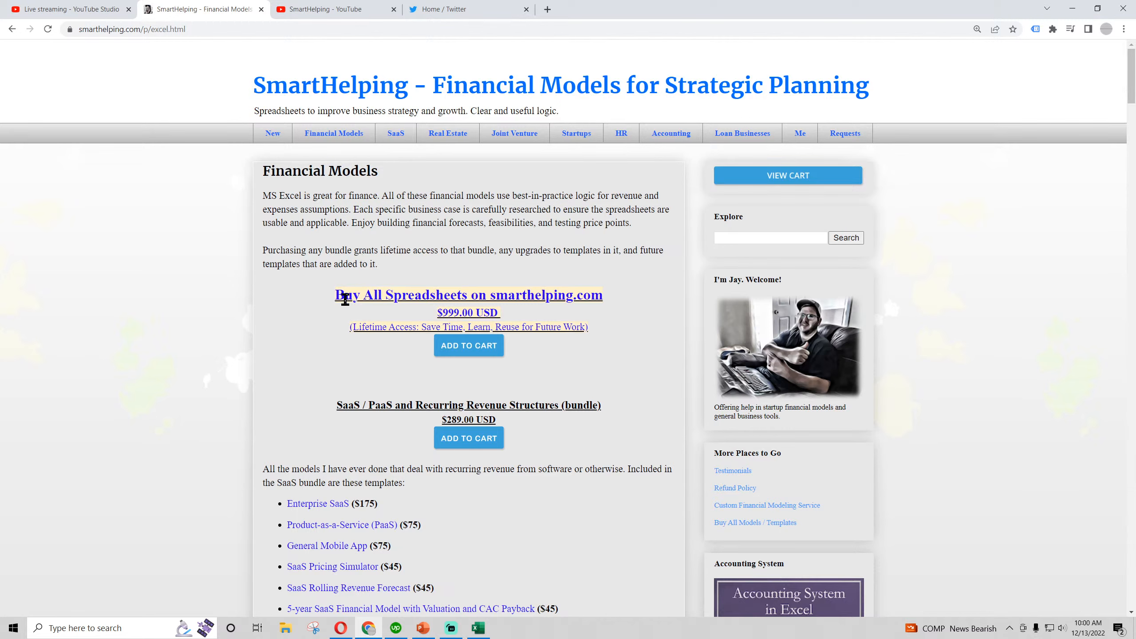
- Review the offer for buying all spreadsheets on the SmartHelping financial models page, including its price and lifetime access note
left_click_drag(337, 296, 516, 318)
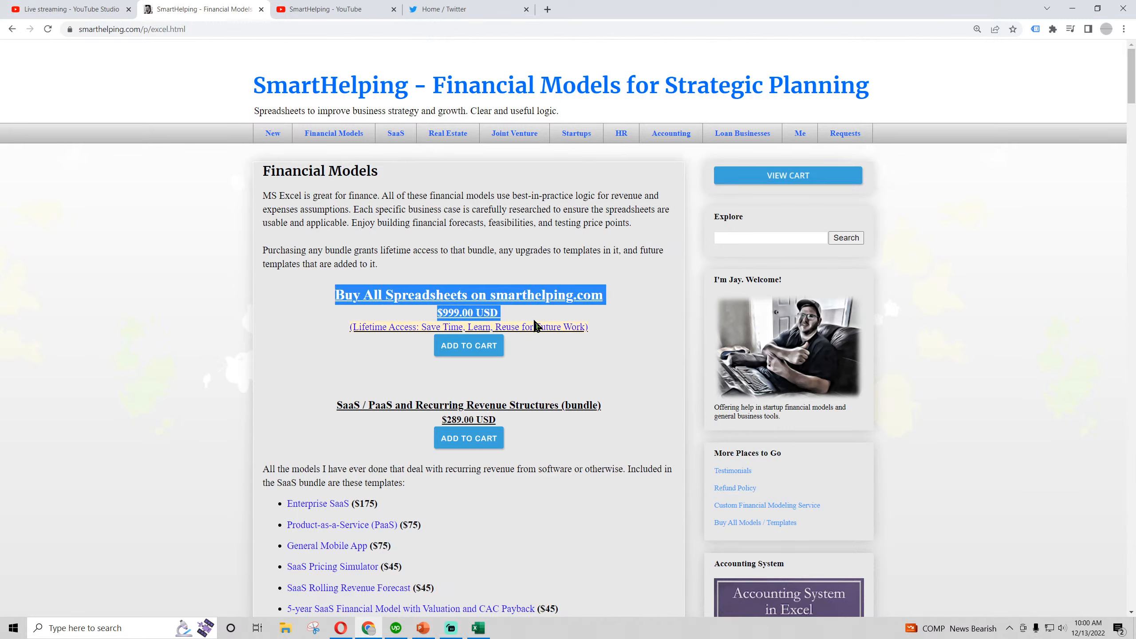
left_click_drag(590, 327, 351, 331)
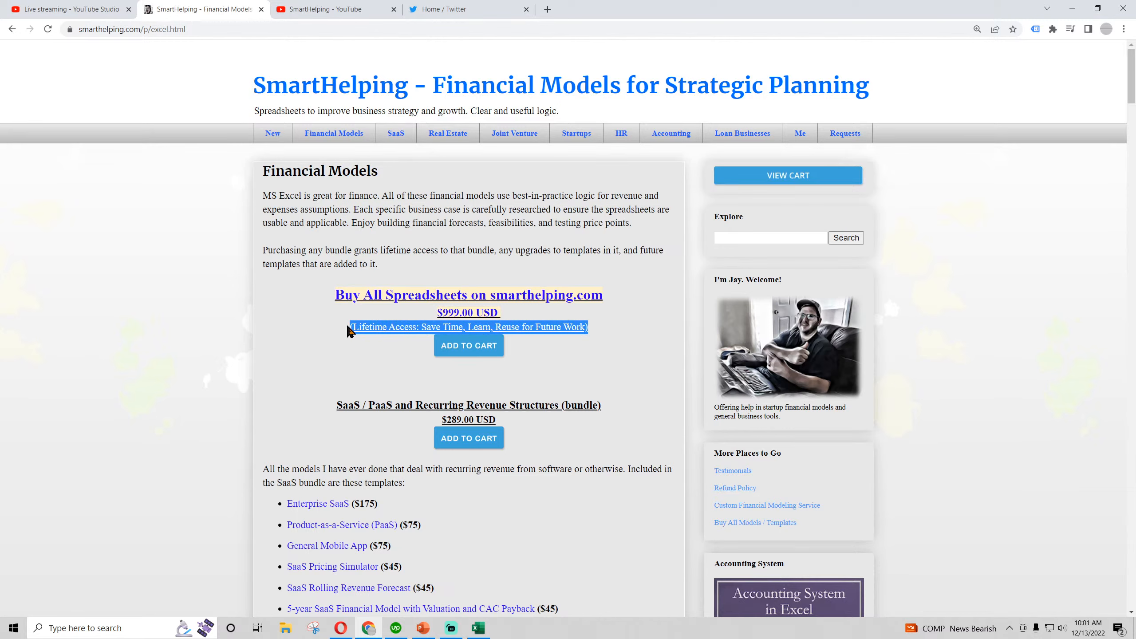
left_click(376, 326)
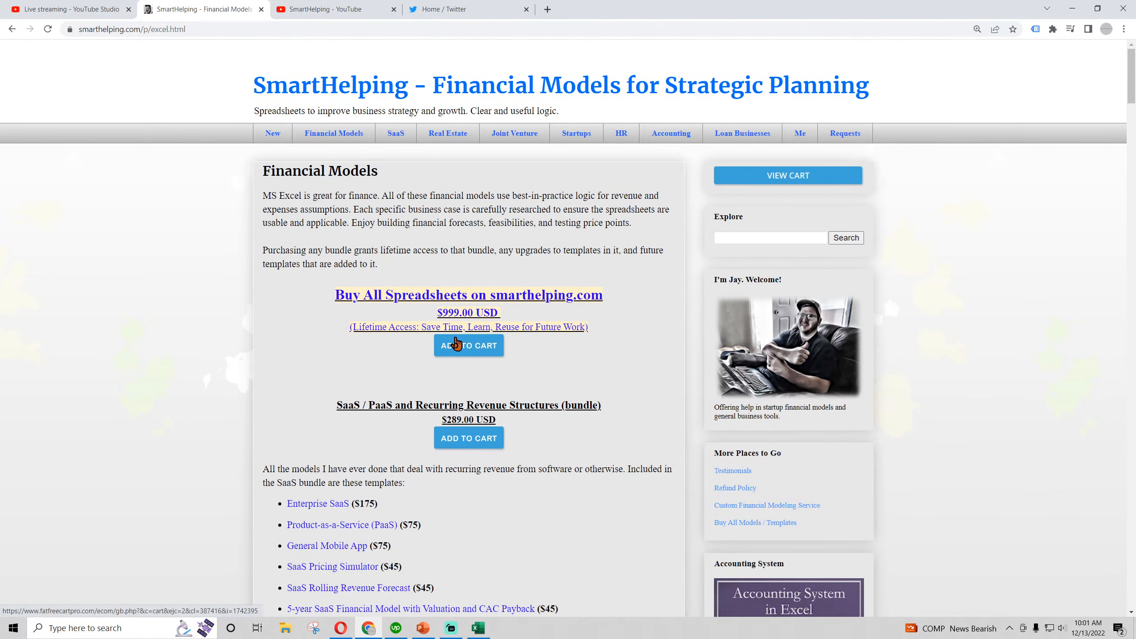
- Copy the link of the live stream "Property Management Business: Live Financial Modeling Part 4" from the refreshed YouTube channel and close that page
left_click(333, 10)
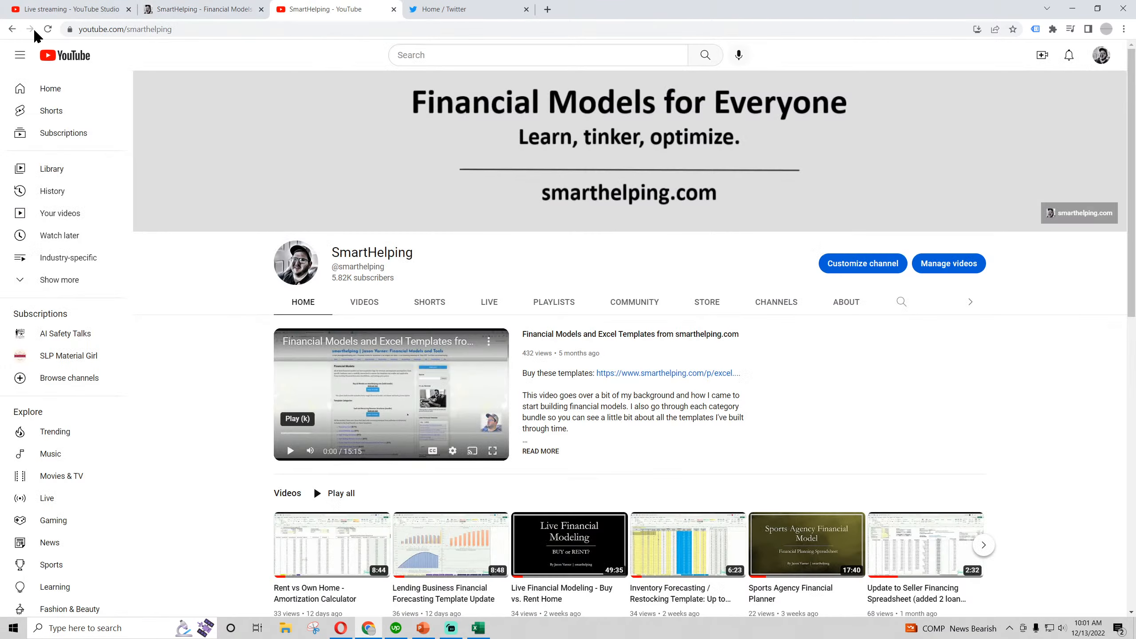
left_click(49, 30)
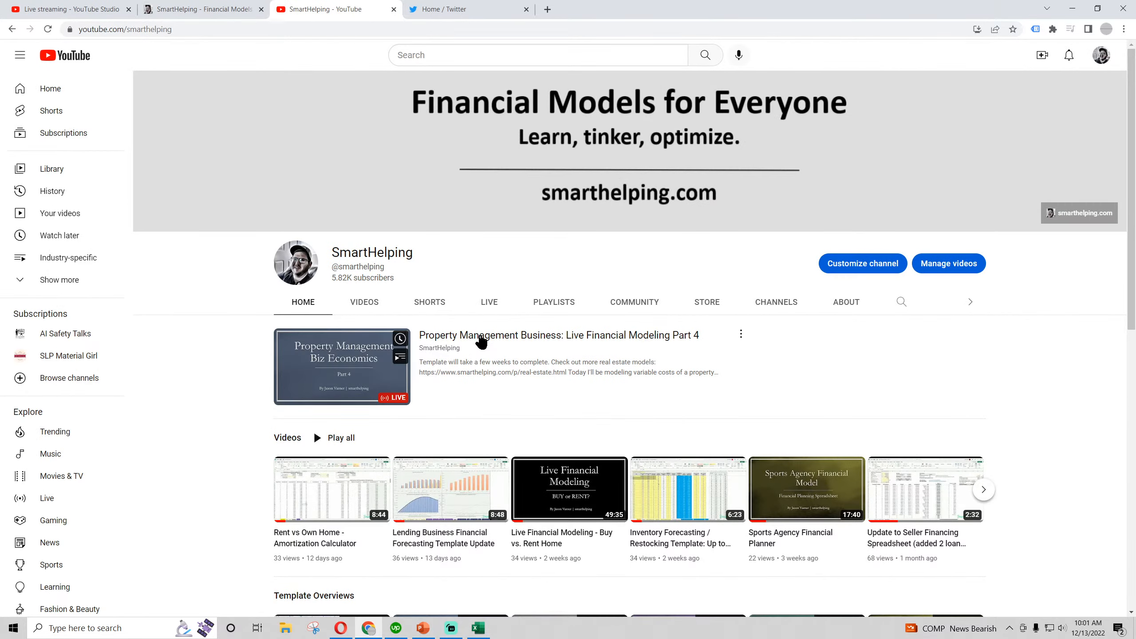
left_click(481, 337)
left_click(204, 29)
key("ctrl+c")
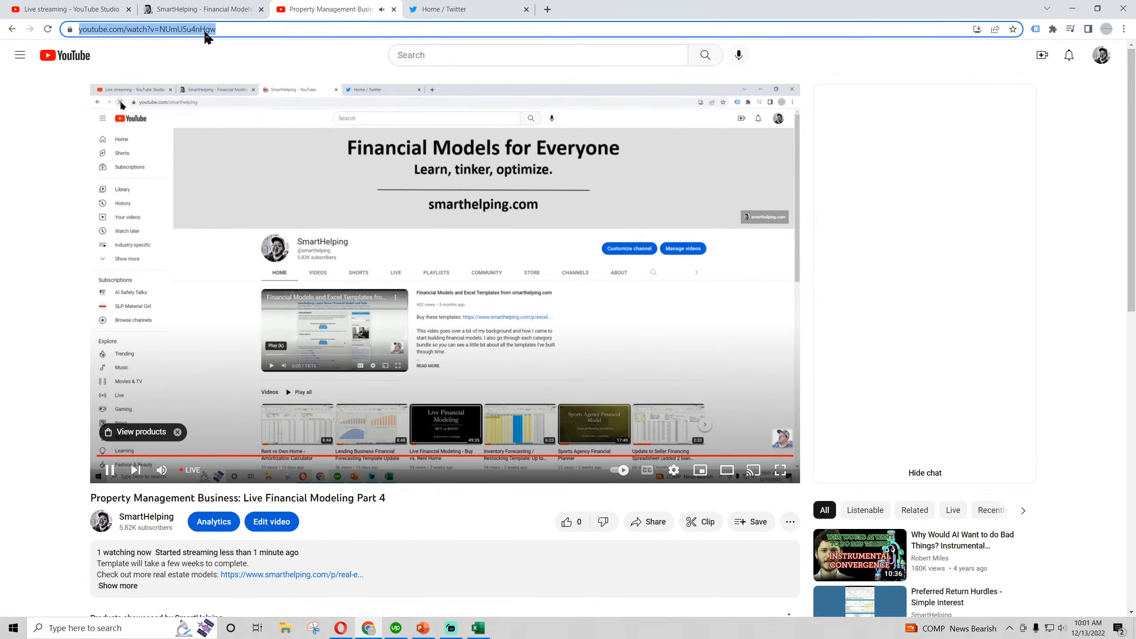
right_click(203, 30)
left_click(242, 89)
left_click(393, 9)
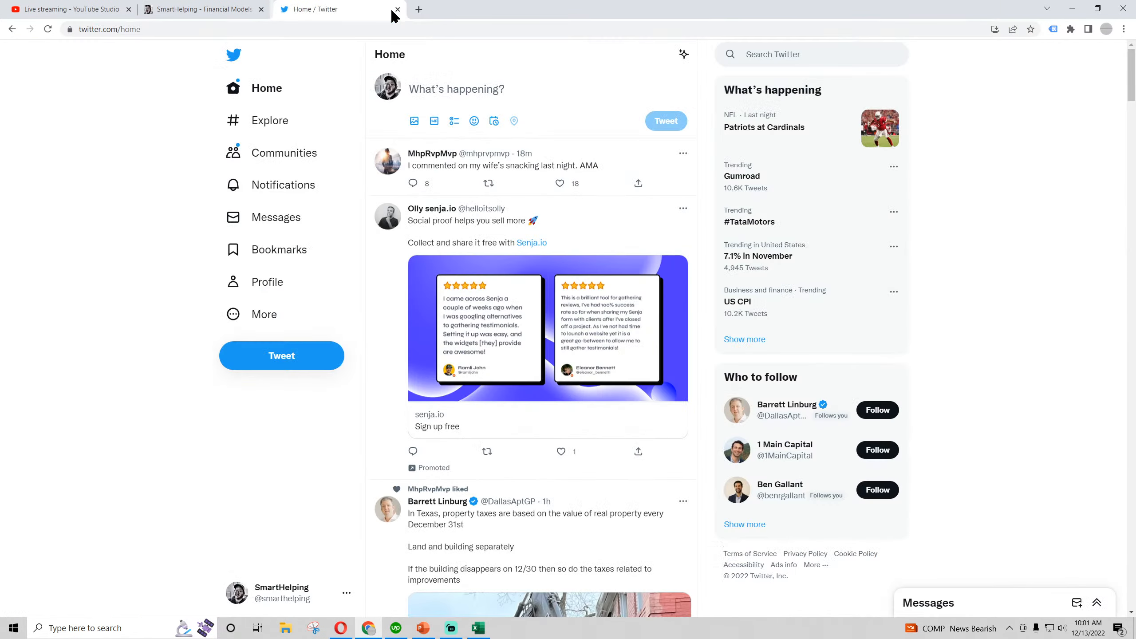
- Post a tweet reading "live financial modeling - property management biz - variable costs and fixed costs:" followed by the copied stream link
left_click(292, 359)
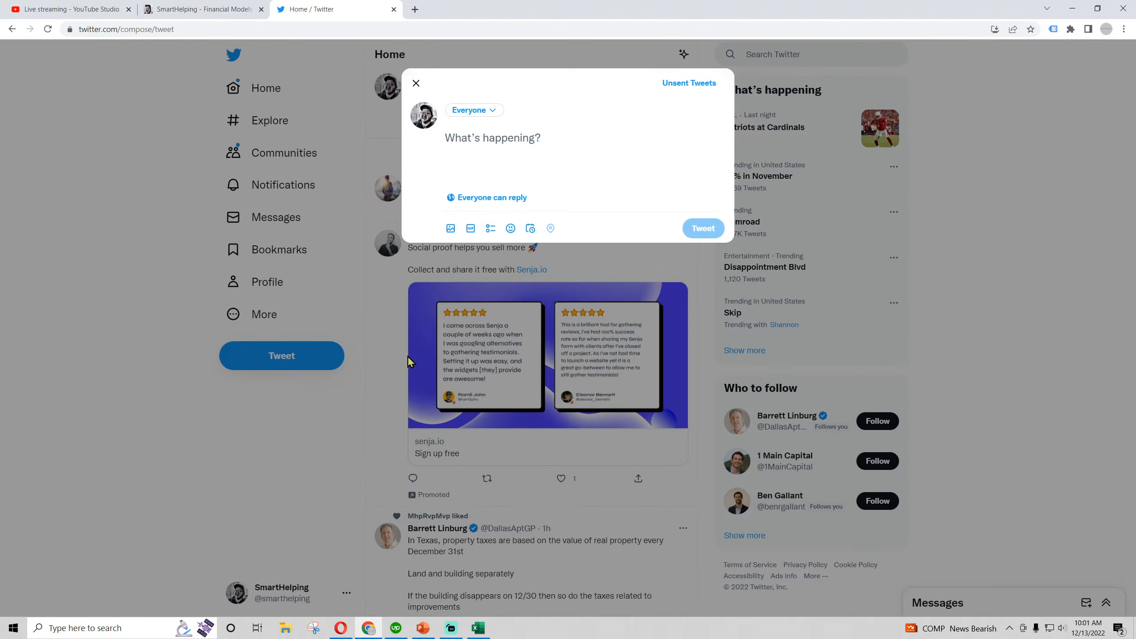
type("live")
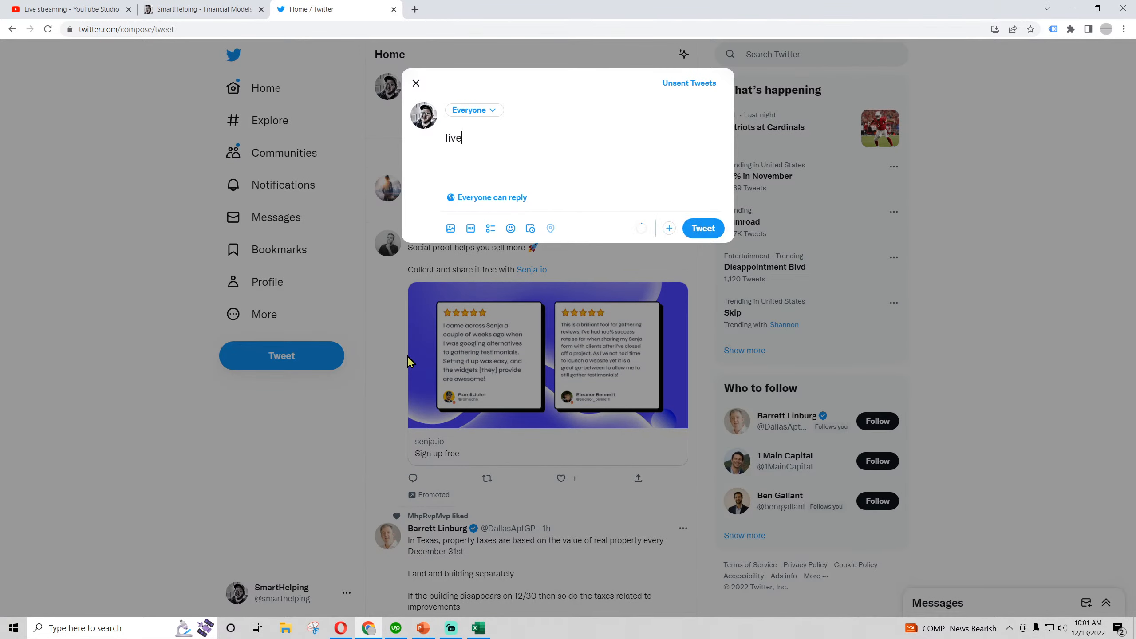
type(" financial modeling - property m anagement biz -")
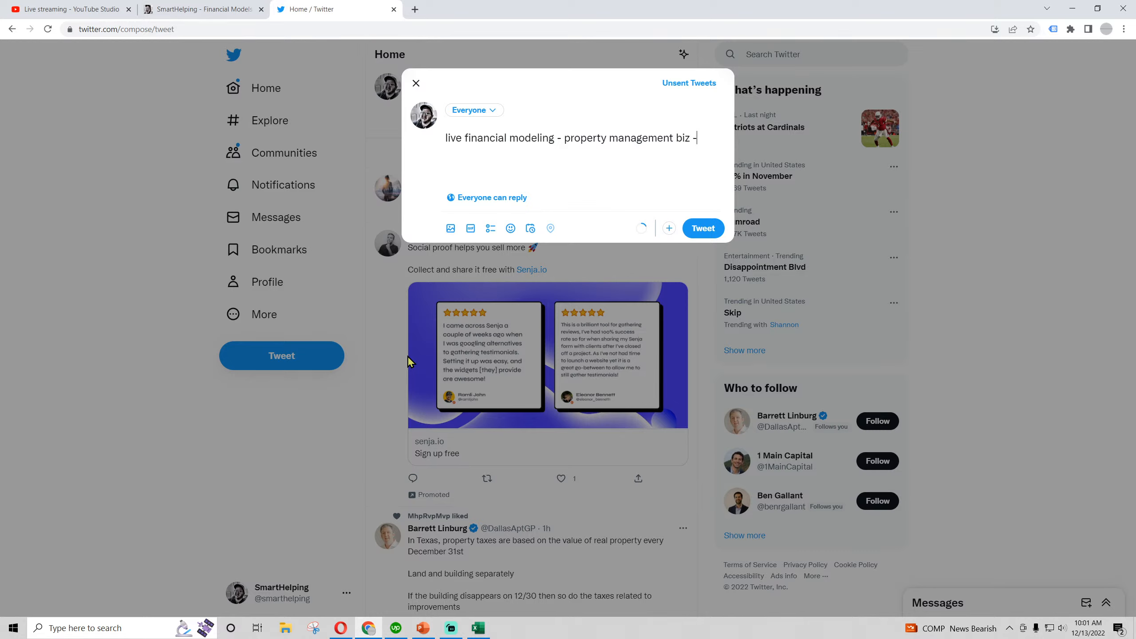
type(" variable costs and fixed costs:")
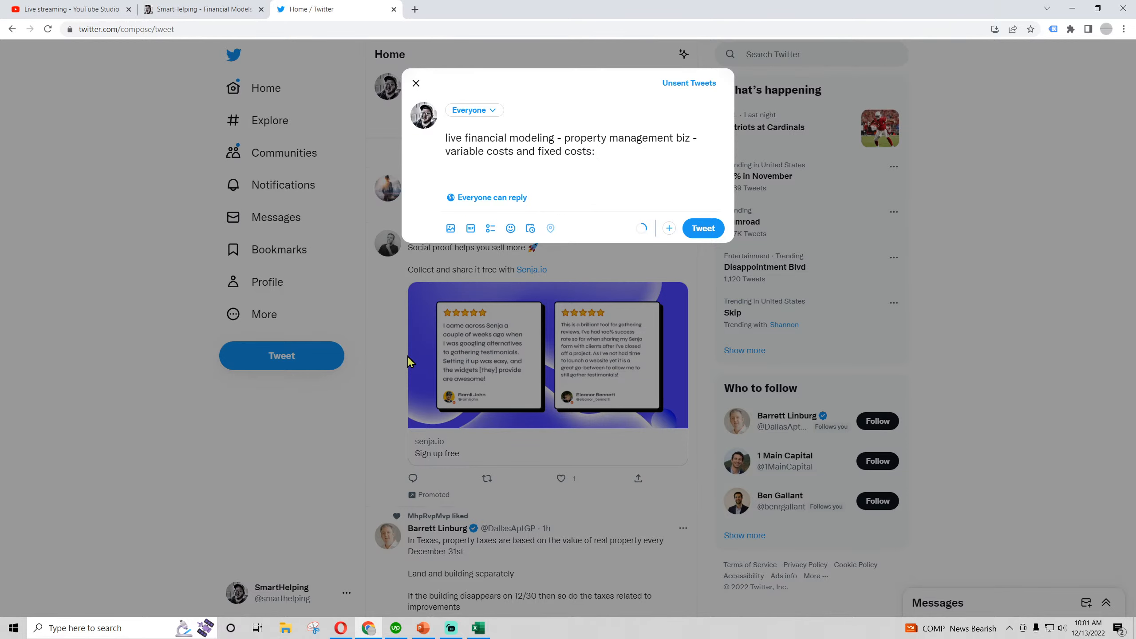
key("ctrl+v")
left_click(714, 231)
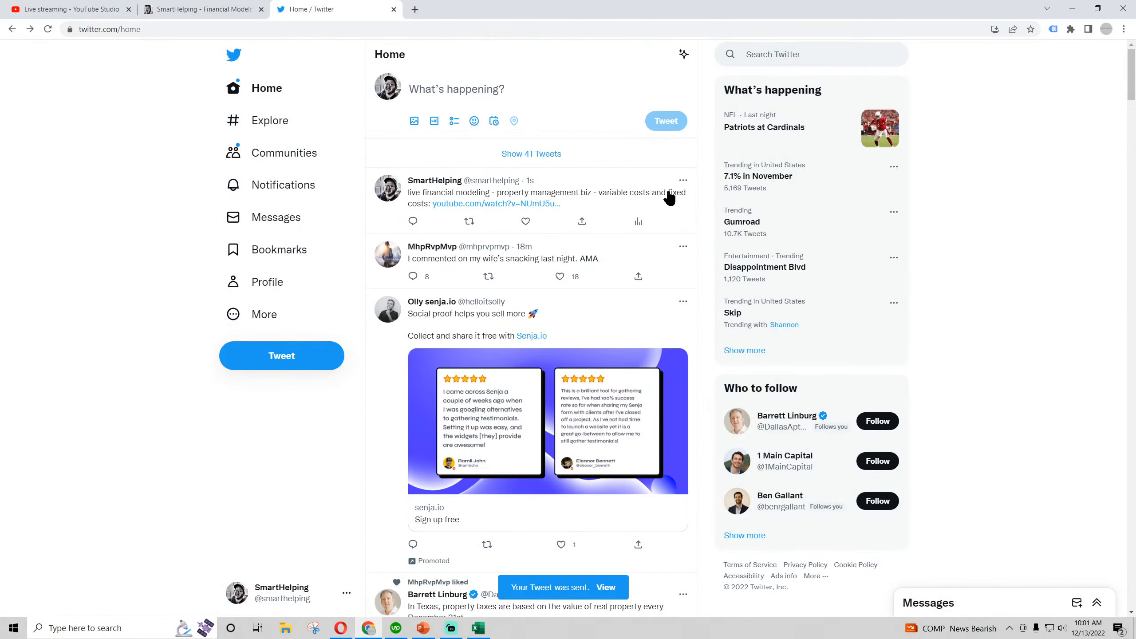
- Switch to the Property Management workbook in Excel and look over the Revenue Assumptions and Variable Costs sheets
mouse_move(197, 18)
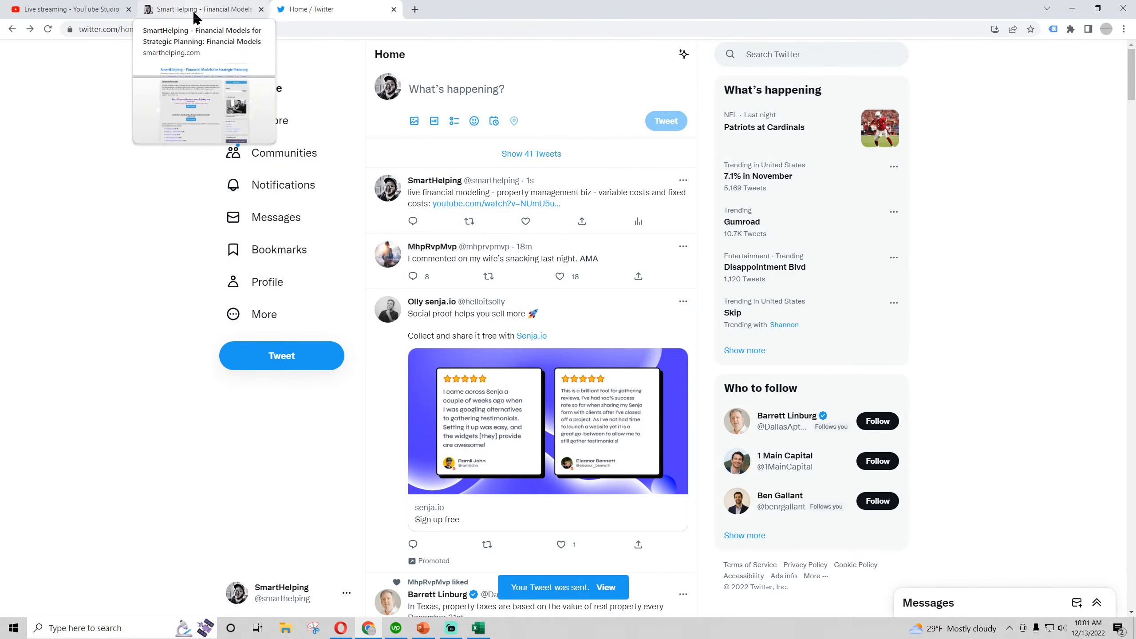
left_click(92, 13)
left_click(478, 629)
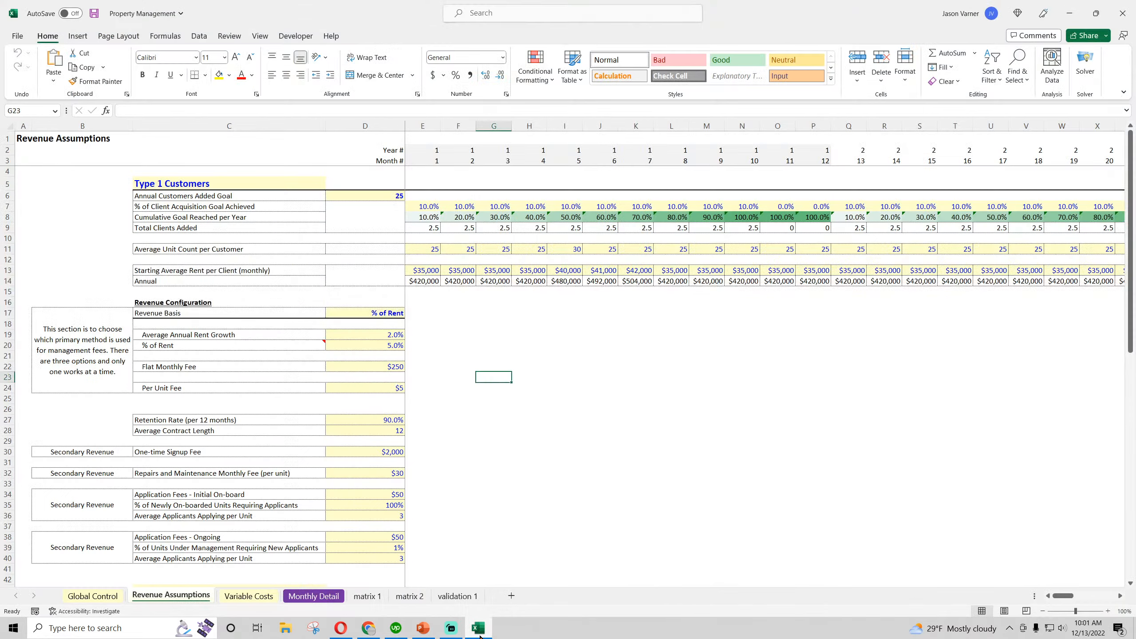
left_click(568, 333)
scroll(475, 385, "down", 12)
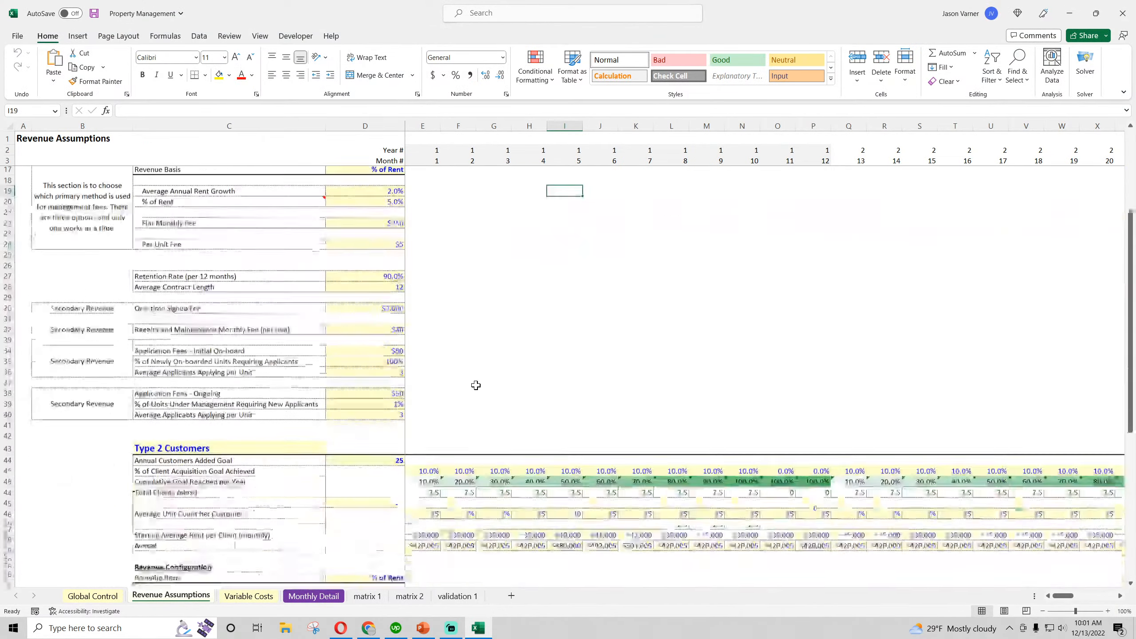
scroll(474, 383, "up", 12)
left_click(248, 595)
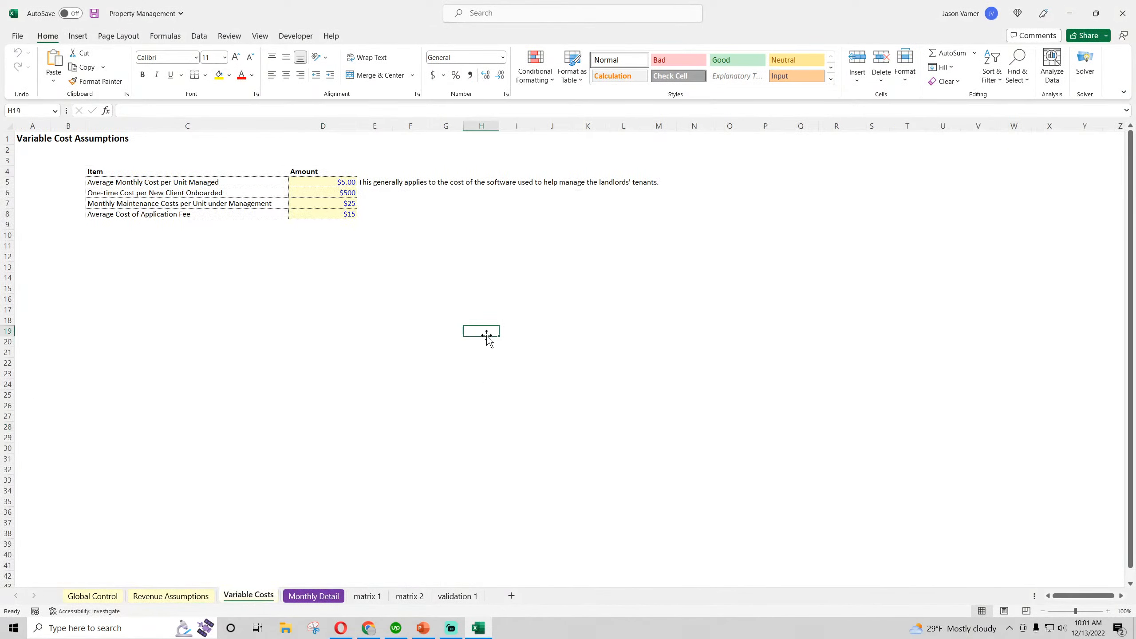
left_click(190, 597)
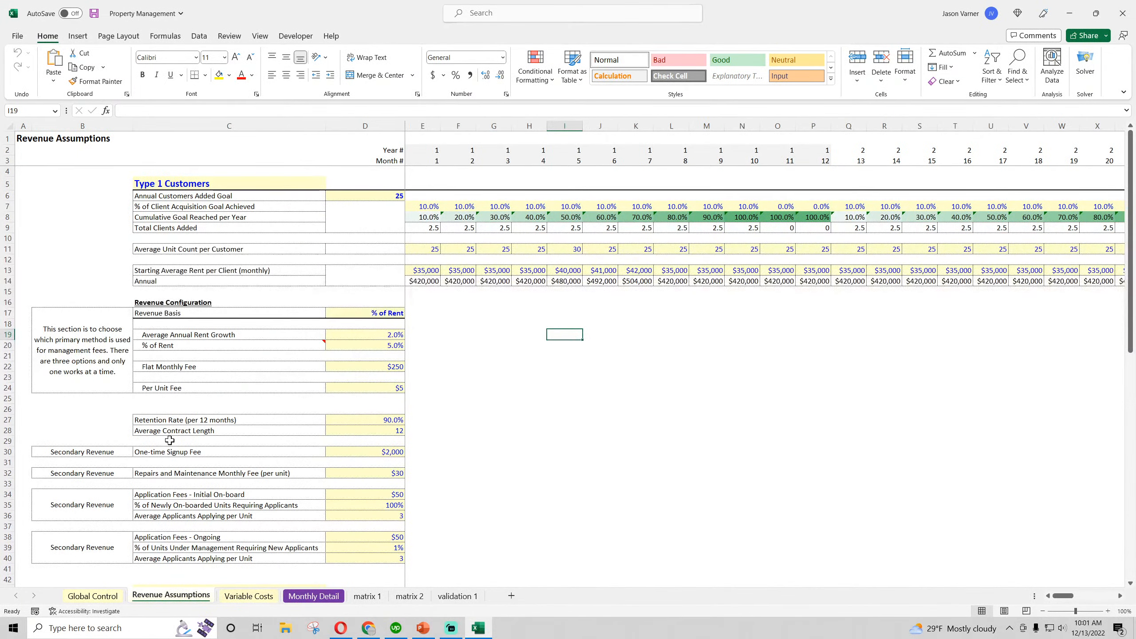
scroll(179, 492, "down", 12)
scroll(170, 439, "up", 12)
left_click_drag(175, 183, 683, 311)
left_click(619, 395)
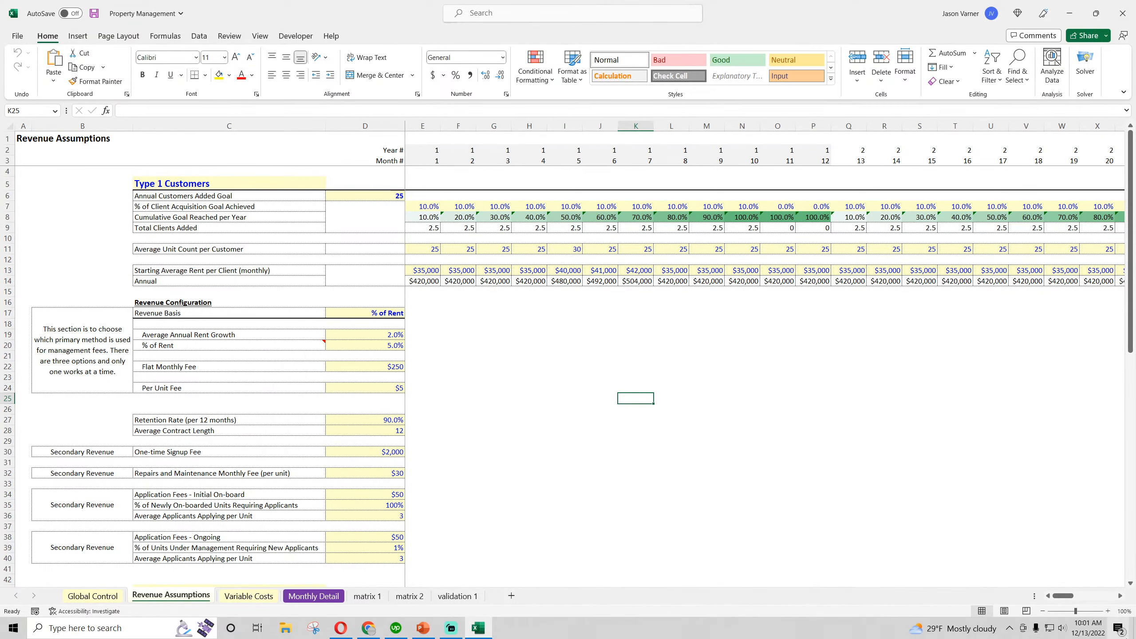
- Clear all Windows notifications and return to the workbook
left_click(1120, 631)
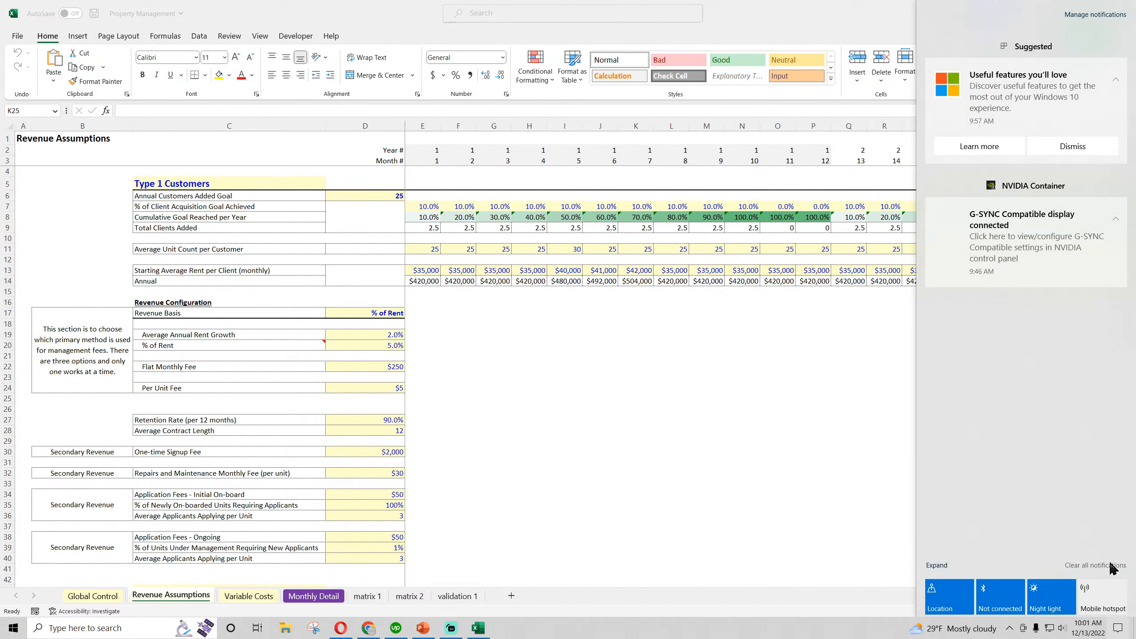
left_click(1113, 565)
left_click(734, 497)
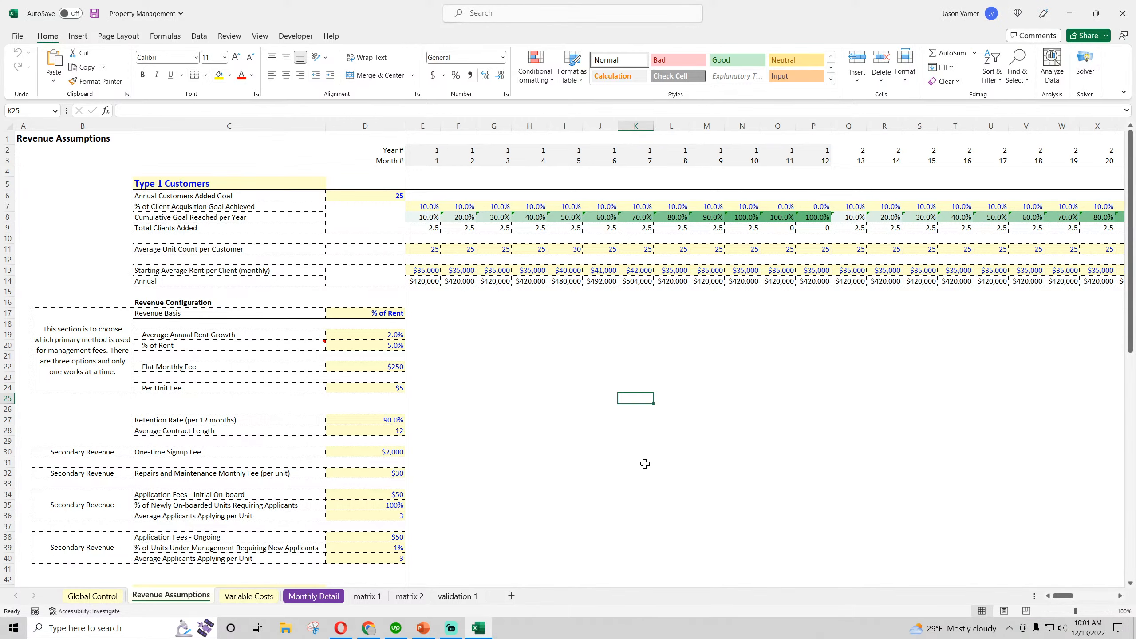
- Examine the Type 1 and Type 2 Customers blocks on the Revenue Assumptions sheet and open the Monthly Detail sheet
left_click_drag(156, 182, 756, 455)
scroll(490, 392, "down", 3)
scroll(490, 393, "down", 5)
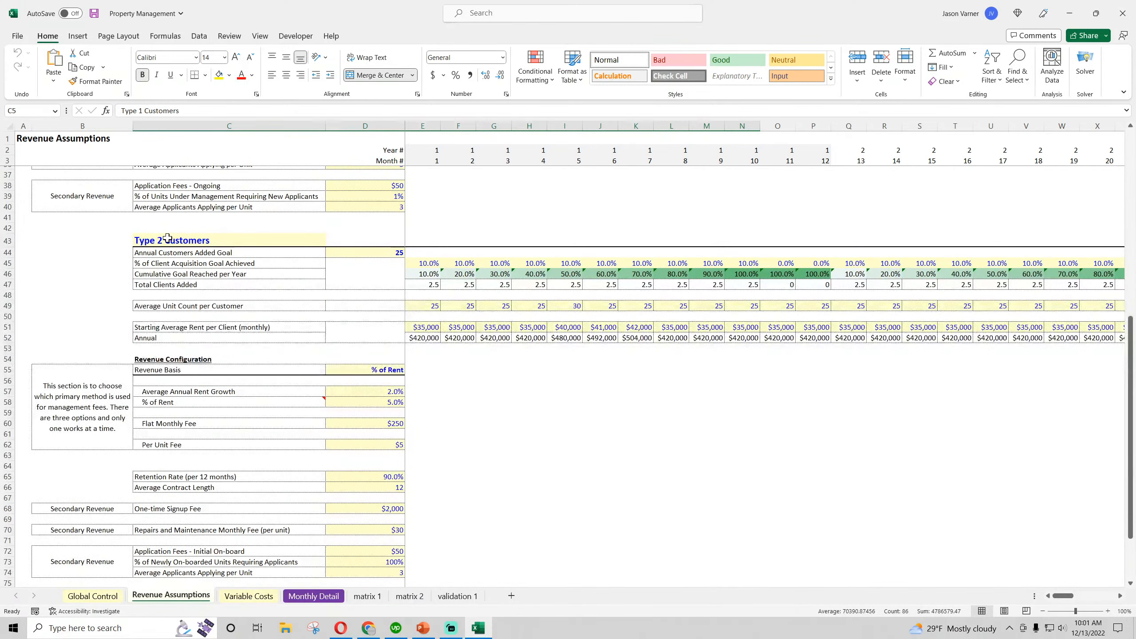
left_click_drag(173, 241, 684, 490)
scroll(504, 403, "up", 11)
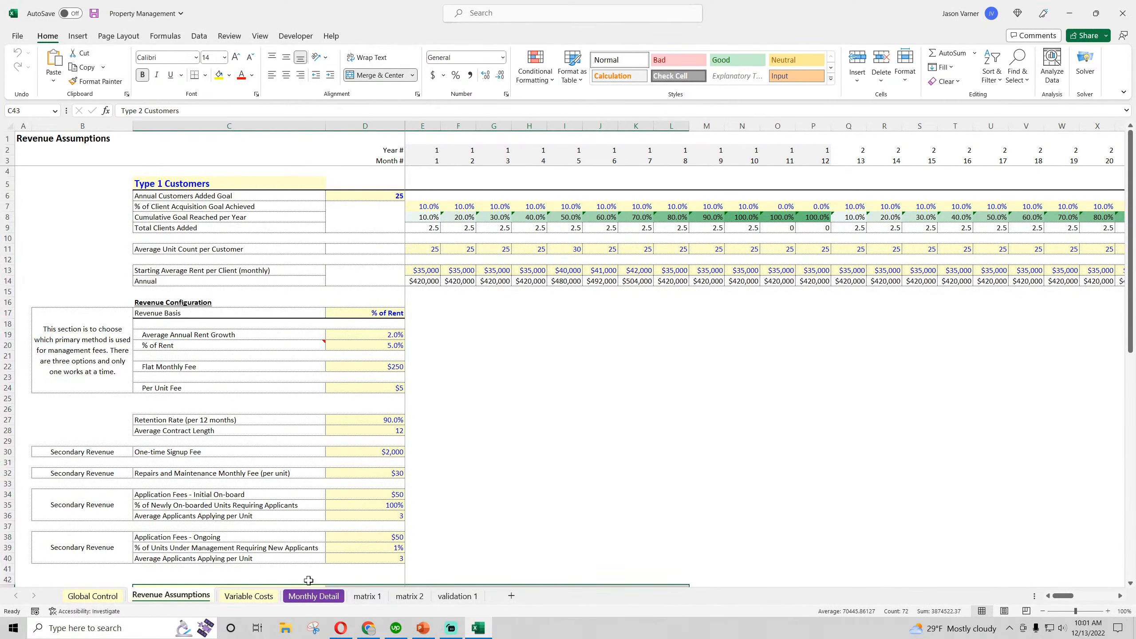
left_click(306, 598)
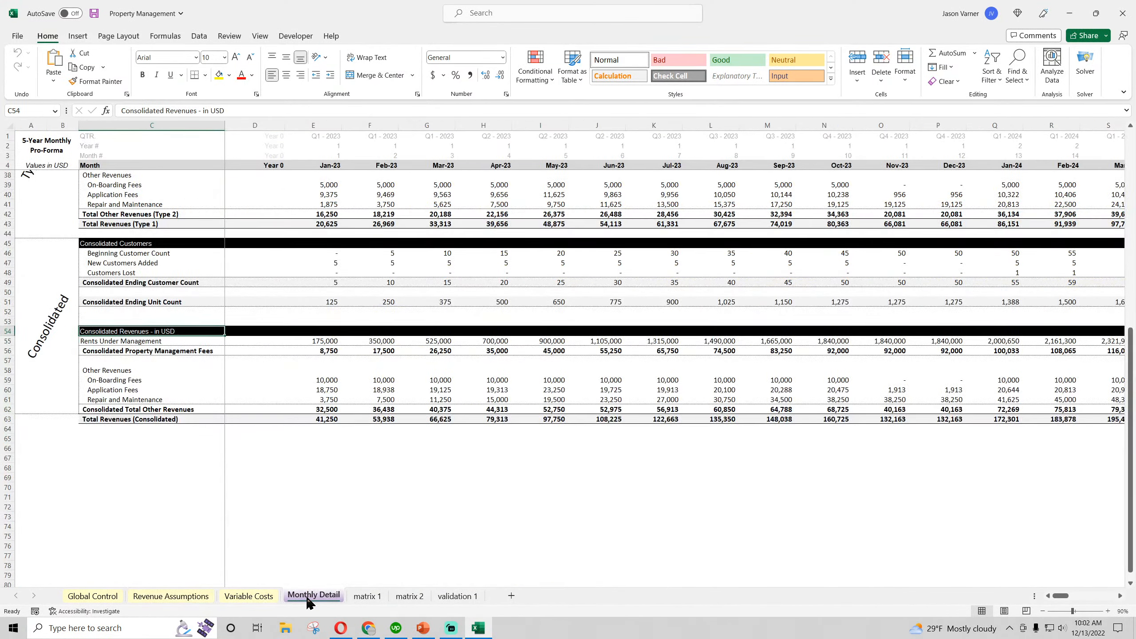
- Examine each item, amount and note on the Variable Costs sheet, from monthly cost per unit to application fee cost
left_click(247, 597)
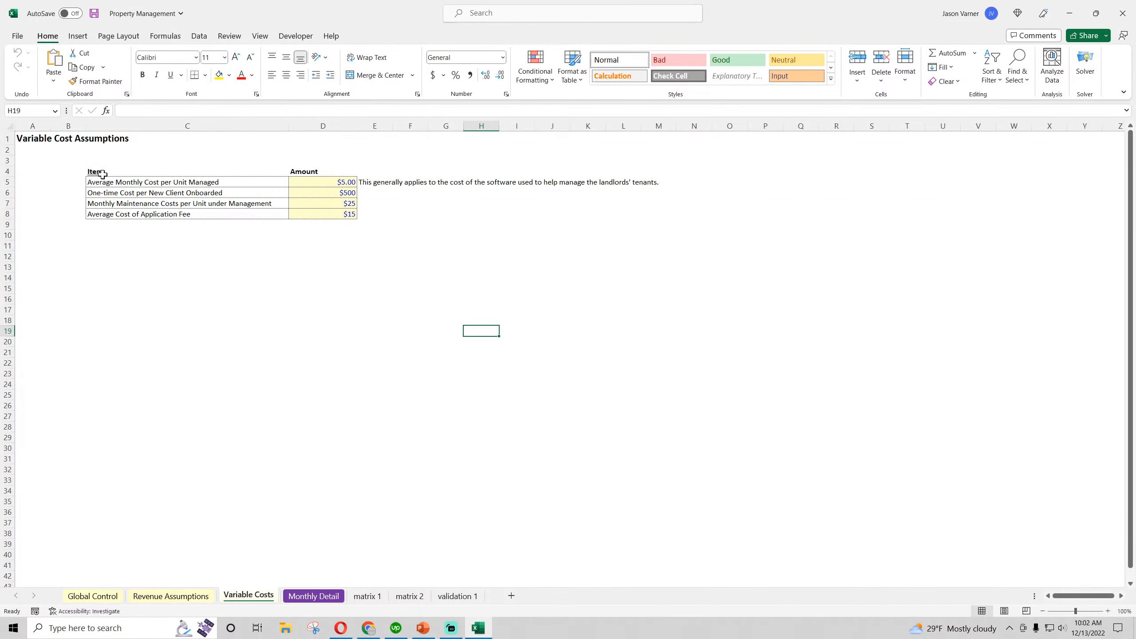
left_click(115, 183)
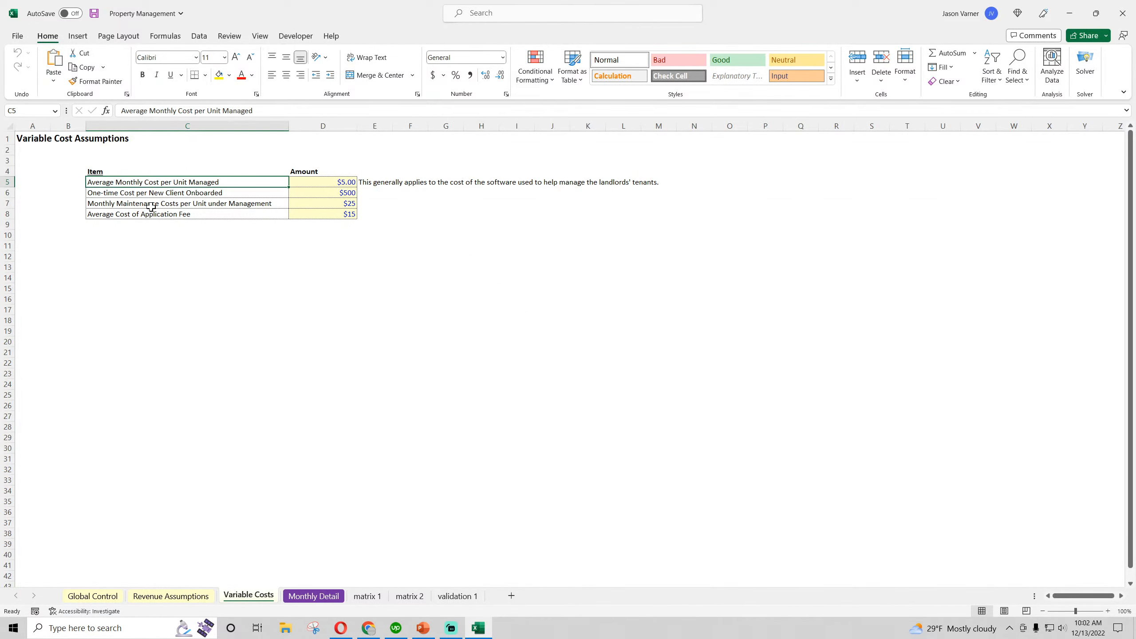
left_click(308, 180)
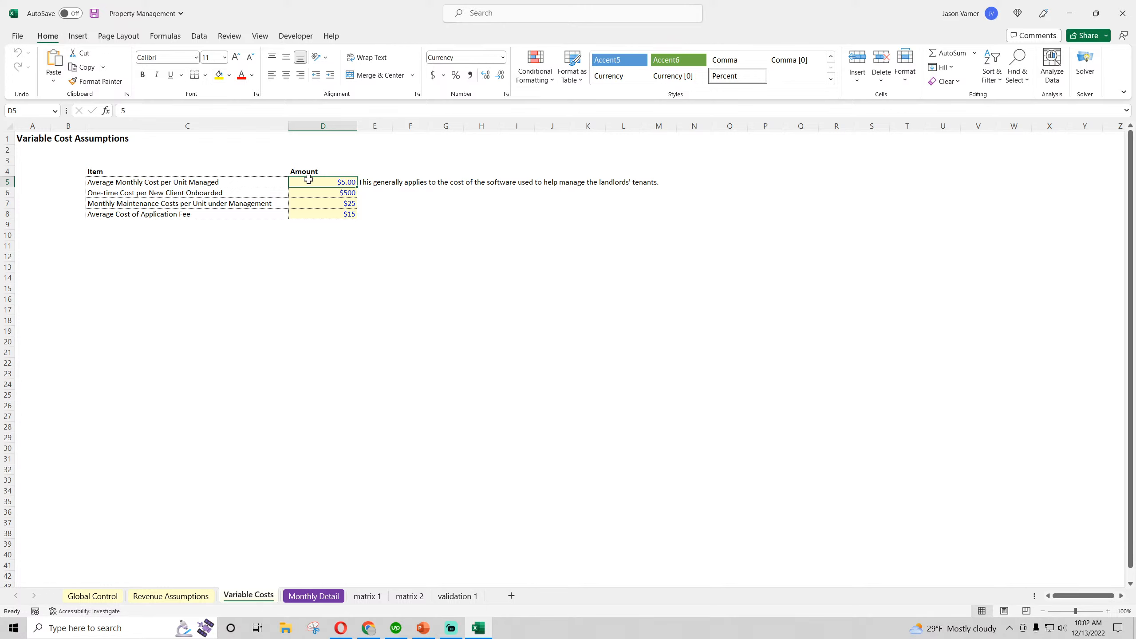
left_click(372, 183)
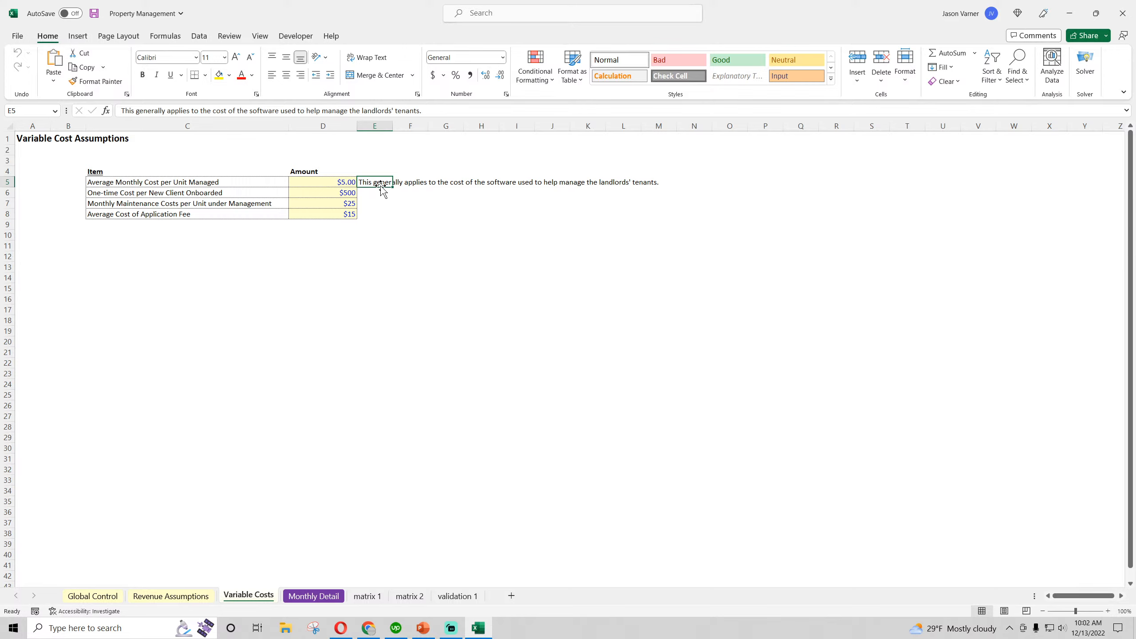
left_click(139, 180)
left_click(156, 196)
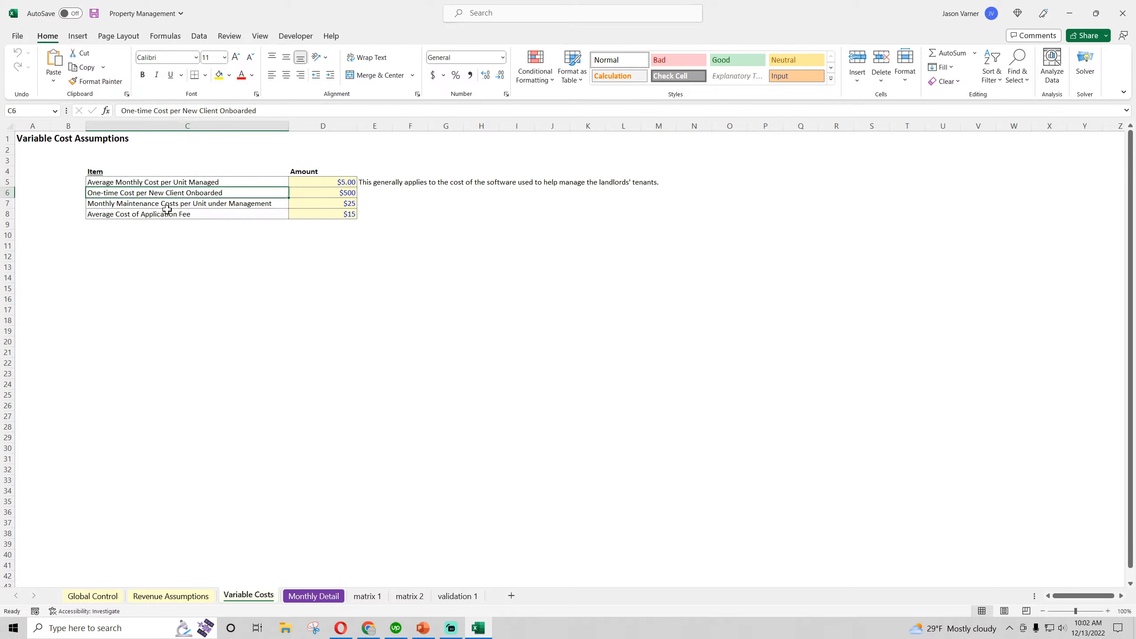
left_click(324, 193)
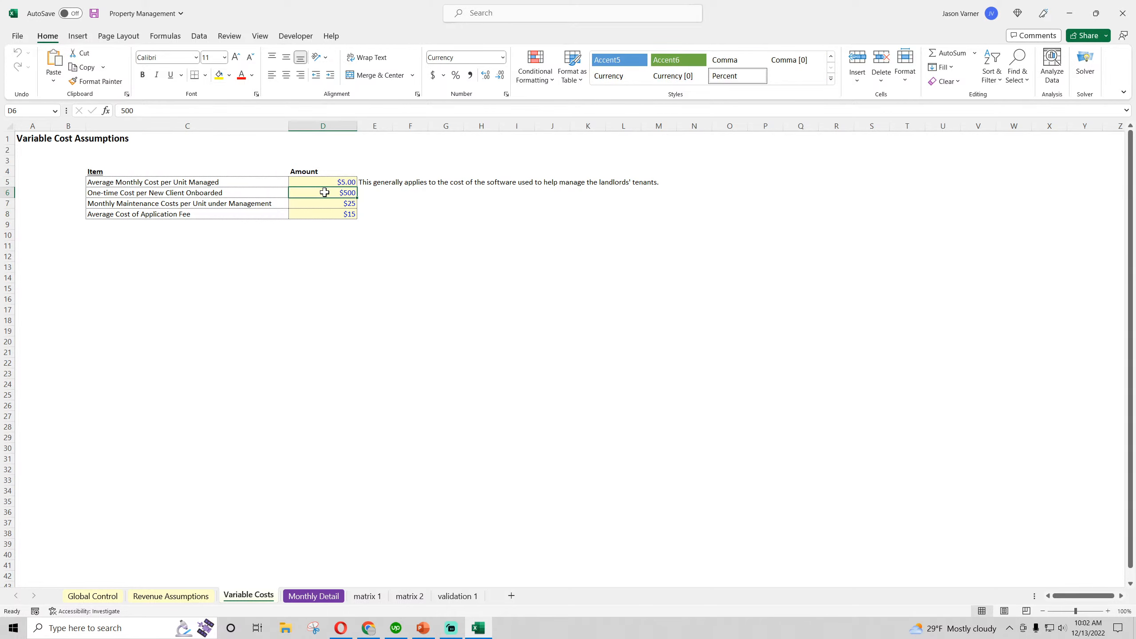
left_click(202, 205)
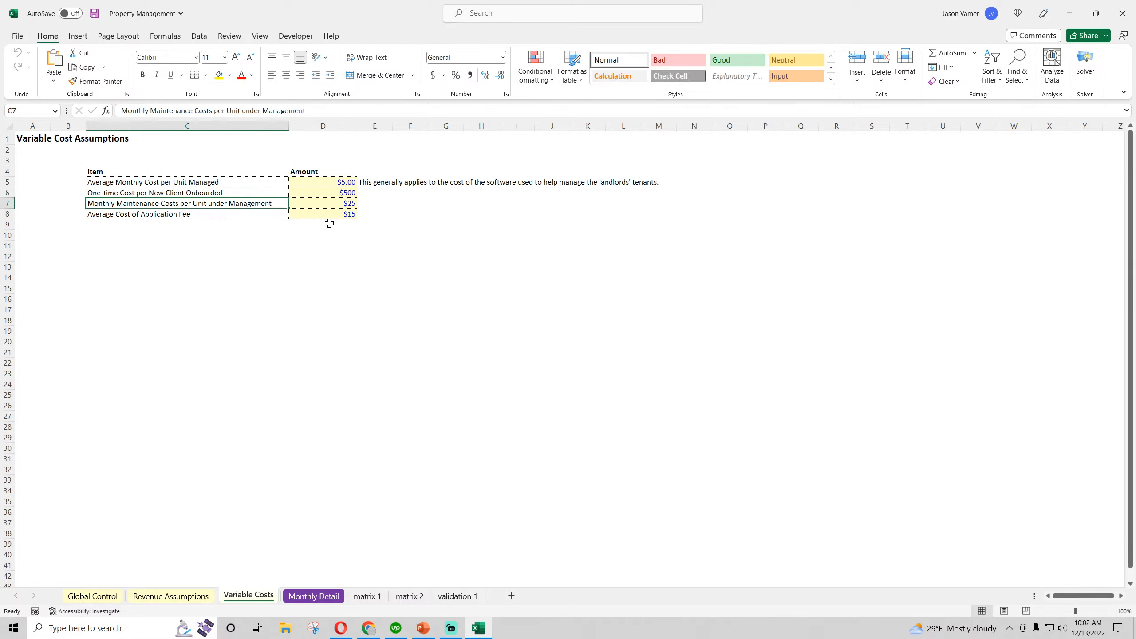
left_click(181, 214)
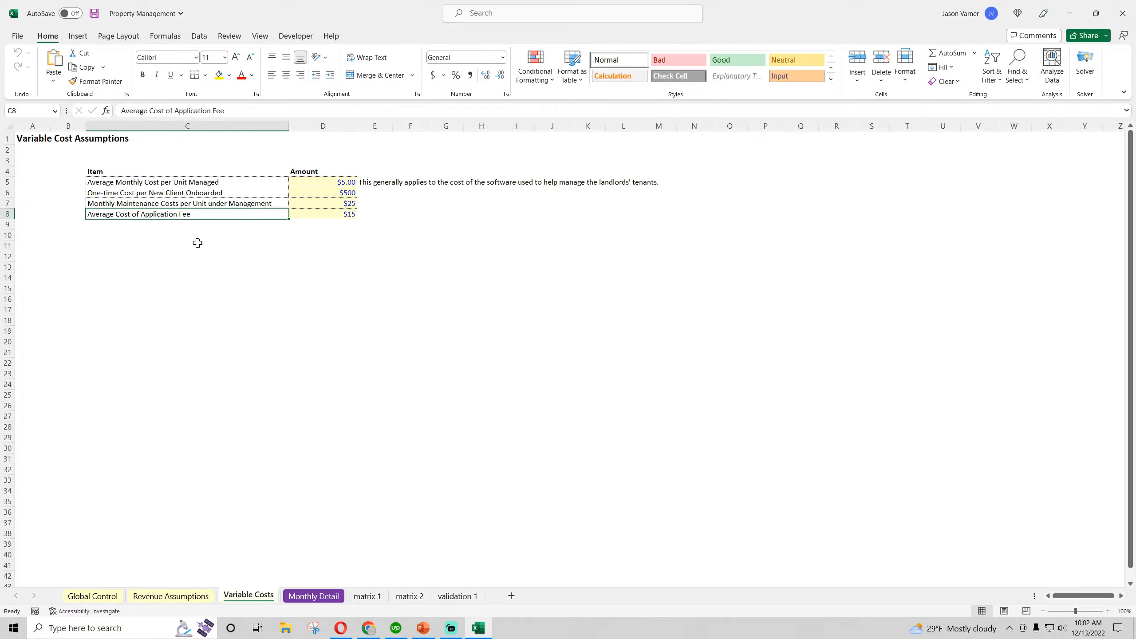
left_click(326, 216)
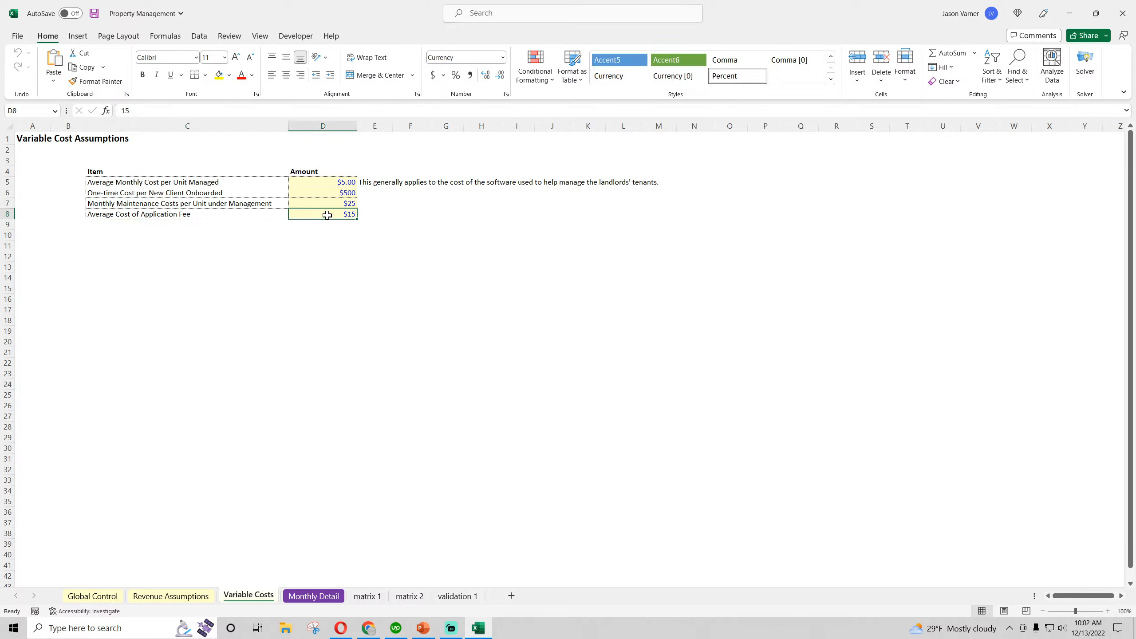
- Duplicate the variable cost rows C5:E8 into a second block starting at cell C10
left_click_drag(143, 182, 362, 215)
right_click(371, 185)
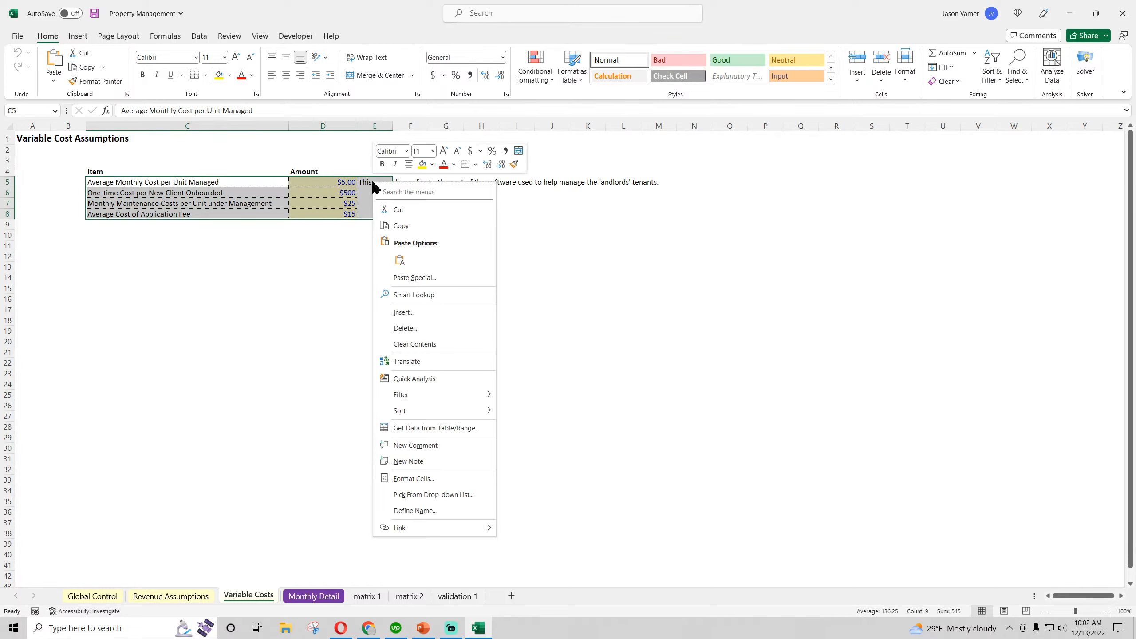
left_click(404, 224)
left_click(110, 226)
left_click(110, 235)
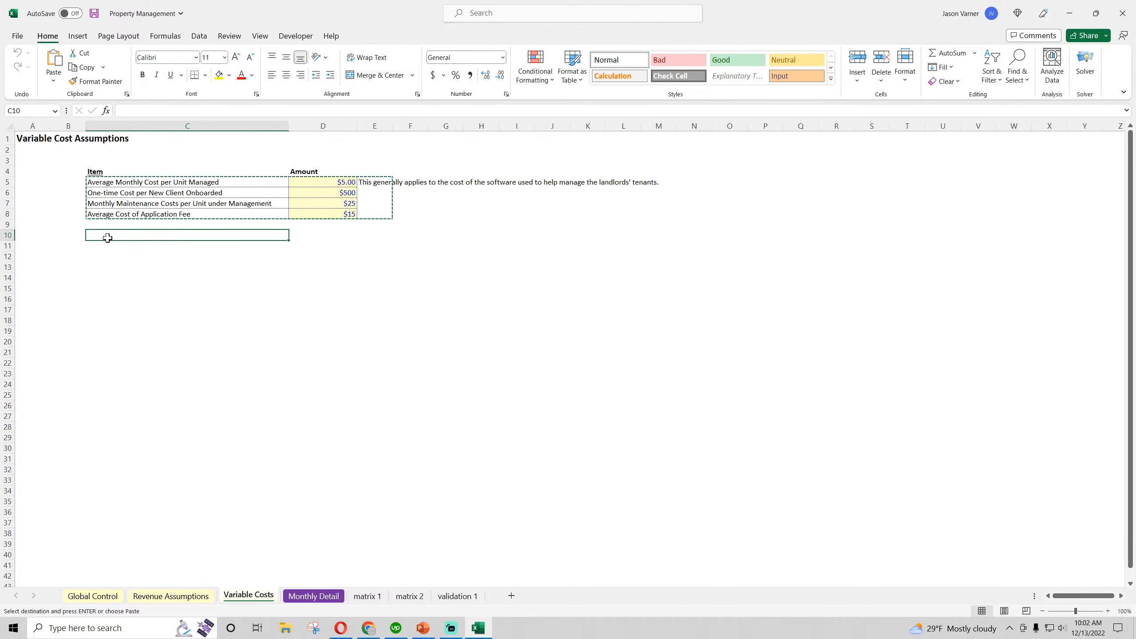
right_click(110, 237)
left_click(135, 317)
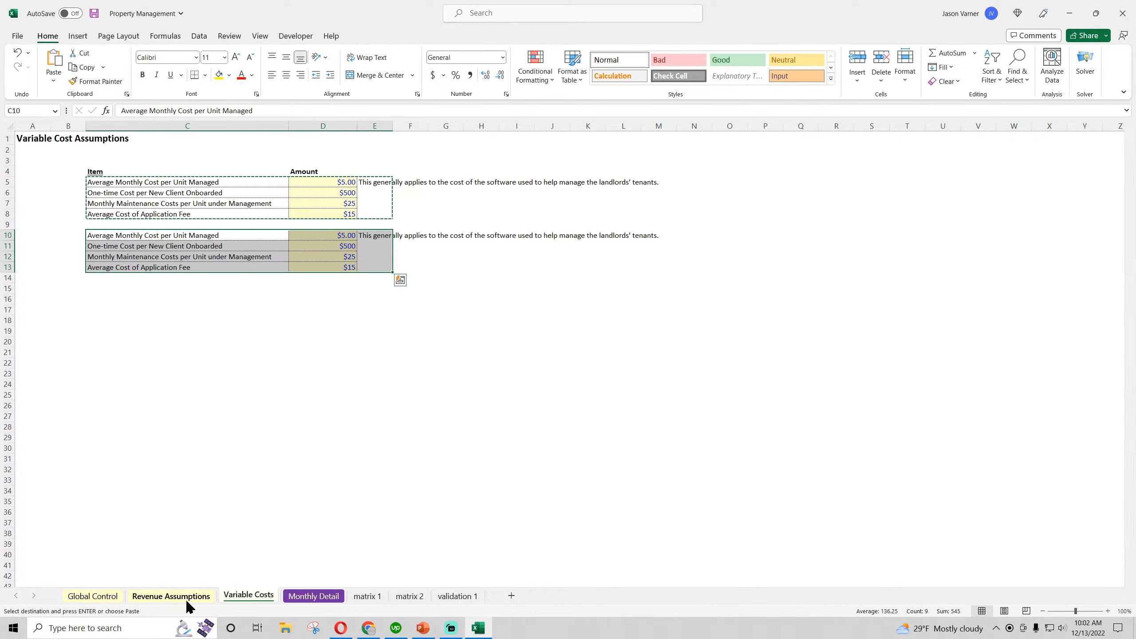
- Check the Revenue Assumptions layout and move the duplicated variable cost block down one row to start at cell C11
left_click(204, 596)
scroll(299, 418, "down", 4)
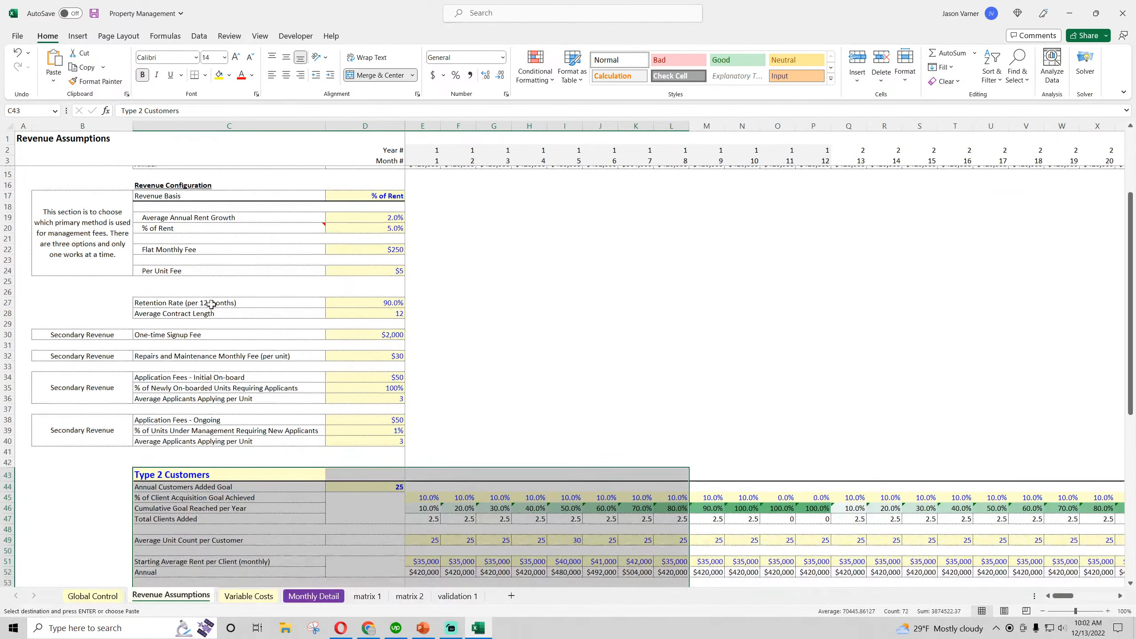
scroll(179, 274, "up", 4)
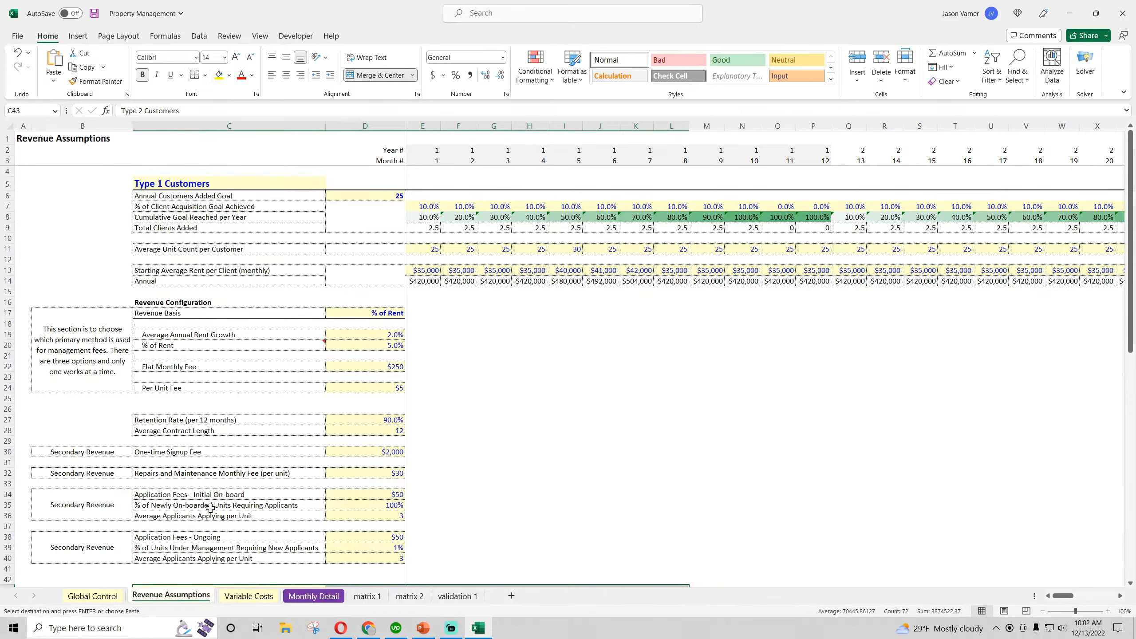
left_click(249, 596)
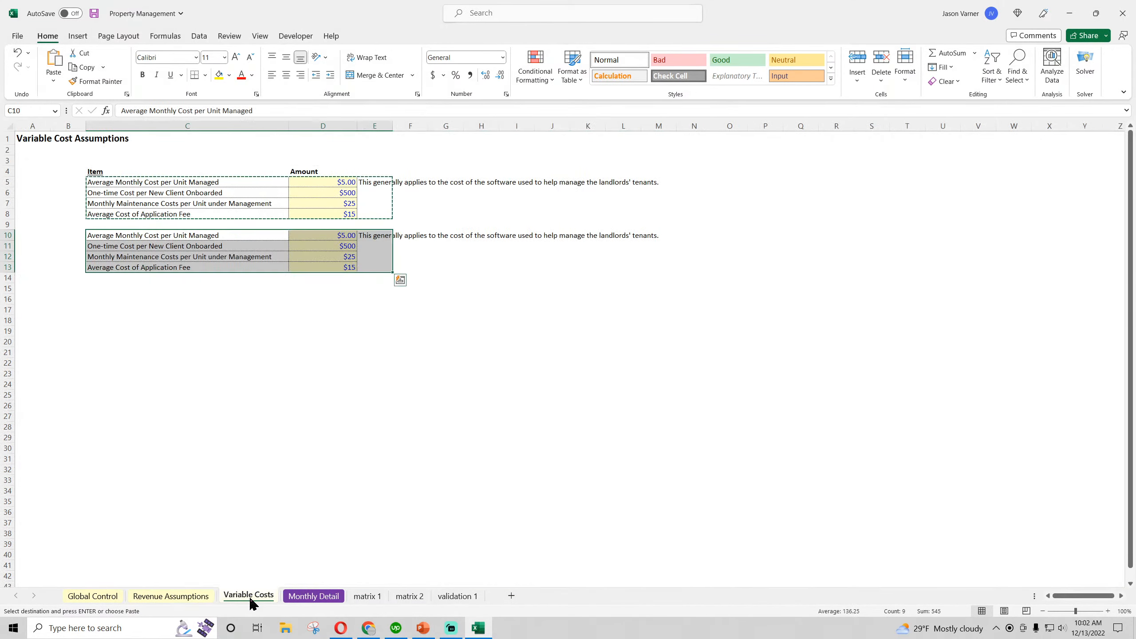
left_click_drag(184, 230, 183, 242)
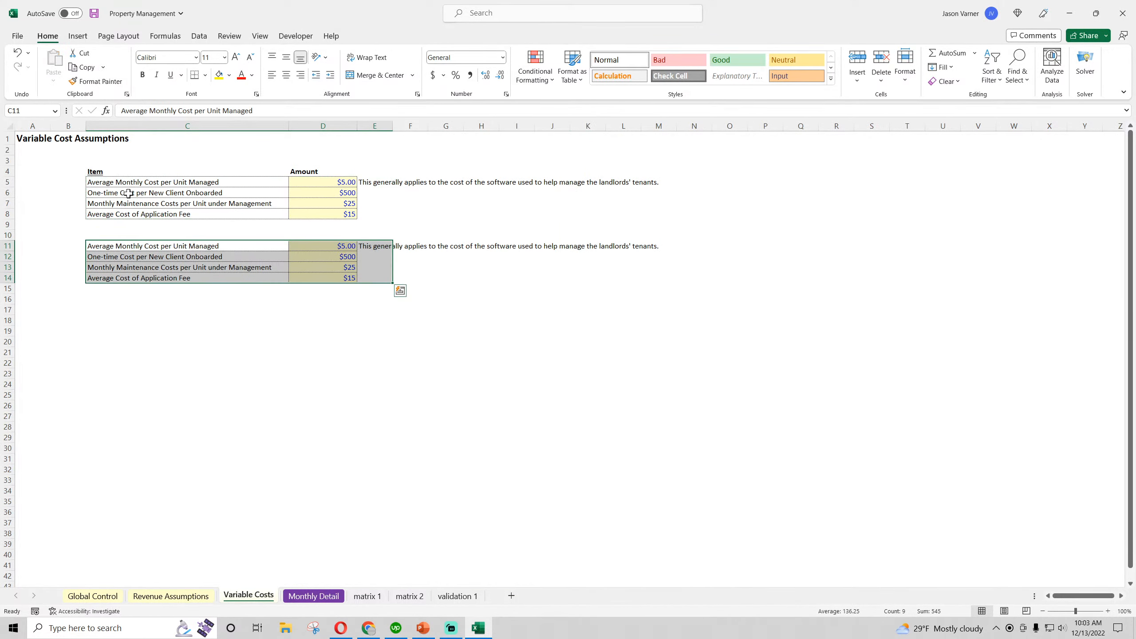
- Change the Item heading in cell C4 to "Variable Costs - Type 1 Customers"
left_click(112, 172)
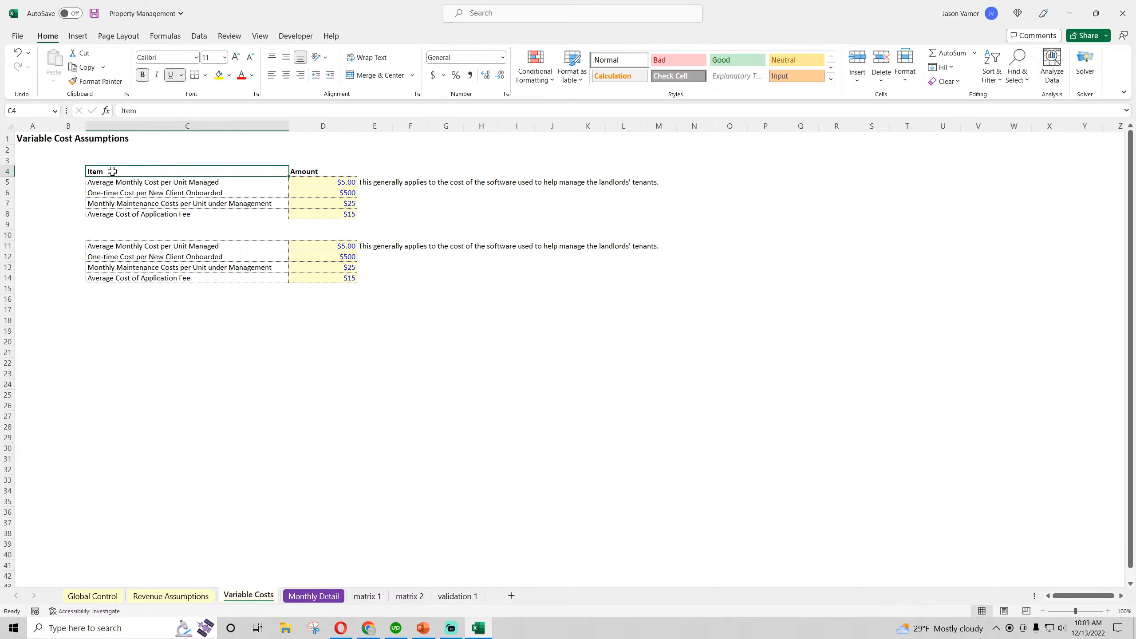
type("Var")
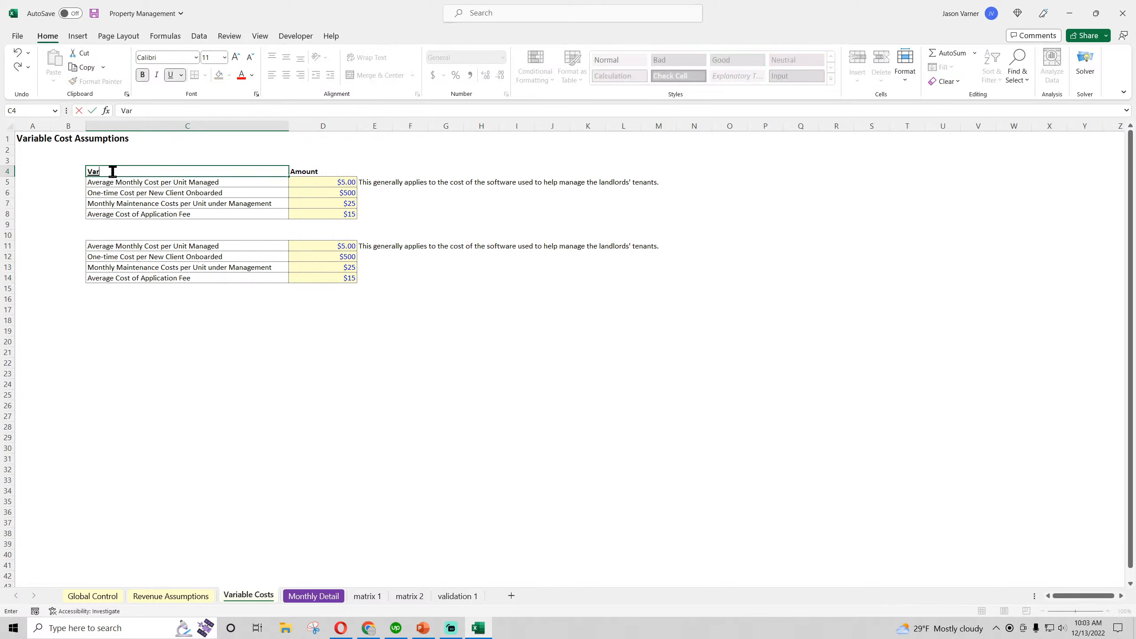
type("iable Costs - Type 1 Customers")
key("Return")
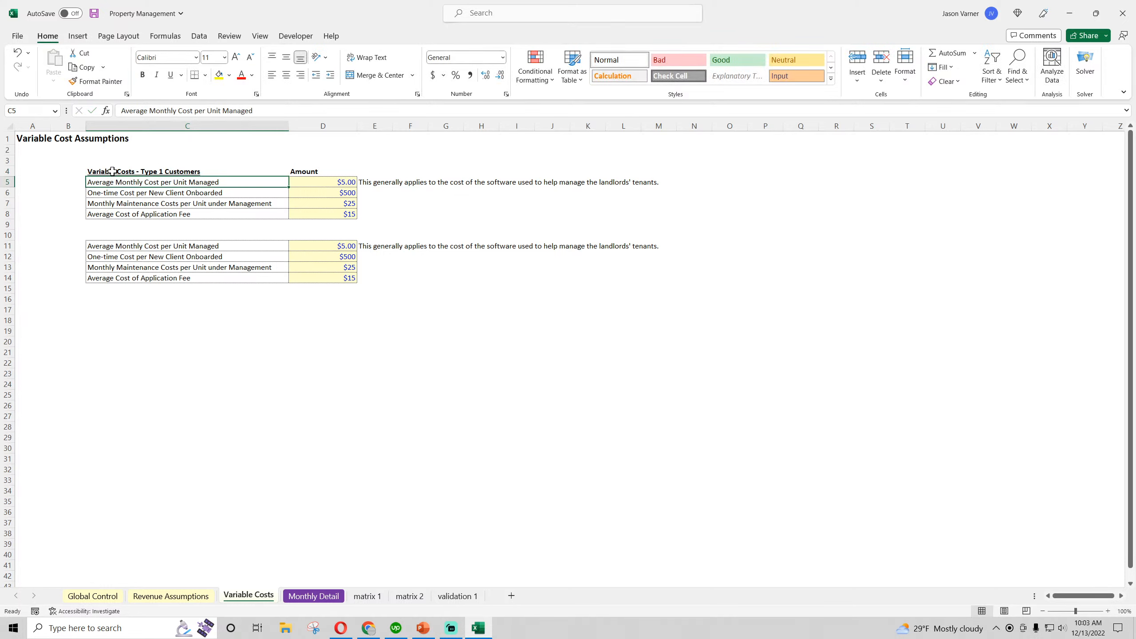
- Copy the C4 heading to cell C10, edit it to "Variable Costs - Type 2 Customers", and save the workbook
key("Up")
key("ctrl+c")
left_click(114, 237)
key("ctrl+v")
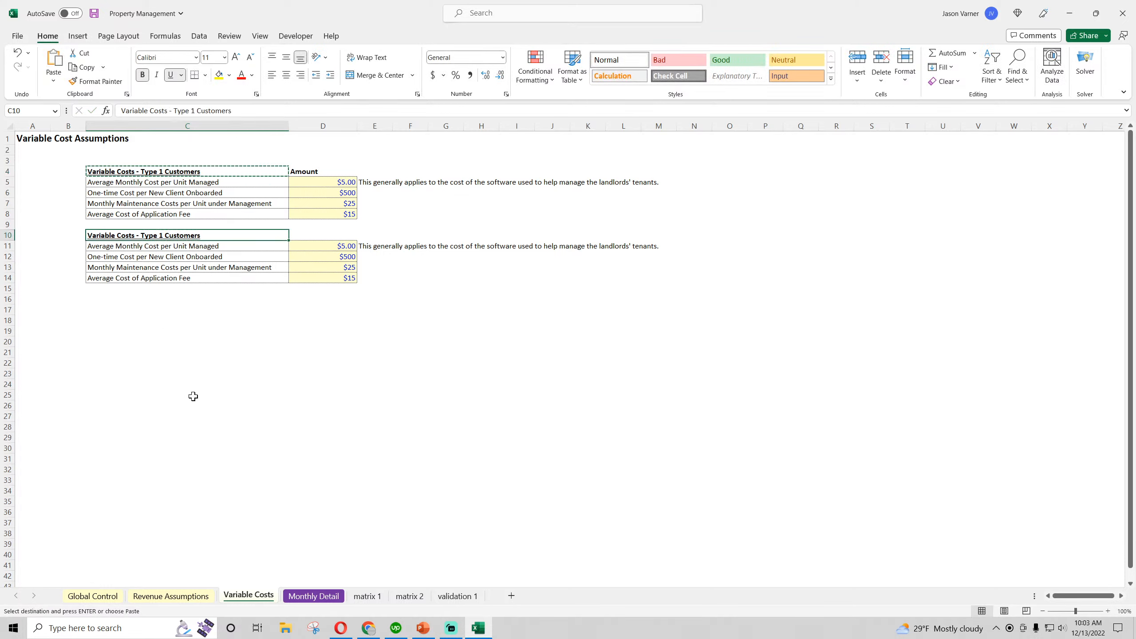
left_click(190, 395)
left_click(165, 237)
left_click(191, 111)
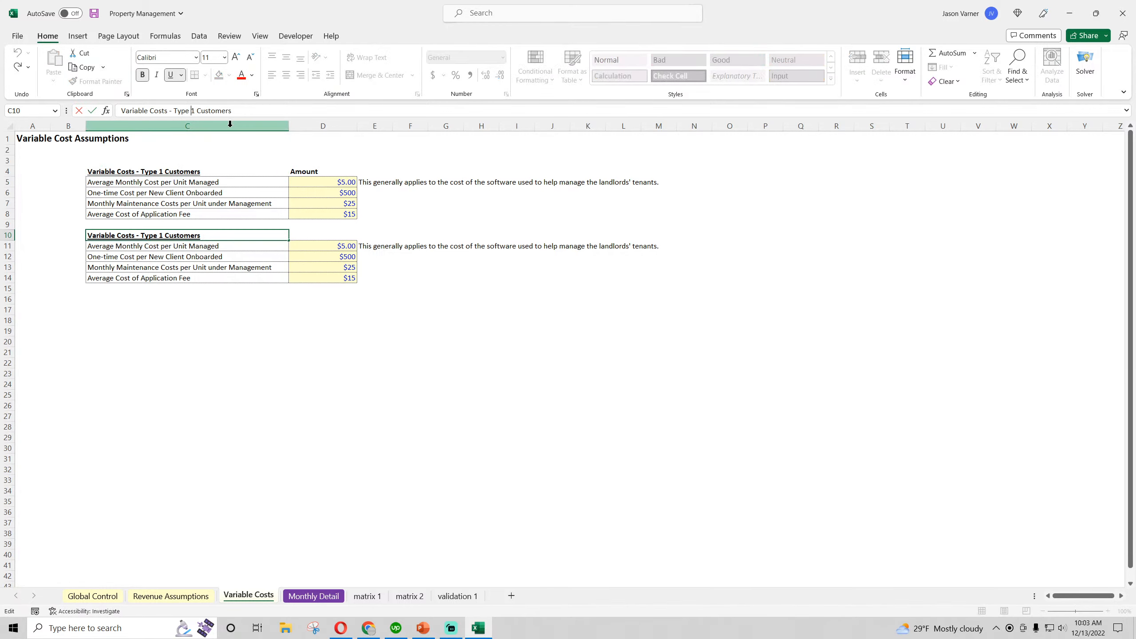
key("Delete")
type("2")
key("Return")
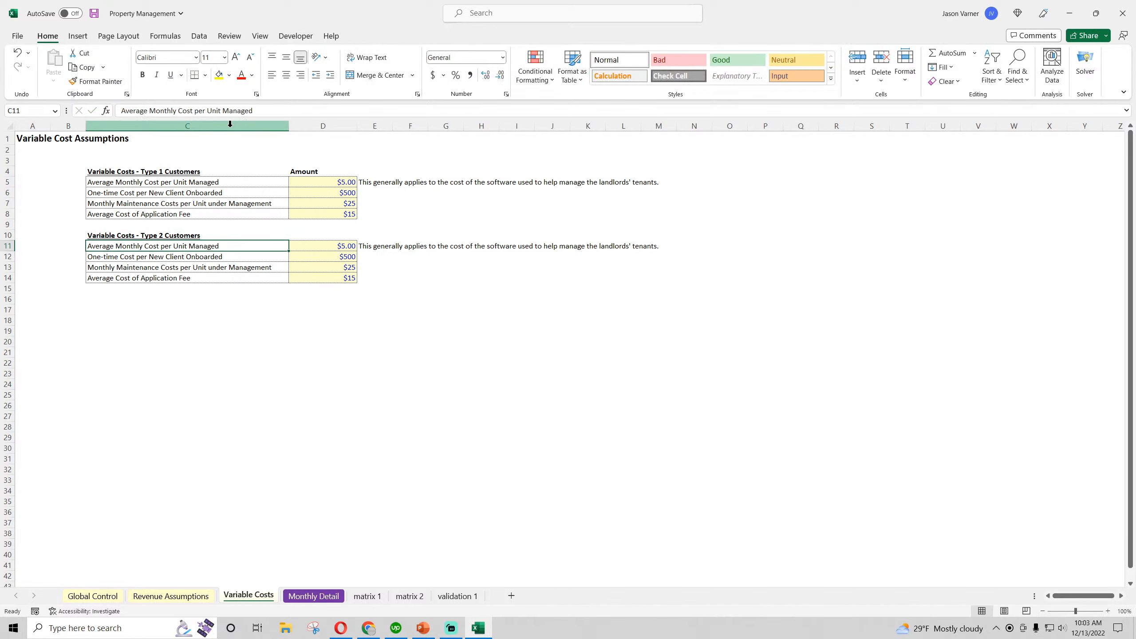
left_click(451, 339)
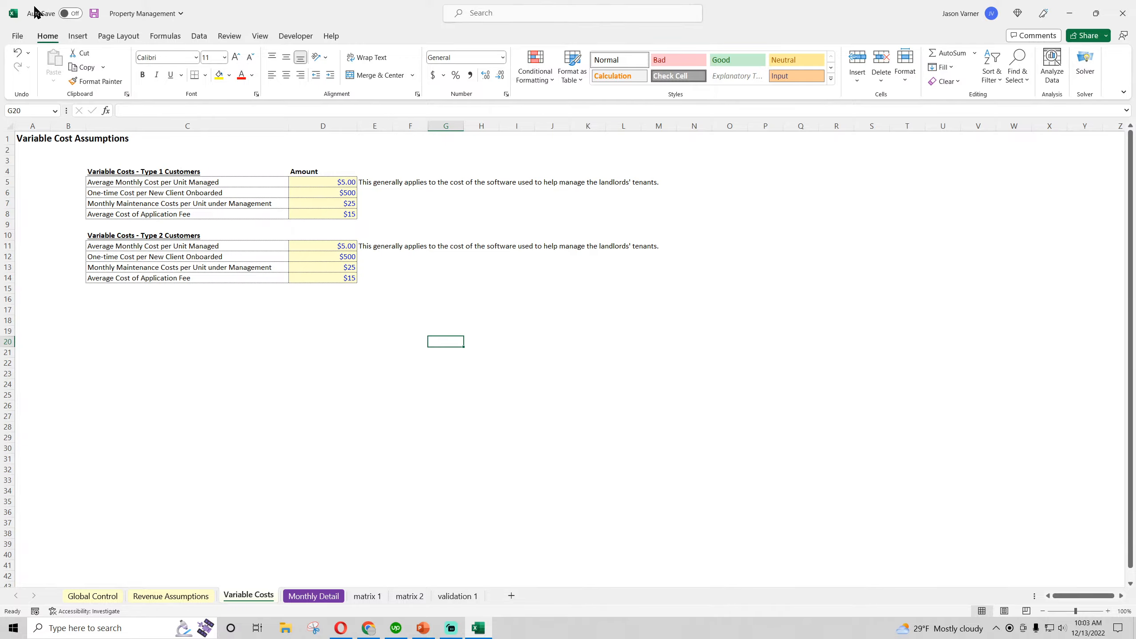
left_click(94, 14)
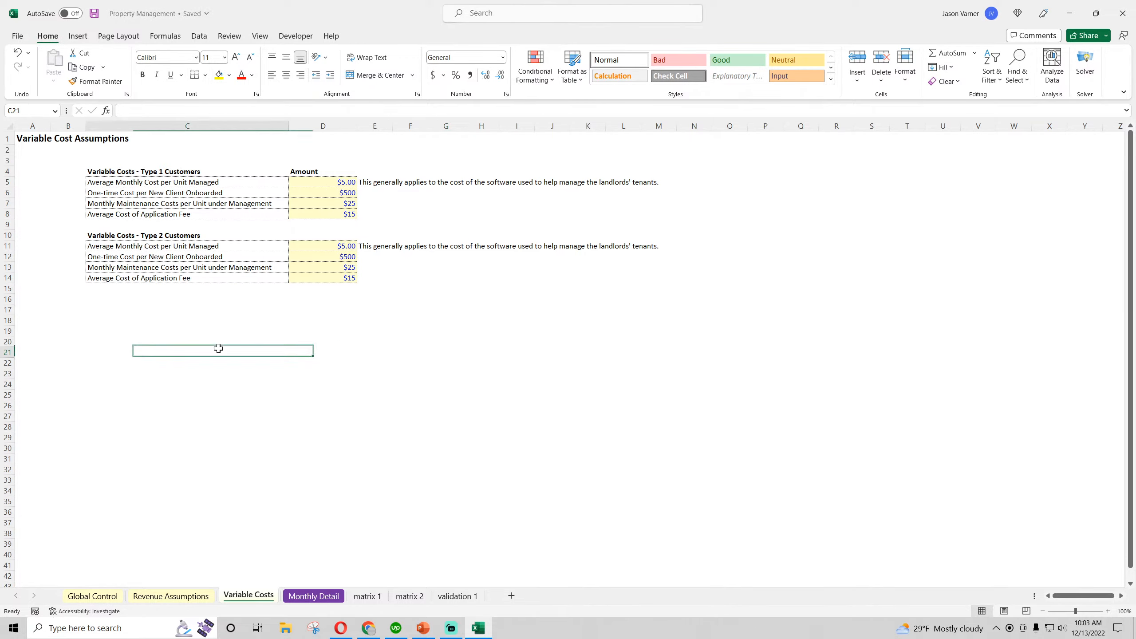
- Examine the Type 1, Type 2 and Consolidated sections on the Monthly Detail sheet and return to Variable Costs
key("ctrl+Page_Down")
scroll(119, 319, "up", 11)
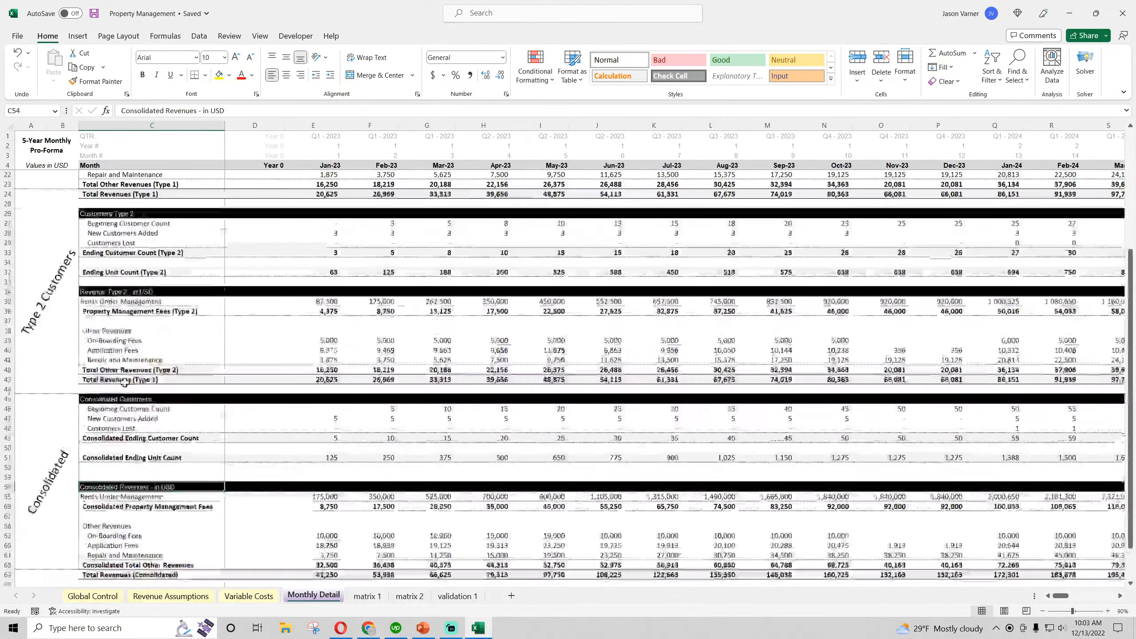
left_click(348, 322)
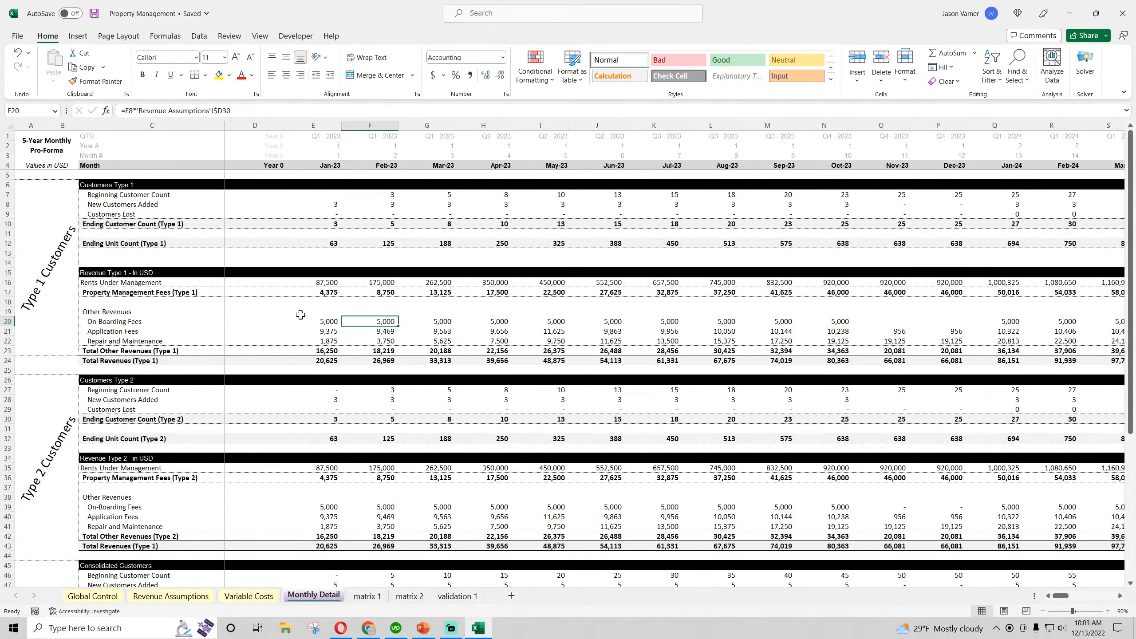
scroll(300, 314, "down", 7)
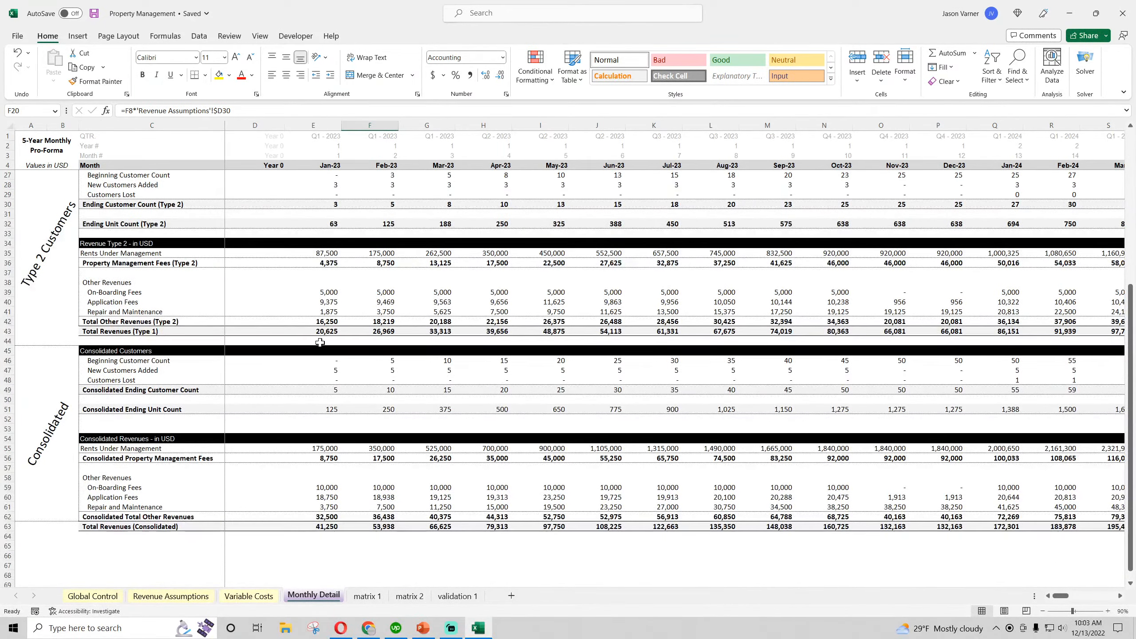
scroll(320, 342, "down", 4)
left_click(248, 596)
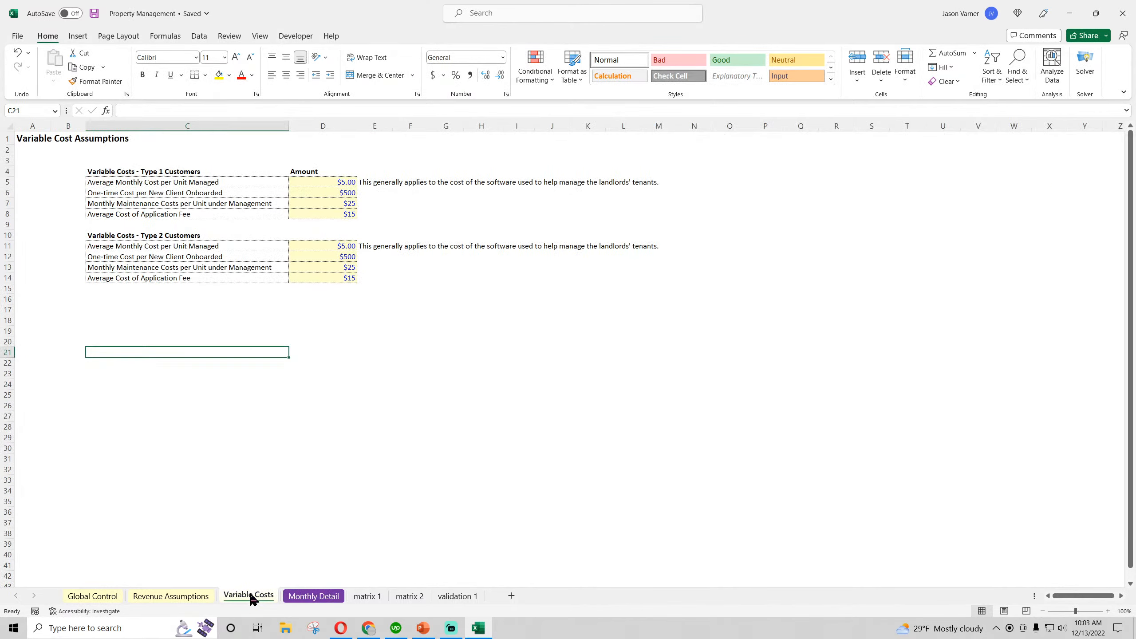
- On Revenue Assumptions, switch the Type 1 Revenue Basis in cell D17 to Flat Monthly Fee and then to Per Unit Fee
left_click(178, 595)
left_click(394, 314)
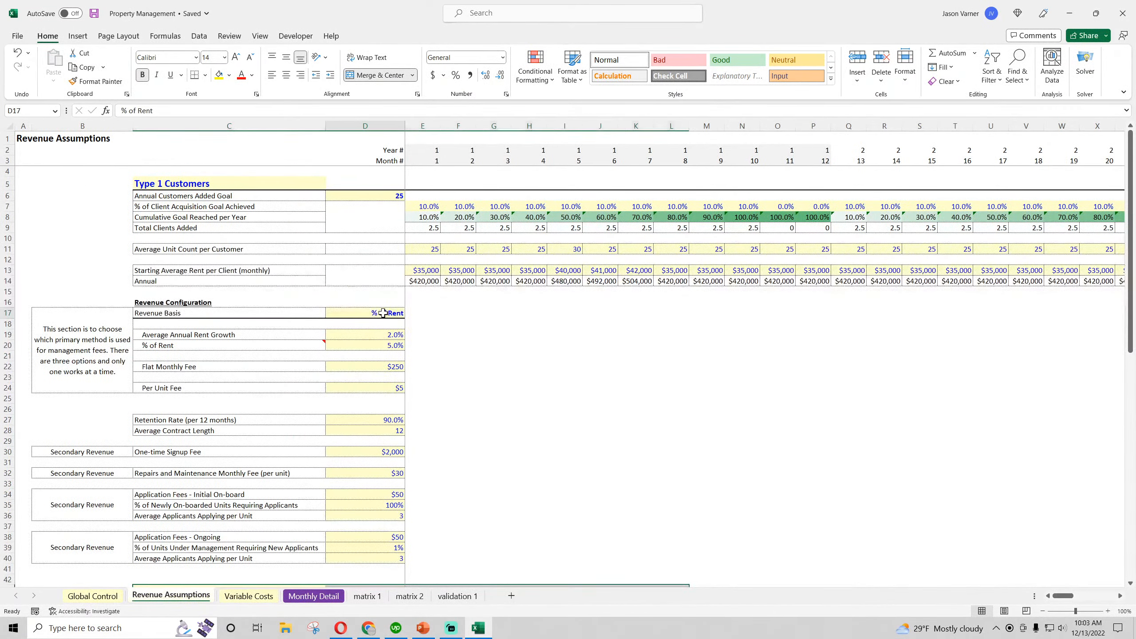
left_click(410, 313)
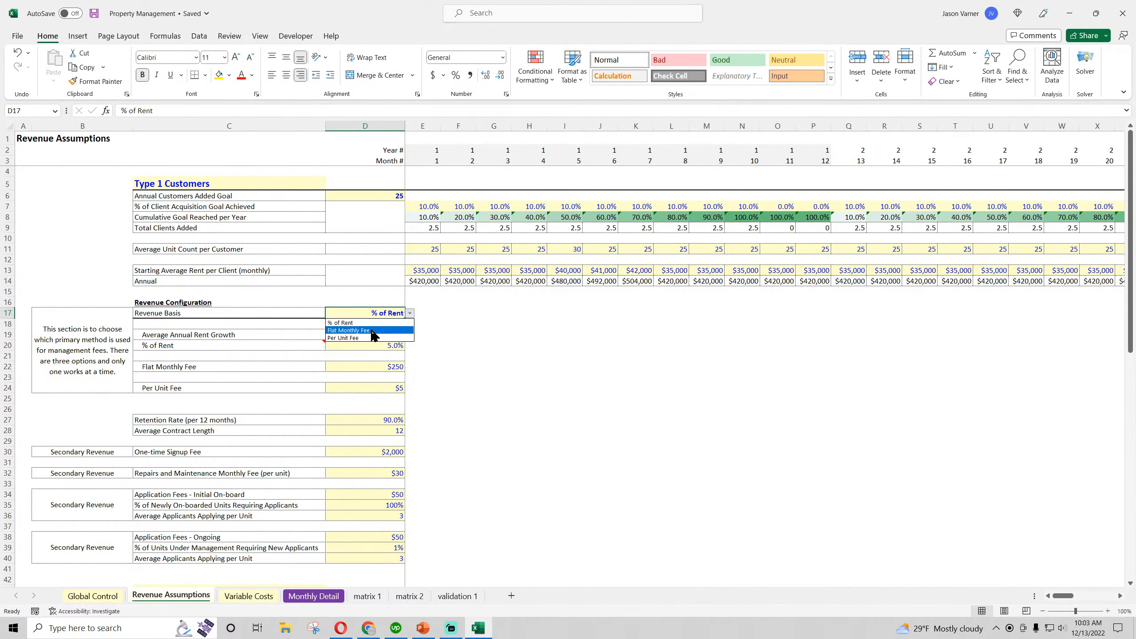
left_click(372, 331)
left_click(410, 313)
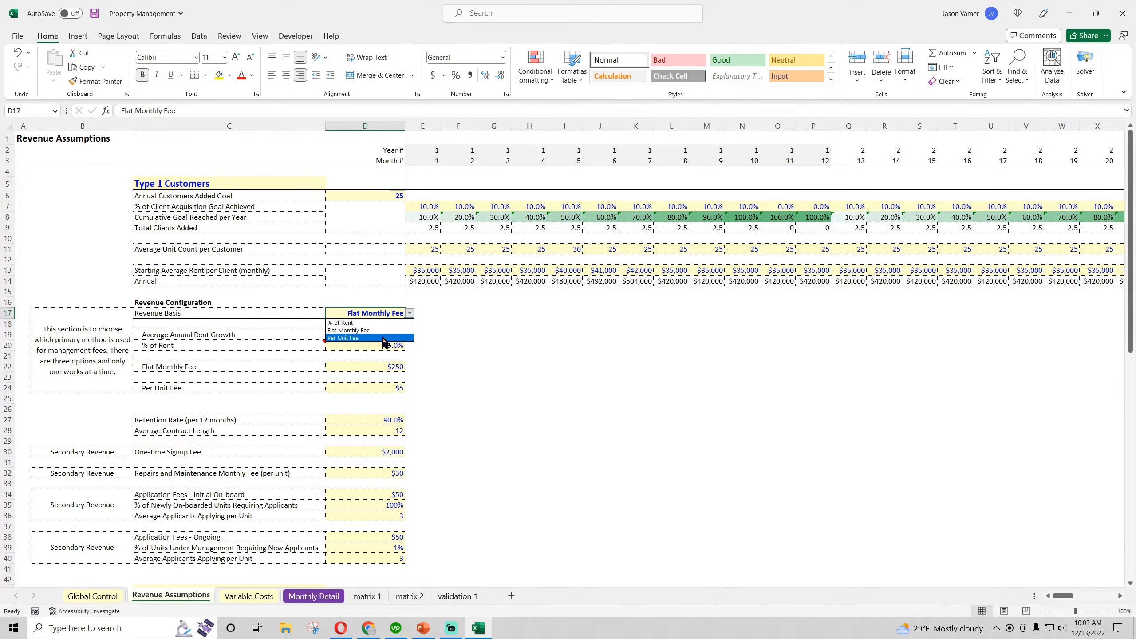
left_click(384, 338)
- Examine the Type 1 monthly total revenues on Monthly Detail against the Per Unit Fee assumption on Revenue Assumptions
left_click(313, 596)
scroll(355, 373, "up", 10)
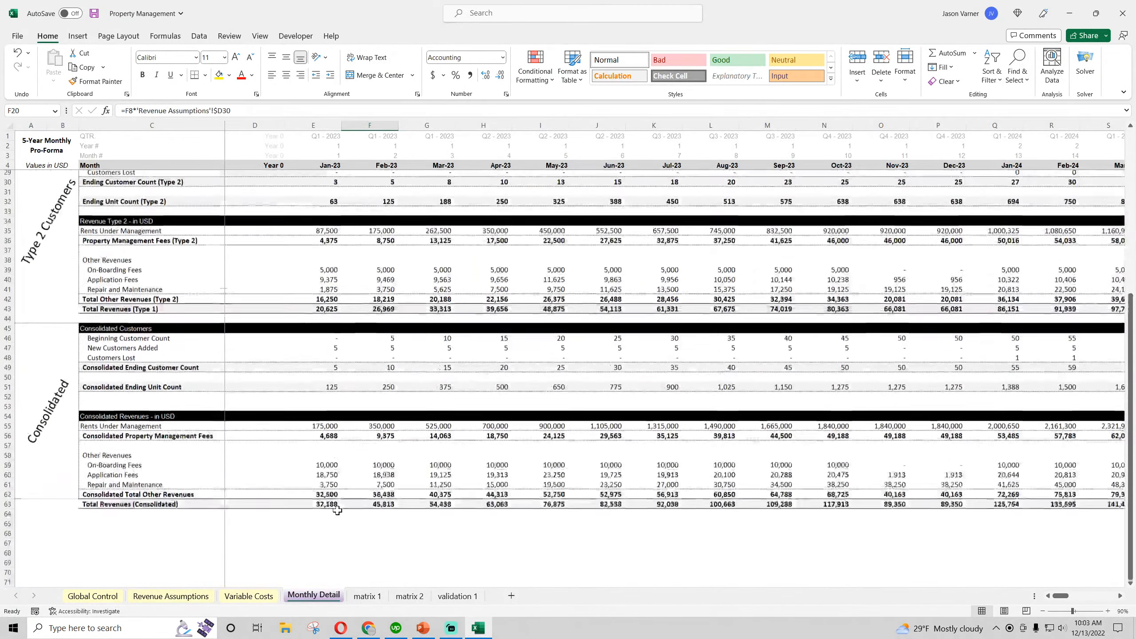
left_click(332, 248)
left_click(376, 245)
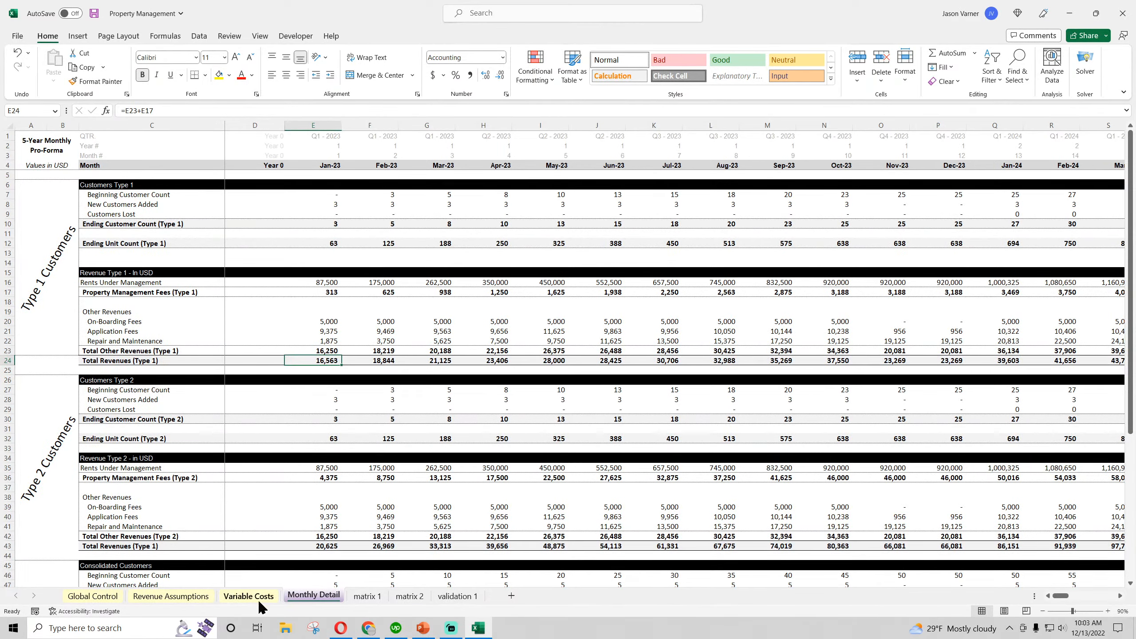
left_click(196, 600)
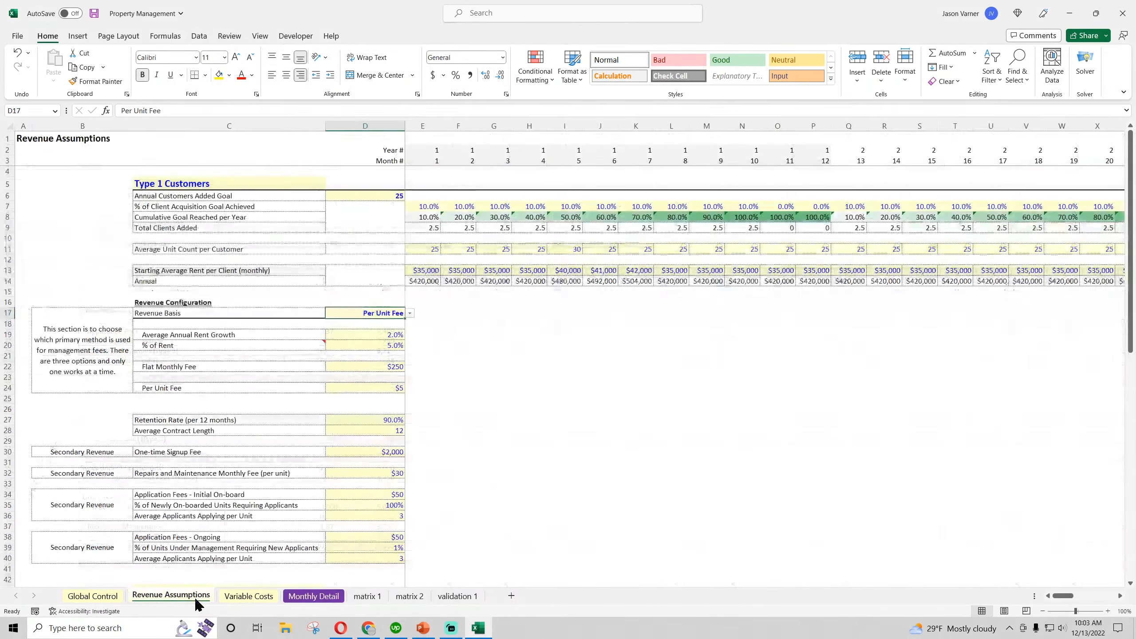
left_click(373, 386)
left_click(322, 597)
left_click(326, 360)
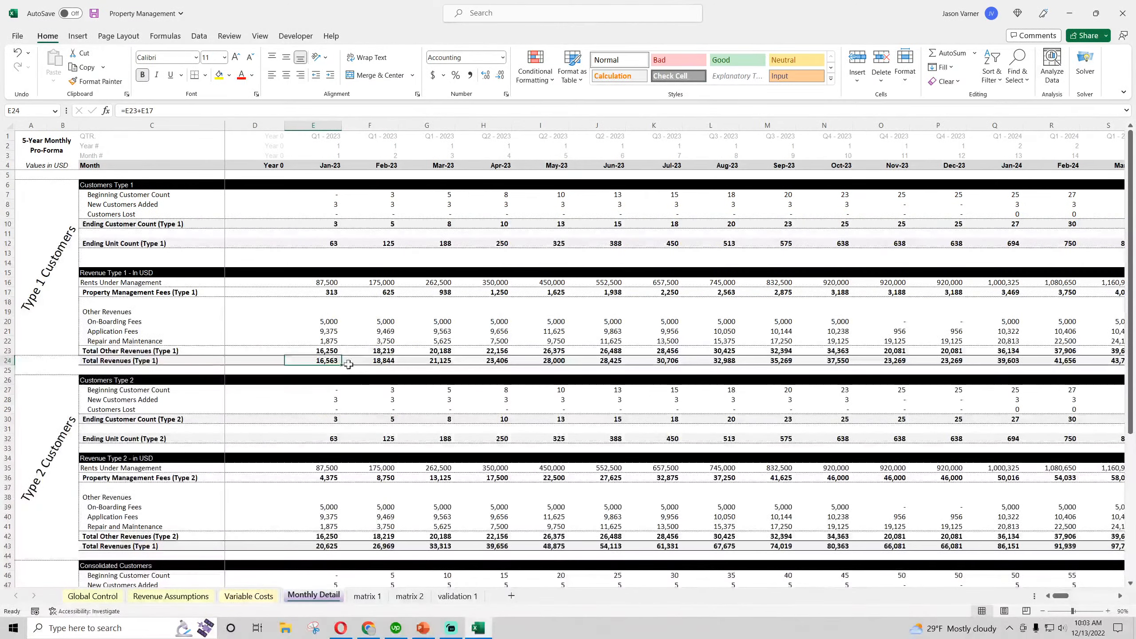
left_click(378, 361)
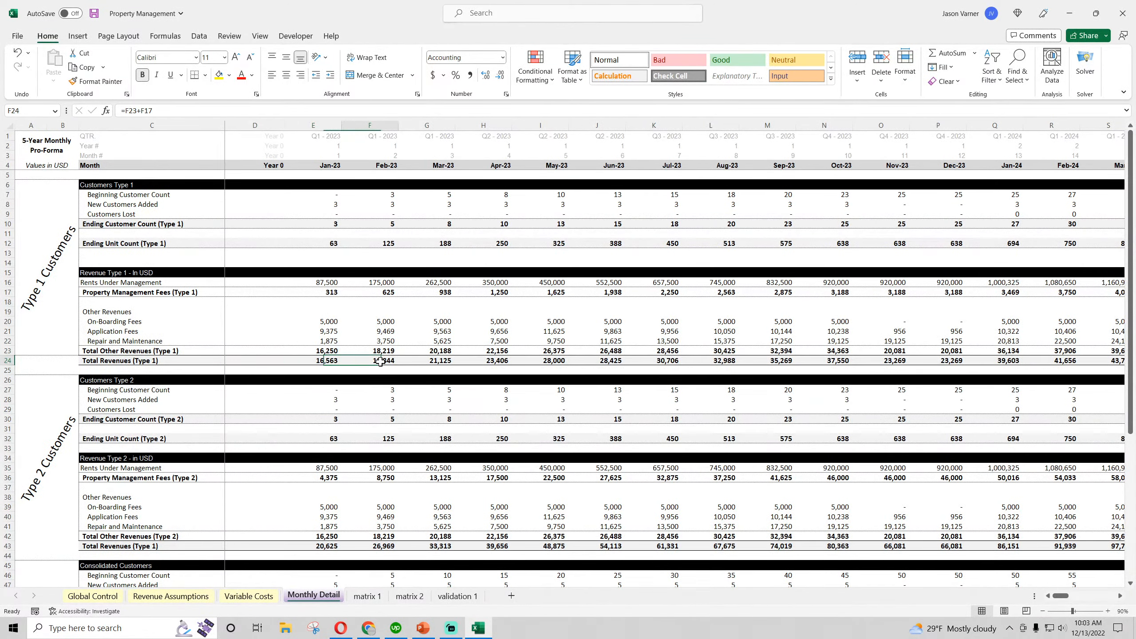
left_click(441, 360)
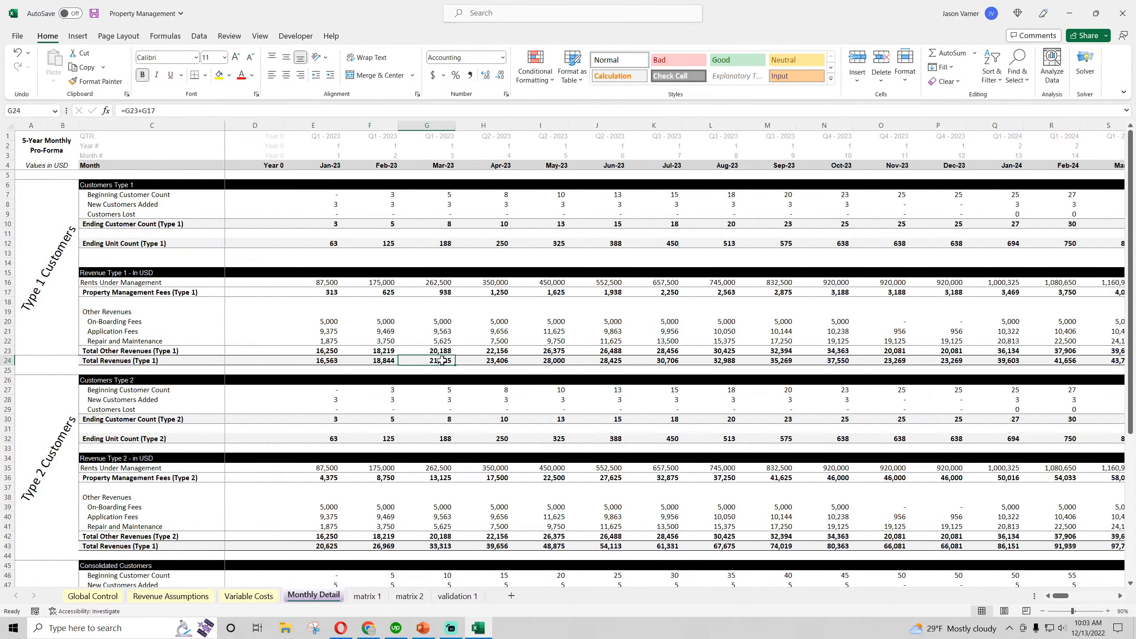
- Set the Type 1 Revenue Basis back to % of Rent and check the Type 1 total revenues on Monthly Detail
left_click(241, 598)
left_click(192, 598)
left_click(394, 314)
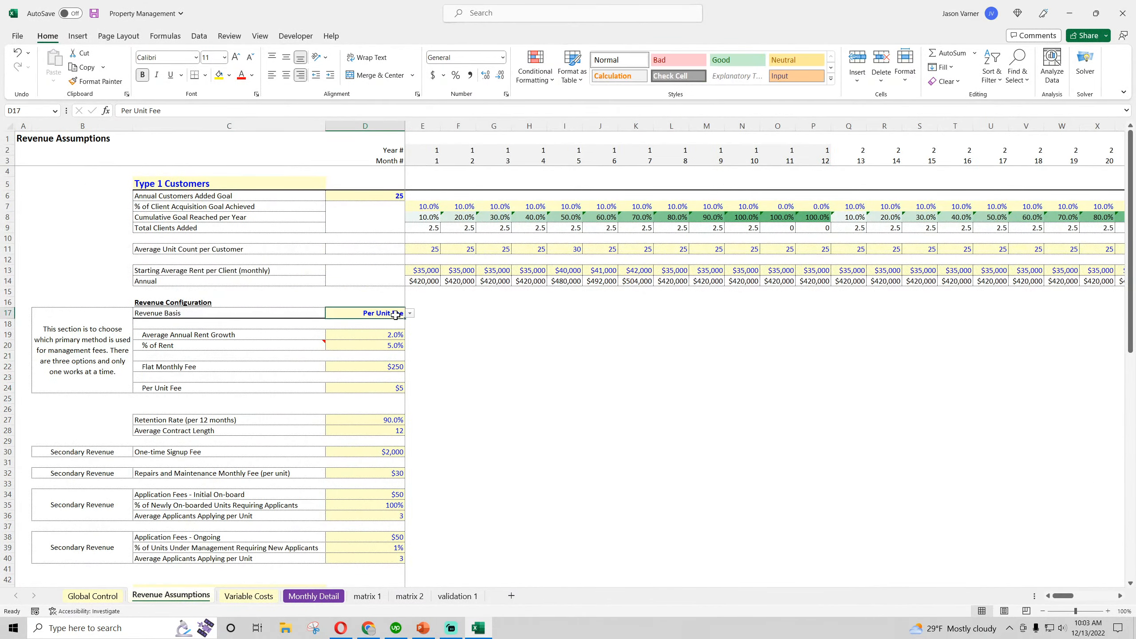
left_click(410, 313)
left_click(386, 323)
left_click(313, 596)
left_click(384, 363)
left_click(437, 361)
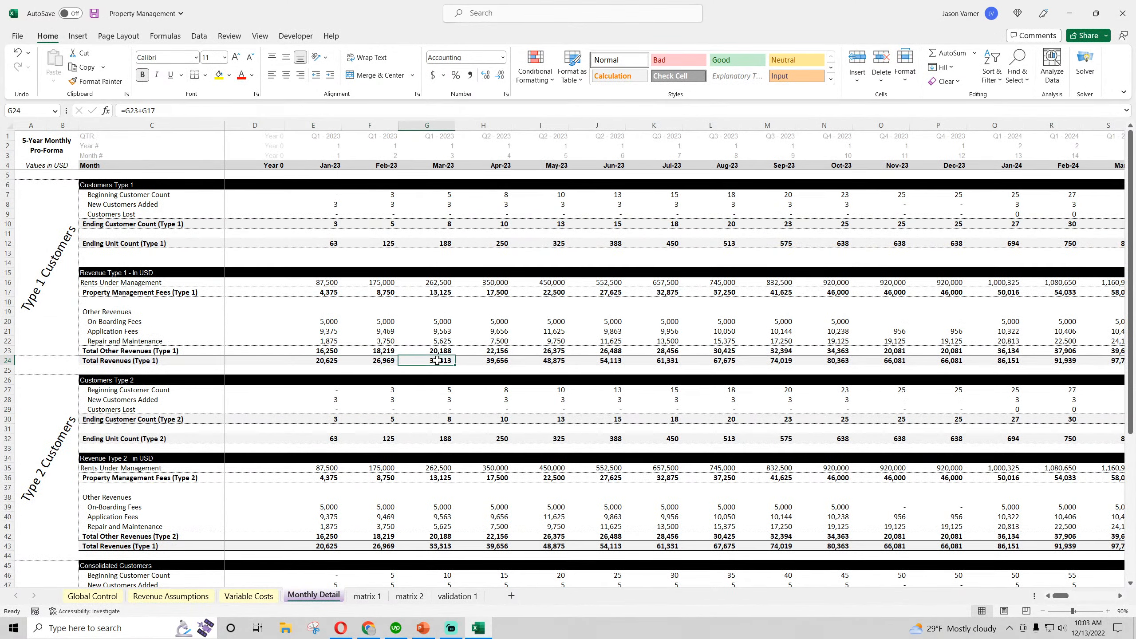
- Compare the Type 1 and Type 2 Customers blocks on Revenue Assumptions, including revenue basis, rent growth, acquisition percentages and secondary fees
left_click(249, 598)
left_click(192, 596)
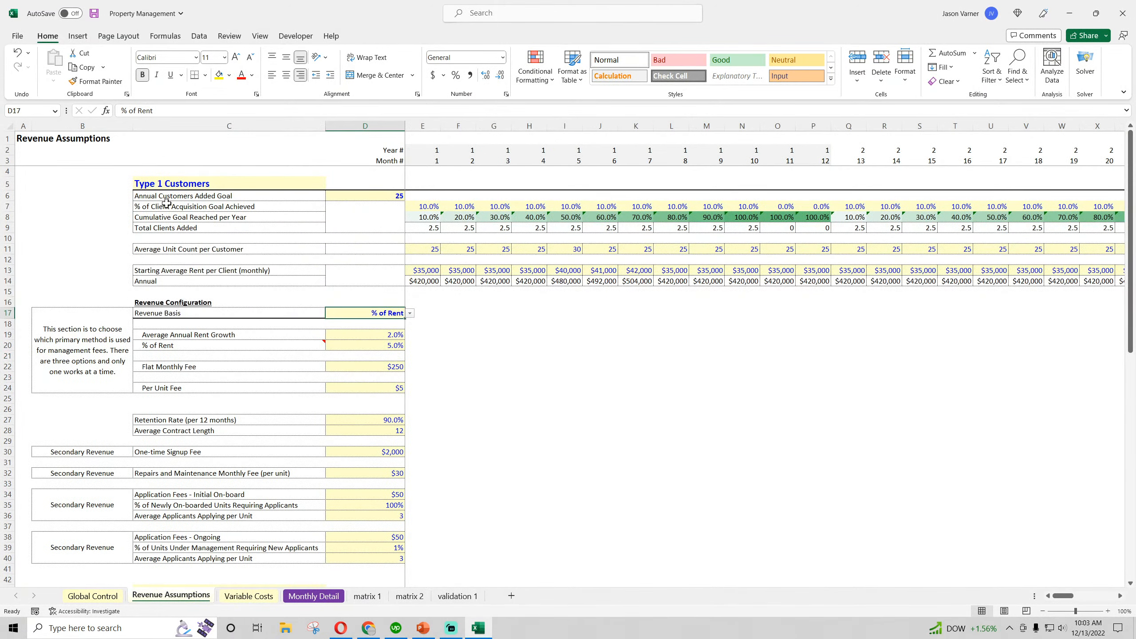
left_click_drag(148, 184, 510, 367)
left_click(389, 313)
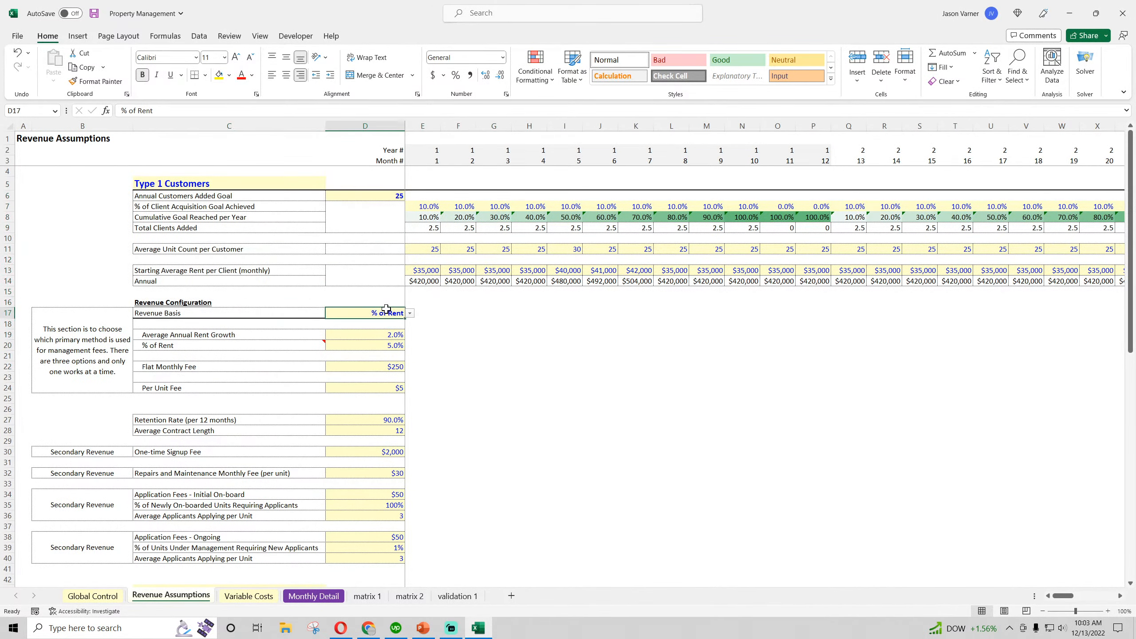
left_click(380, 334)
scroll(423, 449, "down", 11)
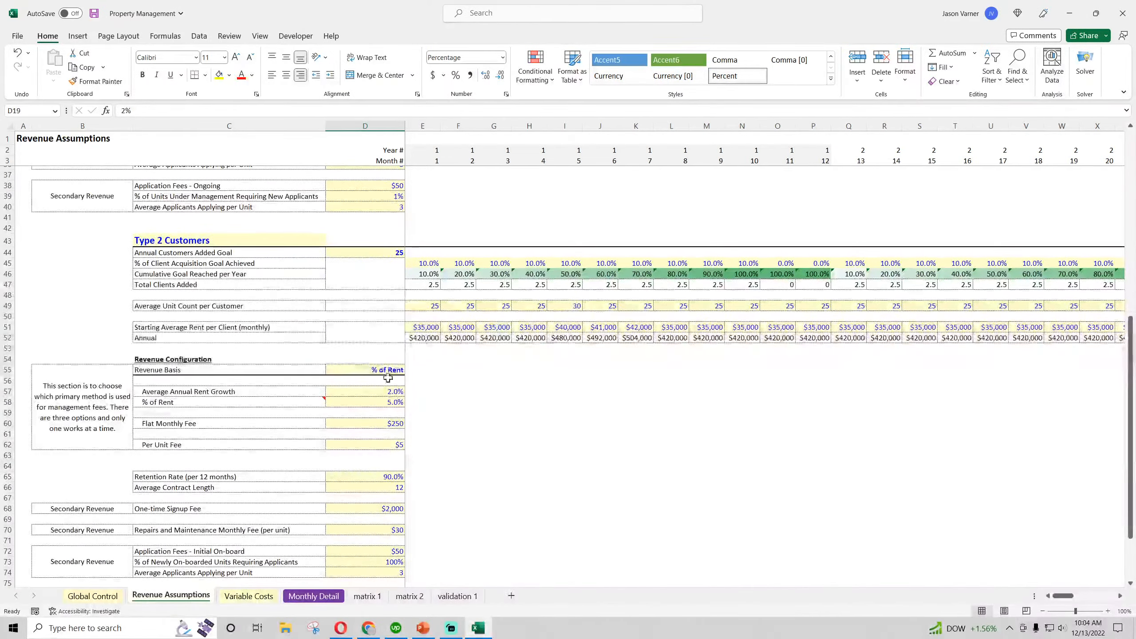
left_click(193, 244)
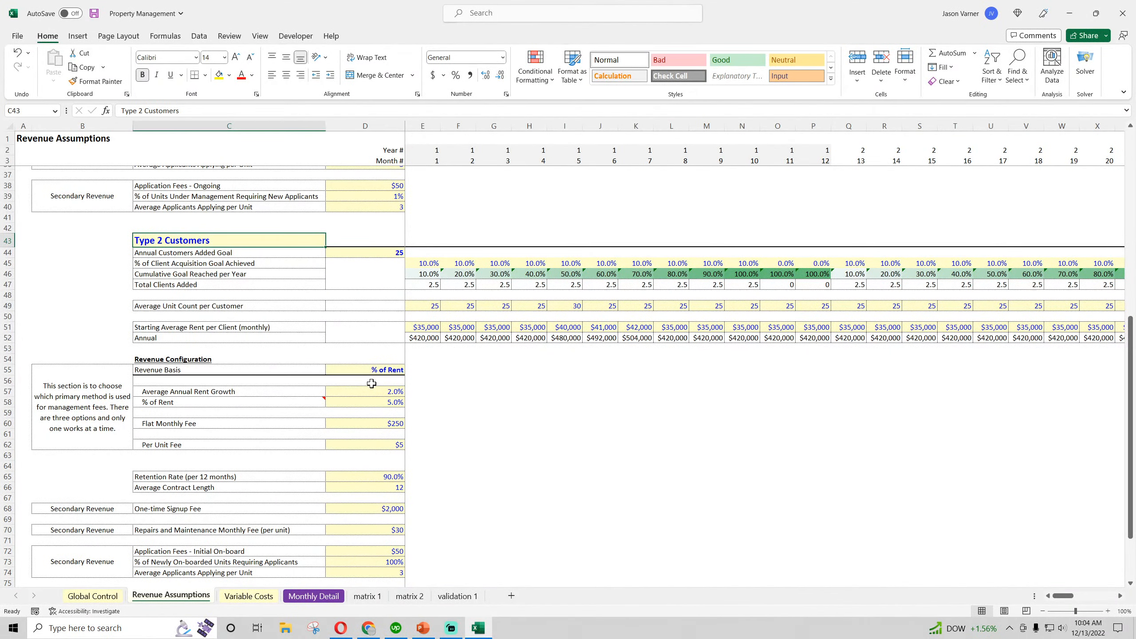
left_click(373, 369)
left_click(367, 410)
left_click_drag(420, 264, 600, 264)
left_click(565, 403)
scroll(359, 433, "down", 4)
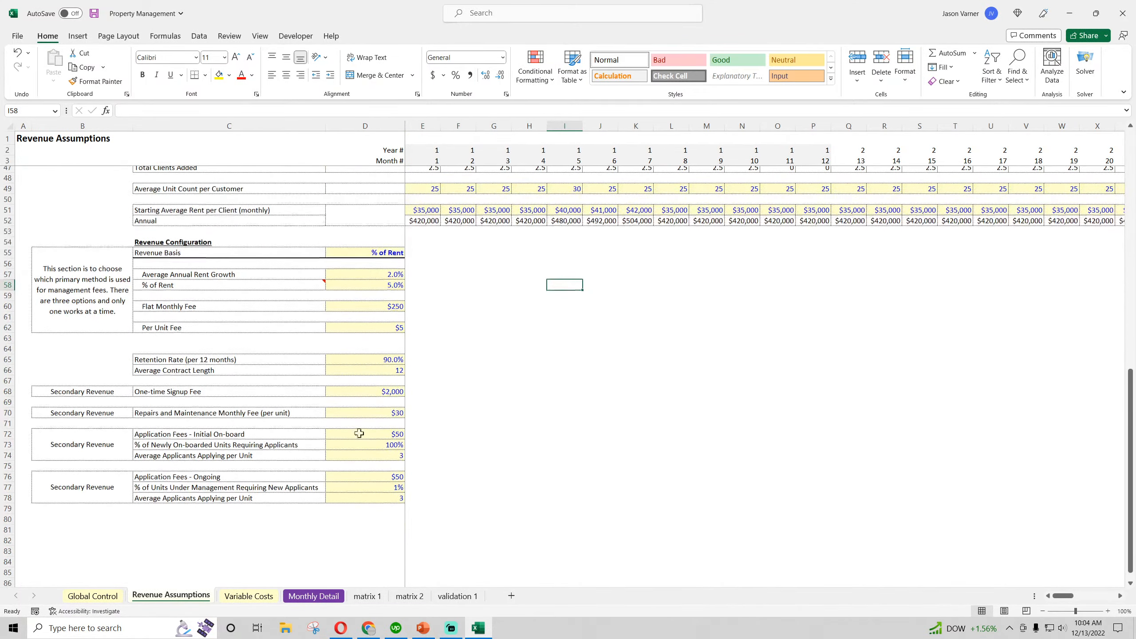
scroll(367, 455, "up", 14)
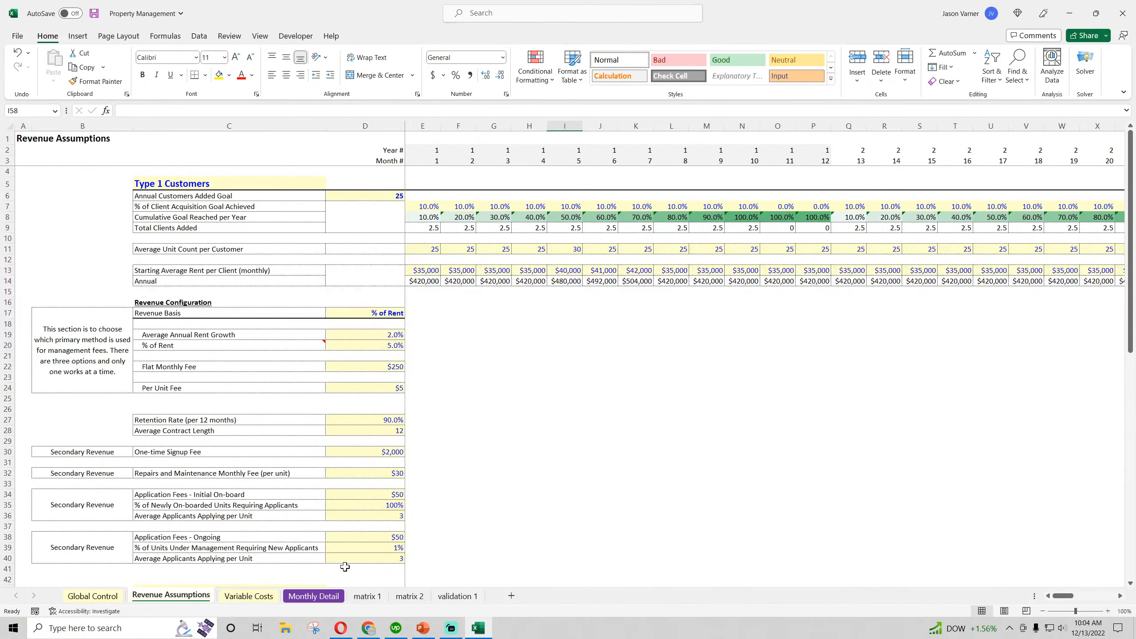
- Switch to the Monthly Detail sheet and go to the consolidated revenues section
left_click(314, 596)
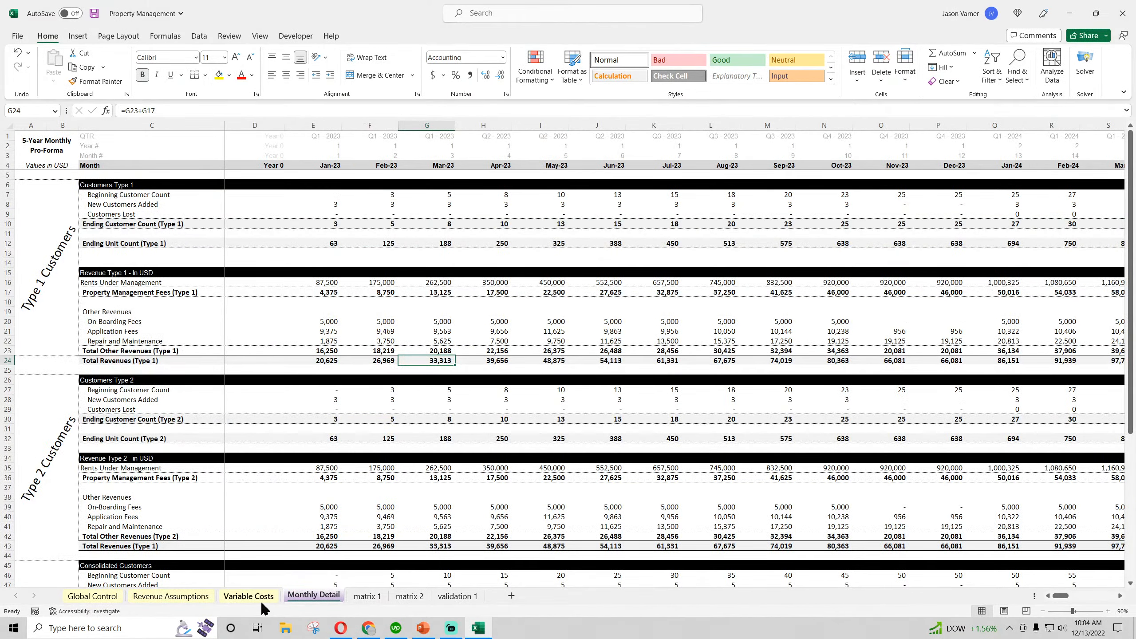
left_click(261, 599)
left_click(314, 596)
scroll(203, 390, "down", 11)
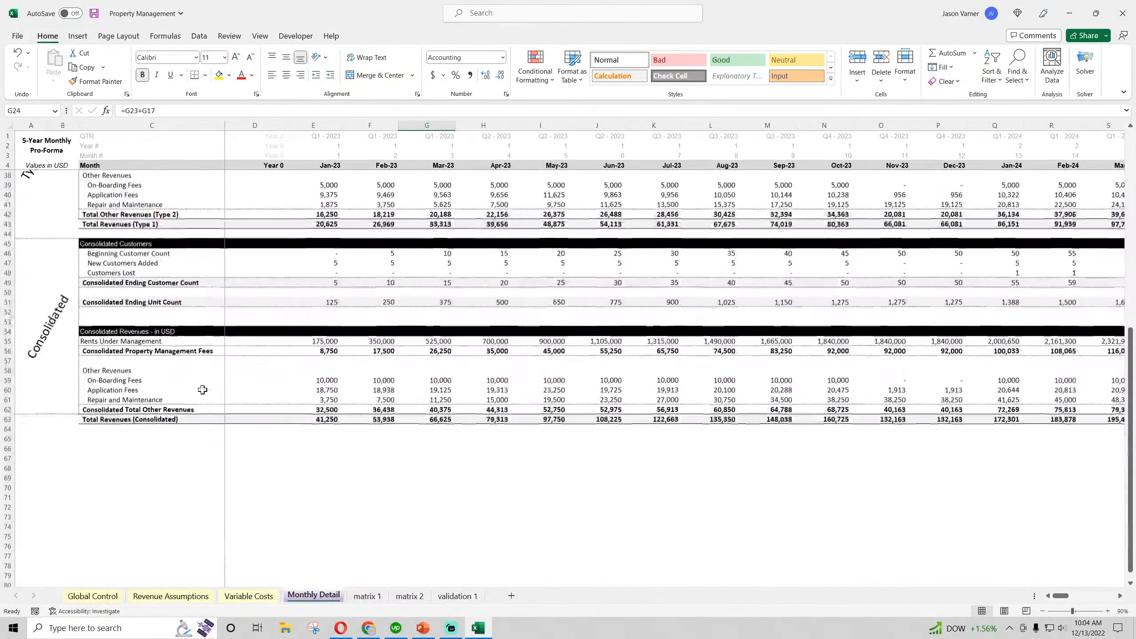
left_click(152, 332)
left_click_drag(414, 336, 448, 332)
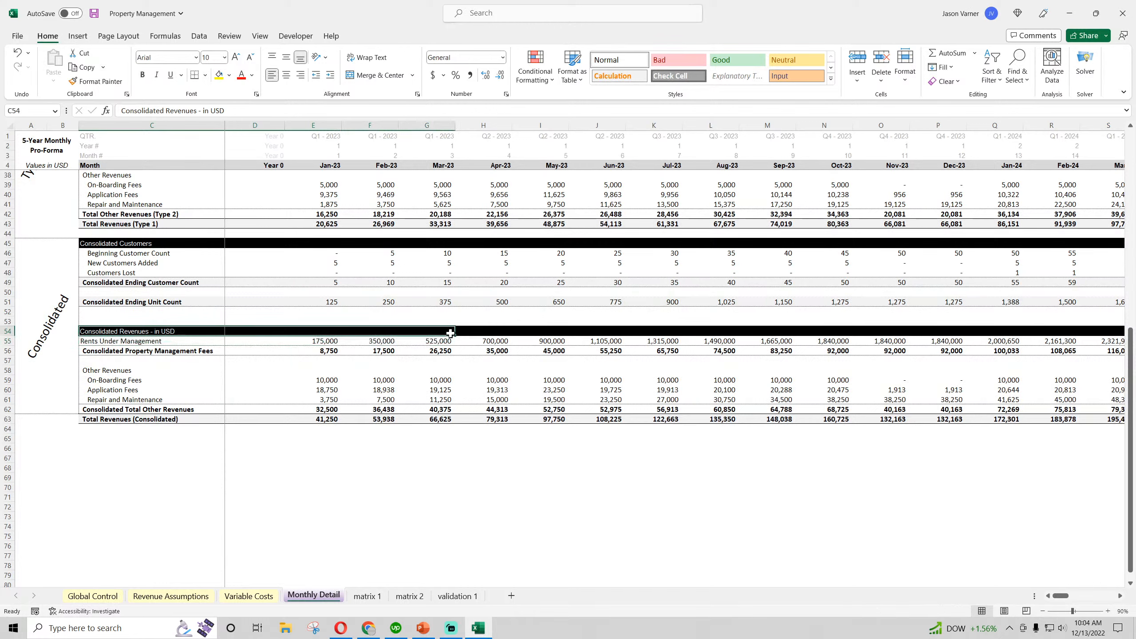
right_click(448, 332)
left_click(474, 293)
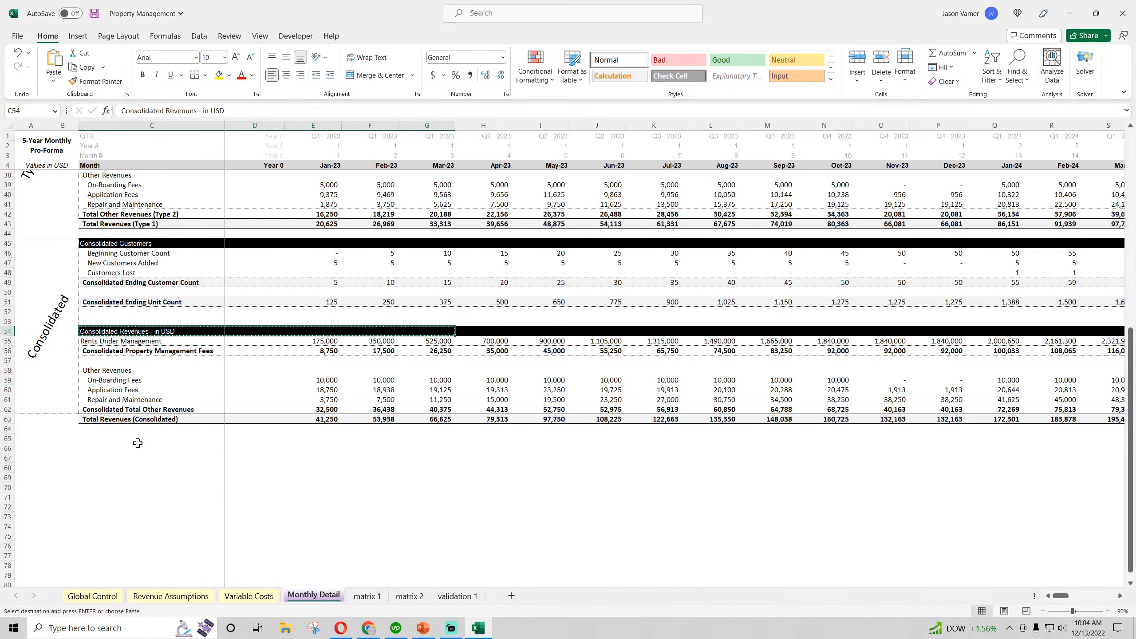
left_click(129, 420)
left_click(133, 390)
left_click(134, 352)
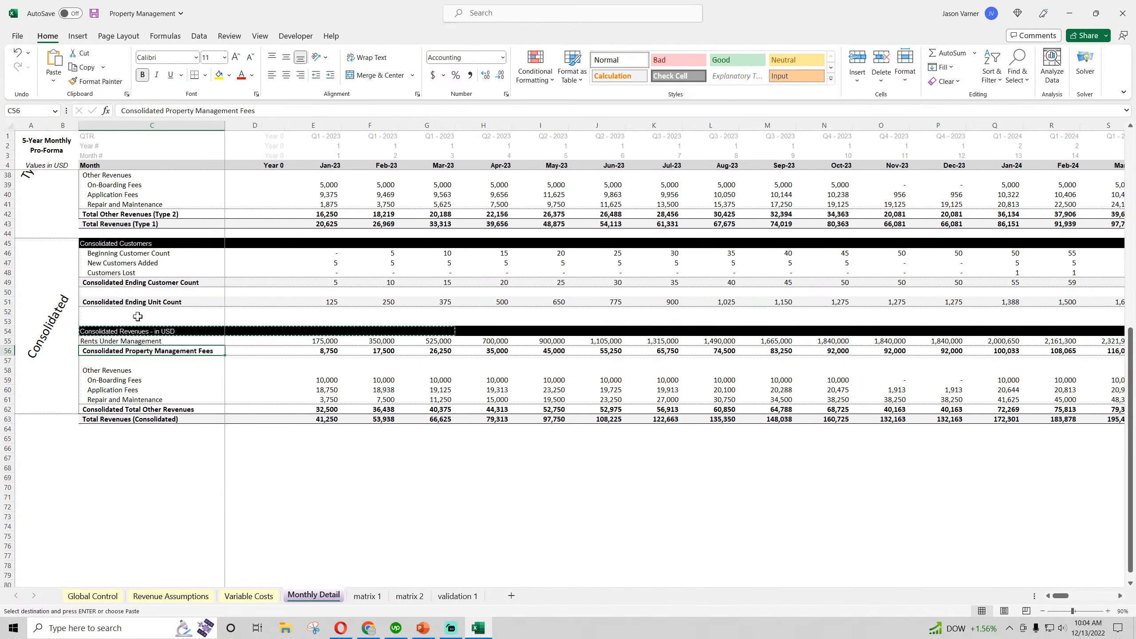
left_click(148, 302)
left_click(159, 282)
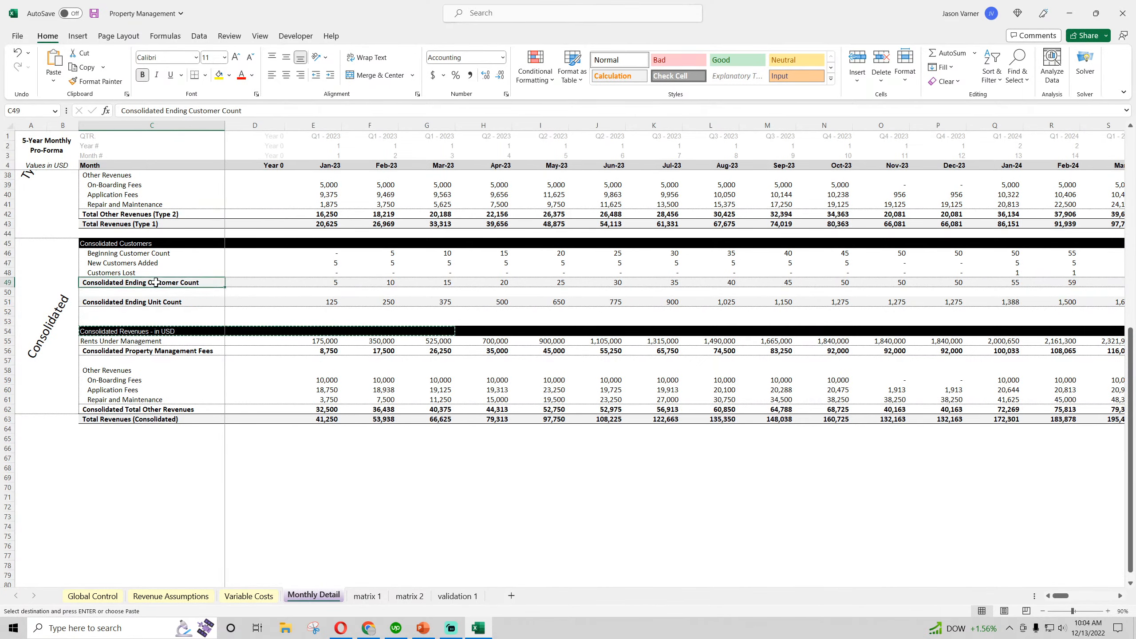
- Correct the label in C43 to "Total Revenues (Type 2)" and check the other Type 2 block labels
scroll(150, 312, "up", 4)
left_click(131, 333)
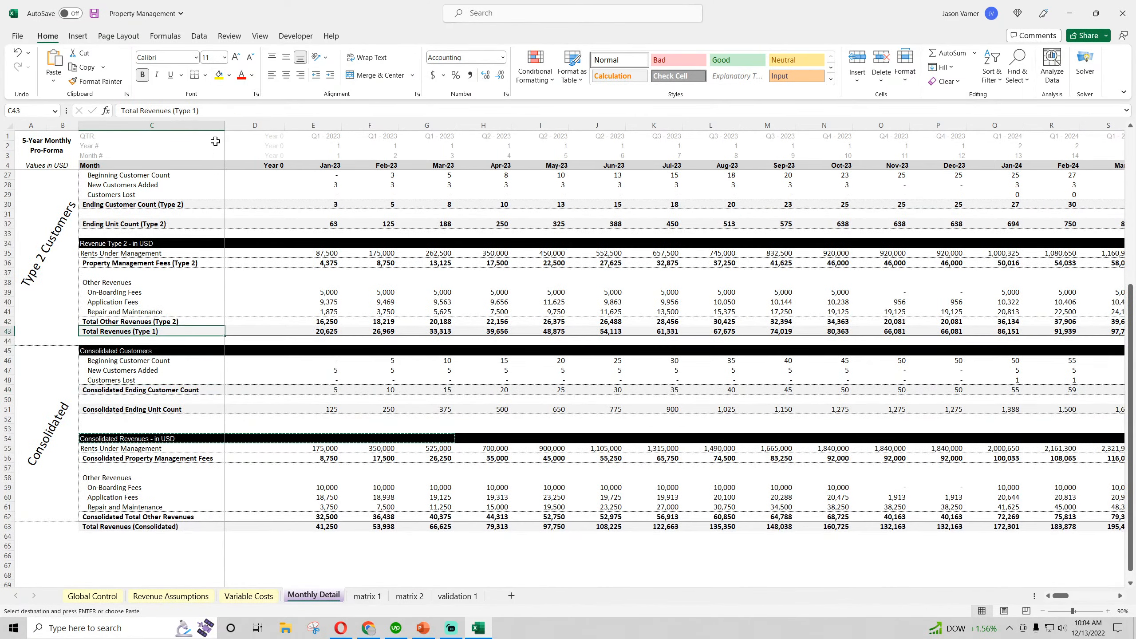
left_click(193, 111)
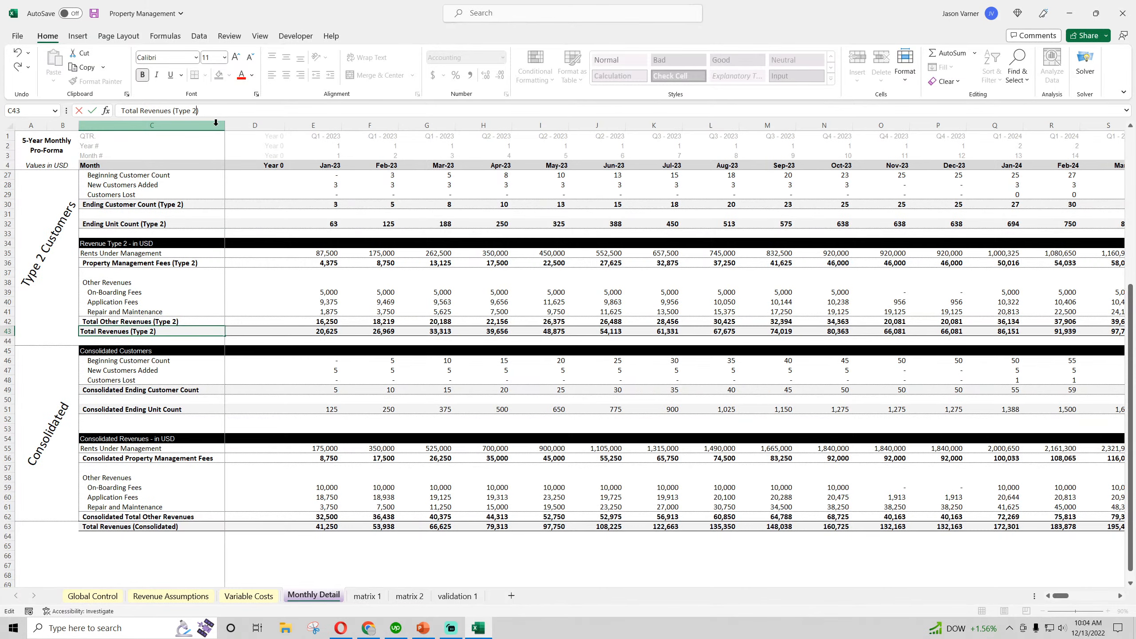
type("2")
key("Return")
scroll(245, 457, "up", 4)
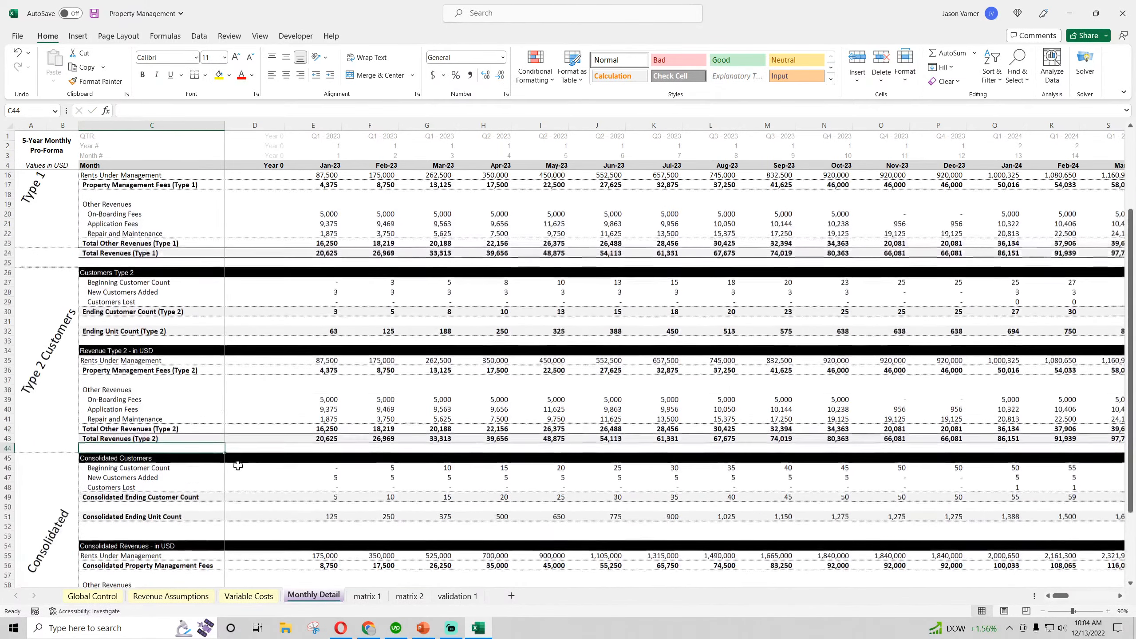
left_click(162, 439)
left_click(176, 428)
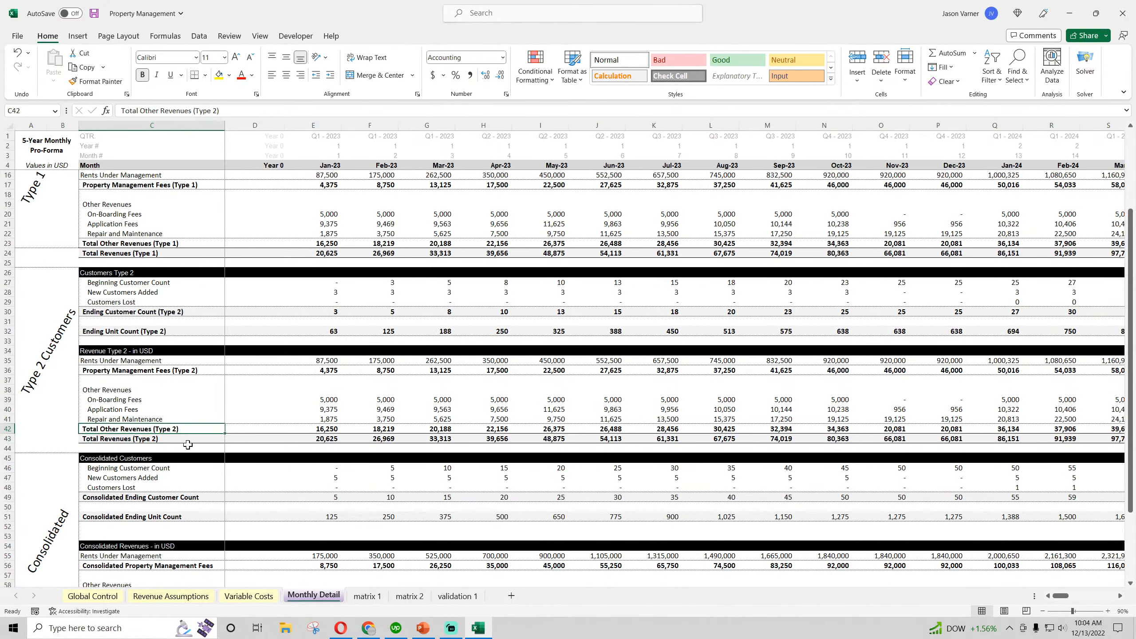
left_click(152, 333)
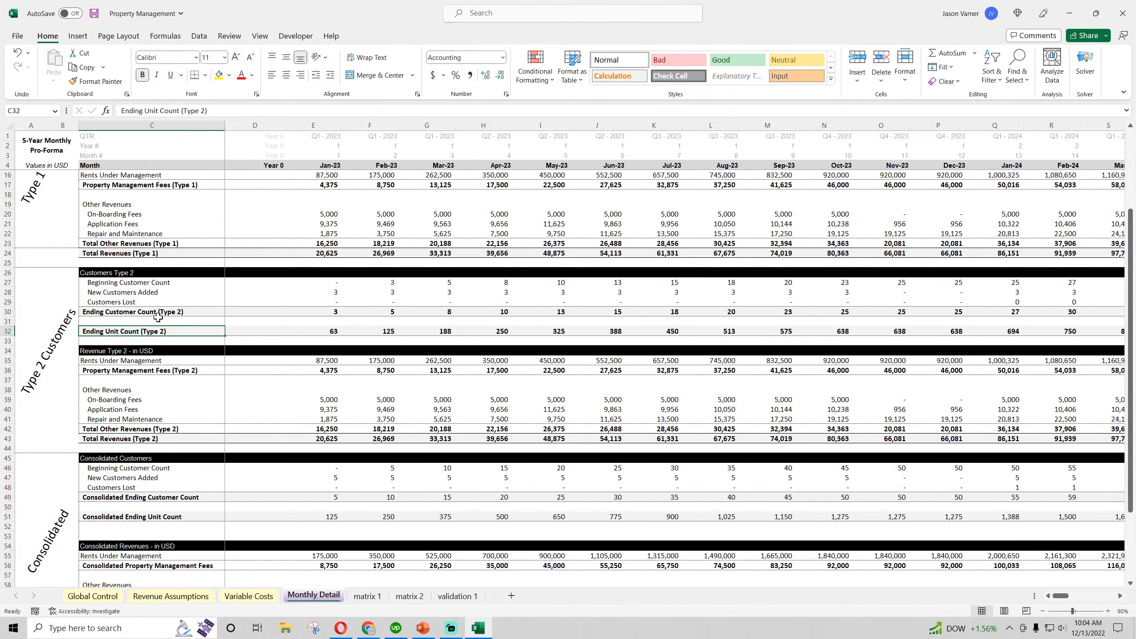
scroll(152, 281, "up", 4)
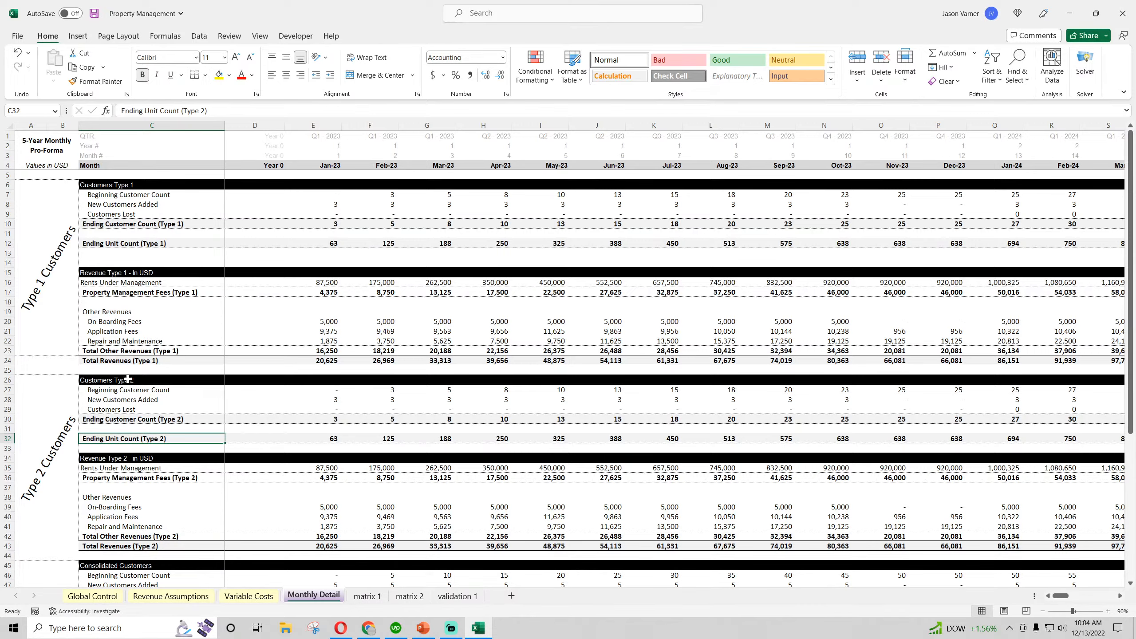
- Copy the Consolidated Revenues header band C54:F54 to row 65, starting in C65 below the consolidated total revenues
scroll(127, 379, "down", 11)
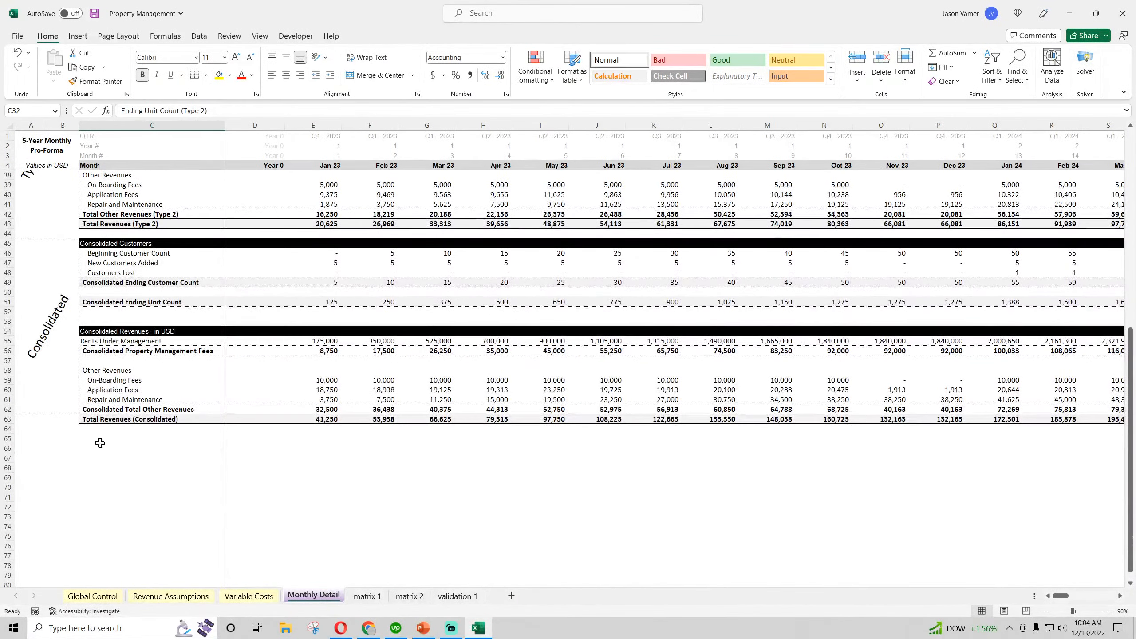
right_click(96, 449)
left_click(245, 359)
left_click_drag(88, 333, 357, 333)
right_click(358, 333)
left_click(402, 288)
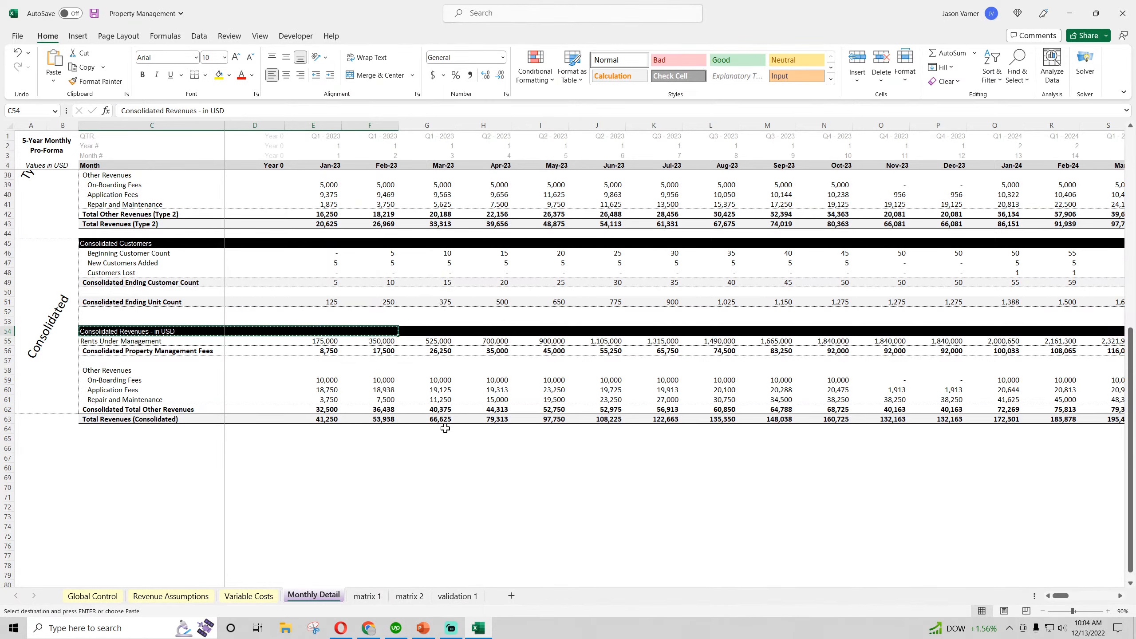
right_click(94, 441)
left_click(136, 183)
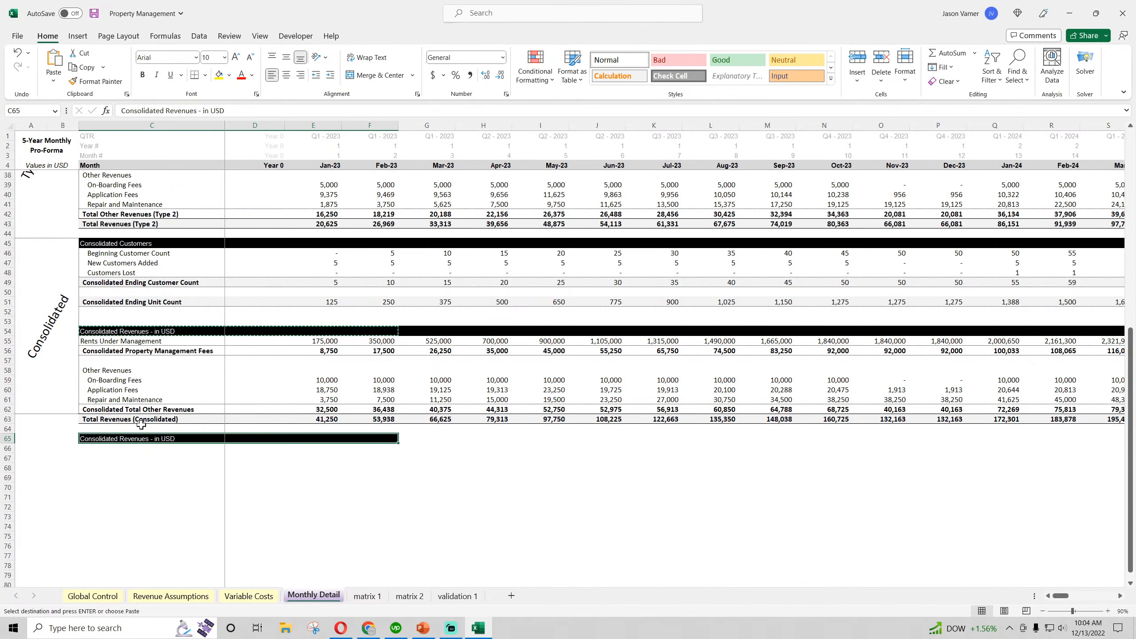
- Retitle the copied header in C65 as "Variable Costs" and enter "Type 1 Customer Variable Costs" in C66
left_click(104, 440)
type("Variabl")
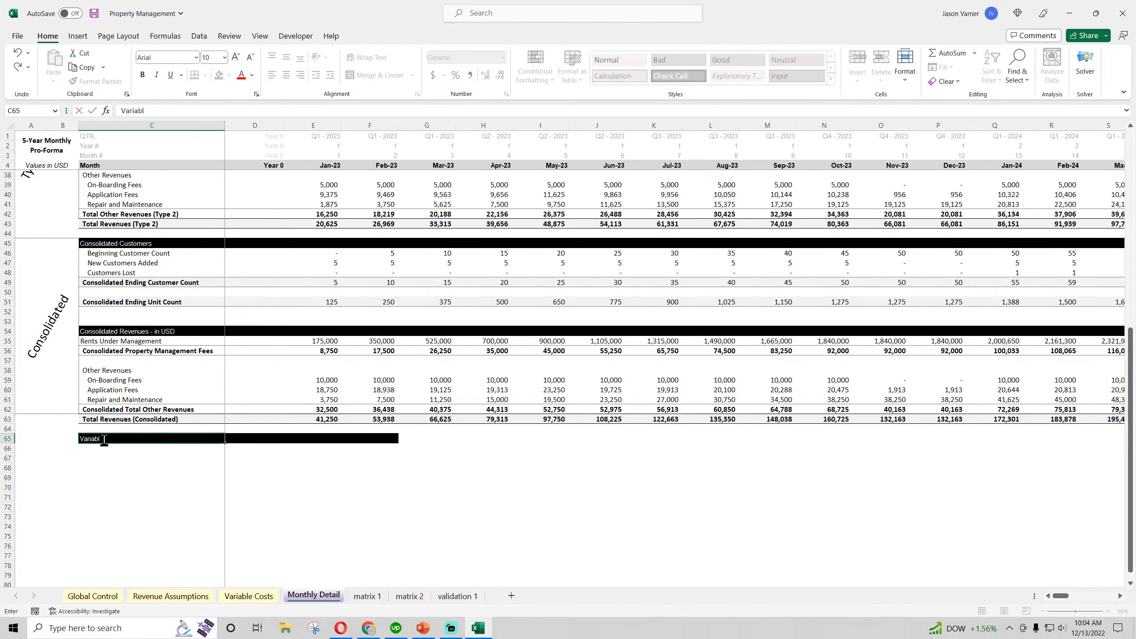
type("e Costs")
key("Return")
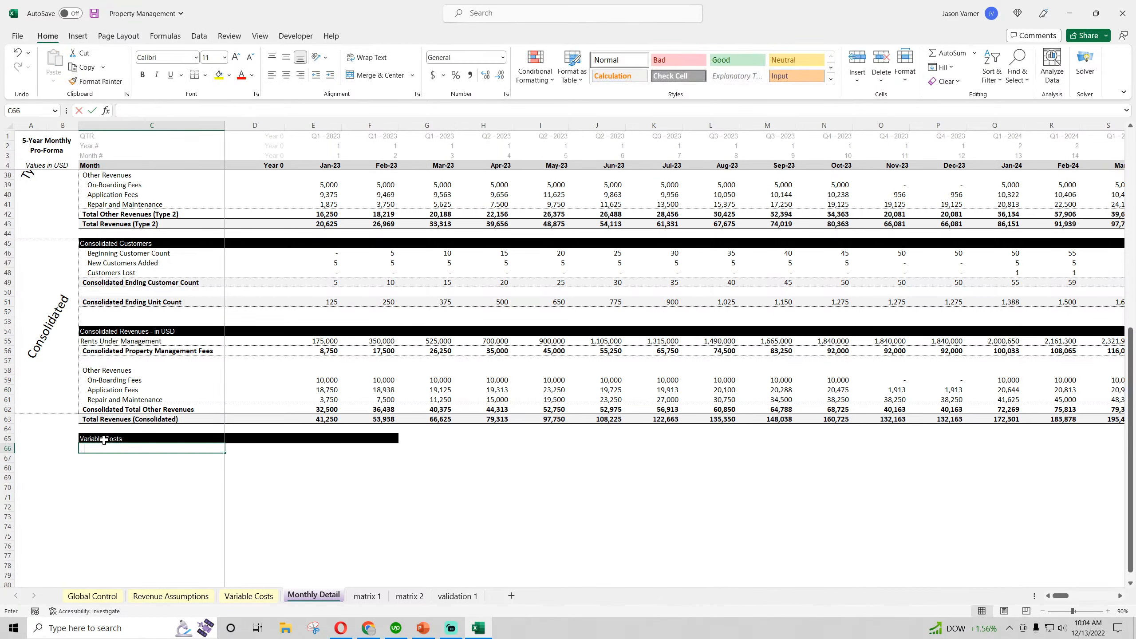
type("Type 1 Customer Variable Co")
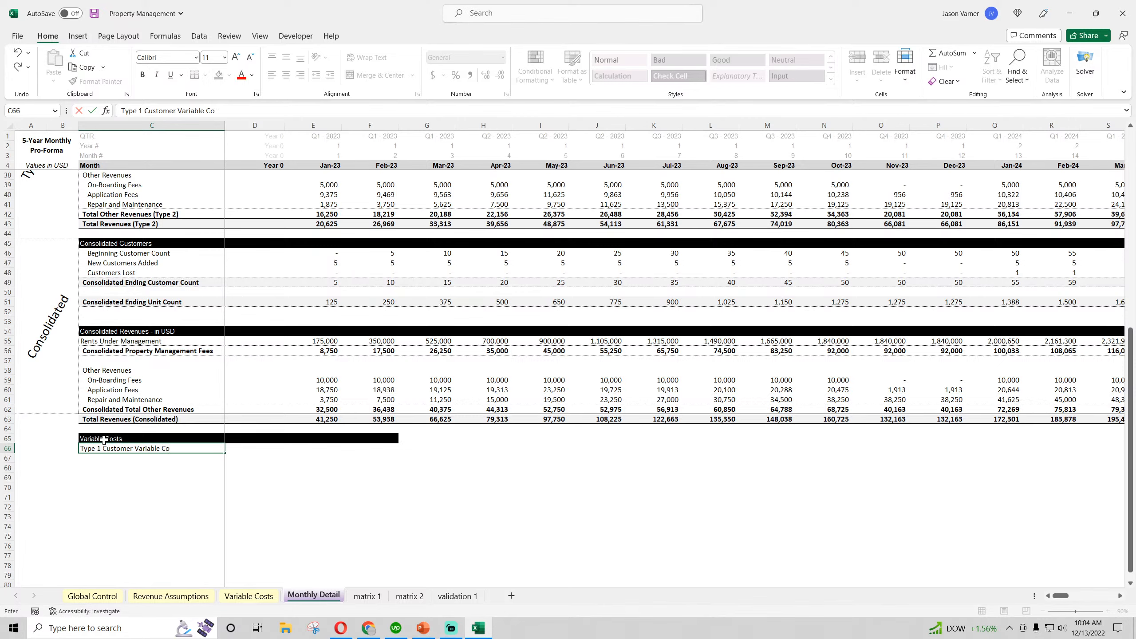
type("sts")
key("Return")
- Link C67 to the cost label in C5 of Variable Costs and fill the formula down through C70
type("=")
left_click(248, 595)
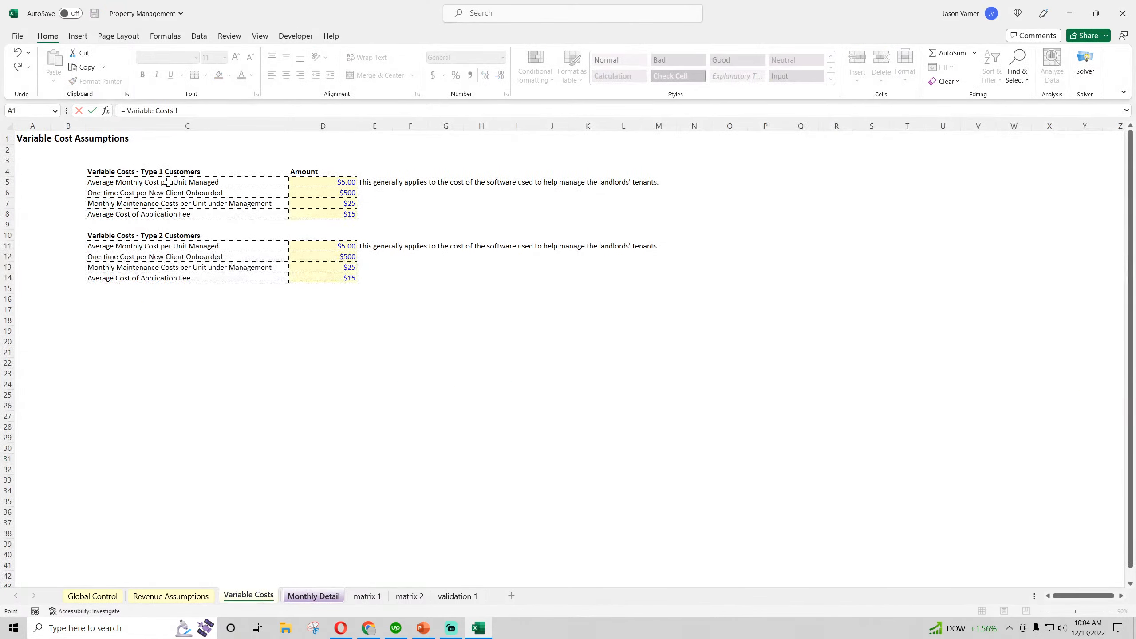
left_click(168, 182)
key("Return")
left_click(212, 458)
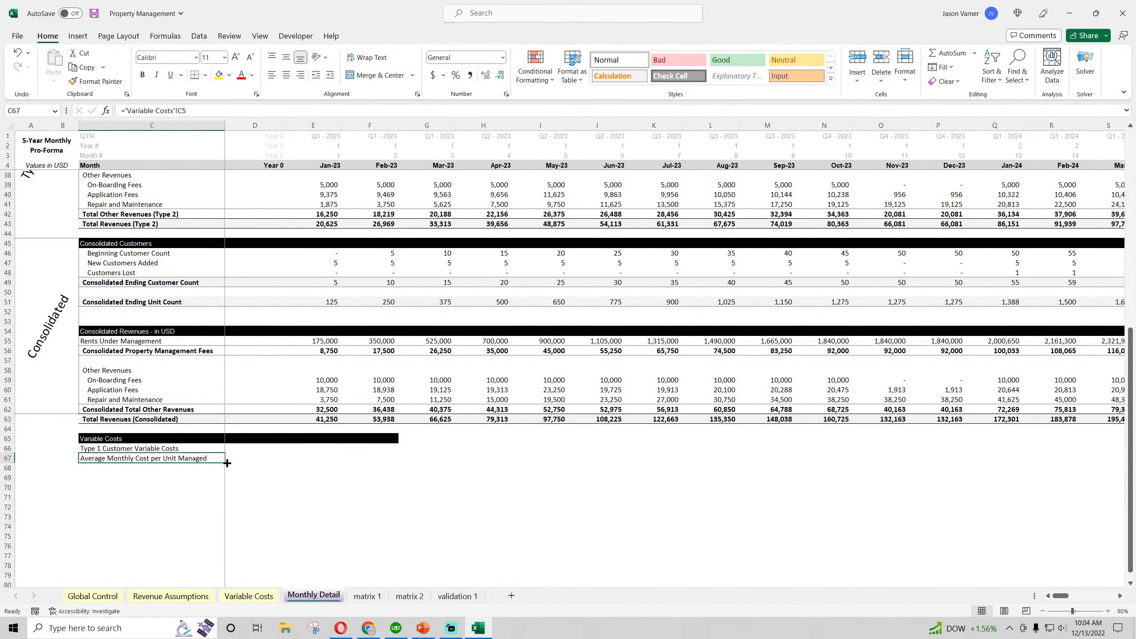
left_click_drag(227, 463, 226, 492)
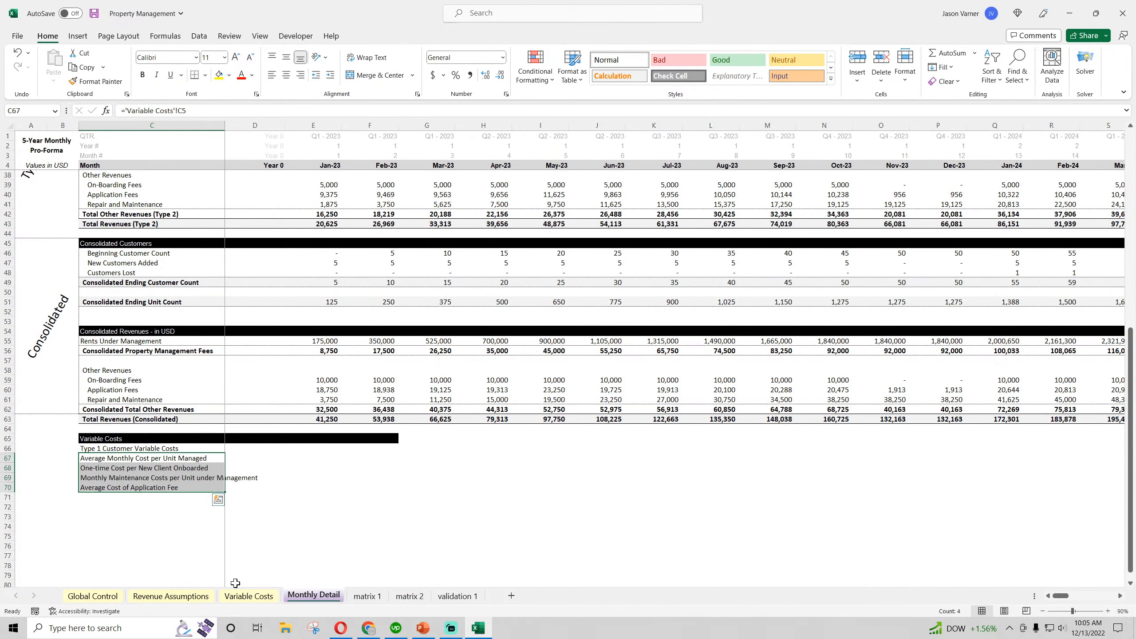
- Examine the Type 1 cost items and amounts on the Variable Costs sheet
left_click(248, 596)
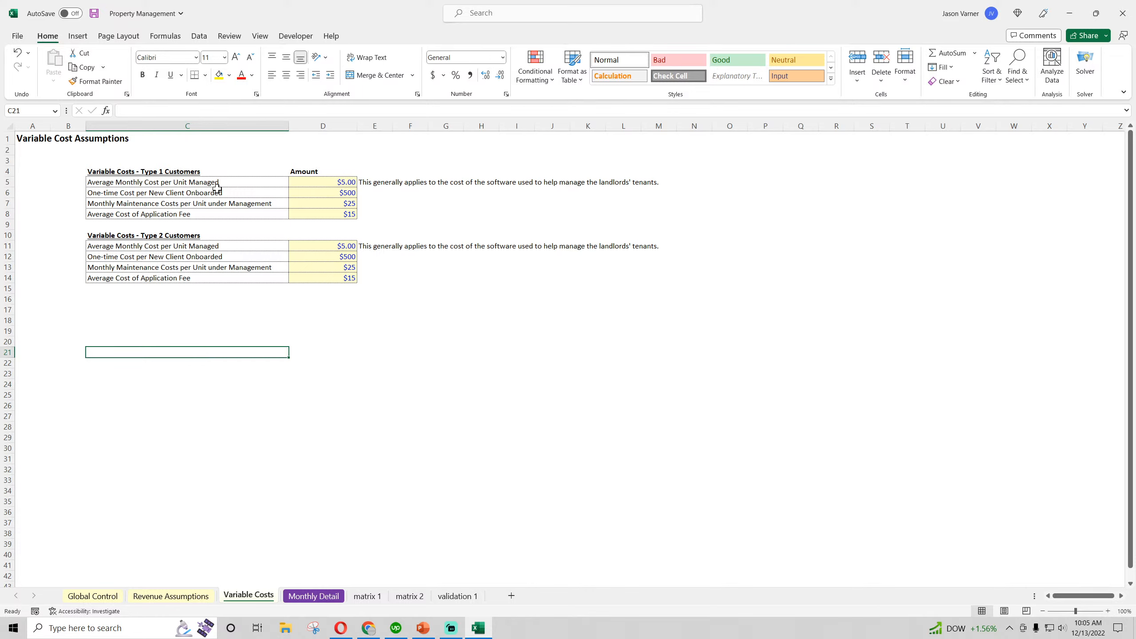
left_click(329, 183)
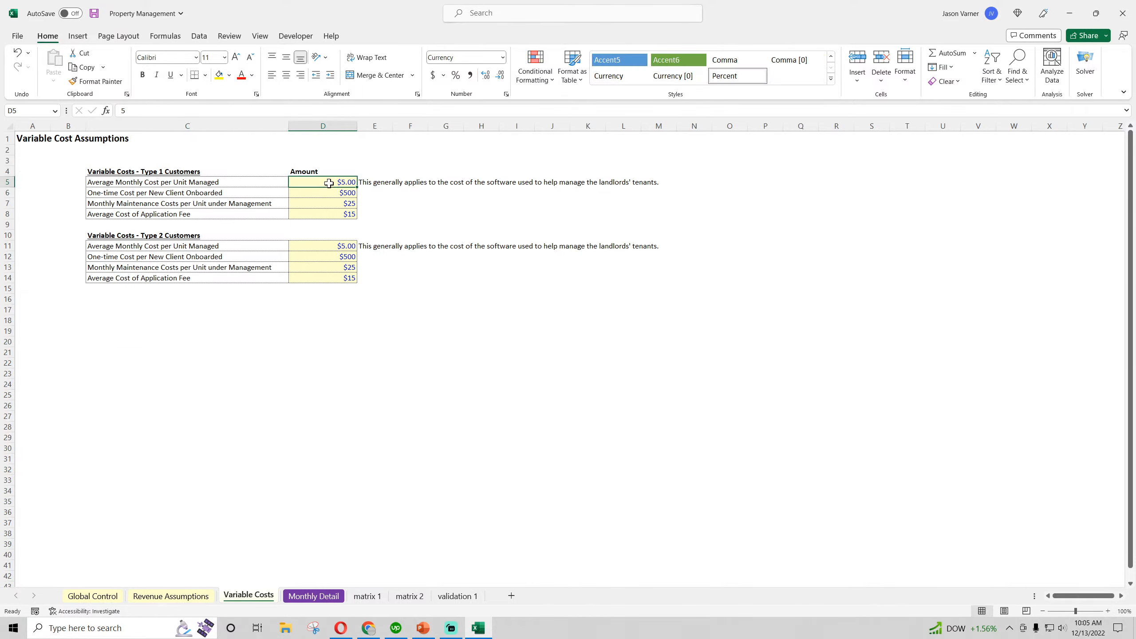
left_click(300, 197)
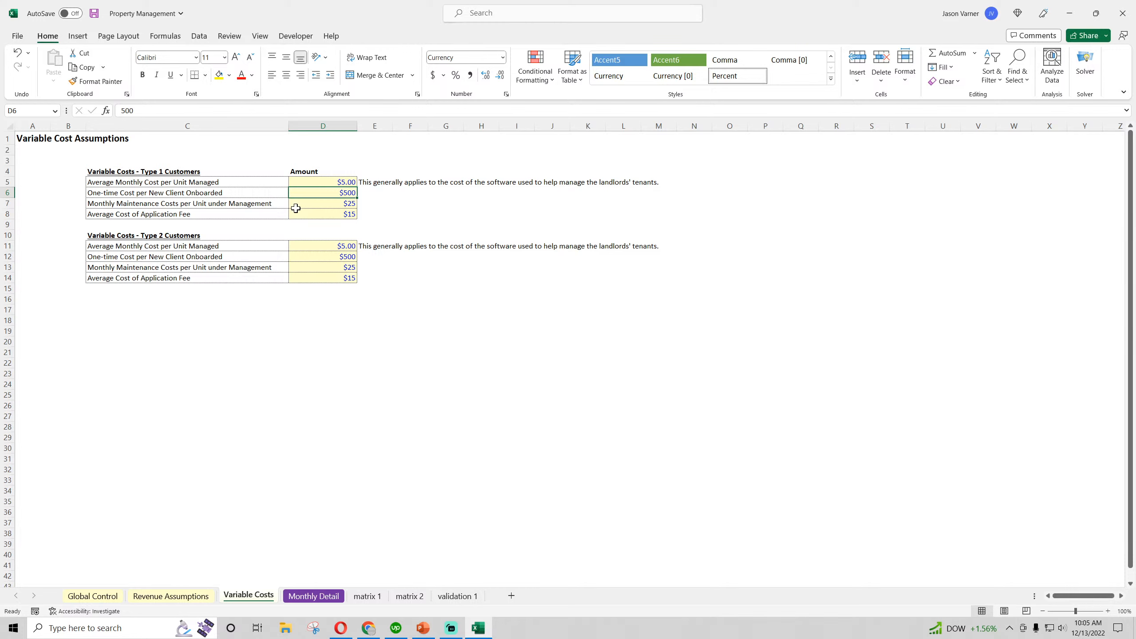
- Try moving the Type 2 cost block down to row 15 and filling an extra Type 1 cost into row 9, and undo both
left_click_drag(139, 235, 380, 336)
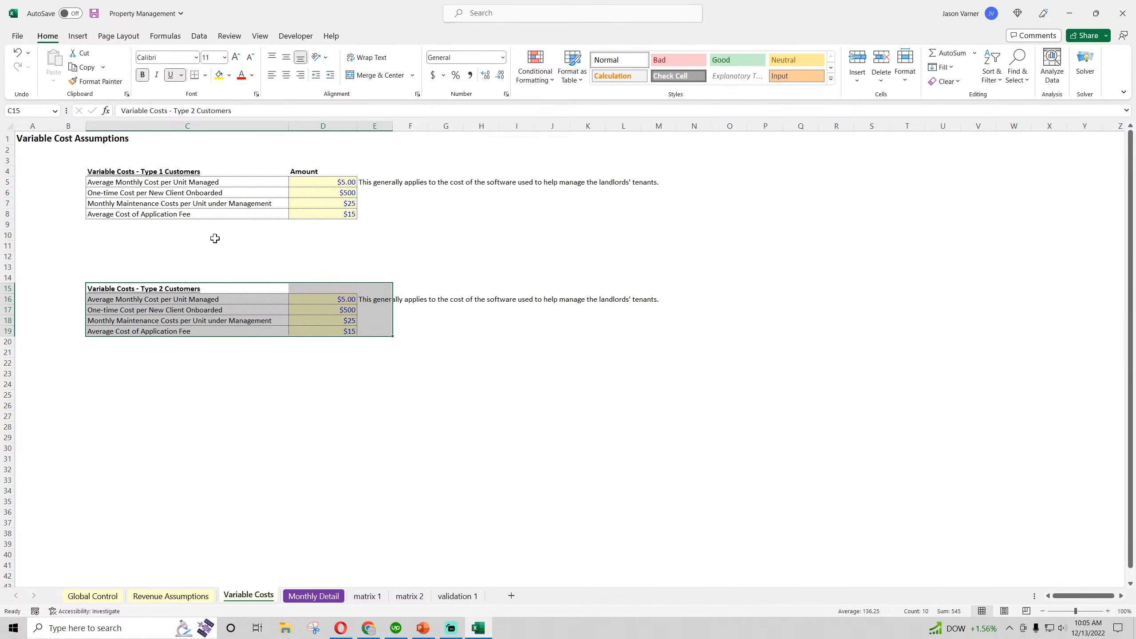
left_click(211, 215)
left_click_drag(211, 215, 361, 229)
left_click(331, 225)
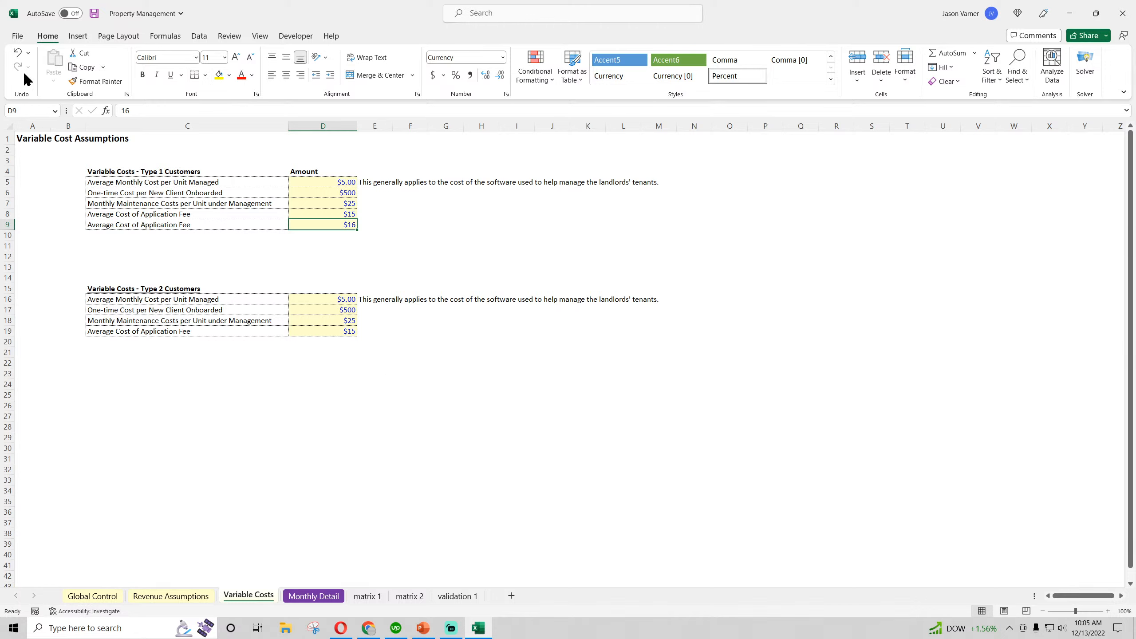
left_click(17, 53)
left_click(17, 52)
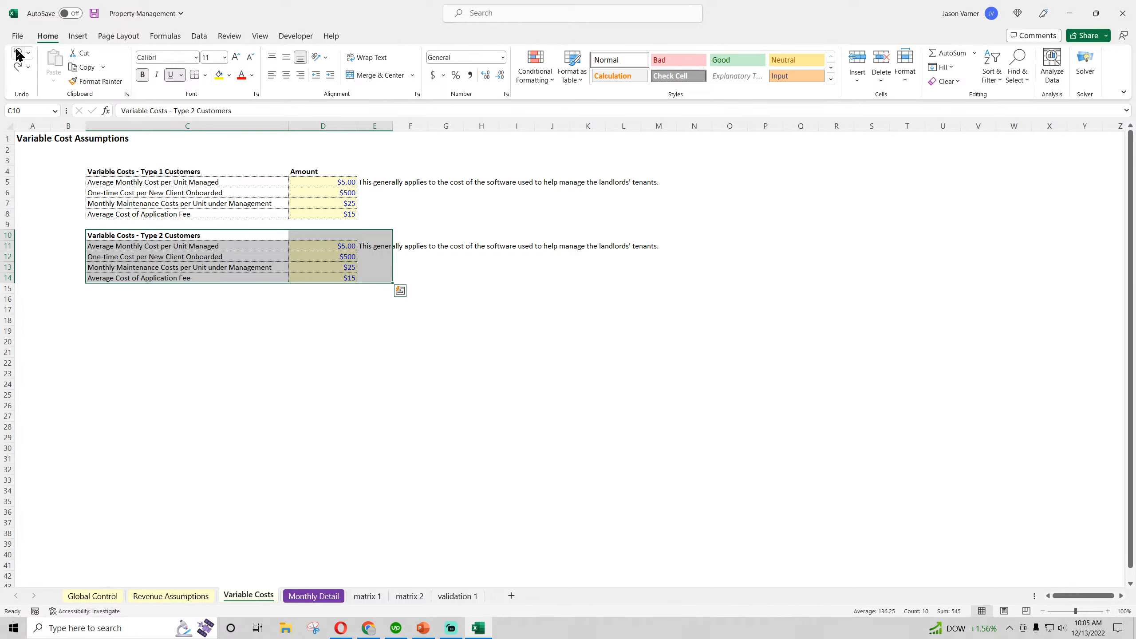
- Save the workbook and review the Type 1 and Type 2 cost labels and amounts on Variable Costs
left_click(246, 417)
left_click(94, 12)
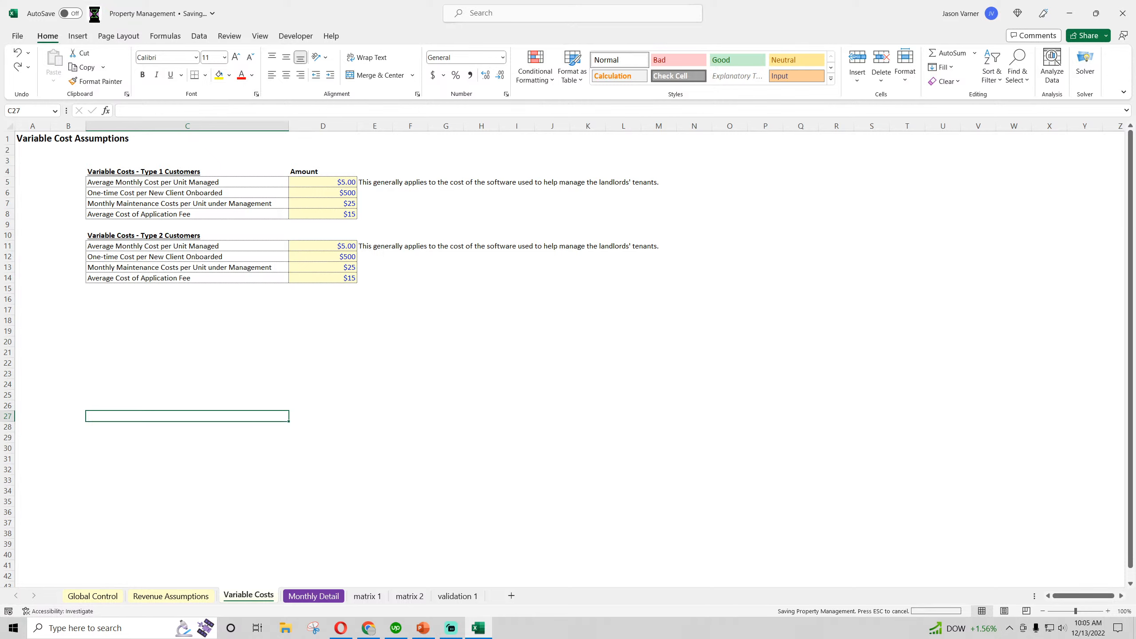
left_click(317, 218)
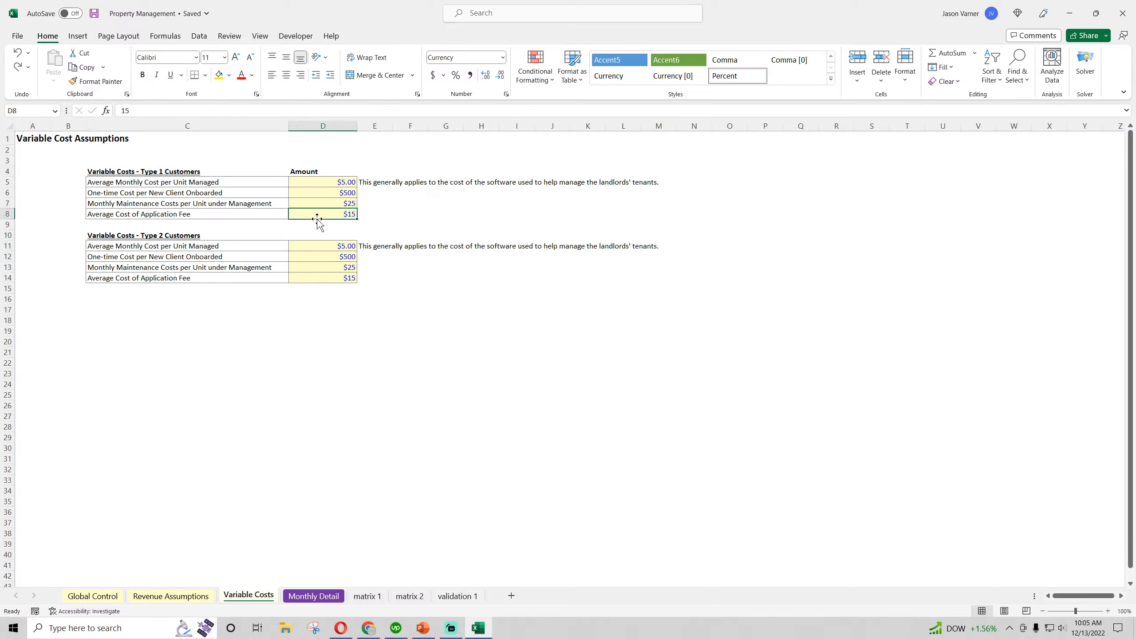
left_click_drag(220, 183, 340, 277)
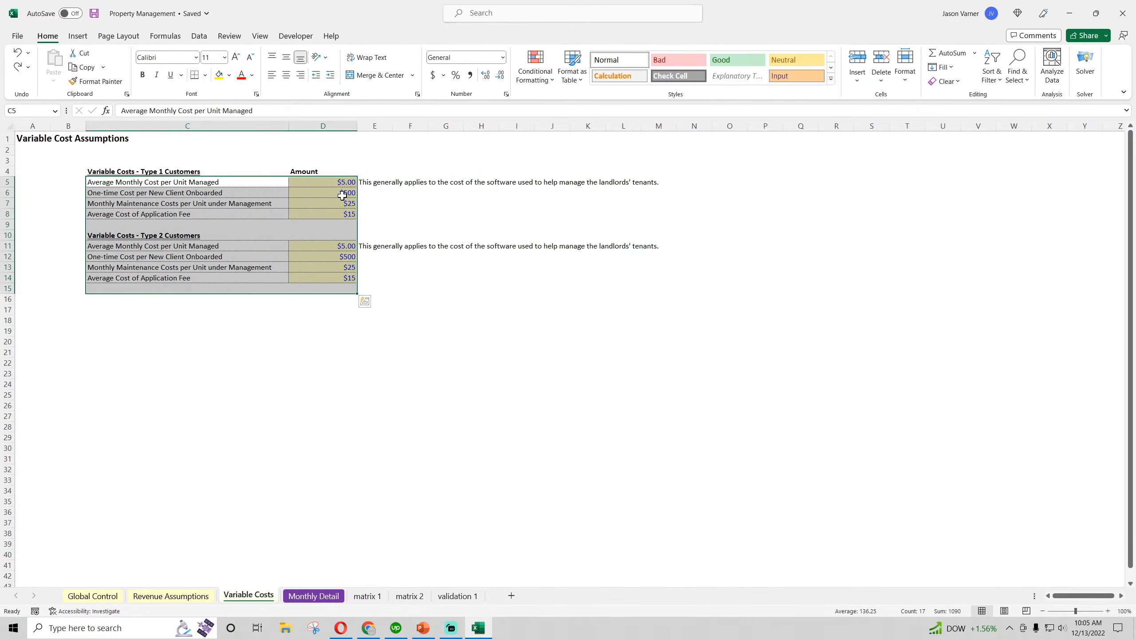
left_click_drag(342, 185, 340, 277)
left_click(516, 342)
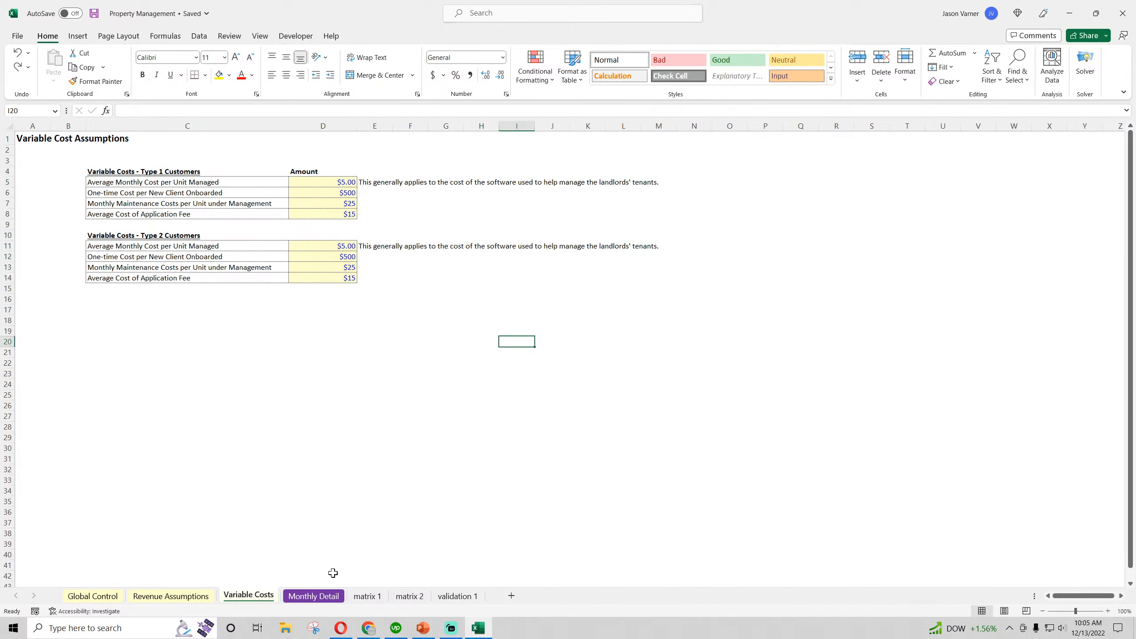
- On Monthly Detail, enter the subheading "Type 2 Customer Variable Costs" in C72 below the Type 1 cost lines
left_click(315, 596)
left_click(122, 459)
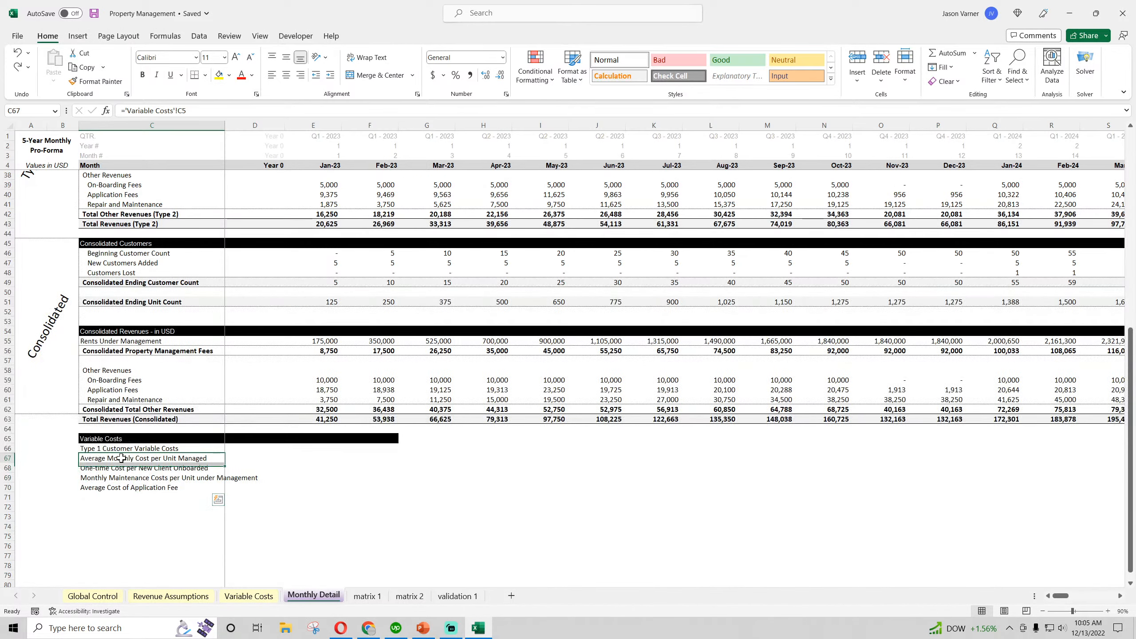
scroll(117, 509, "down", 4)
left_click(97, 398)
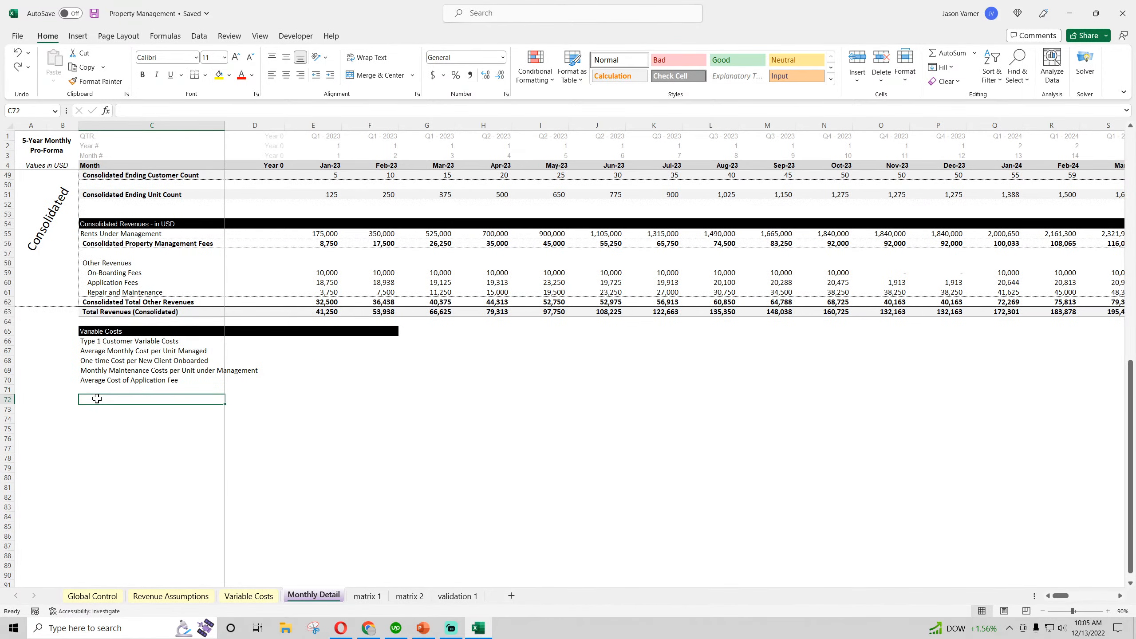
type("Type 2 Customer Variabl")
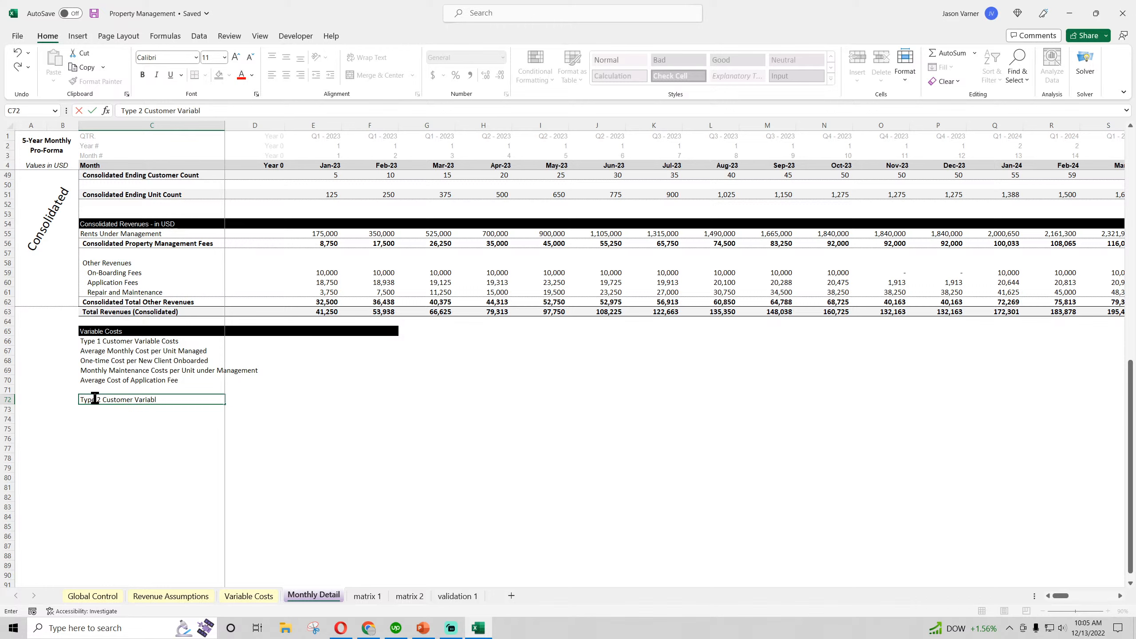
type("e Costs")
key("Return")
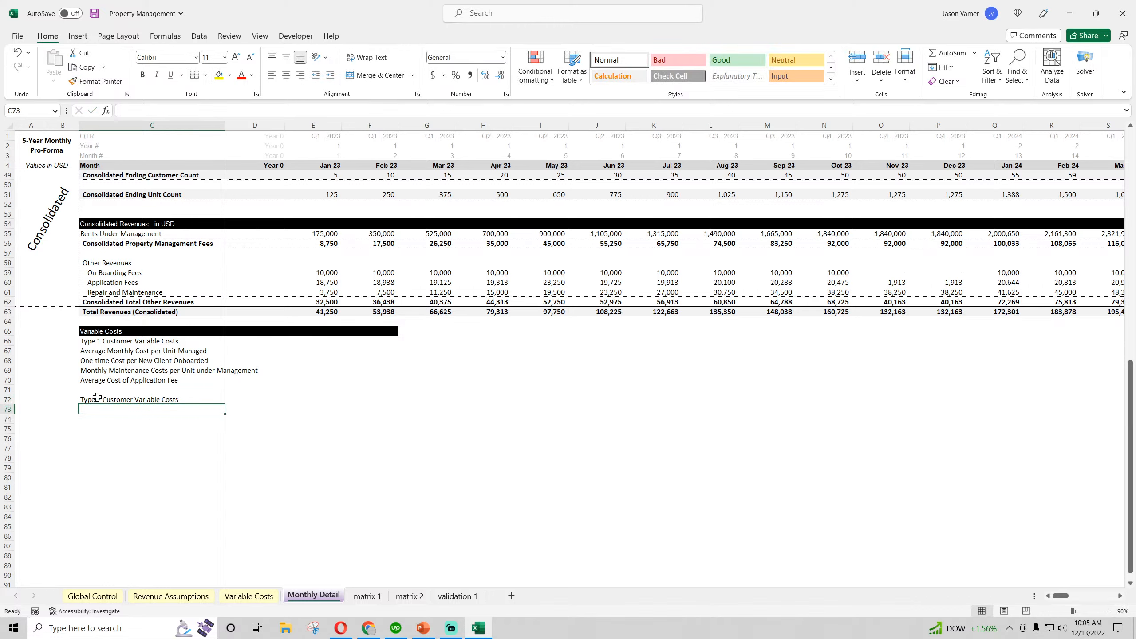
- Link C73 to the first Type 1 cost label in C67 and fill the formula down to C76
type("=")
left_click(123, 351)
key("Return")
left_click(119, 412)
left_click_drag(225, 414, 221, 439)
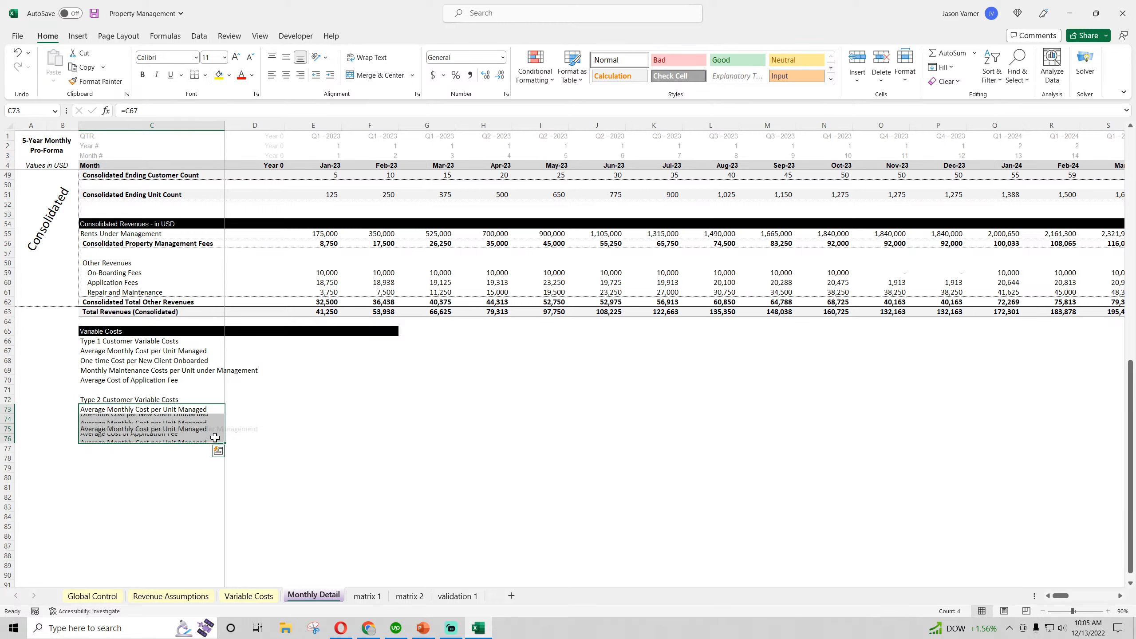
- Format the Type 1 cost labels in C67:C70 as Accounting, left-aligned and indented beneath their subheading
left_click_drag(151, 354, 152, 382)
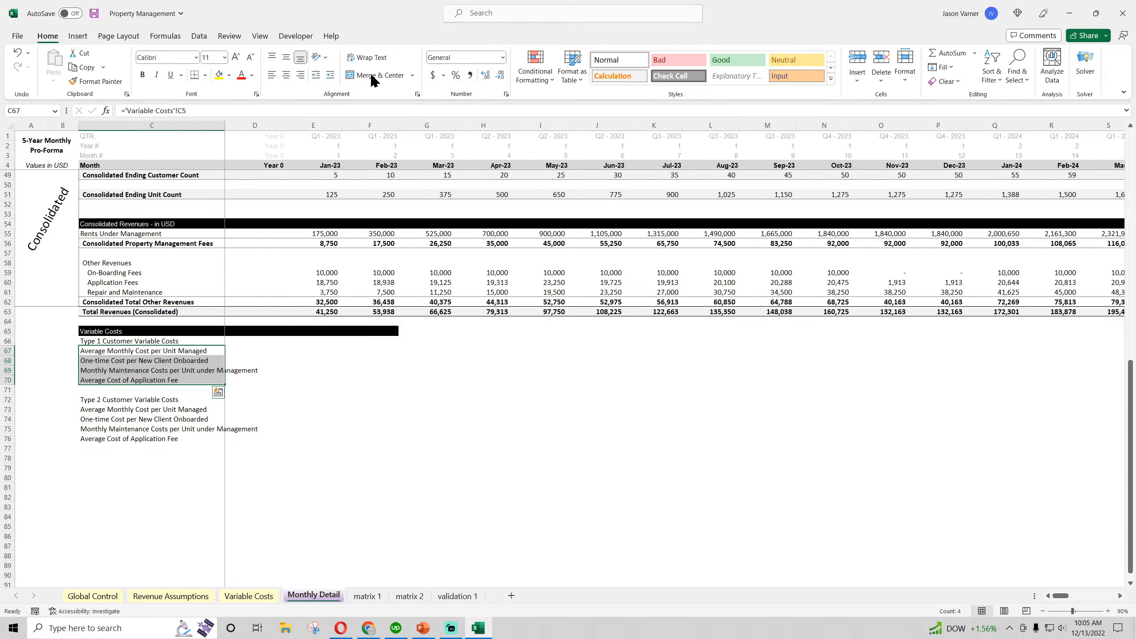
left_click(300, 76)
left_click(502, 58)
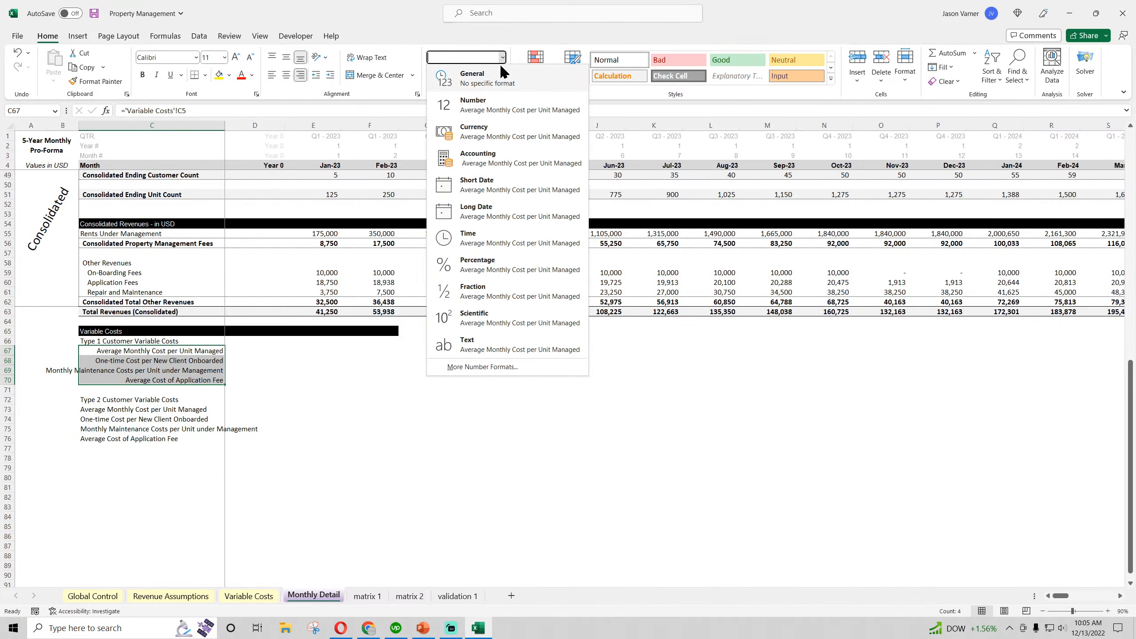
left_click(472, 157)
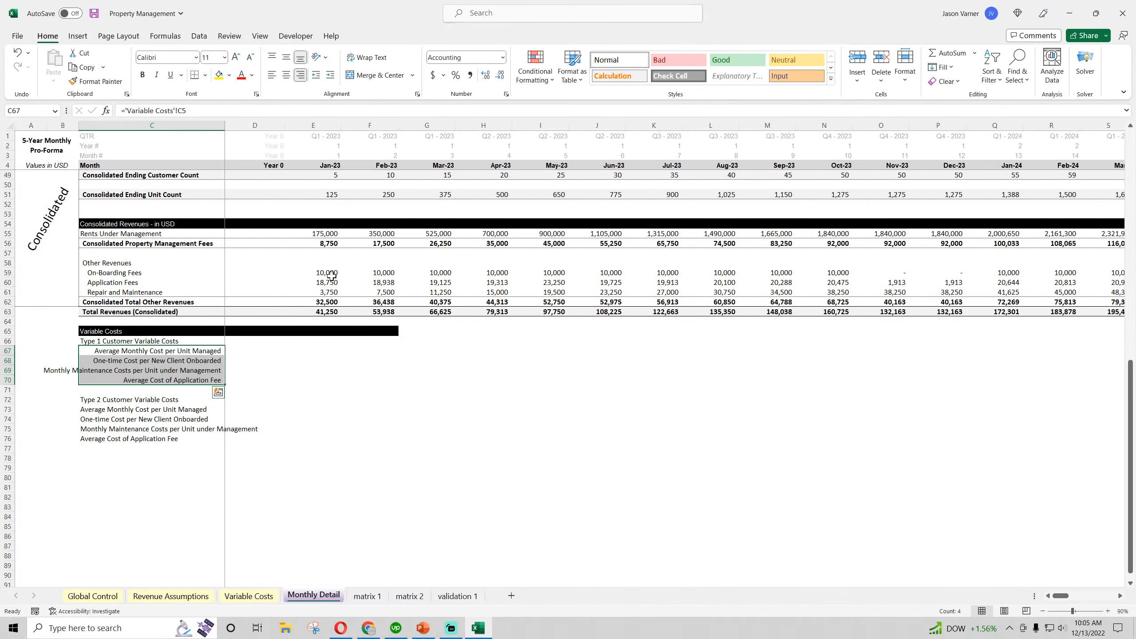
left_click(272, 75)
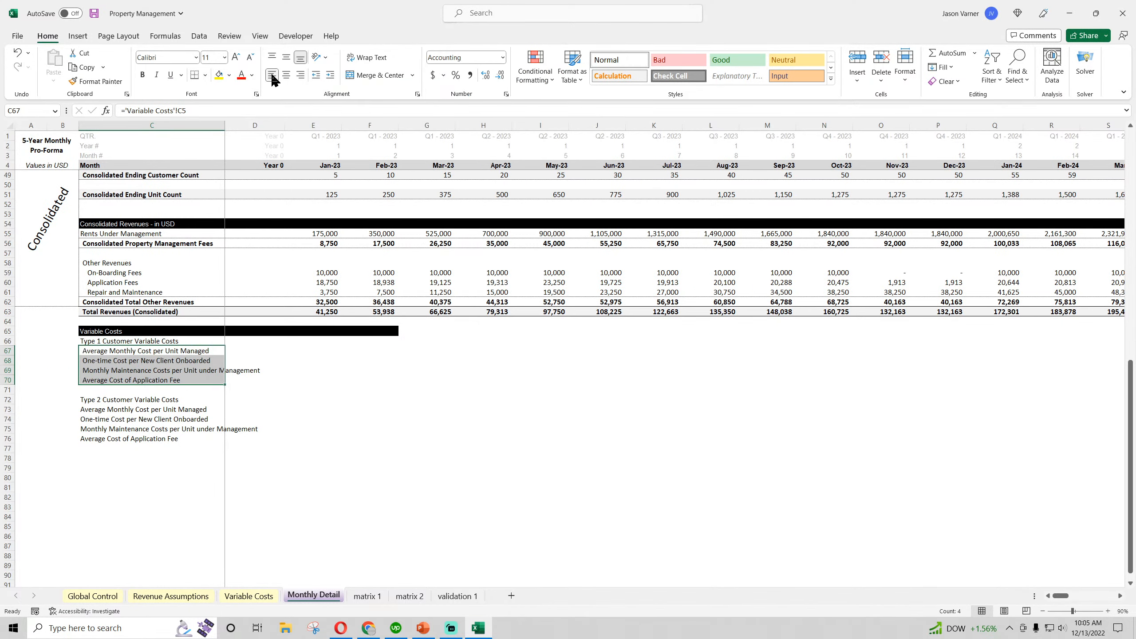
left_click(330, 76)
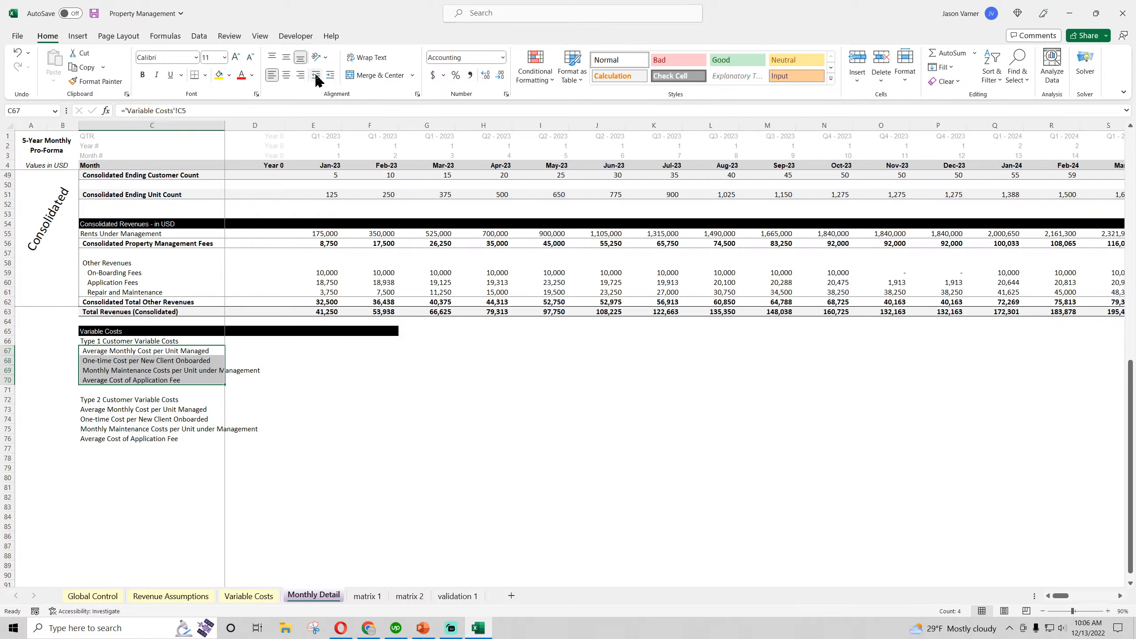
- Indent the Type 2 cost labels in C73:C76 and apply the Accounting number format to them
left_click(119, 409)
left_click_drag(119, 409, 121, 438)
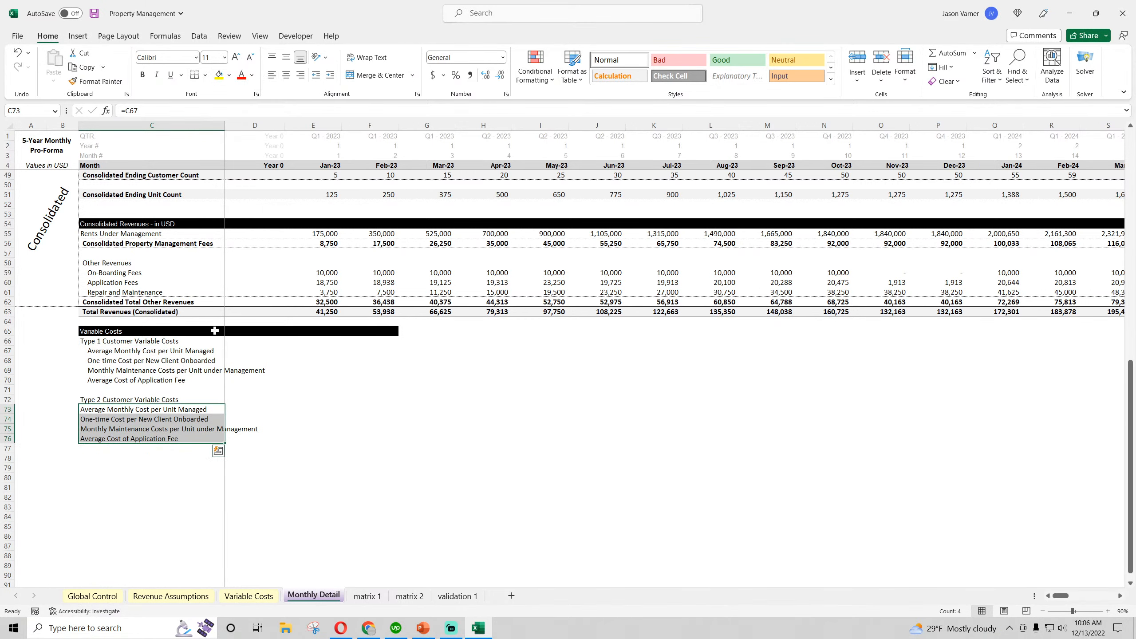
left_click(330, 75)
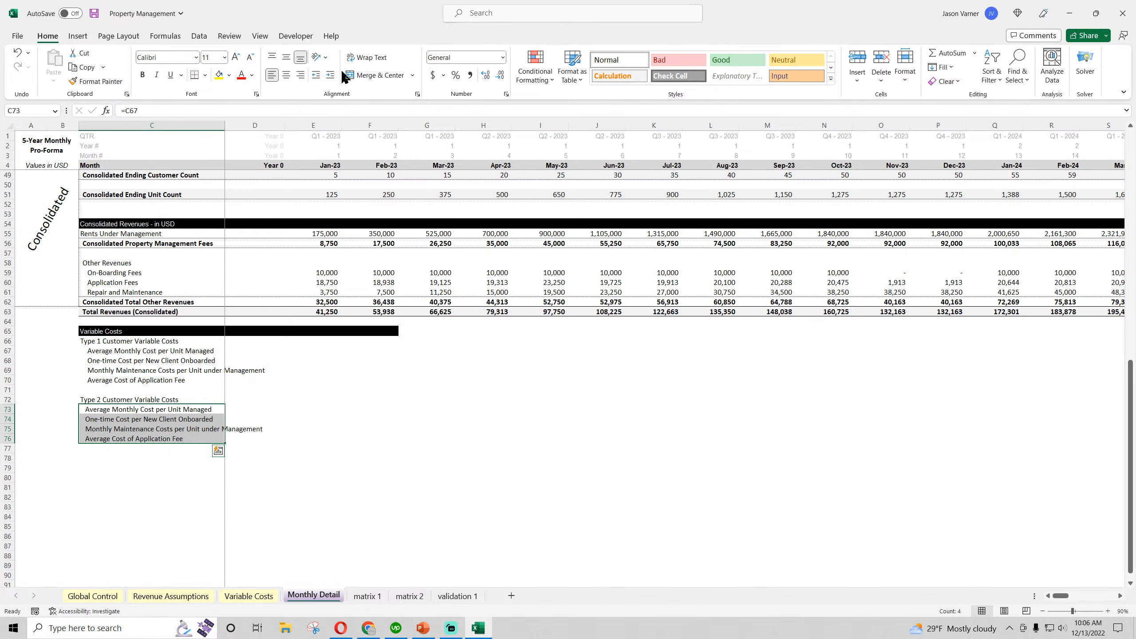
left_click(503, 58)
left_click(467, 186)
left_click(385, 377)
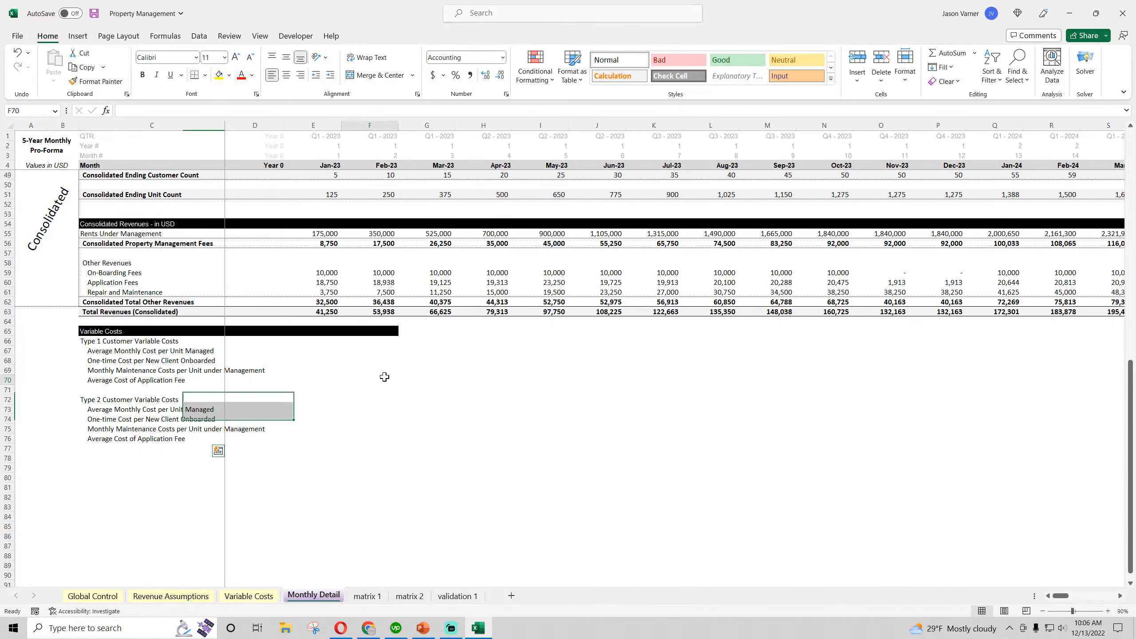
- Underline the Type 1 and Type 2 Customer Variable Costs subheadings in C66 and C72
left_click(145, 340)
left_click(171, 75)
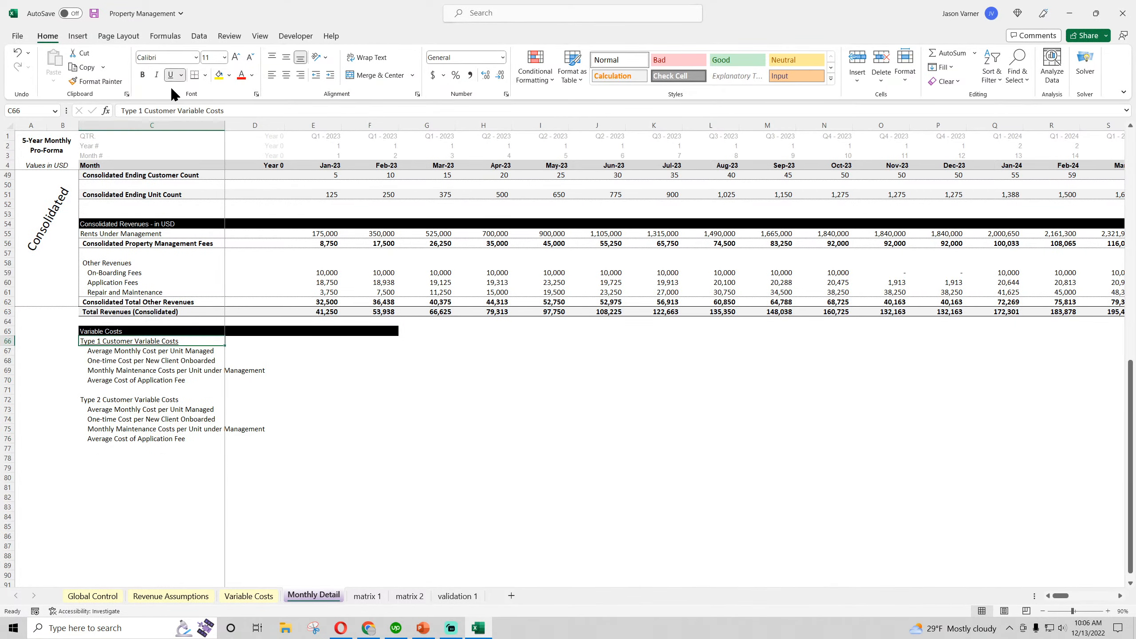
left_click(141, 399)
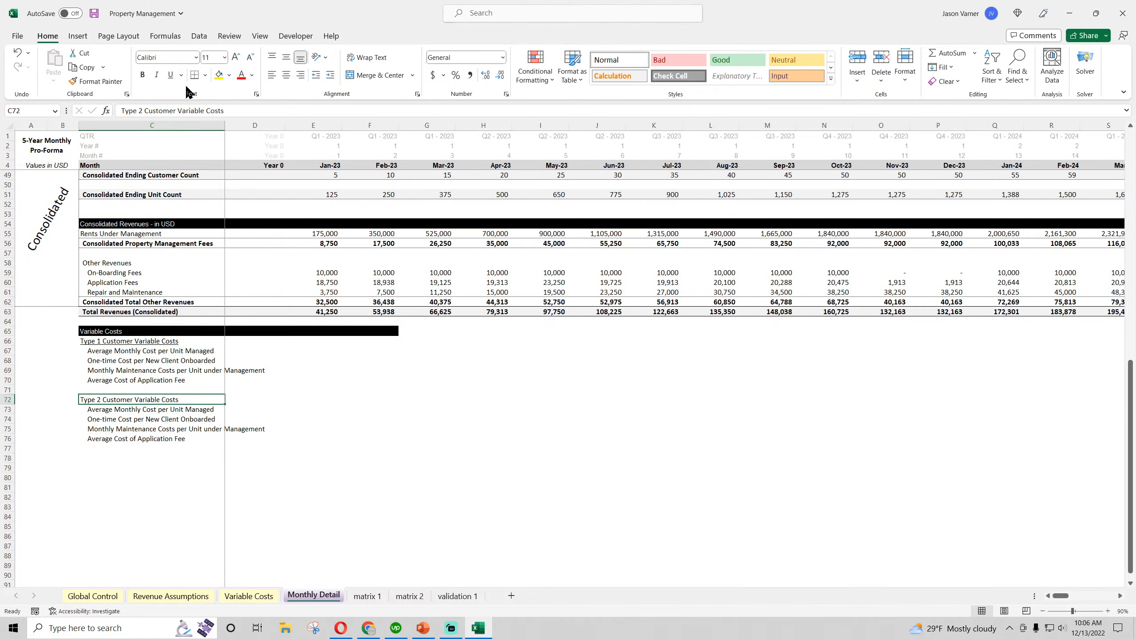
left_click(450, 439)
- Try underlining the consolidated Other Revenues heading in C58, and remove the underline again
scroll(259, 358, "up", 4)
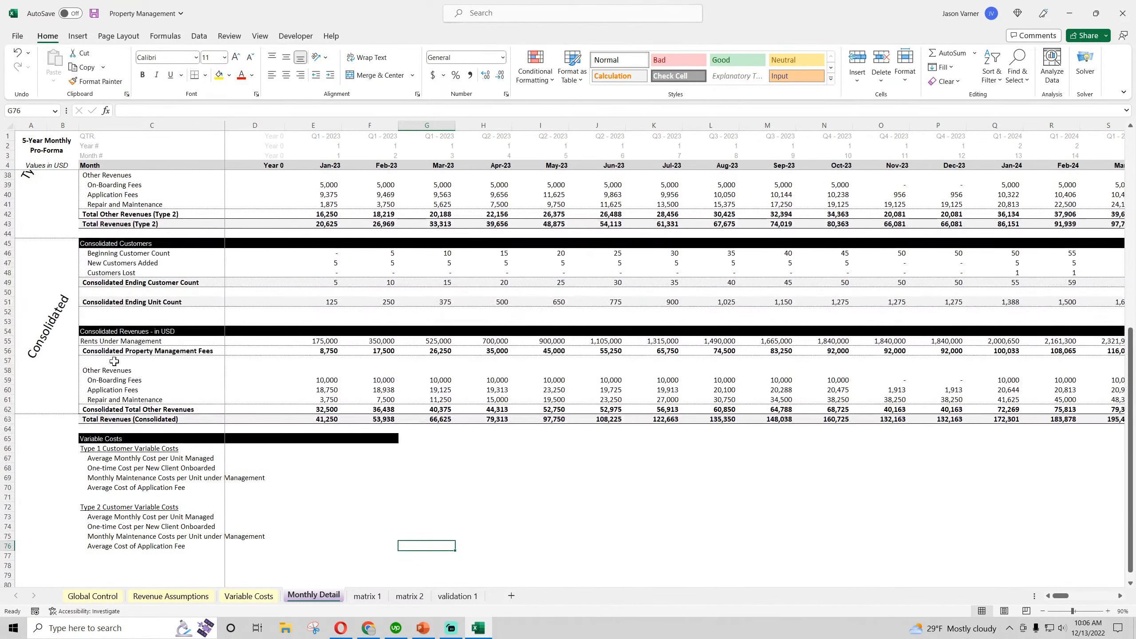
left_click(210, 370)
left_click(170, 74)
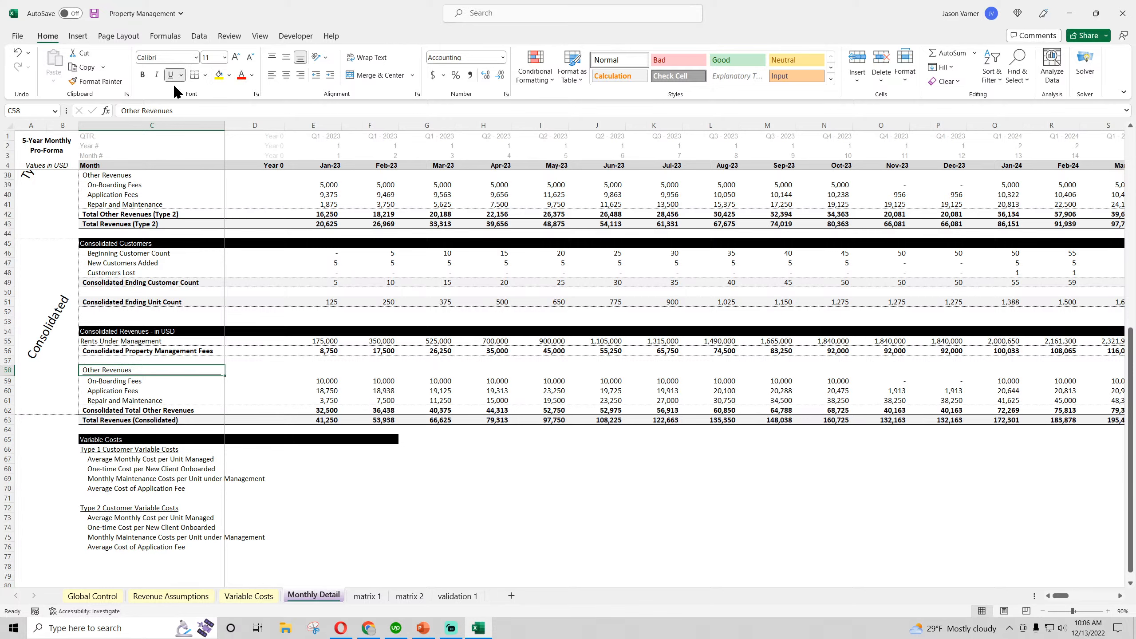
left_click(189, 410)
left_click(143, 372)
left_click(170, 75)
left_click(351, 311)
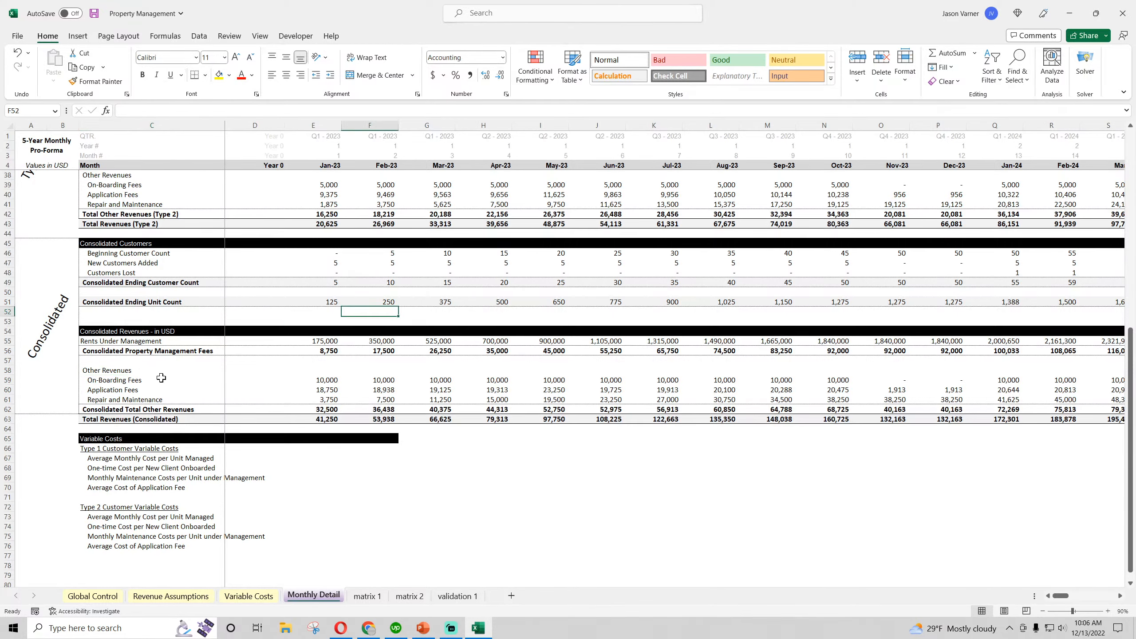
- Set the consolidated Other Revenues heading in C58 to the General number format and underline it
left_click(137, 372)
scroll(145, 370, "down", 4)
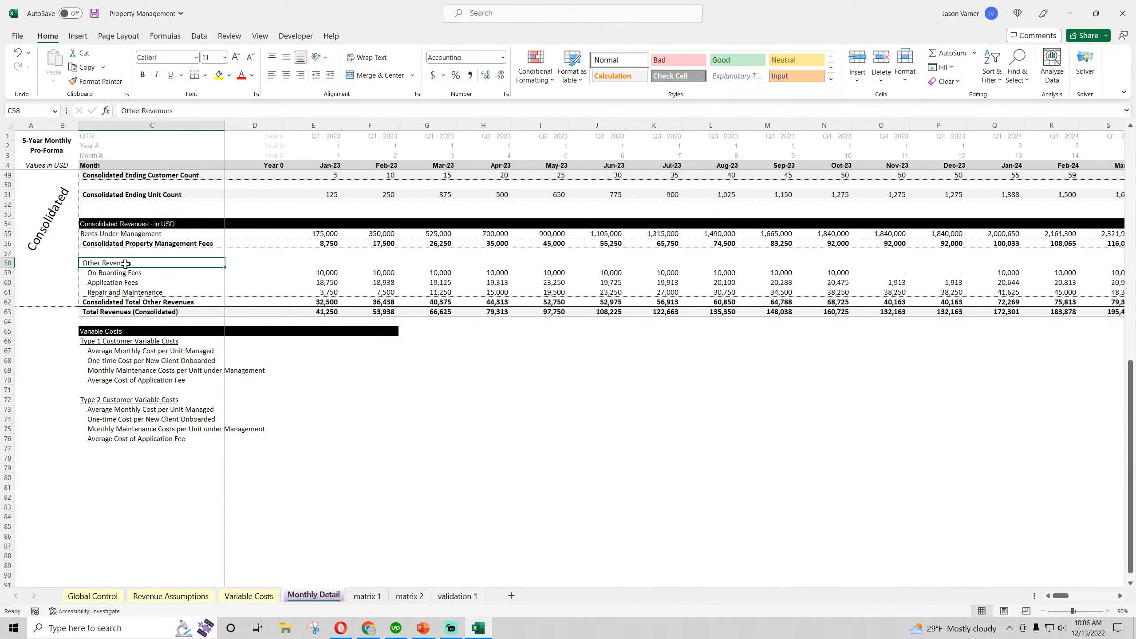
left_click(503, 57)
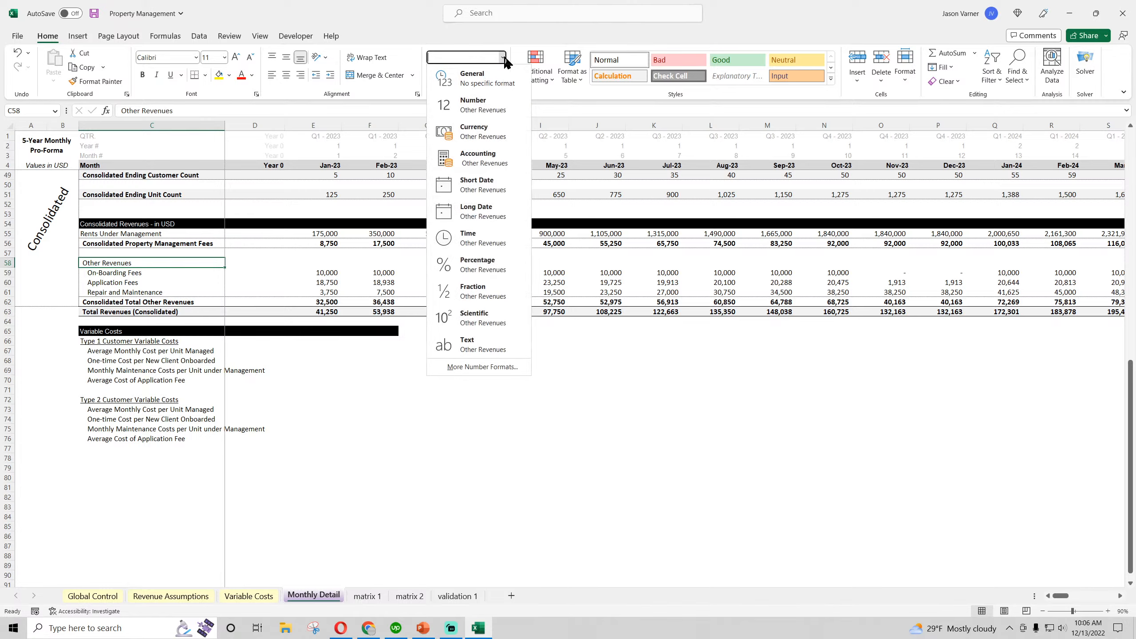
left_click(490, 78)
left_click(313, 351)
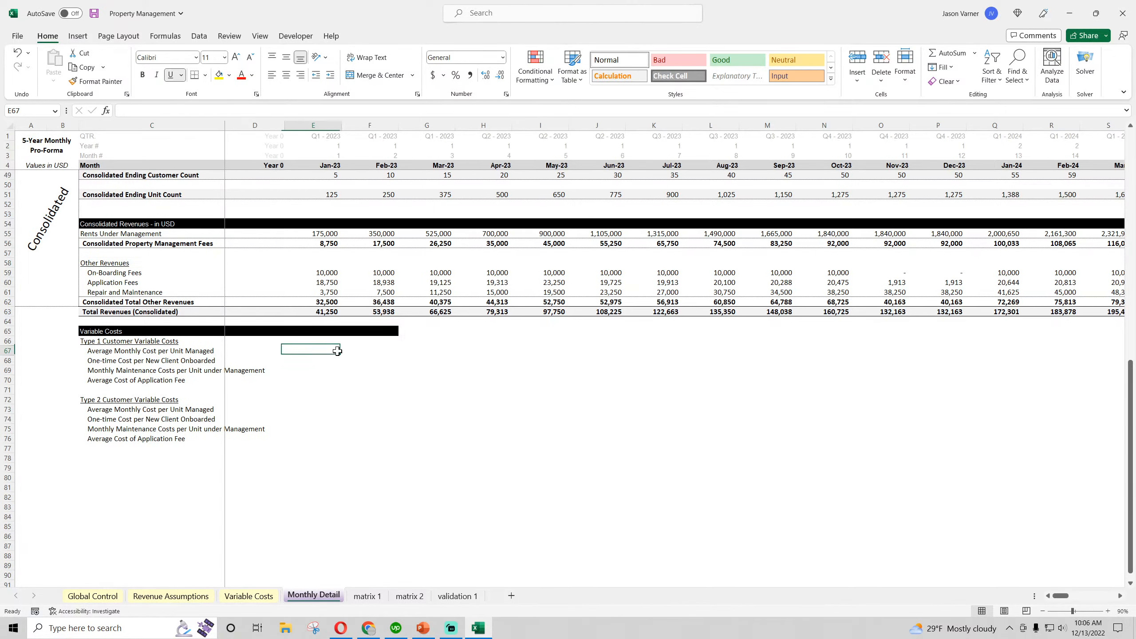
- Set the Type 2 Other Revenues heading in C38 to General format and underline it
scroll(126, 255, "up", 4)
scroll(126, 255, "up", 4)
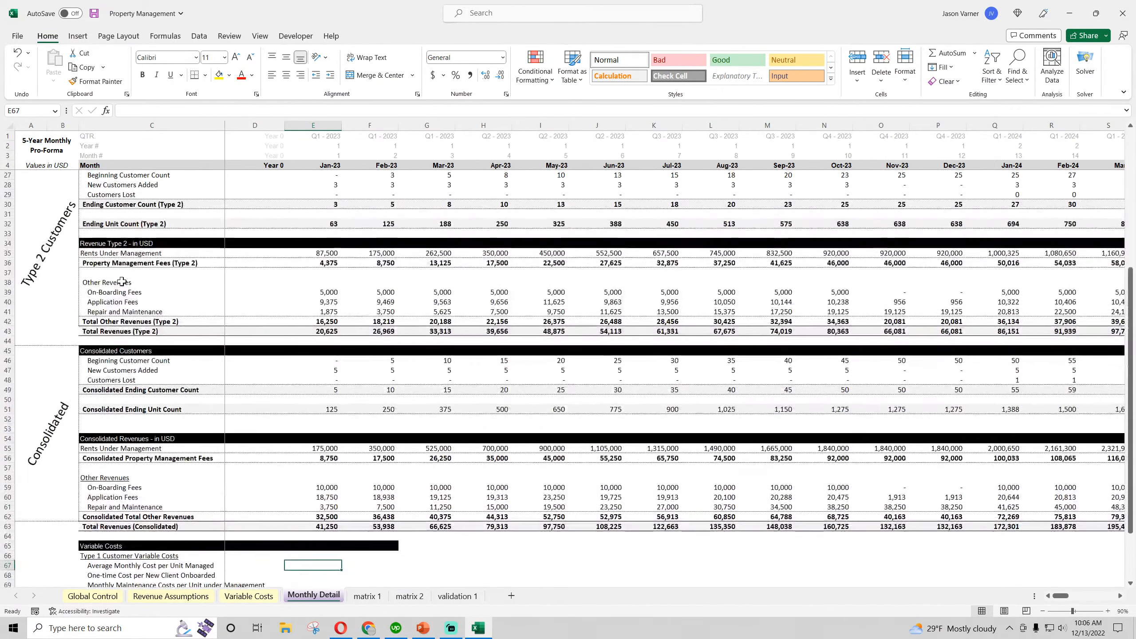
left_click(134, 282)
left_click(503, 57)
left_click(497, 74)
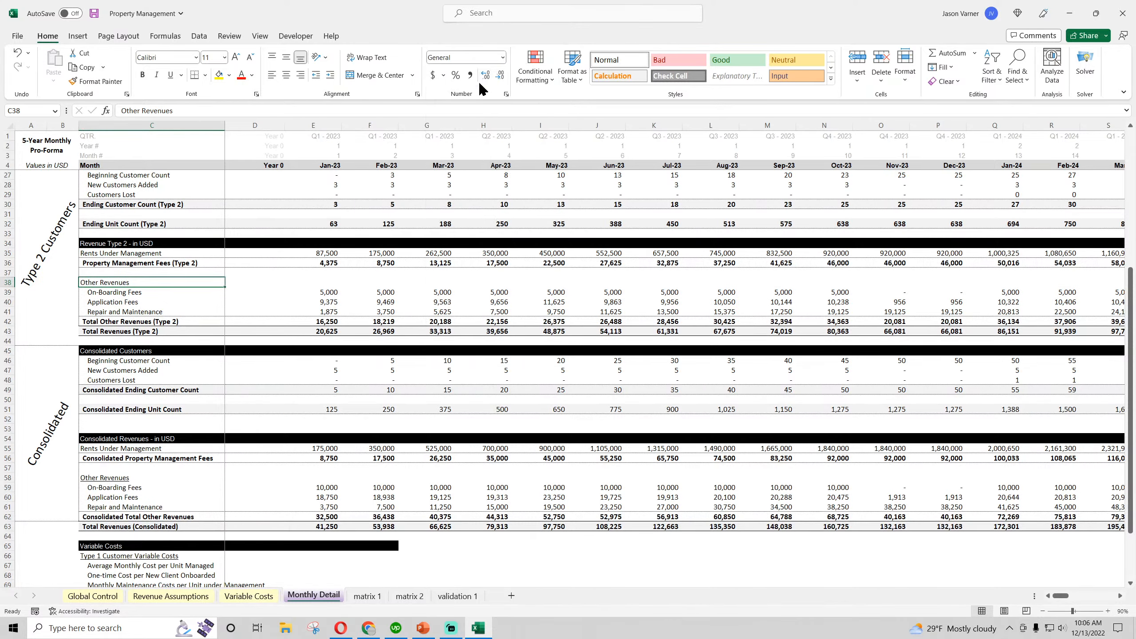
left_click(407, 332)
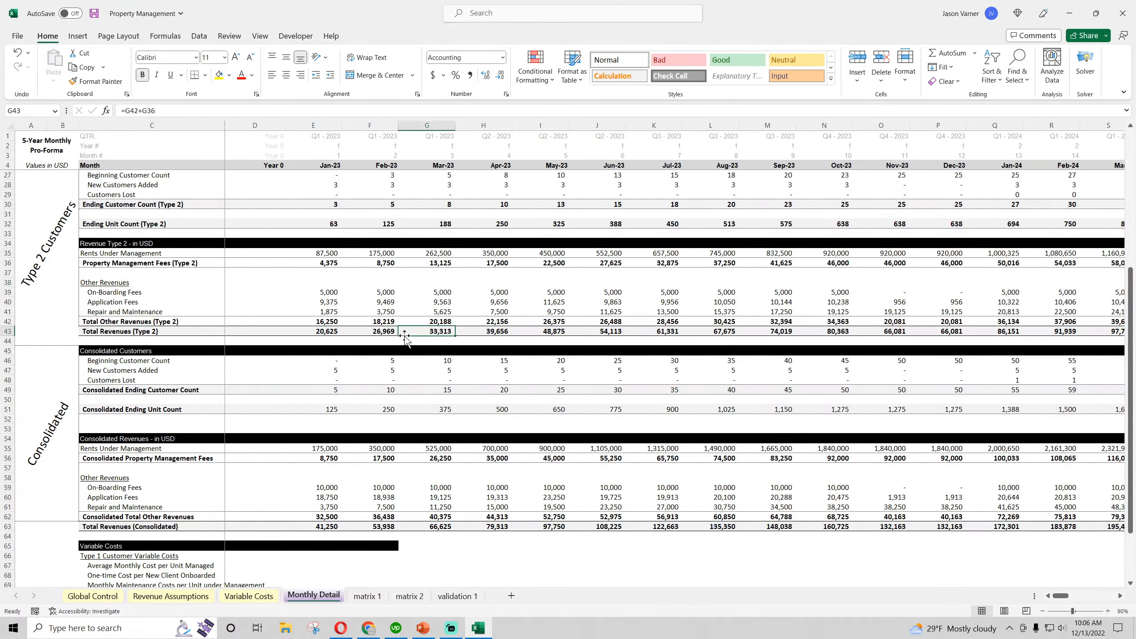
- Set the Type 1 Other Revenues heading in C19 to General and underline it, checking it against the C38 and C58 headings
scroll(122, 306, "up", 7)
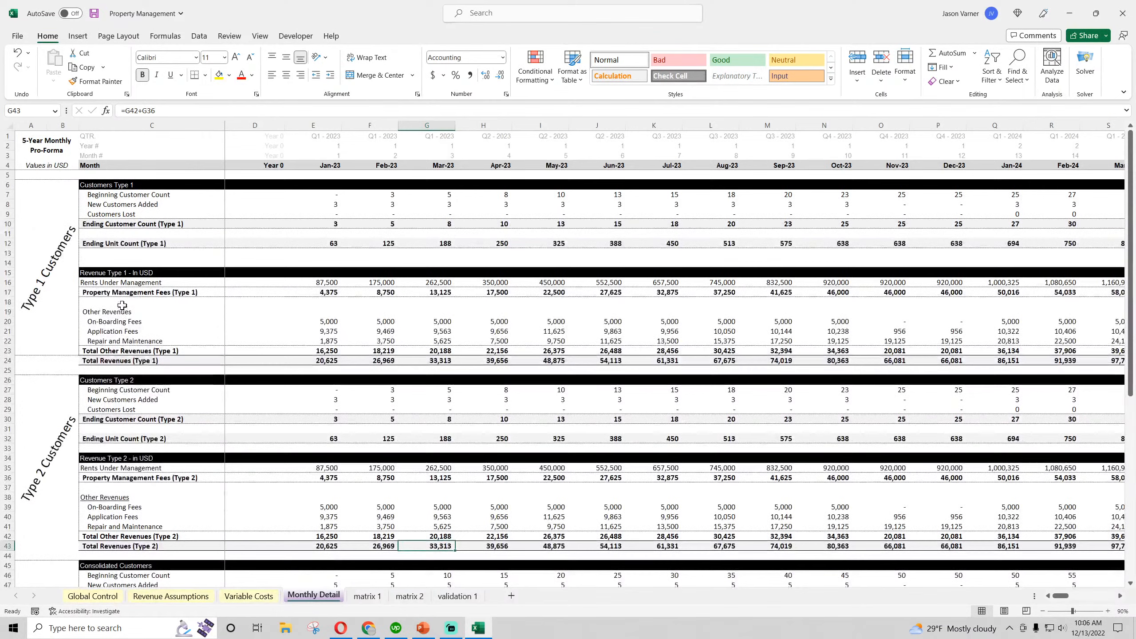
left_click(118, 313)
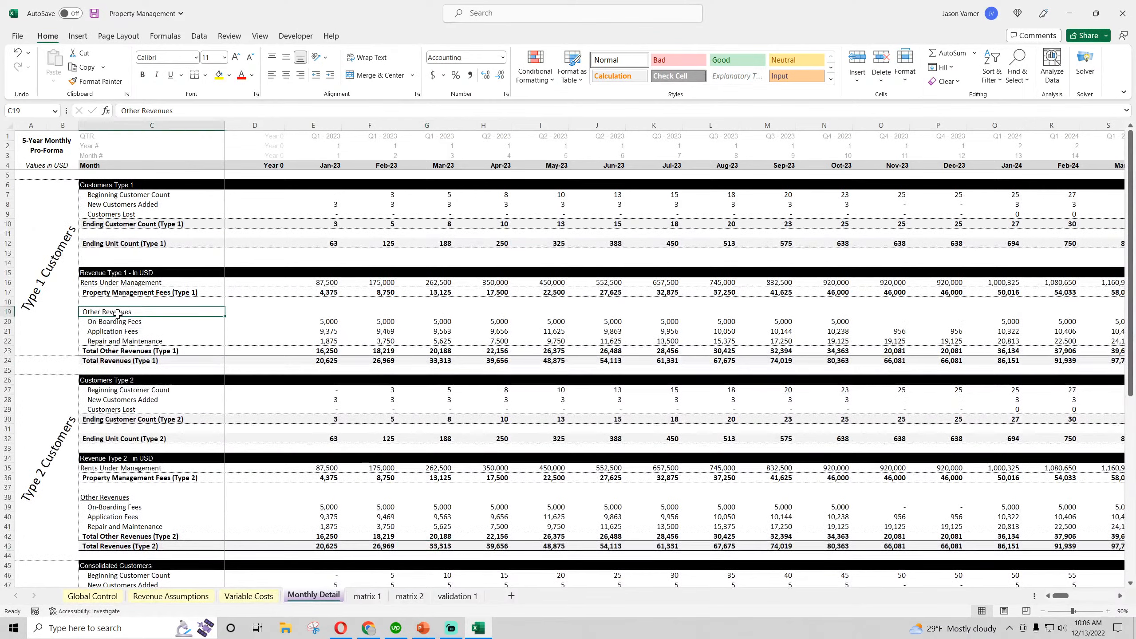
left_click(502, 57)
left_click(492, 75)
left_click(170, 76)
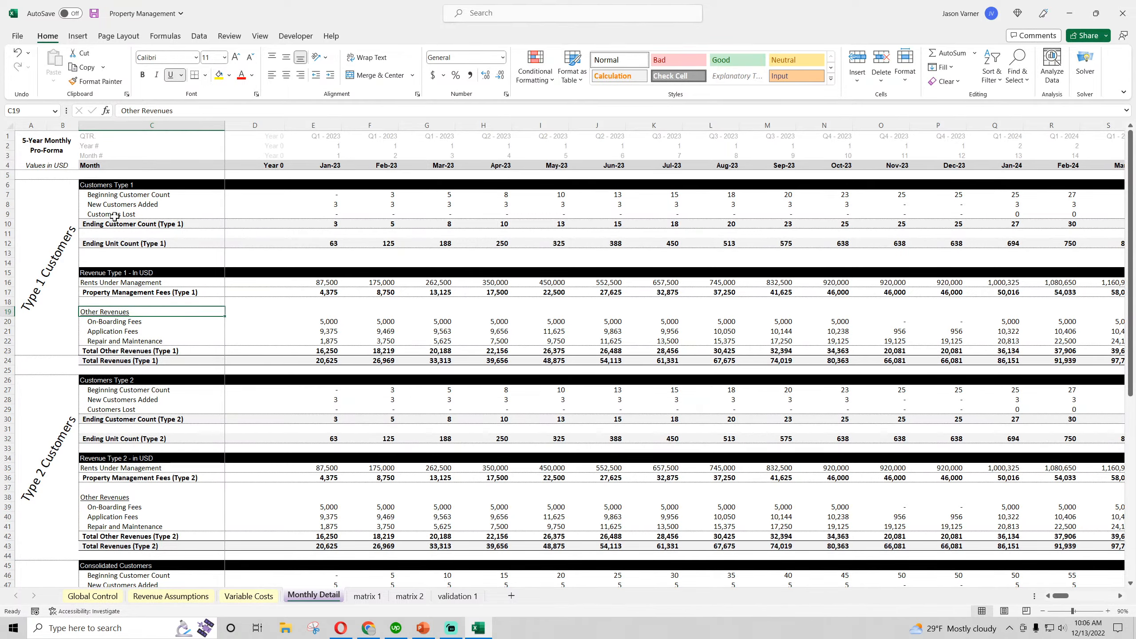
left_click(116, 497)
scroll(117, 386, "down", 10)
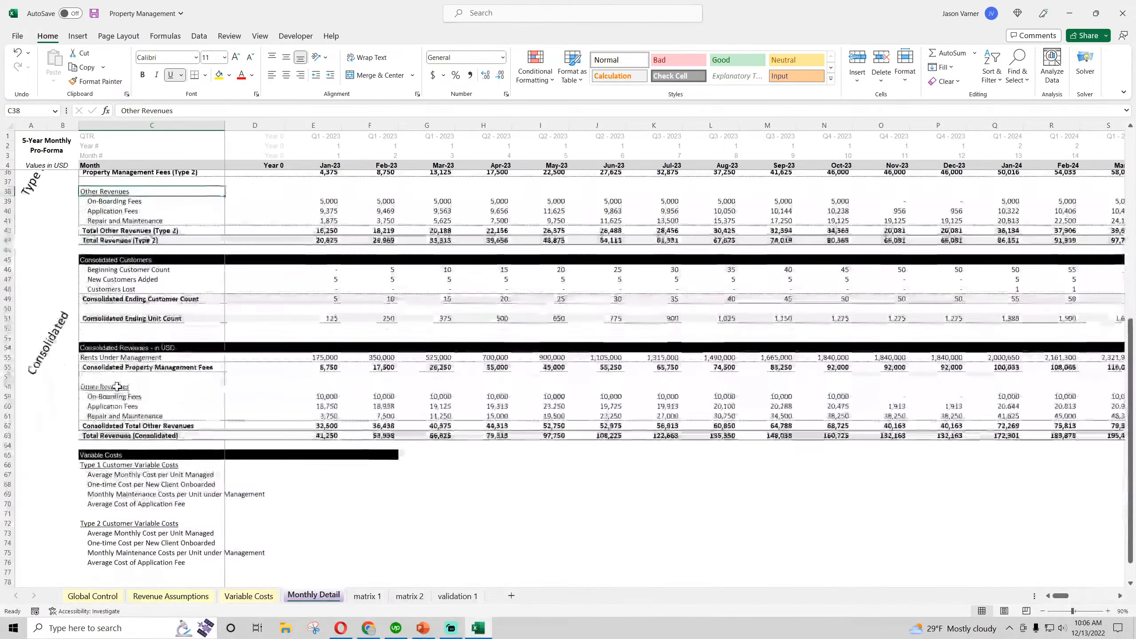
left_click(117, 370)
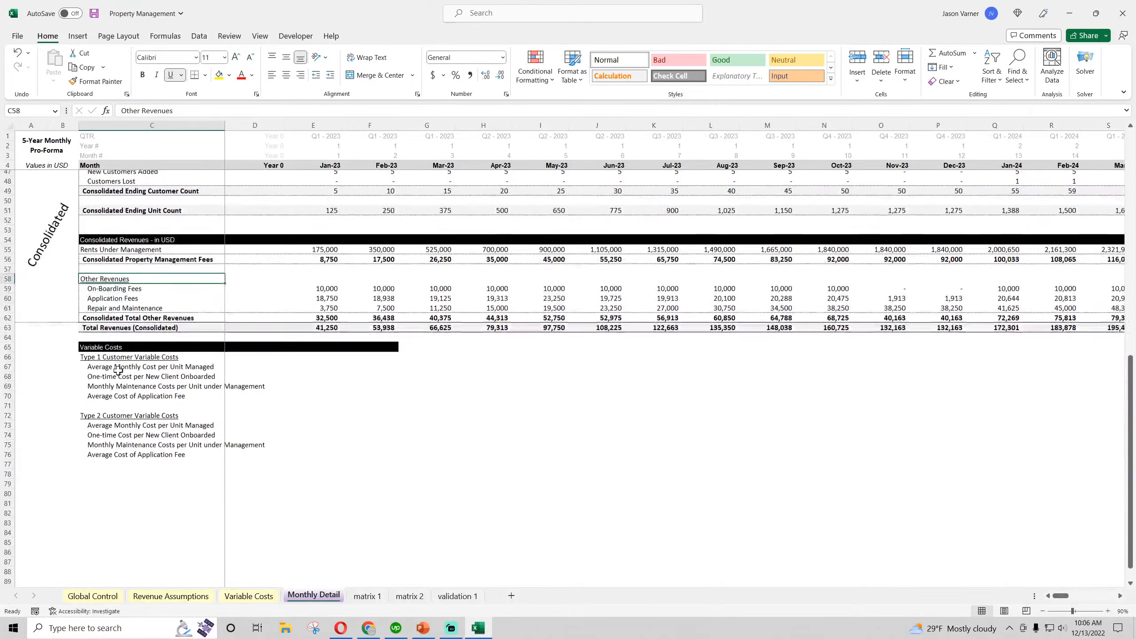
- Widen column C so the longest variable cost label fits within it
scroll(117, 371, "down", 7)
left_click(230, 125)
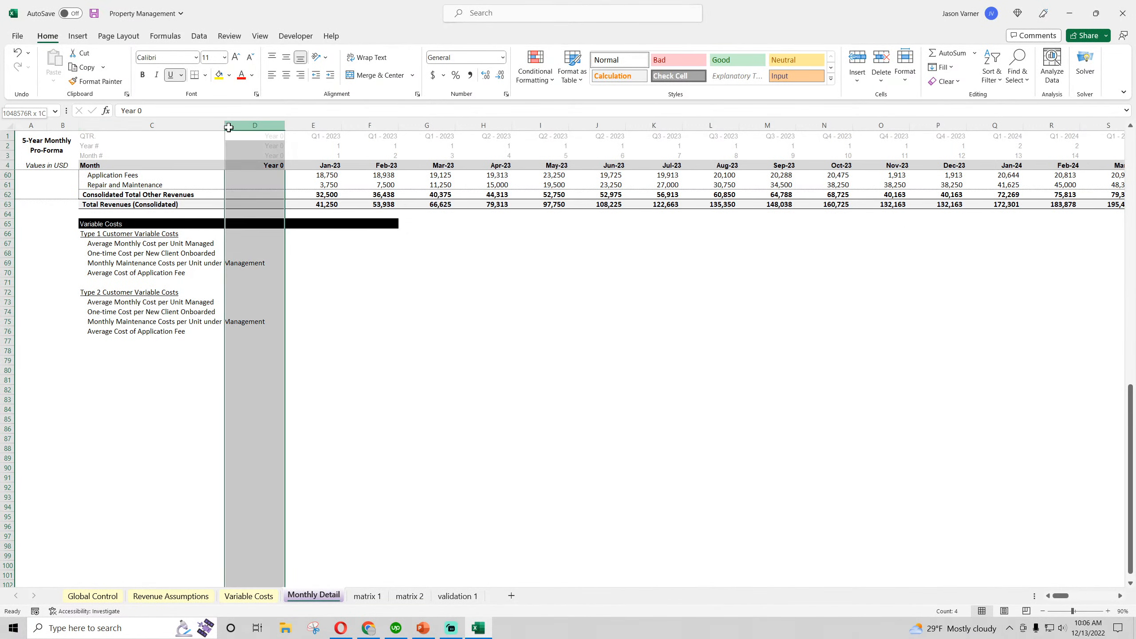
left_click(313, 291)
left_click_drag(225, 125, 279, 130)
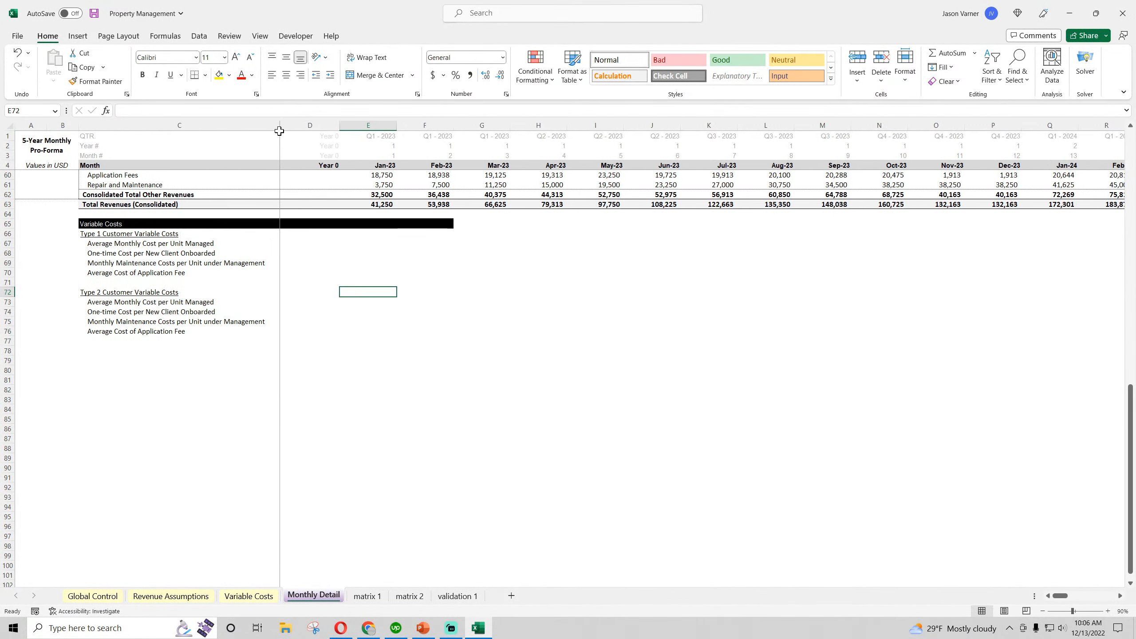
left_click(176, 373)
- Begin the Type 1 Average Monthly Cost per Unit formula in E67, multiplying Variable Costs D5 by the Type 1 Ending Unit Count in E12
scroll(314, 336, "up", 4)
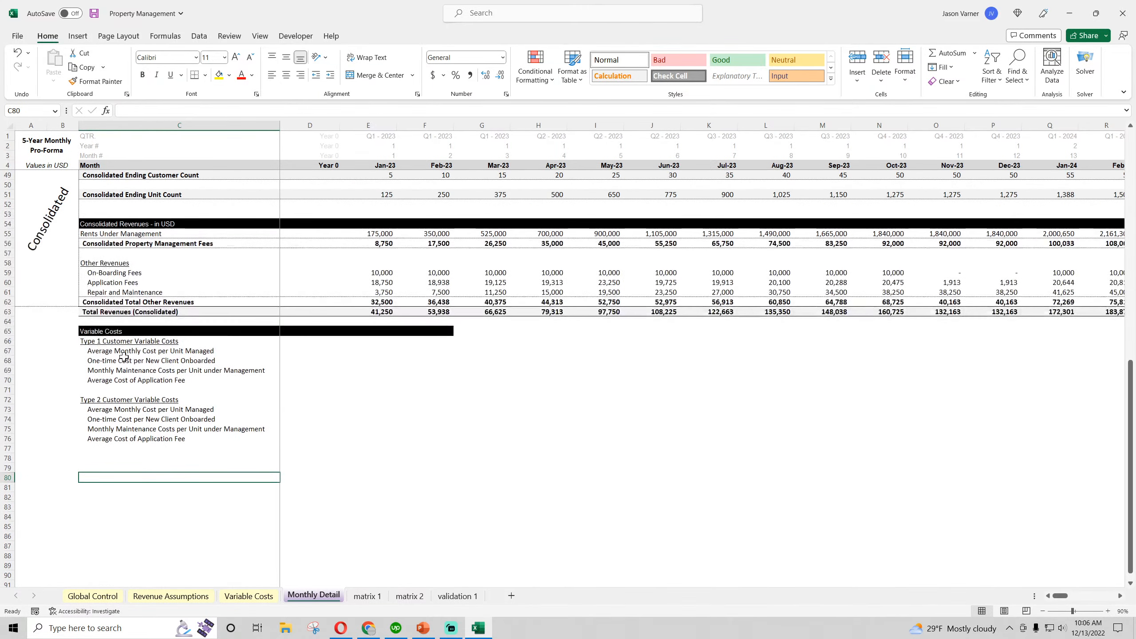
left_click(196, 351)
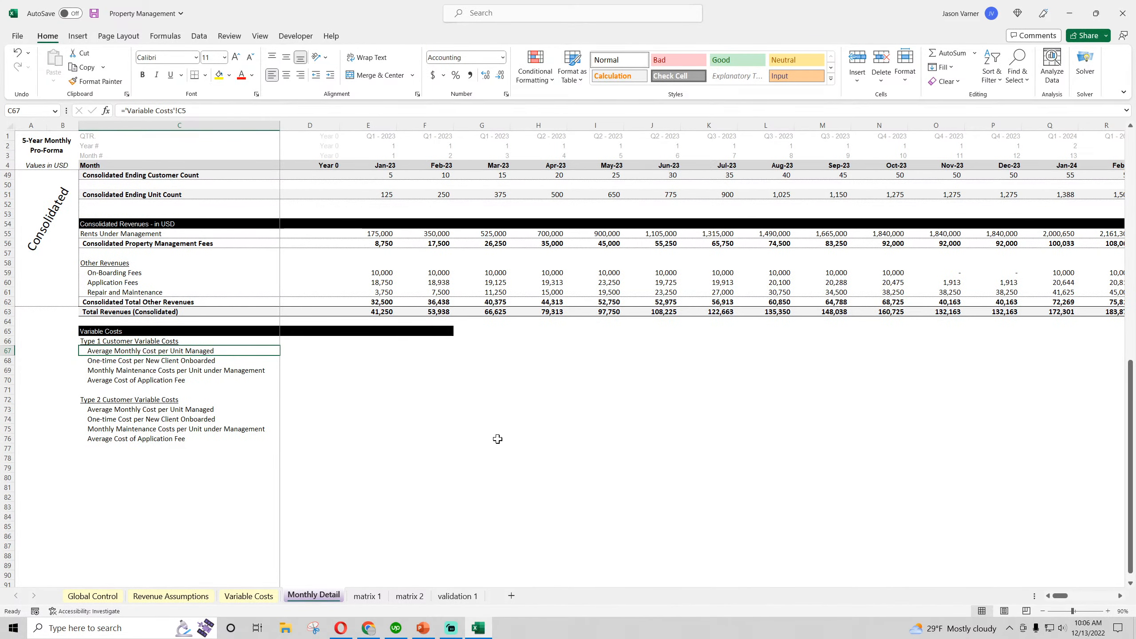
key("Right")
key("Right")
type("=")
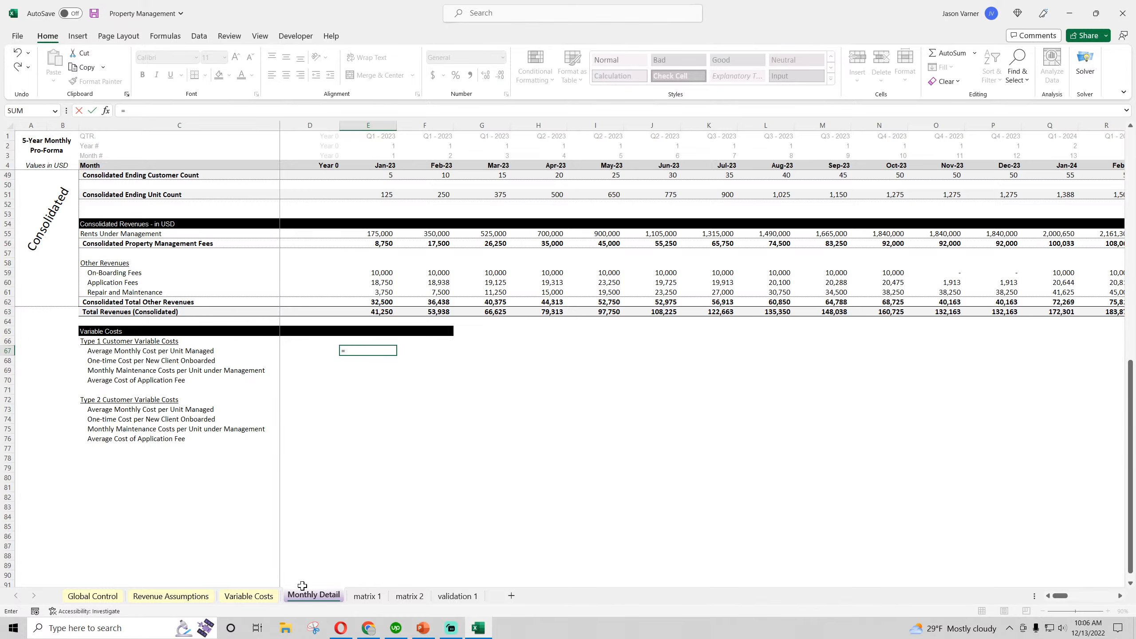
left_click(249, 595)
left_click(332, 178)
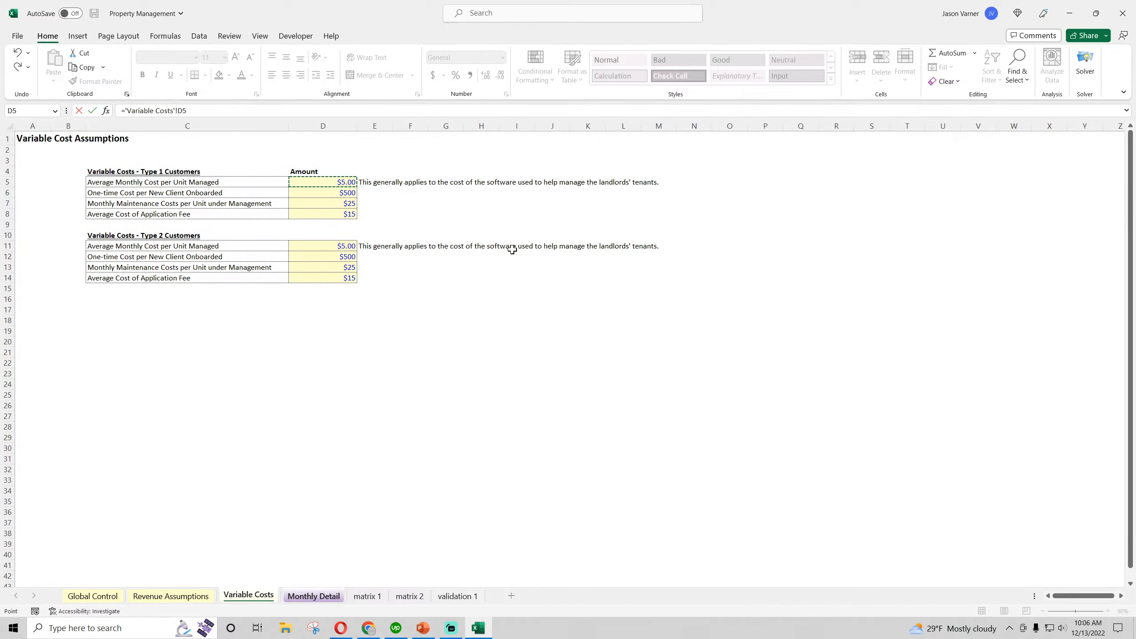
type("*")
left_click(314, 596)
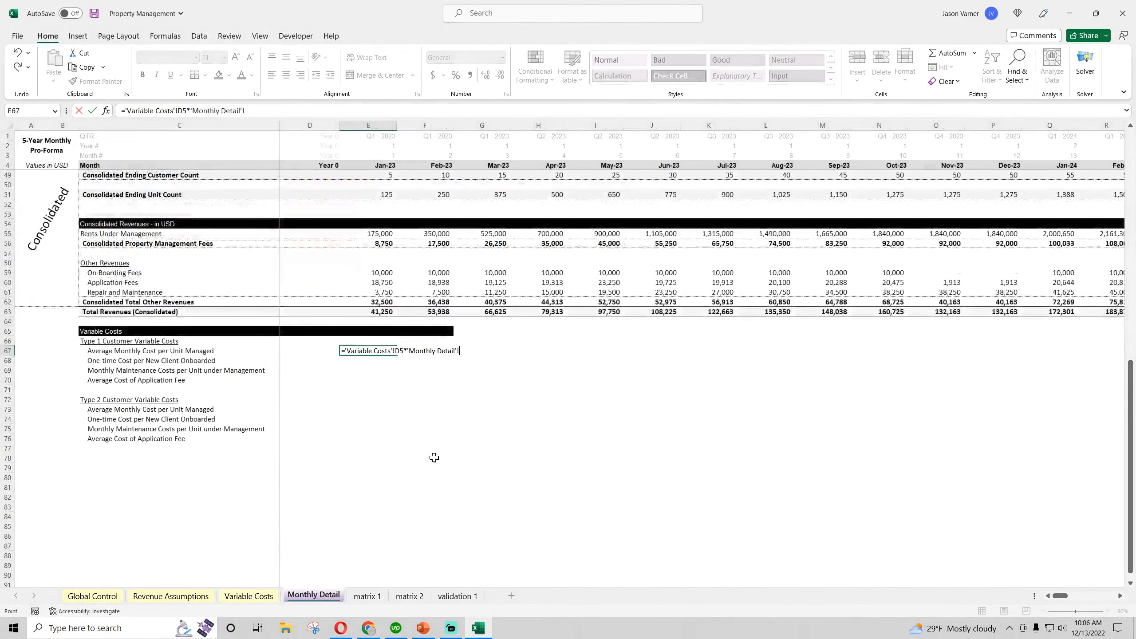
scroll(443, 452, "up", 7)
scroll(450, 440, "up", 7)
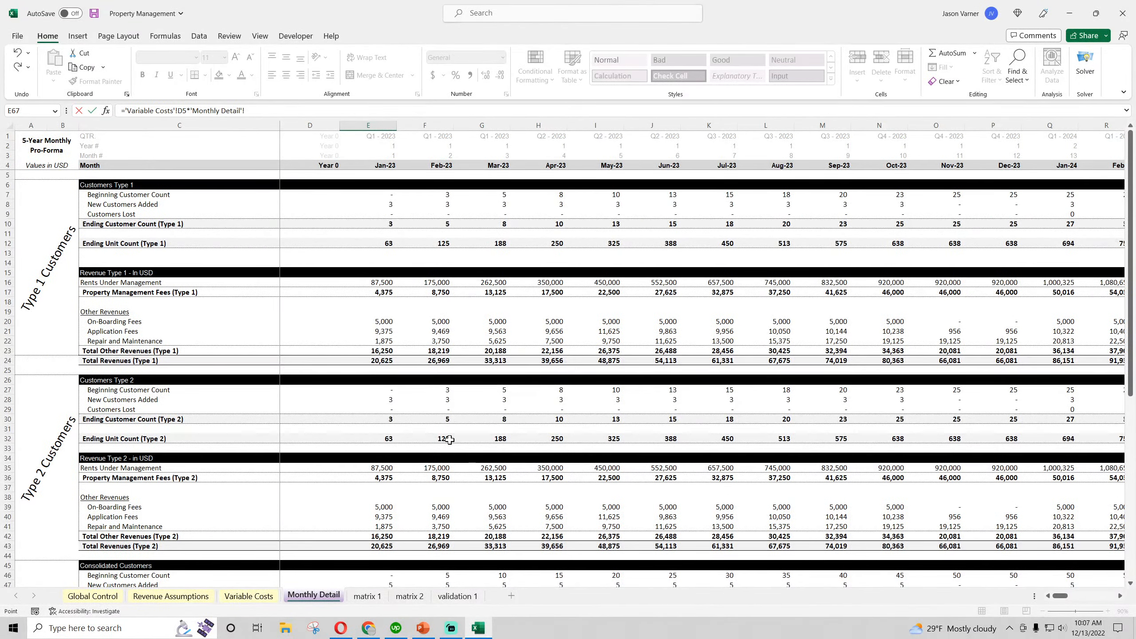
left_click(391, 242)
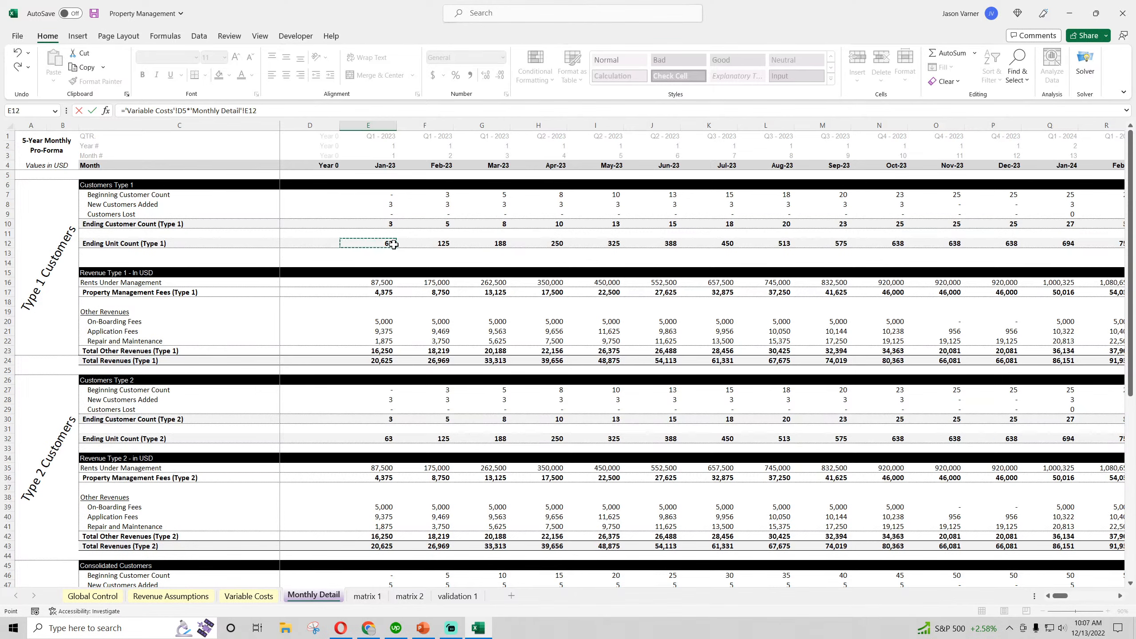
- Lock column D and remove the redundant Monthly Detail reference in E67, completing the formula as ='Variable Costs'!$D5*E12
left_click(179, 111)
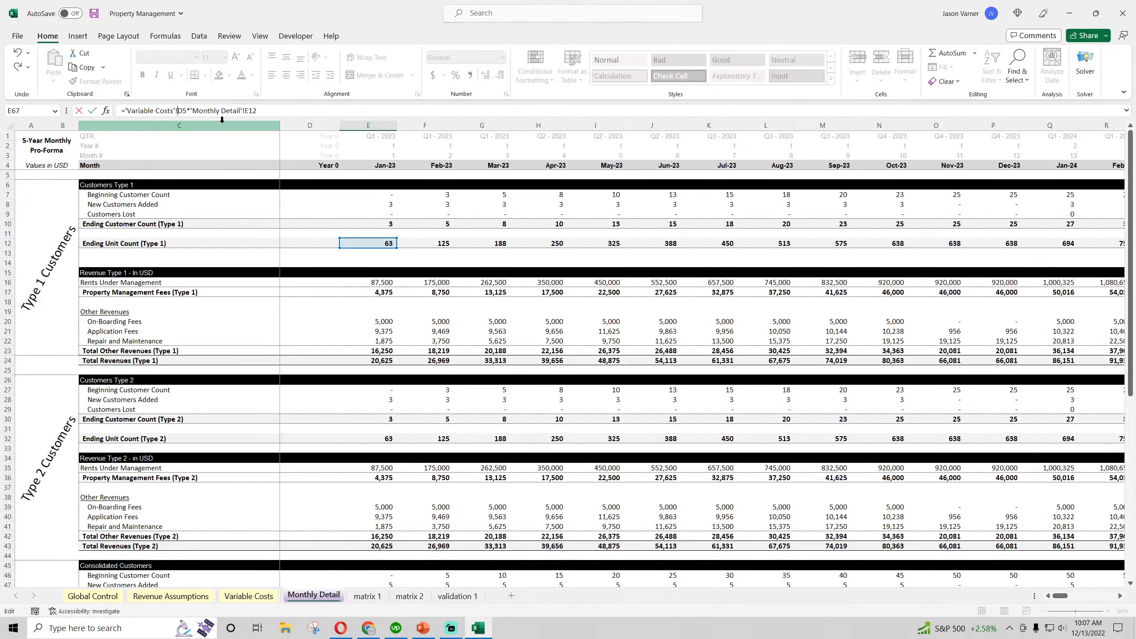
type("$")
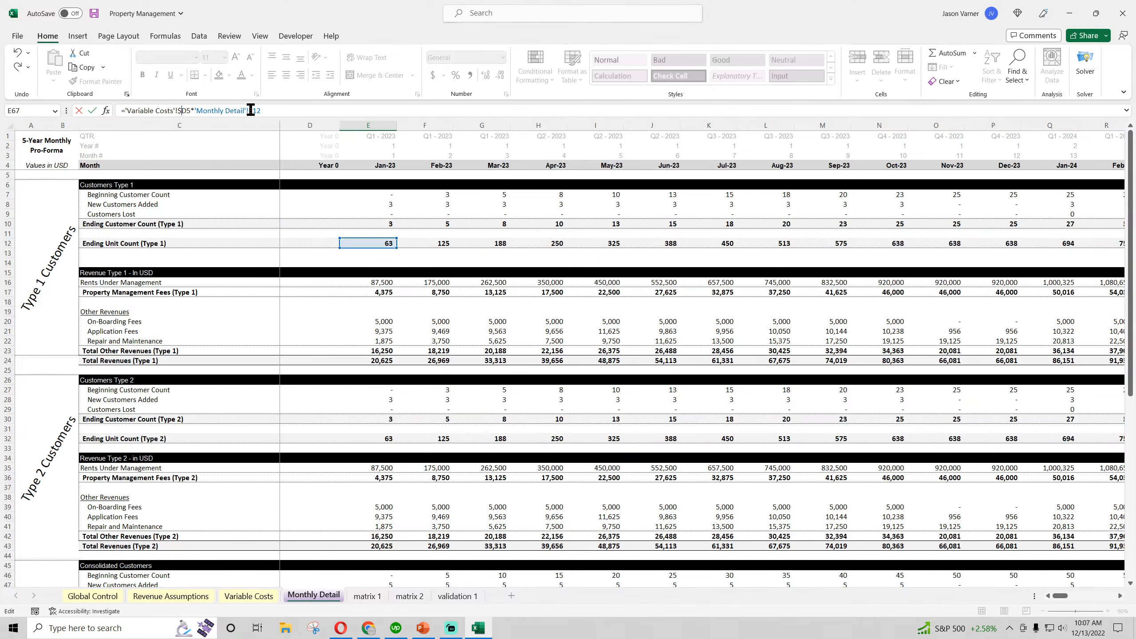
key("Left")
key("Left")
key("Left")
key("BackSpace")
key("BackSpace")
key("BackSpace")
key("BackSpace")
key("BackSpace")
key("BackSpace")
key("BackSpace")
key("BackSpace")
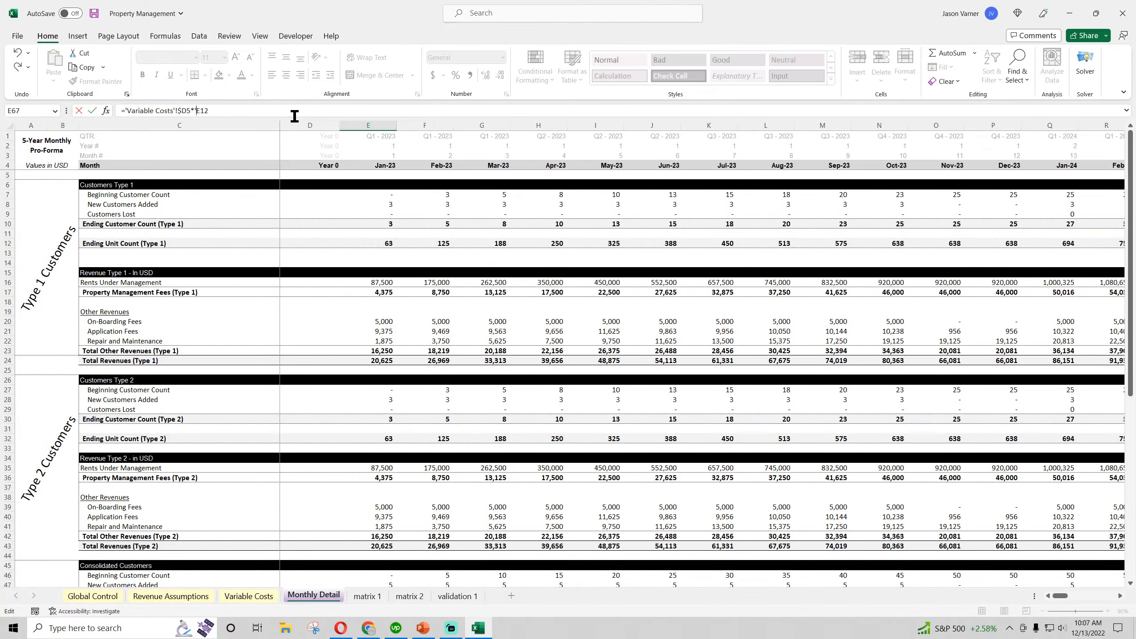
key("Return")
- Apply a custom accounting format without decimals to the variable cost cells E67:J77
left_click_drag(386, 349, 673, 447)
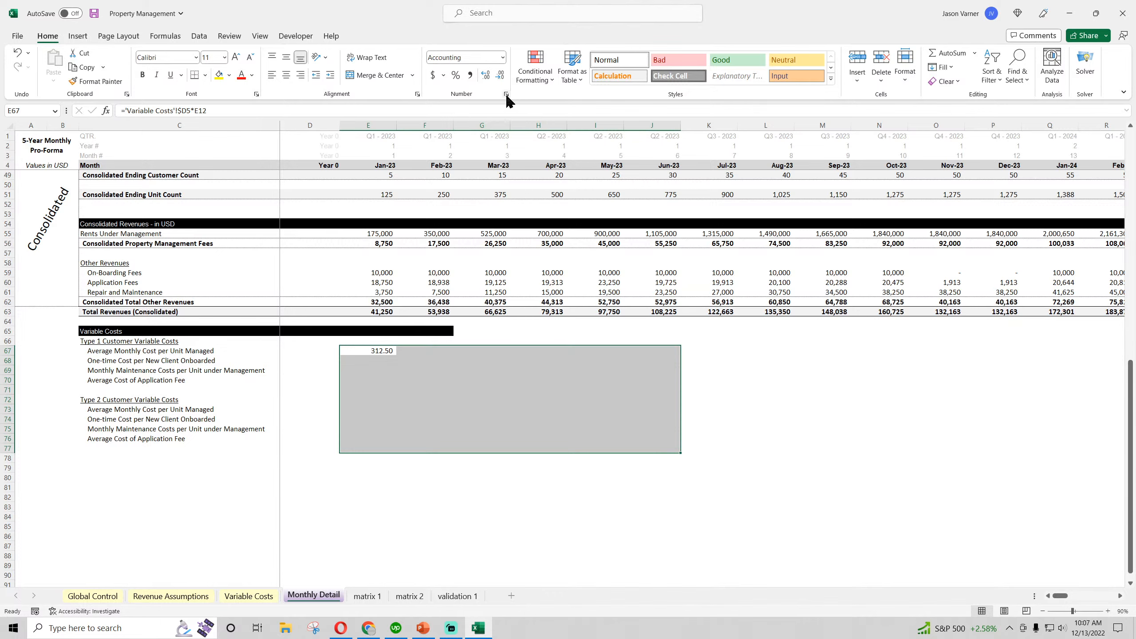
left_click(506, 94)
left_click(342, 235)
scroll(578, 211, "down", 5)
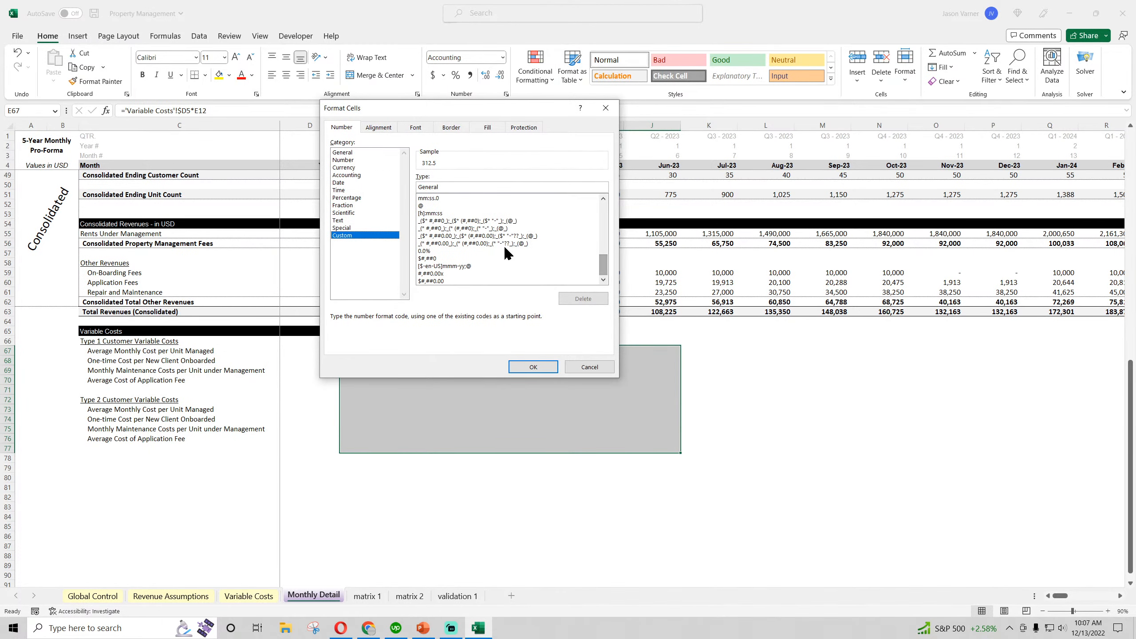
left_click(519, 254)
left_click(534, 367)
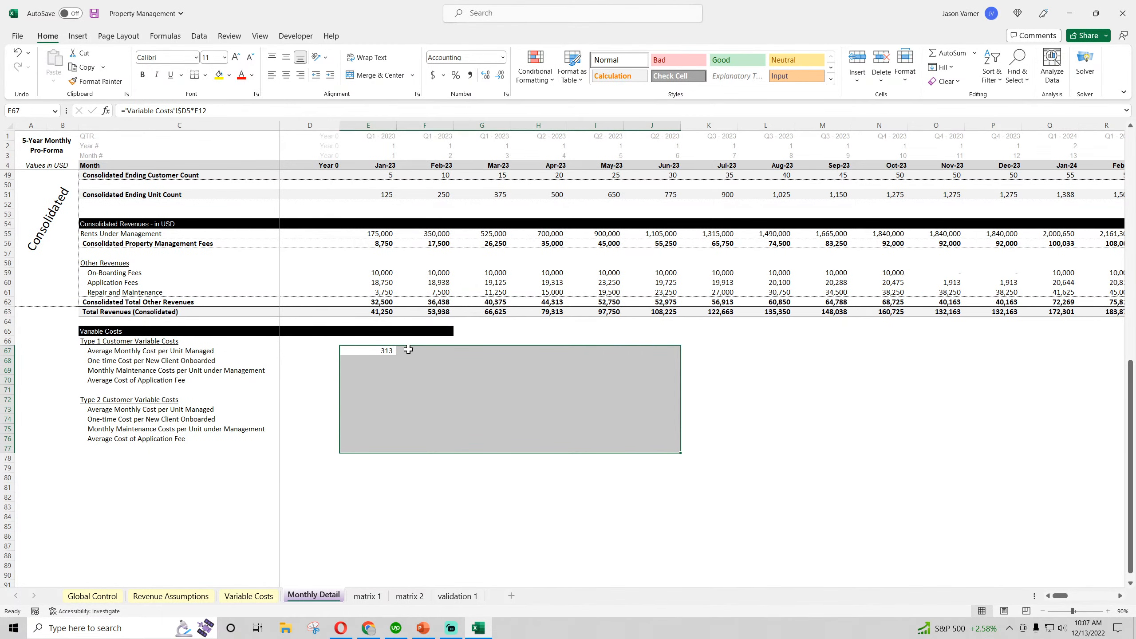
- Fill the E67 formula across through Nov-23 and extend the black Variable Costs header band through Dec-23
left_click_drag(387, 351, 960, 354)
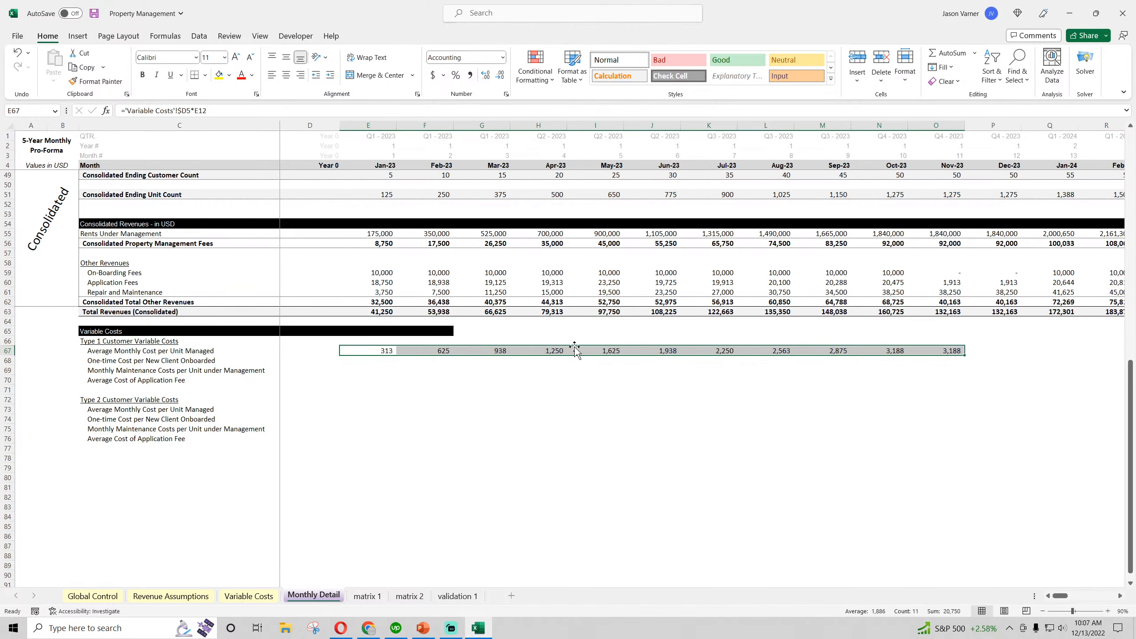
left_click(443, 332)
left_click_drag(453, 335, 1010, 360)
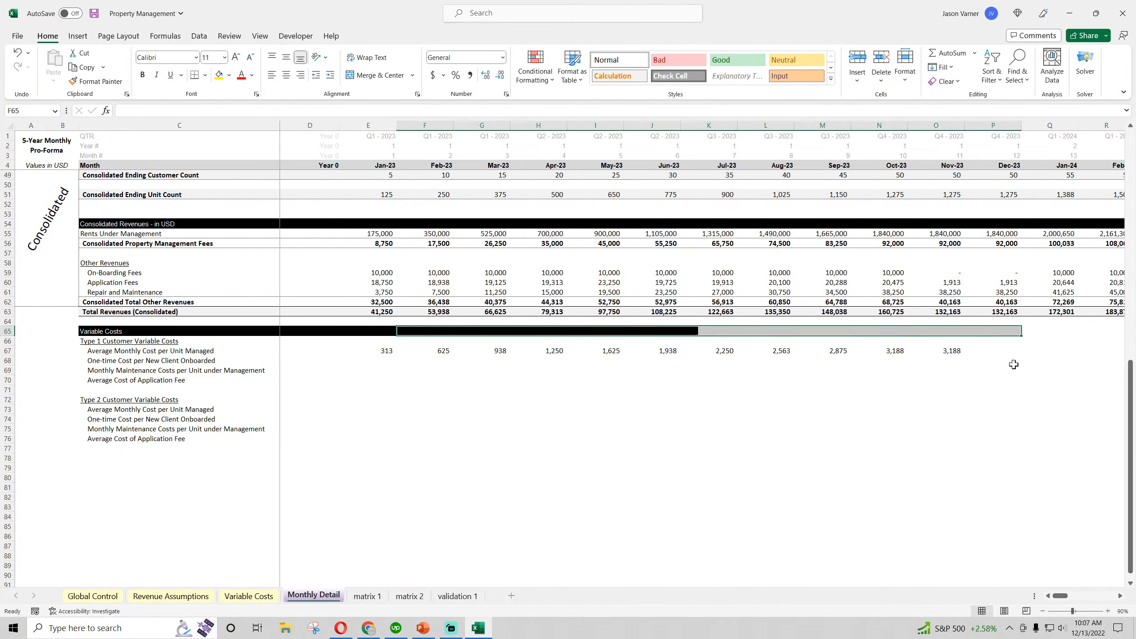
- Calculate the Type 1 one-time onboarding cost in E68 as =E8*'Variable Costs'!$D6 and fill it across through Nov-23
left_click(383, 358)
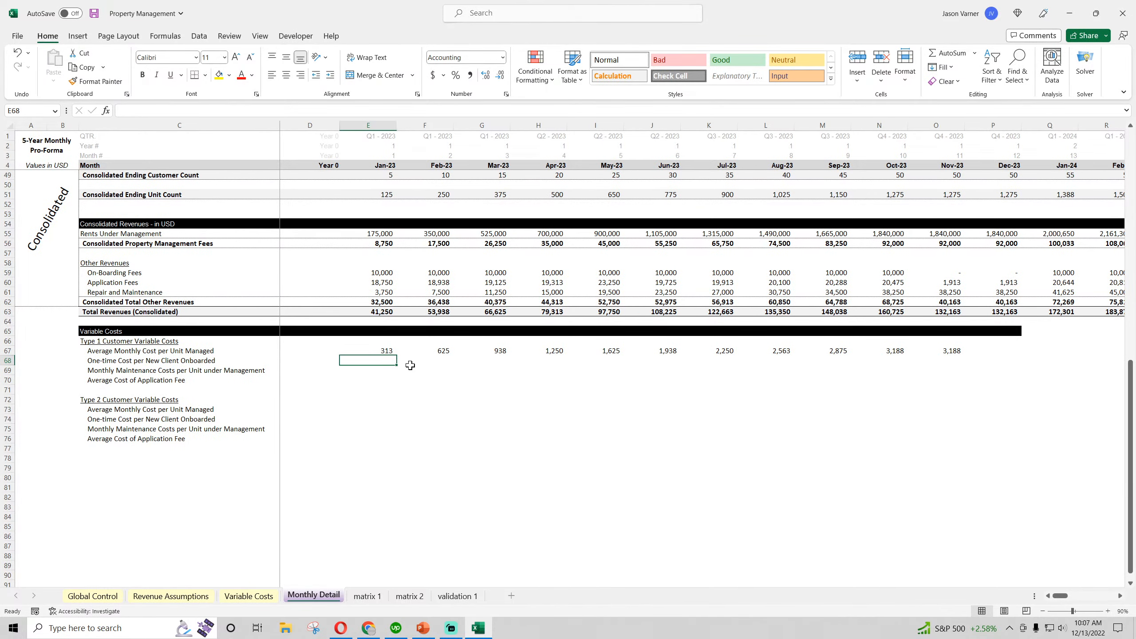
type("=")
scroll(425, 359, "up", 15)
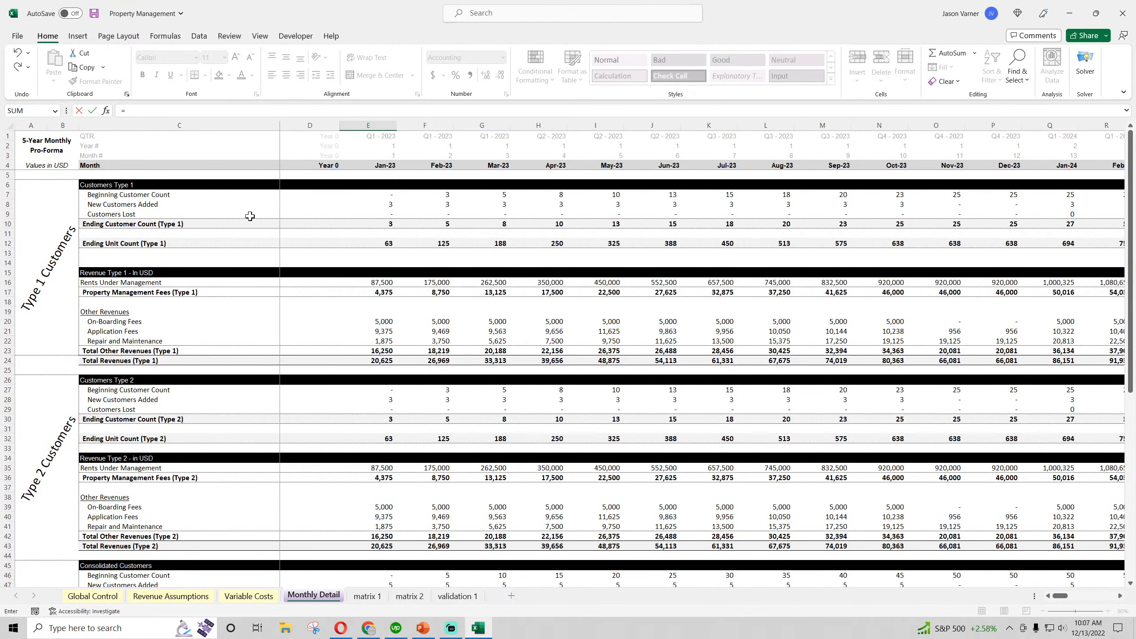
left_click(389, 205)
type("*")
left_click(248, 596)
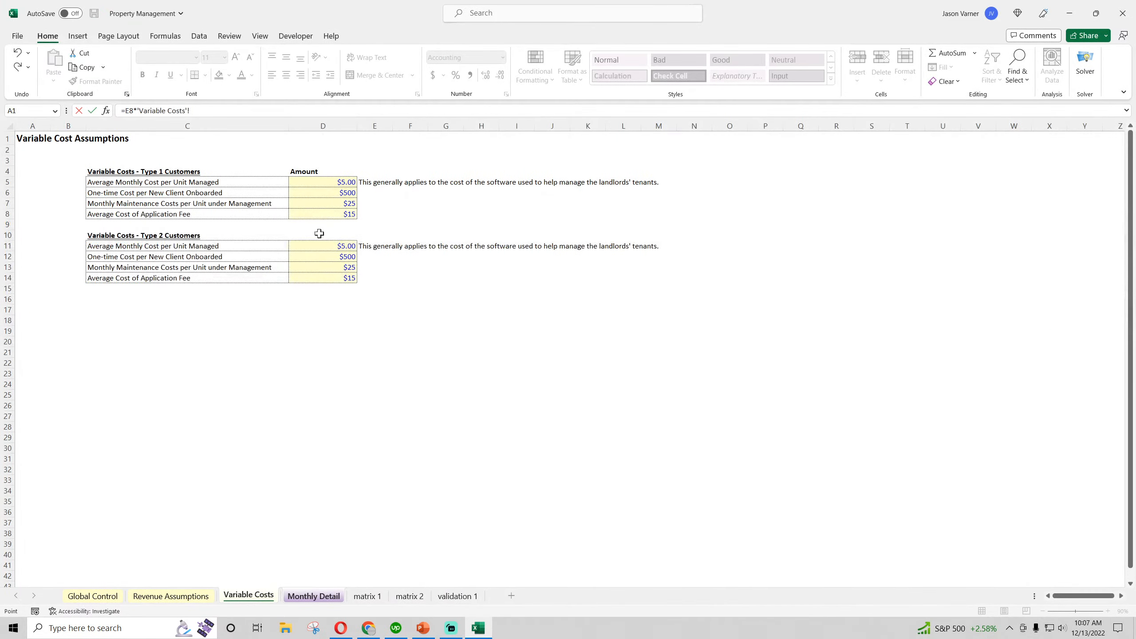
left_click(320, 192)
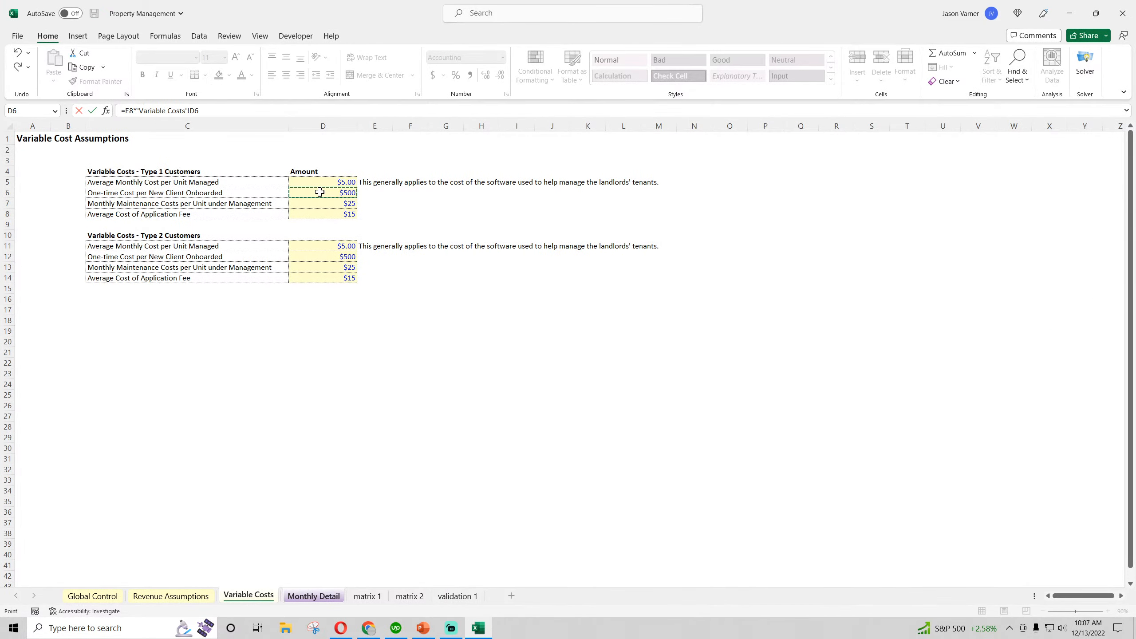
left_click(192, 110)
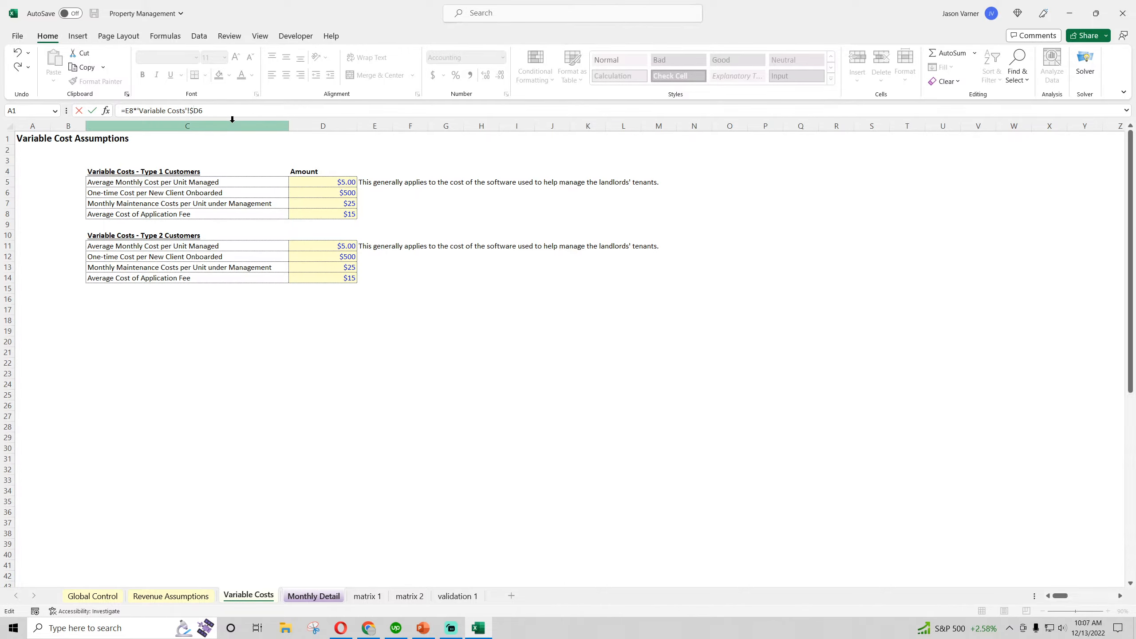
key("Return")
left_click(368, 458)
left_click_drag(397, 462, 962, 461)
- Link the Jan-23 Type 1 Monthly Maintenance Costs cell E69 to the Type 1 Ending Unit Count in E12
left_click(389, 467)
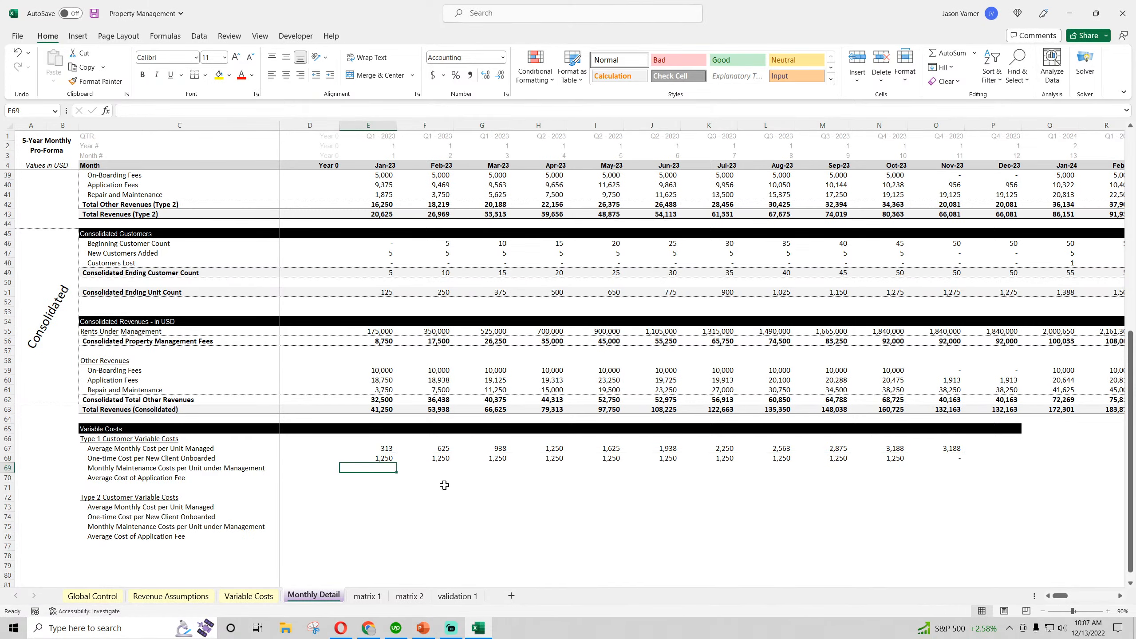
type("=")
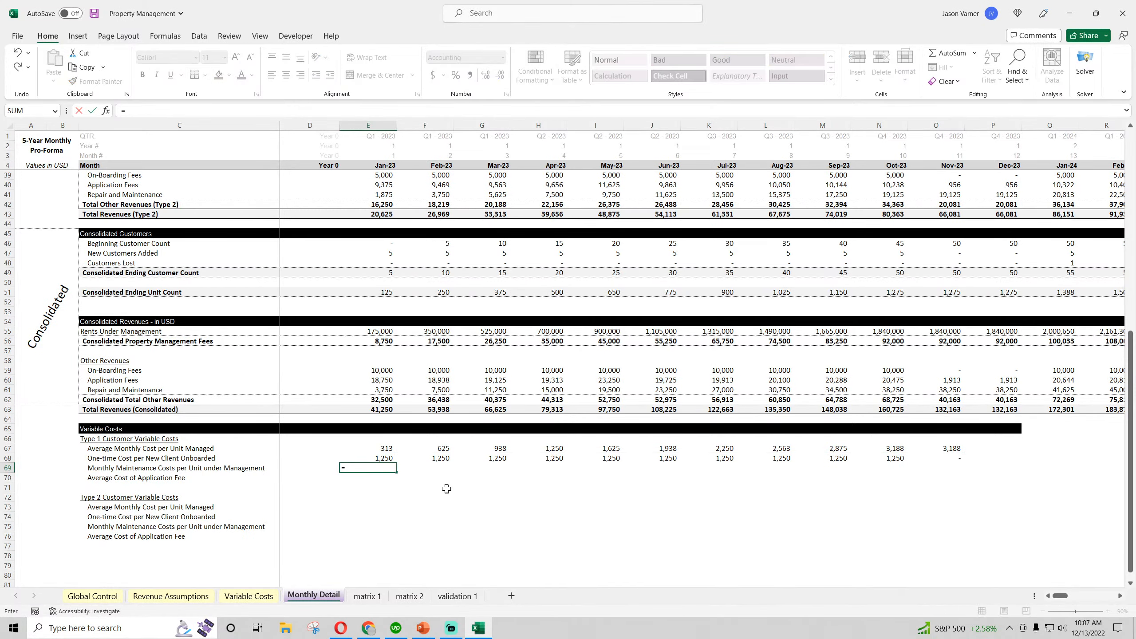
scroll(448, 489, "up", 11)
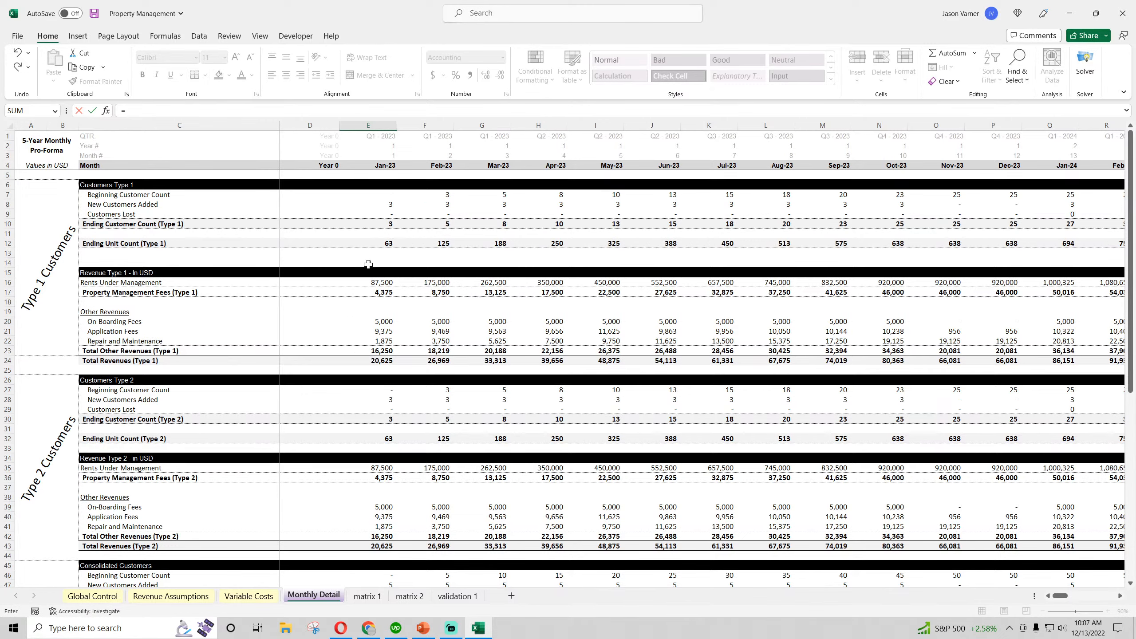
left_click(387, 243)
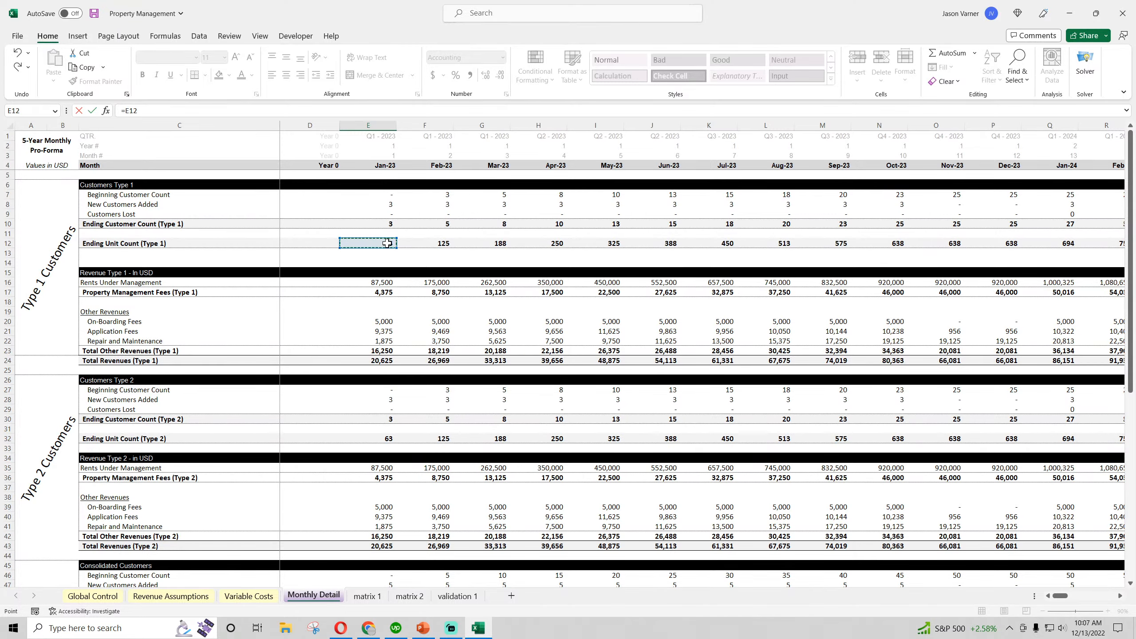
scroll(394, 291, "down", 15)
key("Return")
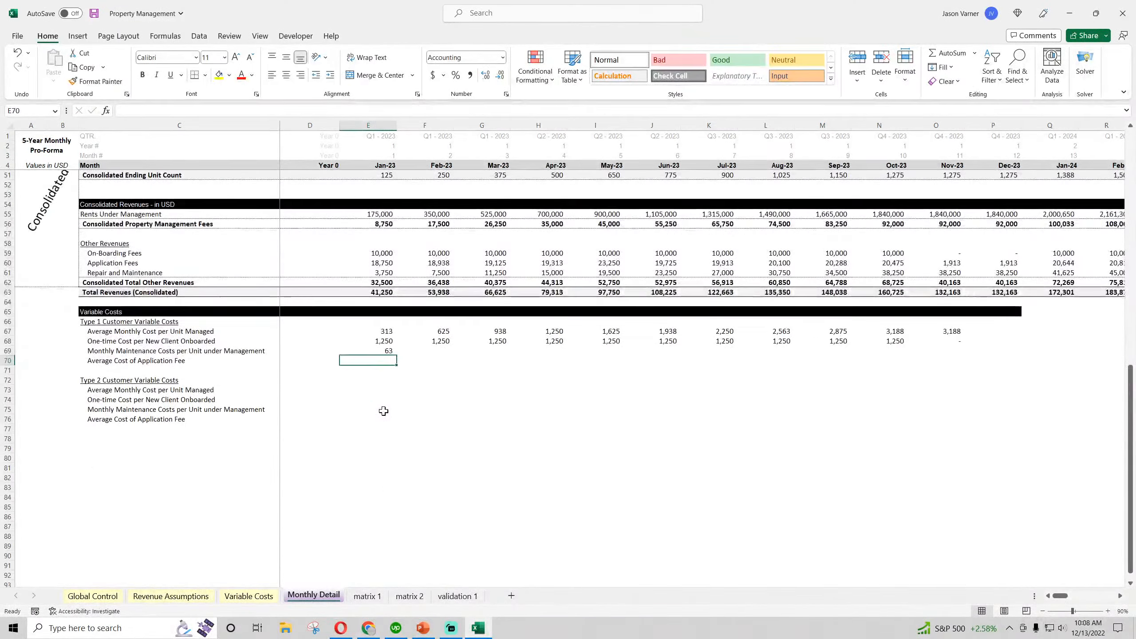
- Multiply the unit count in E69 by the Type 1 maintenance cost, making the formula =E12*'Variable Costs'!D7
left_click(373, 350)
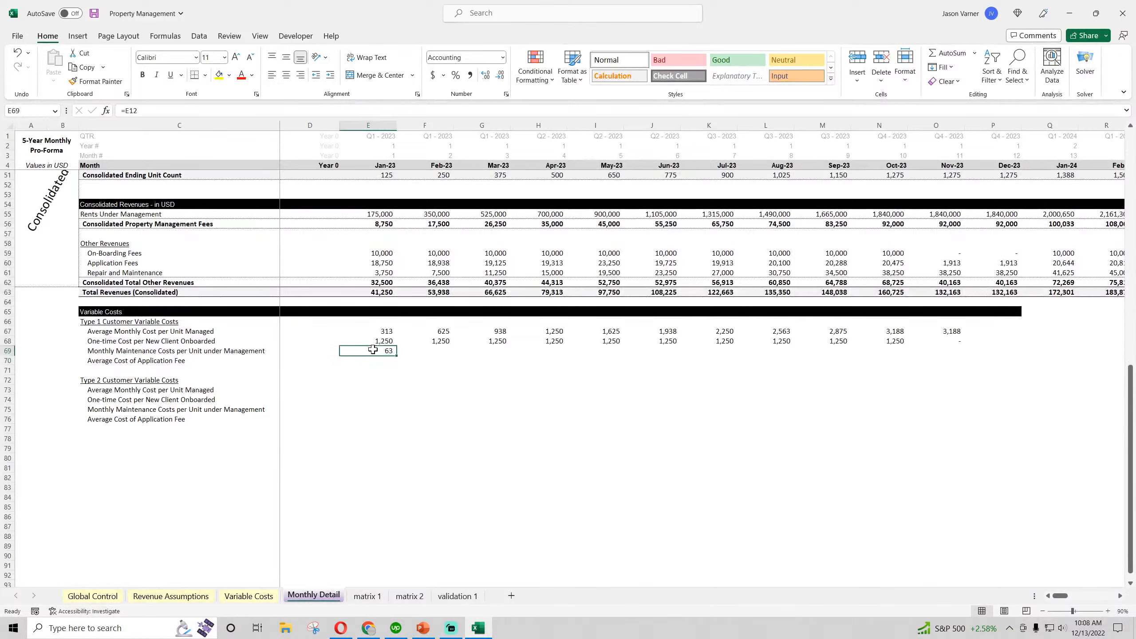
left_click(247, 111)
type("*")
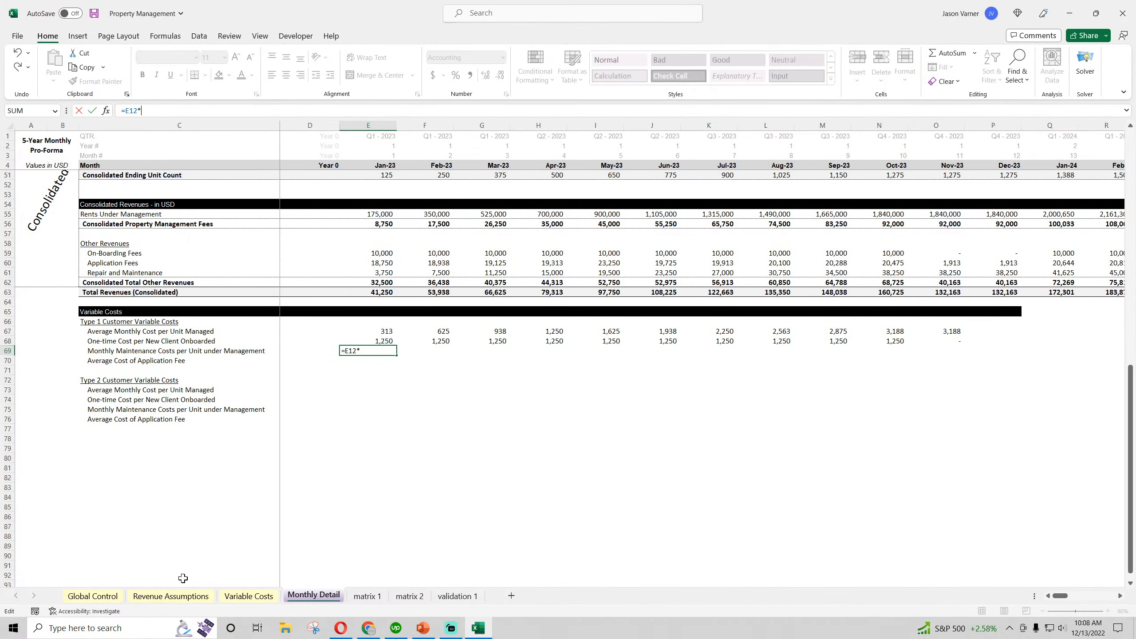
left_click(232, 599)
left_click(336, 203)
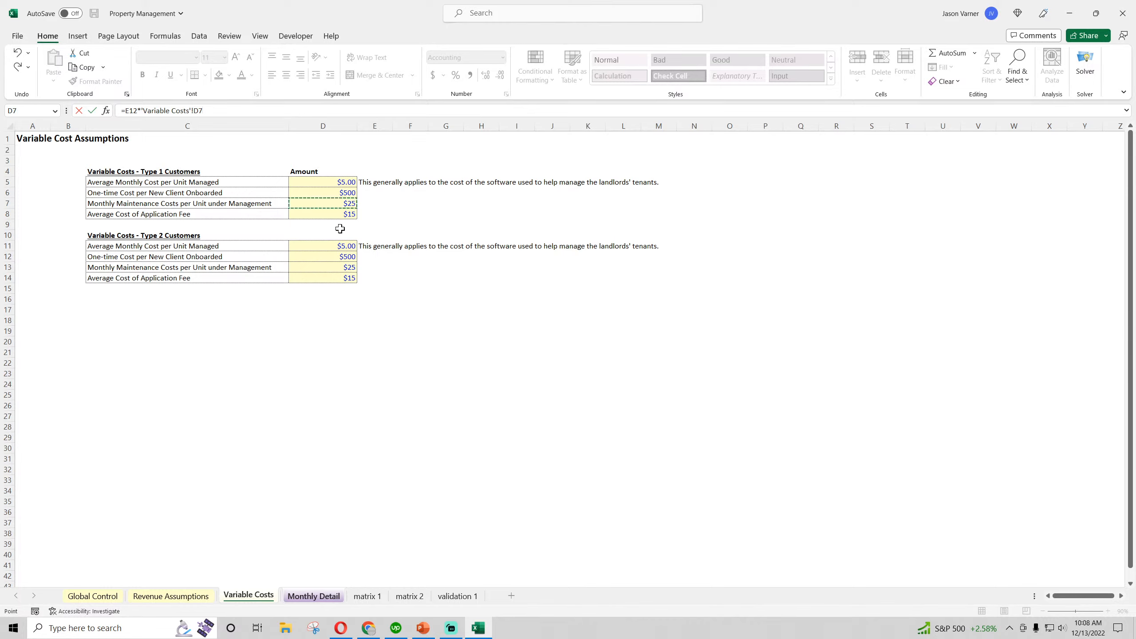
key("Return")
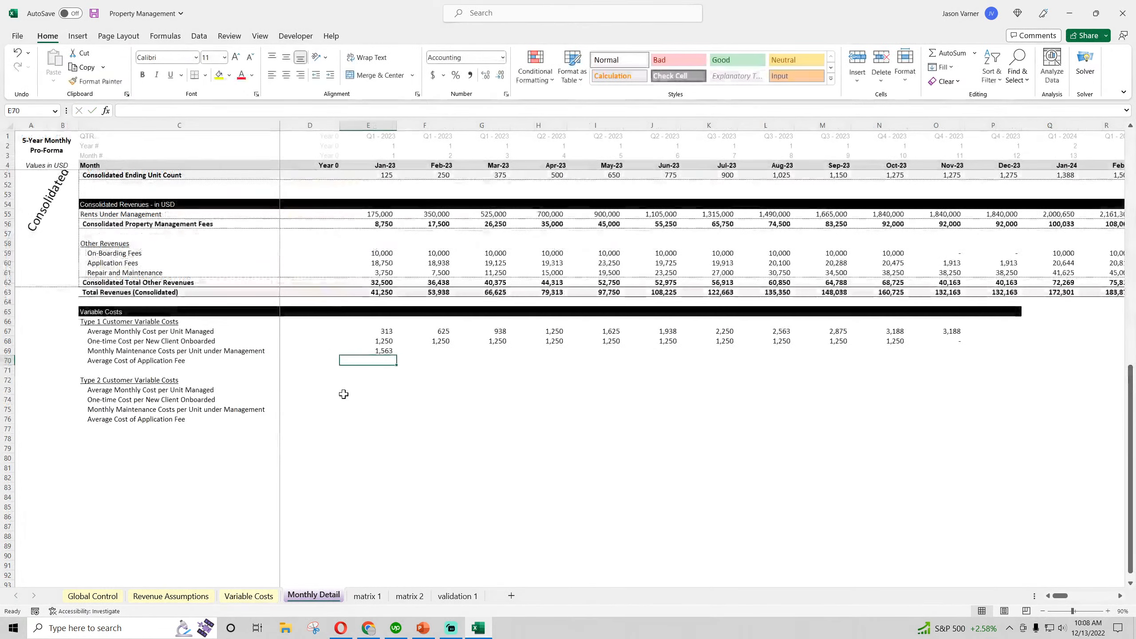
- Try to fill the E69 maintenance cost formula across through Oct-23
left_click(381, 351)
left_click_drag(396, 355, 915, 363)
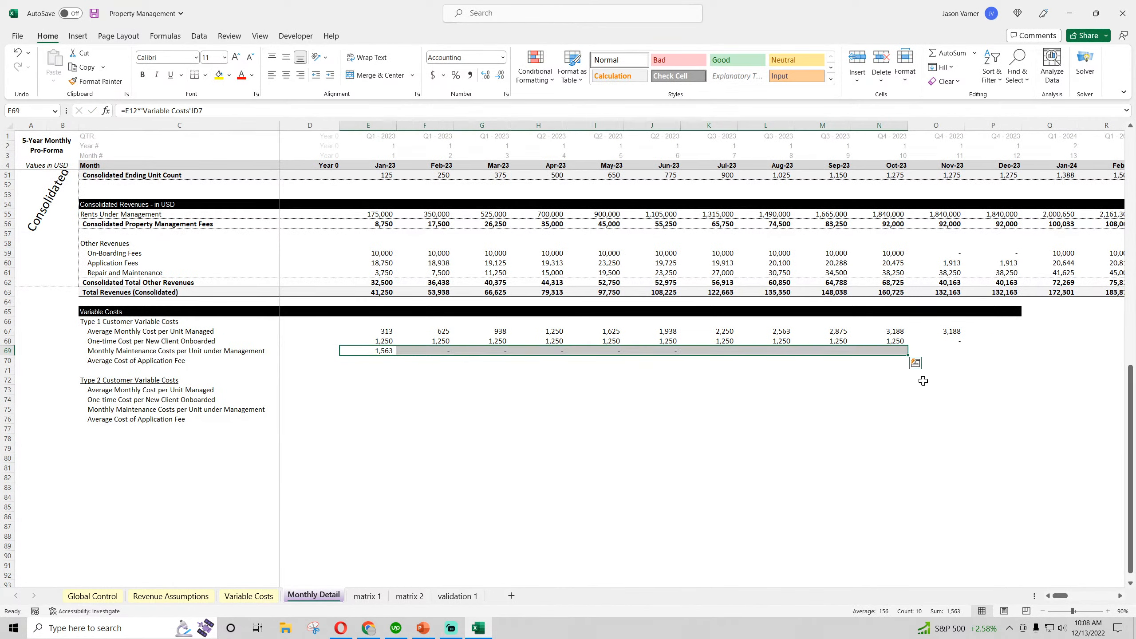
left_click_drag(385, 331, 399, 355)
- Lock column D of the Variable Costs reference in E69 and fill the corrected maintenance formula across through Nov-23
left_click(382, 352)
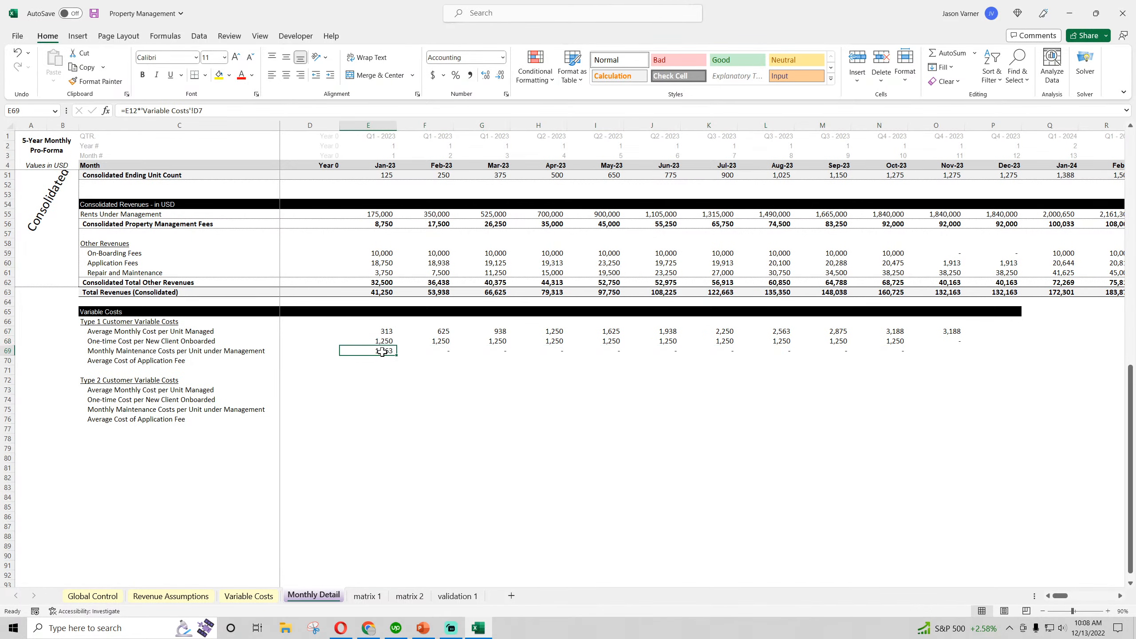
left_click(195, 111)
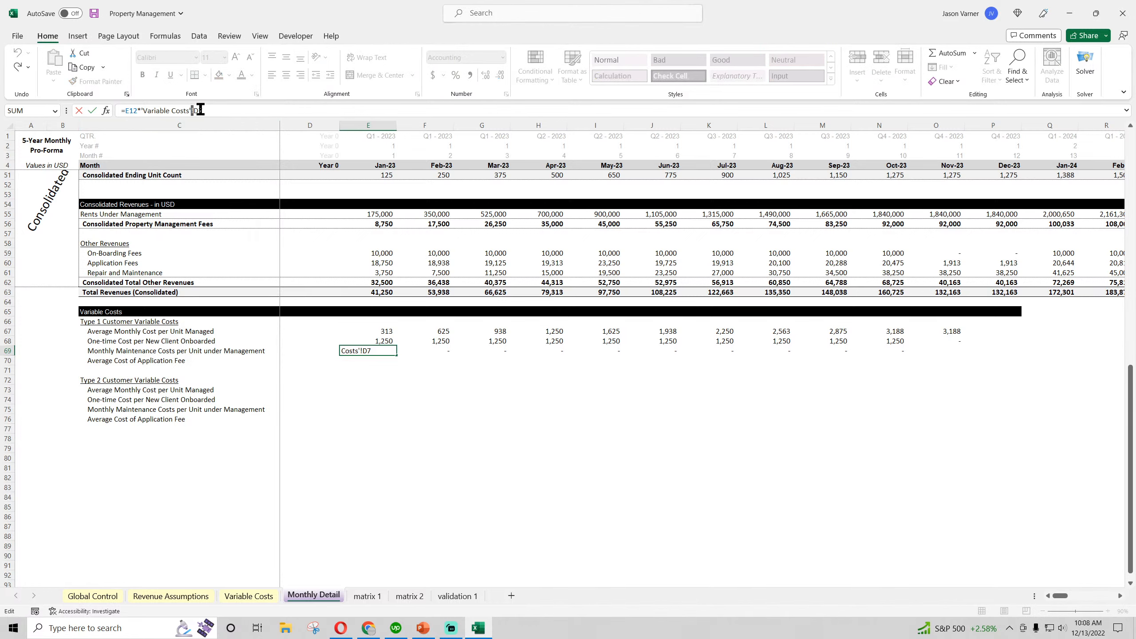
key("Return")
key("Left")
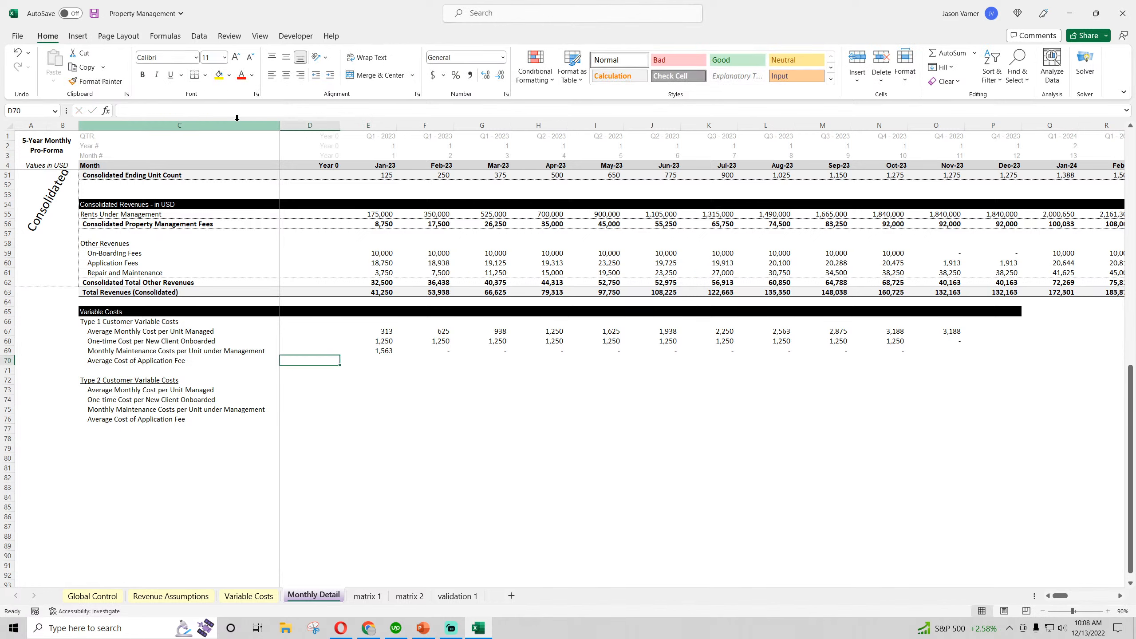
key("Right")
key("Up")
key("Up")
key("Up")
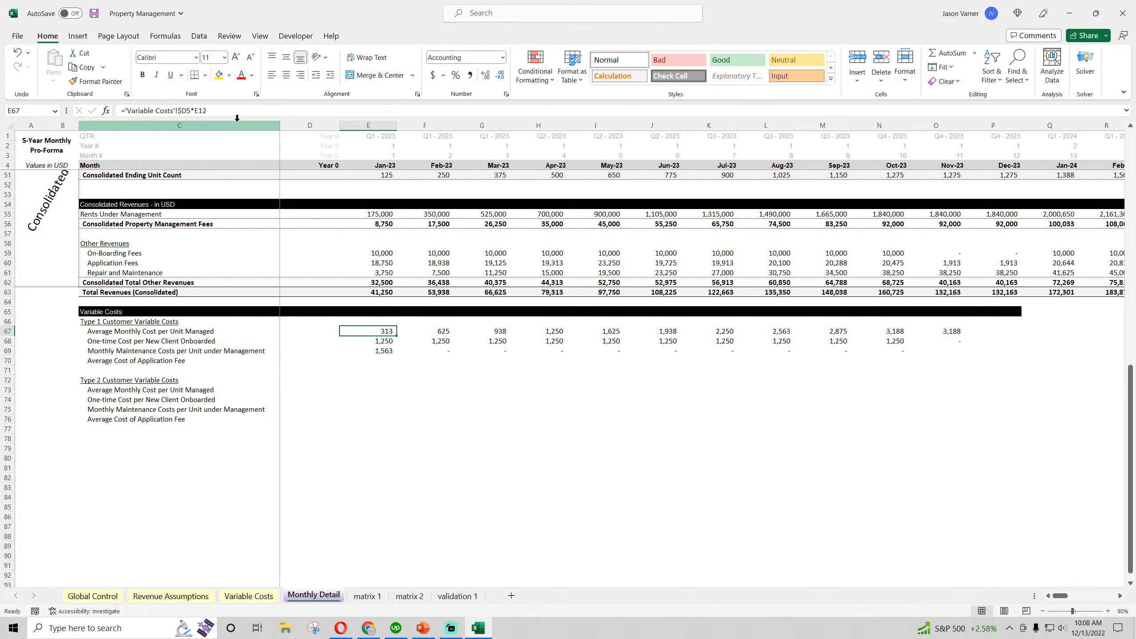
left_click(385, 351)
left_click_drag(397, 356, 969, 363)
left_click(380, 363)
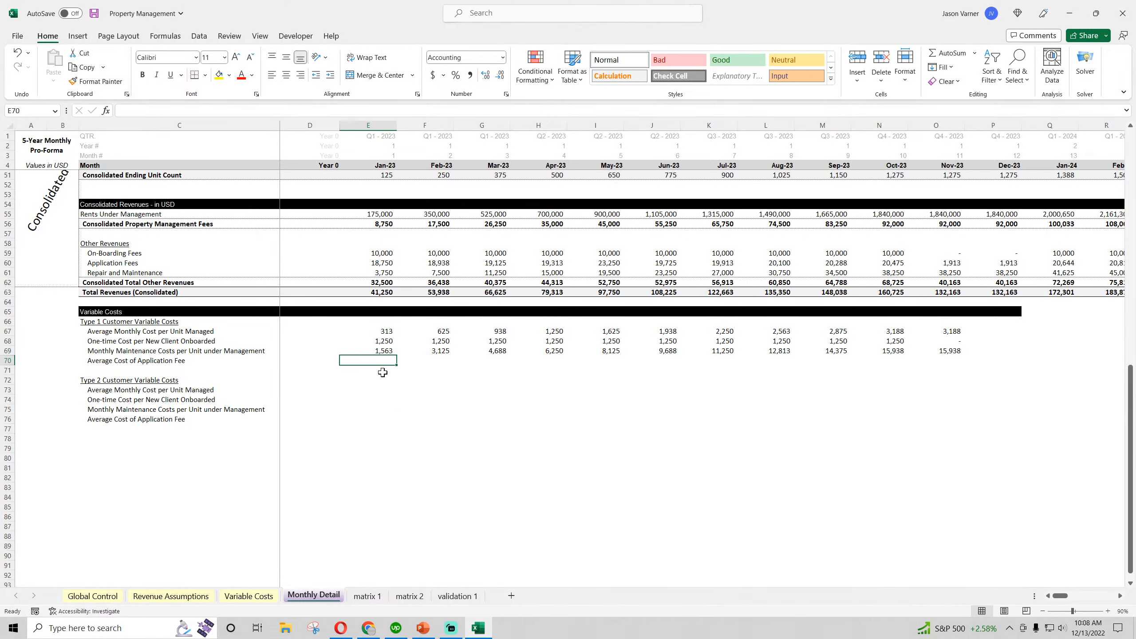
- Review the Application fees matrix formula on matrix 1 and the Type 1 initial and ongoing application fee inputs on Revenue Assumptions
left_click(367, 597)
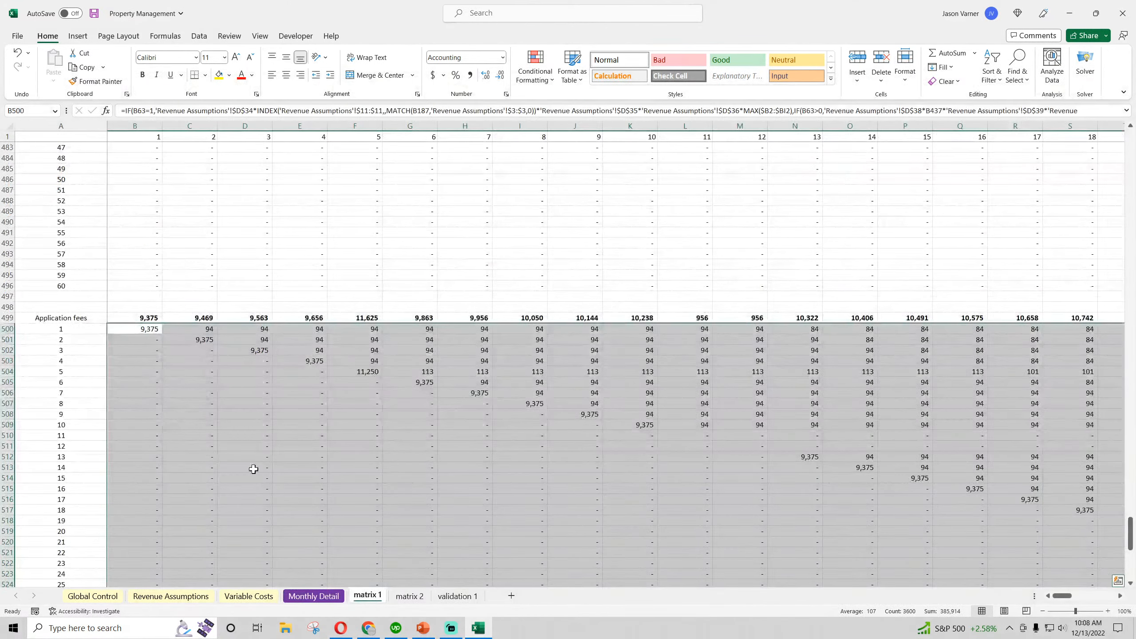
left_click(150, 329)
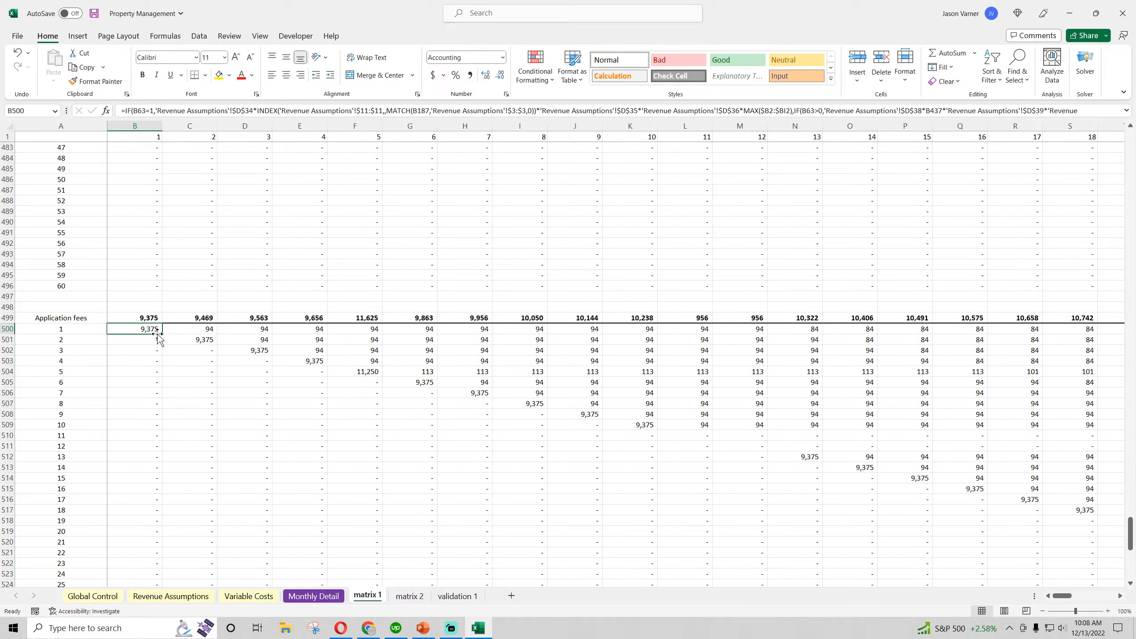
left_click(175, 597)
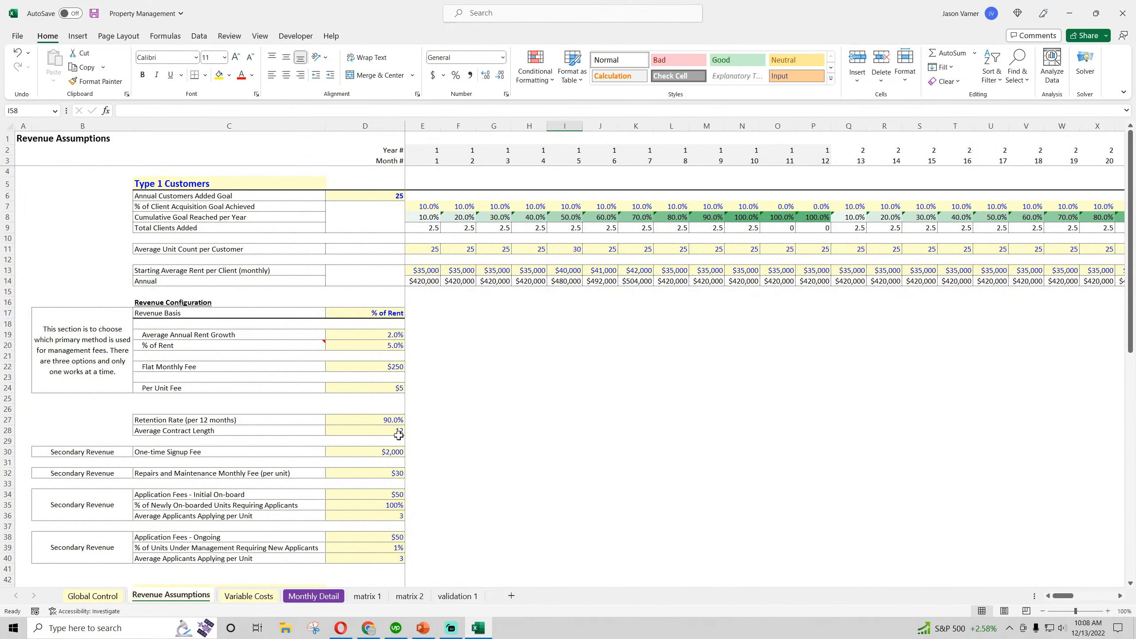
left_click(201, 368)
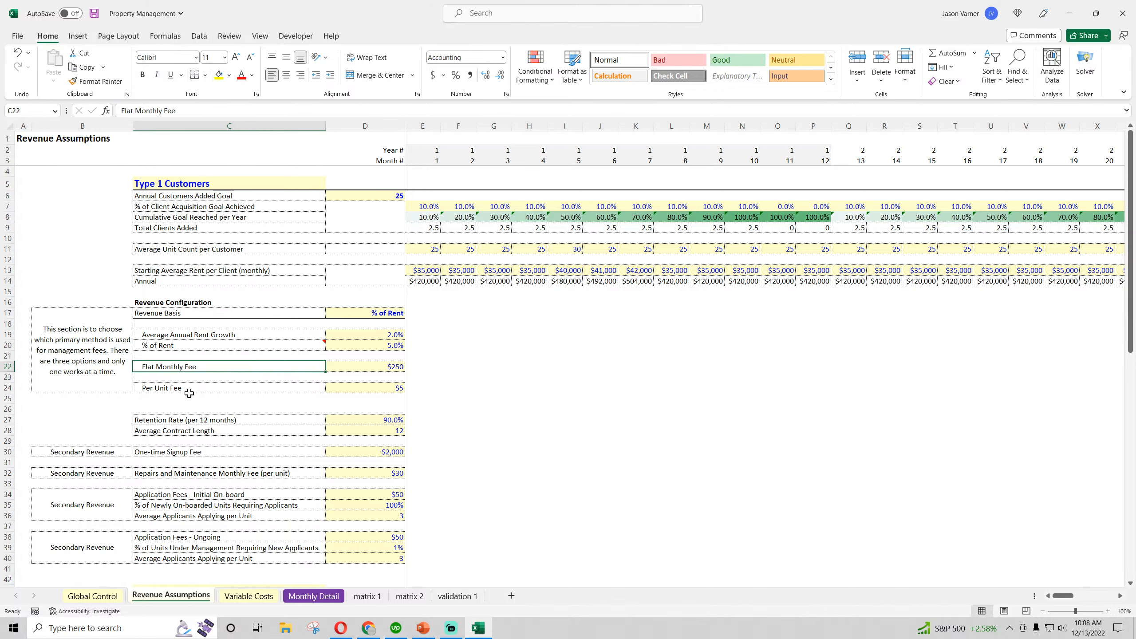
left_click(188, 538)
left_click(202, 493)
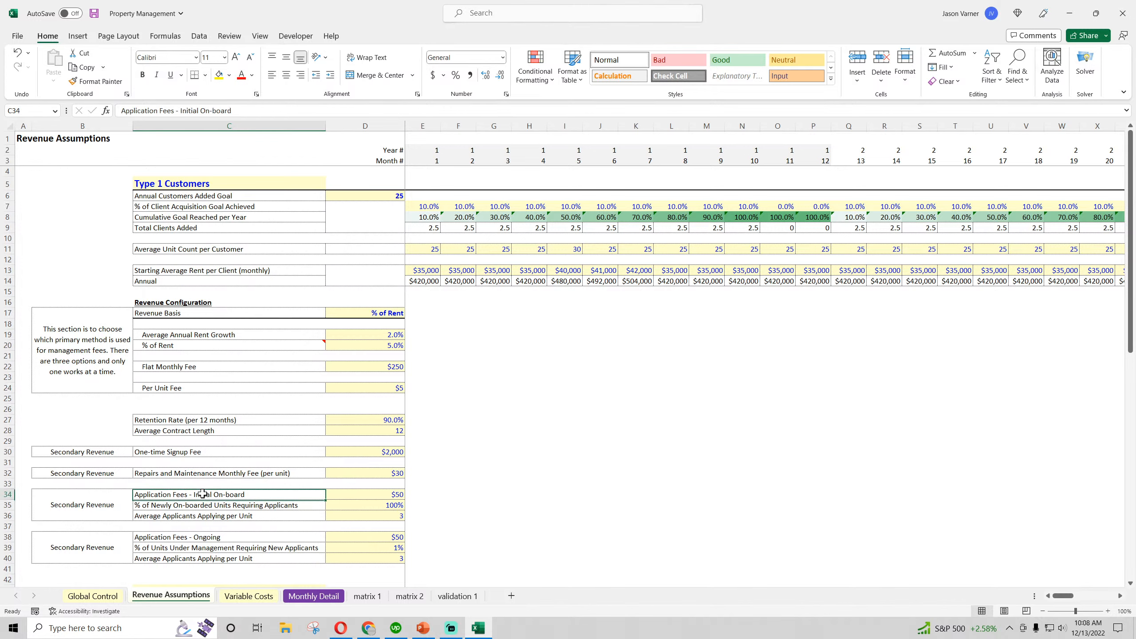
left_click(387, 493, "ctrl")
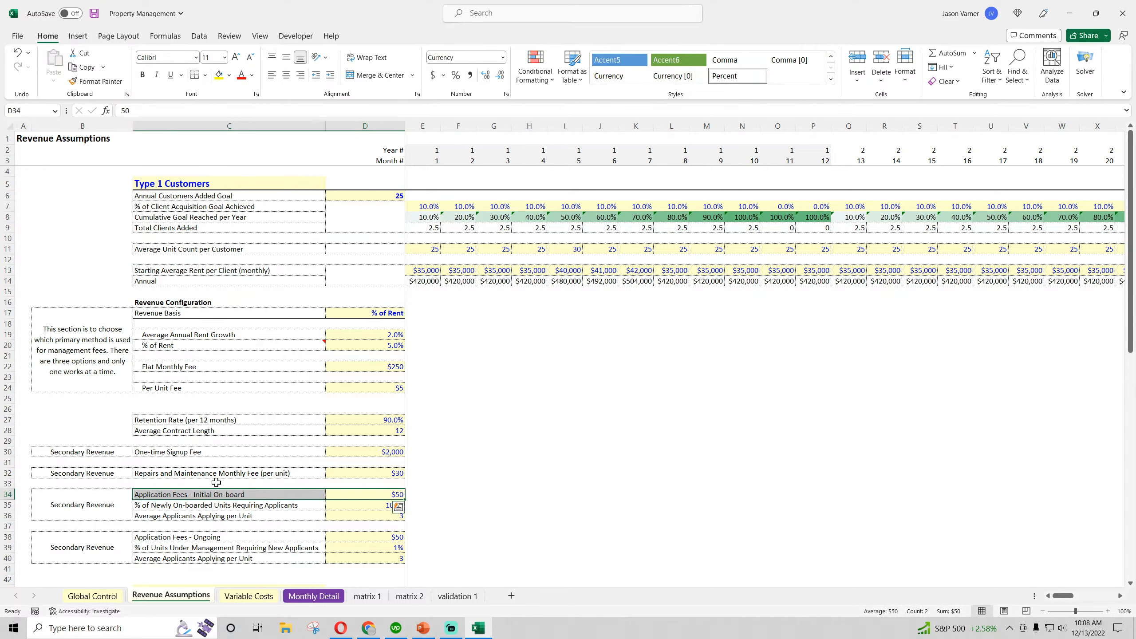
scroll(380, 493, "down", 4)
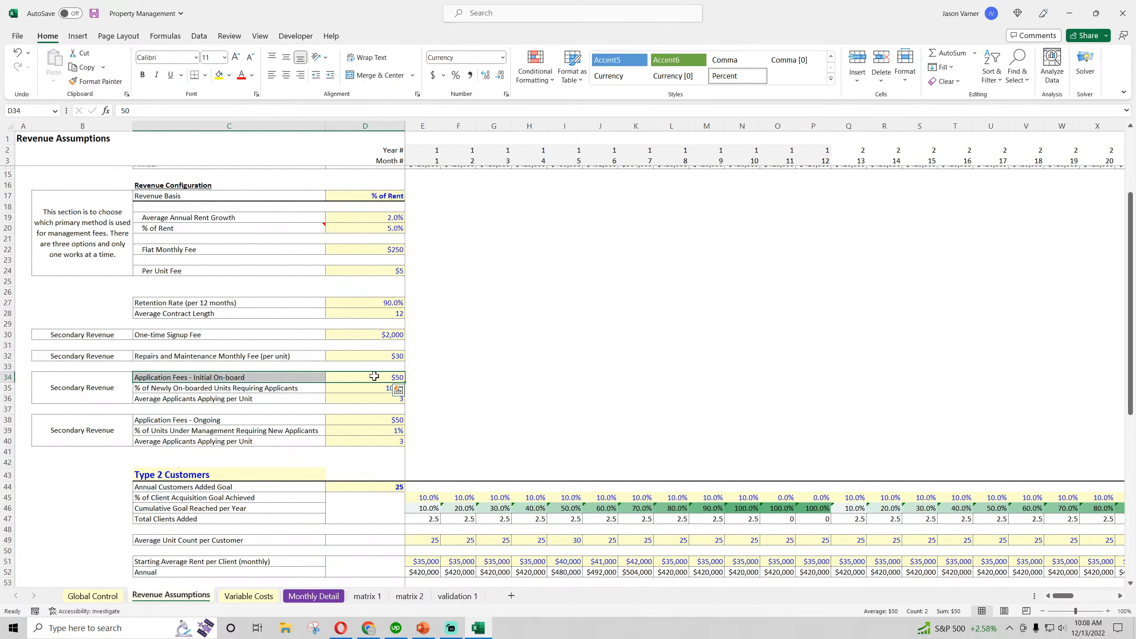
left_click(374, 377)
left_click_drag(360, 377, 300, 379)
left_click_drag(375, 423, 318, 419)
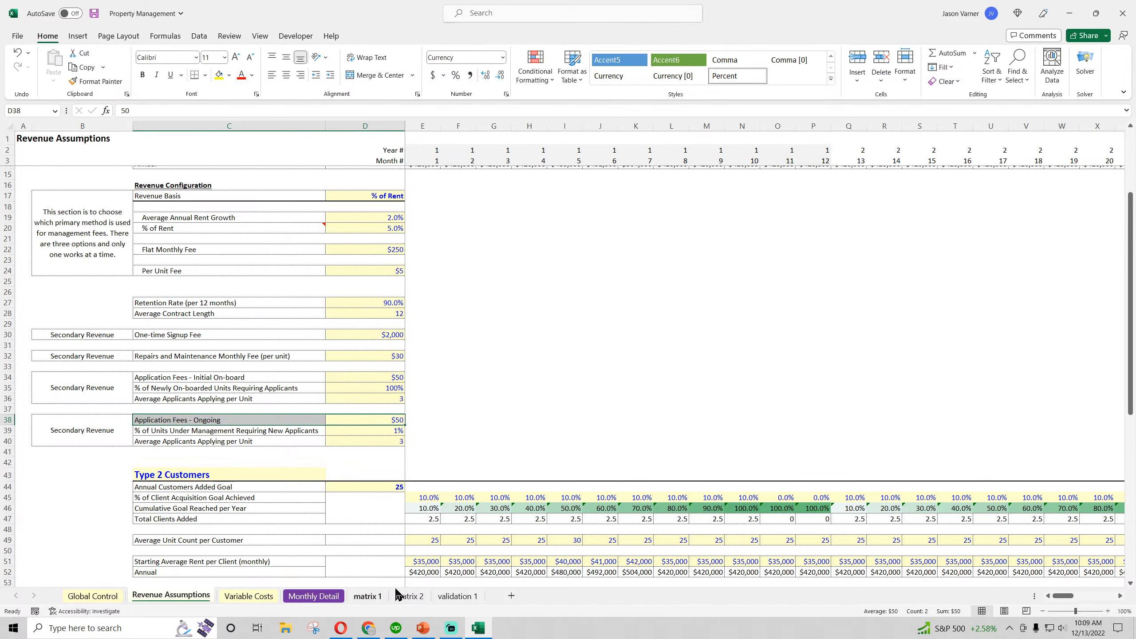
- Copy the Application fees labels and first month column, A499:B559 on matrix 1, to a new block starting at A562
left_click(381, 598)
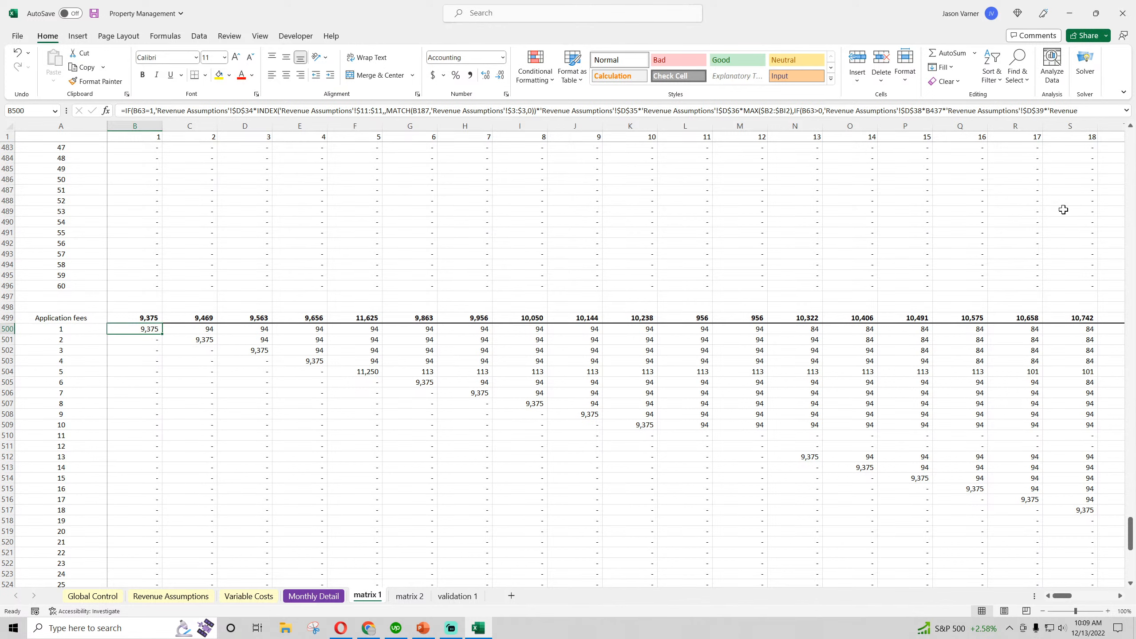
left_click(1126, 110)
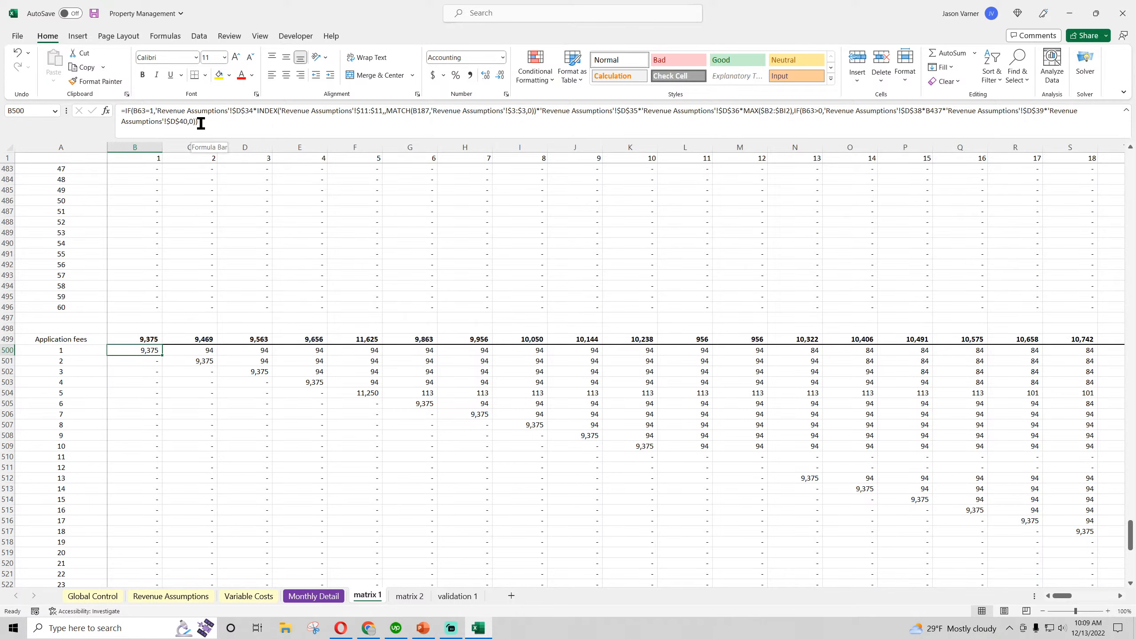
left_click_drag(76, 339, 156, 631)
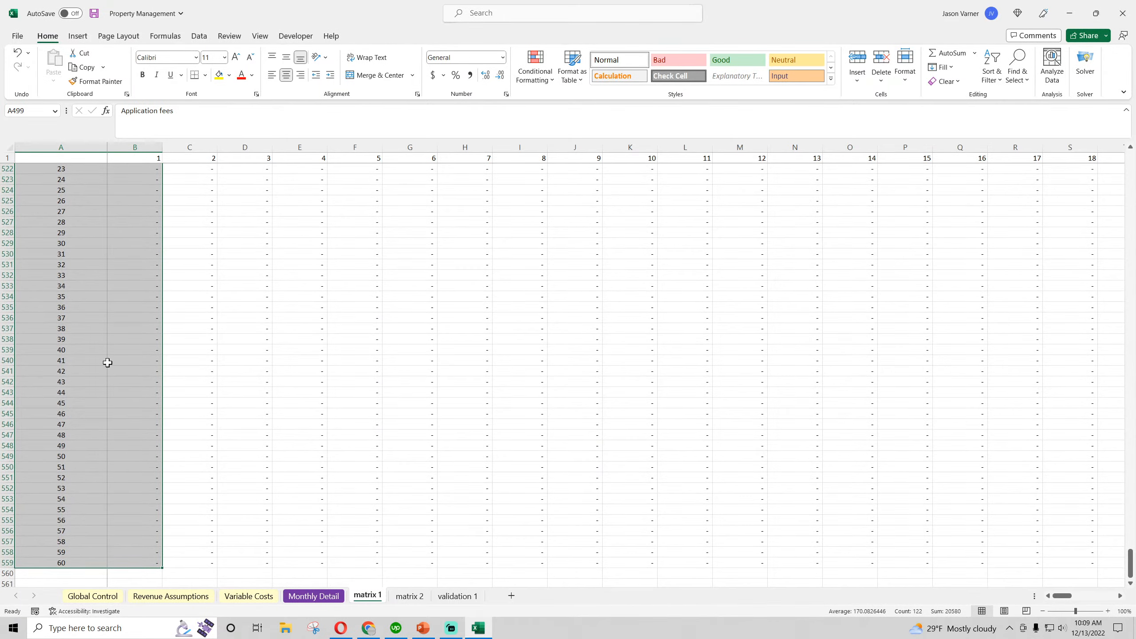
right_click(98, 321)
left_click(108, 303)
scroll(94, 393, "up", 11)
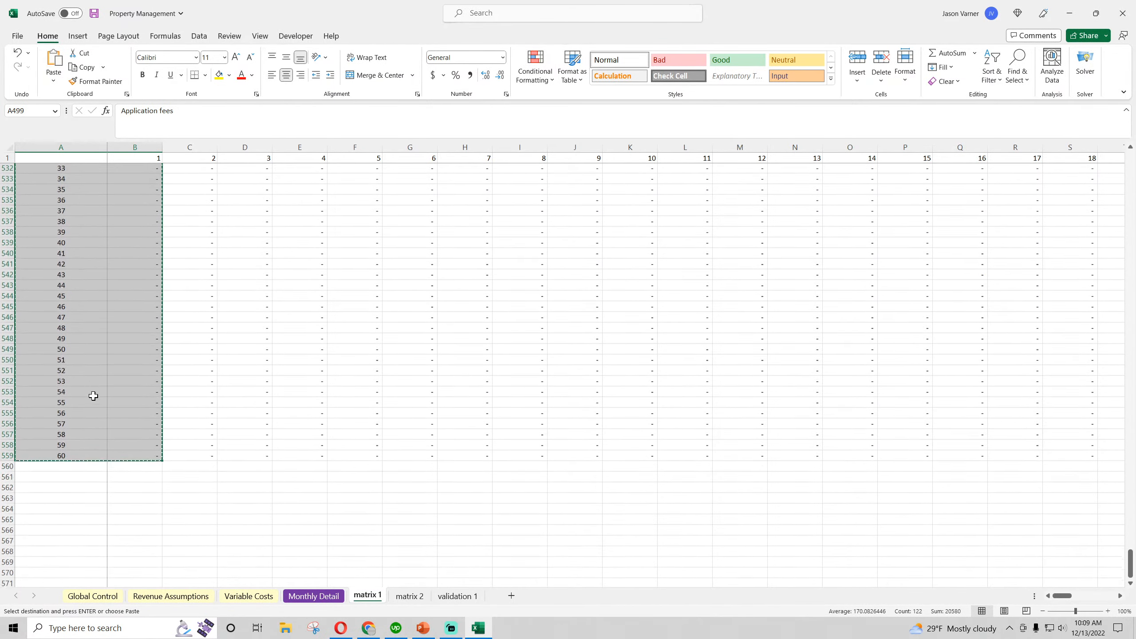
scroll(92, 403, "down", 18)
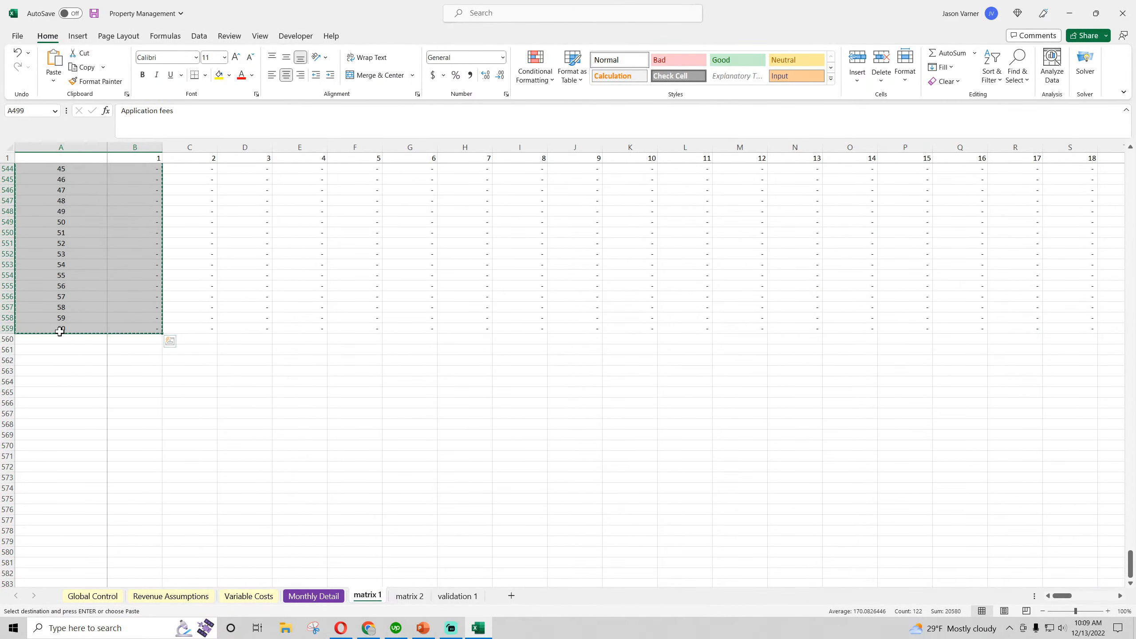
left_click_drag(58, 339, 58, 351)
right_click(58, 361)
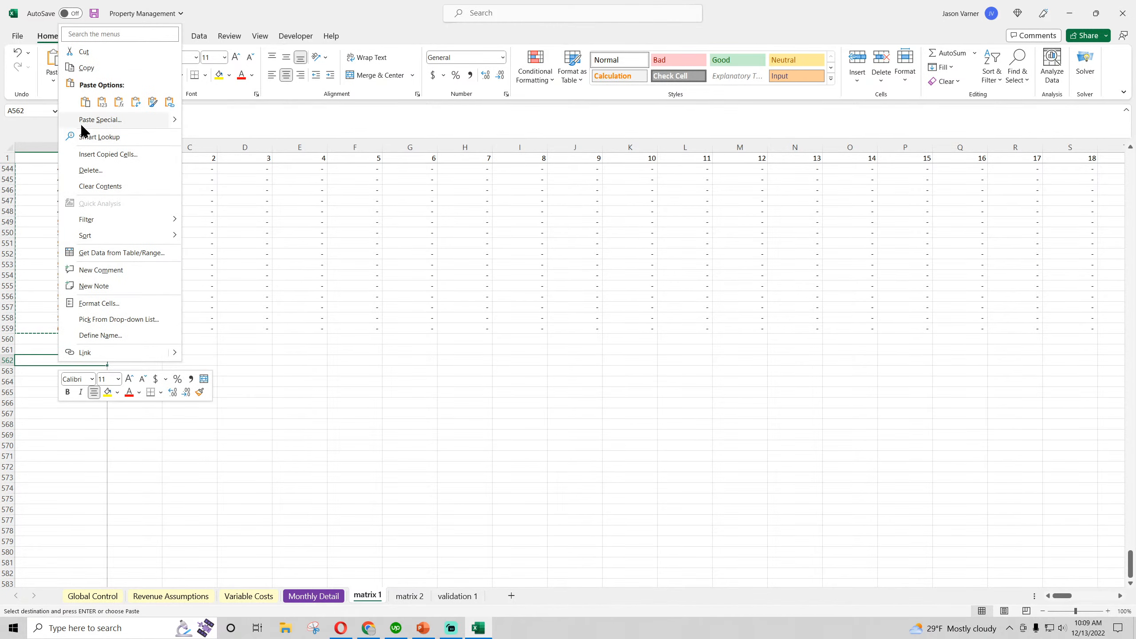
left_click(83, 105)
- Rename the copied block's heading in A562 to Application counts
double_click(80, 360)
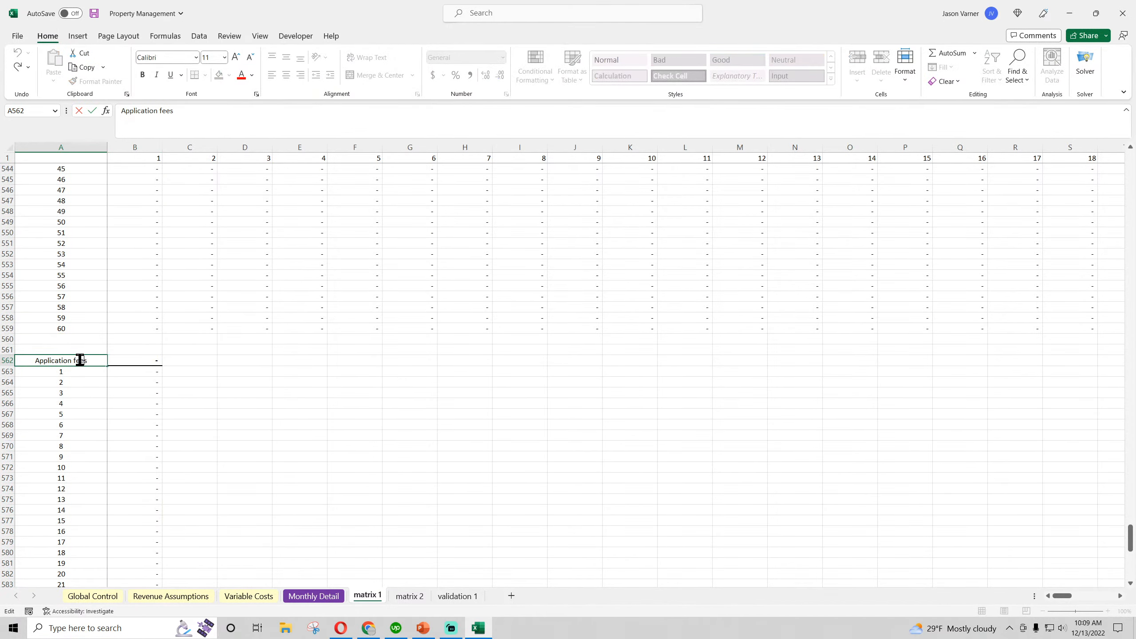
left_click_drag(72, 361, 115, 363)
type("counts")
key("Return")
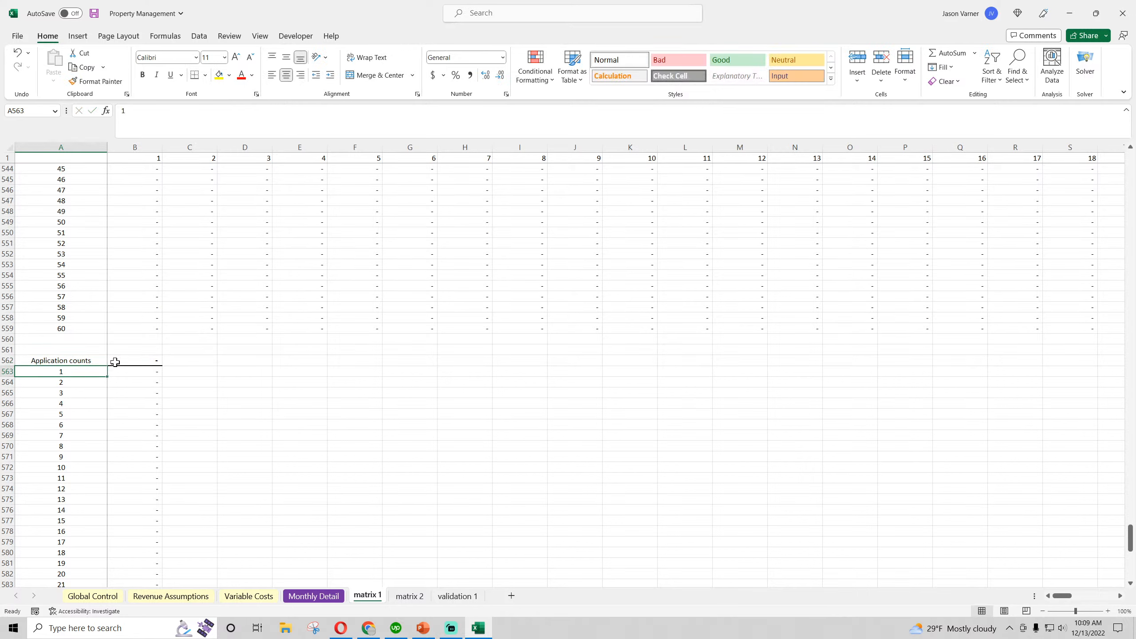
- Check the fee inputs on Revenue Assumptions and remove the initial fee multiplier 'Revenue Assumptions'!$D$34 from the B563 formula on matrix 1
key("Right")
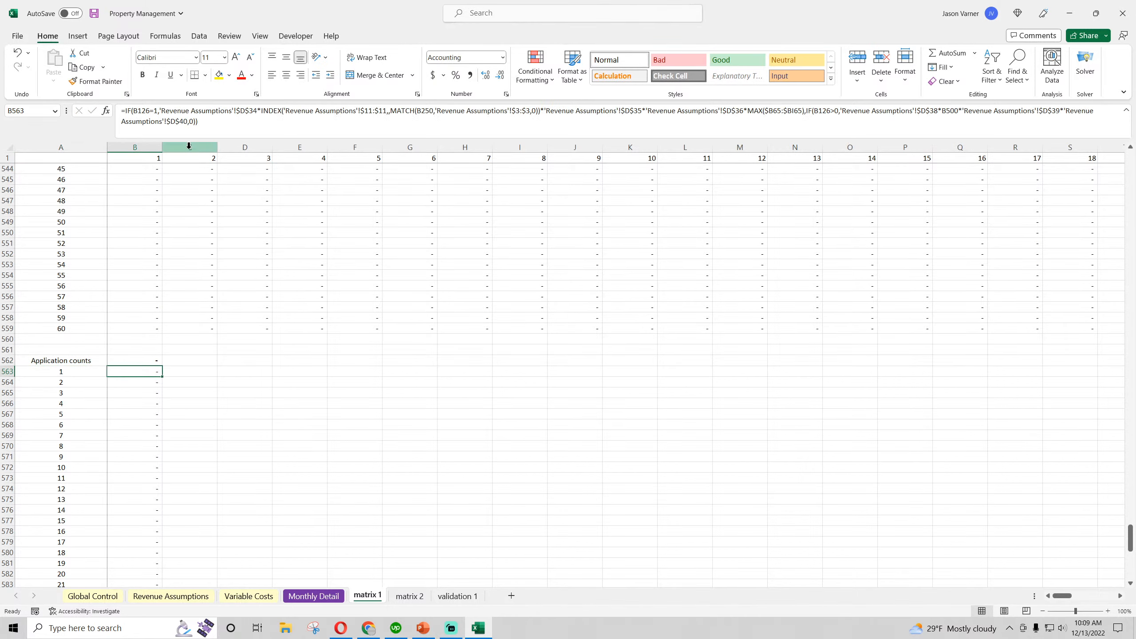
left_click(170, 596)
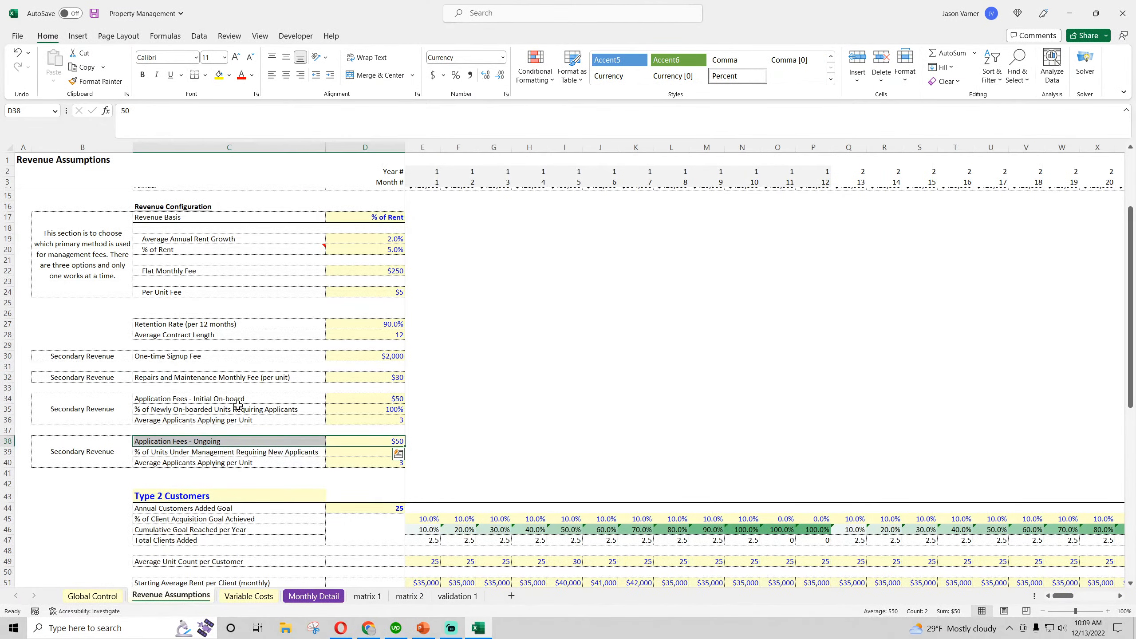
left_click(382, 401)
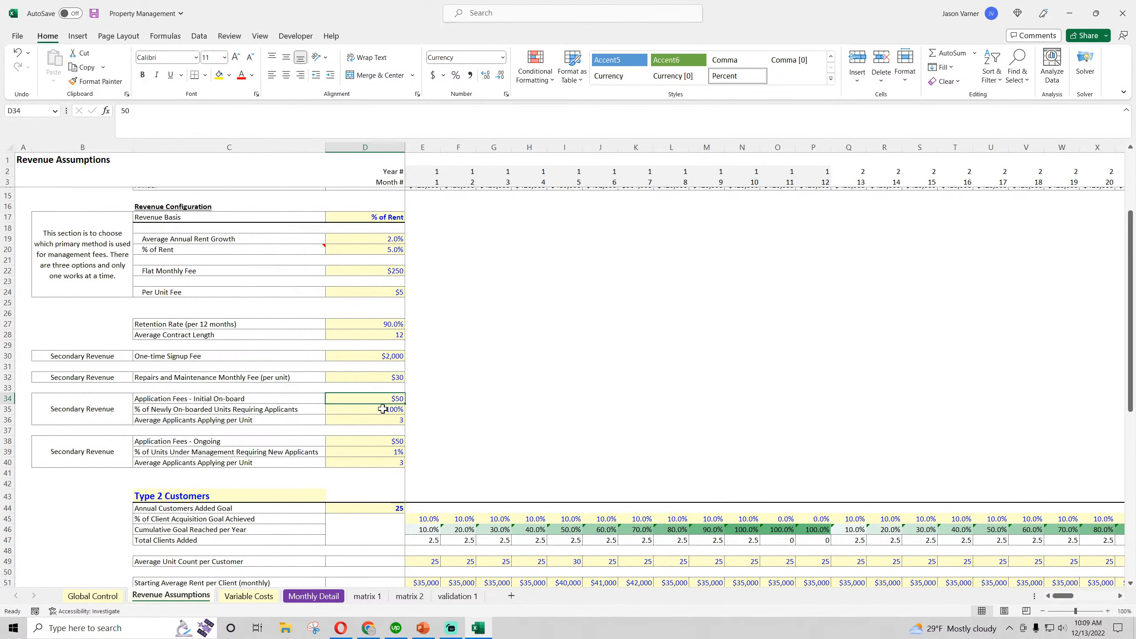
left_click(376, 442)
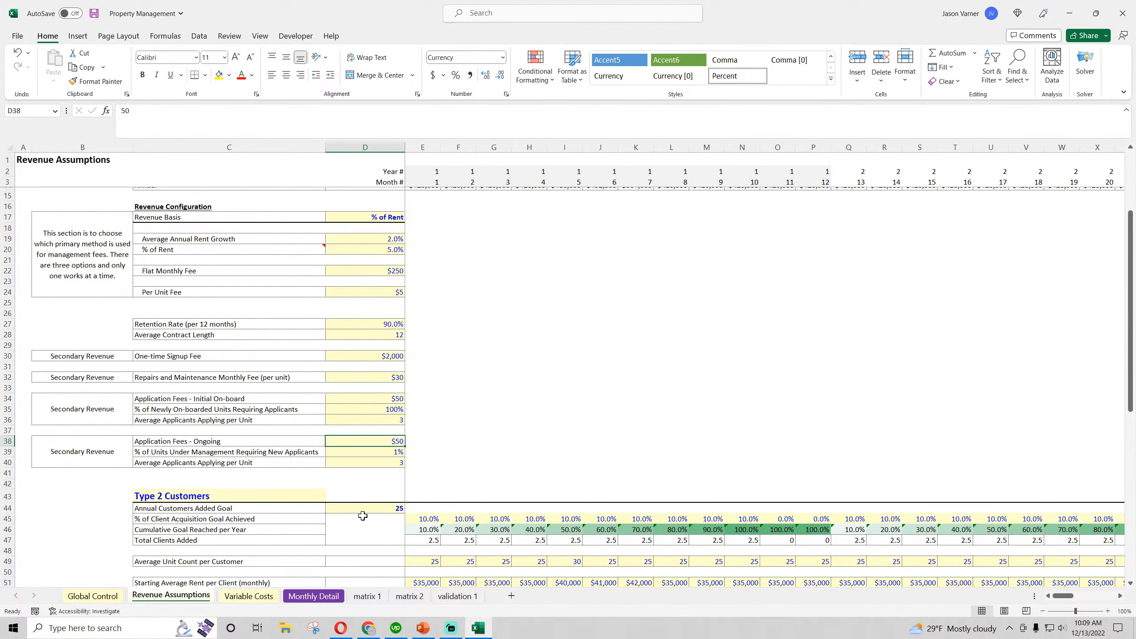
left_click(367, 597)
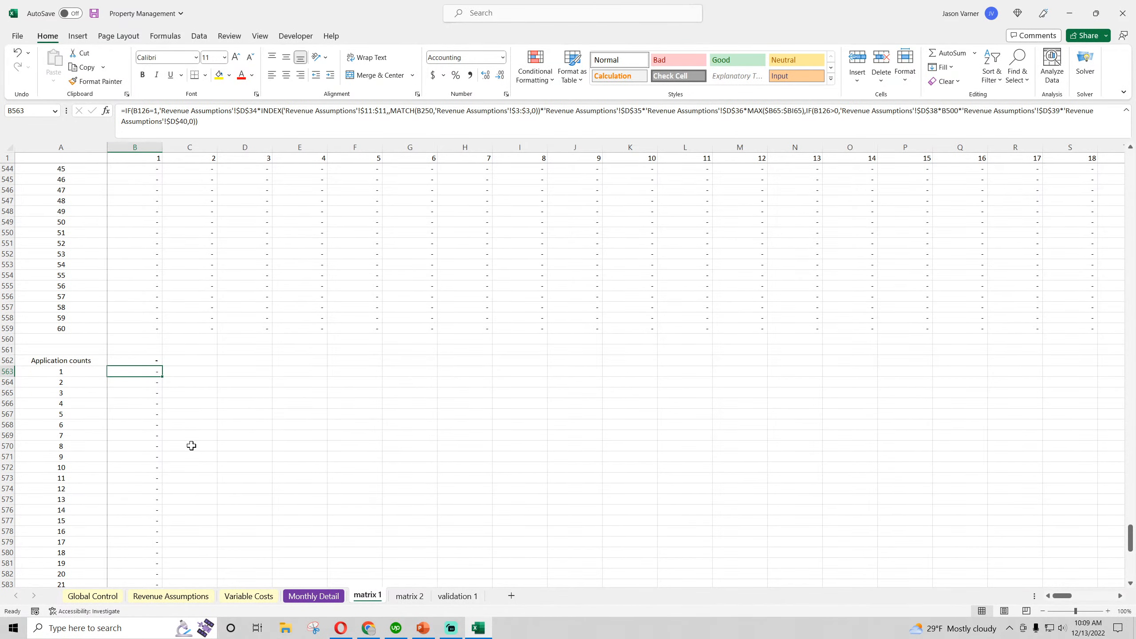
left_click(258, 112)
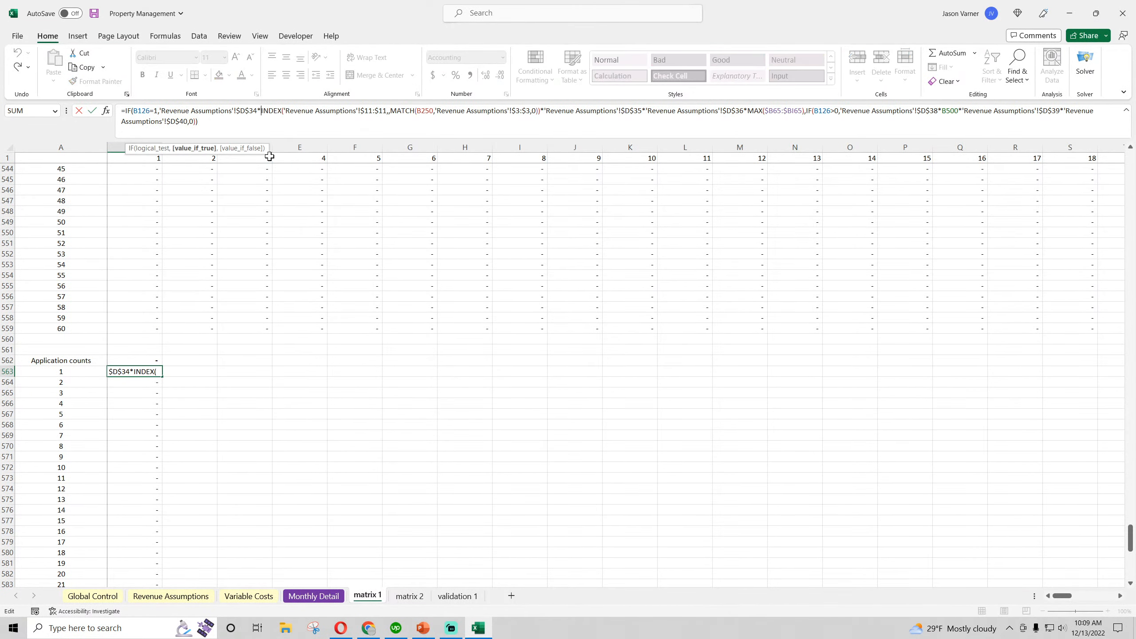
key("BackSpace")
key("BackSpace")
key("BackSpace")
key("BackSpace")
key("BackSpace")
key("BackSpace")
key("BackSpace")
key("BackSpace")
key("BackSpace")
key("BackSpace")
key("BackSpace")
key("BackSpace")
key("BackSpace")
key("BackSpace")
key("BackSpace")
key("BackSpace")
key("BackSpace")
key("BackSpace")
key("BackSpace")
key("BackSpace")
key("BackSpace")
key("BackSpace")
key("BackSpace")
key("BackSpace")
key("BackSpace")
key("BackSpace")
key("BackSpace")
key("BackSpace")
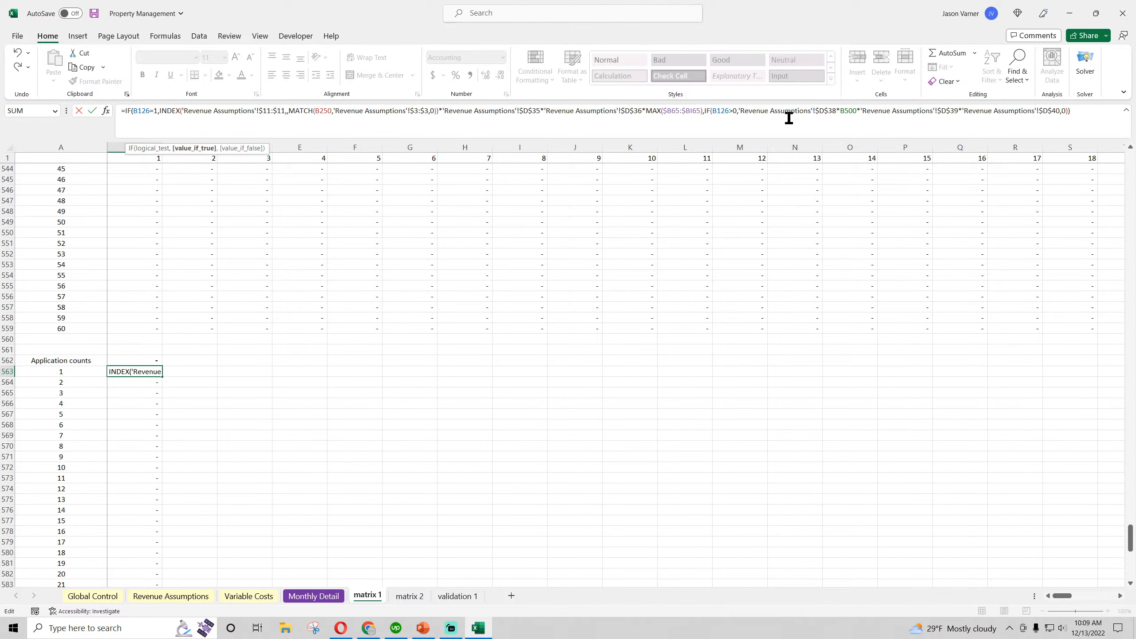
- Remove the ongoing fee multiplier 'Revenue Assumptions'!$D$38 from the B563 formula and commit it
left_click(843, 110)
key("BackSpace")
key("BackSpace")
key("BackSpace")
key("BackSpace")
key("BackSpace")
key("BackSpace")
key("BackSpace")
key("BackSpace")
key("BackSpace")
key("BackSpace")
key("BackSpace")
key("BackSpace")
key("BackSpace")
key("BackSpace")
key("BackSpace")
key("BackSpace")
key("BackSpace")
key("BackSpace")
key("BackSpace")
key("BackSpace")
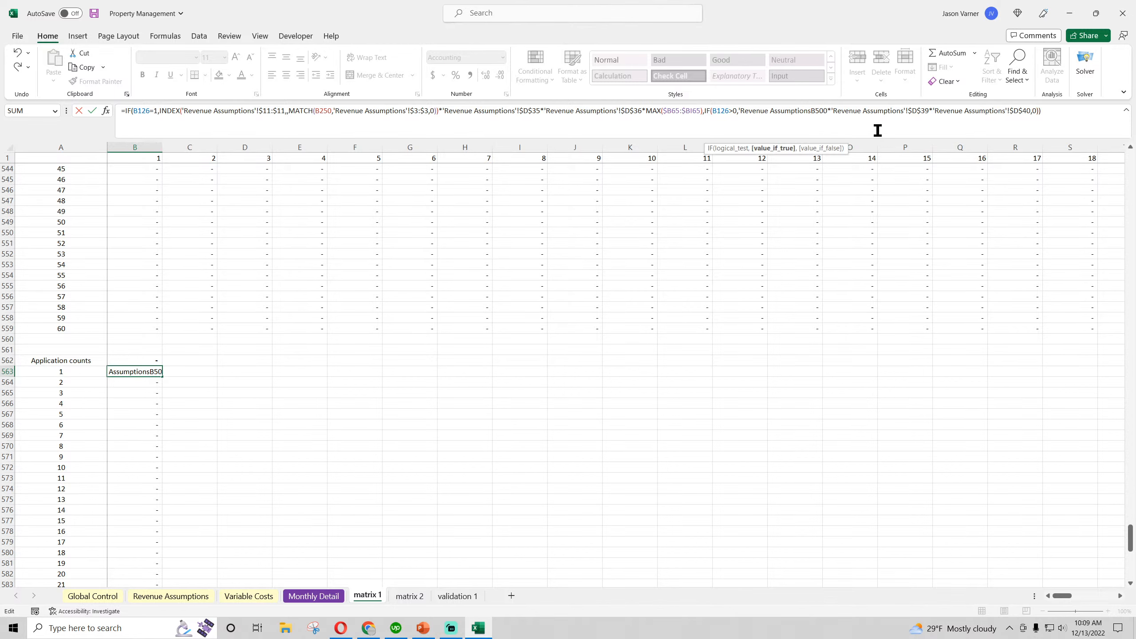
key("BackSpace")
key("BackSpace")
key("BackSpace")
key("Return")
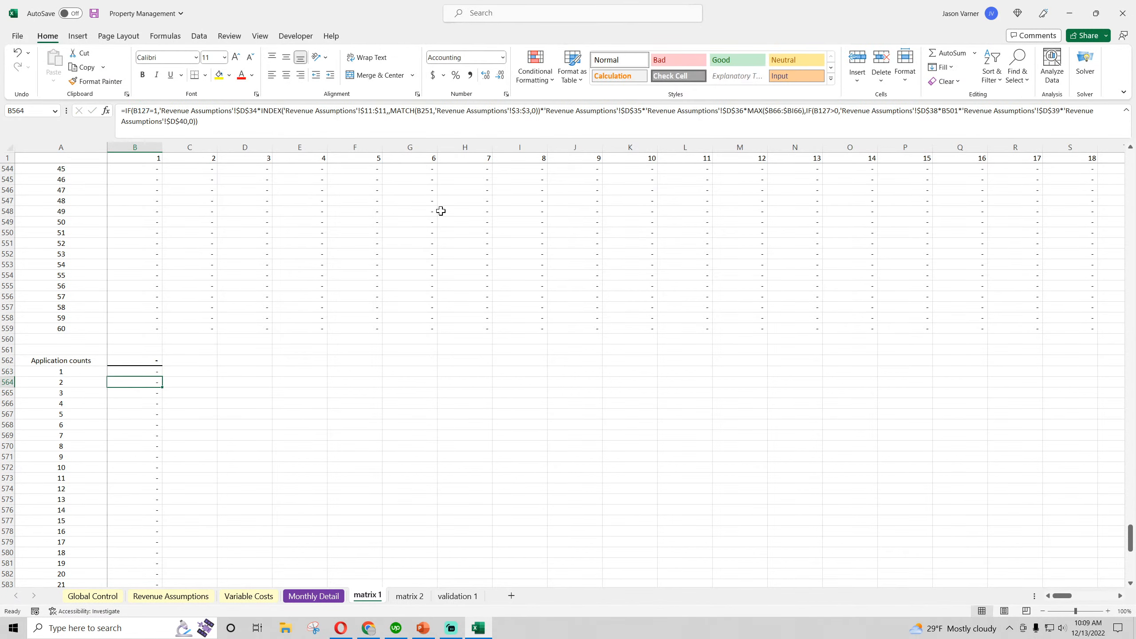
- Try to fill the B563 application count formula across and down through H571
left_click(157, 371)
left_click_drag(162, 377, 497, 462)
left_click(162, 374)
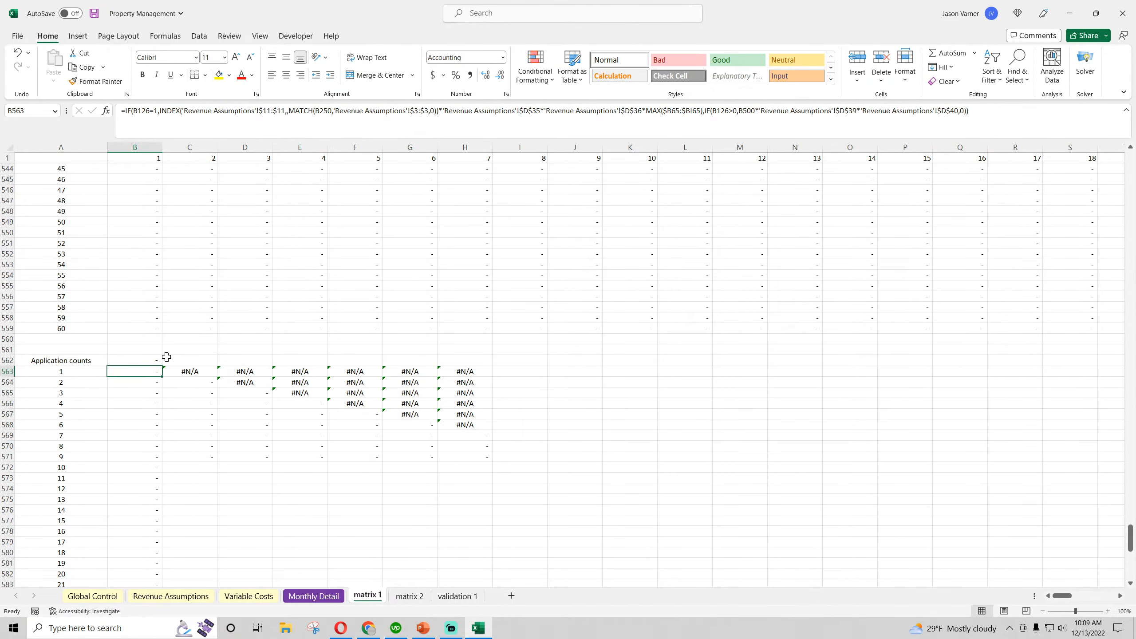
- Replace the B563 formula with the exact formula text from B500, keeping its original cell references
scroll(166, 357, "up", 15)
scroll(166, 357, "up", 7)
left_click(144, 403)
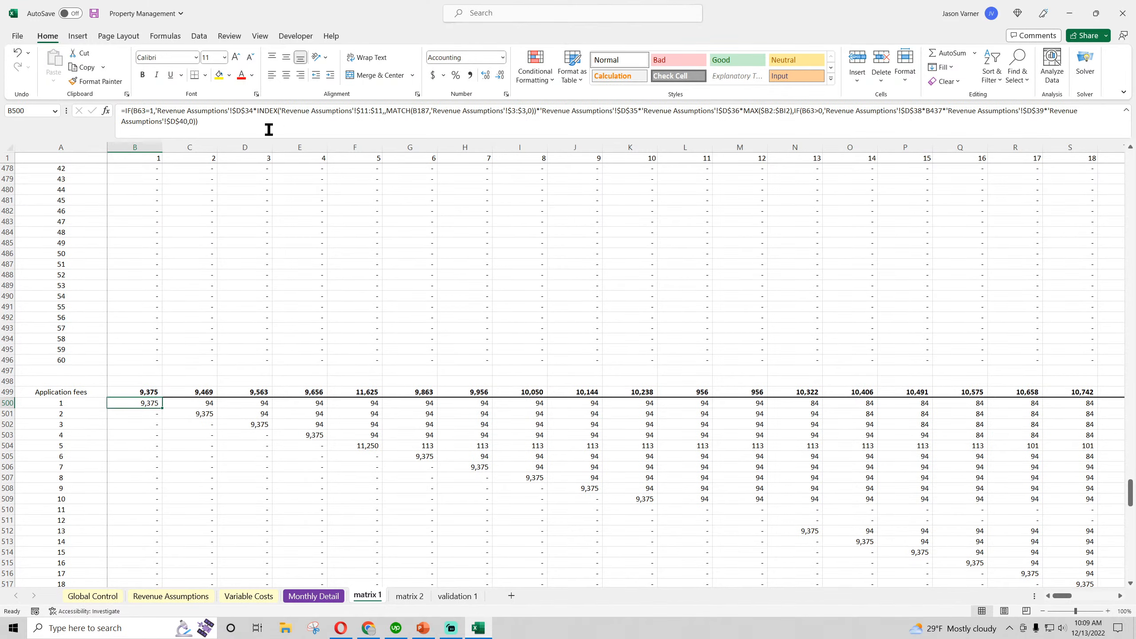
left_click_drag(269, 128, 130, 108)
right_click(130, 109)
left_click(195, 140)
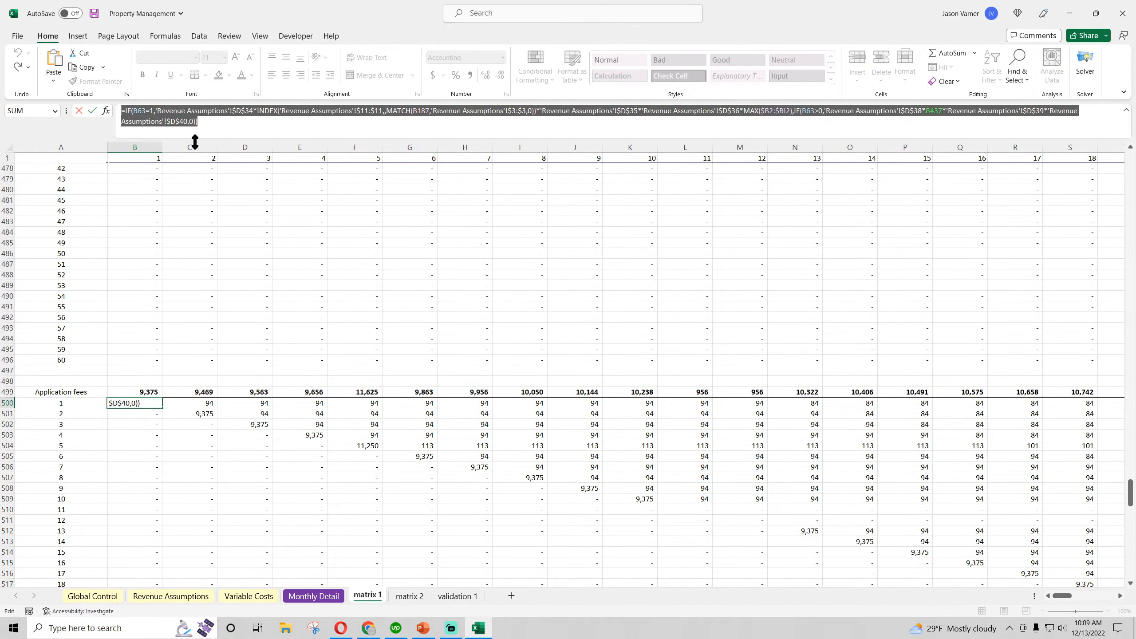
key("Return")
scroll(215, 284, "down", 15)
scroll(211, 286, "down", 7)
left_click(155, 373)
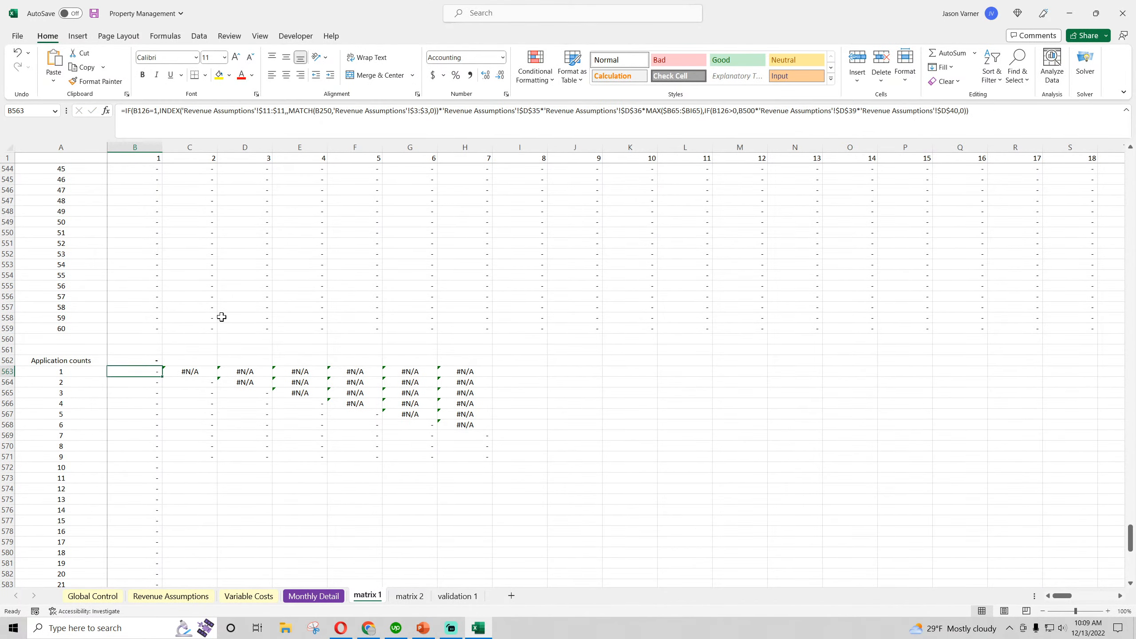
left_click_drag(957, 113, 139, 123)
right_click(156, 112)
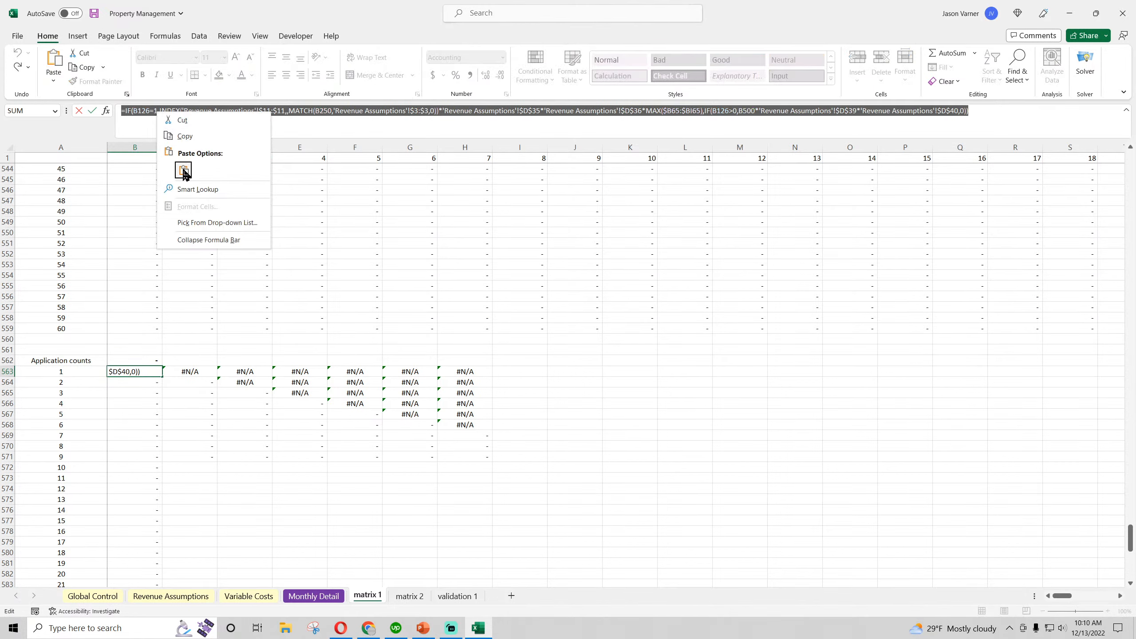
left_click(183, 172)
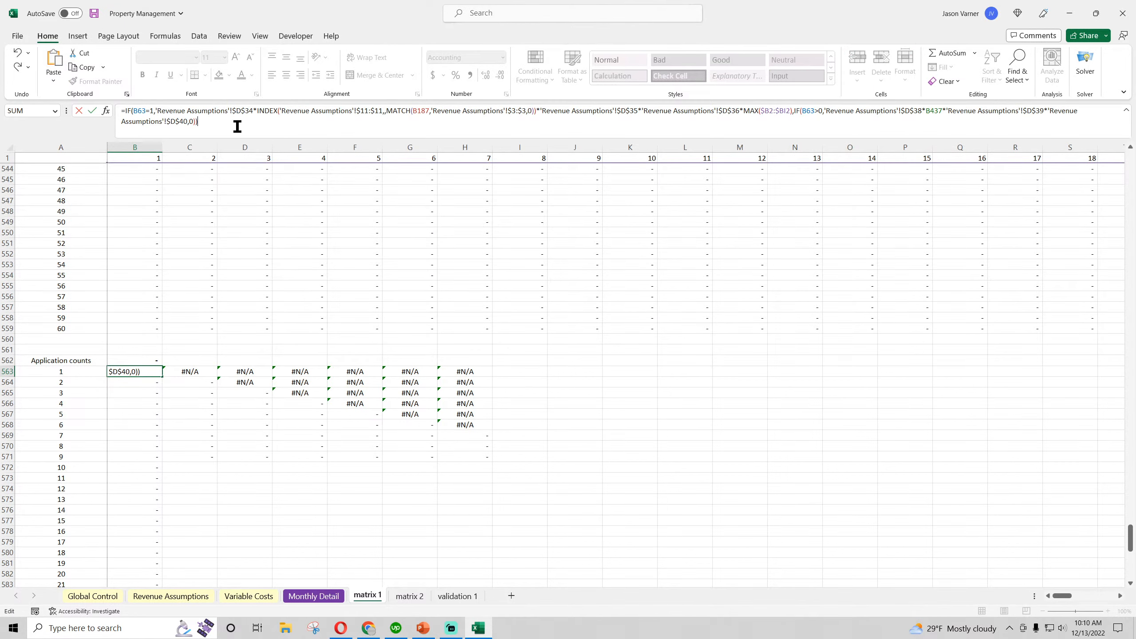
- Delete the initial application fee reference 'Revenue Assumptions'!$D$34 from the pasted B563 formula so the first branch starts with INDEX
left_click(258, 111)
key("BackSpace")
key("BackSpace")
key("BackSpace")
key("BackSpace")
key("BackSpace")
key("BackSpace")
key("BackSpace")
key("BackSpace")
key("BackSpace")
key("BackSpace")
key("BackSpace")
key("BackSpace")
key("BackSpace")
key("BackSpace")
key("BackSpace")
key("BackSpace")
key("BackSpace")
key("BackSpace")
key("BackSpace")
key("BackSpace")
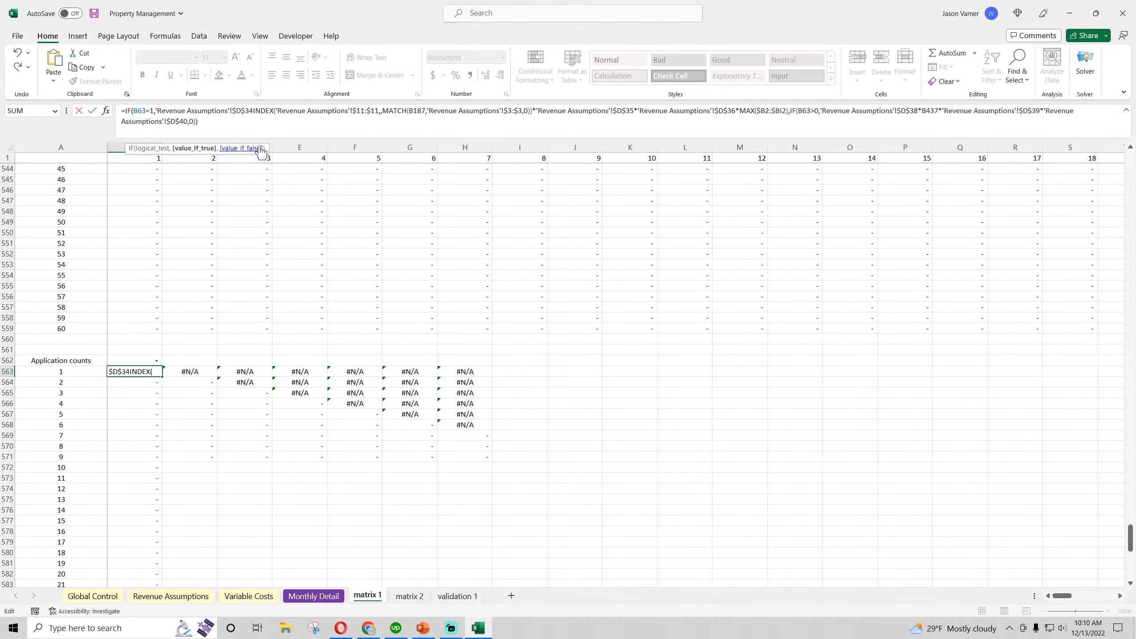
key("BackSpace")
key("BackSpace")
key("BackSpace")
key("BackSpace")
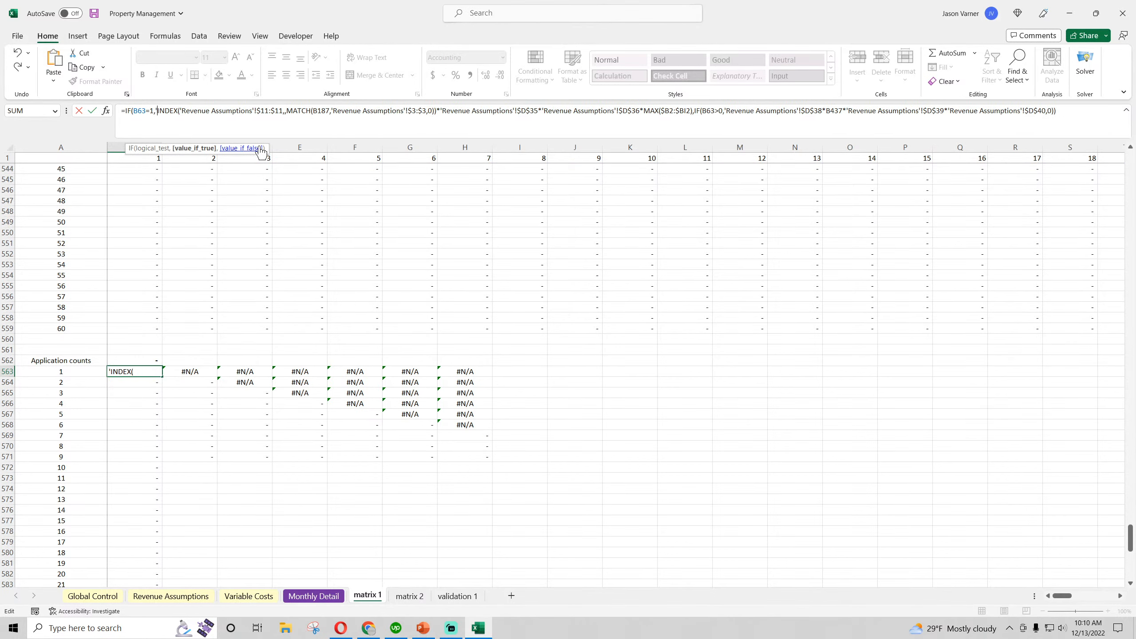
- Delete the ongoing fee reference 'Revenue Assumptions'!$D$38 from B563 so the second branch starts with B437, and commit the formula
left_click(824, 110)
key("BackSpace")
key("BackSpace")
key("BackSpace")
key("BackSpace")
key("BackSpace")
key("BackSpace")
key("BackSpace")
key("BackSpace")
key("BackSpace")
key("BackSpace")
key("BackSpace")
key("BackSpace")
key("BackSpace")
key("BackSpace")
key("BackSpace")
key("BackSpace")
key("BackSpace")
key("BackSpace")
key("BackSpace")
key("BackSpace")
key("BackSpace")
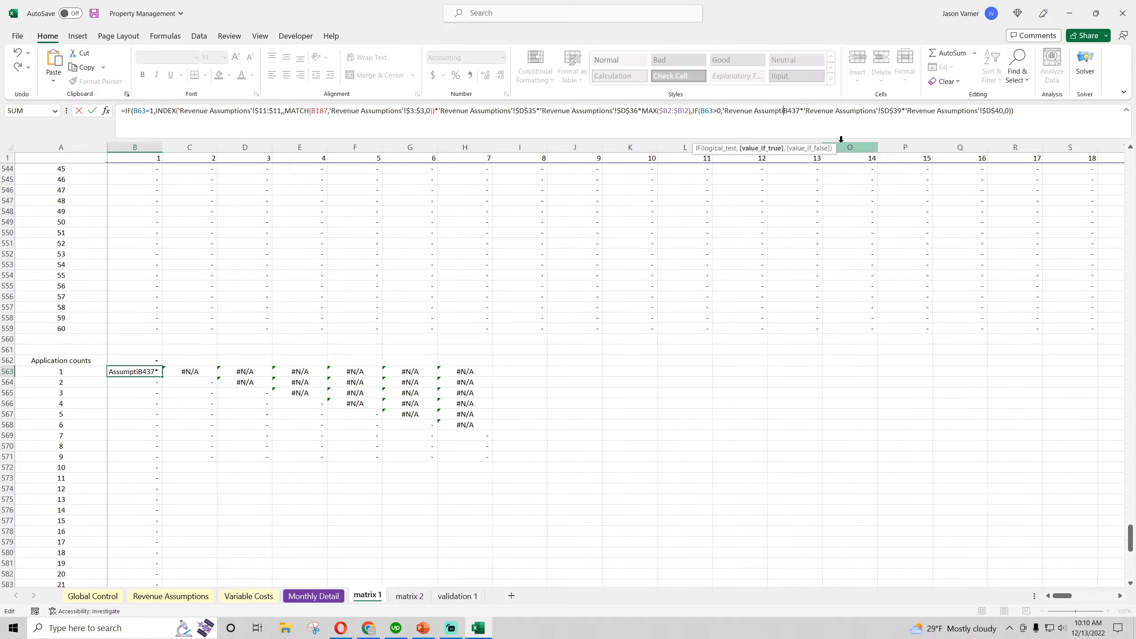
key("BackSpace")
key("Return")
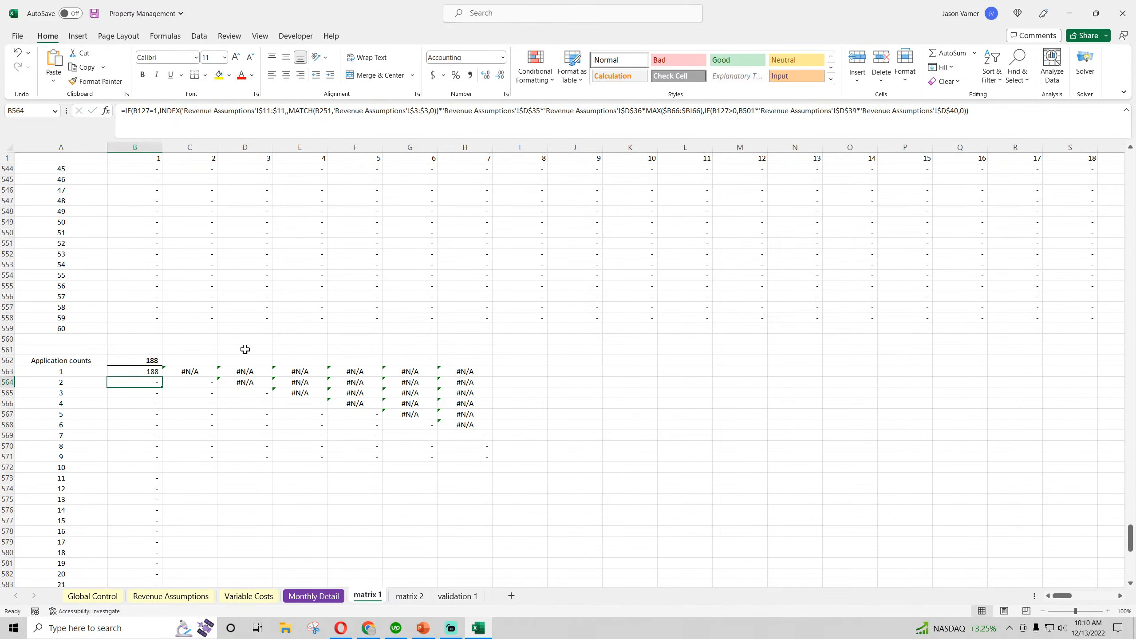
- Fill the B563 application count formula across to column N and down through row 571
left_click(138, 372)
left_click_drag(162, 376, 835, 464)
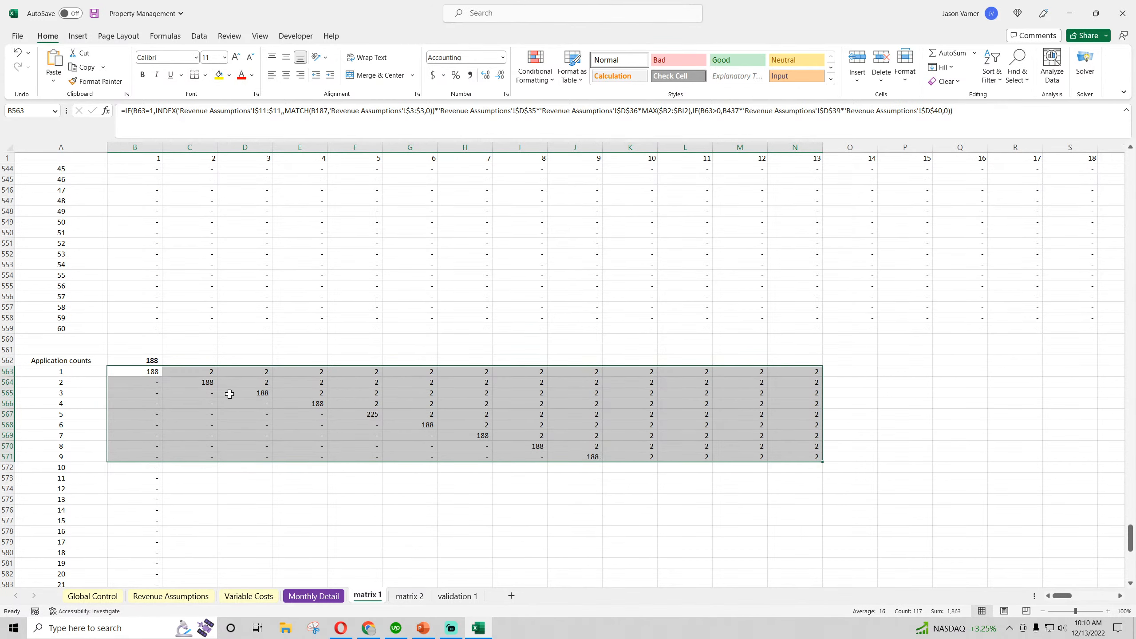
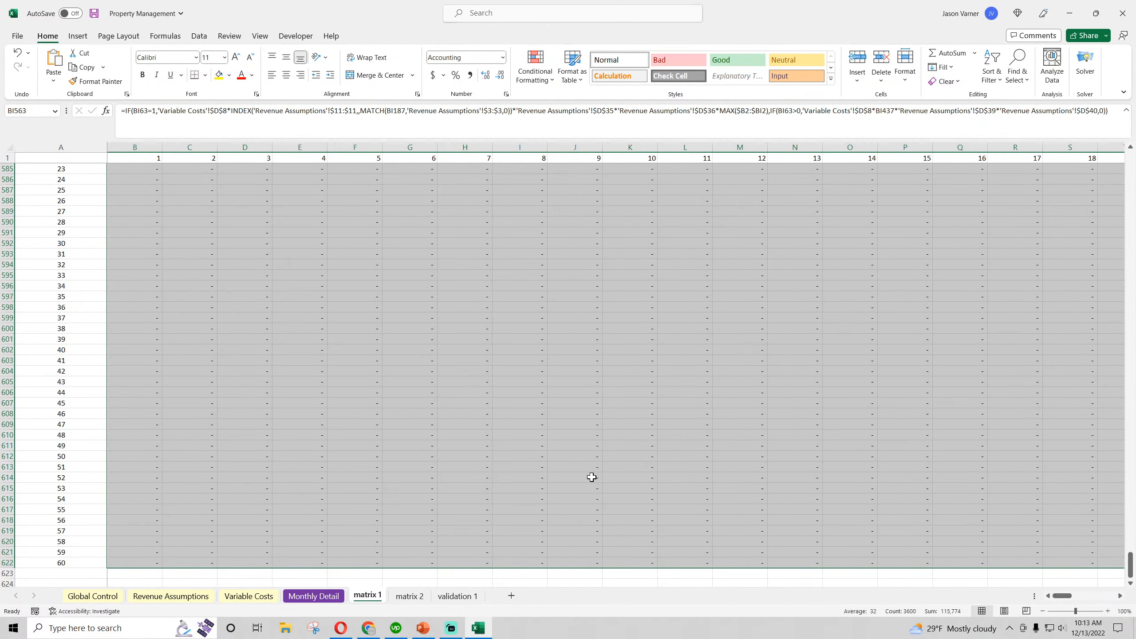
- Save the workbook after checking the application matrix out to month 60, and collapse the expanded formula bar
scroll(591, 477, "up", 11)
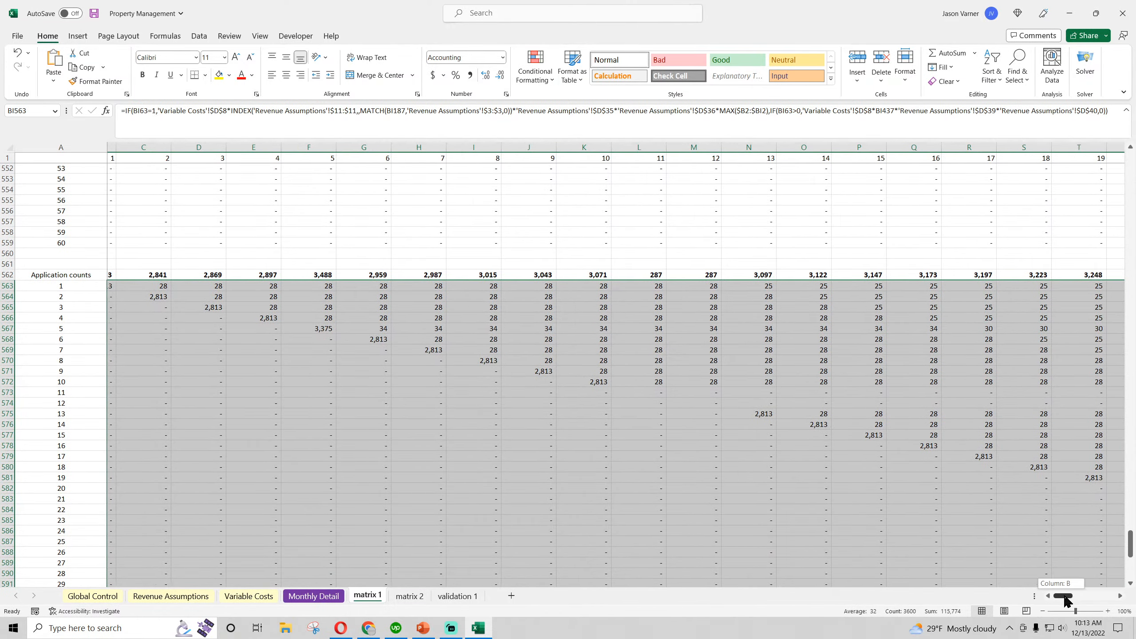
scroll(1029, 555, "down", 7)
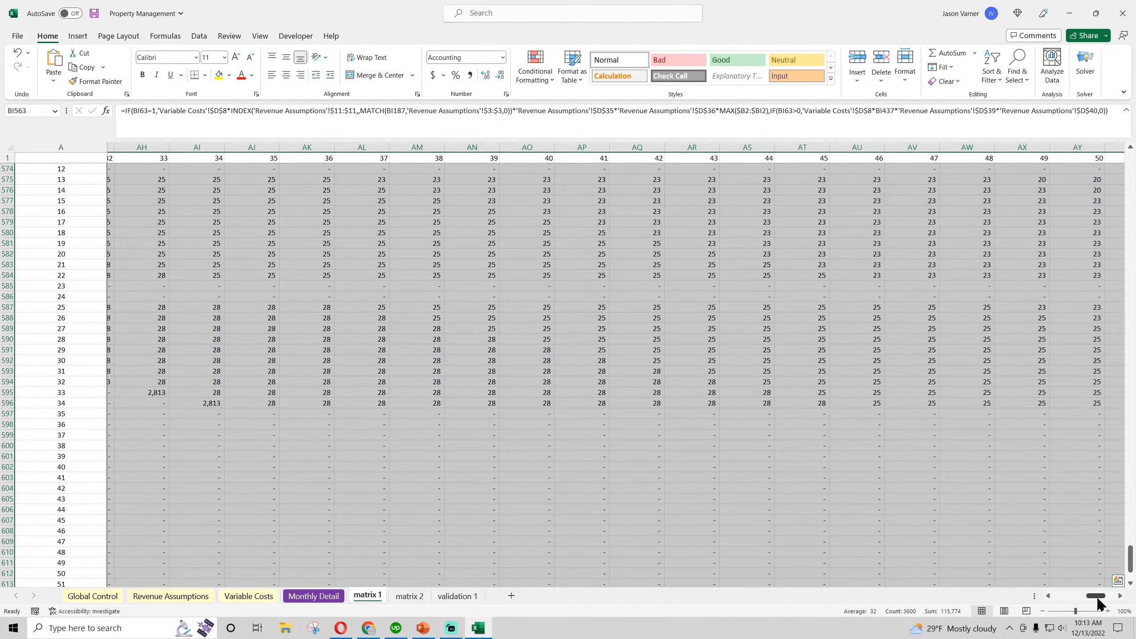
scroll(524, 509, "up", 7)
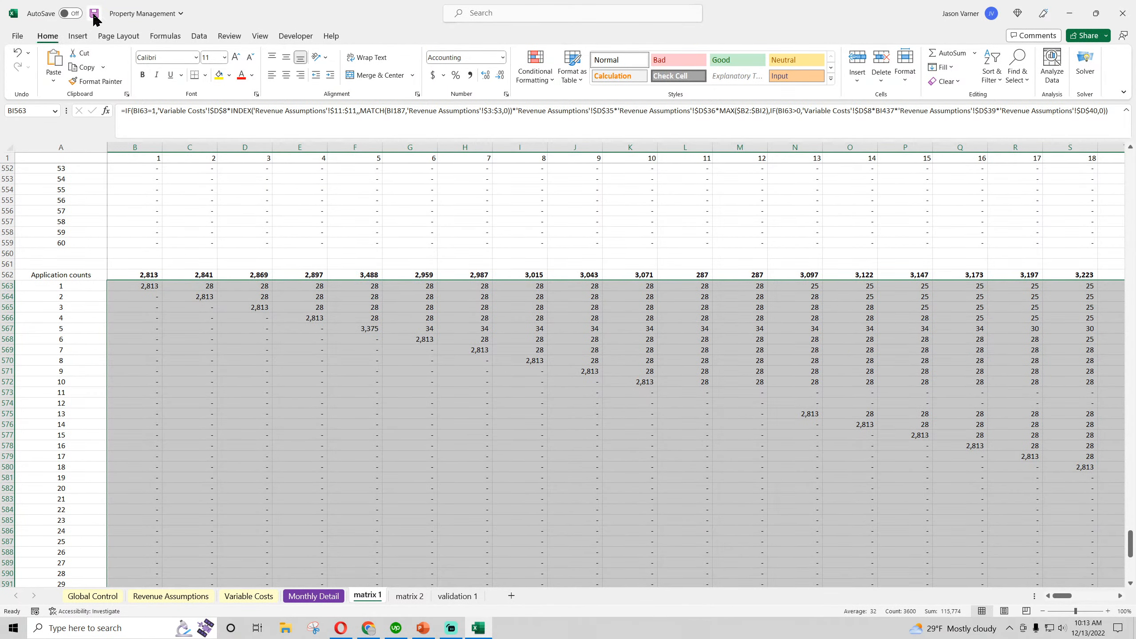
left_click(94, 14)
mouse_move(1062, 599)
left_mouse_down()
mouse_move(1124, 601)
mouse_move(1060, 600)
left_mouse_up()
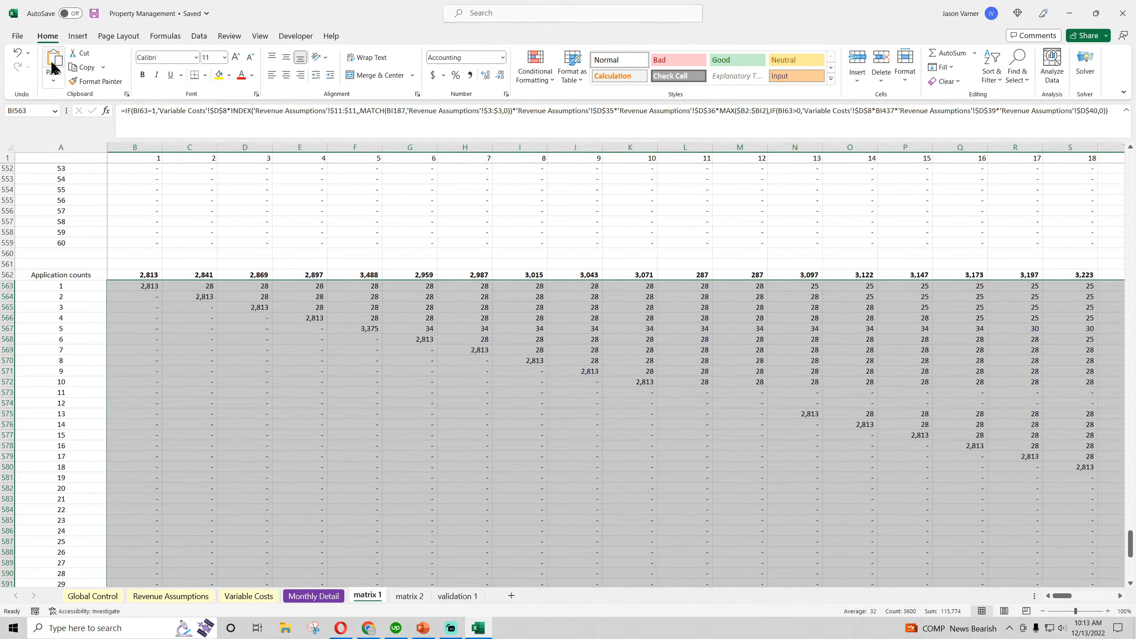
left_click(1127, 111)
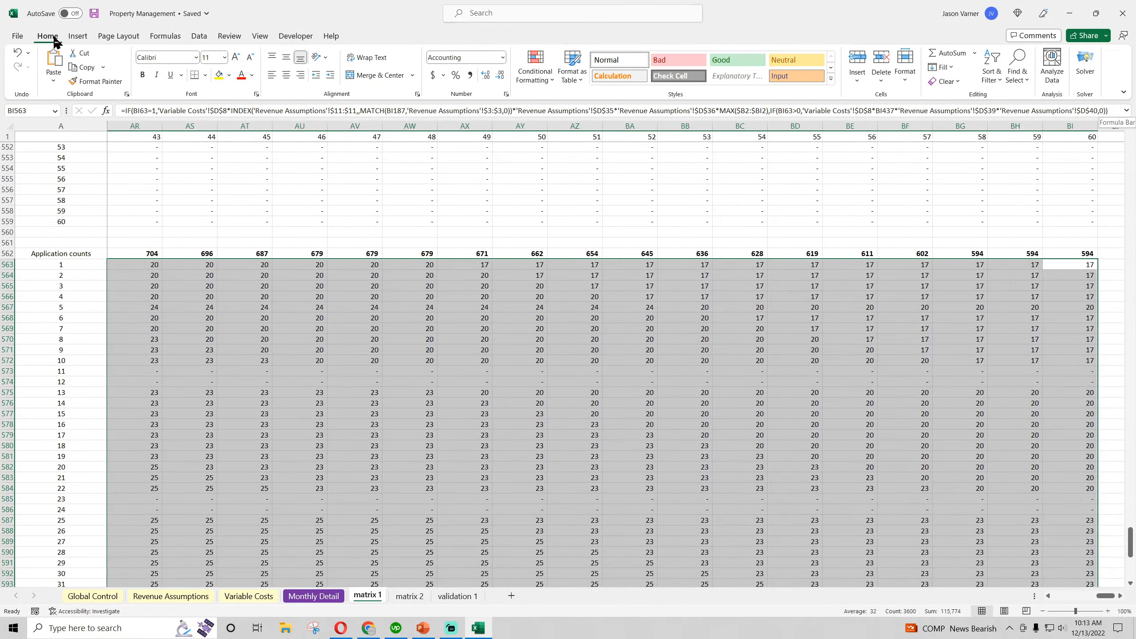
left_click(94, 13)
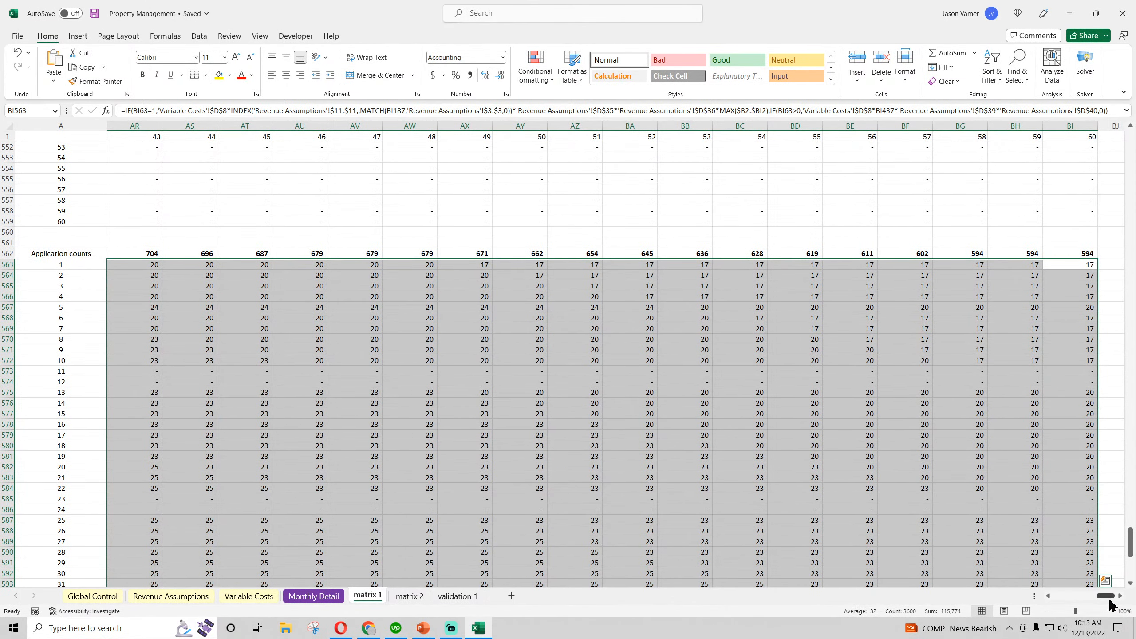
left_click_drag(1106, 596, 1064, 597)
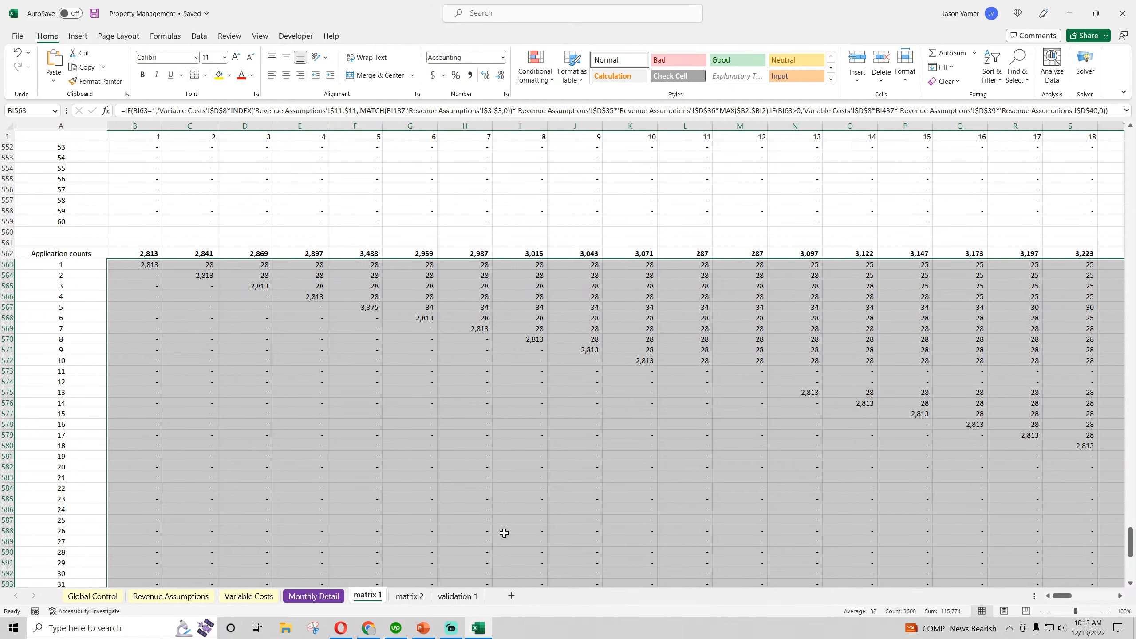
- Rename the matrix label in A562 as "Application costs"
left_click(71, 256)
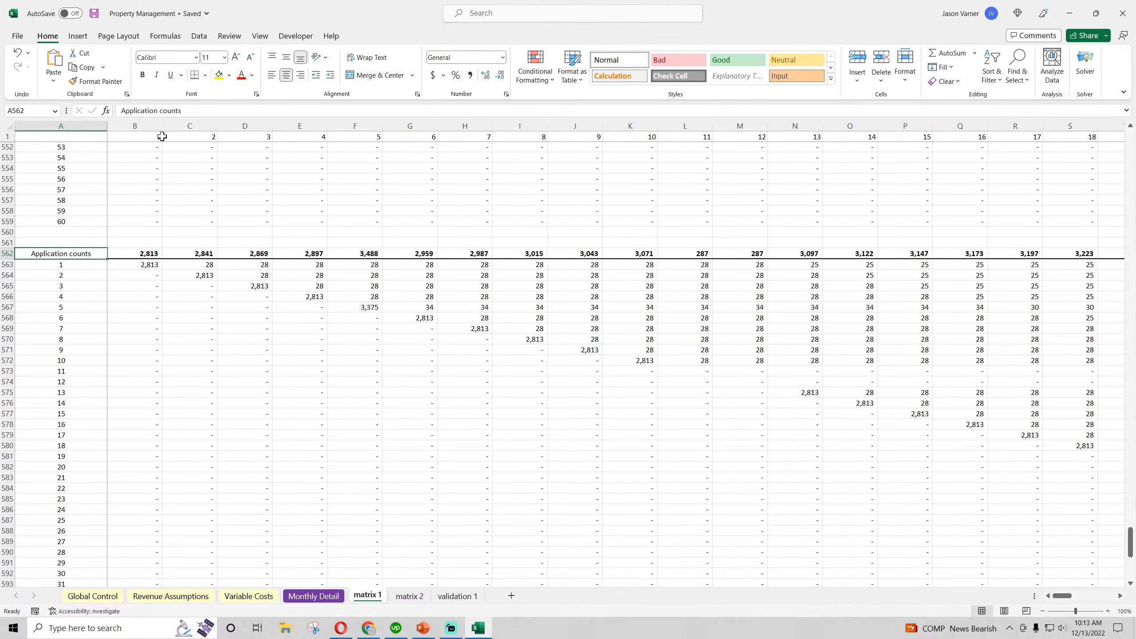
double_click(162, 111)
type("costs")
key("Return")
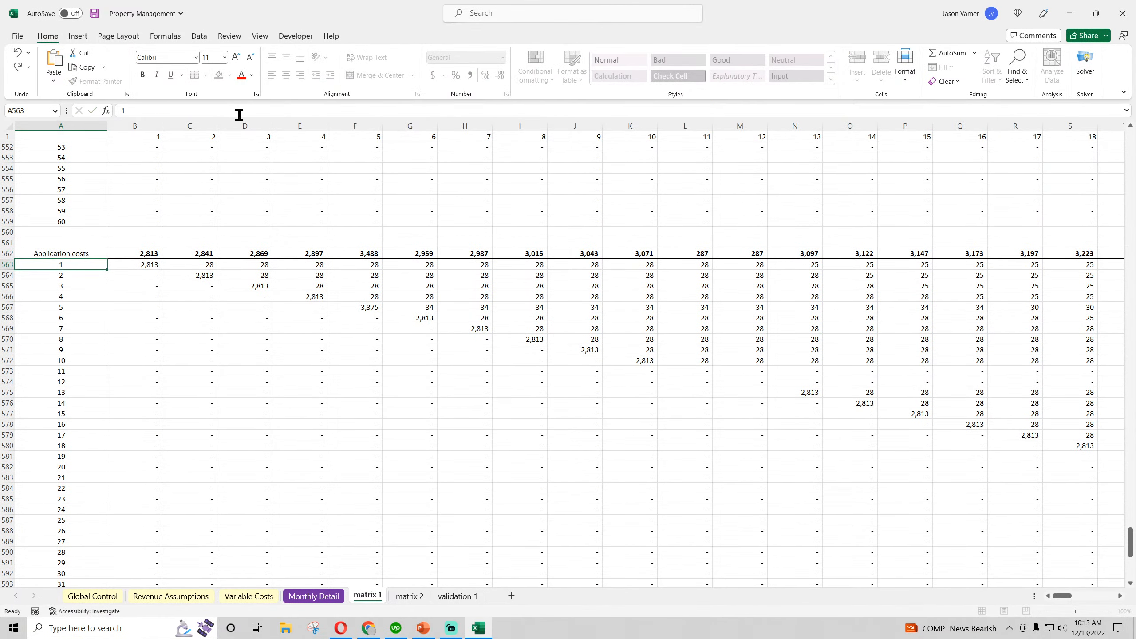
- On Monthly Detail, link the Type 1 application fee cost in E70 to 'matrix 1'!B562 and fill it across through Aug-23
left_click(315, 597)
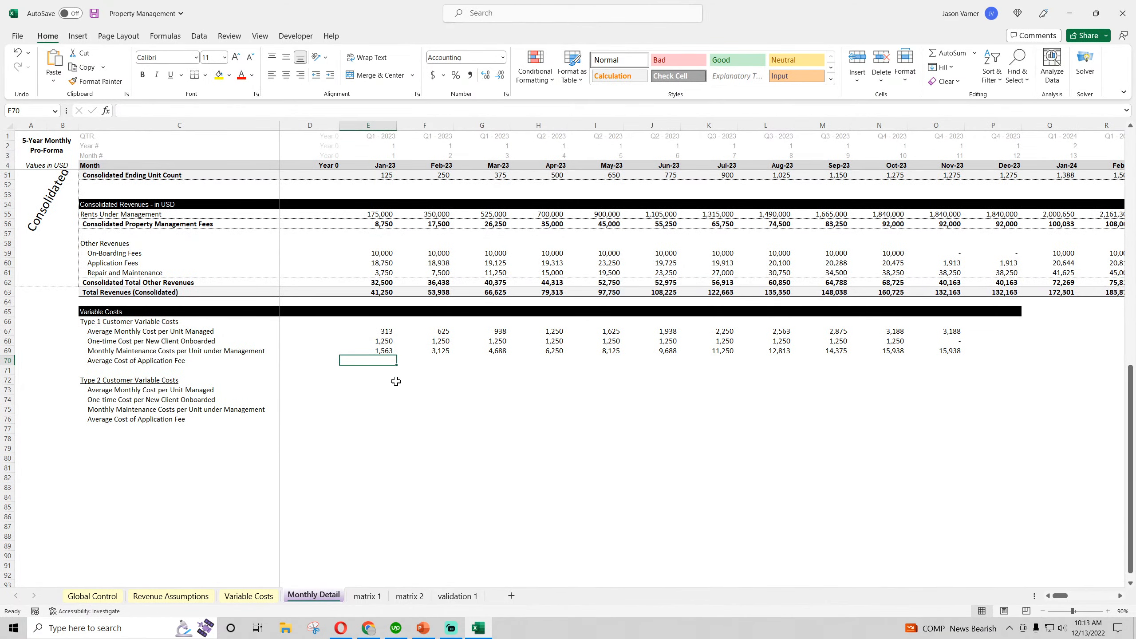
type("=")
left_click(457, 596)
left_click(407, 596)
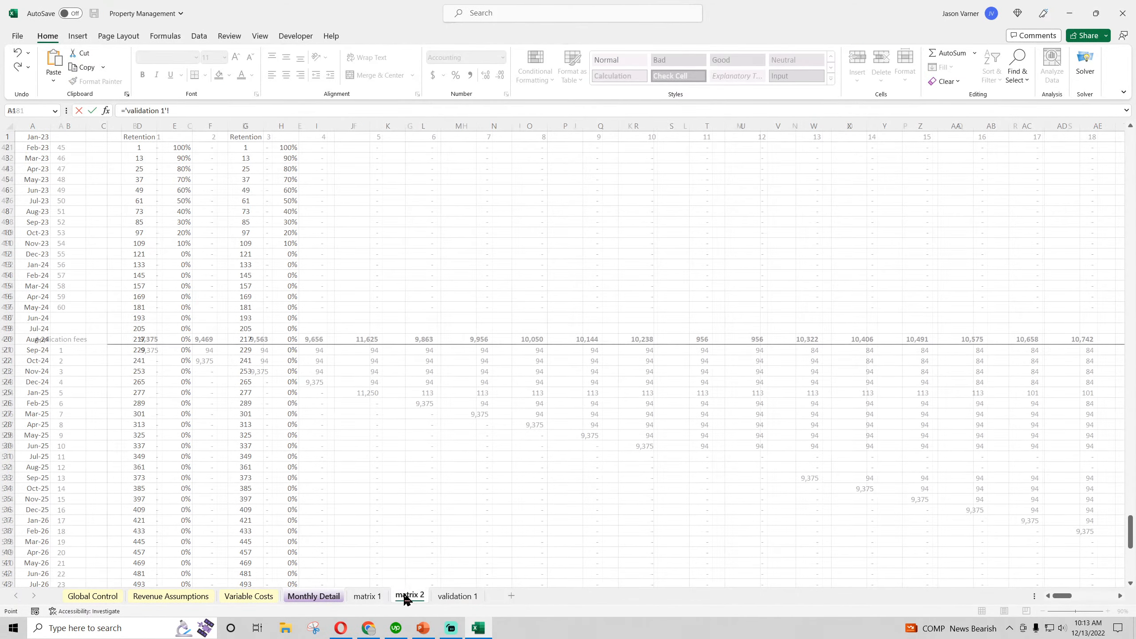
left_click(367, 597)
left_click(152, 253)
key("Return")
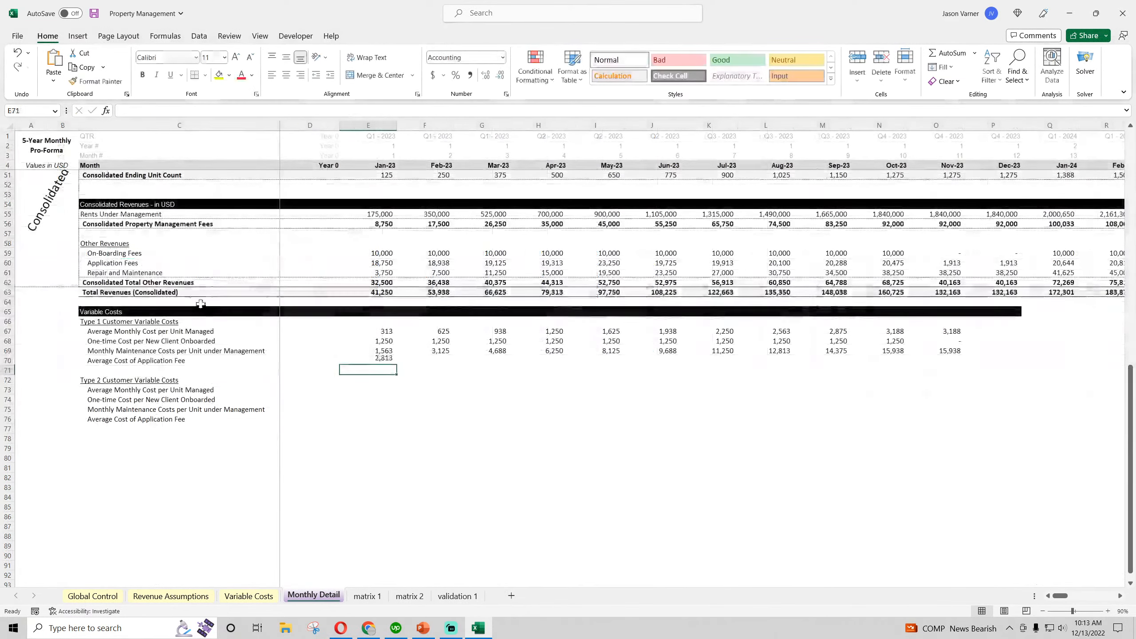
left_click(385, 361)
left_click_drag(398, 365, 779, 363)
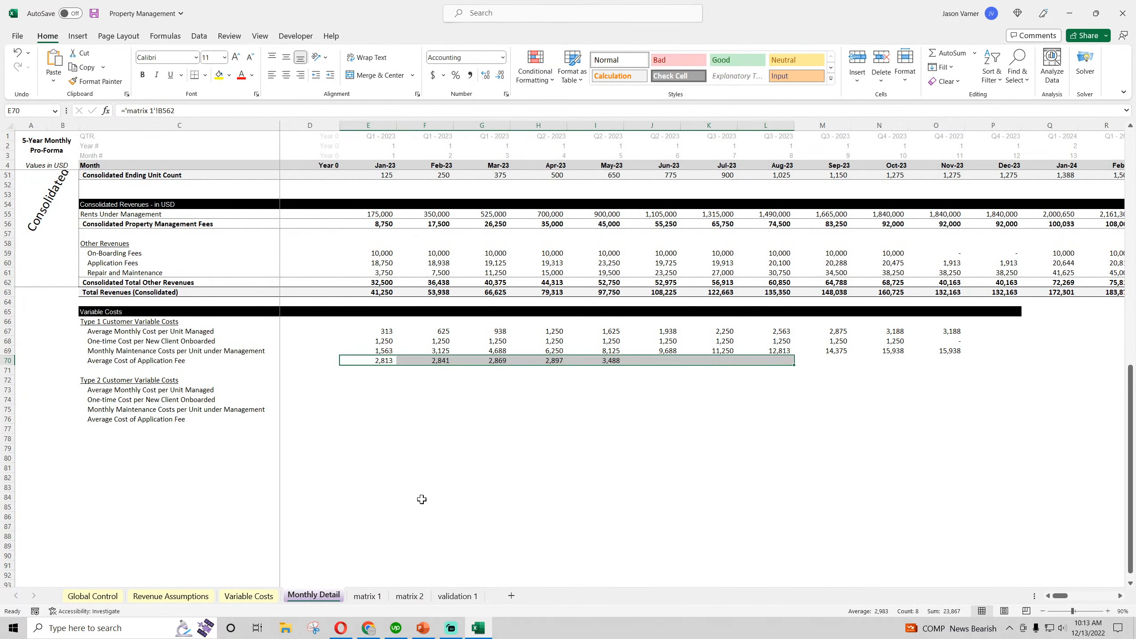
- On Variable Costs, set the Type 1 Average Cost of Application Fee in D8 to $50
left_click(249, 596)
left_click(324, 215)
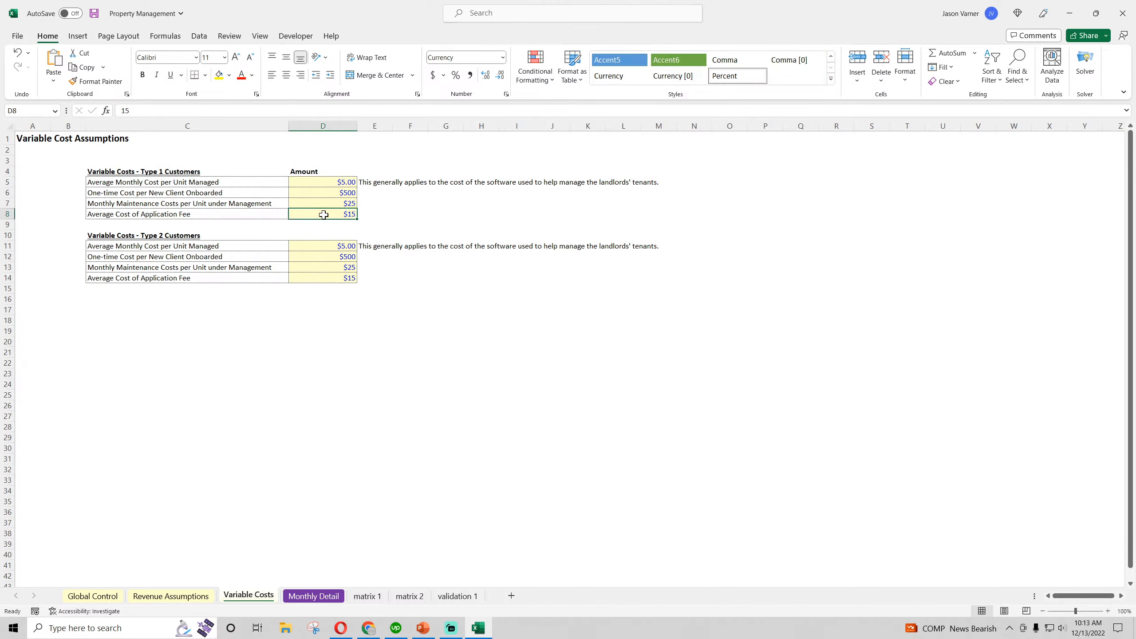
type("50")
key("Return")
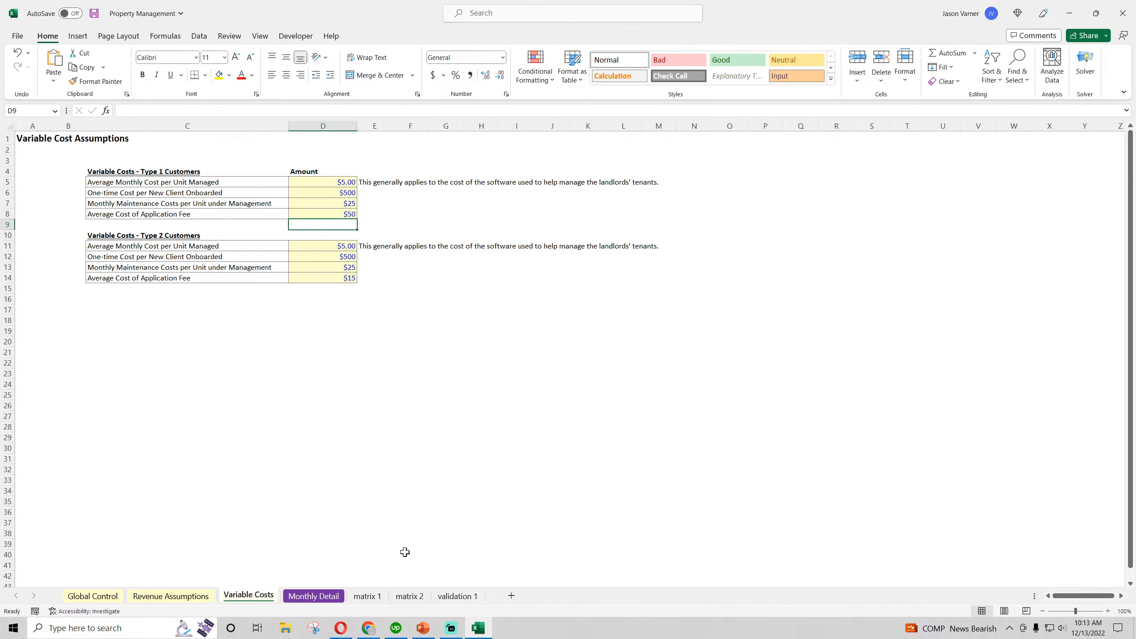
- Compare the Type 1 application fee costs in row 70 of Monthly Detail with the Type 2 application fee revenues in row 40
left_click(314, 596)
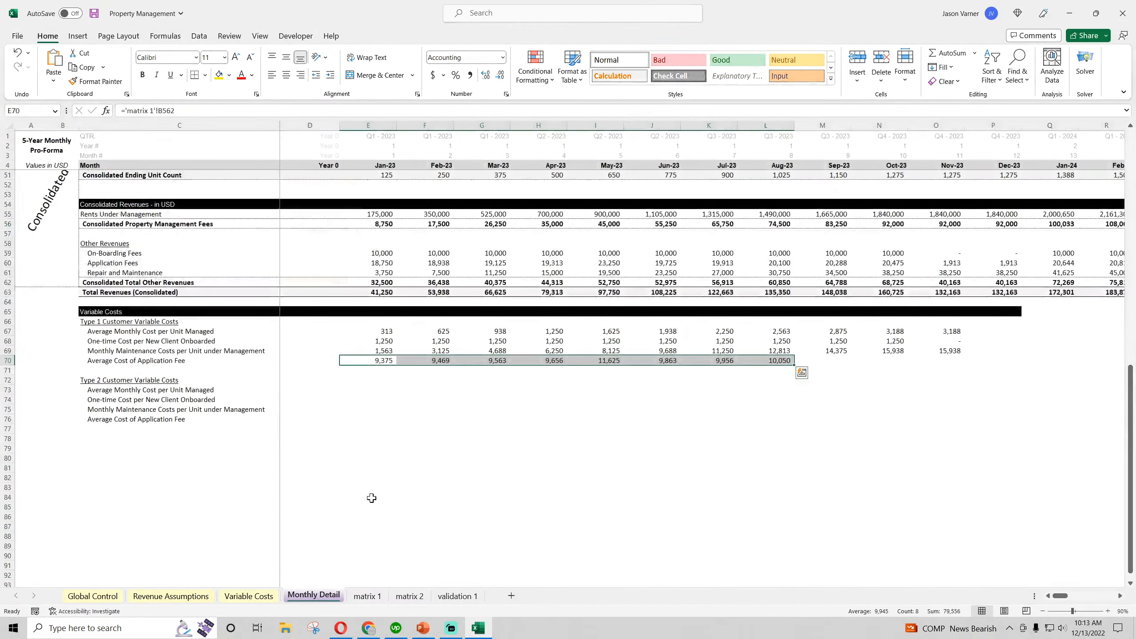
left_click(379, 361)
scroll(414, 438, "up", 7)
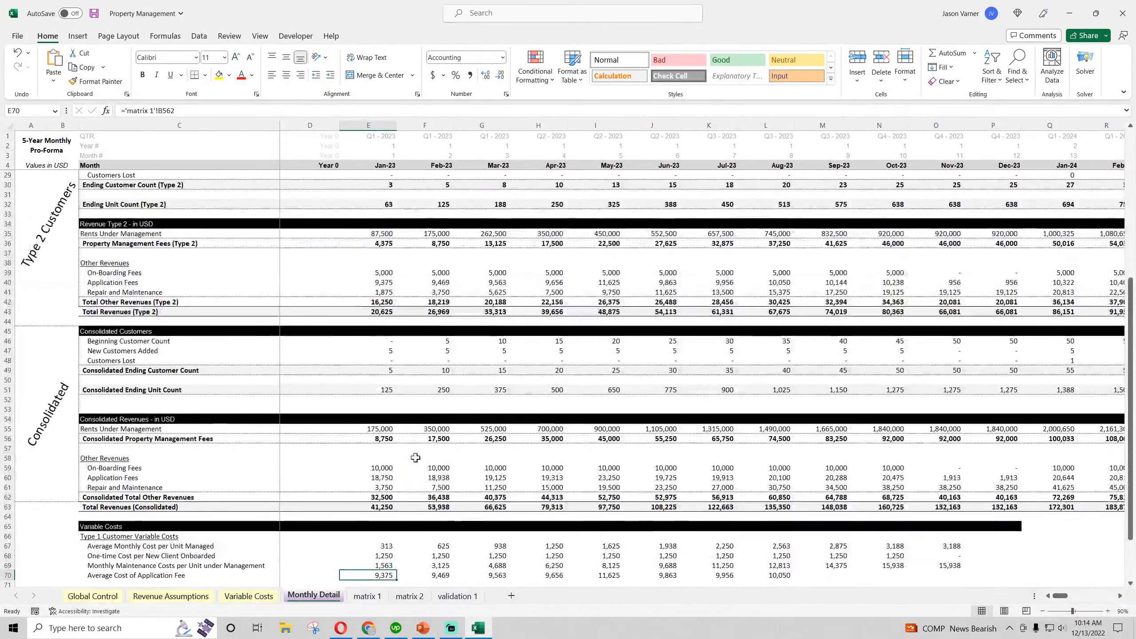
left_click(382, 283)
left_click(446, 284)
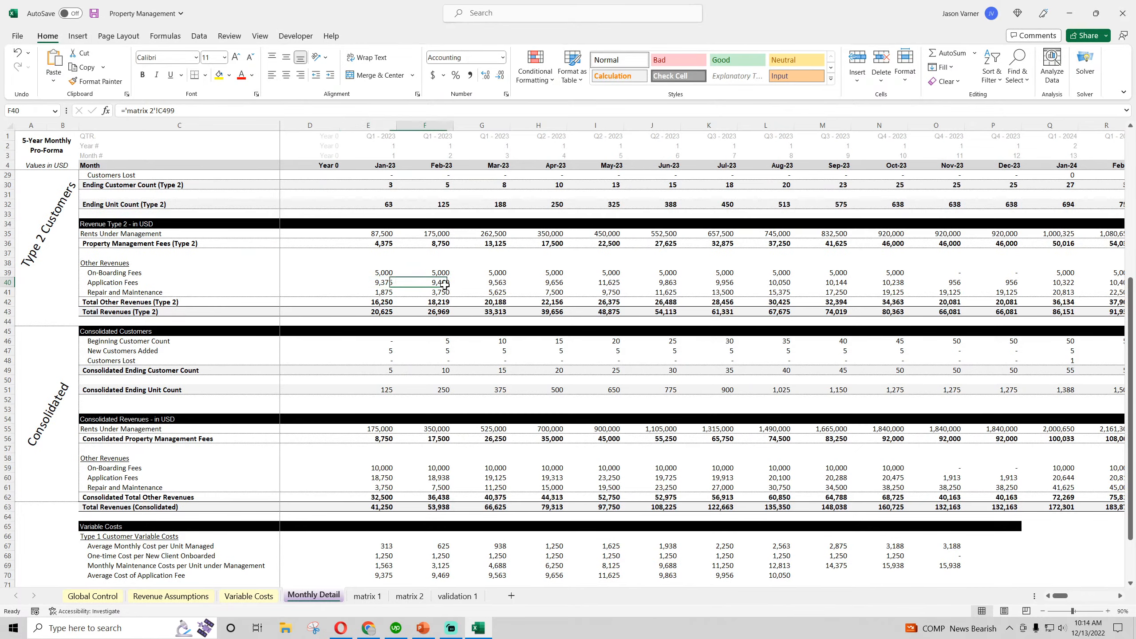
scroll(466, 392, "down", 7)
left_click(492, 361)
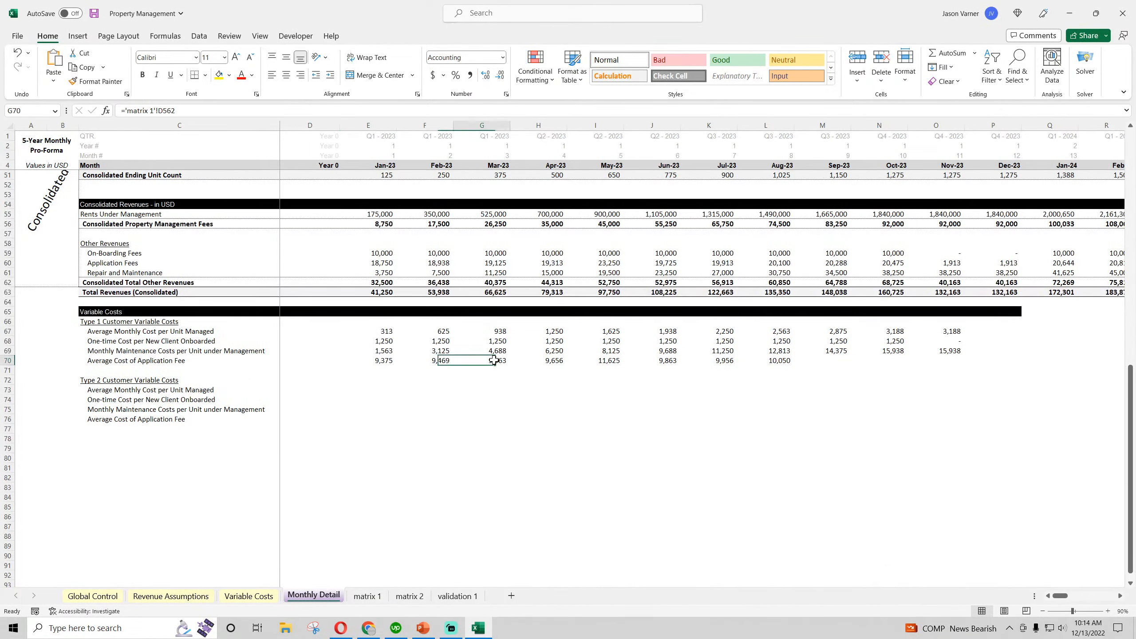
scroll(494, 359, "up", 7)
left_click(499, 284)
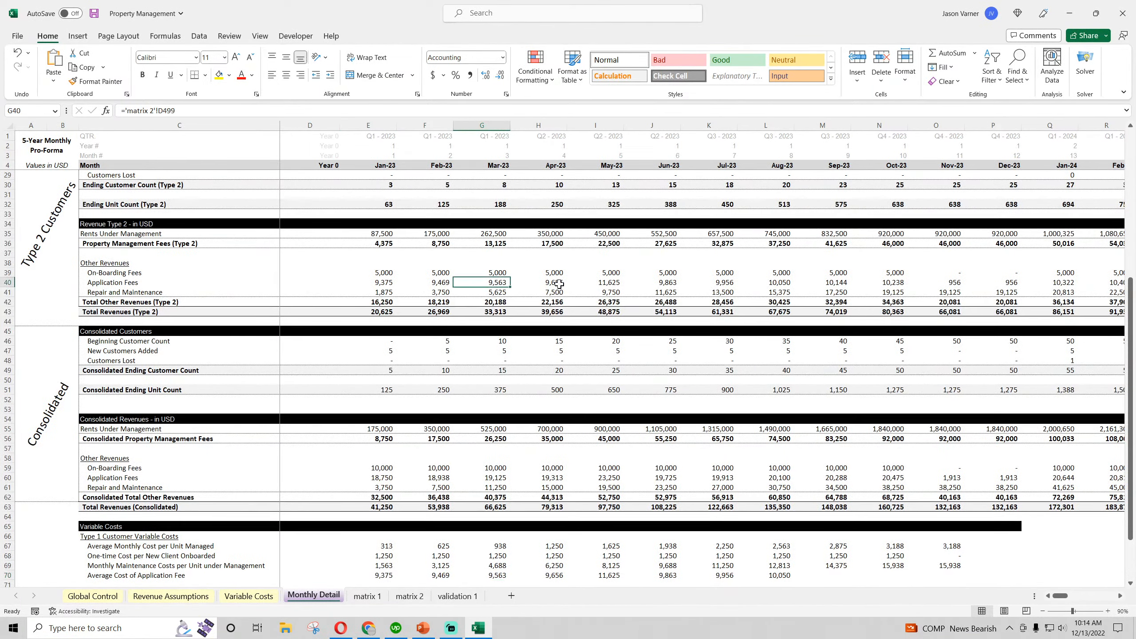
scroll(440, 448, "down", 7)
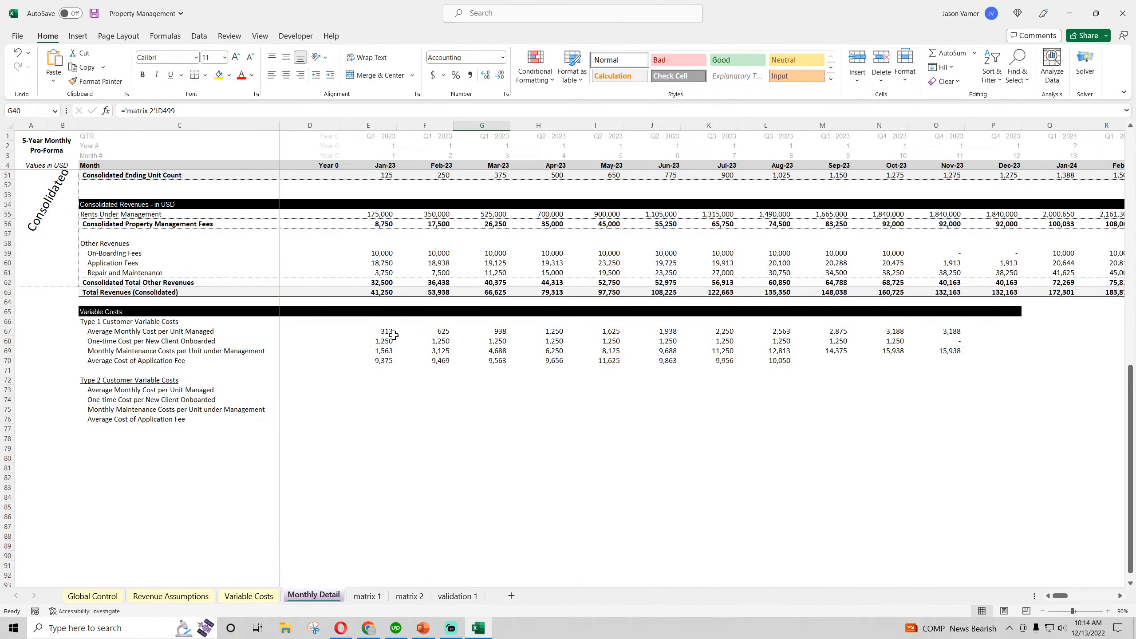
- Fill the four Type 1 variable cost rows across through Dec-23 (E67:P70) and insert a row above the Type 2 heading
left_click_drag(393, 335, 1027, 354)
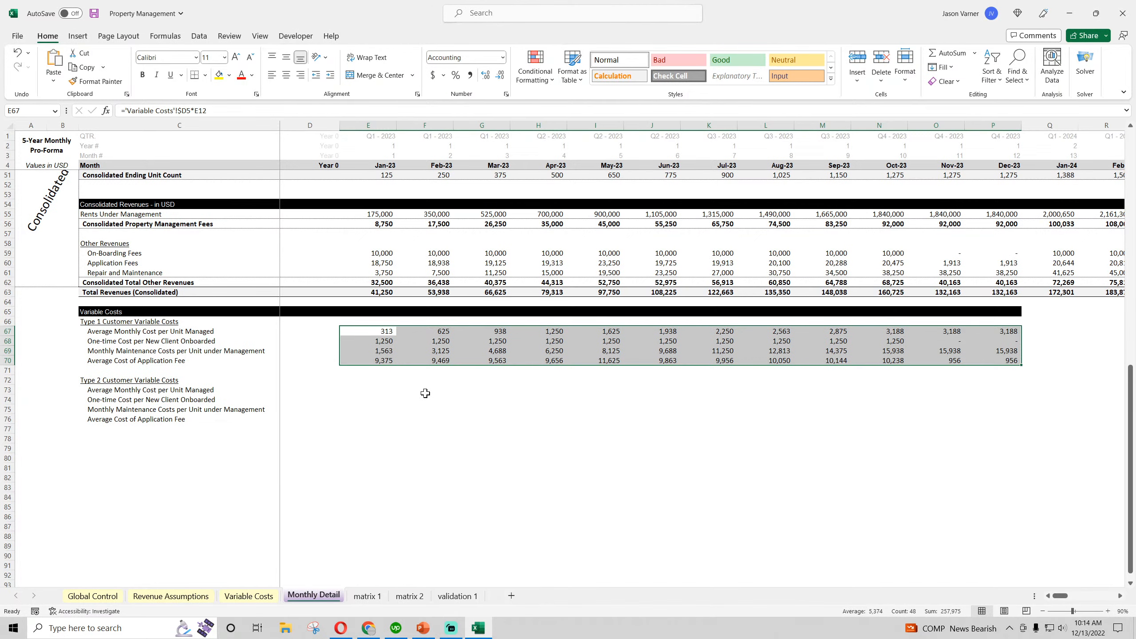
right_click(8, 380)
left_click(42, 497)
- Label cell C71 "Total Variable Costs - Type 1 Customers"
left_click(177, 369)
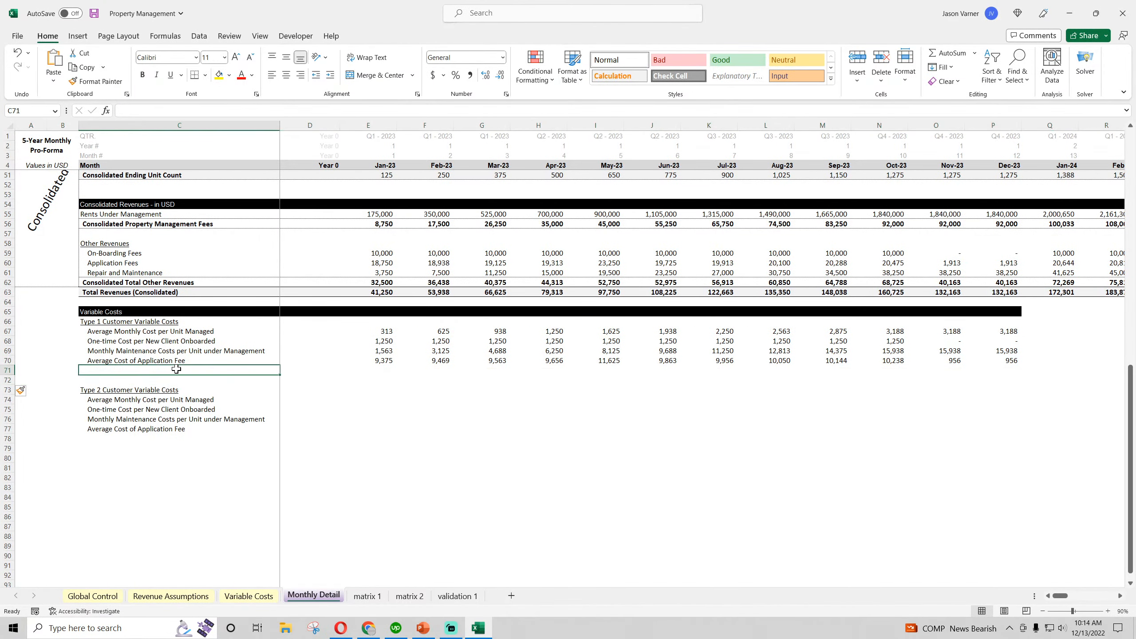
type("Total Variable Costs - Type 1 Cu")
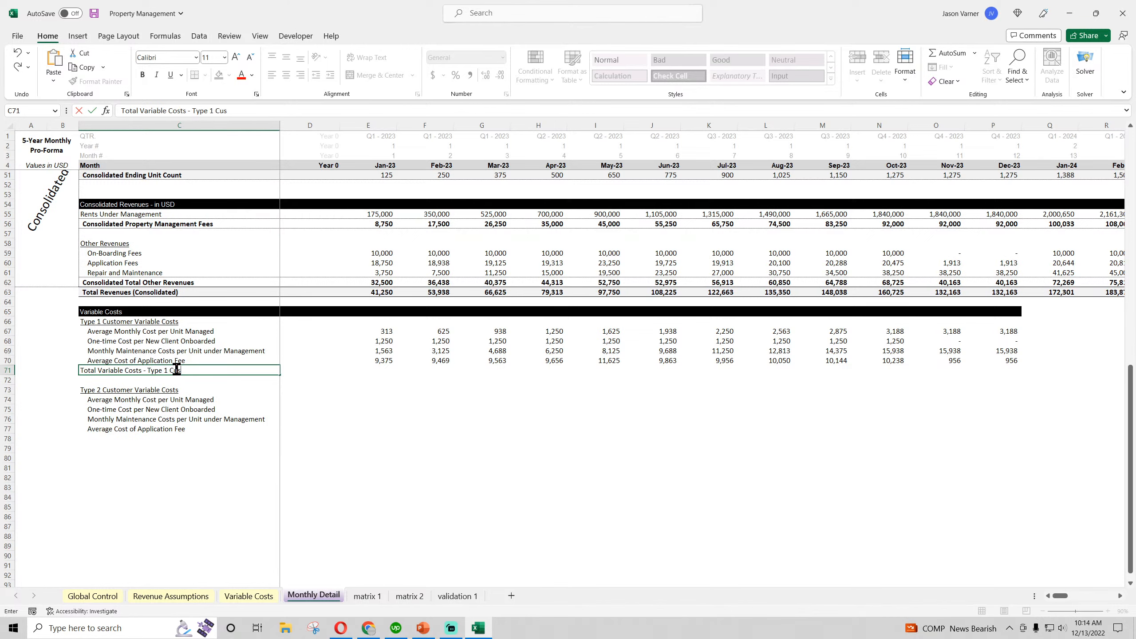
type("s")
key("Return")
- Copy the total label from C71 to C78 and change it to "Total Variable Costs - Type 2 Customers"
left_click(176, 369)
key("ctrl+c")
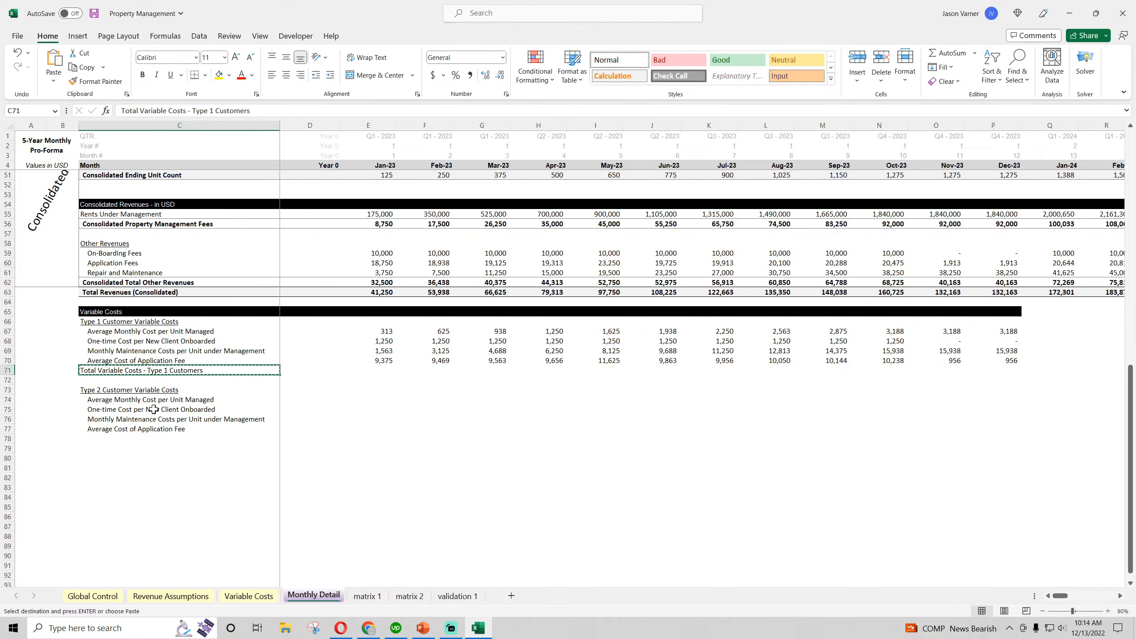
left_click(133, 439)
key("ctrl+v")
key("F2")
left_click_drag(163, 439, 169, 439)
type("2")
left_click(163, 438)
left_click(176, 476)
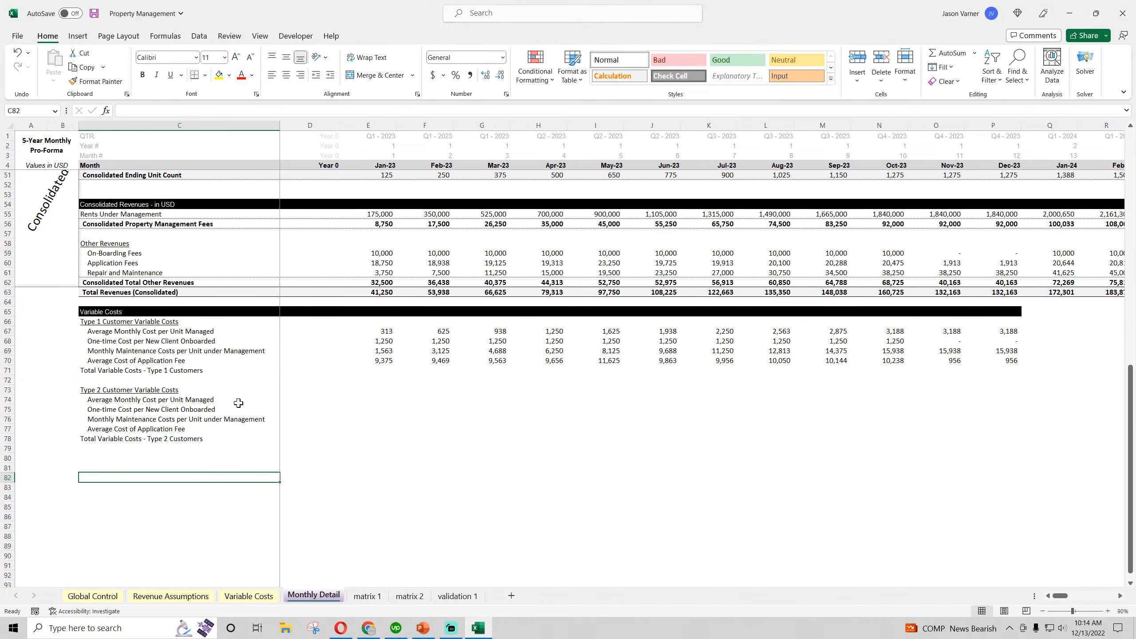
- Total the Type 1 variable costs for Jan-23 in E71 with =SUM(E67:E70)
left_click(380, 367)
left_click(944, 53)
key("Return")
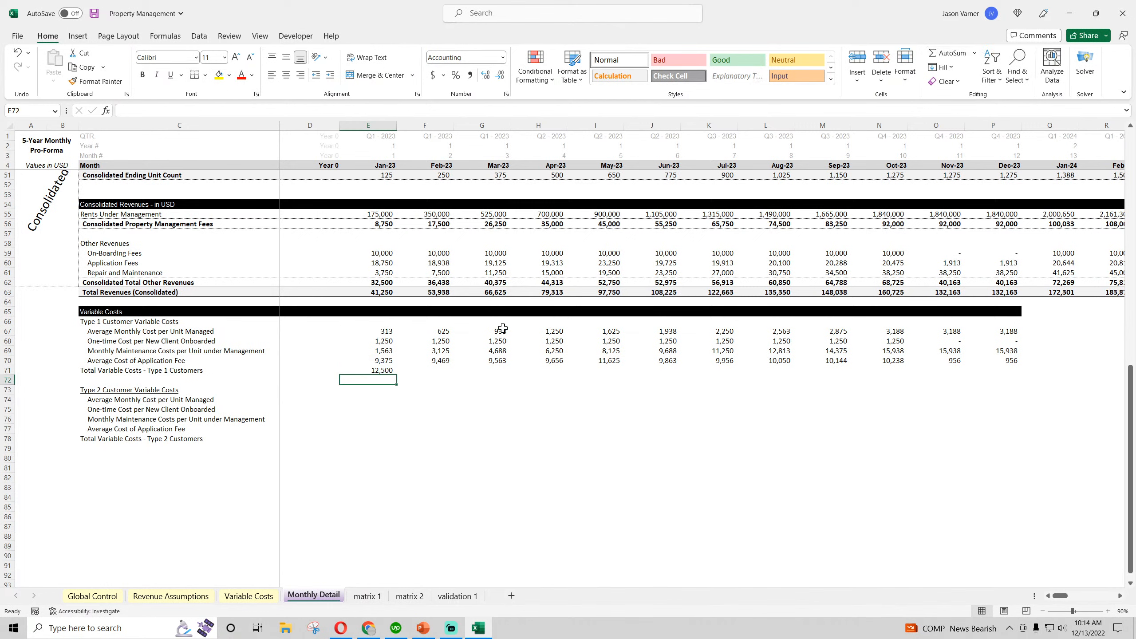
- Give the Type 1 total row top and bottom borders with a light grey fill, and extend the E71 total across through Dec-23
left_click_drag(194, 368, 550, 373)
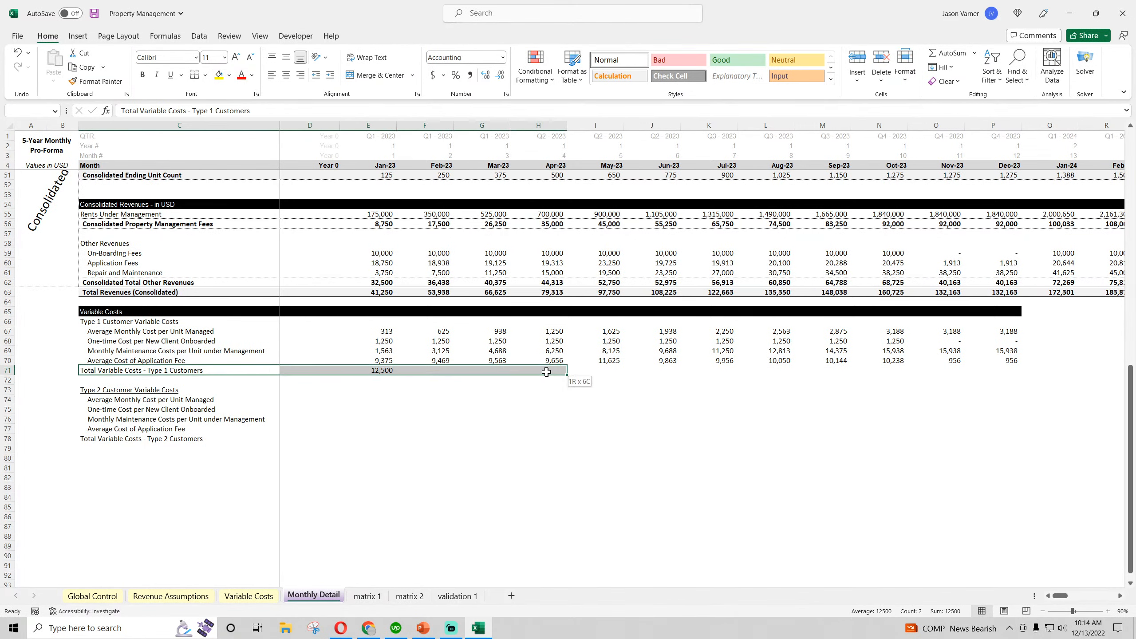
left_click(205, 74)
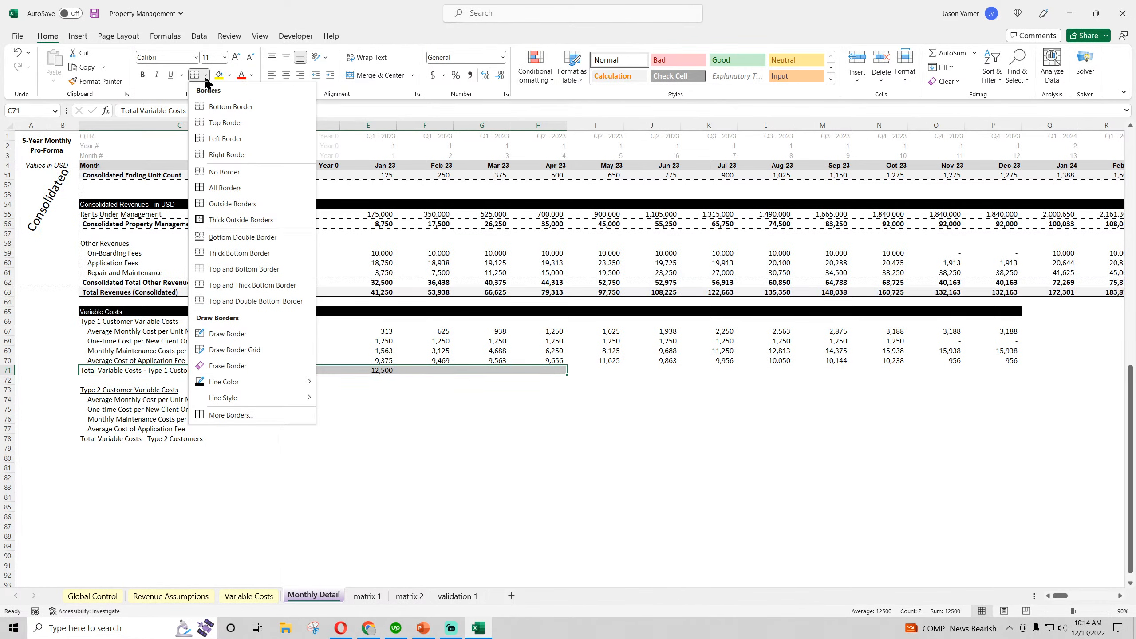
left_click(245, 271)
left_click(229, 75)
left_click(219, 120)
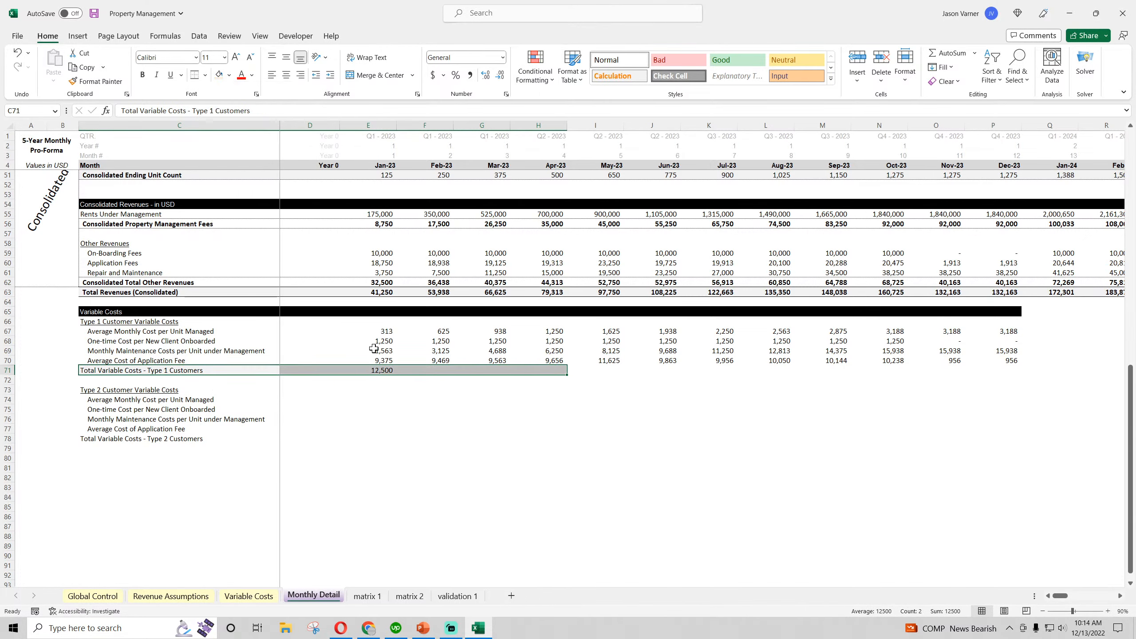
left_click(384, 374)
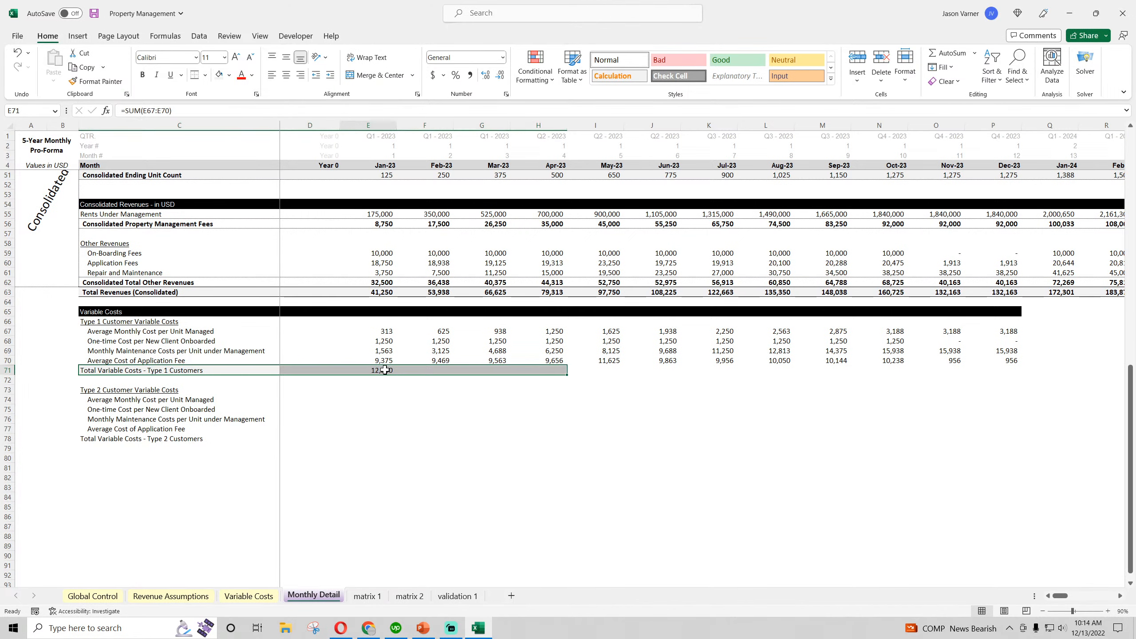
left_click_drag(396, 375, 997, 389)
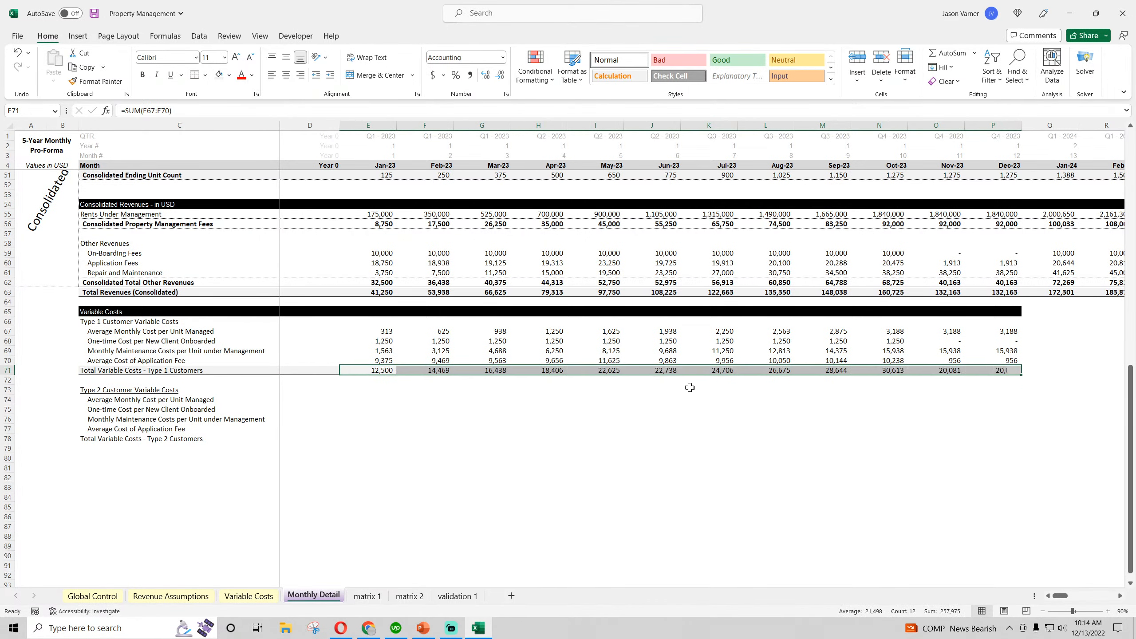
- Copy the formatted Type 1 total row, columns C to F, to row 78 and relabel C78 "Total Variable Costs - Type 2 Customers"
left_click_drag(134, 372, 444, 440)
double_click(164, 438)
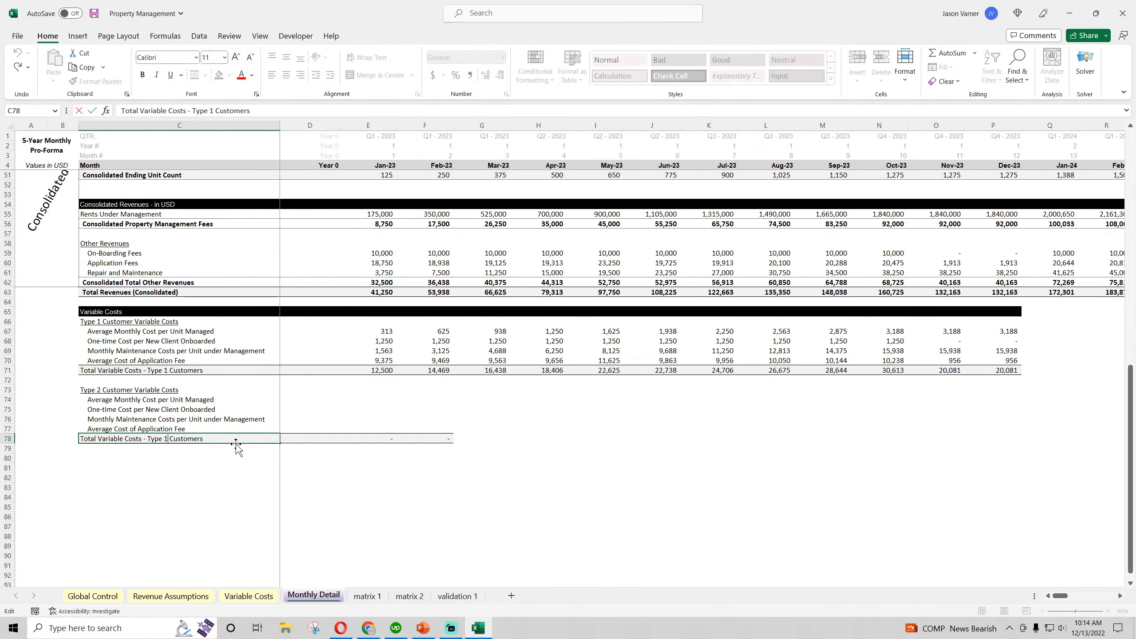
key("BackSpace")
type("2")
key("Return")
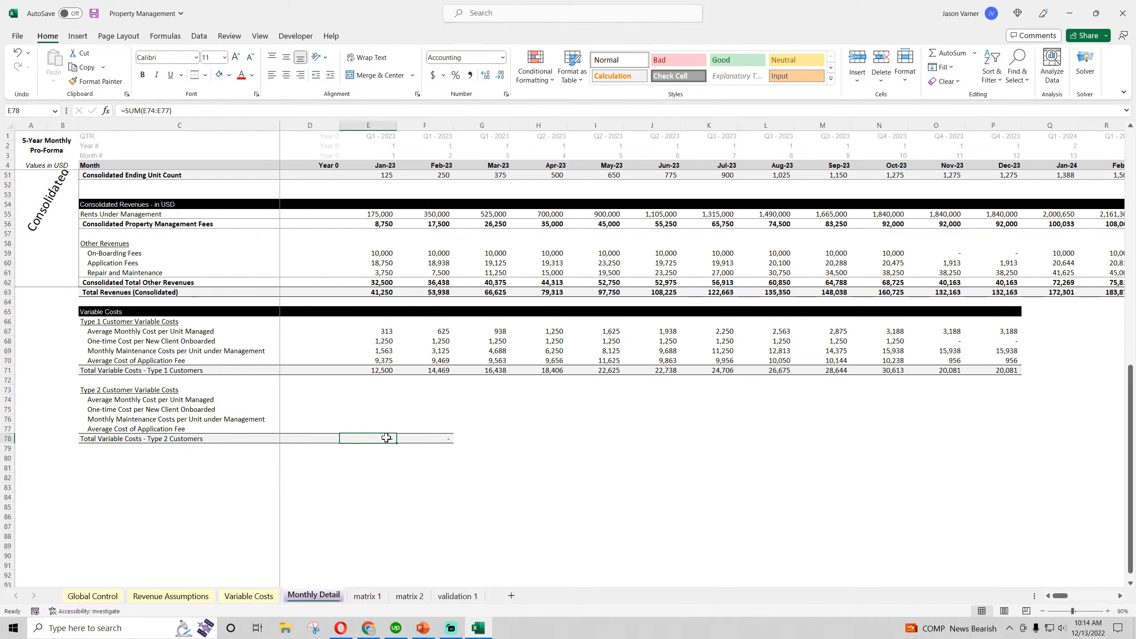
- Enter =E32 in E74 to reference the Jan-23 Type 2 ending unit count for the average monthly cost
left_click(382, 330)
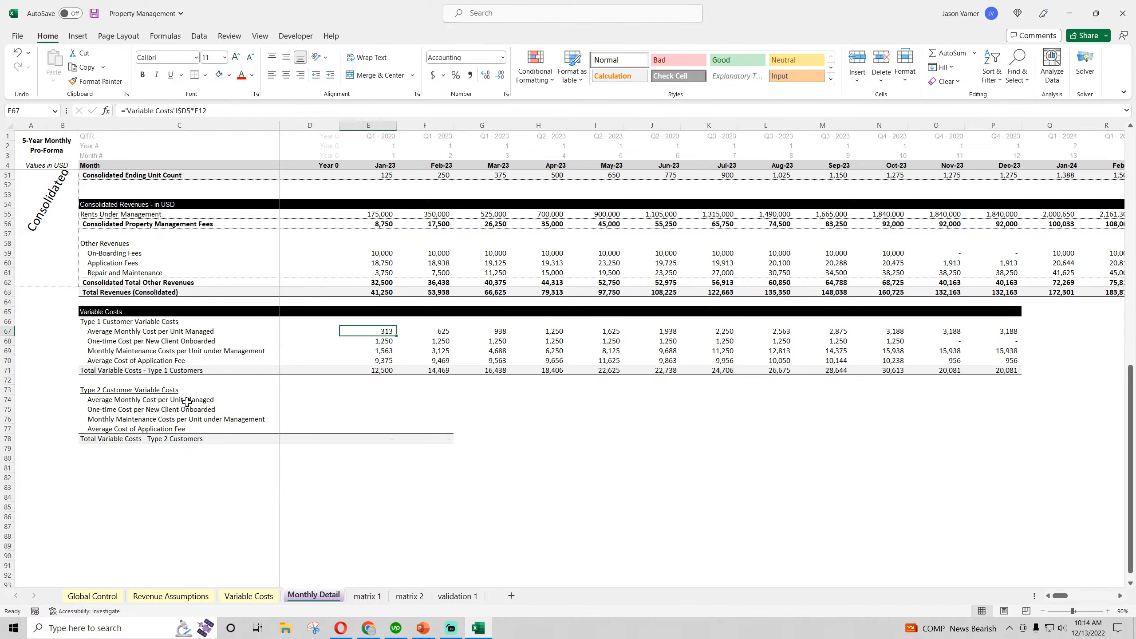
left_click_drag(154, 400, 355, 400)
left_click(376, 399)
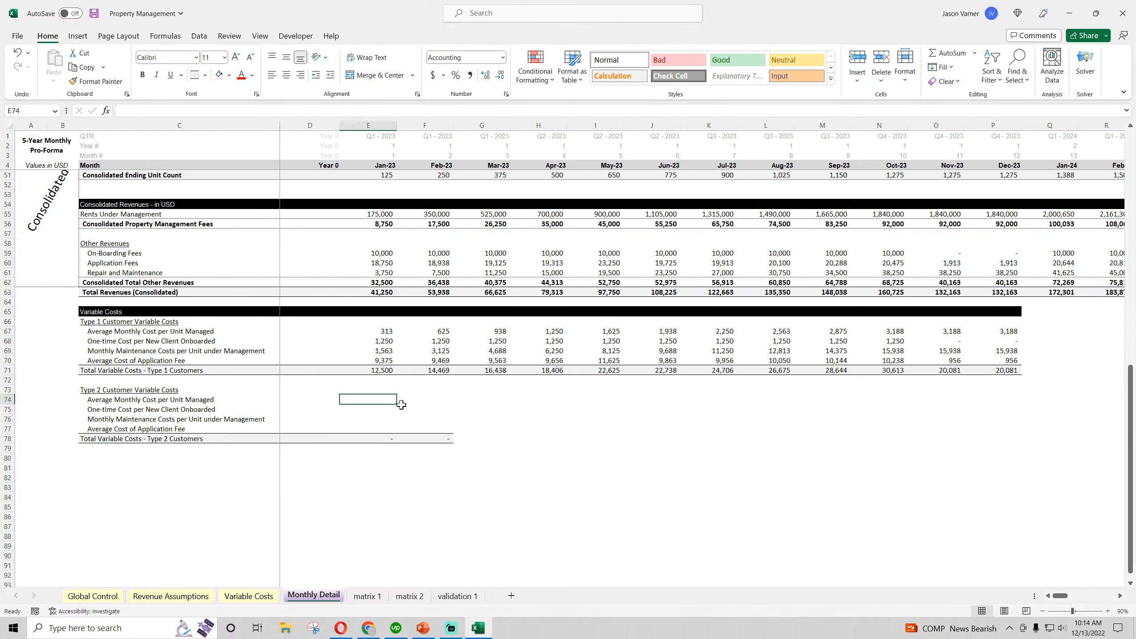
type("=")
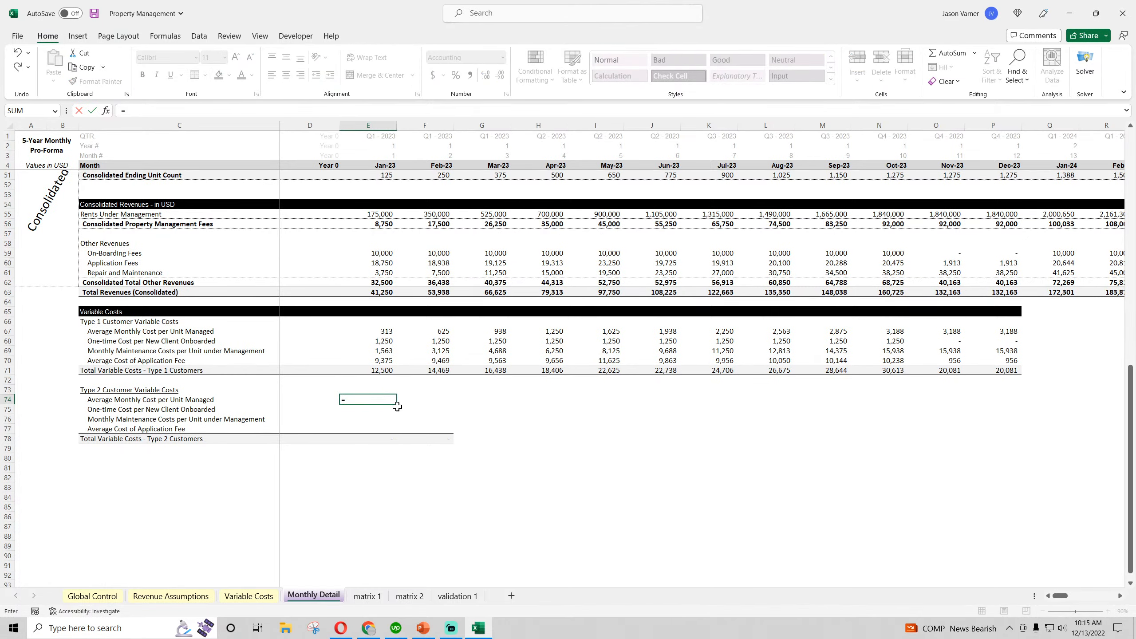
scroll(363, 428, "up", 7)
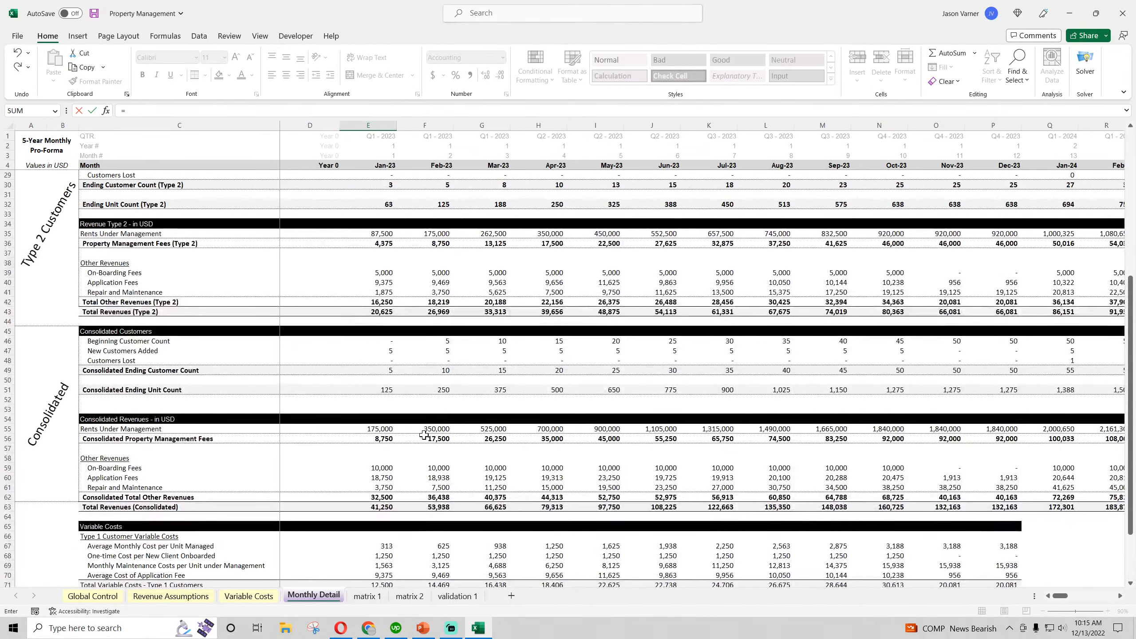
scroll(389, 286, "up", 4)
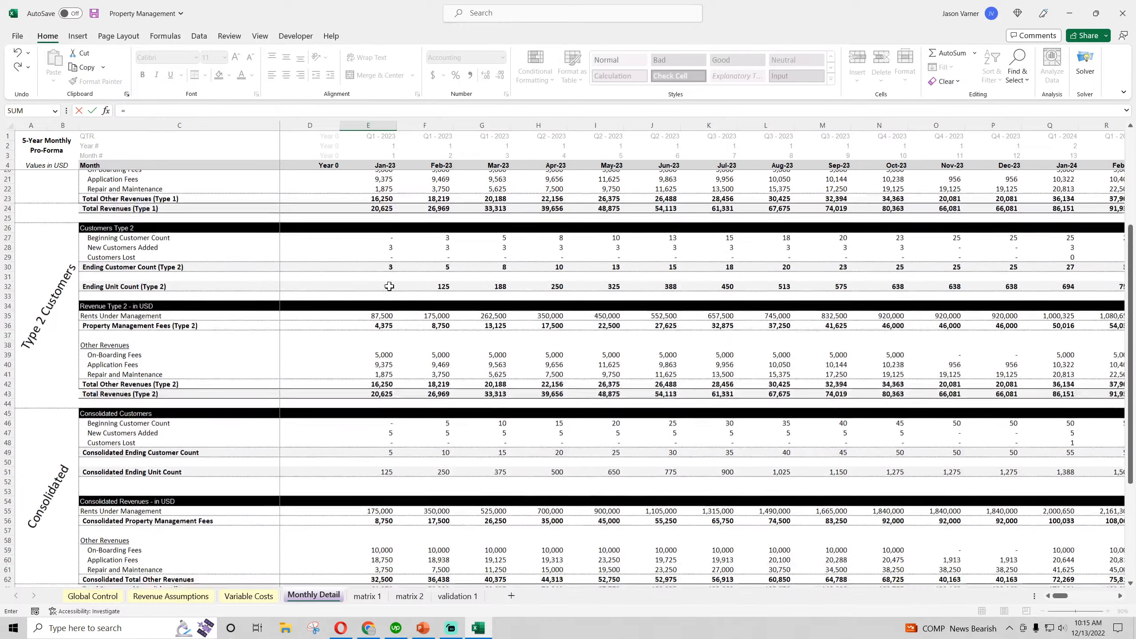
left_click(388, 311)
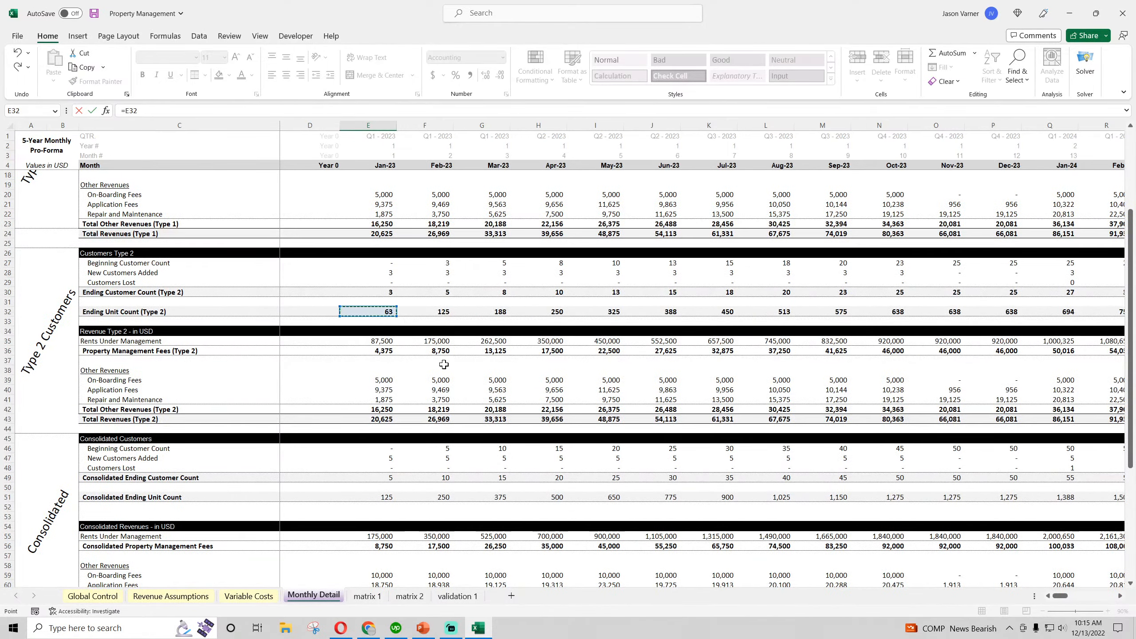
key("Return")
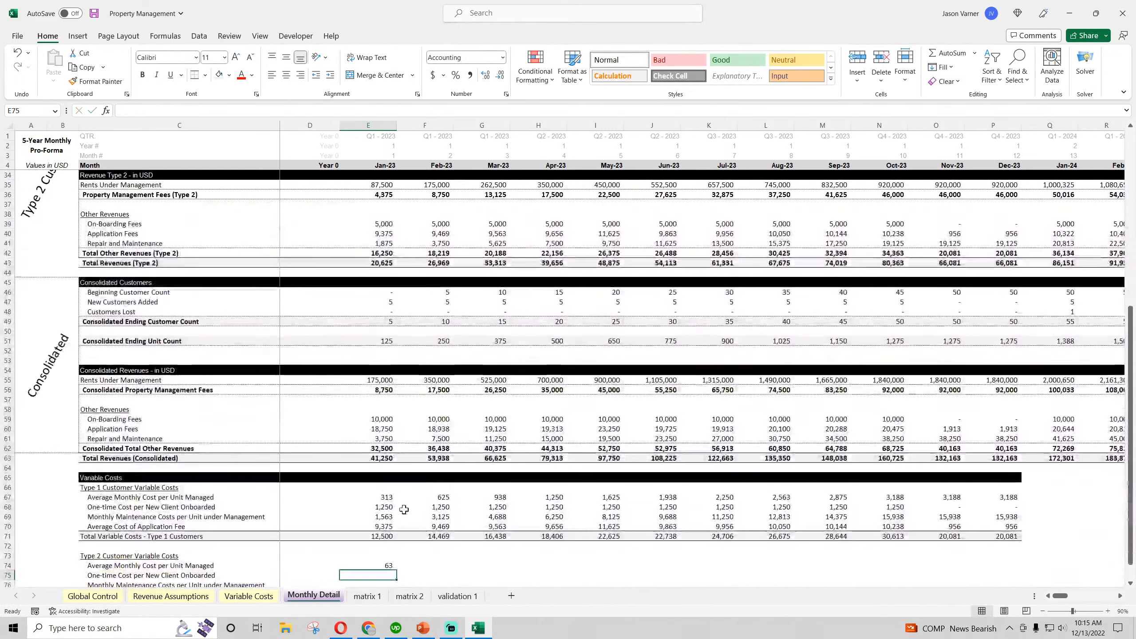
- Review the Jan-23 formulas of the Type 1 variable cost lines in E67 through E70
left_click(380, 497)
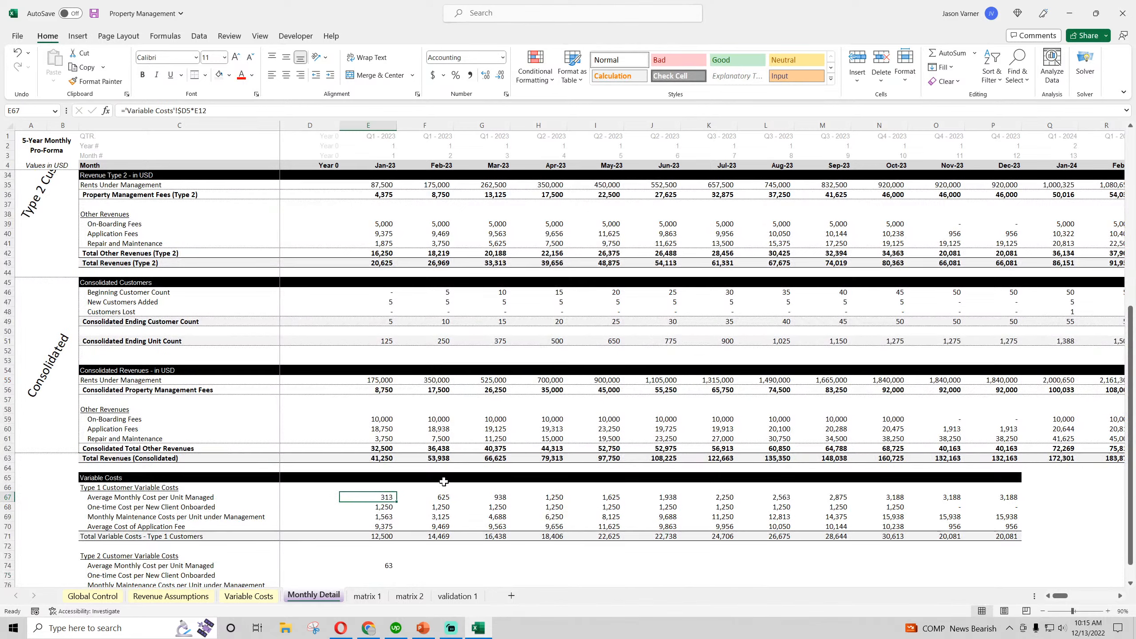
key("Down")
key("Up")
key("Down")
key("Down")
key("Down")
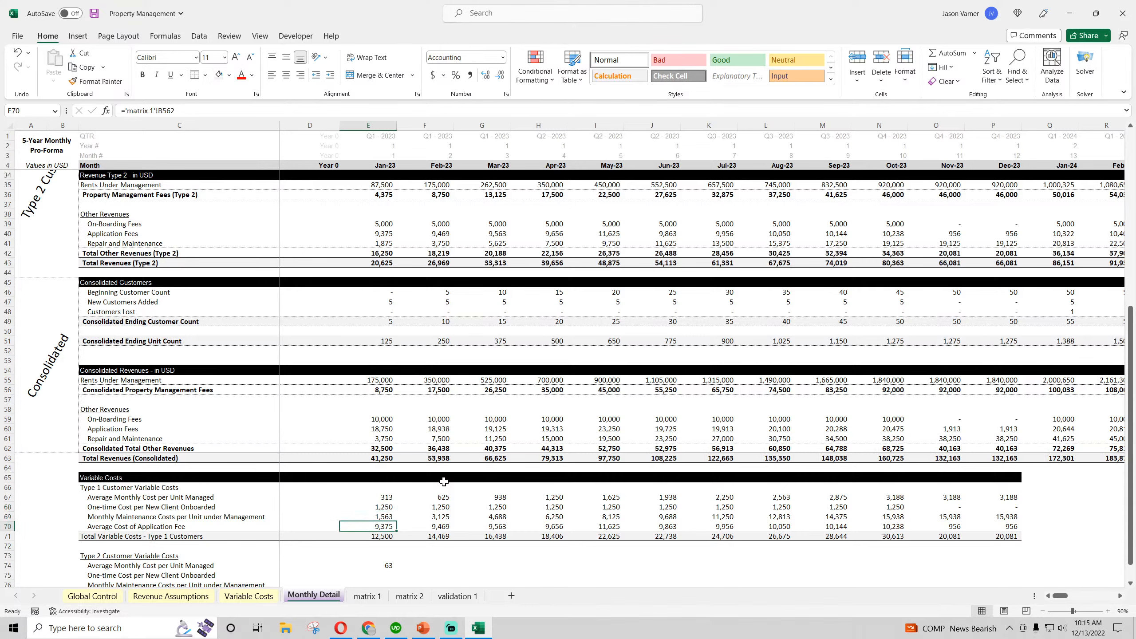
key("Up")
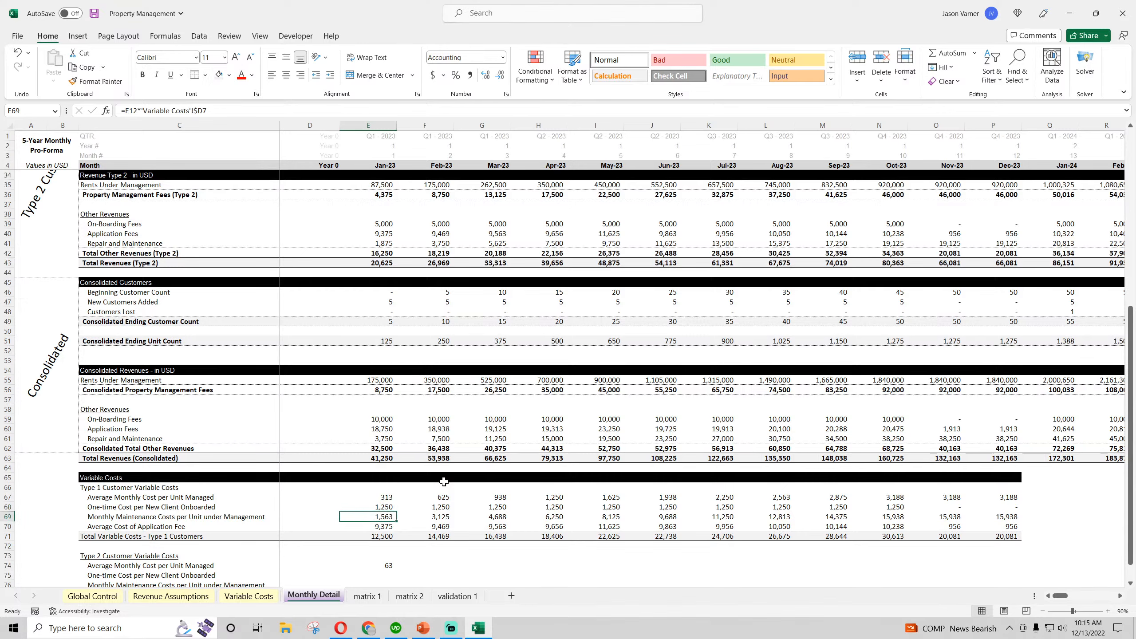
key("Up")
- Extend the E74 formula with the Type 2 monthly cost per unit, making it =E32*'Variable Costs'!$D11
left_click(376, 566)
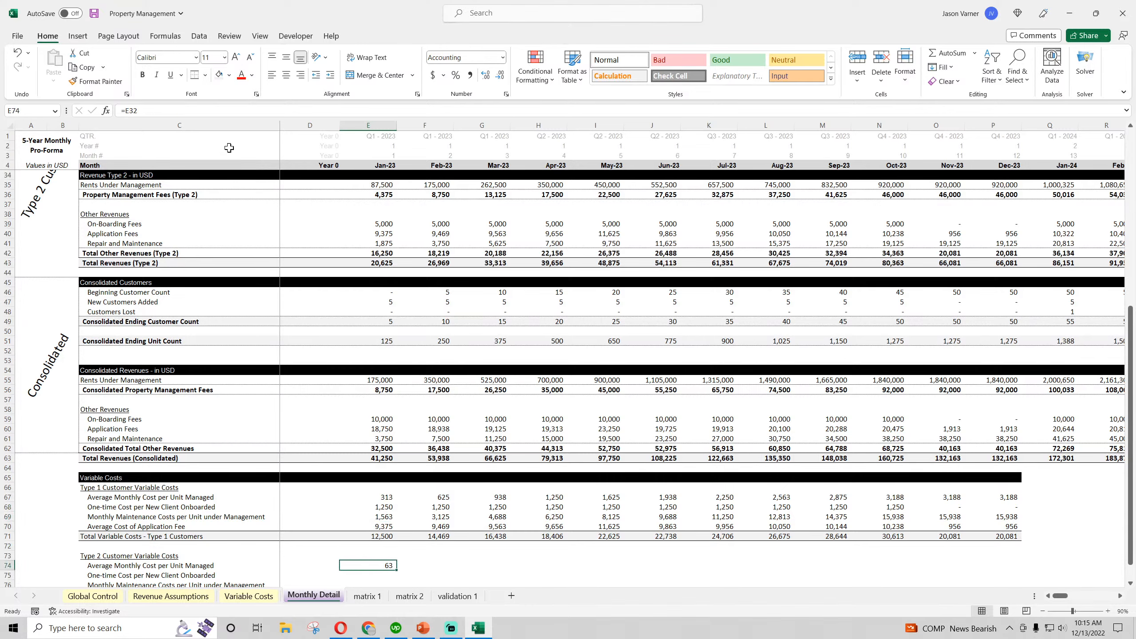
left_click(220, 109)
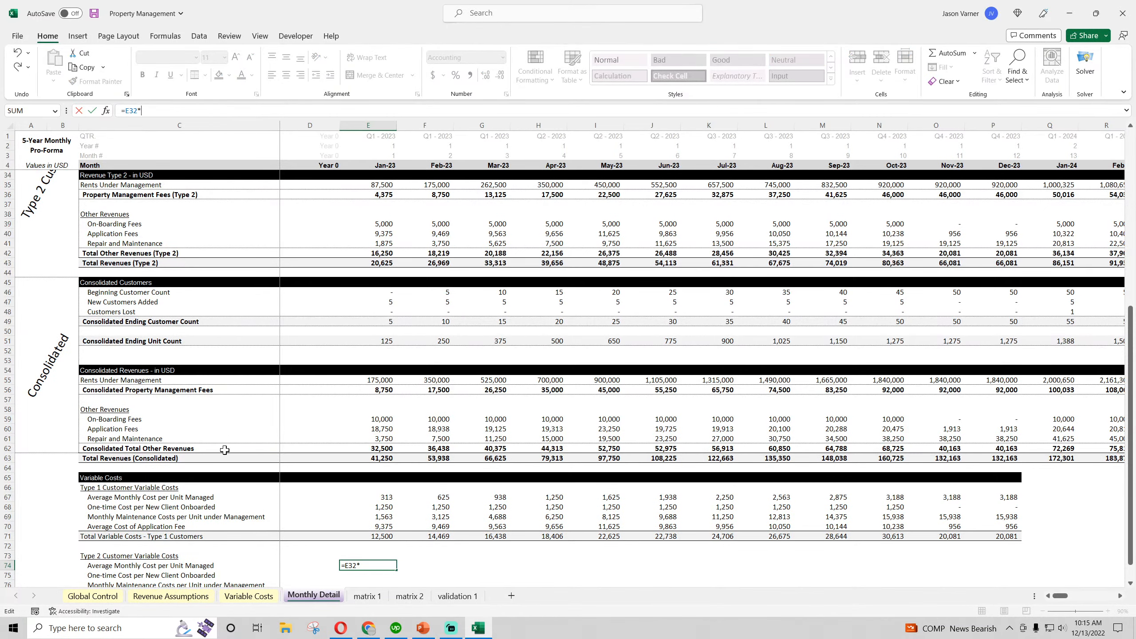
left_click(243, 597)
left_click(299, 245)
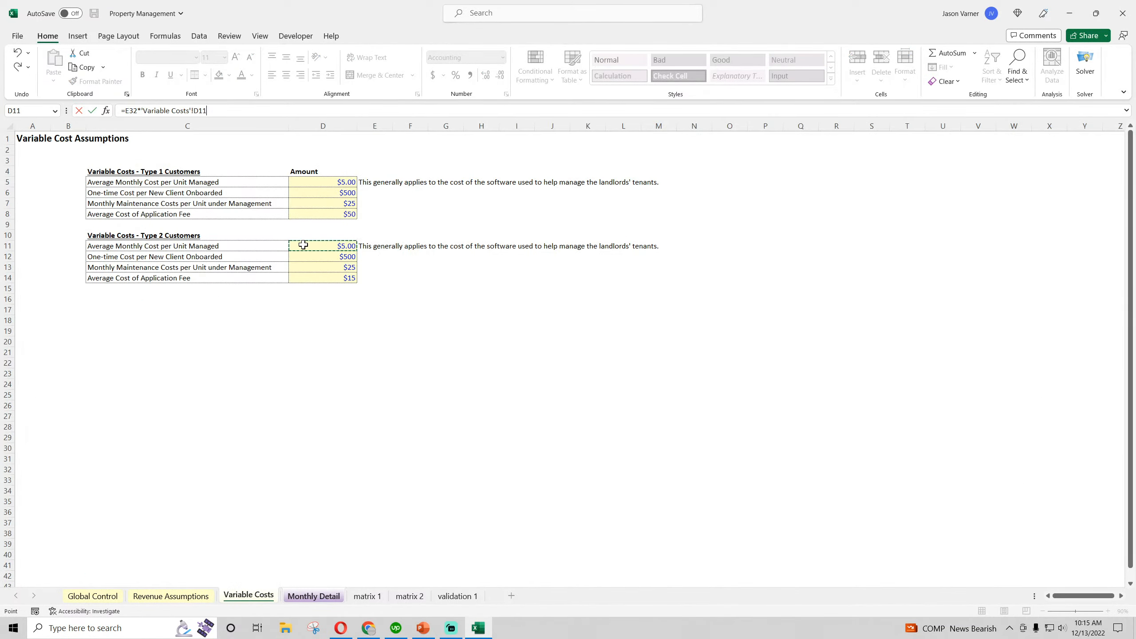
left_click(205, 110)
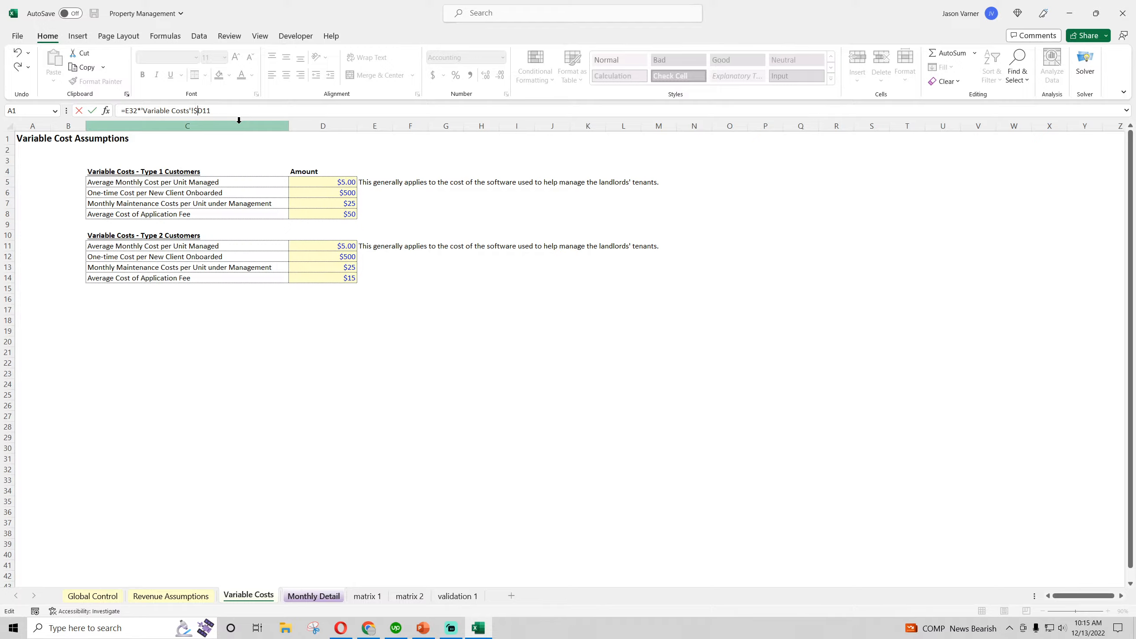
key("Return")
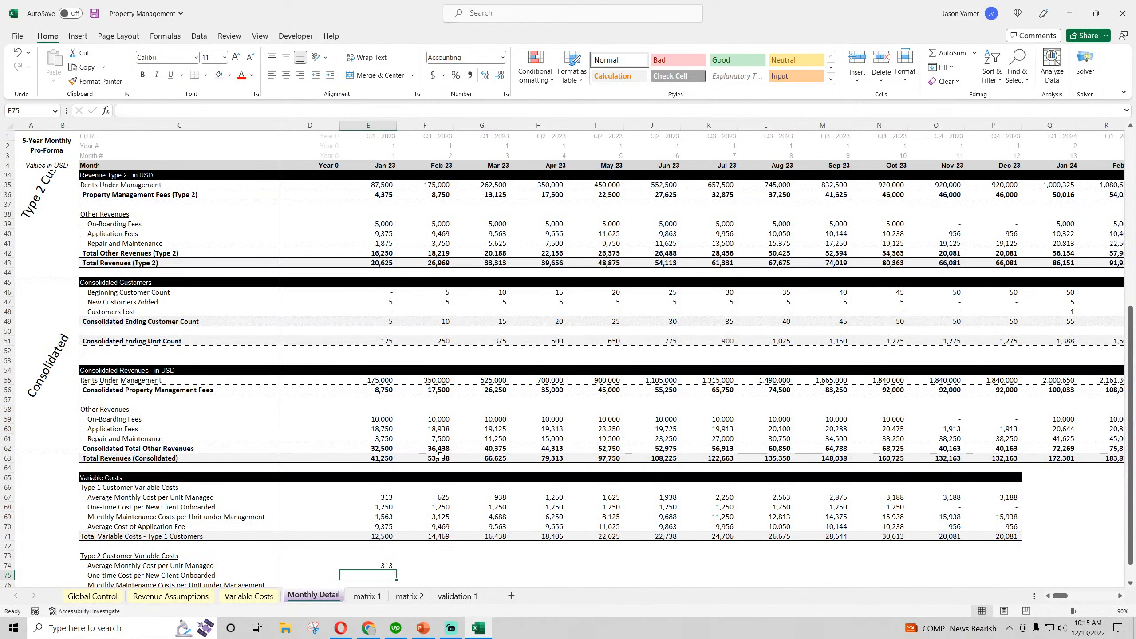
- Calculate the Type 2 one-time onboarding cost in E75 by multiplying new customers in E28 by column-locked D12 on Variable Costs
type("=")
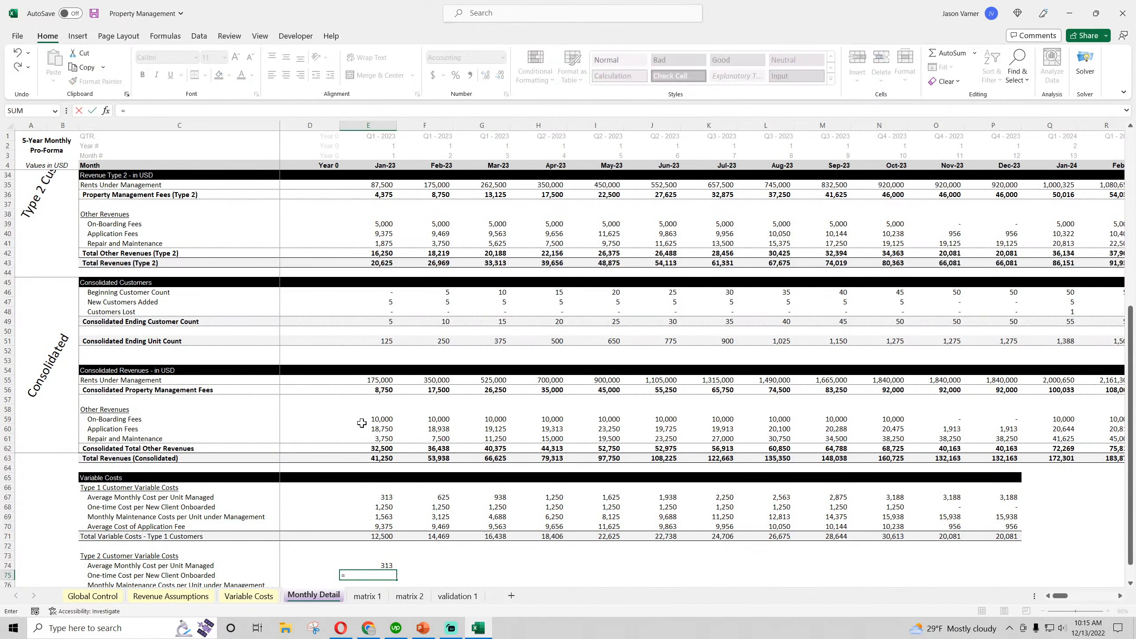
scroll(386, 340, "up", 4)
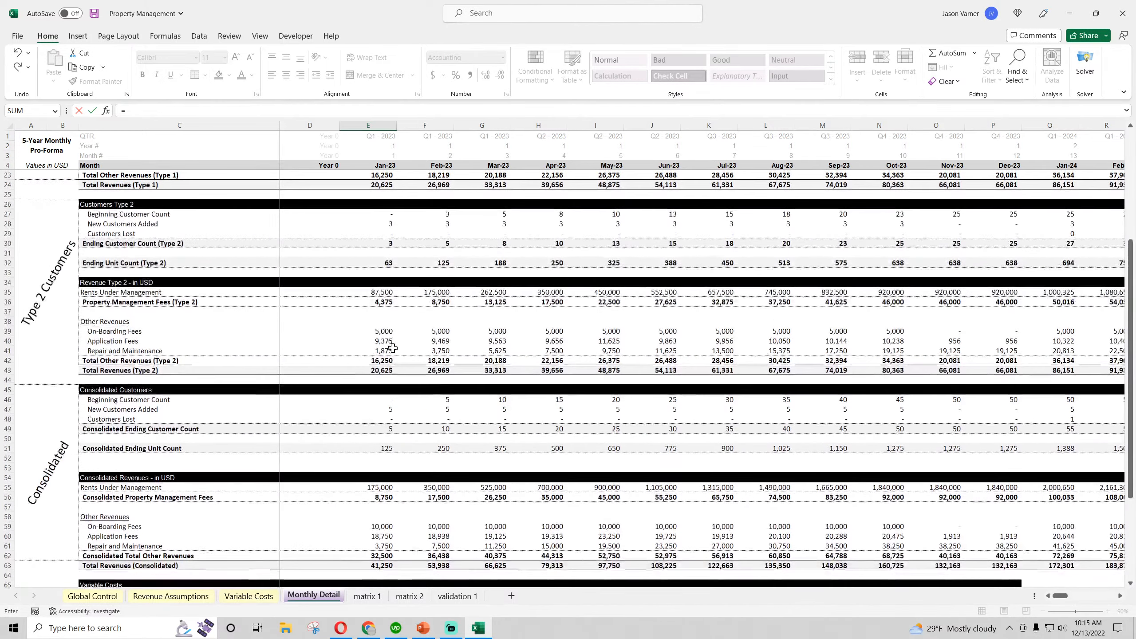
left_click(385, 221)
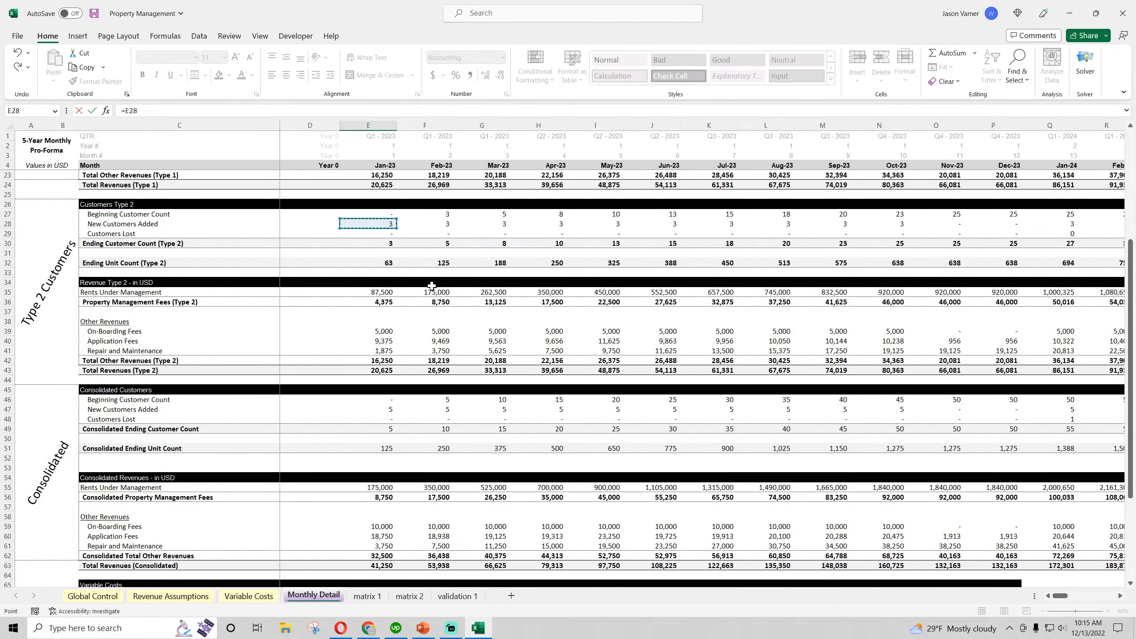
type("*")
left_click(249, 596)
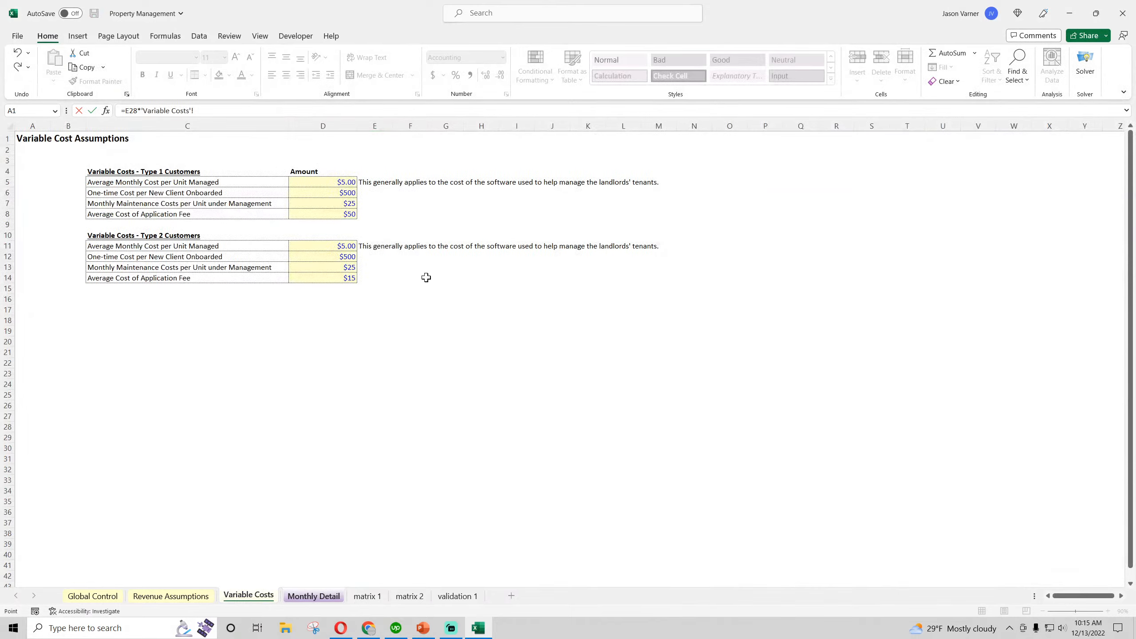
left_click(331, 255)
left_click(193, 111)
key("Return")
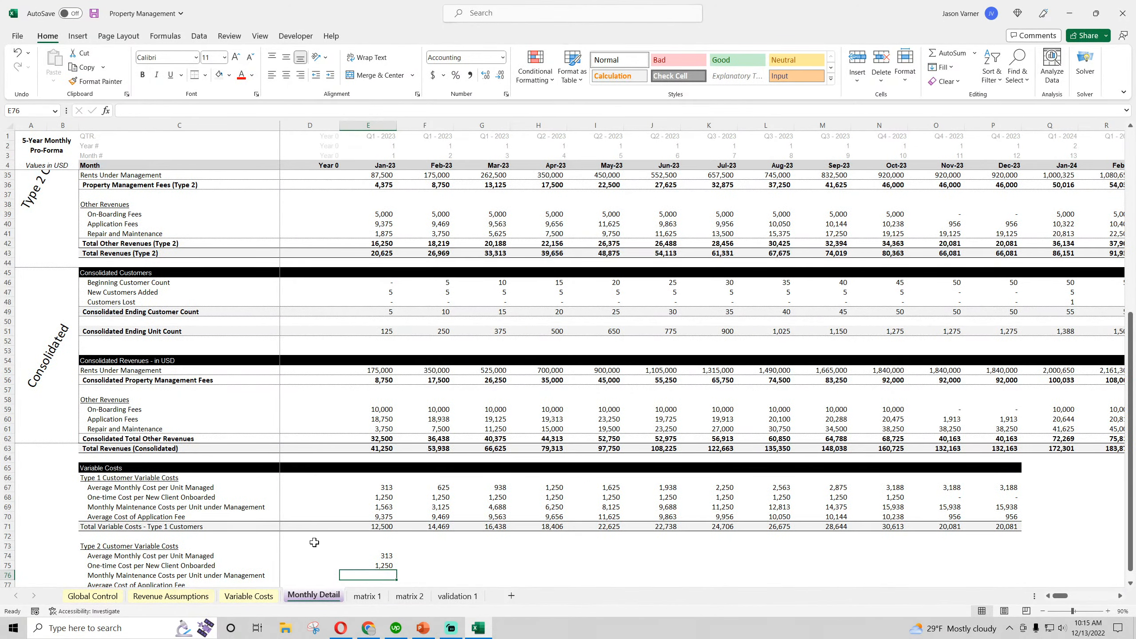
- Calculate the Type 2 monthly maintenance cost for Jan-23 in E76 with =E32*'Variable Costs'!$D13
scroll(331, 550, "down", 1)
left_click(381, 546)
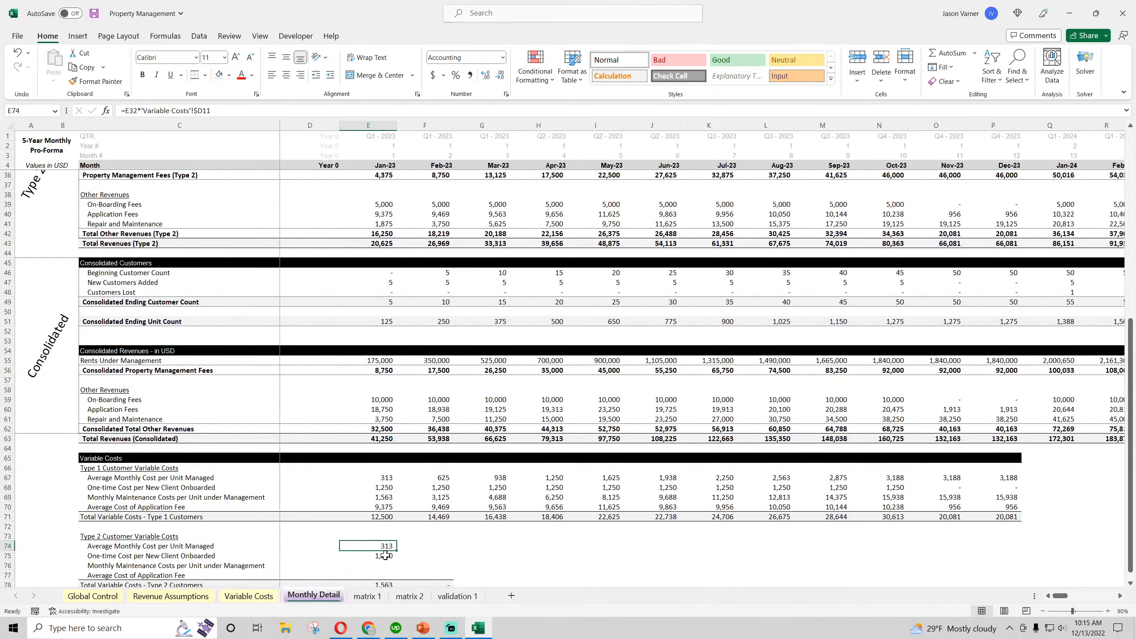
left_click(385, 555)
left_click(385, 565)
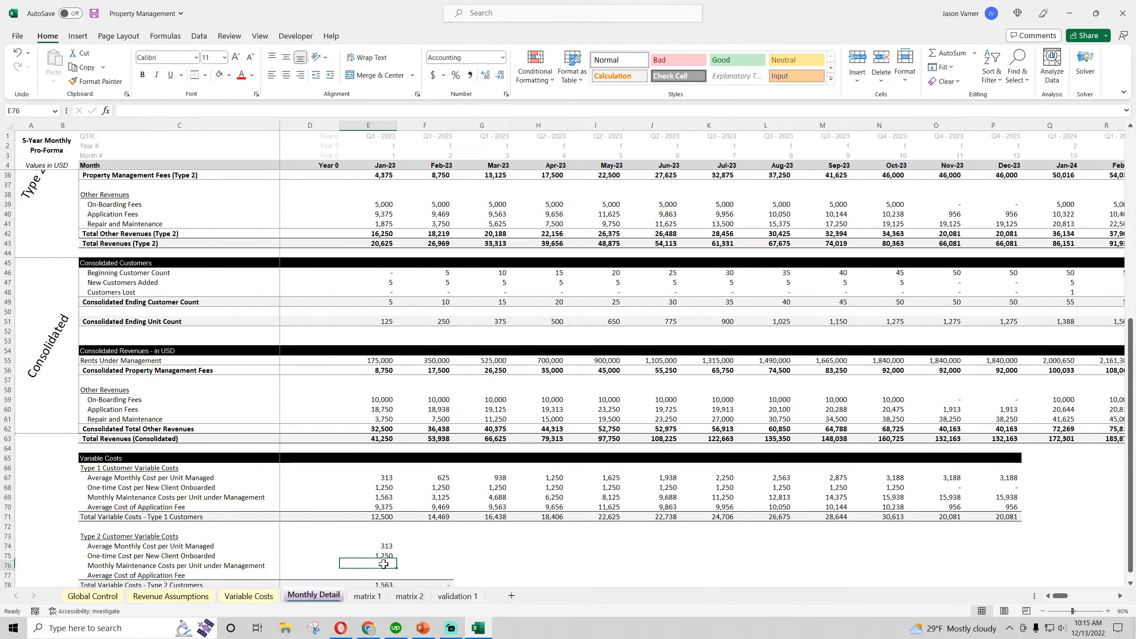
type("=")
scroll(411, 476, "up", 4)
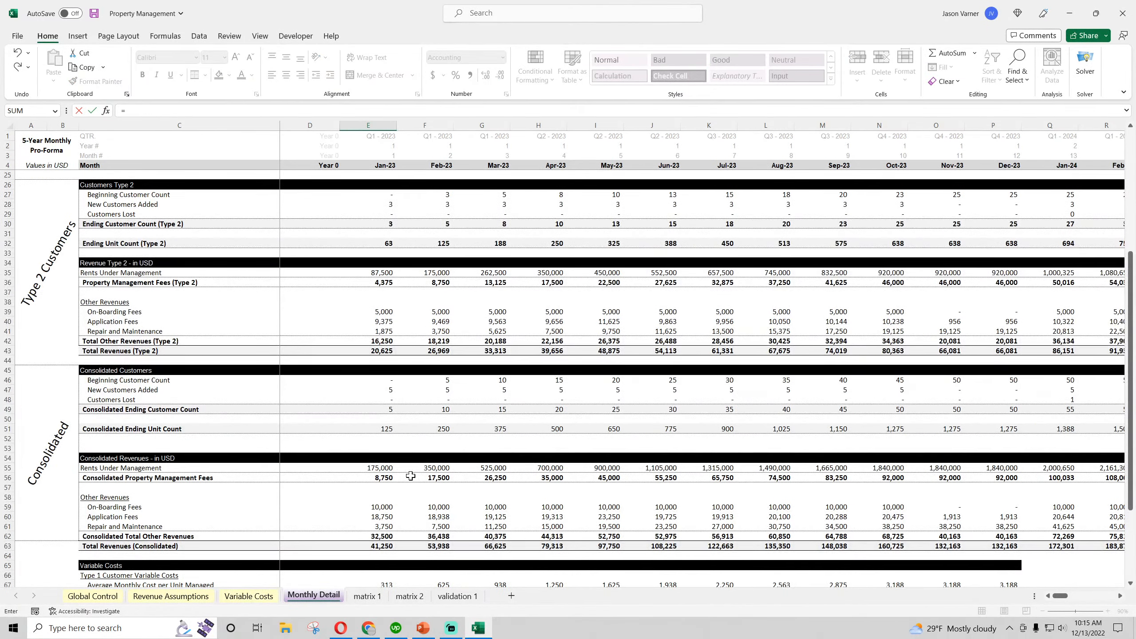
left_click(379, 244)
type("*")
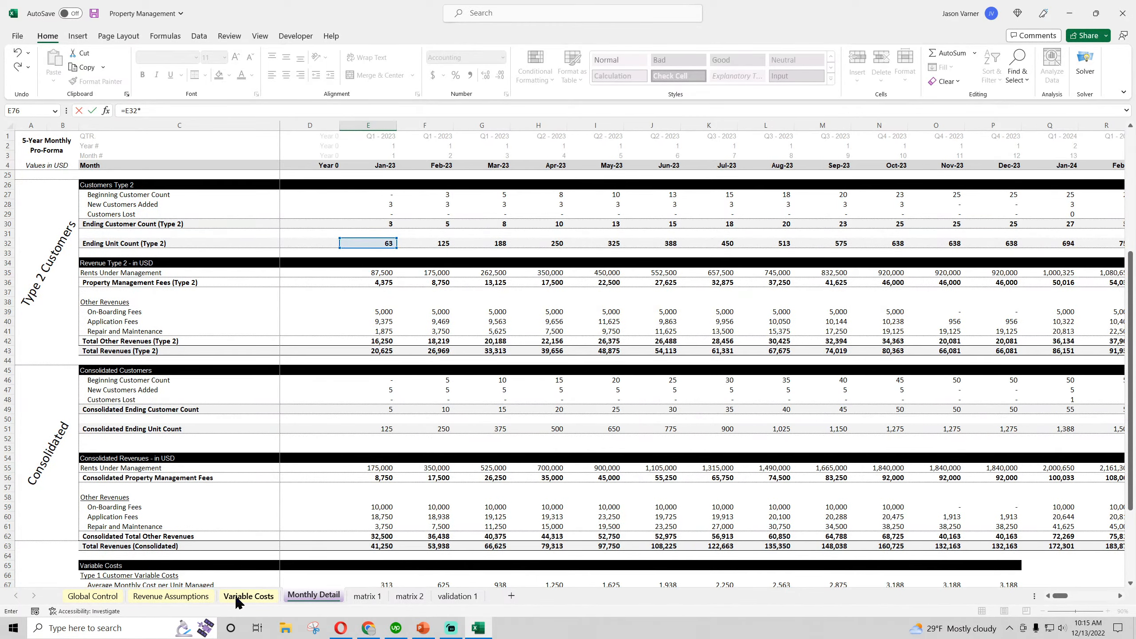
left_click(243, 596)
left_click(342, 270)
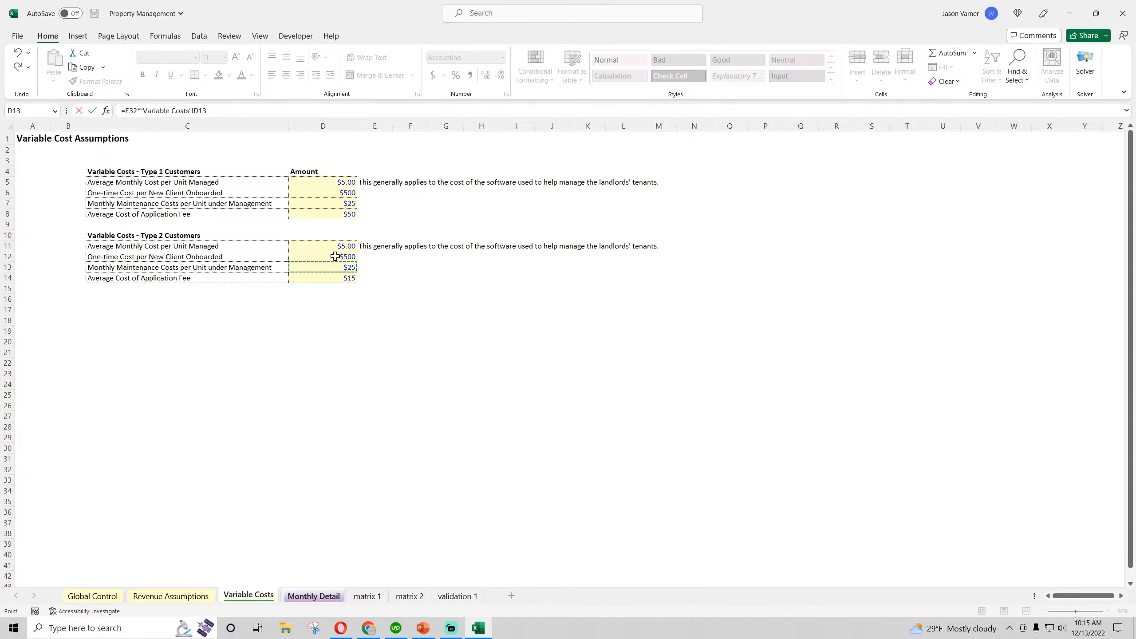
left_click(192, 110)
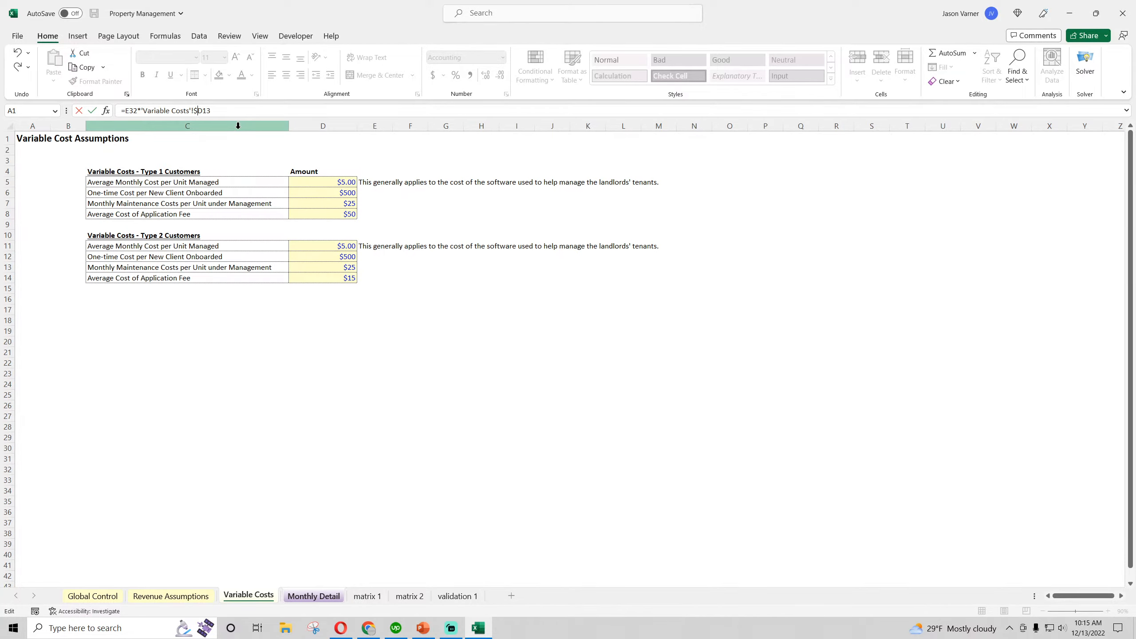
key("Return")
- On matrix 2, copy the Application fees block A499:B559 and paste it starting at A562
scroll(398, 430, "down", 10)
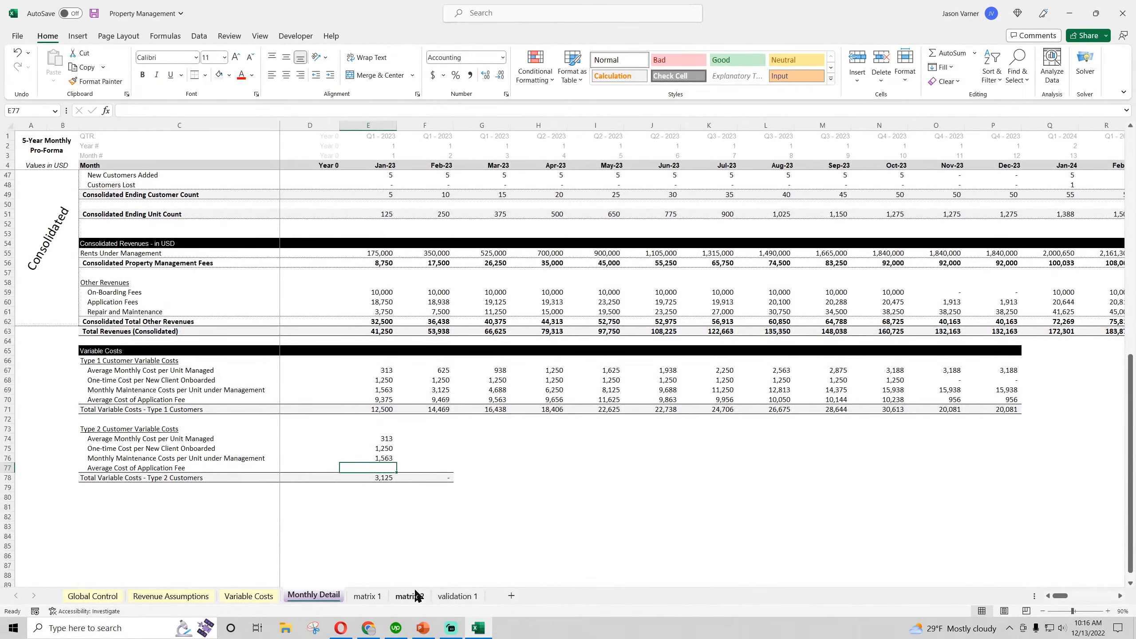
left_click(416, 595)
scroll(123, 469, "down", 5)
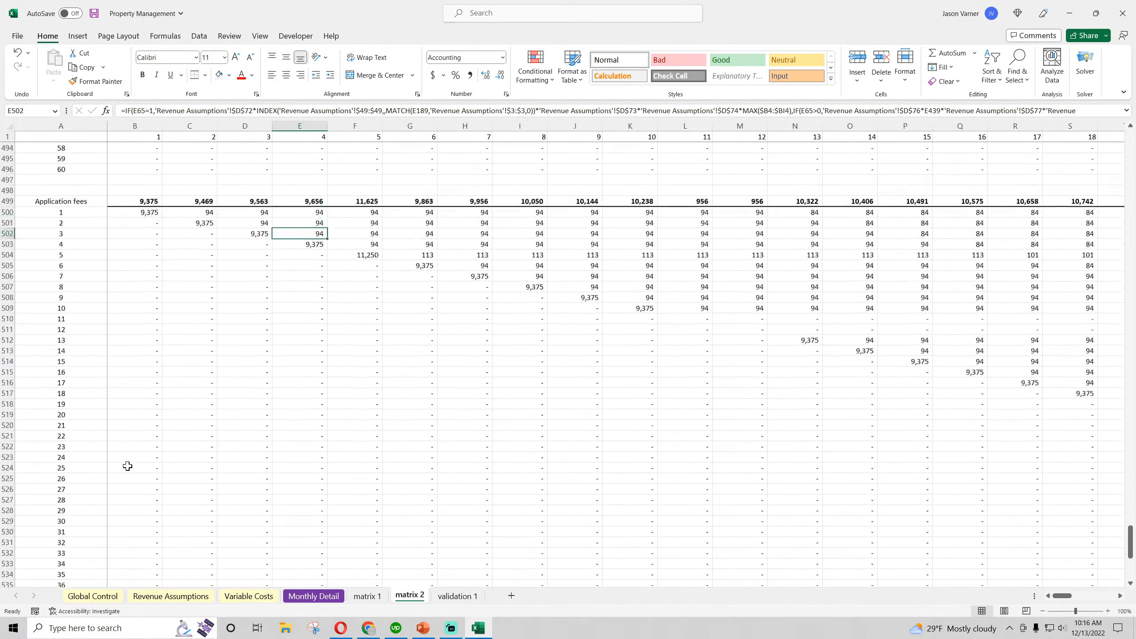
scroll(127, 466, "down", 10)
scroll(127, 466, "up", 11)
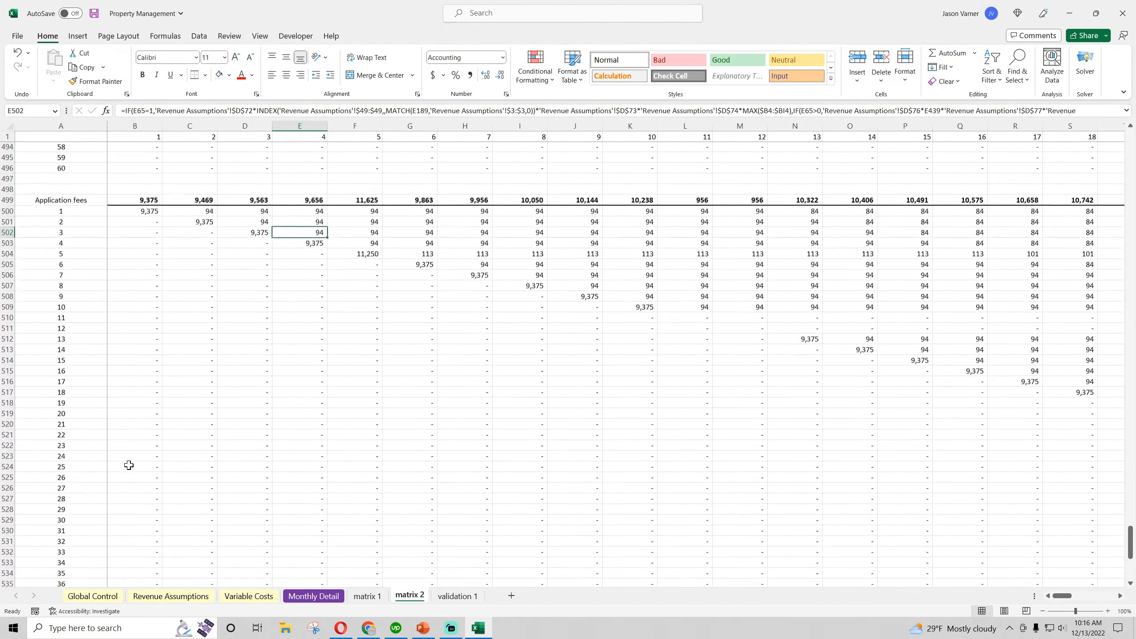
left_click_drag(79, 224, 147, 613)
right_click(91, 315)
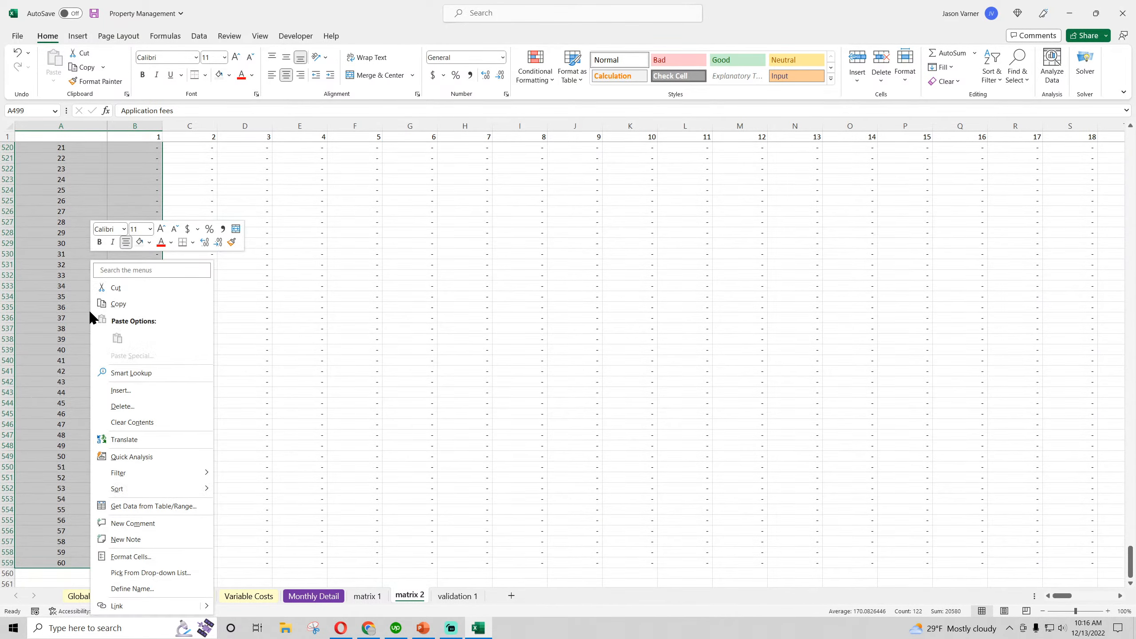
left_click(103, 308)
scroll(79, 353, "down", 7)
left_click(66, 349)
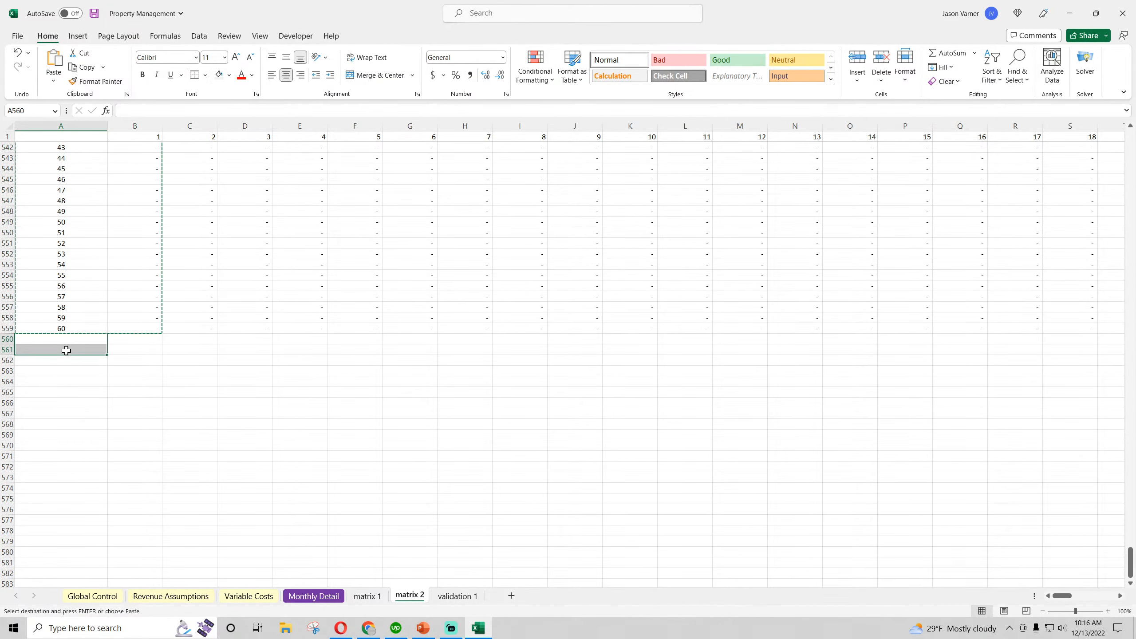
left_click(65, 357)
right_click(66, 359)
left_click(93, 100)
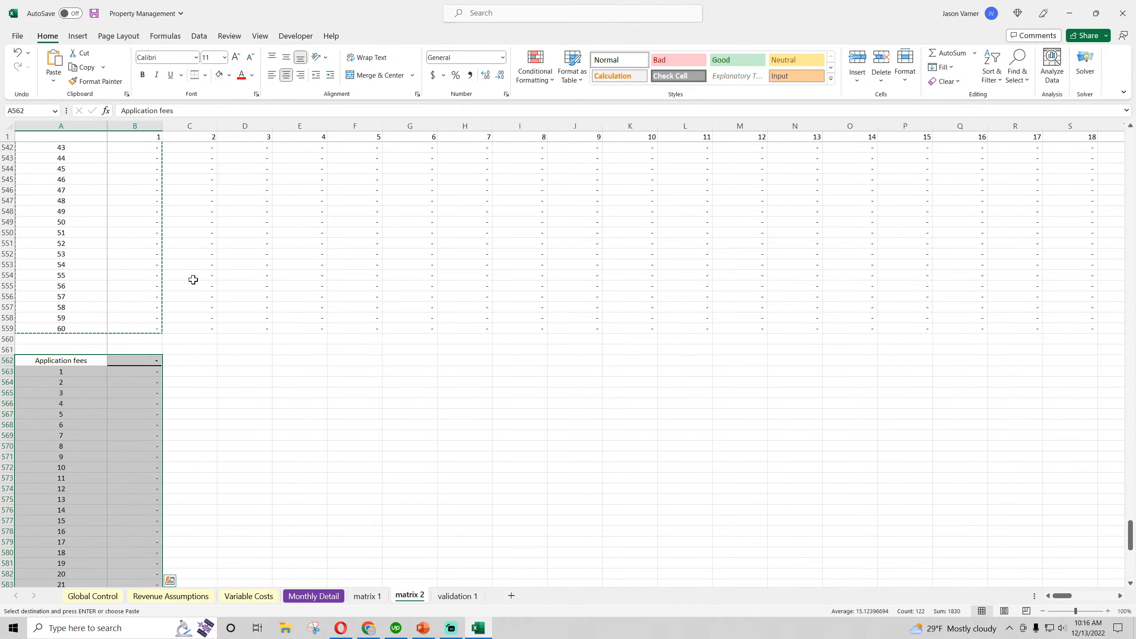
scroll(213, 374, "up", 15)
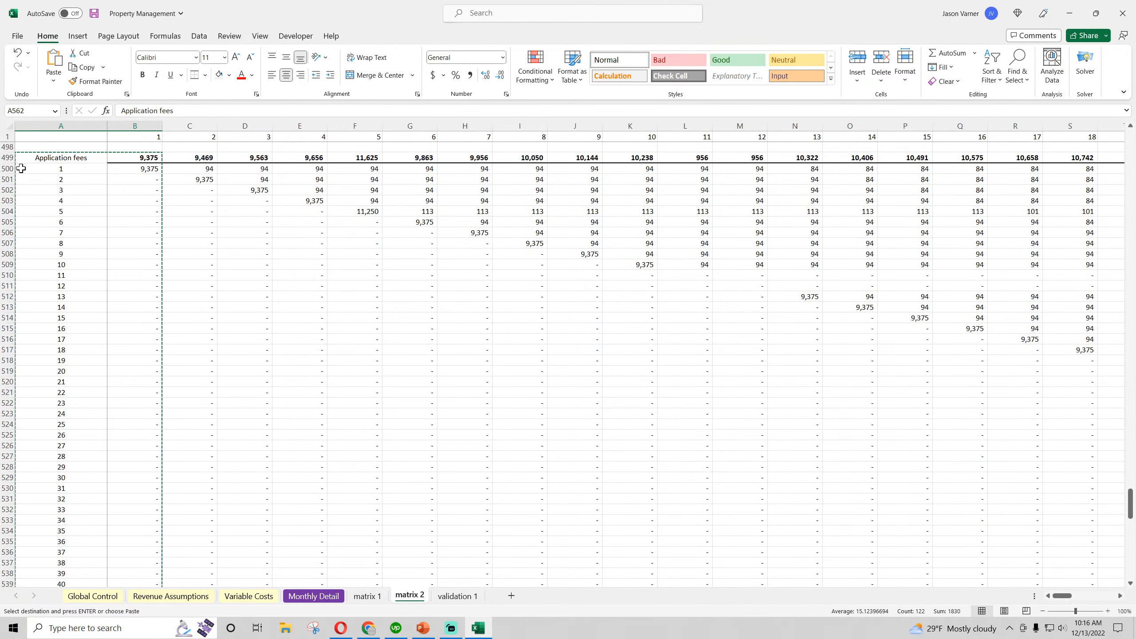
- Copy the Application fees total row 499 on matrix 2 and paste it over row 562
right_click(7, 157)
left_click(31, 198)
scroll(87, 369, "down", 15)
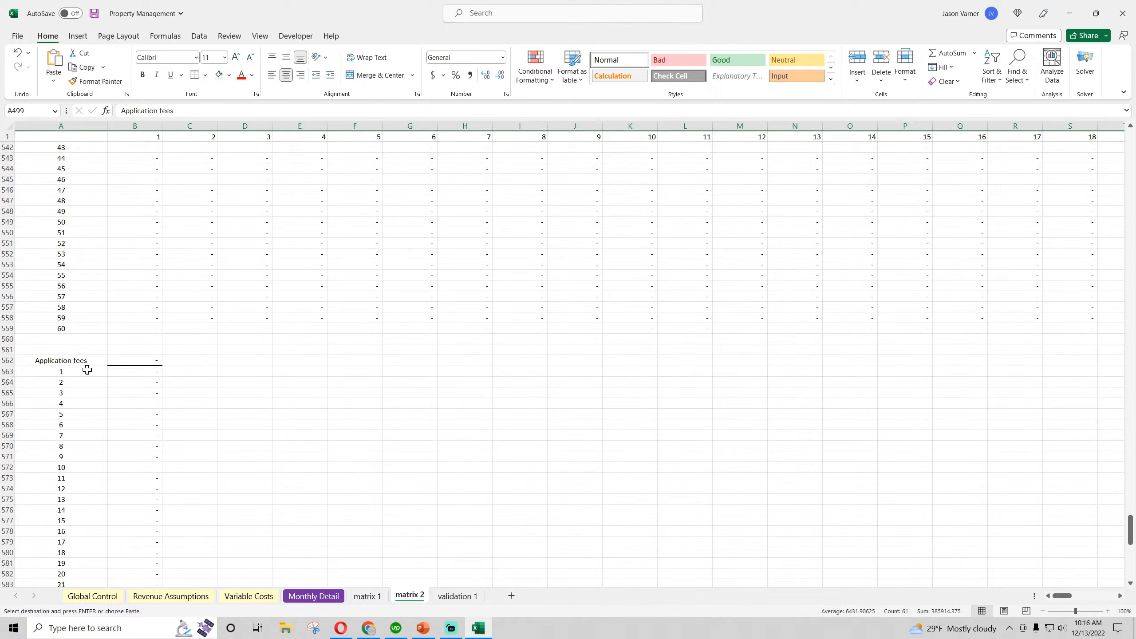
right_click(7, 361)
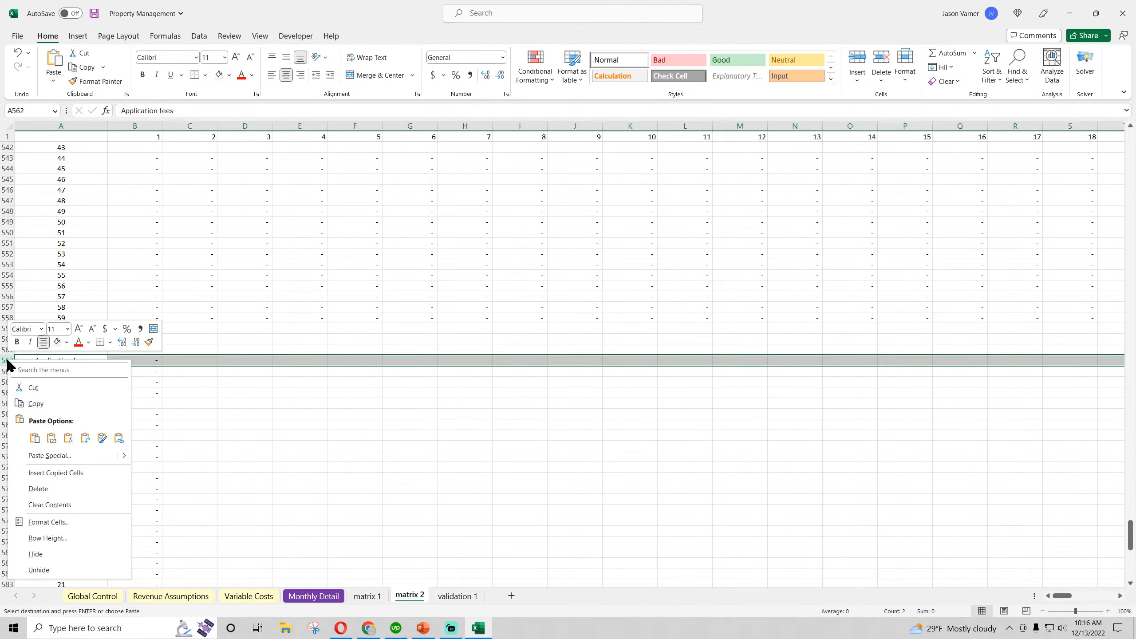
left_click(34, 438)
- Rename the label in A562 as Application costs
double_click(64, 360)
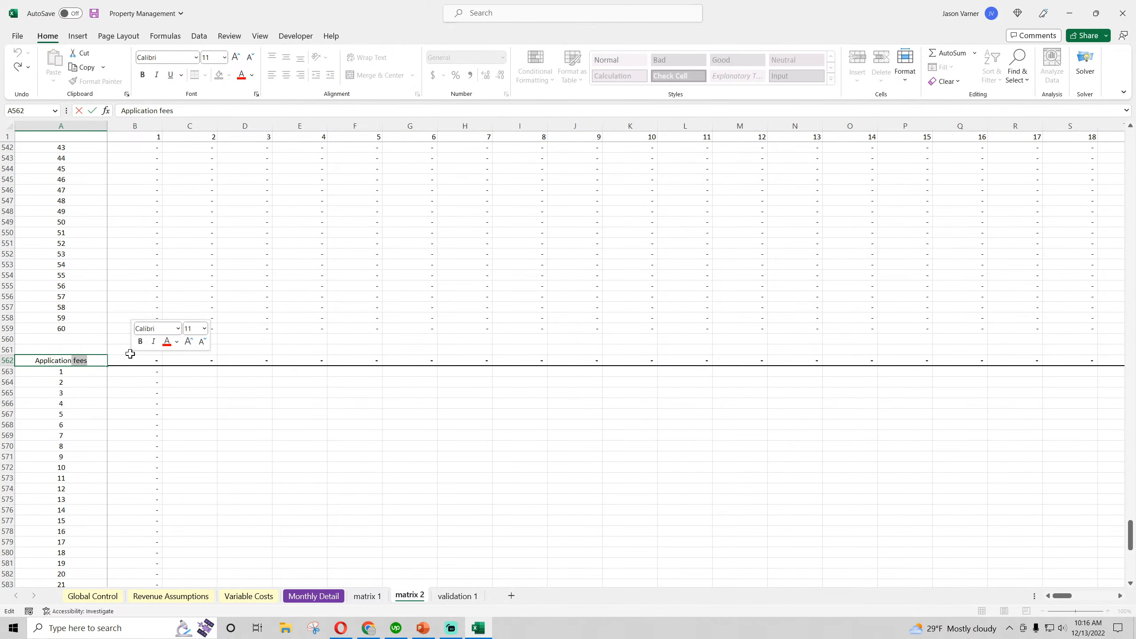
type("costgs")
type("st")
key("Return")
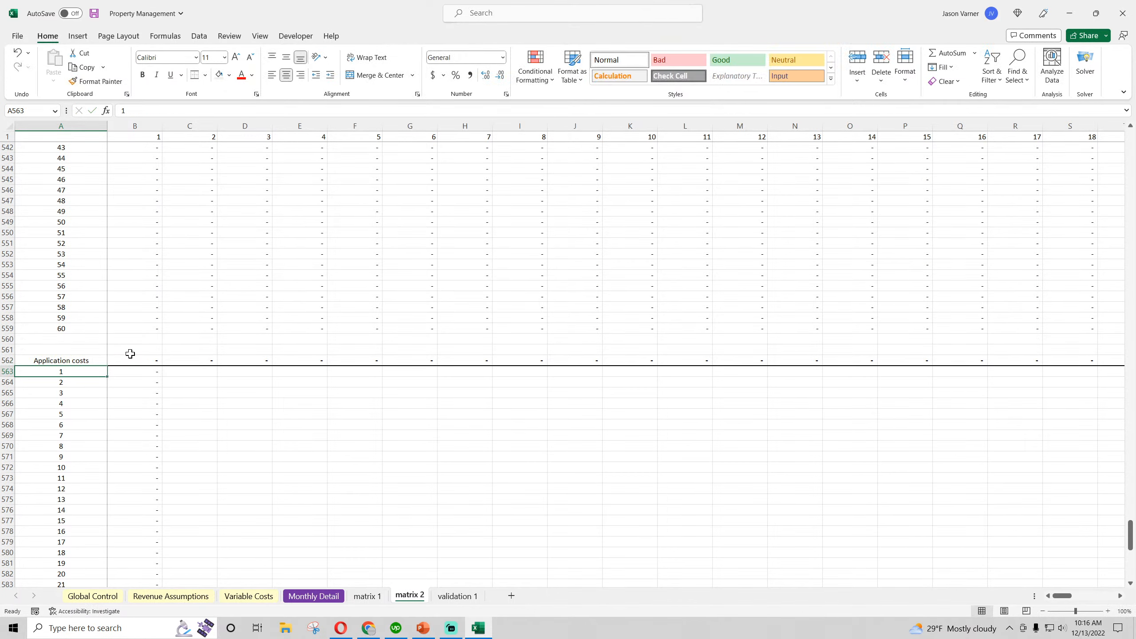
- Copy the formula text from B500 and paste it unchanged over the formula in B563
key("Right")
scroll(150, 317, "up", 15)
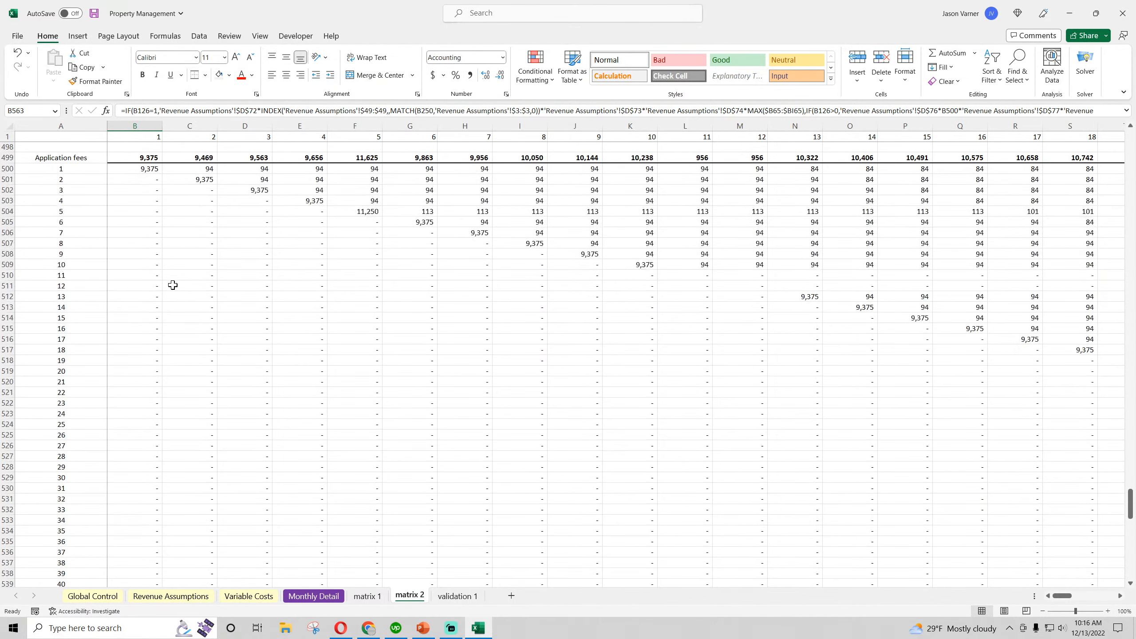
left_click(145, 167)
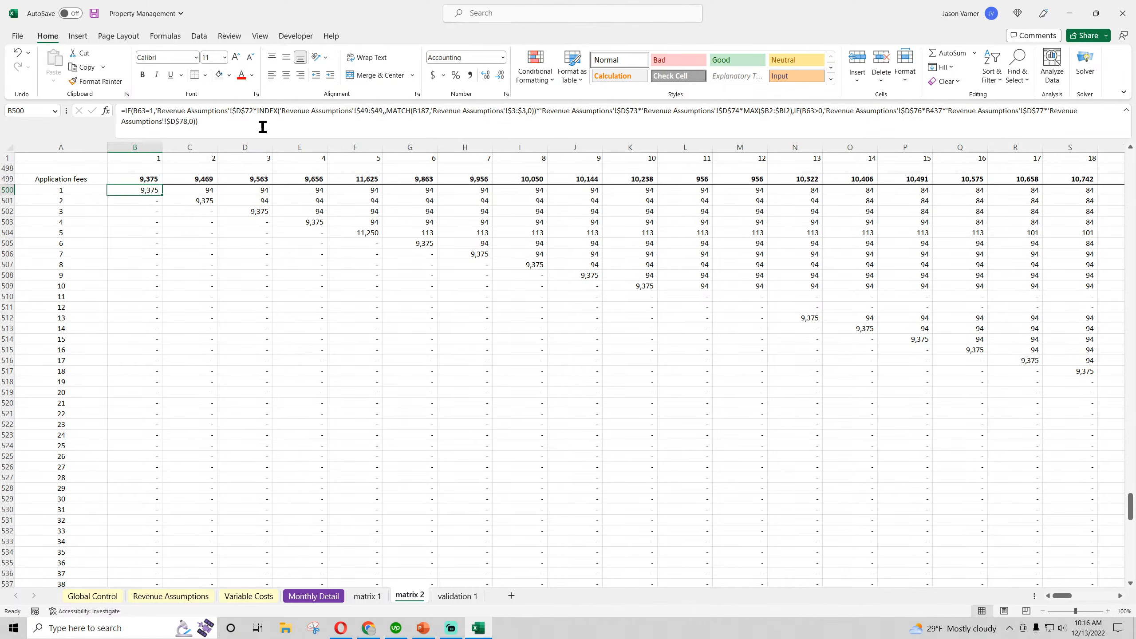
left_click_drag(261, 126, 127, 106)
right_click(156, 116)
left_click(183, 141)
key("Escape")
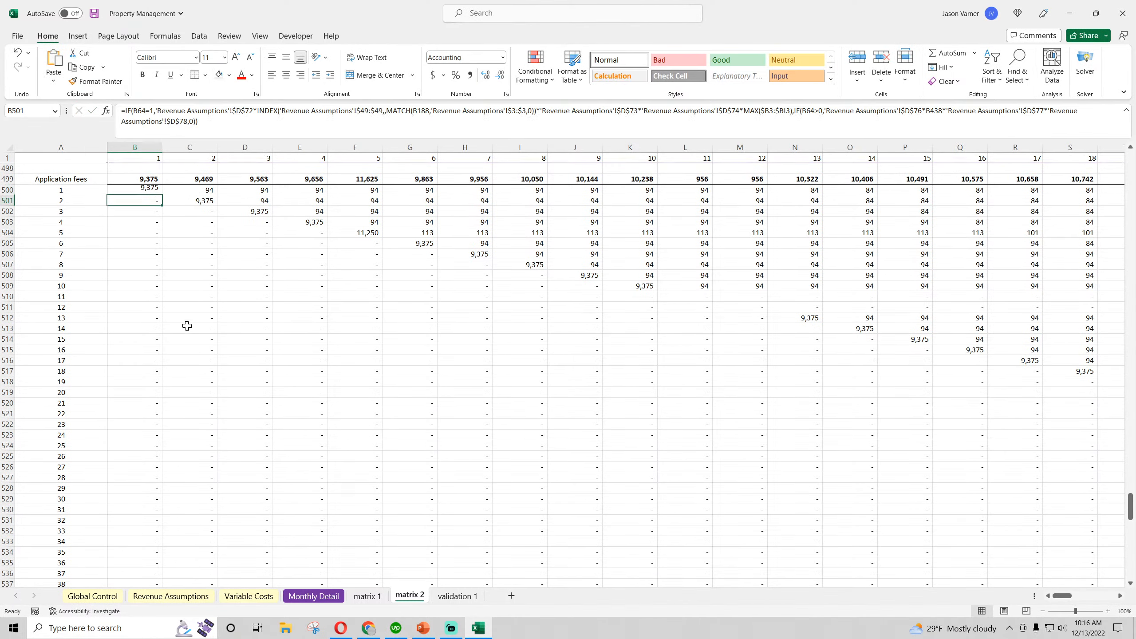
key("Down")
scroll(185, 327, "down", 18)
left_click(149, 275)
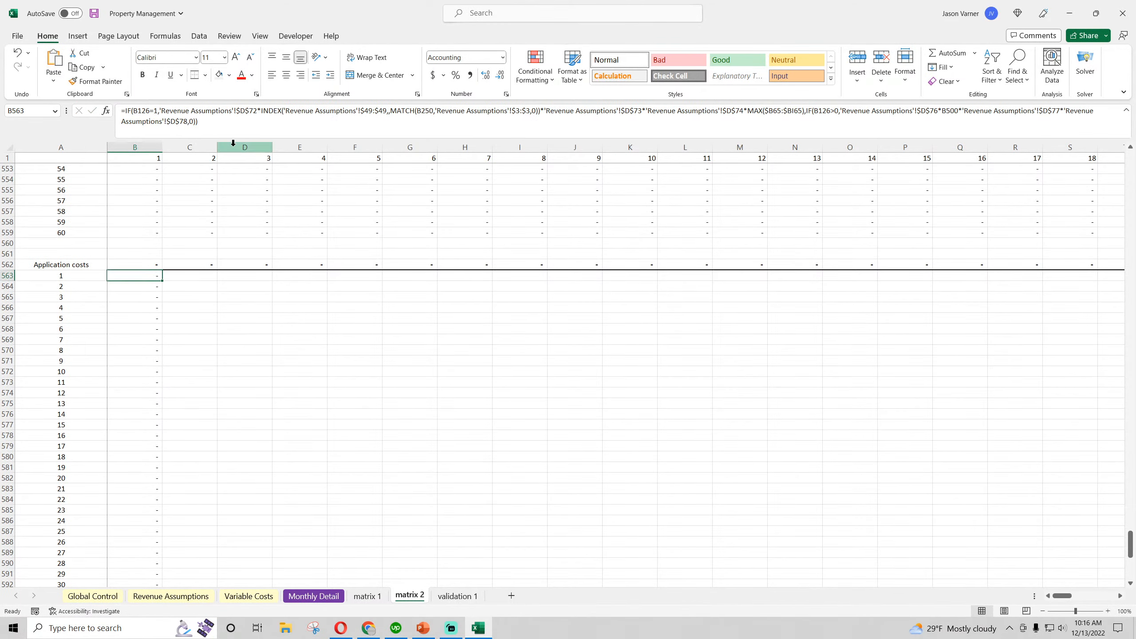
left_click_drag(262, 125, 129, 110)
right_click(157, 117)
left_click(183, 174)
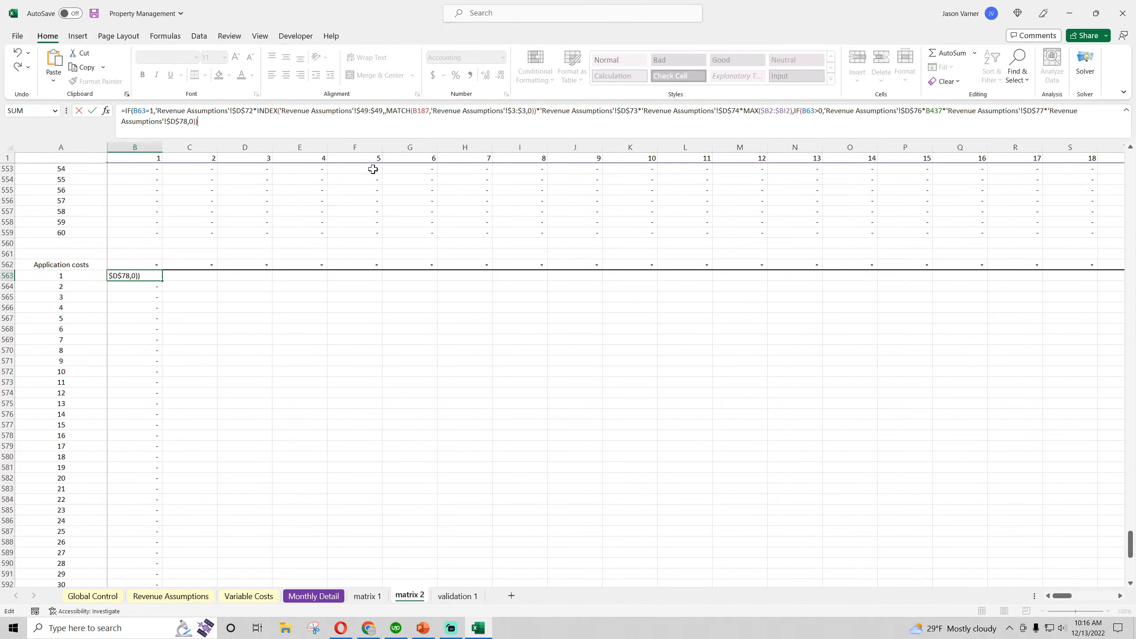
- In the B563 formula, replace the initial on-board application fee reference with the column-locked Type 2 application fee cost, 'Variable Costs'!$D14
left_click_drag(252, 110, 159, 111)
key("BackSpace")
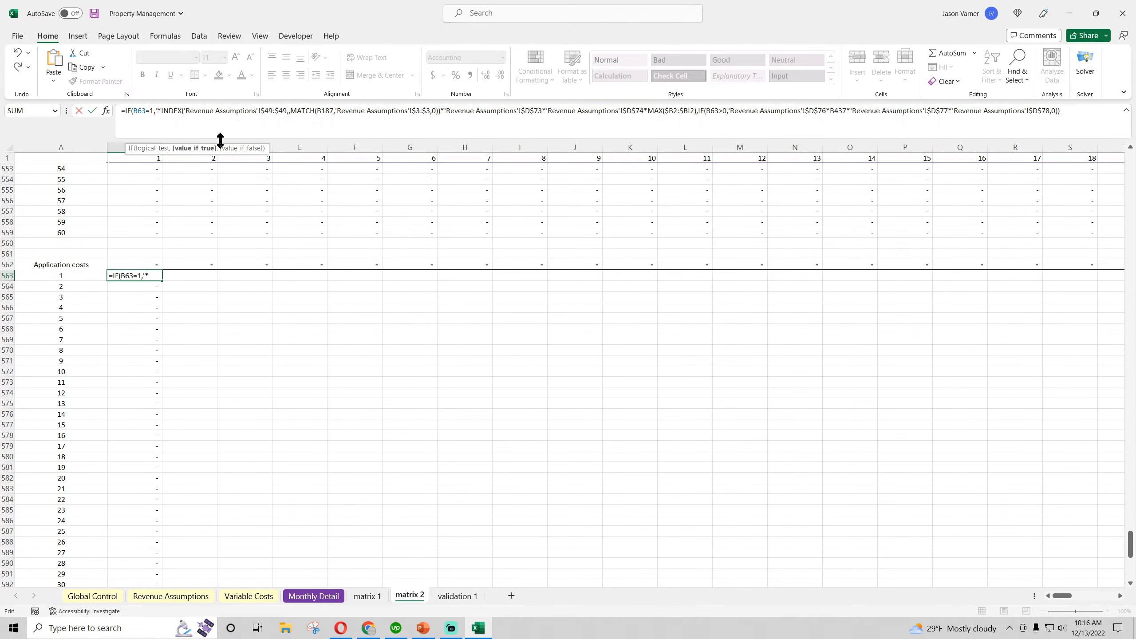
left_click(262, 596)
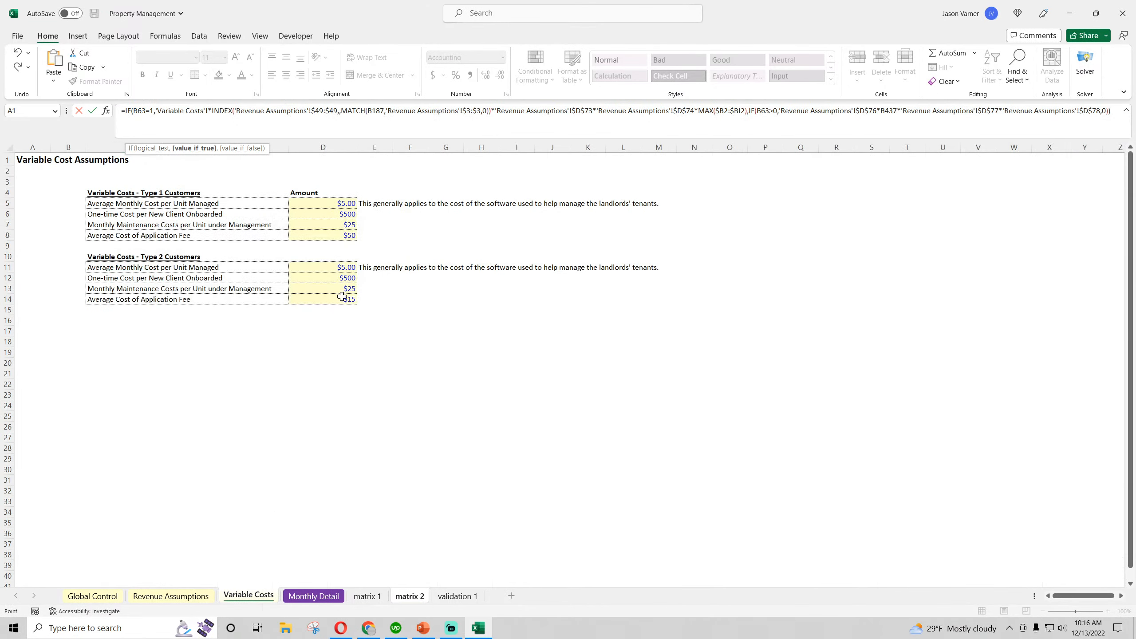
left_click(326, 300)
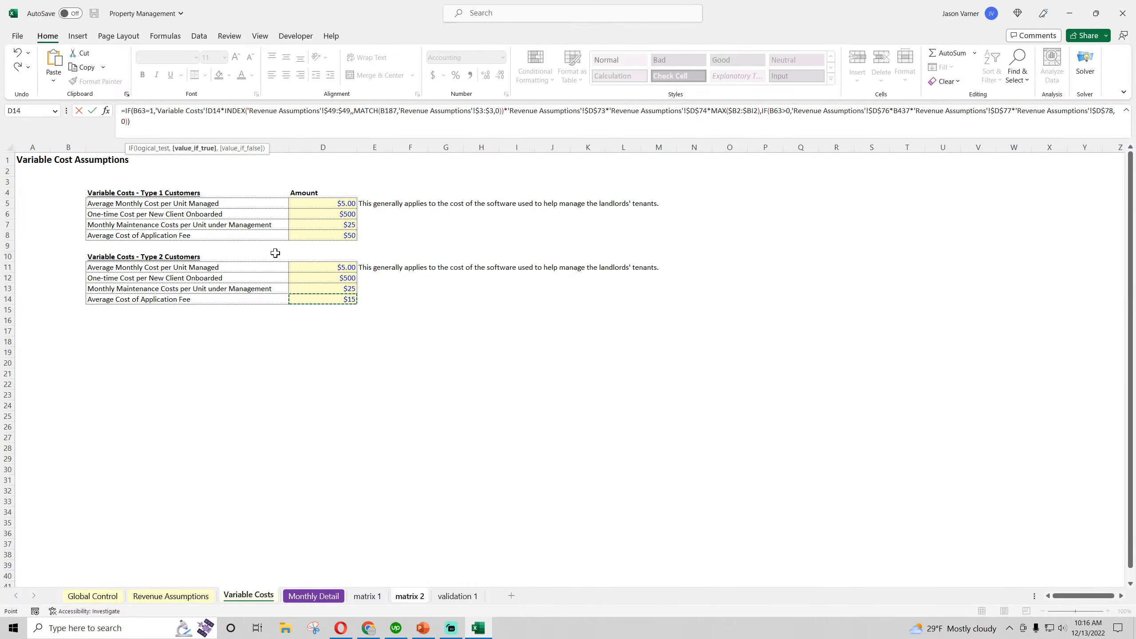
left_click(209, 111)
type("$")
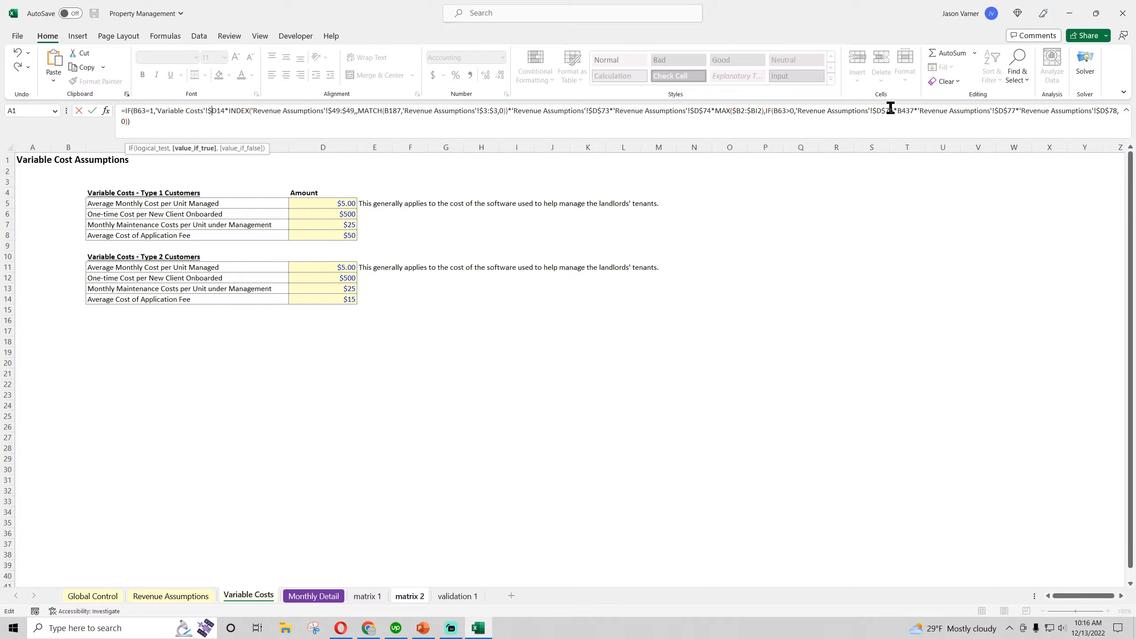
- Replace the ongoing application fee reference in the B563 formula with 'Variable Costs'!$D14 and enter the formula
left_click_drag(894, 110, 798, 111)
key("Delete")
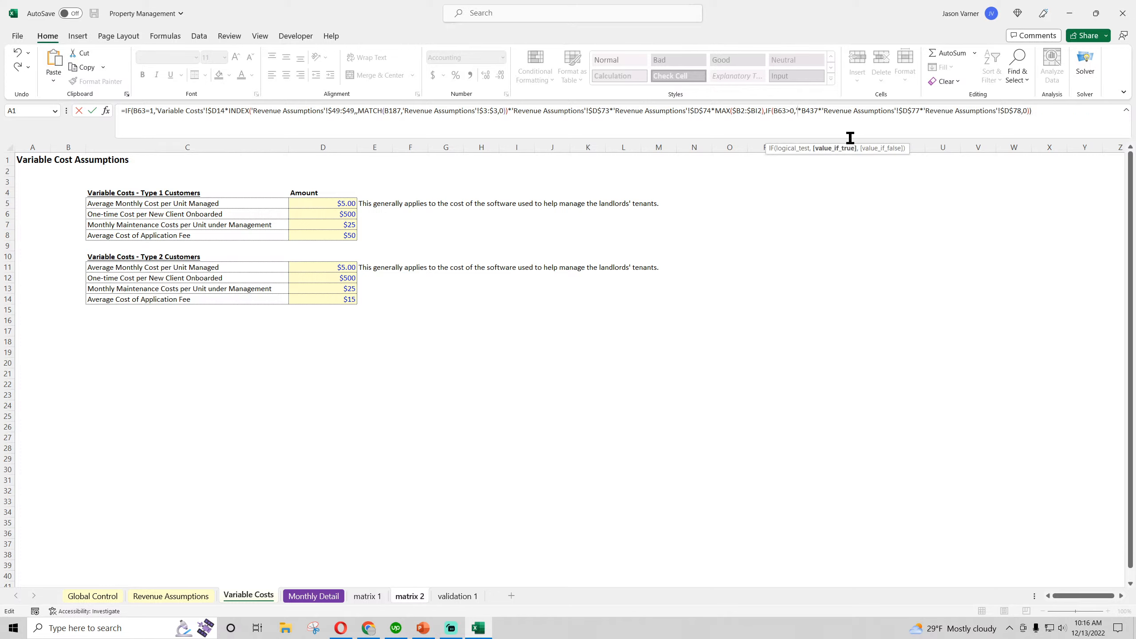
left_click(334, 301)
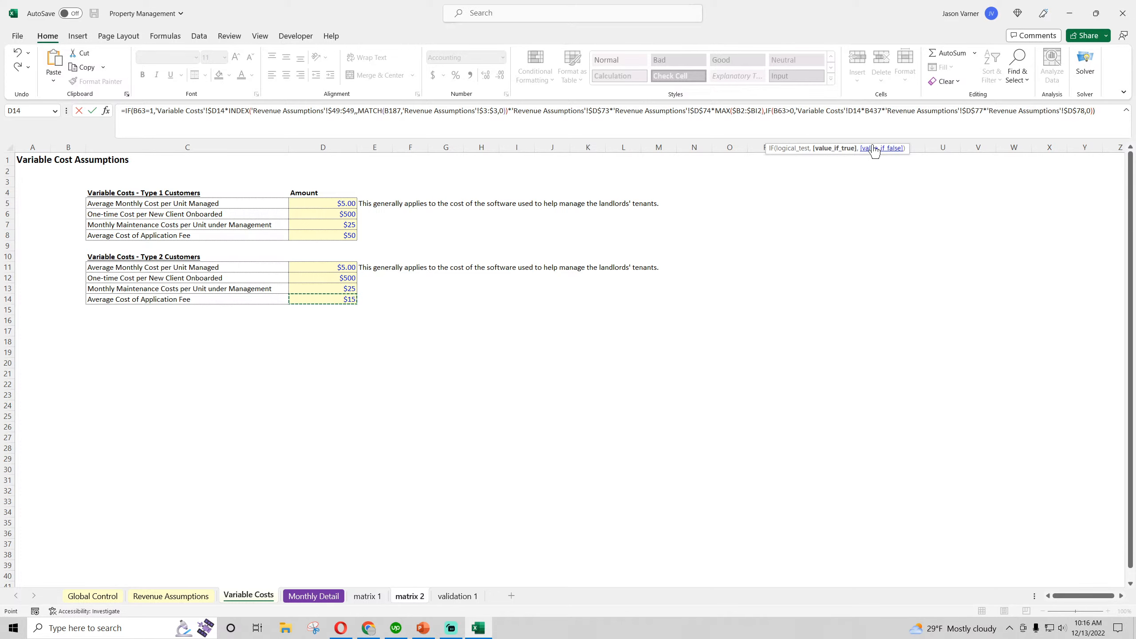
type("$D$")
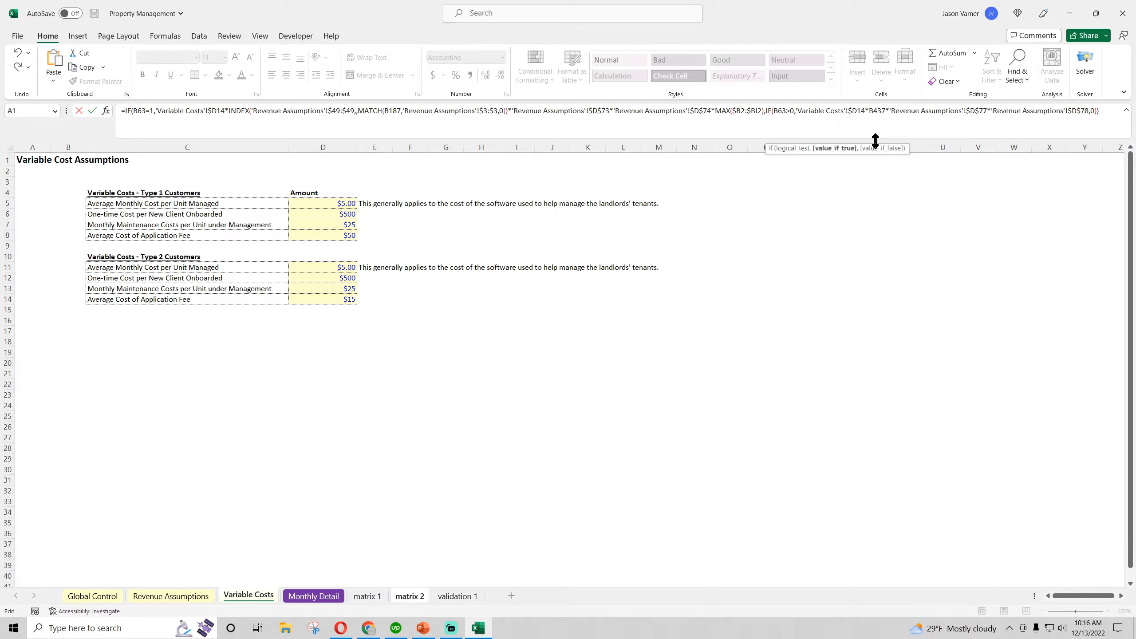
key("Return")
- Replace the edited formula in B563 with the original formula text copied from B500
scroll(100, 351, "up", 15)
scroll(100, 351, "up", 4)
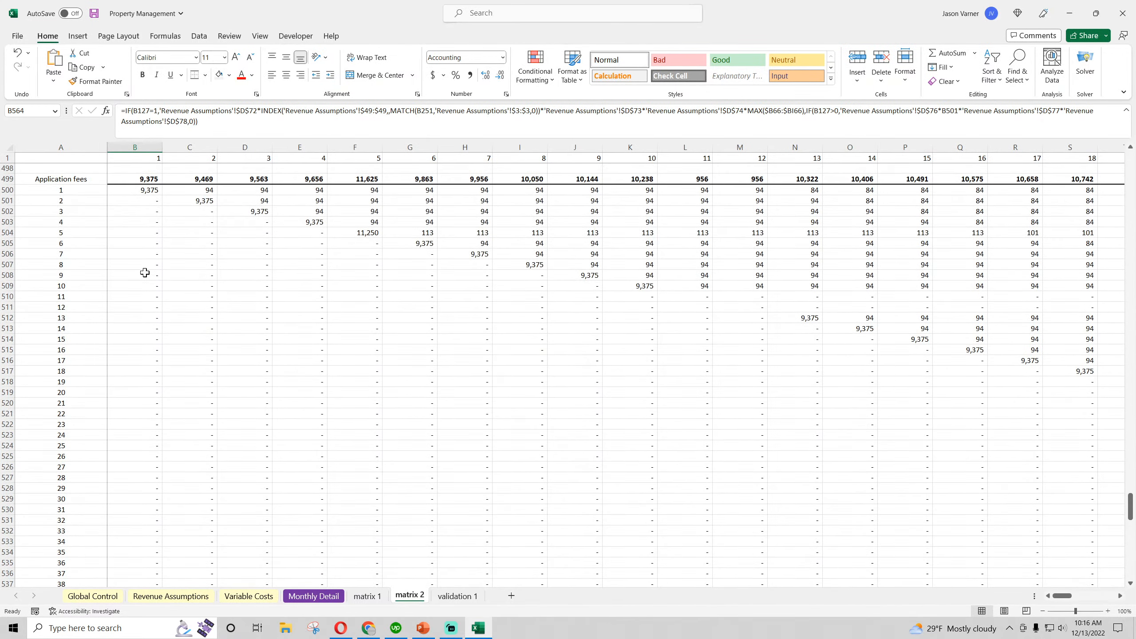
left_click(154, 190)
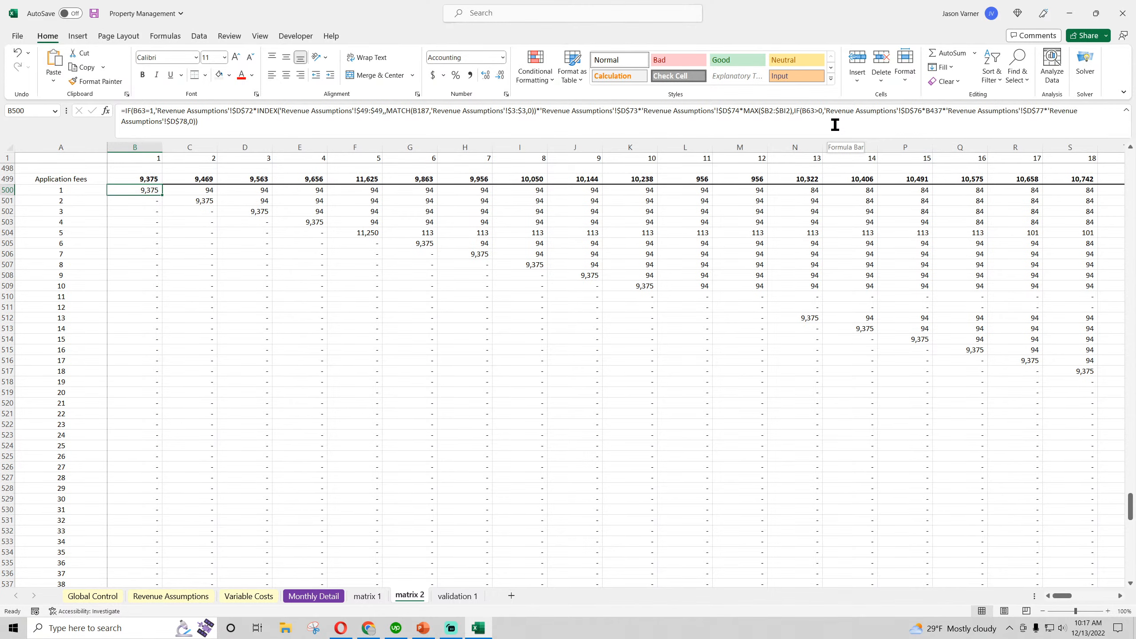
triple_click(206, 121)
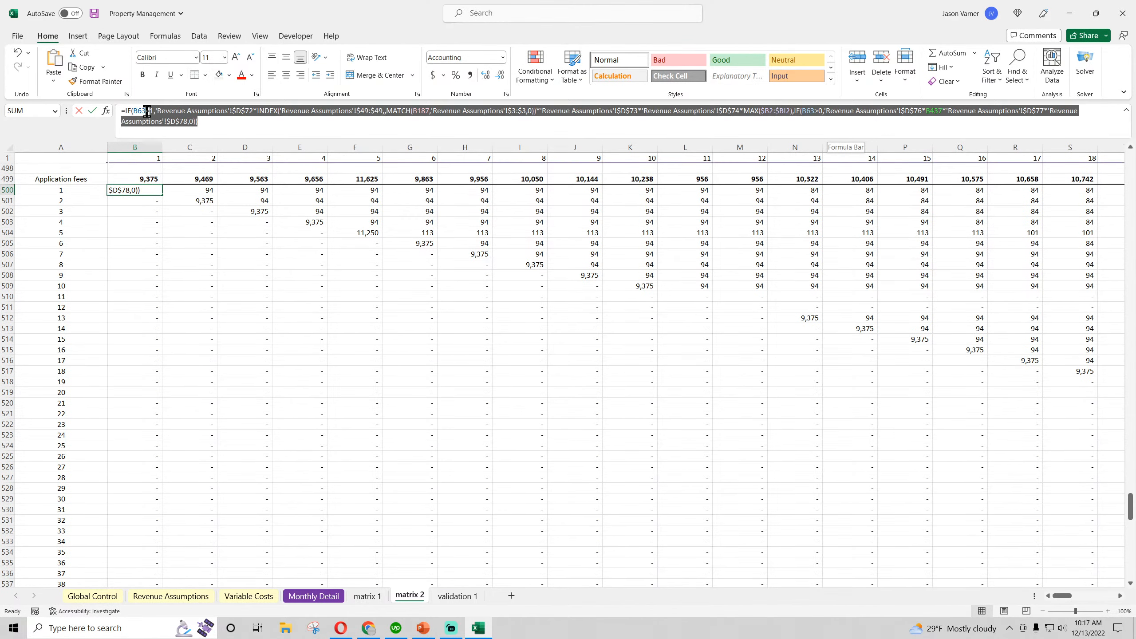
right_click(171, 122)
left_click(196, 139)
key("Escape")
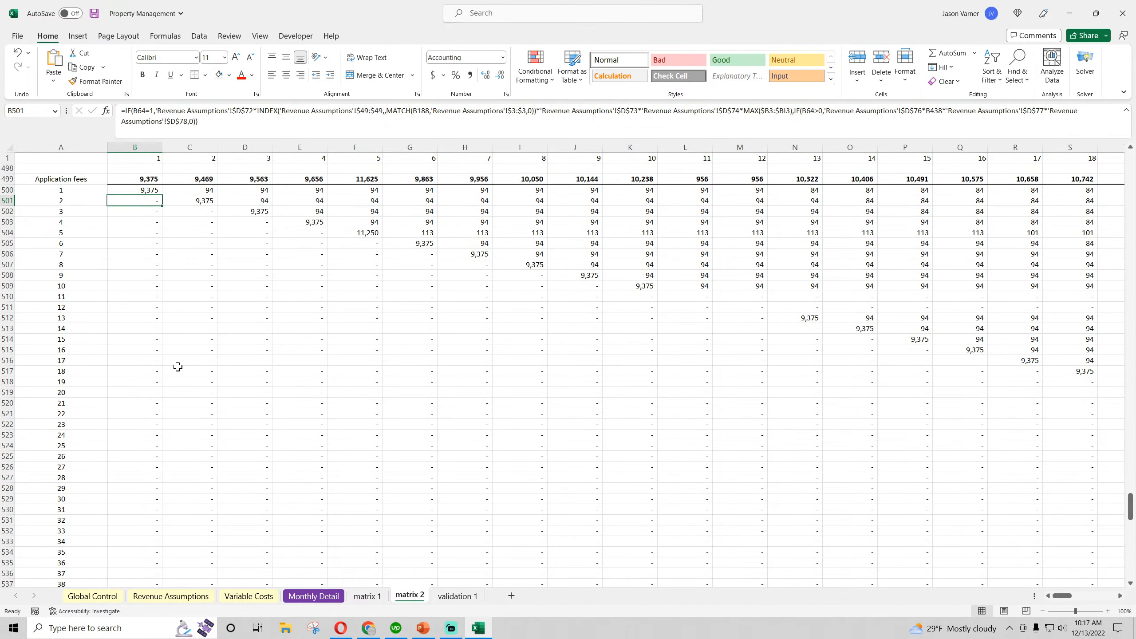
scroll(177, 368, "down", 15)
left_click(148, 393)
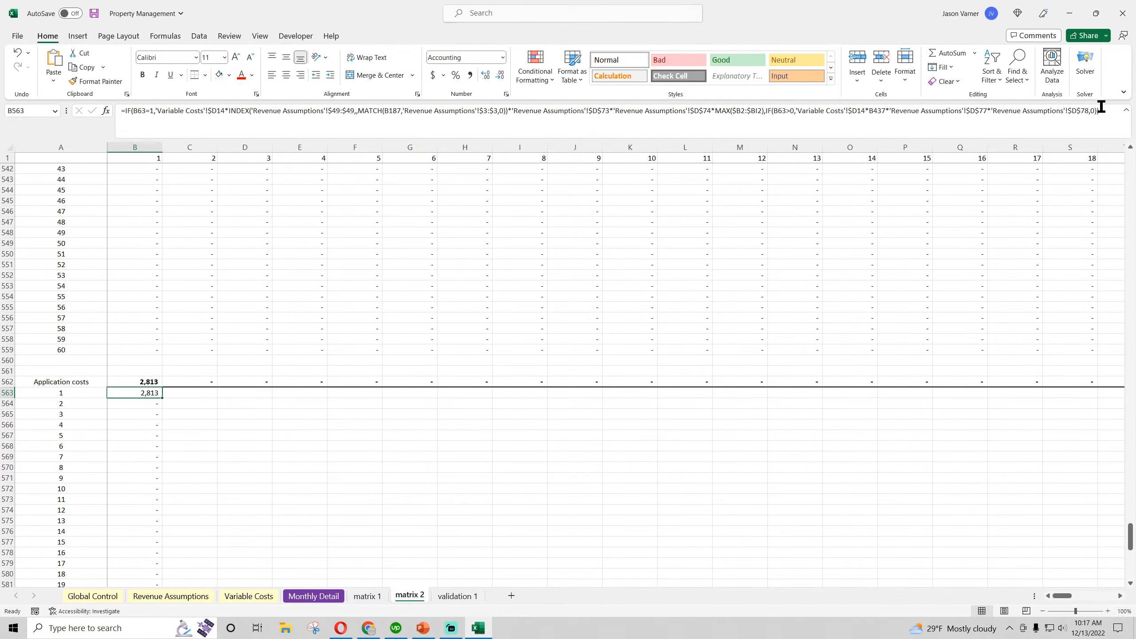
left_click_drag(1101, 110, 122, 112)
right_click(154, 118)
left_click(166, 168)
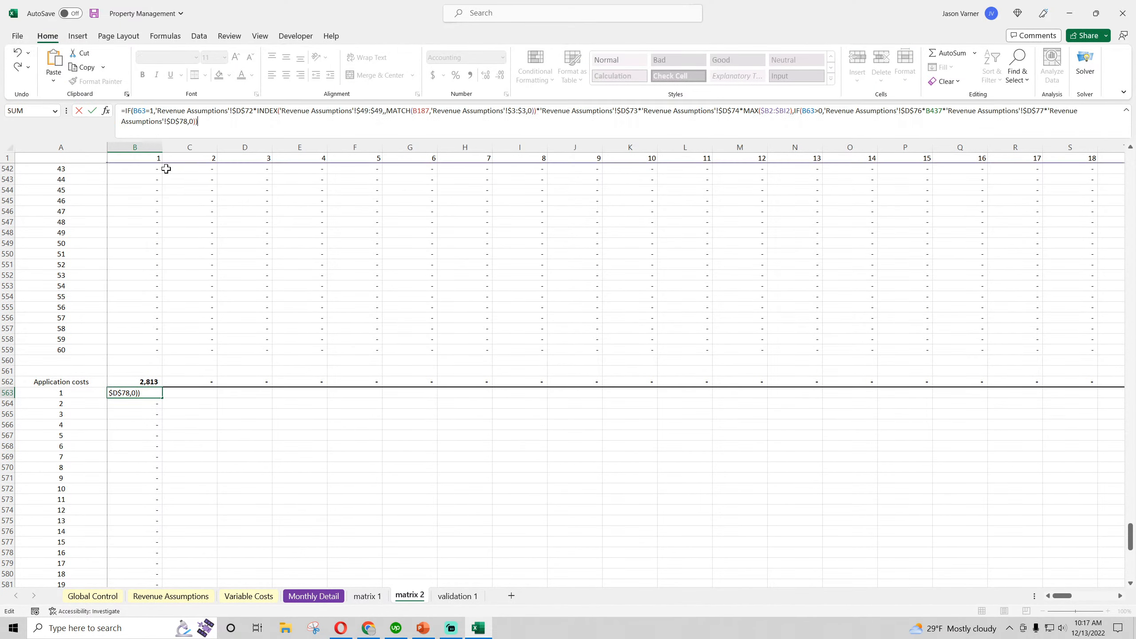
key("ctrl+Return")
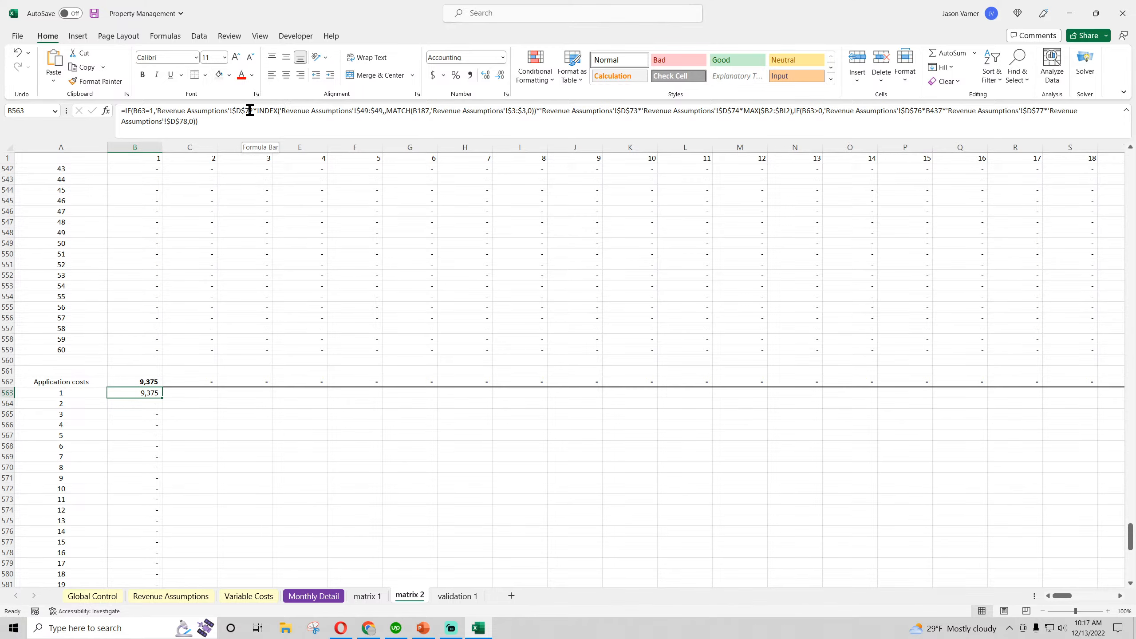
- Compare the application fee inputs on Revenue Assumptions with the Type 2 average application fee cost in D14 on Variable Costs
left_click(170, 596)
scroll(57, 383, "down", 2)
scroll(57, 383, "up", 4)
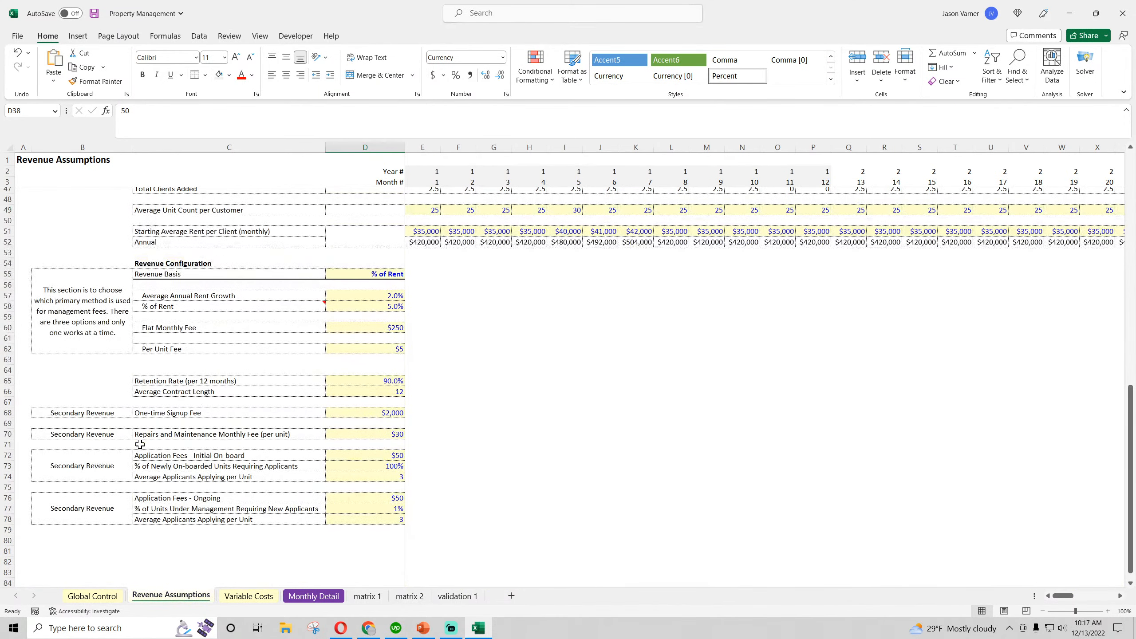
left_click(169, 459)
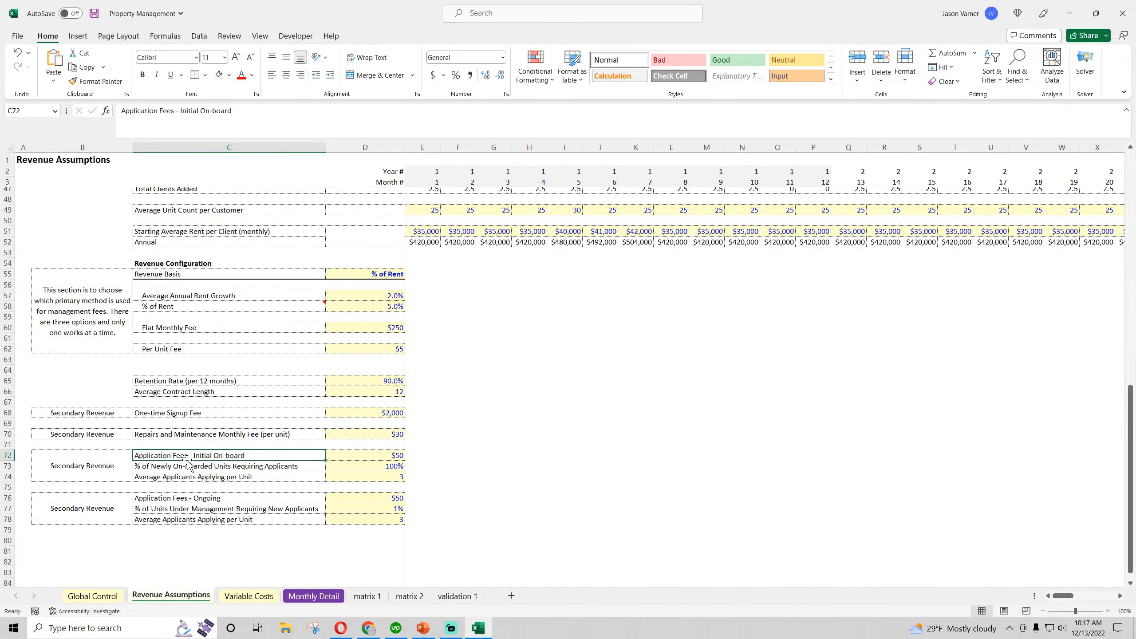
left_click(237, 596)
left_click(329, 300)
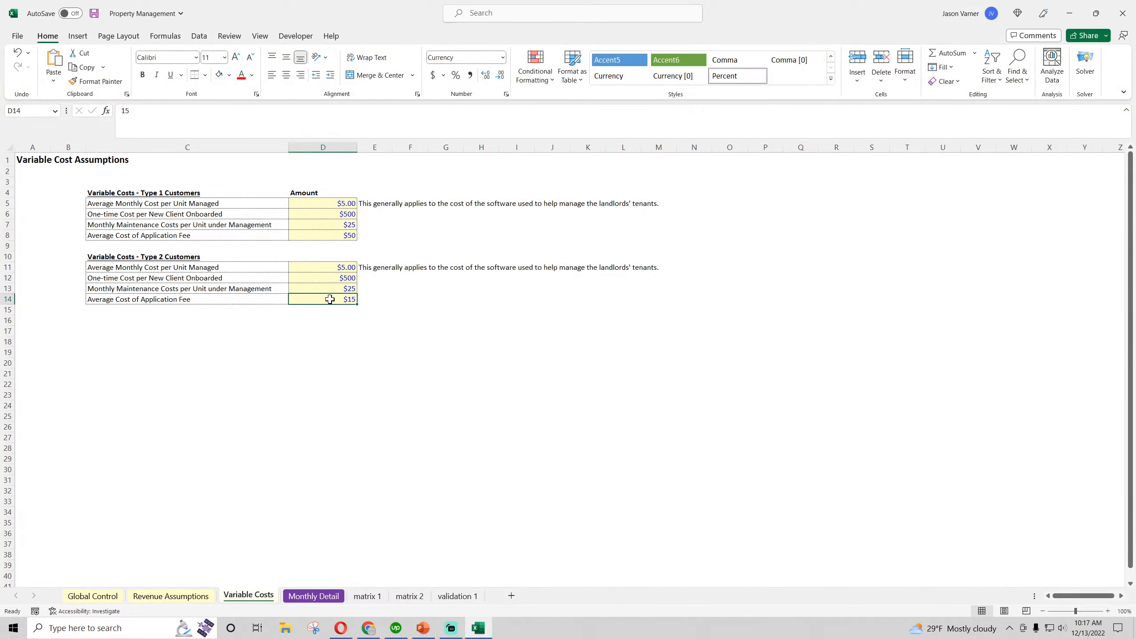
left_click(334, 596)
left_click(405, 596)
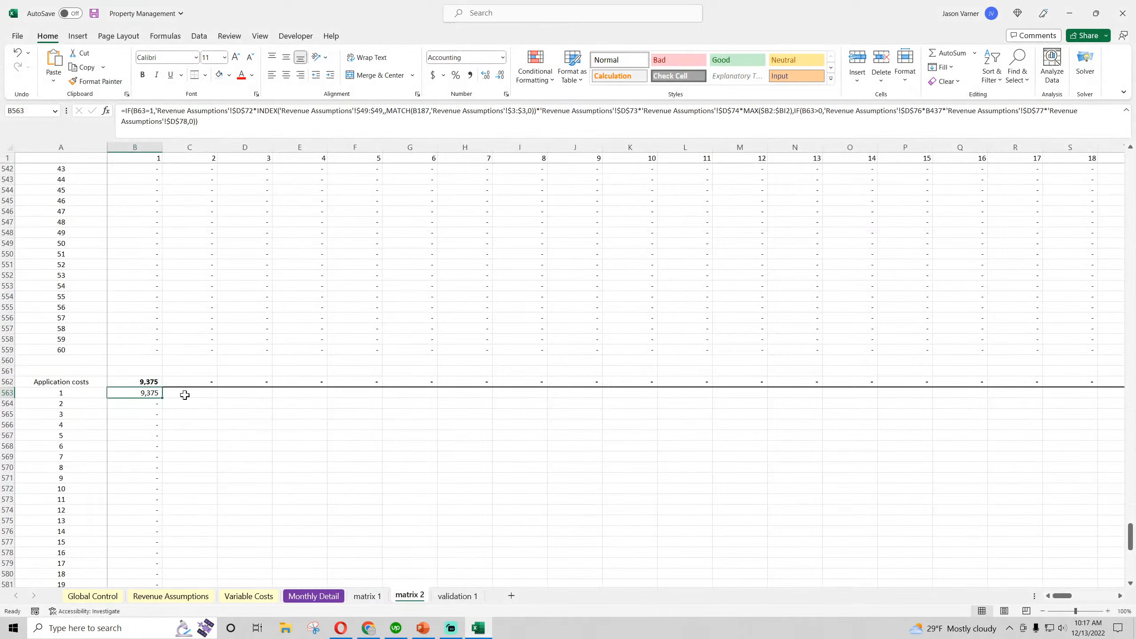
- In B563 on matrix 2, swap the initial on-board fee reference for 'Variable Costs'!$D14, keeping the rest of the formula
left_click_drag(257, 109, 162, 117)
left_click(198, 110)
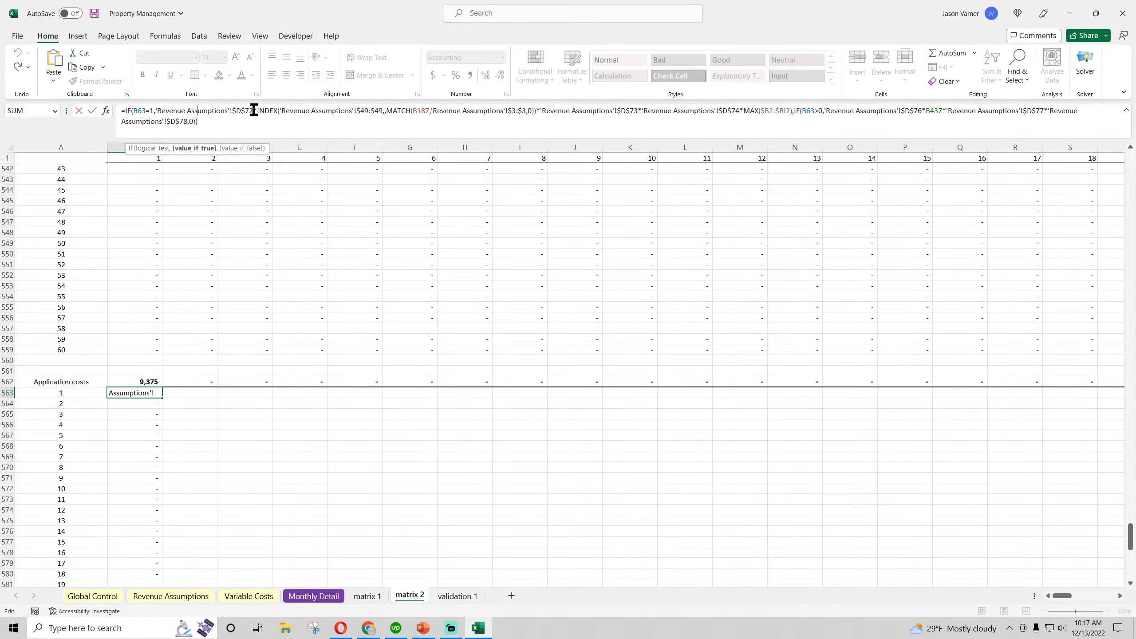
left_click_drag(254, 110, 157, 112)
type("=")
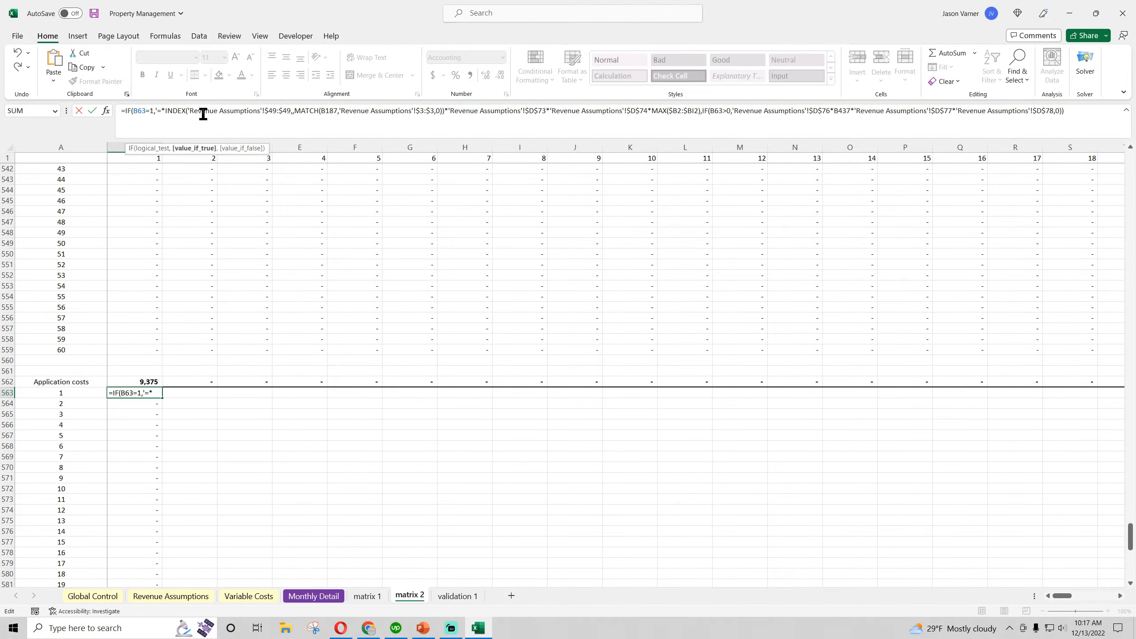
key("BackSpace")
key("BackSpace")
left_click(260, 596)
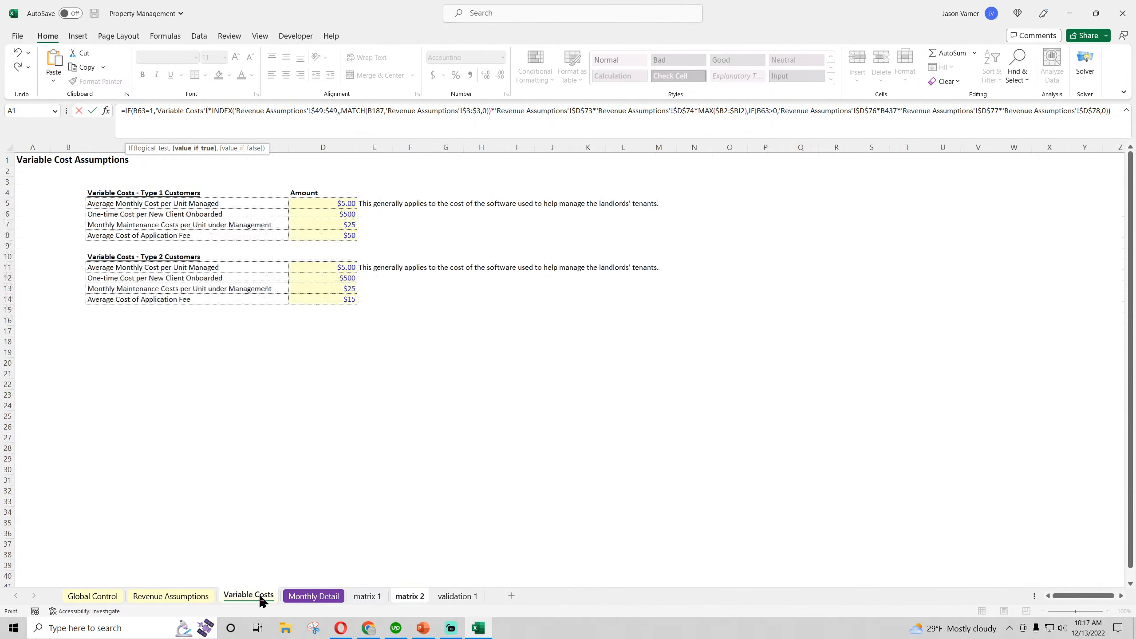
left_click(329, 299)
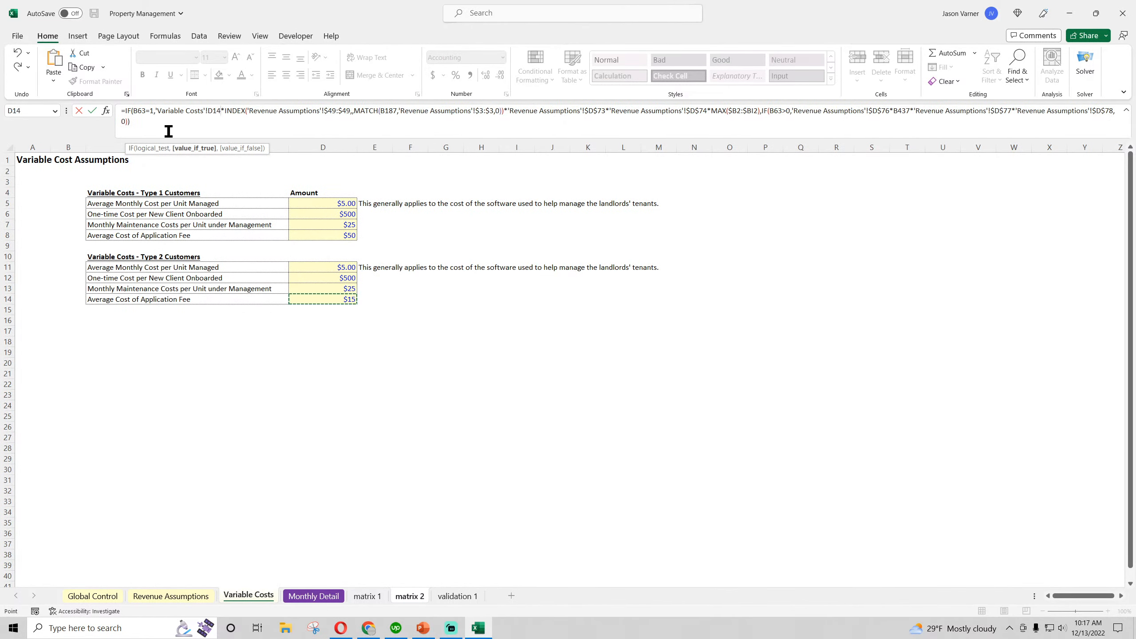
left_click(209, 110)
key("F4")
key("Return")
- Compare the ongoing application fee inputs on Revenue Assumptions and the Type 2 application fee cost on Variable Costs with the matrix 2 formula
left_click(157, 393)
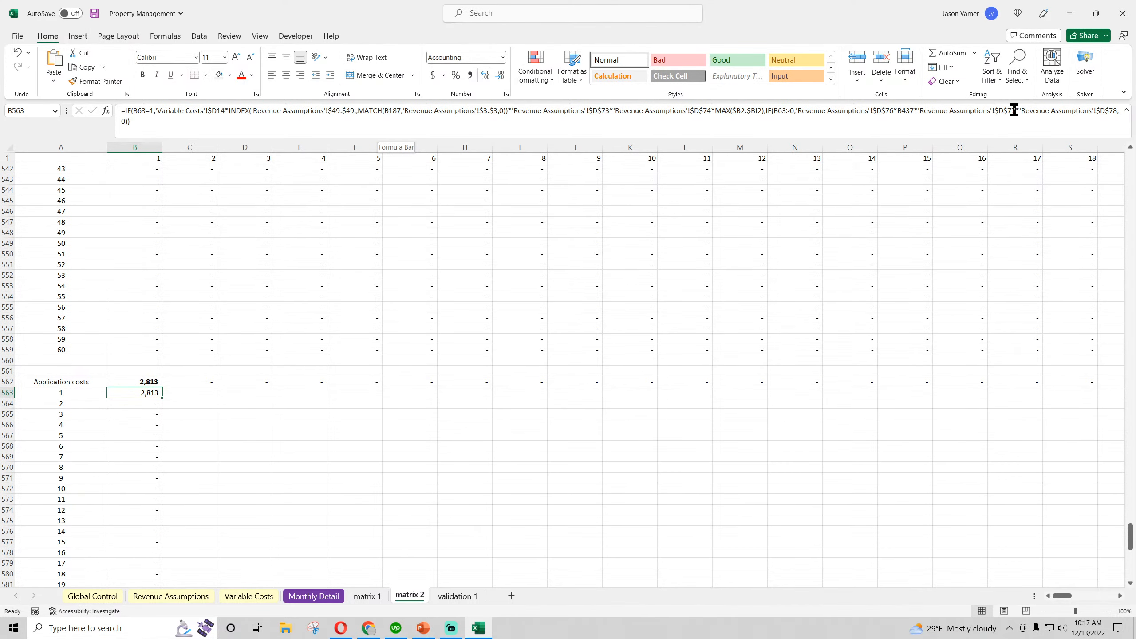
left_click(171, 596)
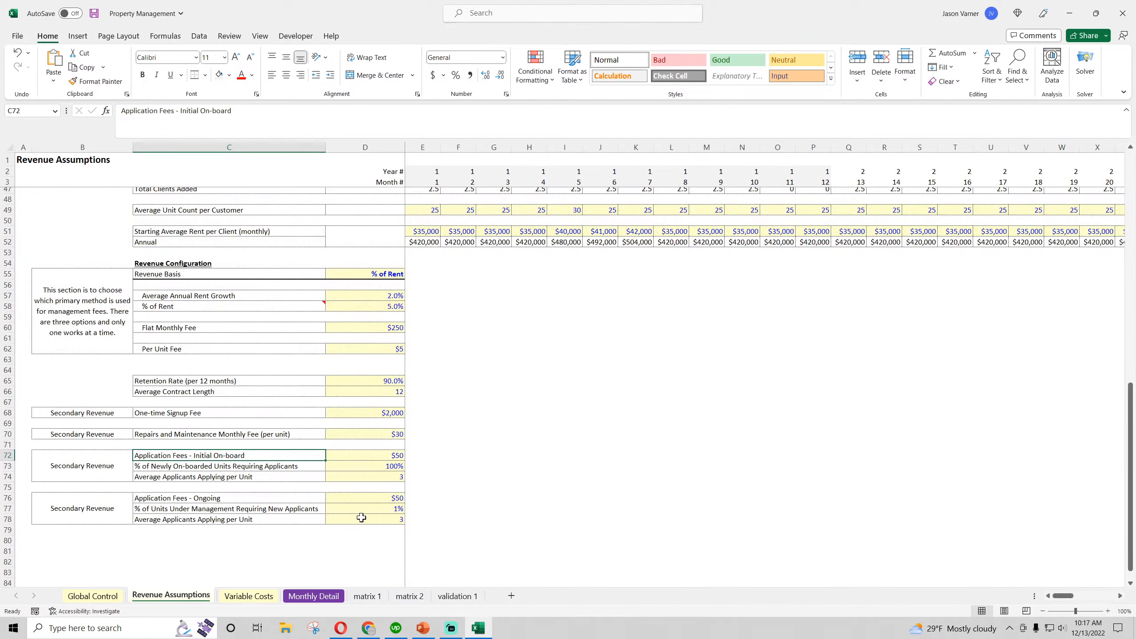
left_click(155, 509)
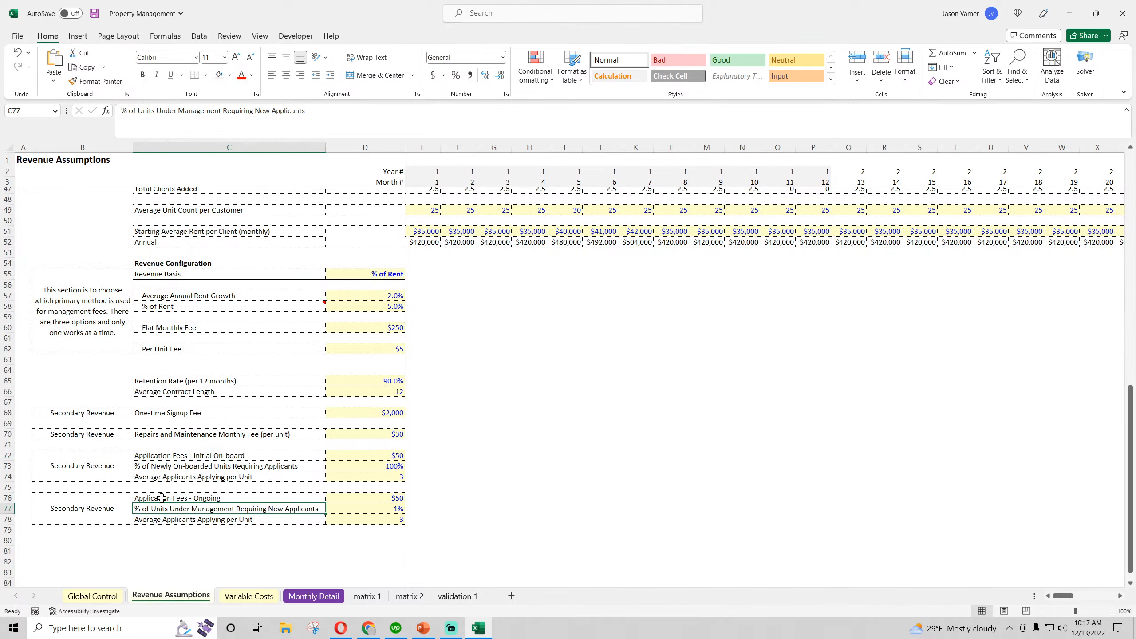
left_click(161, 498)
left_click(259, 599)
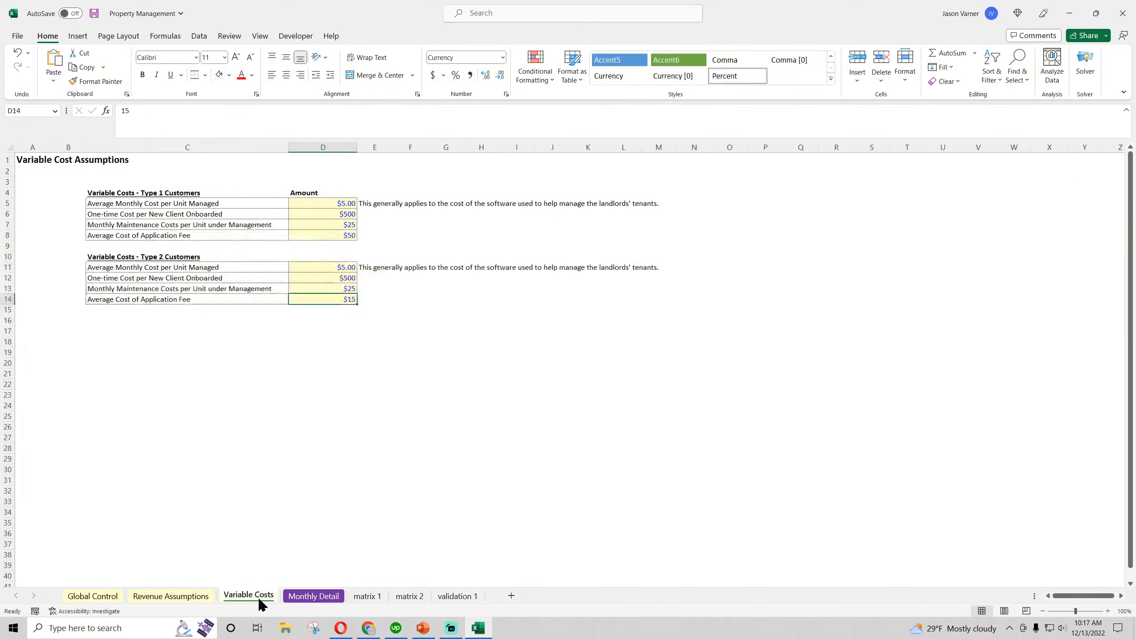
left_click(314, 596)
left_click(367, 595)
left_click(409, 596)
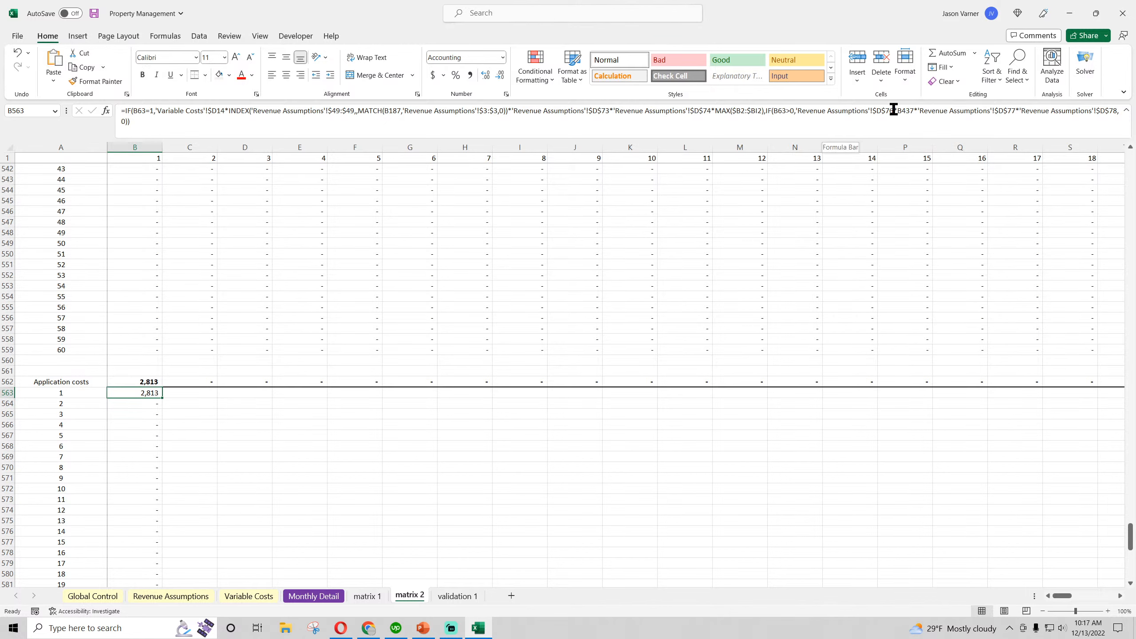
- In B563 on matrix 2, replace the ongoing application fee reference 'Revenue Assumptions'!$D$76 with 'Variable Costs'!$D$14
left_click_drag(894, 110, 802, 111)
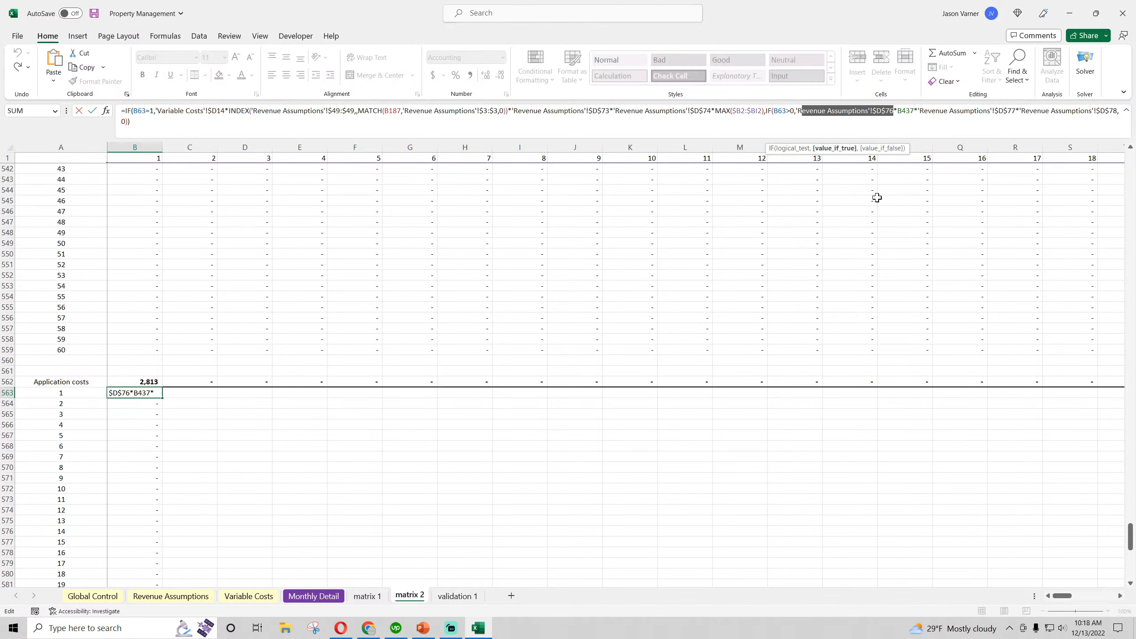
key("BackSpace")
key("BackSpace")
key("BackSpace")
left_click(248, 596)
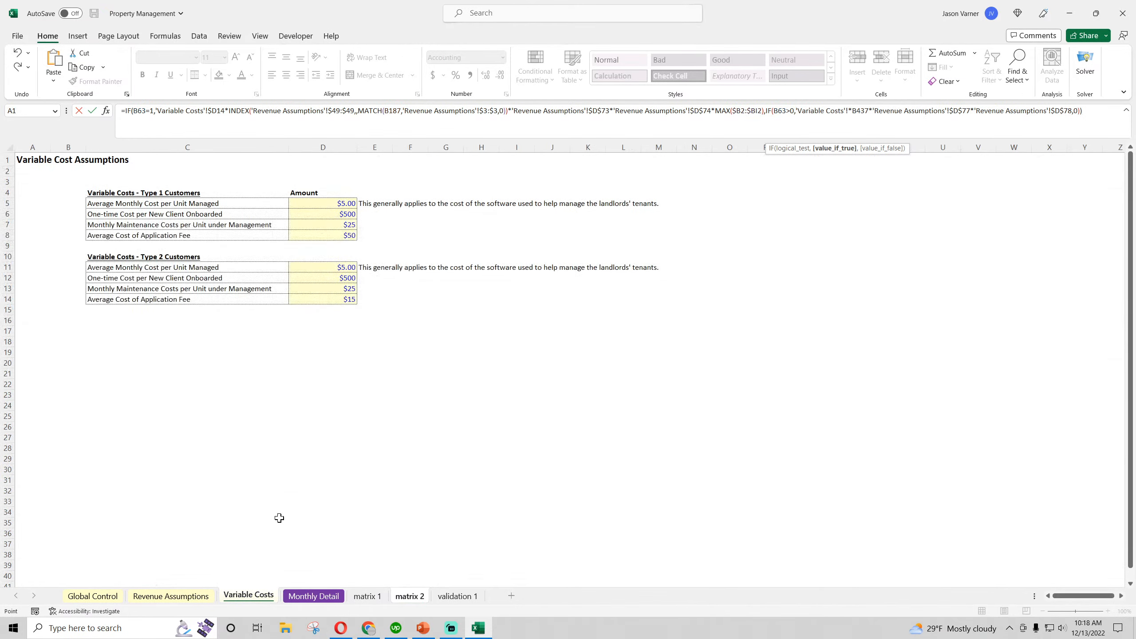
left_click(331, 300)
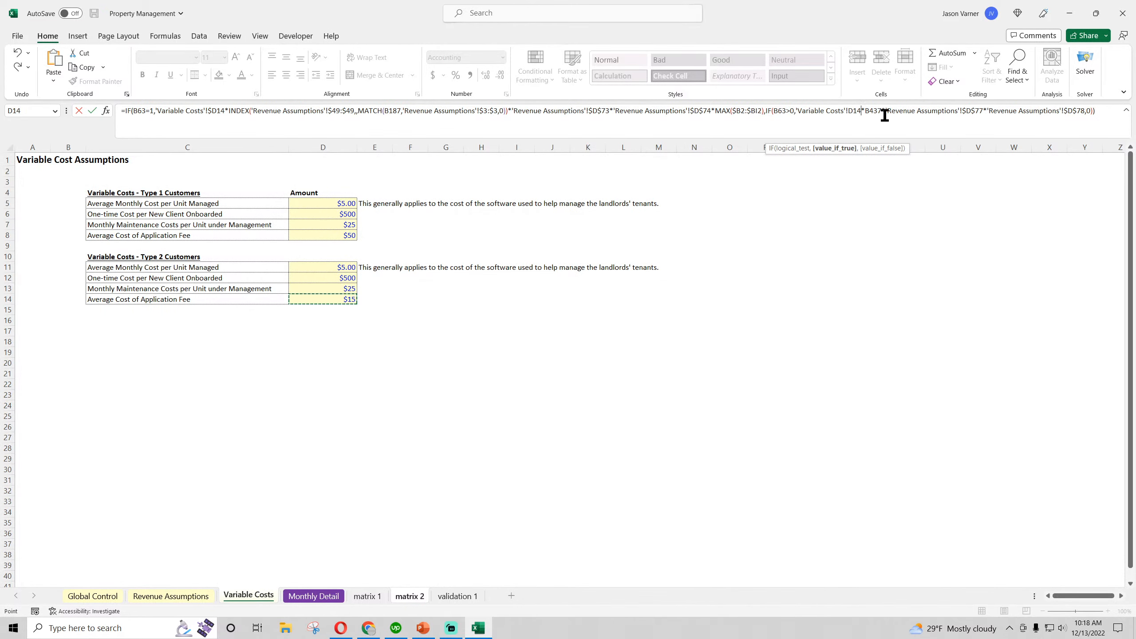
left_click(851, 111)
type("$D")
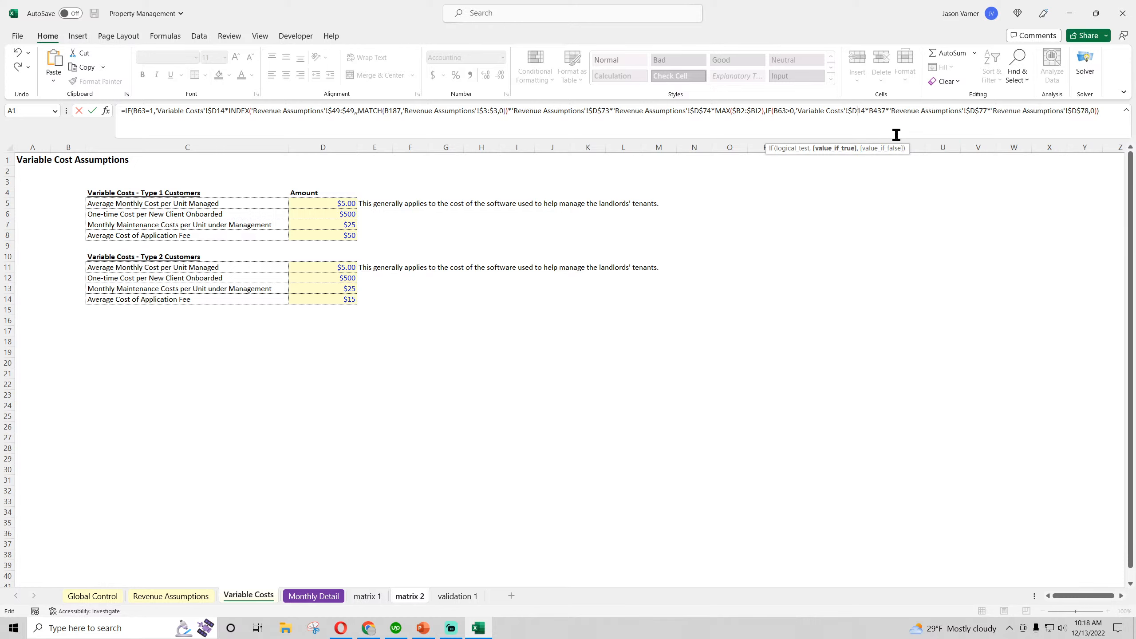
type("$")
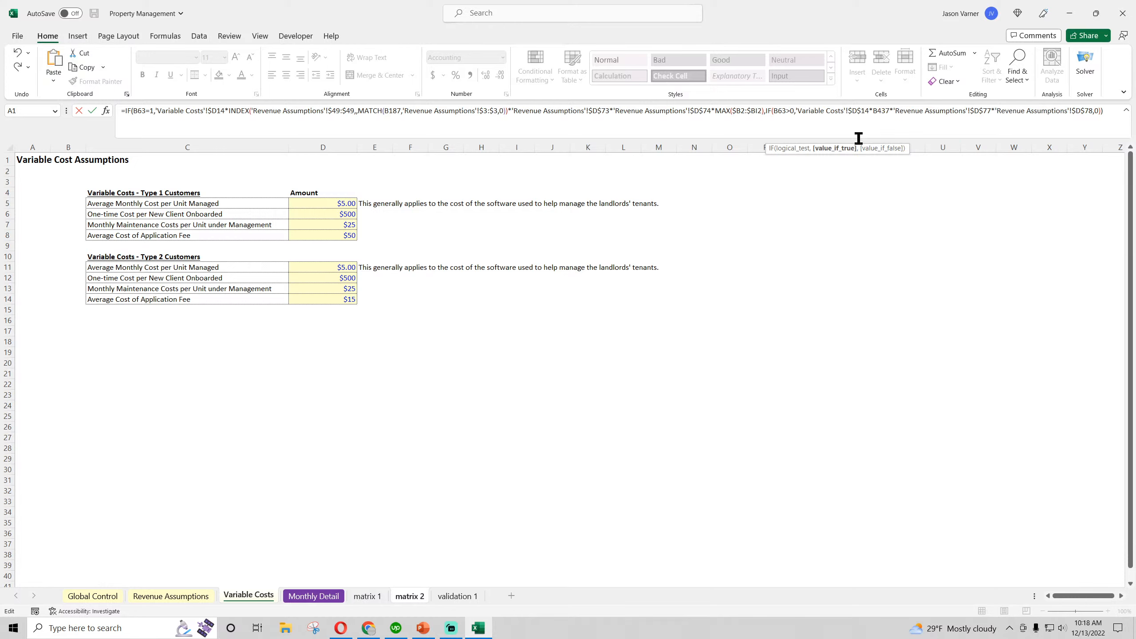
- Make the first Variable Costs reference in the B563 formula fully absolute as $D$14 and enter the formula
left_click(217, 111)
type("$")
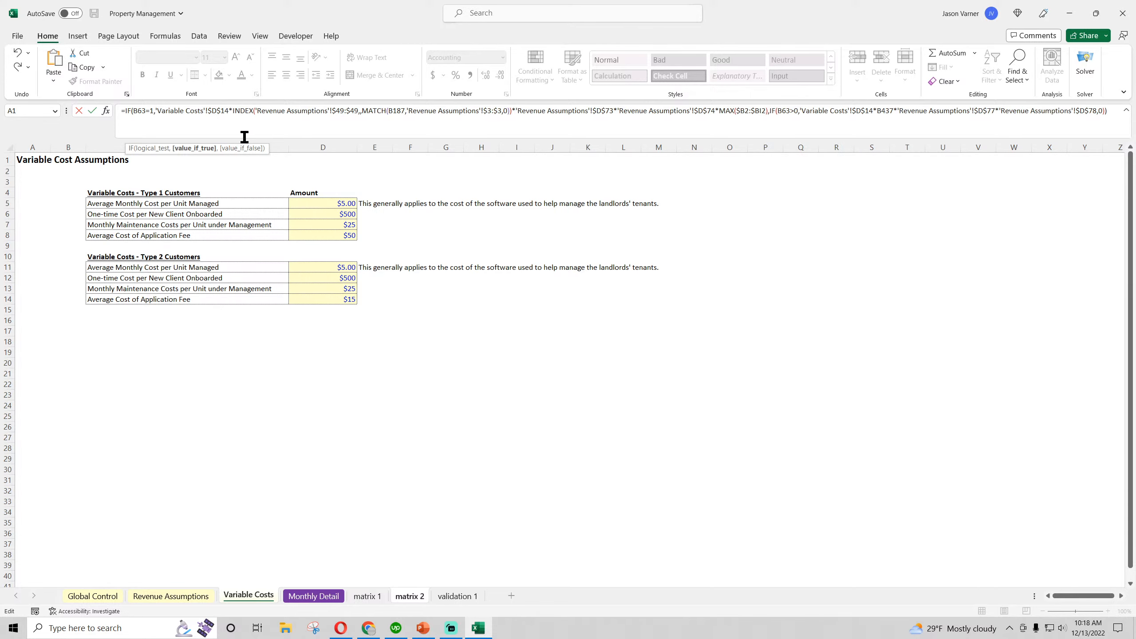
key("Return")
- Fill the B563 formula across the entire 60-by-60 Application costs block on matrix 2
scroll(291, 269, "down", 4)
left_click_drag(162, 281, 436, 414)
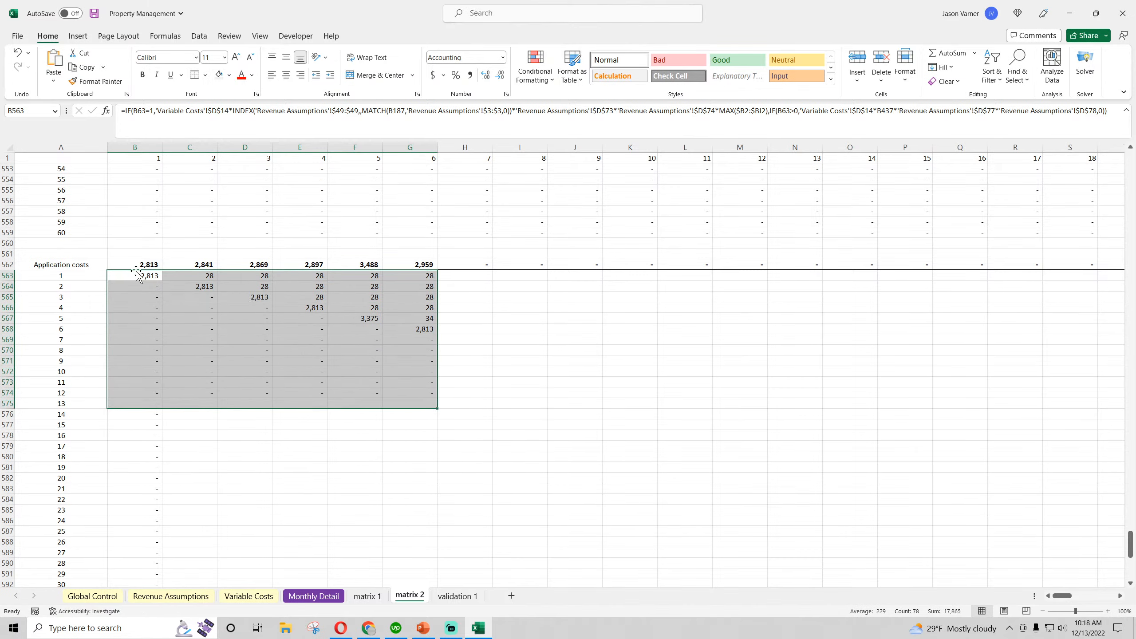
left_click(134, 275)
scroll(216, 315, "up", 2)
scroll(216, 314, "up", 5)
scroll(216, 315, "down", 7)
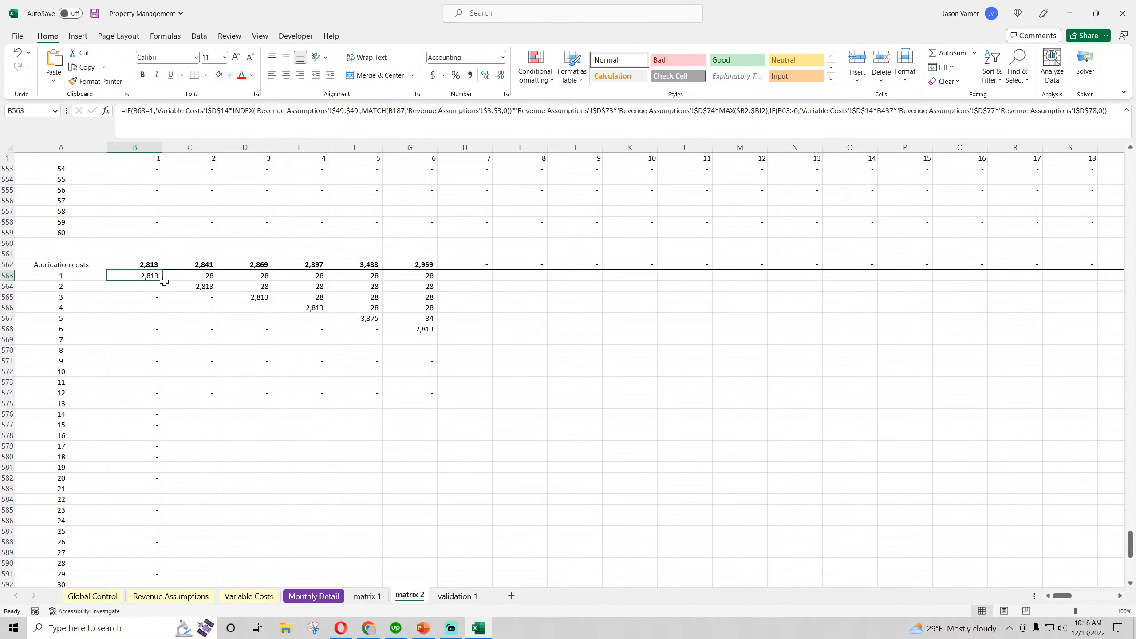
left_click_drag(164, 280, 987, 568)
left_click_drag(1105, 596, 1029, 597)
scroll(410, 408, "up", 11)
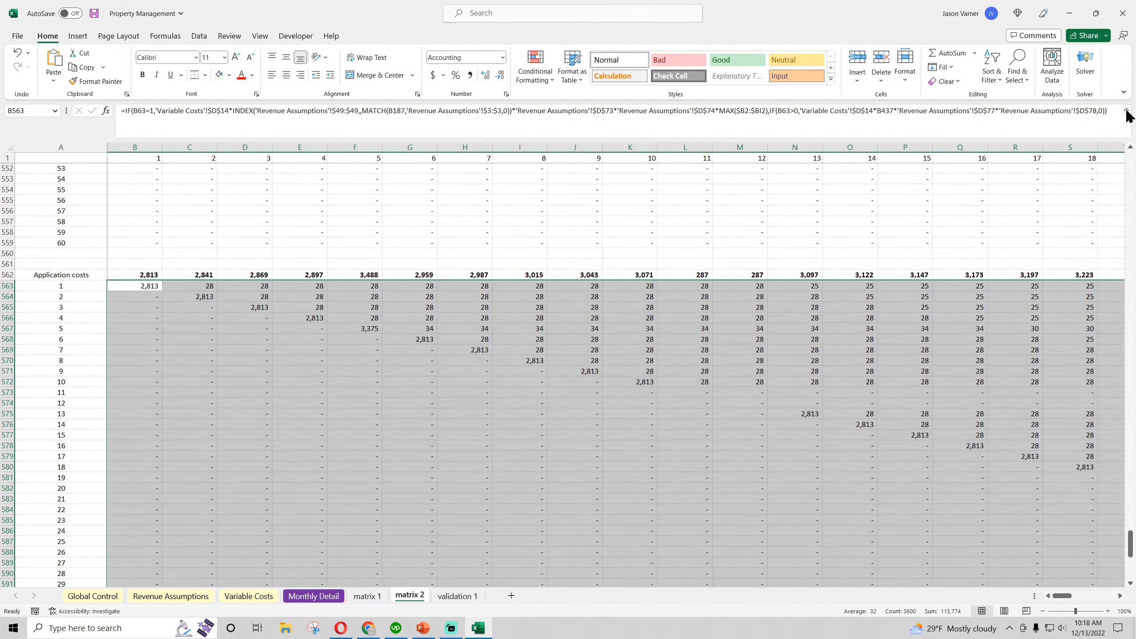
- Collapse the formula bar to a single line and save the workbook
left_click(1126, 112)
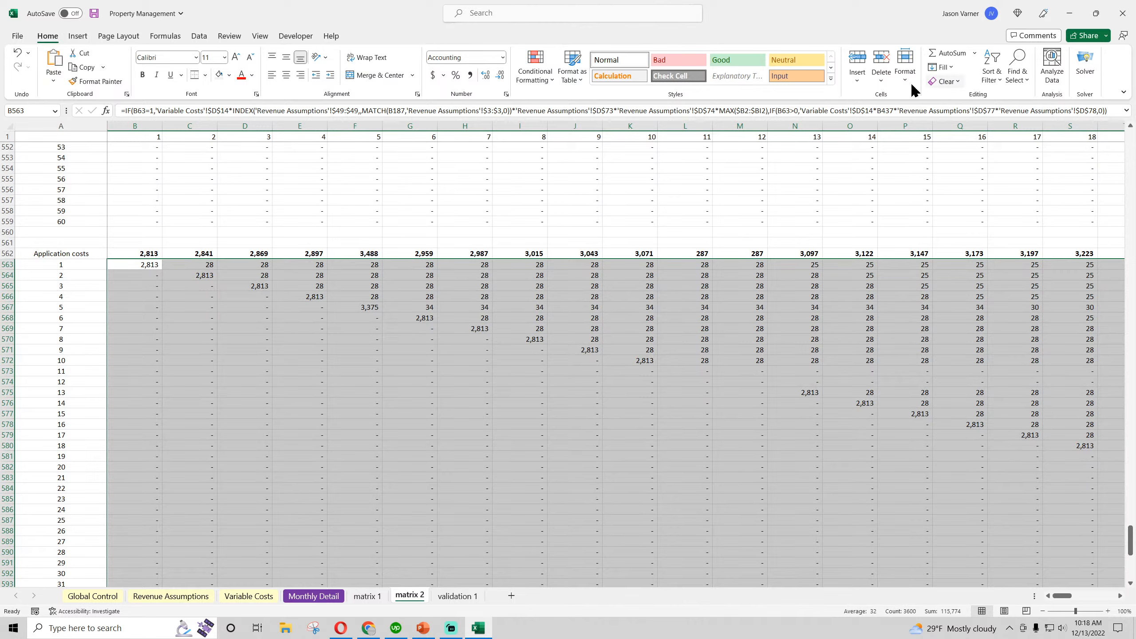
left_click(94, 13)
- On Monthly Detail, link E77 to 'matrix 2'!B562 and fill the Type 2 variable cost rows and their total through Dec-23
left_click(314, 595)
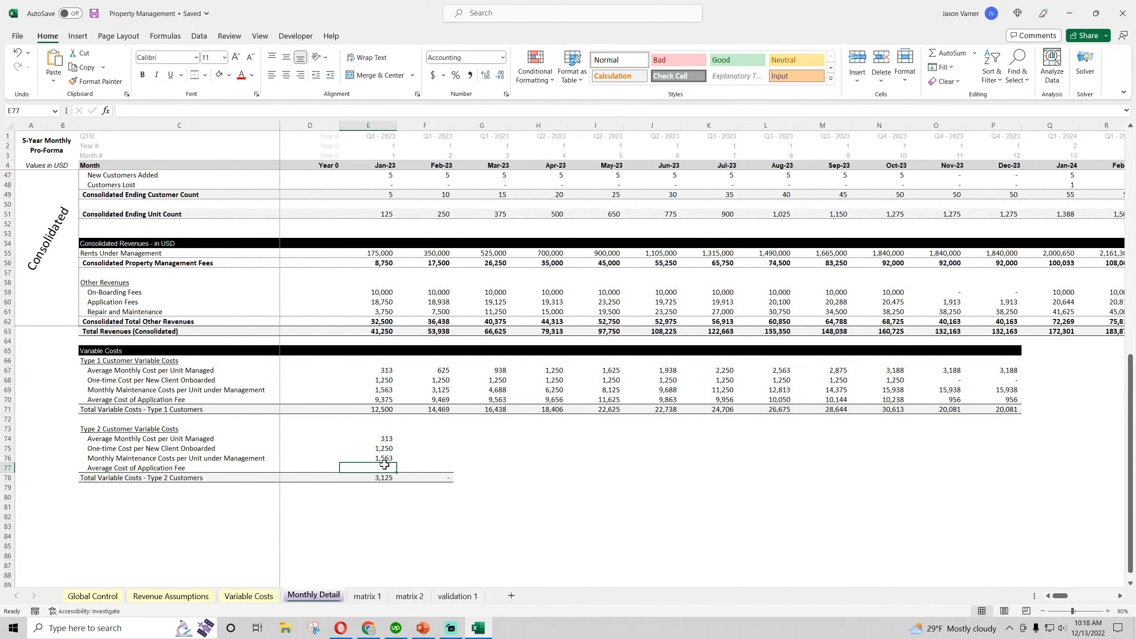
type("=")
left_click(410, 596)
left_click(145, 254)
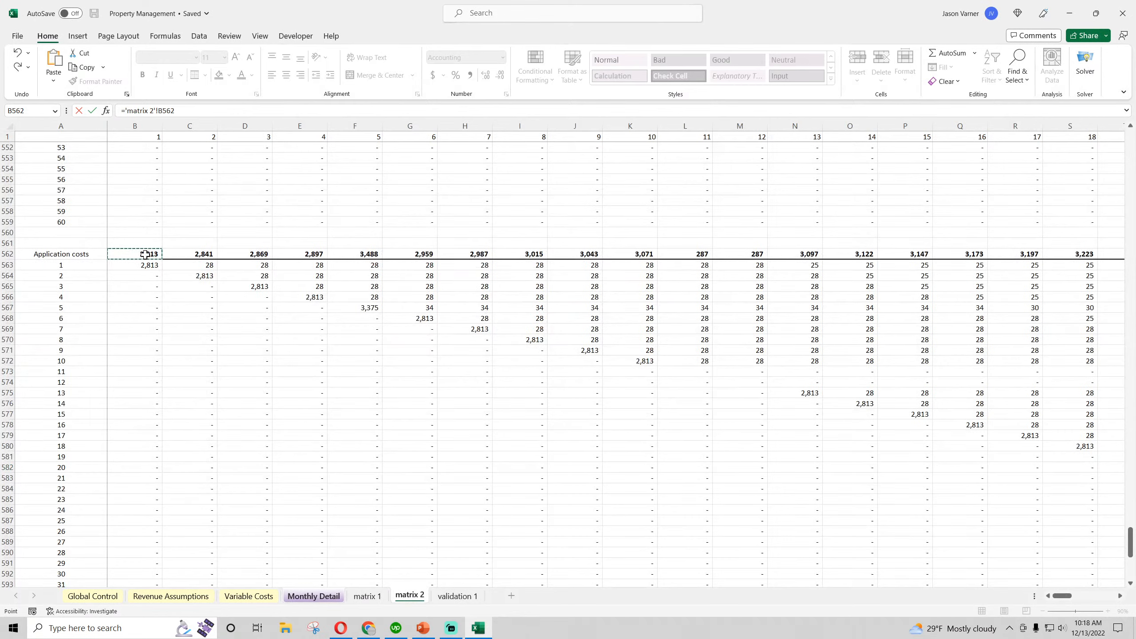
key("Return")
left_click_drag(386, 436, 1018, 478)
left_click_drag(778, 352, 779, 467)
- Add the row labels Consolidated Variable Costs in C80 and Gross Profit in C82
left_click(104, 495)
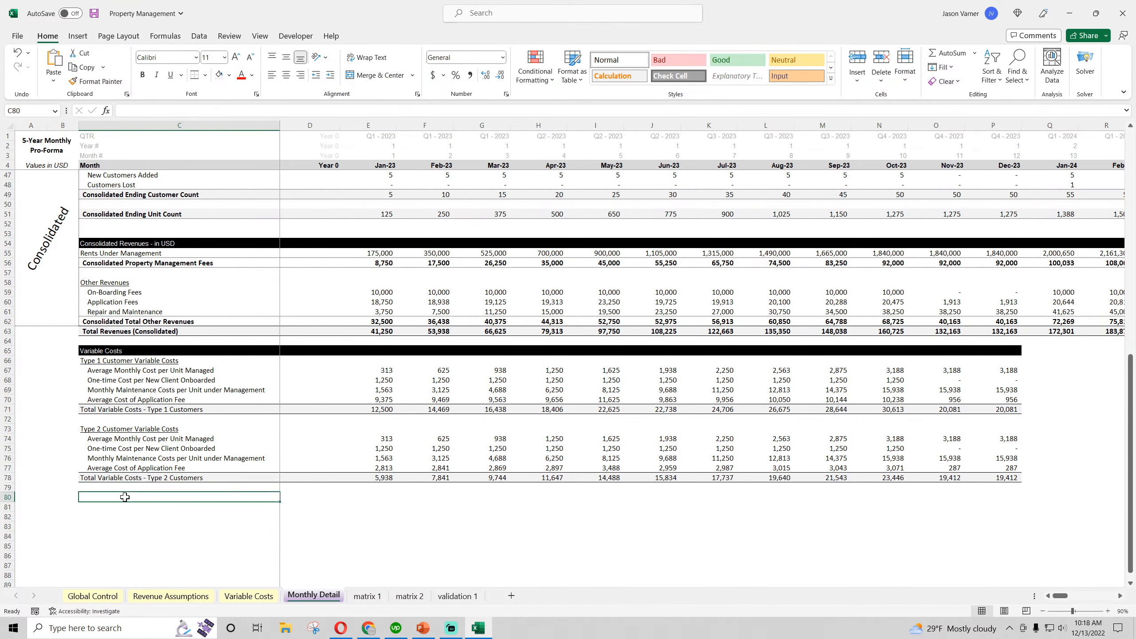
type("Tota")
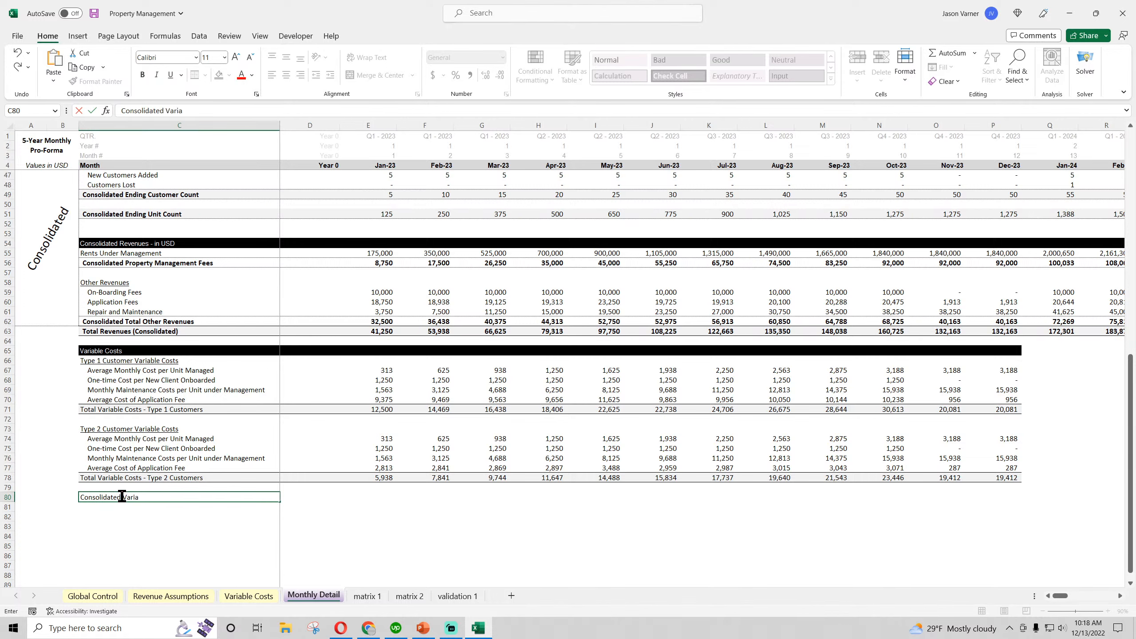
type("s")
key("Return")
key("Return")
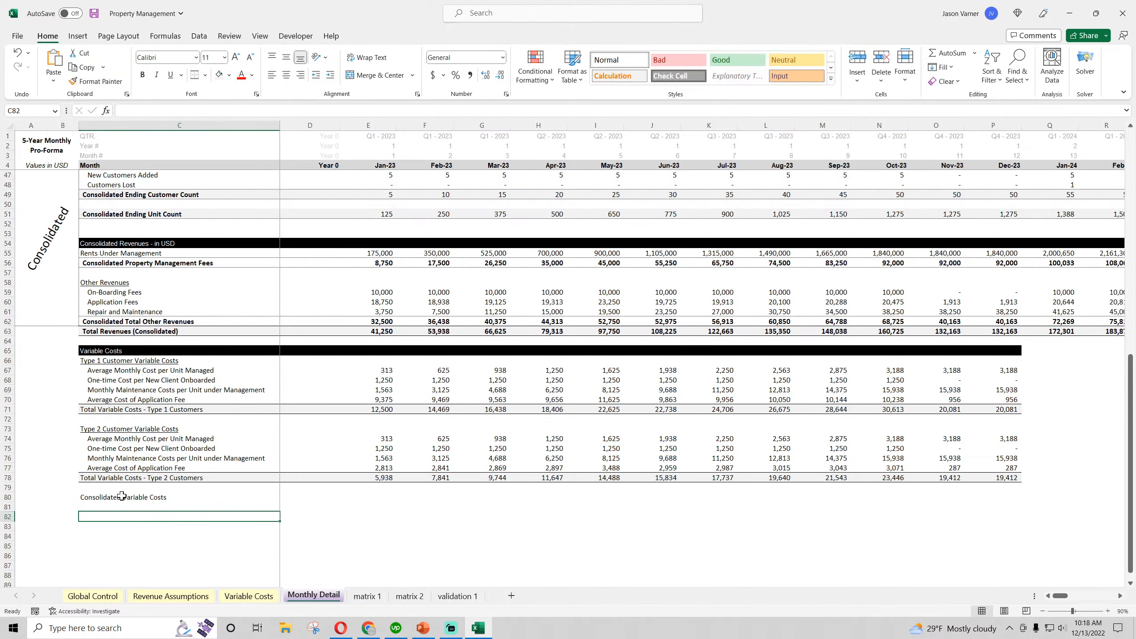
type("Gross Profit")
key("Return")
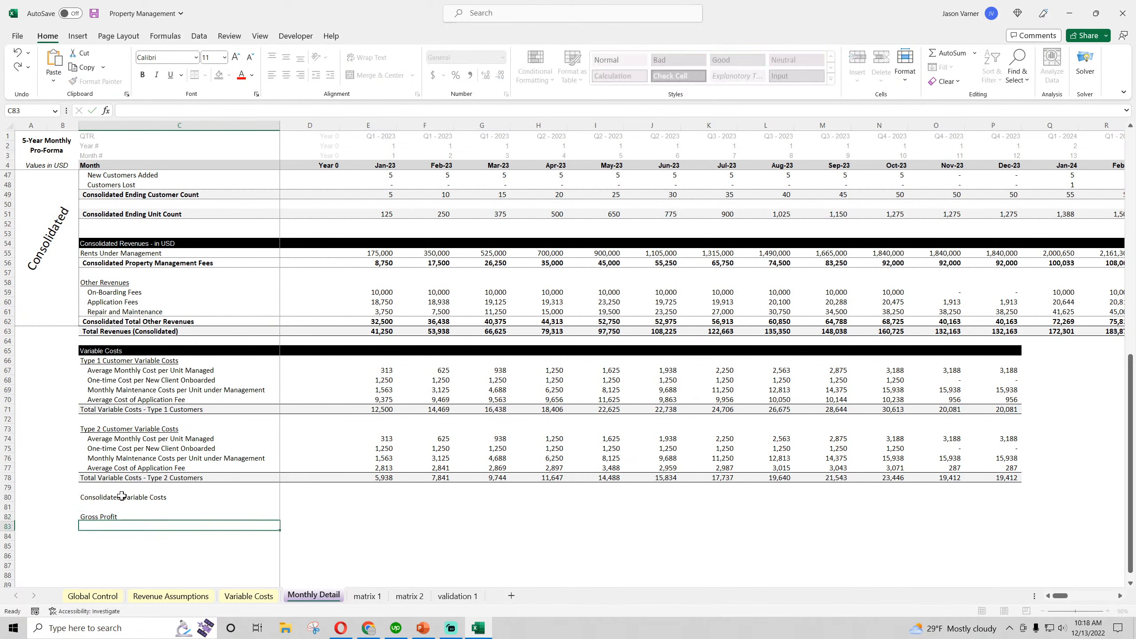
- Format the Consolidated Variable Costs row from C80 to H80 in bold with a top and bottom border
left_click_drag(122, 496, 548, 498)
left_click(195, 75)
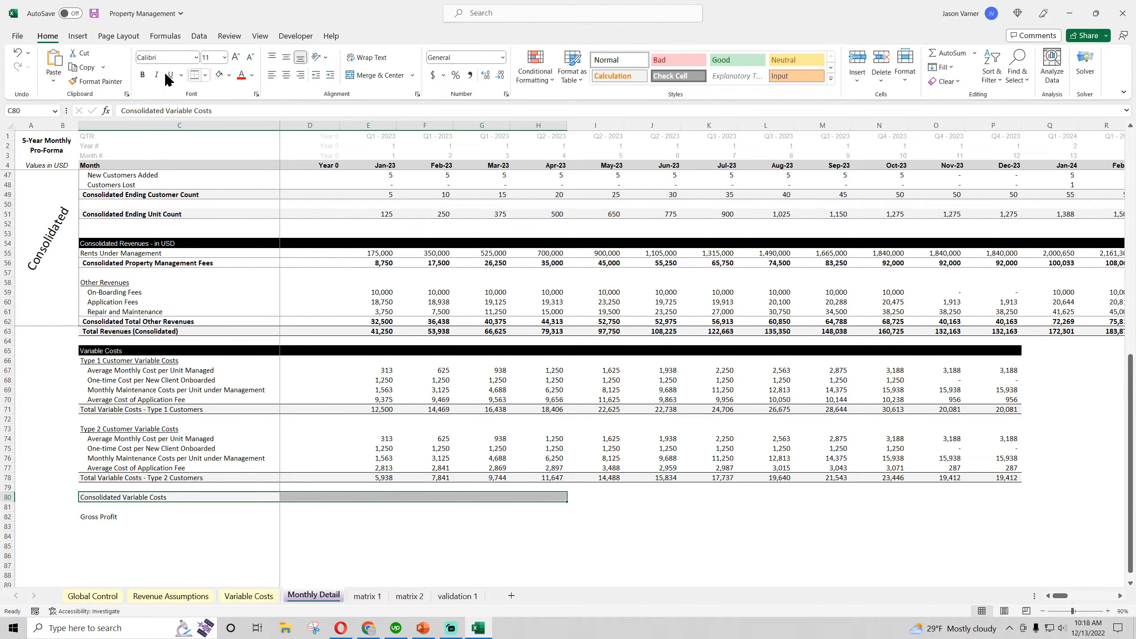
left_click(142, 75)
- Calculate consolidated variable costs in E80 as =E78+E71 and fill the formula through Oct-23
left_click(382, 498)
type("=")
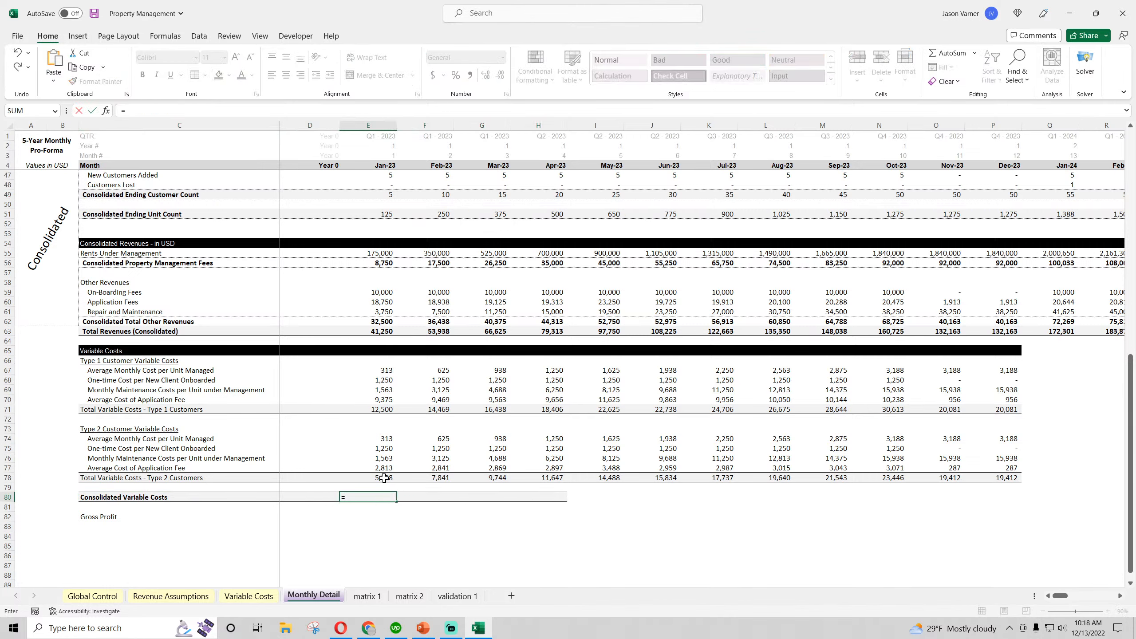
left_click(381, 478)
type("+")
left_click(374, 413)
key("Return")
left_click(380, 497)
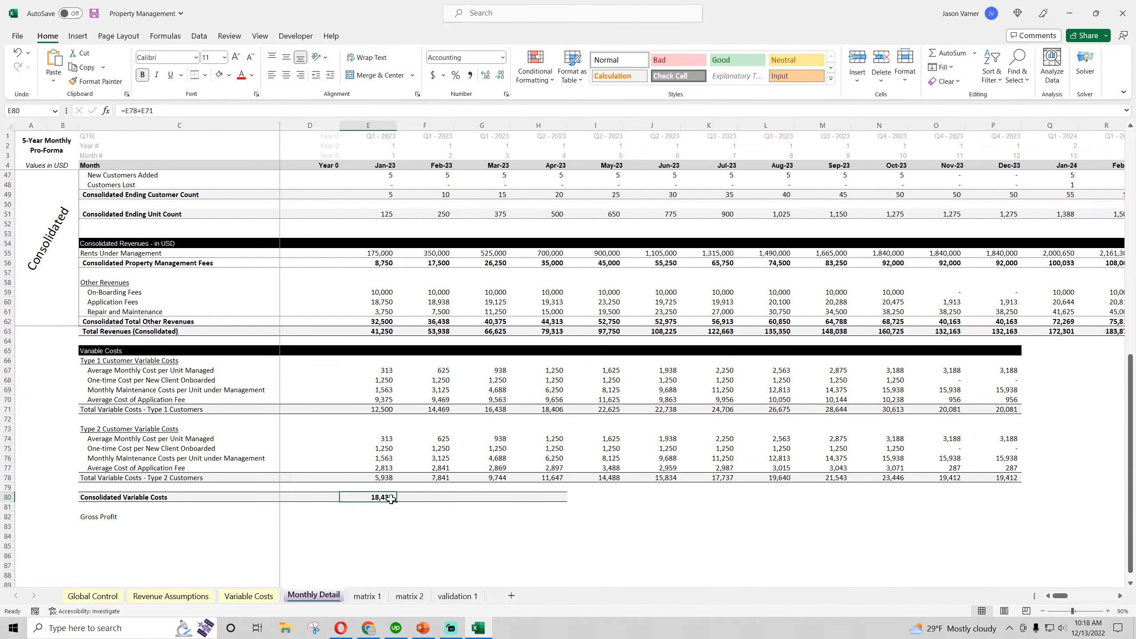
left_click_drag(396, 502, 908, 501)
- Format the Gross Profit row from C82 to G82 with a top and double bottom border, bold text and a light grey fill
left_click_drag(101, 517, 497, 518)
left_click(205, 74)
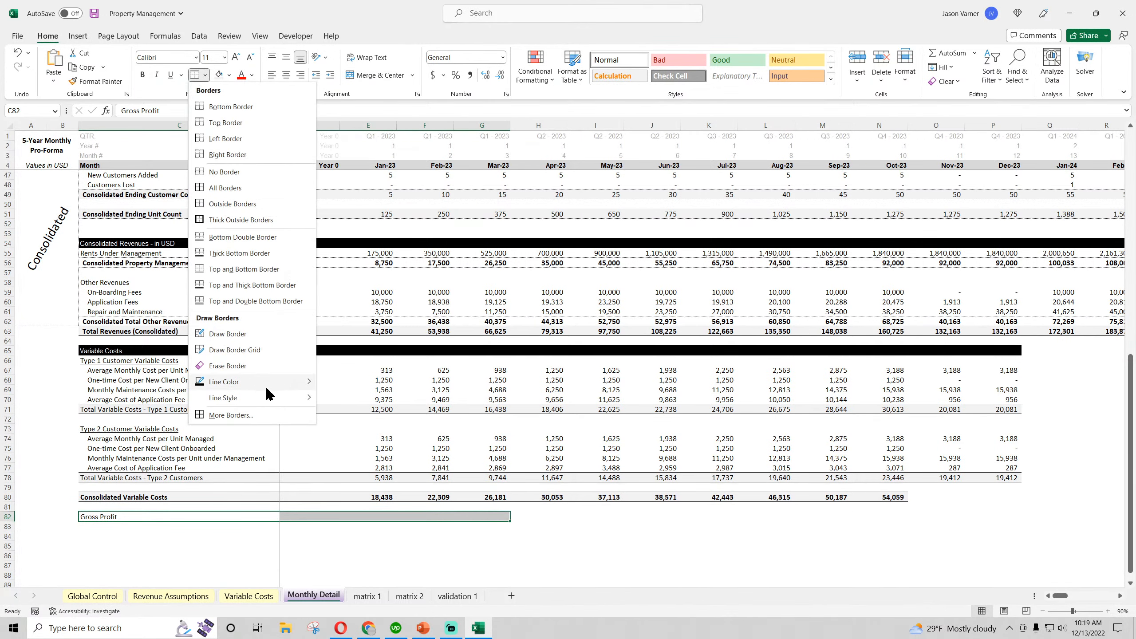
left_click(268, 301)
left_click(144, 74)
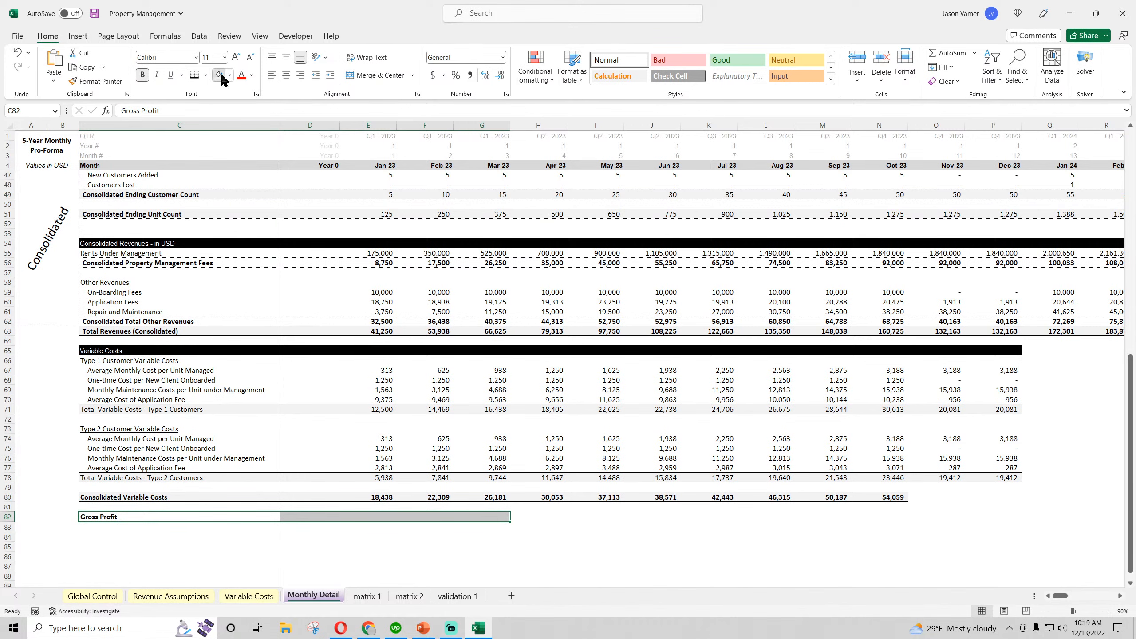
left_click(220, 75)
left_click(230, 78)
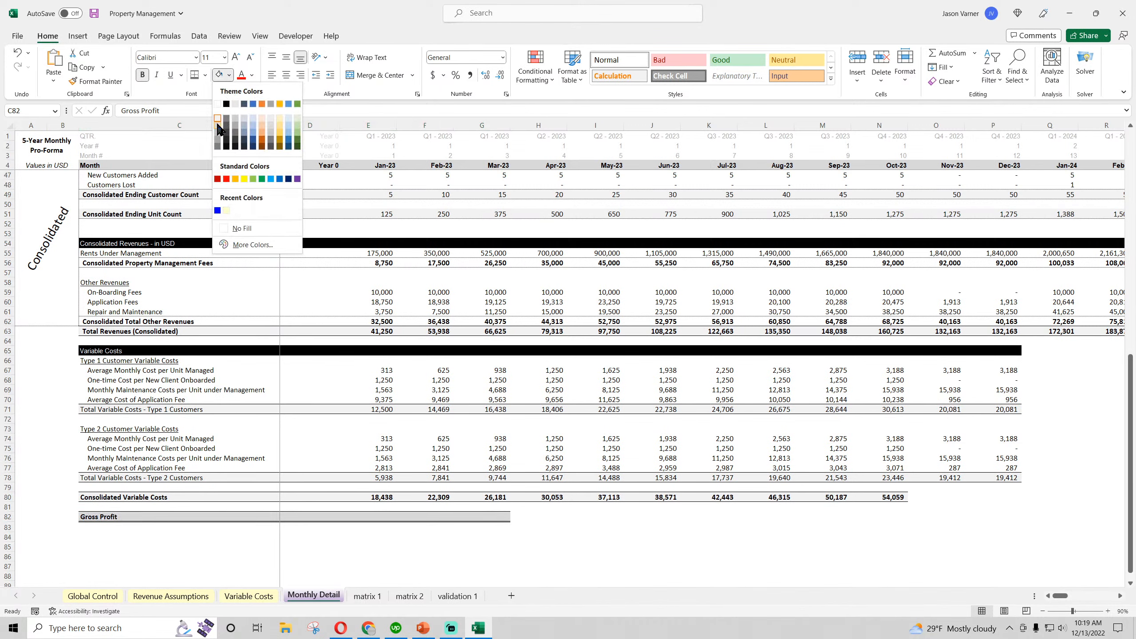
left_click(218, 124)
- Calculate gross profit in E82 as =E63-E80 and fill the formula through Nov-23
left_click(383, 517)
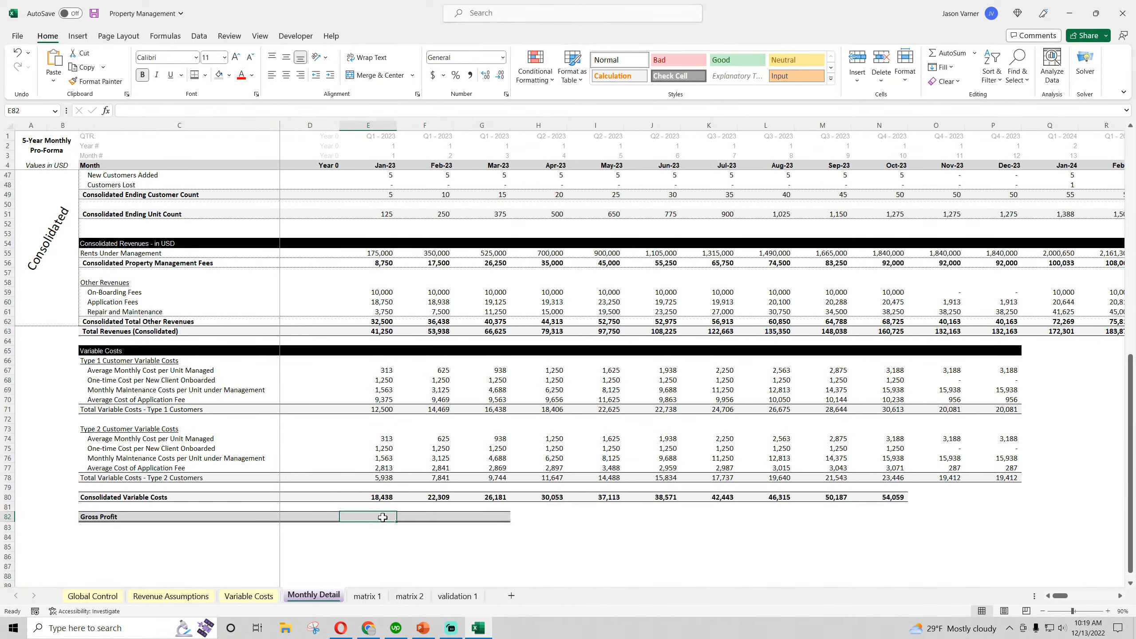
type("=")
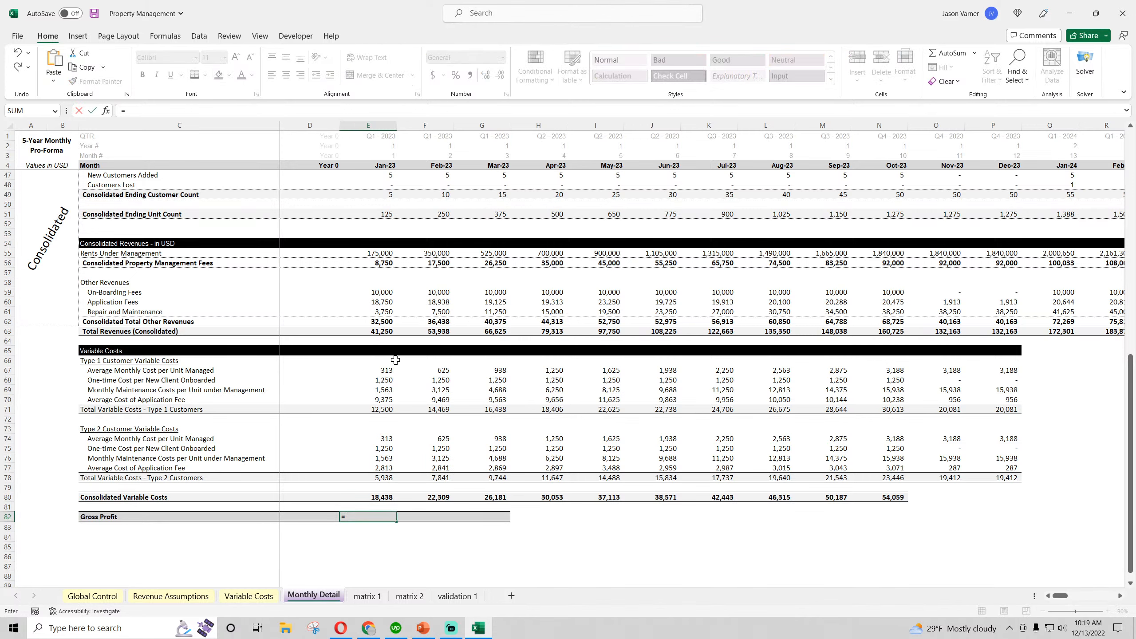
left_click(386, 332)
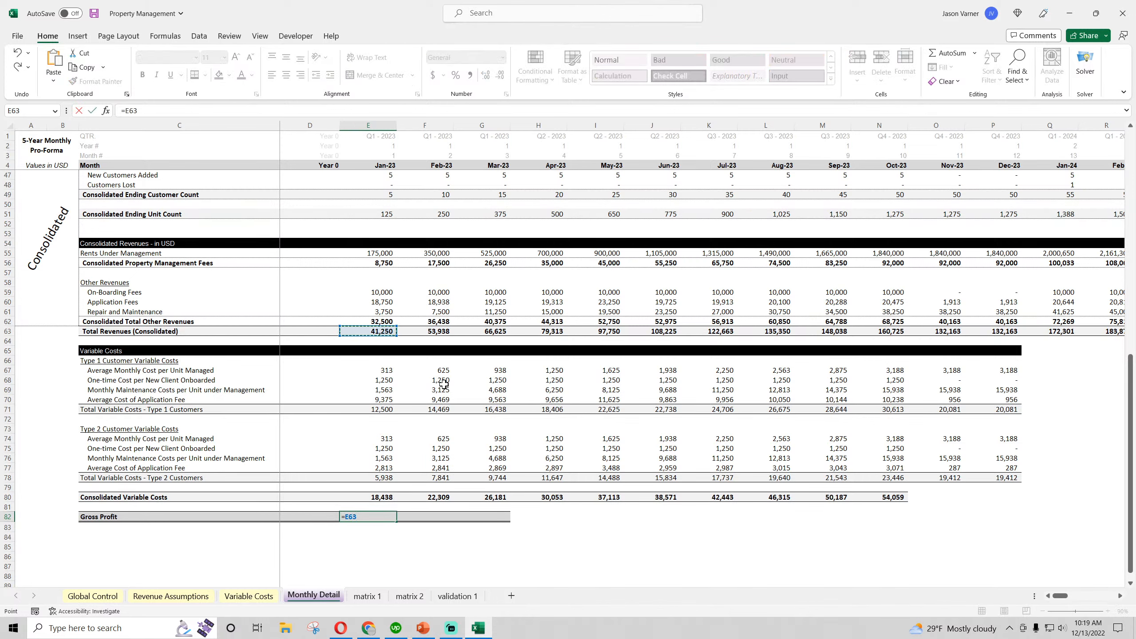
type("-")
left_click(390, 496)
key("Return")
left_click(385, 517)
left_click_drag(396, 522, 937, 517)
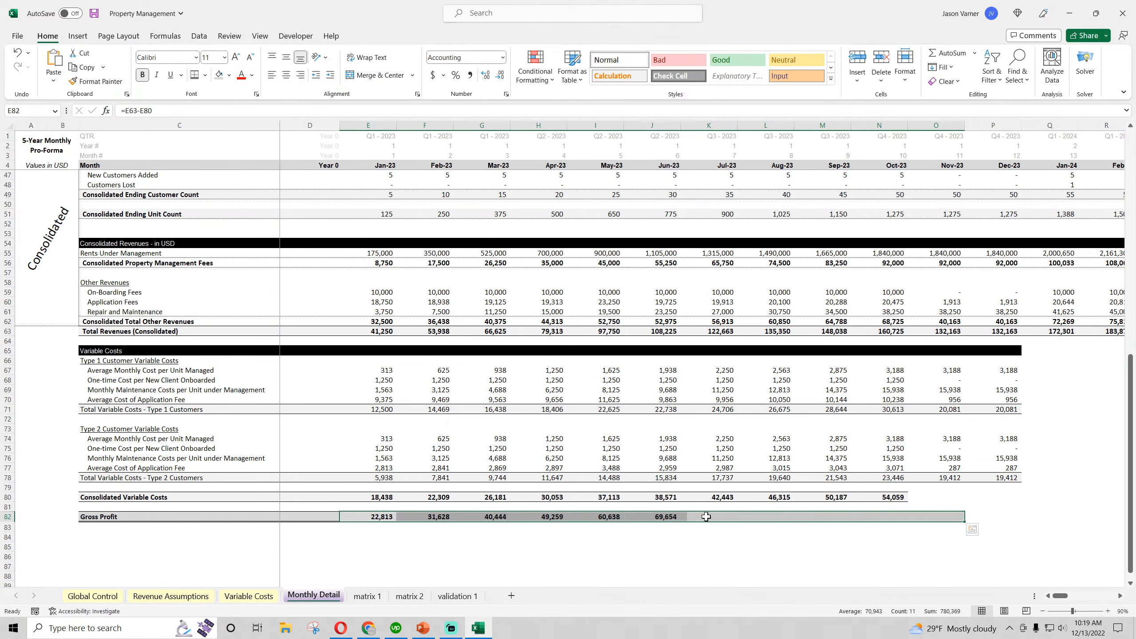
- Label C83, directly beneath Gross Profit, as Profit Margin
left_click(106, 528)
type("Prof")
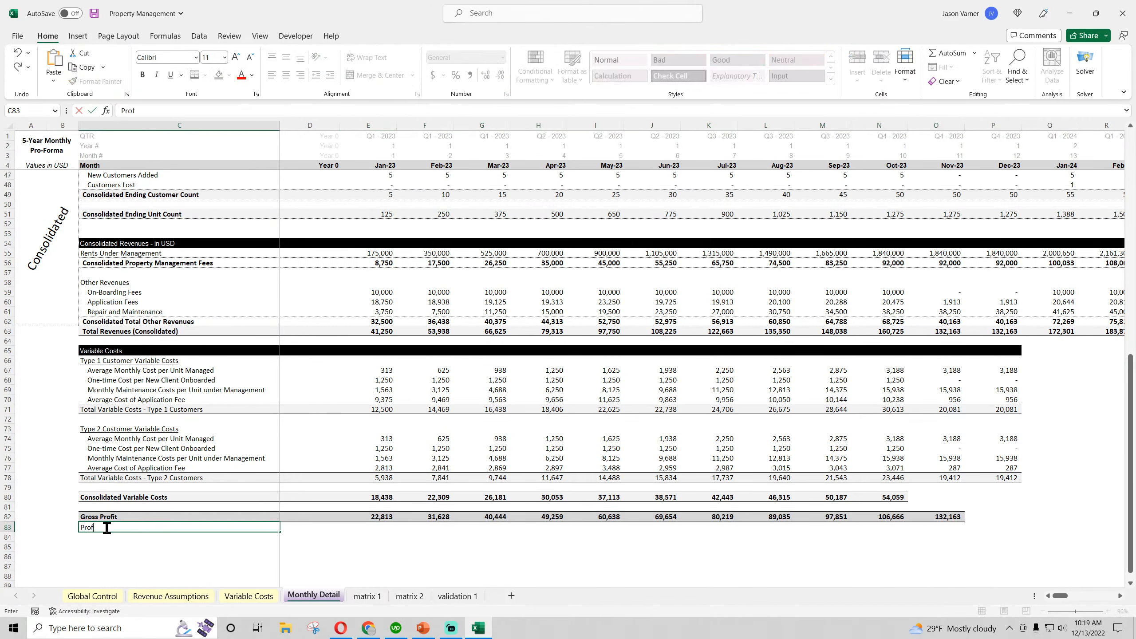
type("it Margin")
- Calculate the January profit margin in E83 as =IFERROR(E82/E63,0) and format row 83 as a percentage
key("Tab")
key("Tab")
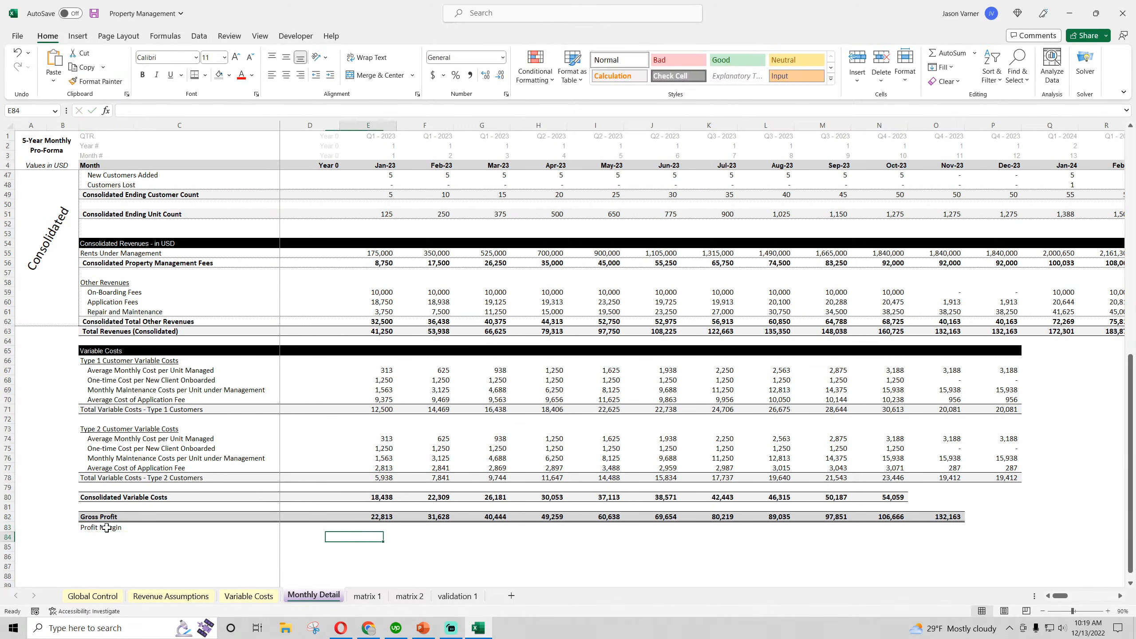
type("=iferror(")
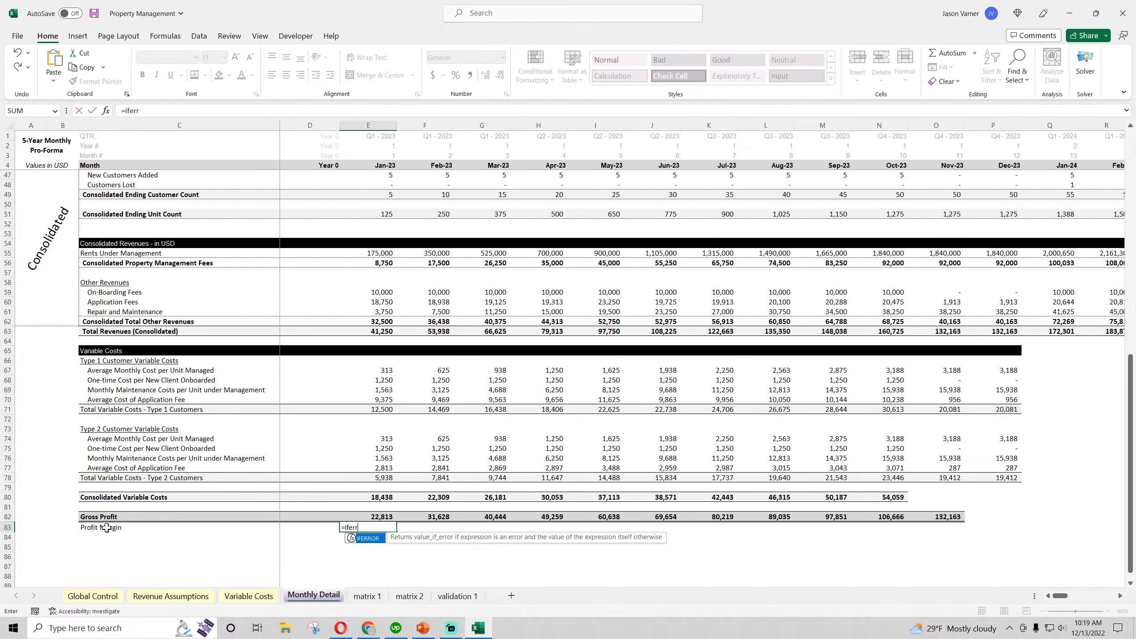
left_click(390, 516)
type("/")
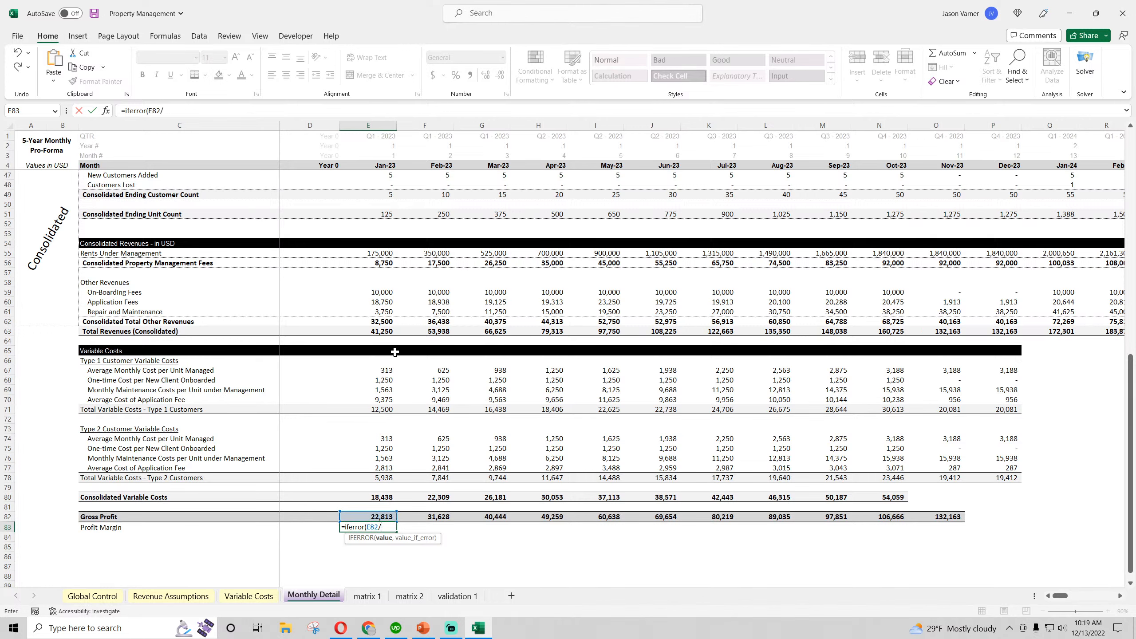
left_click(383, 330)
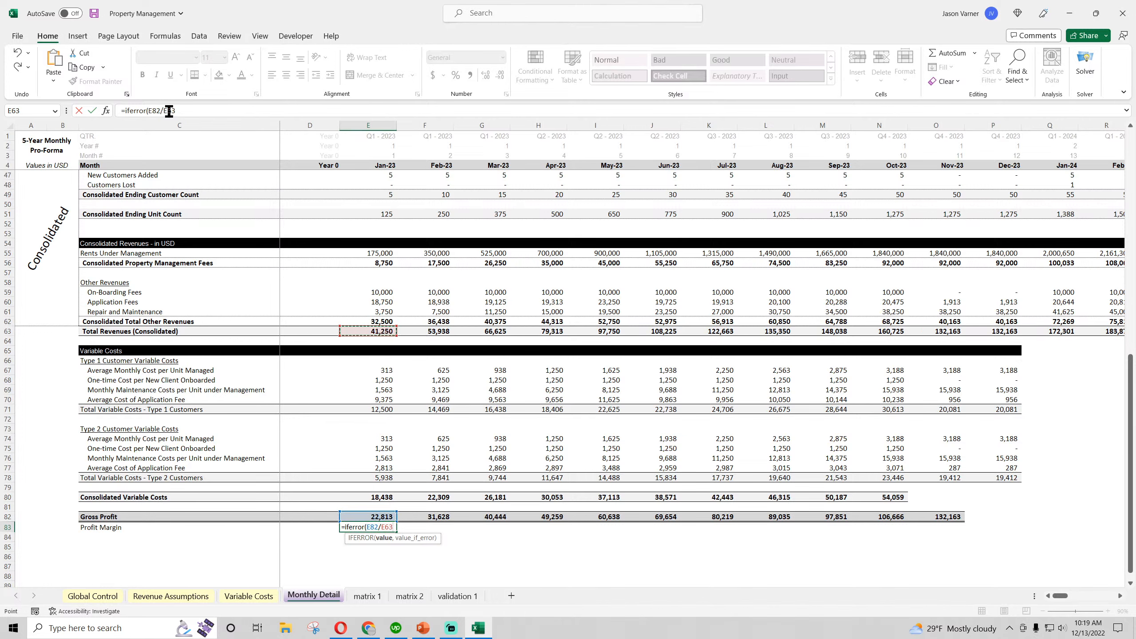
left_click(183, 111)
key("Return")
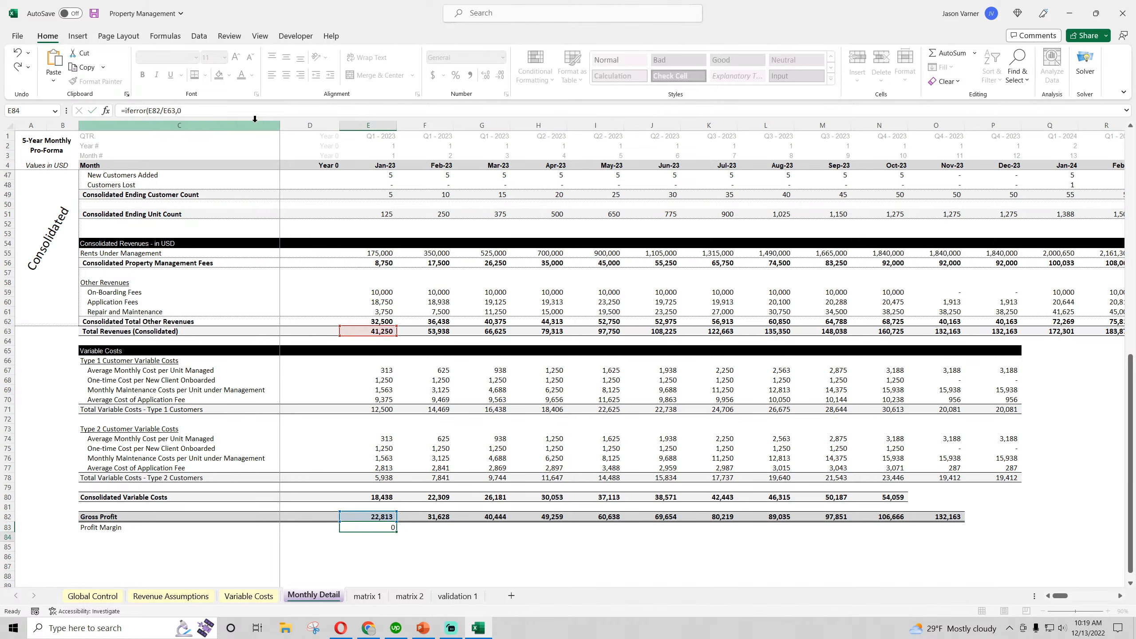
left_click(7, 527)
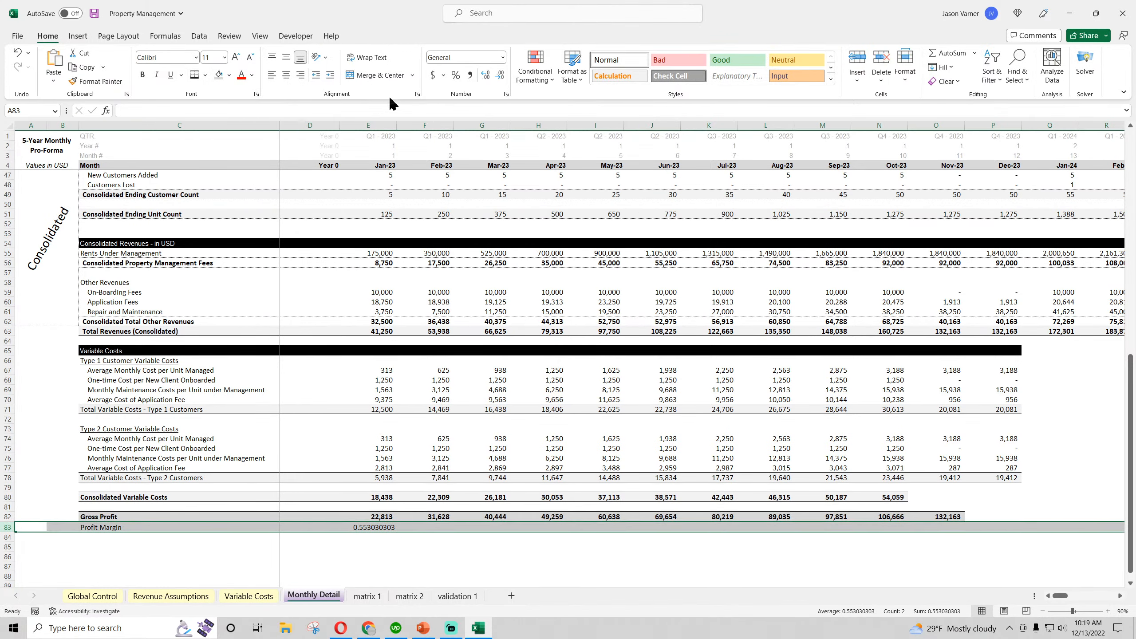
left_click(456, 75)
- Fill the profit margin formula across and extend rows 65 to 83, from Variable Costs to Profit Margin, through Dec-27
left_click(383, 527)
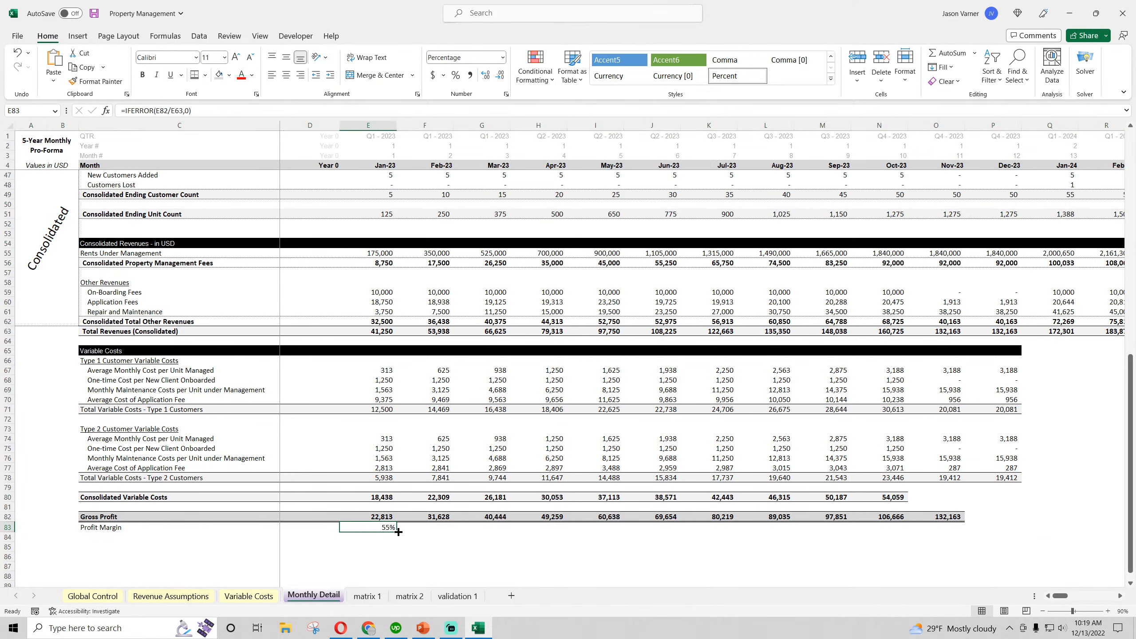
left_click_drag(395, 532, 899, 530)
left_click_drag(781, 349, 1047, 501)
left_click(1018, 453)
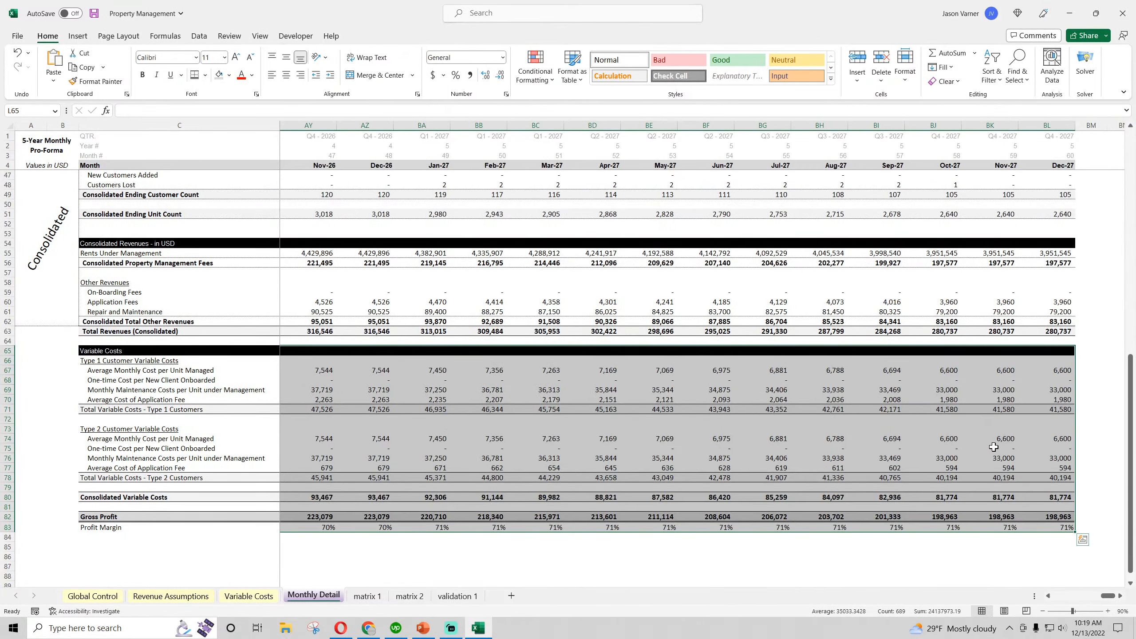
left_click(1063, 526)
left_click_drag(1109, 596, 1106, 599)
left_click_drag(1080, 601, 1012, 606)
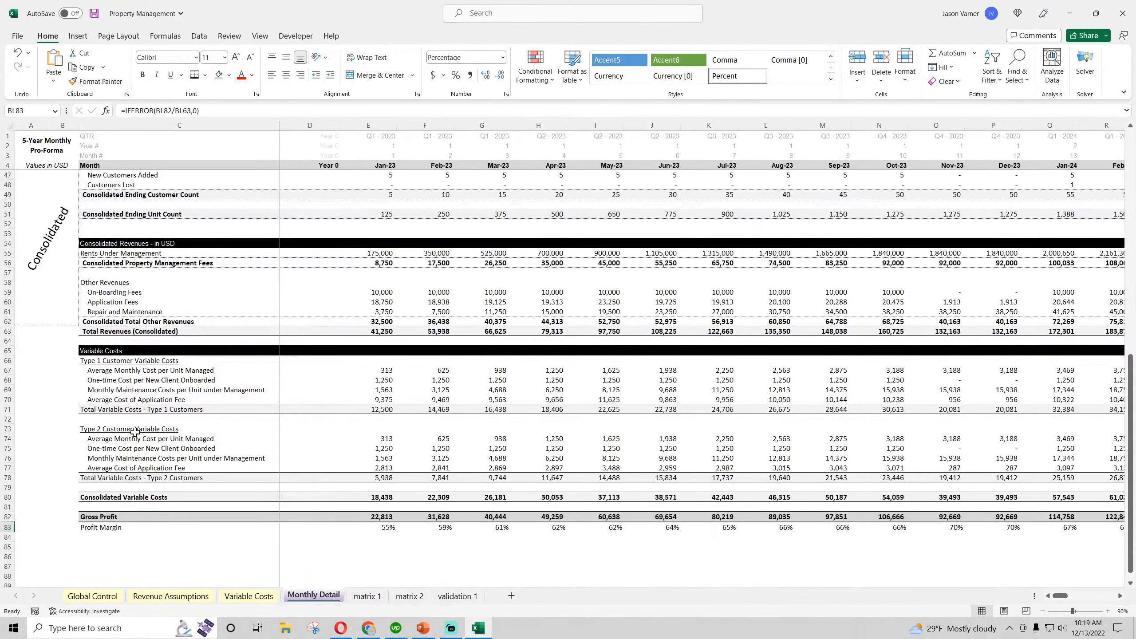
- Group the detail rows 7 to 23 under Customers Type 1 and rows 27 to 42 under Customers Type 2
scroll(24, 370, "up", 14)
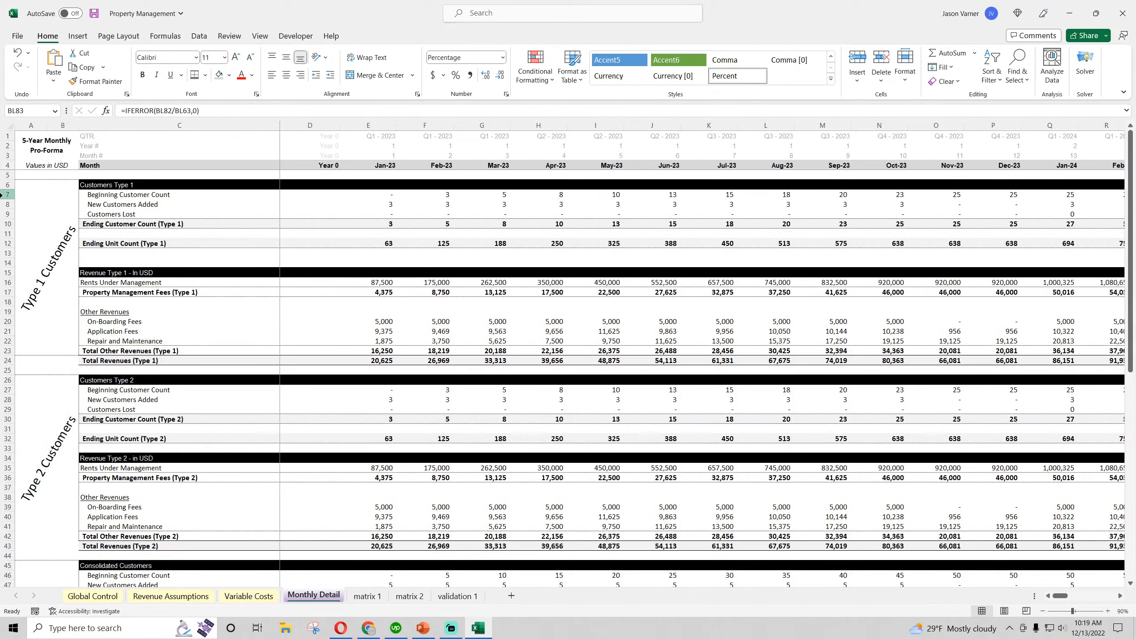
left_click_drag(5, 194, 5, 346)
left_click(199, 35)
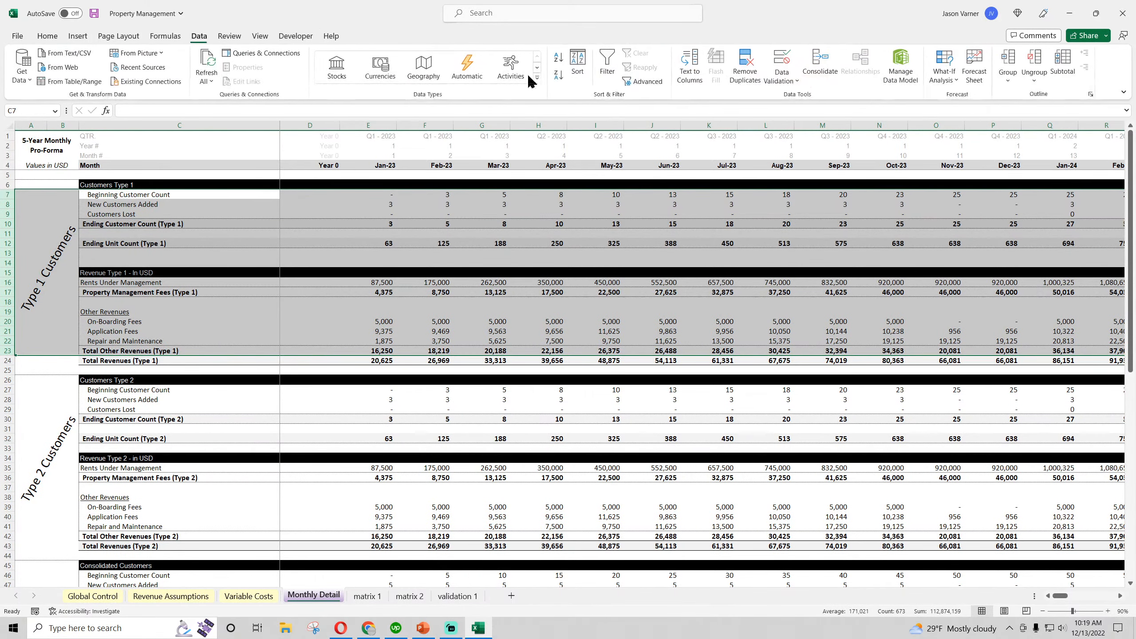
left_click(1010, 61)
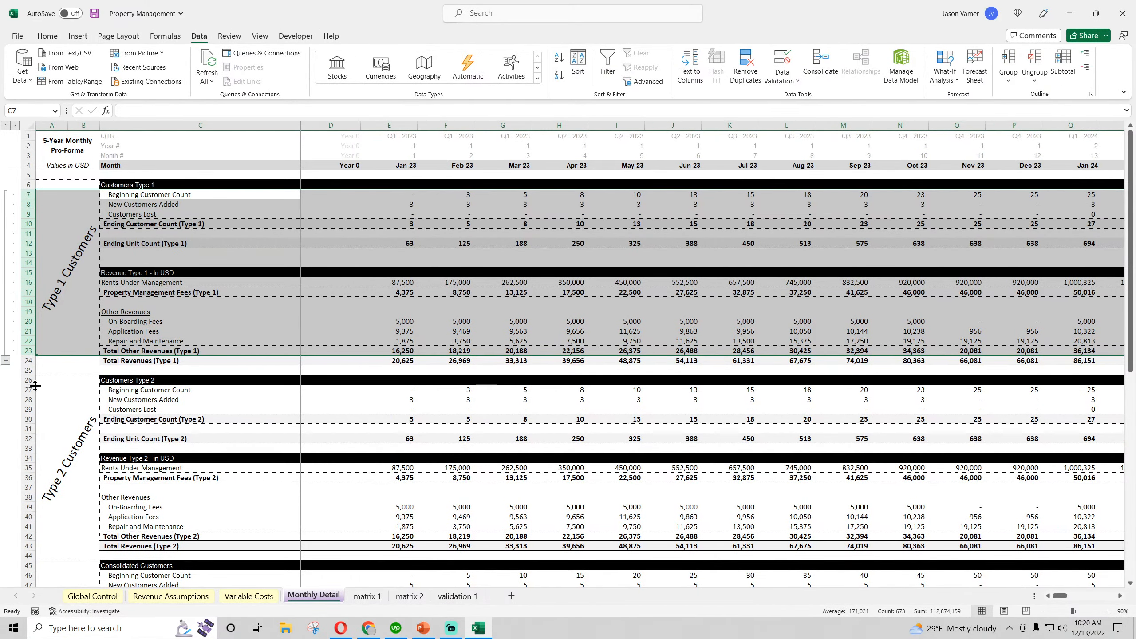
left_click_drag(27, 390, 23, 536)
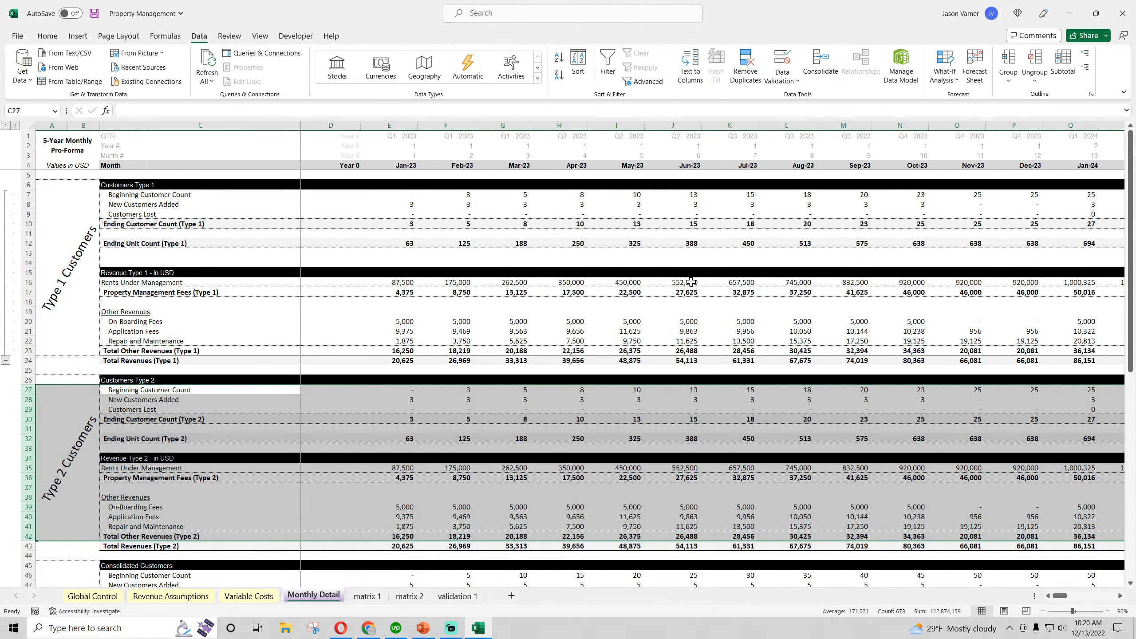
left_click(1009, 60)
- Group the consolidated detail rows 46 to 62 and the variable cost detail rows 66 to 78
scroll(553, 284, "down", 11)
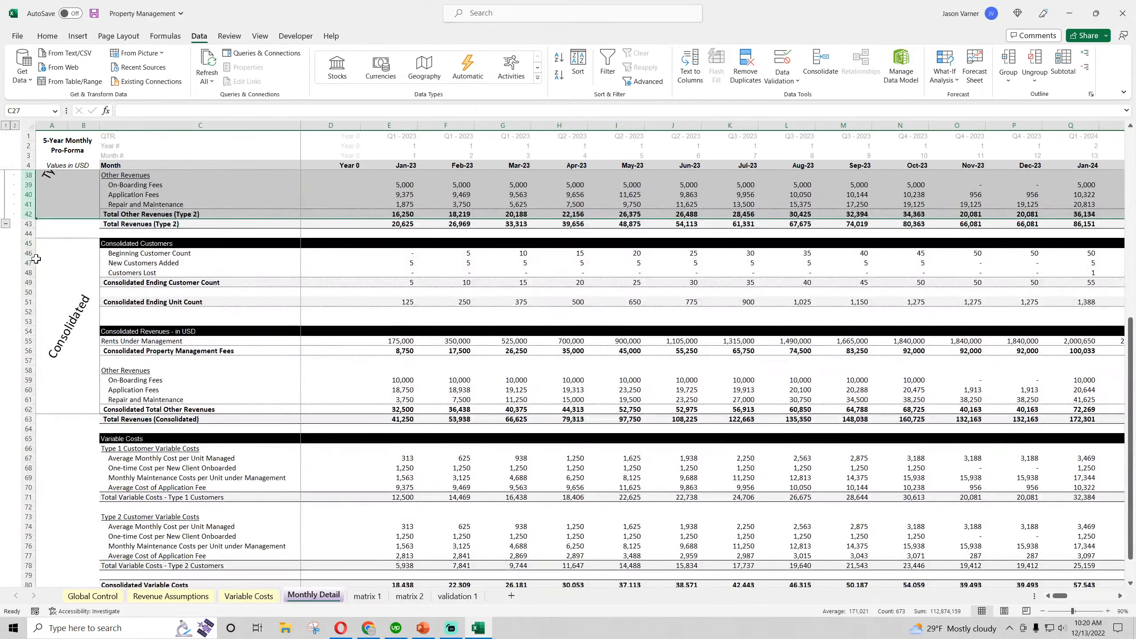
left_click(30, 252)
left_click_drag(30, 253, 26, 410)
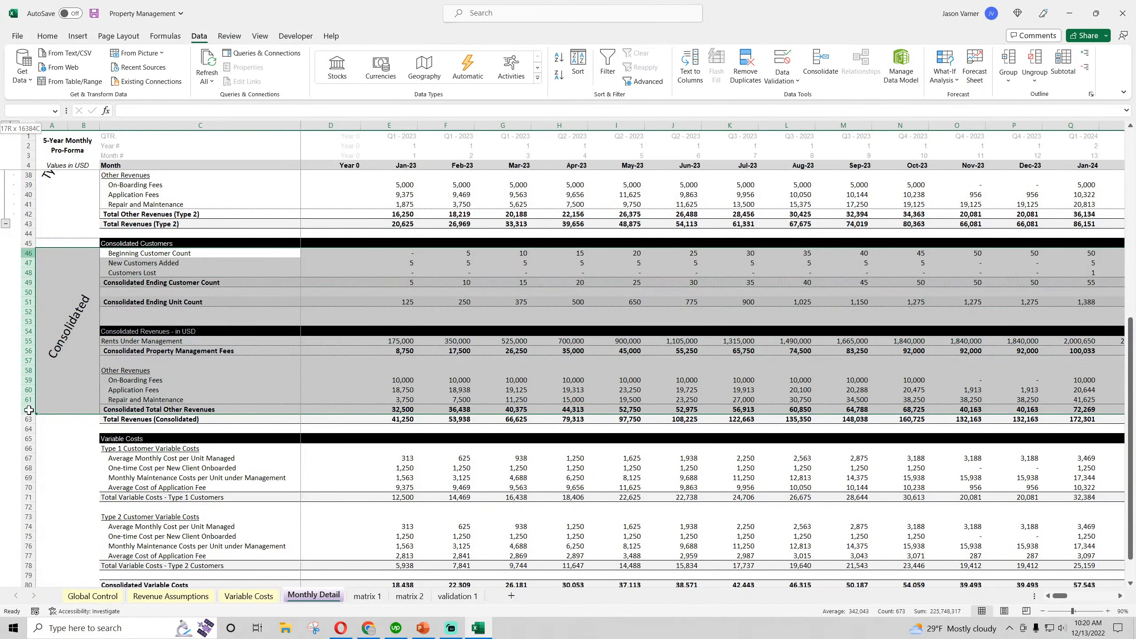
left_click(1009, 61)
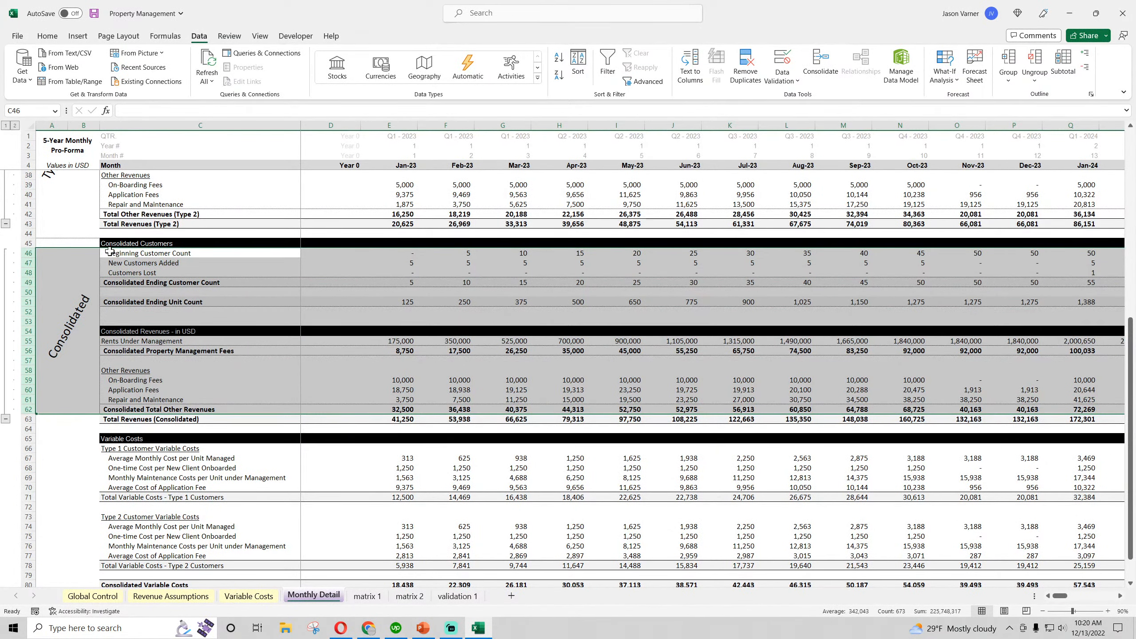
scroll(128, 423, "down", 4)
left_click(27, 350)
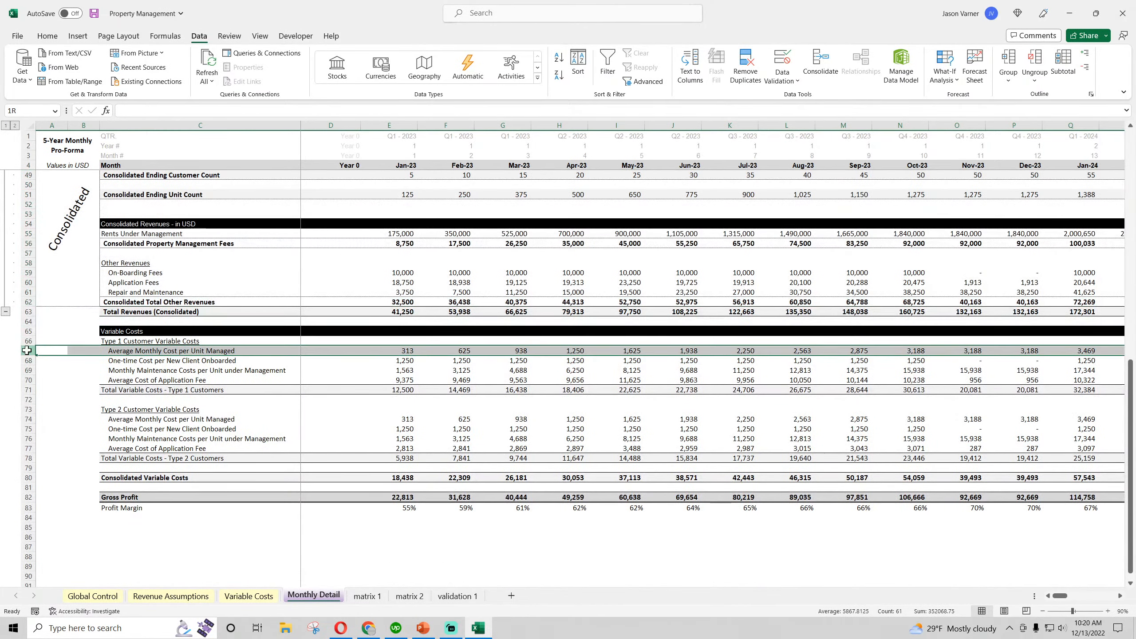
left_click_drag(23, 341, 23, 453)
left_click(1009, 60)
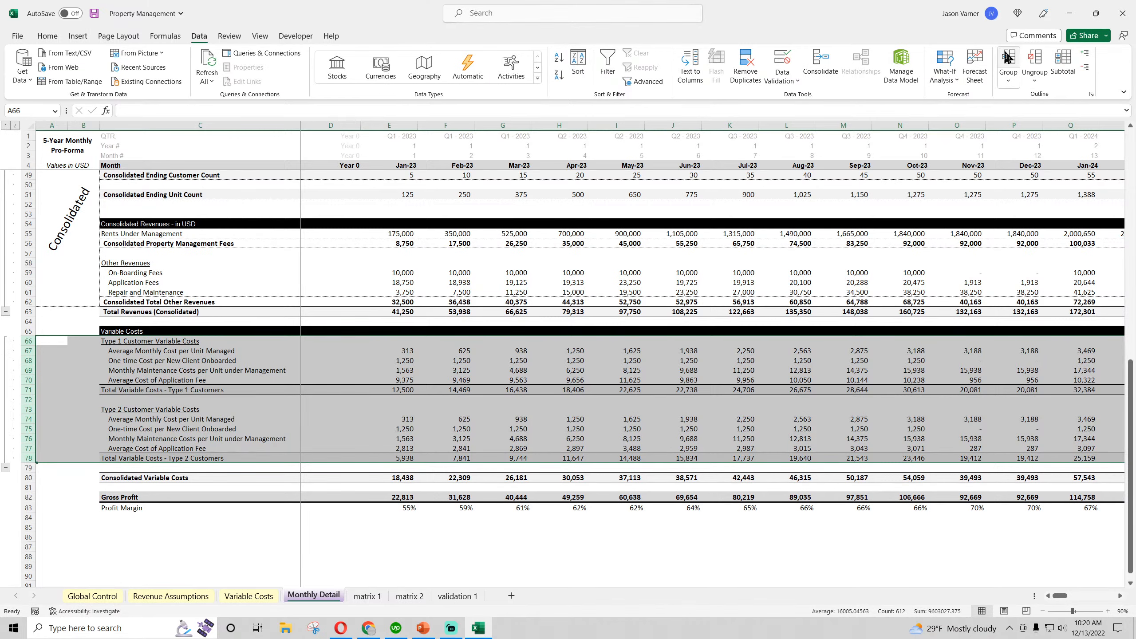
- Collapse all row groups and examine the total revenue, consolidated variable cost and gross profit formulas for the first months
left_click(145, 446)
scroll(158, 424, "up", 15)
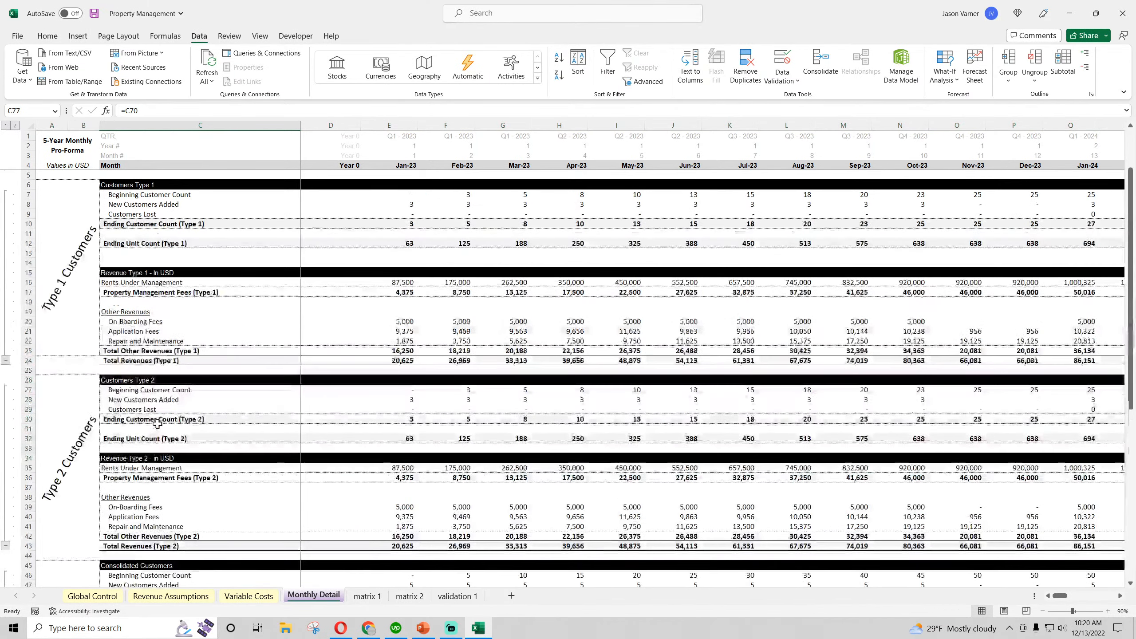
left_click(5, 126)
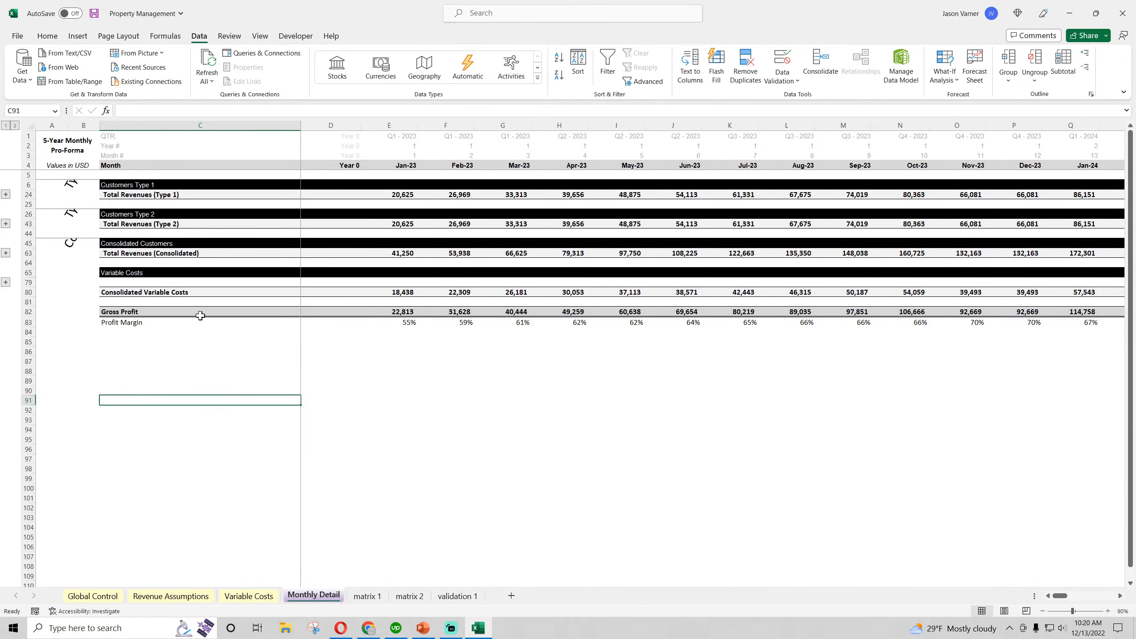
left_click(396, 195)
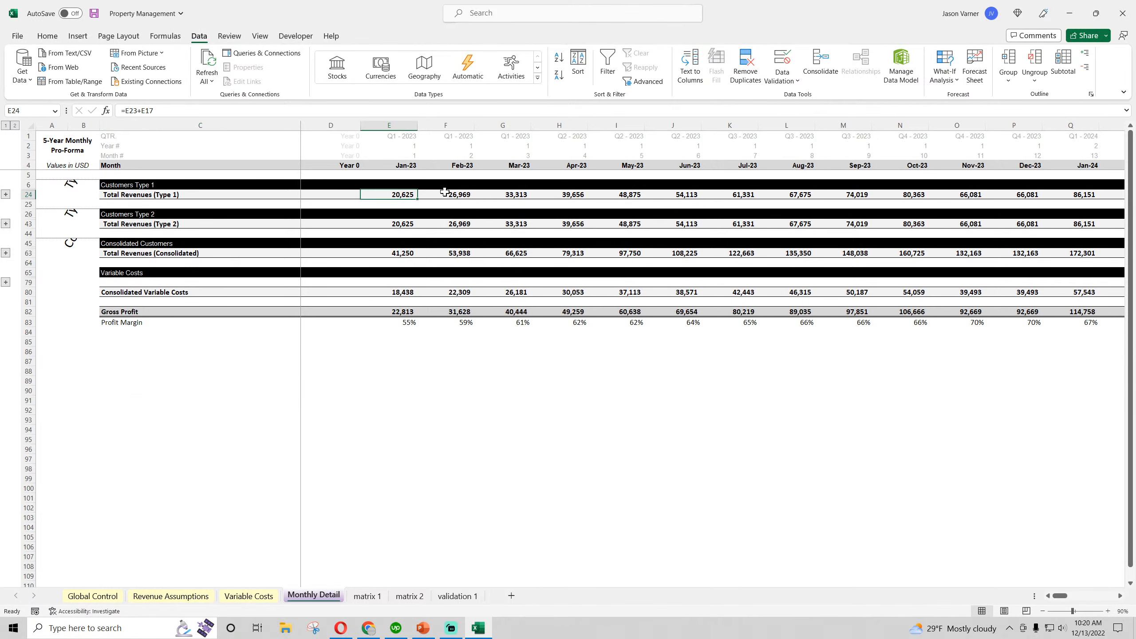
left_click(47, 36)
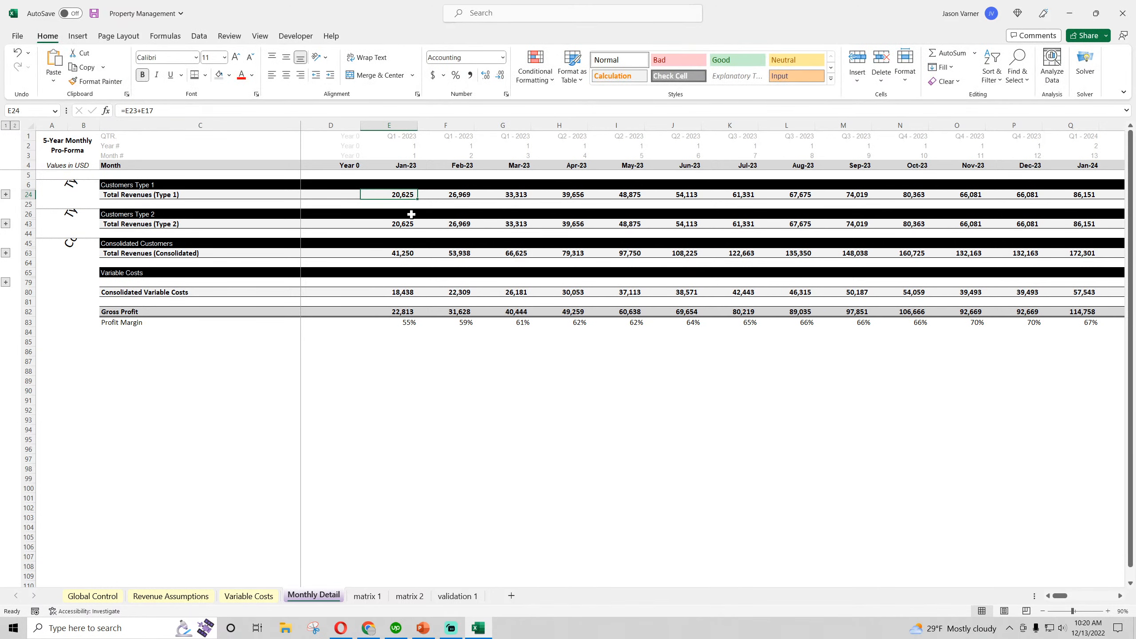
left_click(403, 224)
left_click(454, 226)
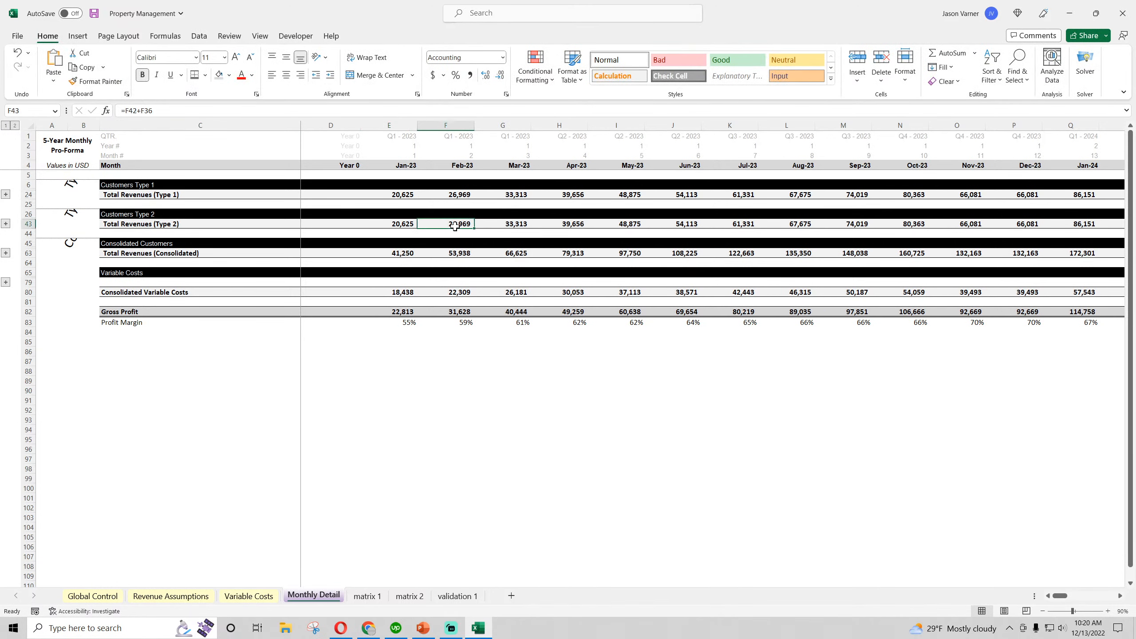
left_click(399, 253)
left_click(463, 254)
left_click(512, 255)
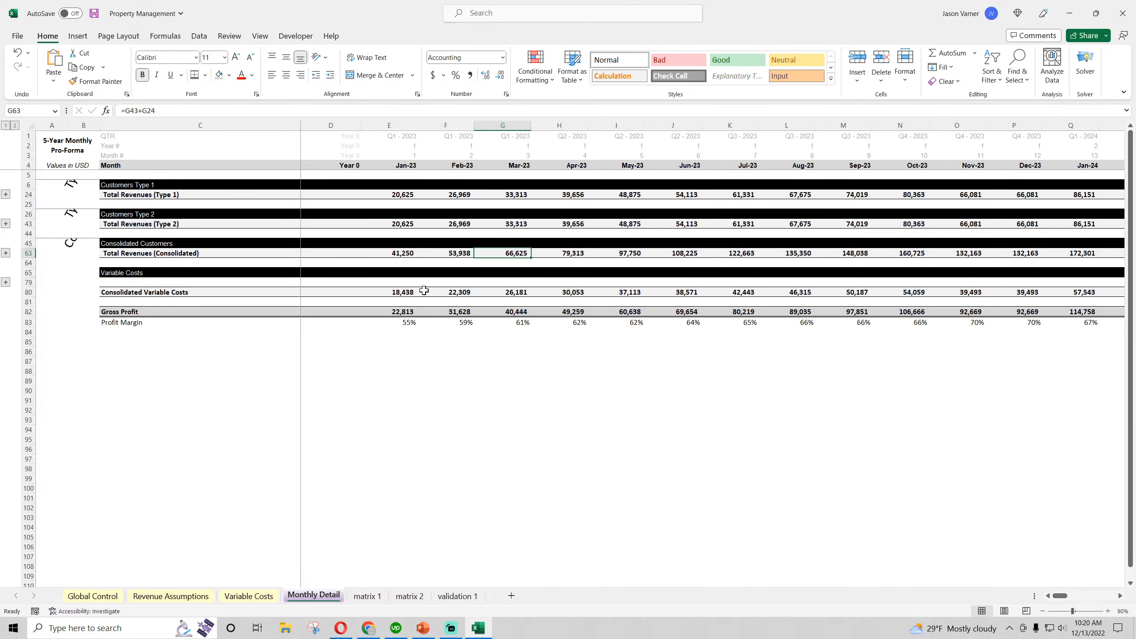
left_click(405, 292)
left_click(461, 293)
left_click(513, 293)
left_click(405, 312)
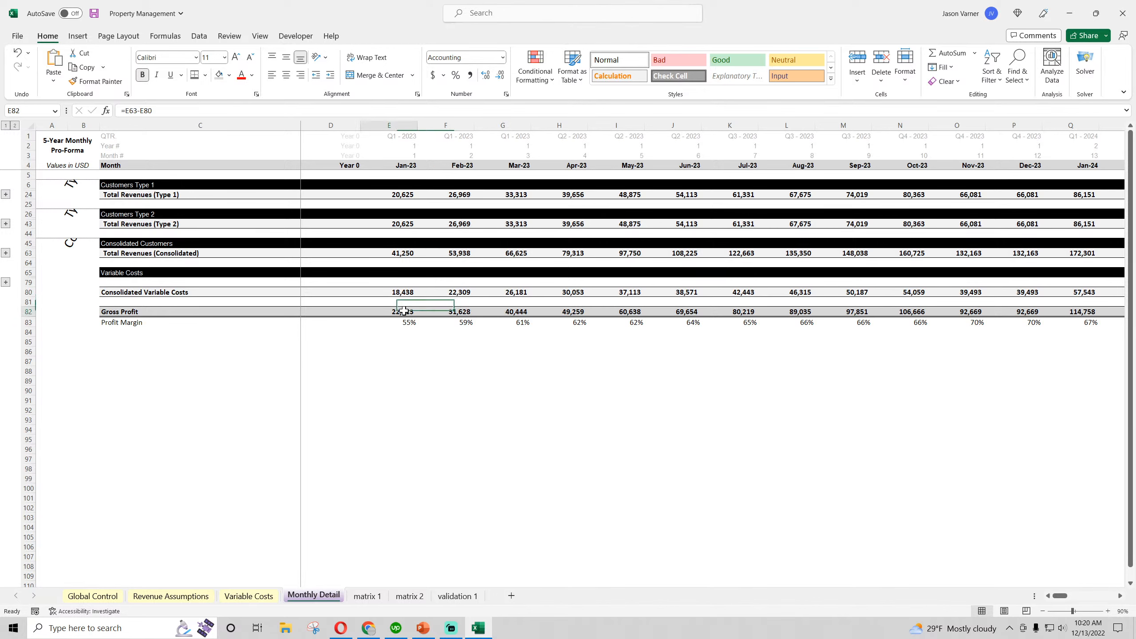
left_click(463, 312)
left_click(515, 312)
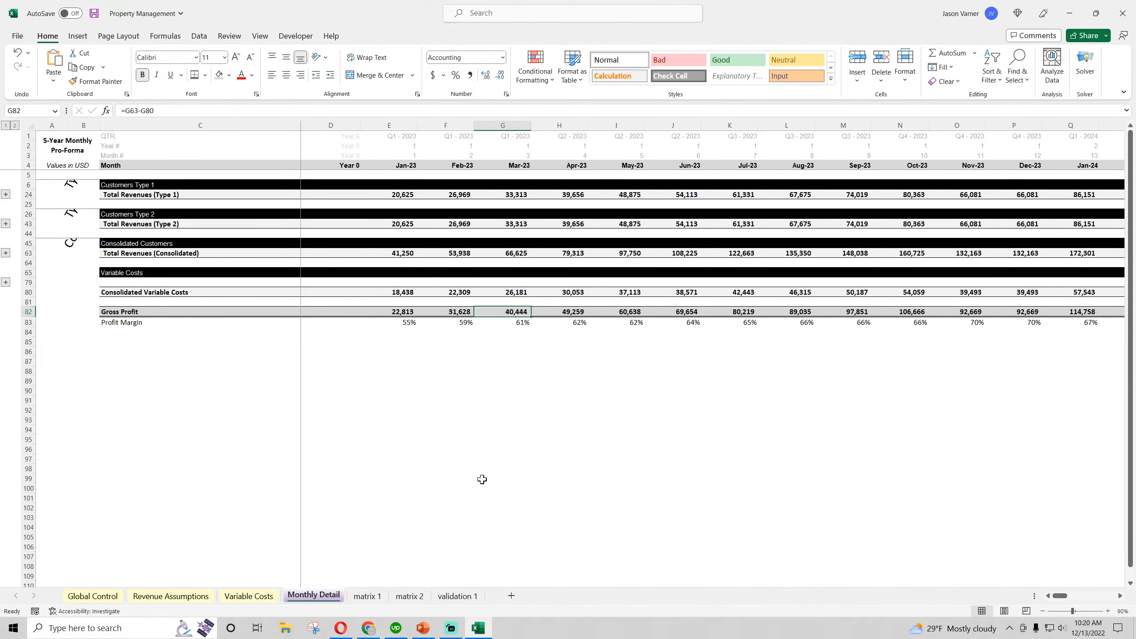
- Expand all row groups and look over the detailed sections down to Profit Margin
left_click(14, 125)
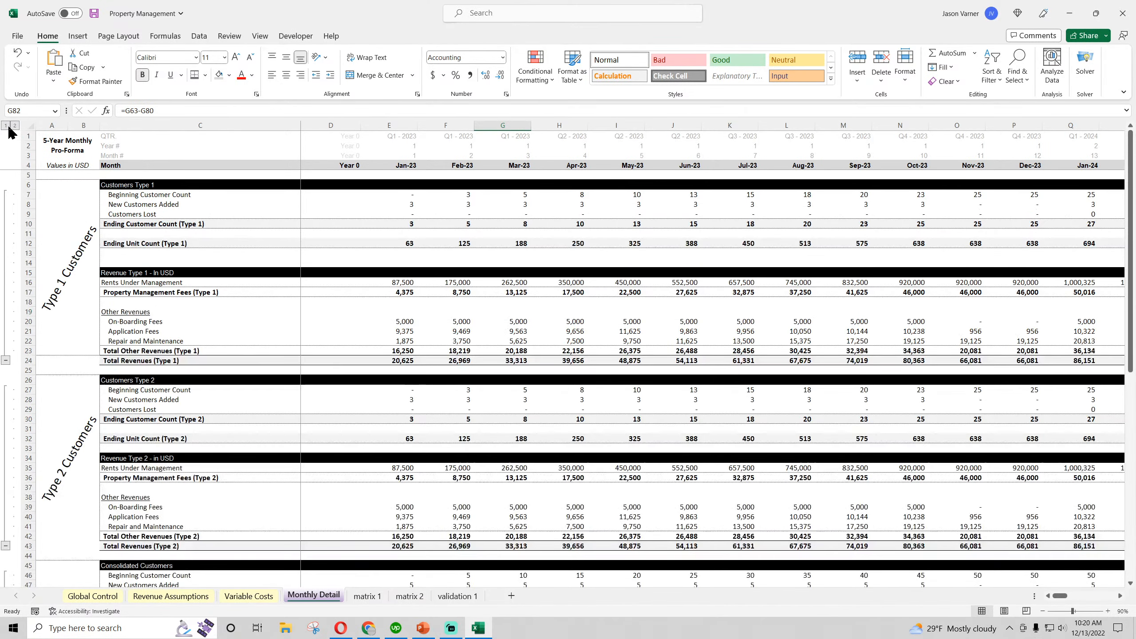
scroll(151, 392, "down", 20)
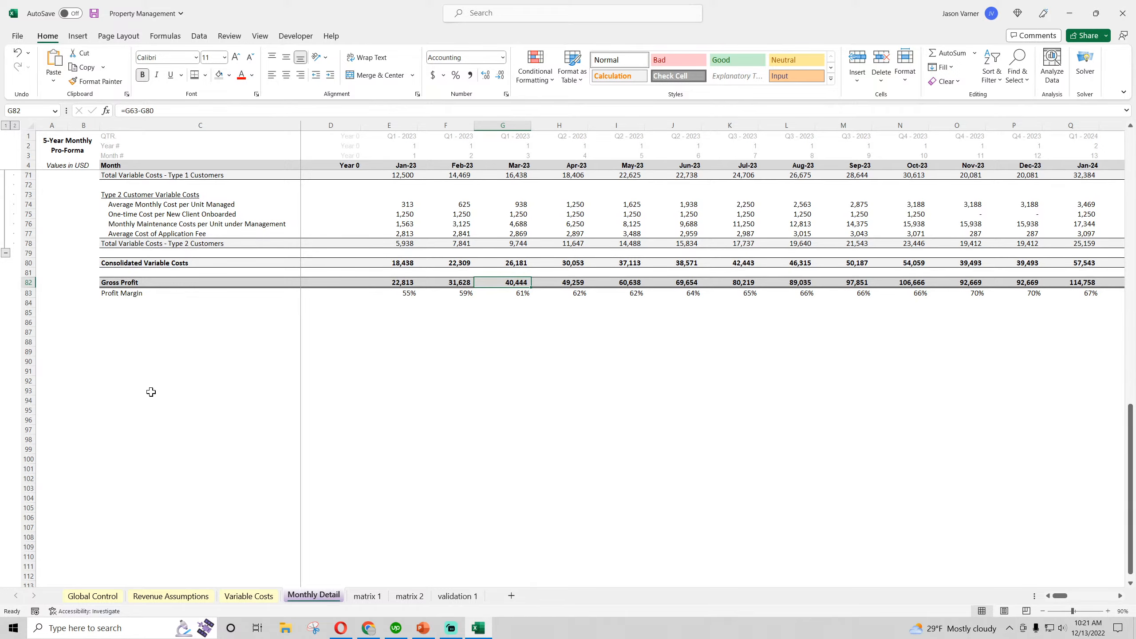
scroll(152, 393, "up", 15)
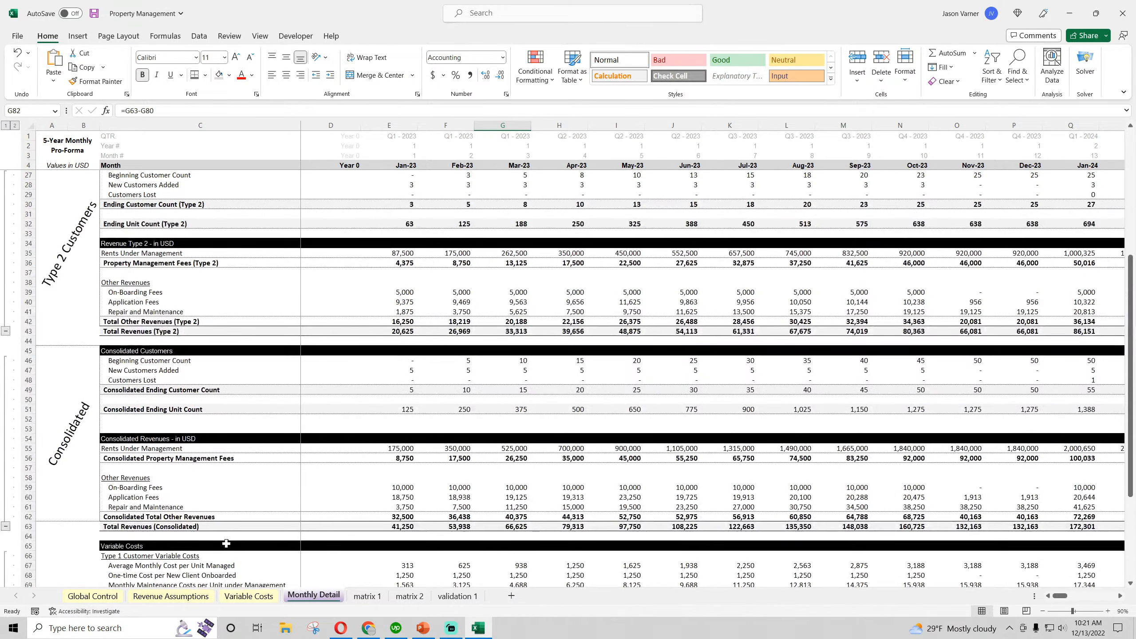
- Add a new worksheet directly after Variable Costs and name it Fixed Costs
left_click(248, 596)
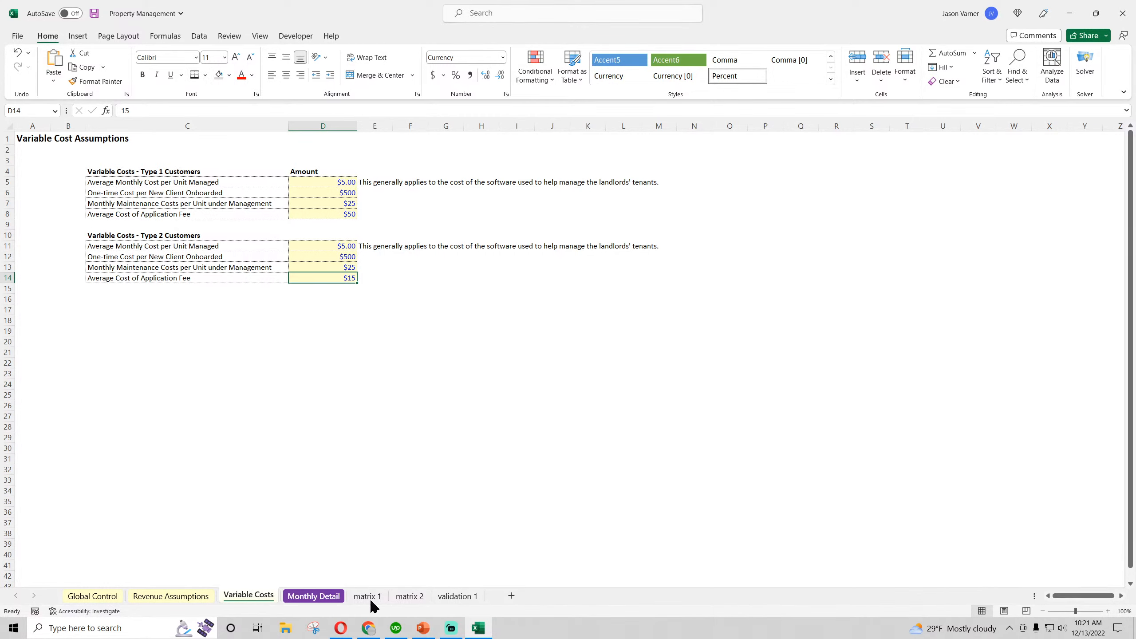
left_click(511, 596)
double_click(299, 595)
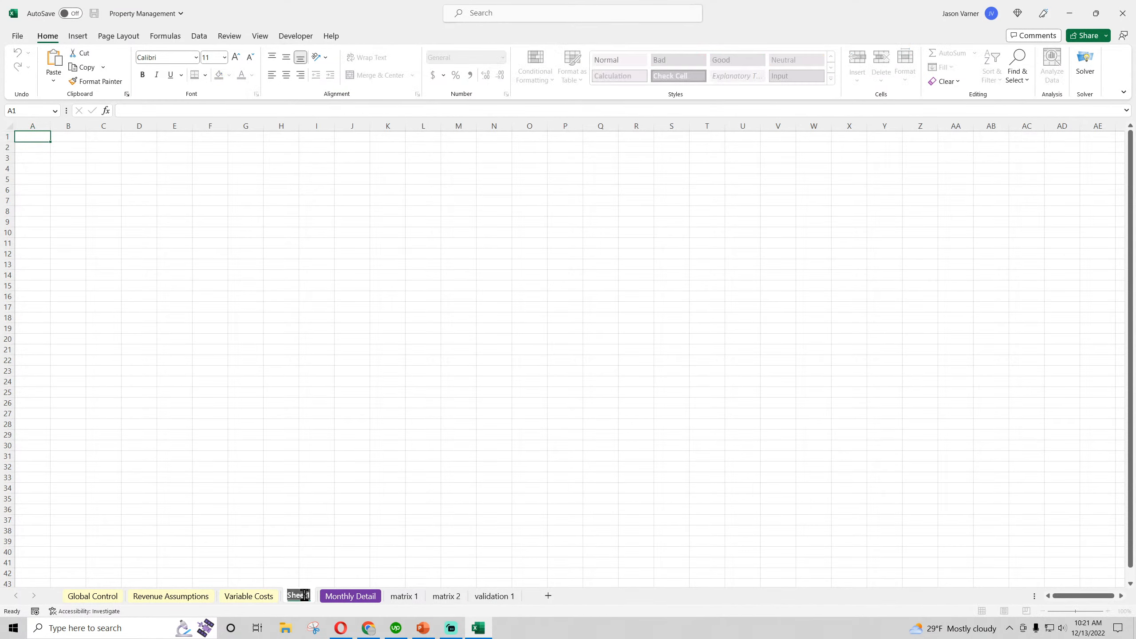
type("Fixed Costs")
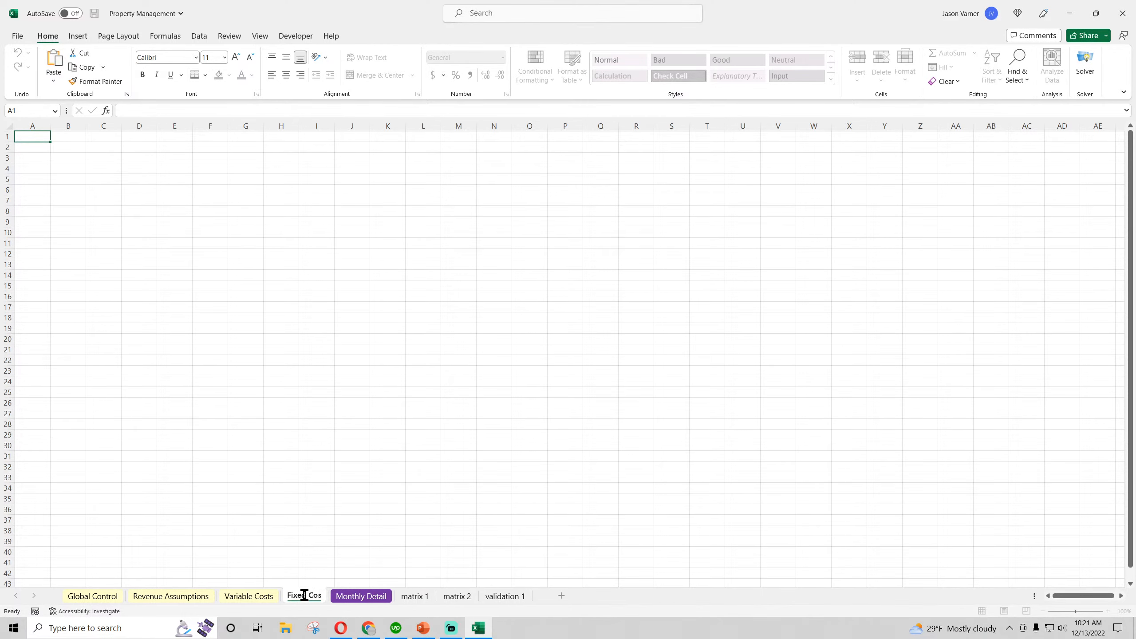
key("Return")
- Set the tab color of the Fixed Costs sheet
left_click(248, 596)
left_click(309, 595)
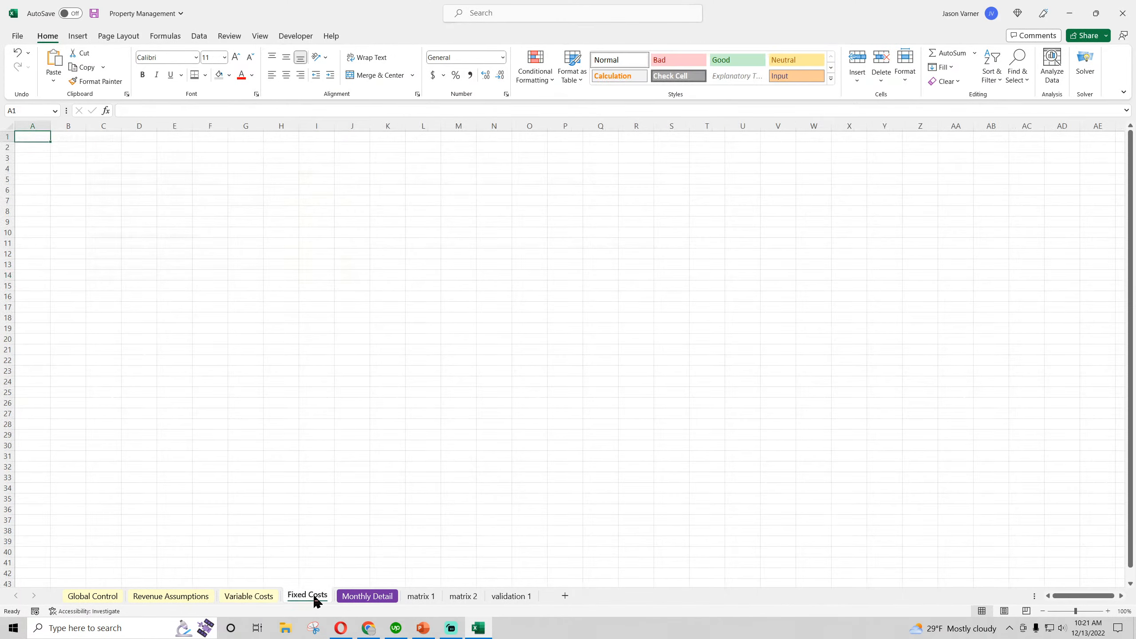
right_click(309, 595)
mouse_move(363, 536)
left_click(411, 571)
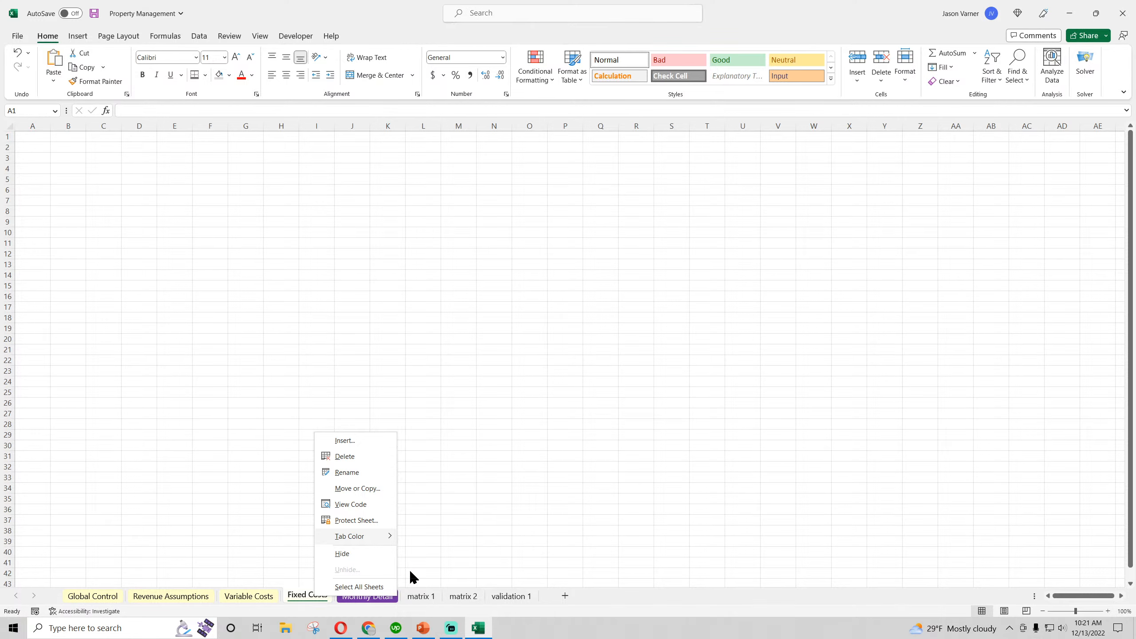
- Open the workbook Enterprise SaaS - Varying Contract Lengths V2 from the SaaS folder in Models by Category
left_click(286, 628)
left_click(492, 266)
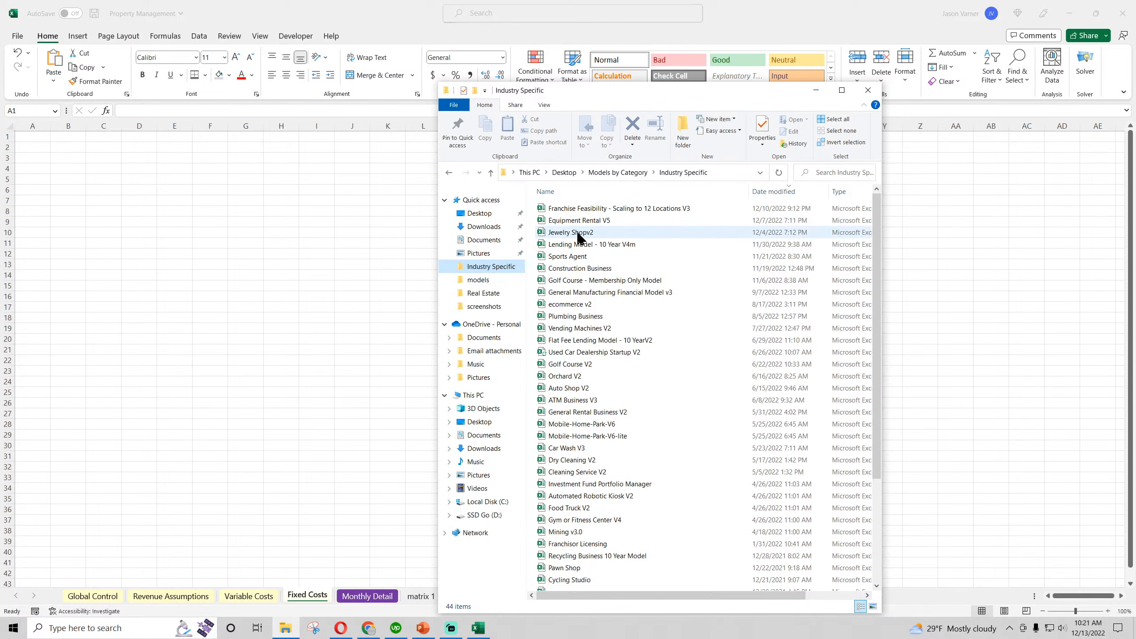
left_click(487, 294)
left_click(607, 174)
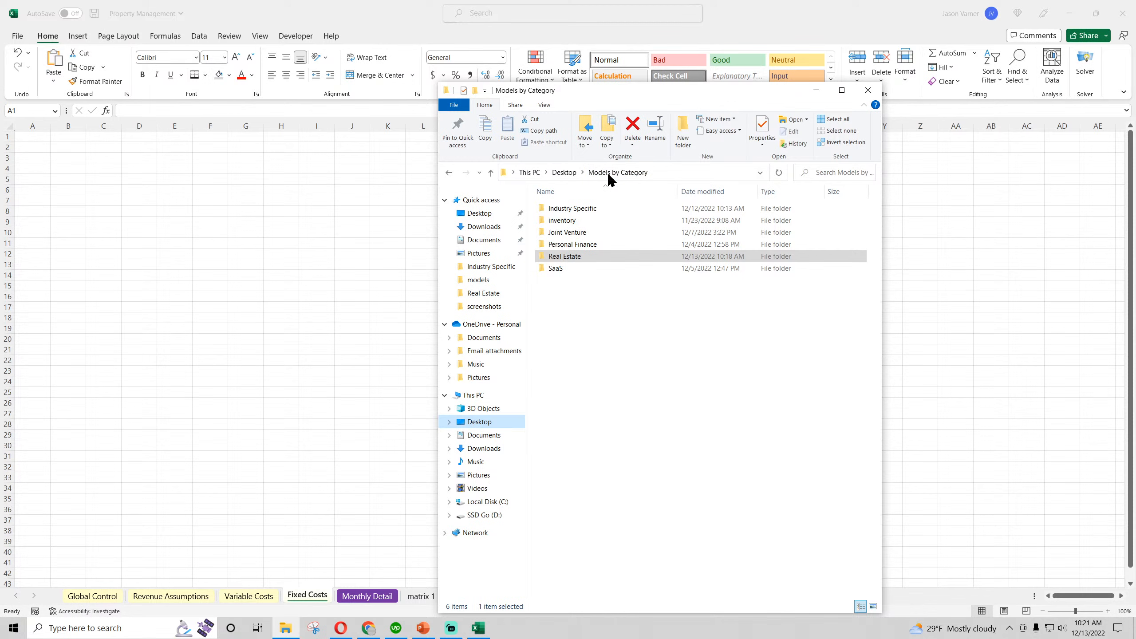
double_click(561, 272)
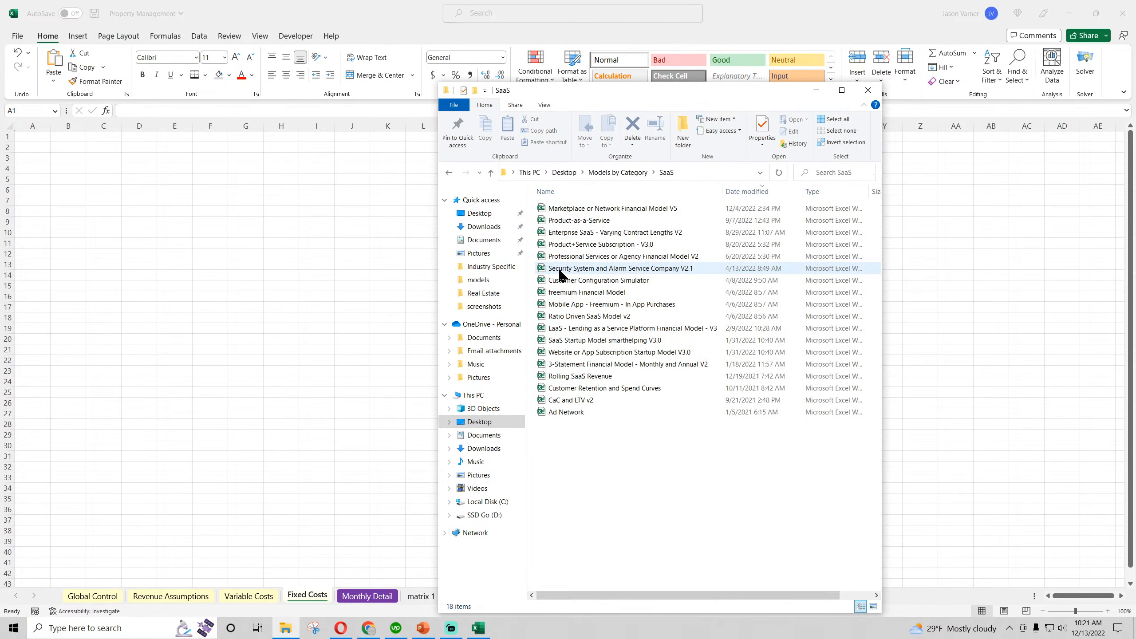
left_click(586, 236)
double_click(584, 232)
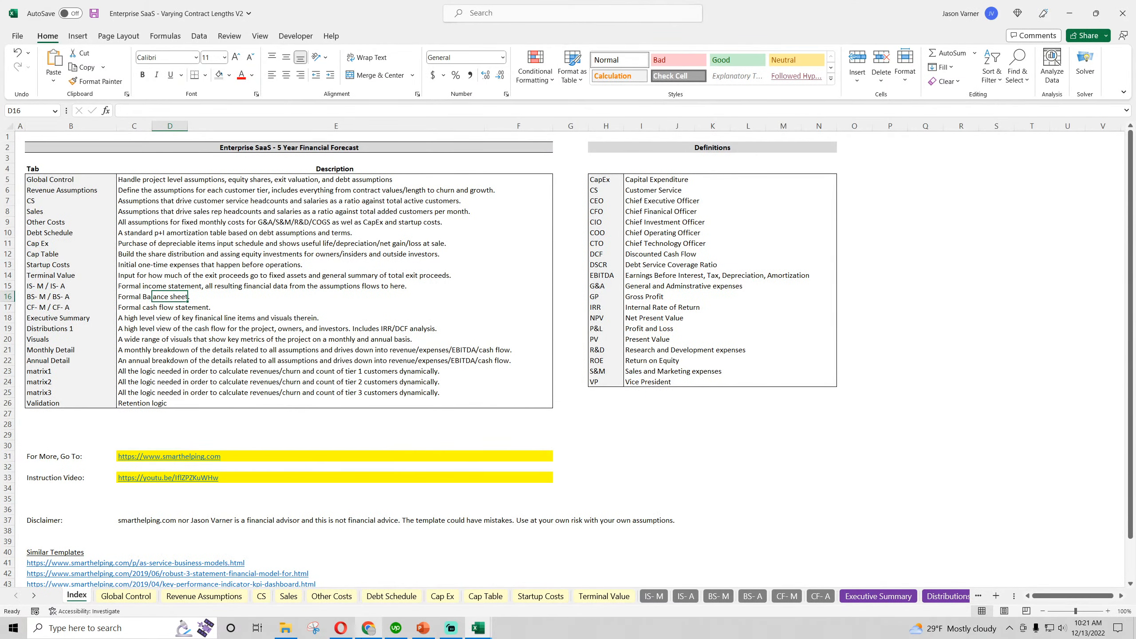
- Copy the whole Other Monthly Costs by Year table, A1:H120, from the Other Costs sheet of the Enterprise SaaS workbook
mouse_move(368, 628)
left_click(224, 360)
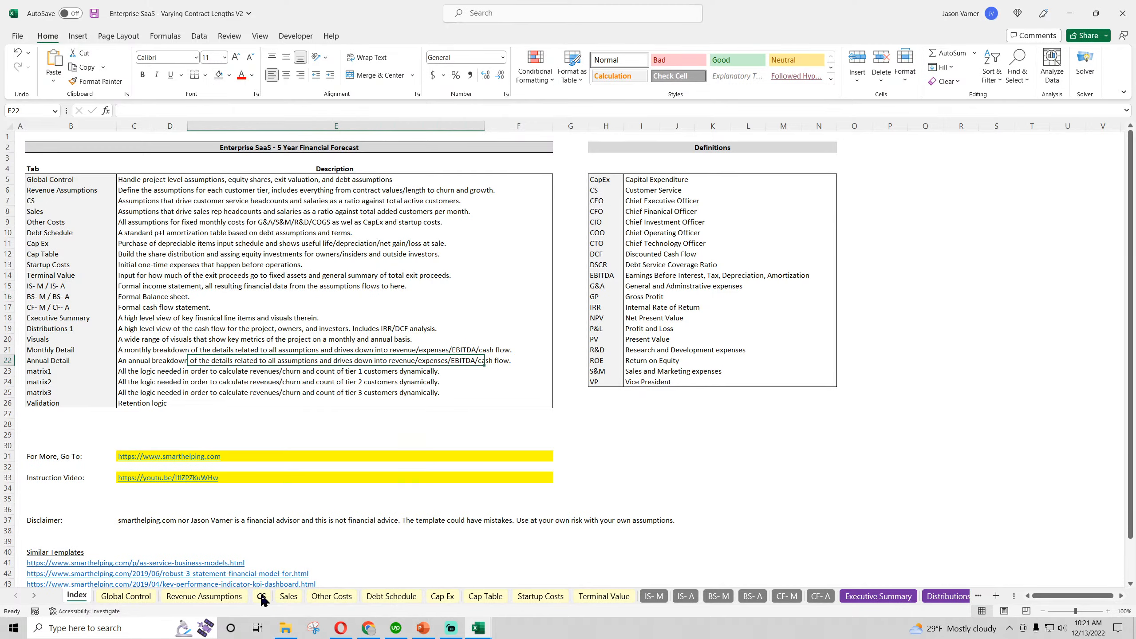
left_click(347, 597)
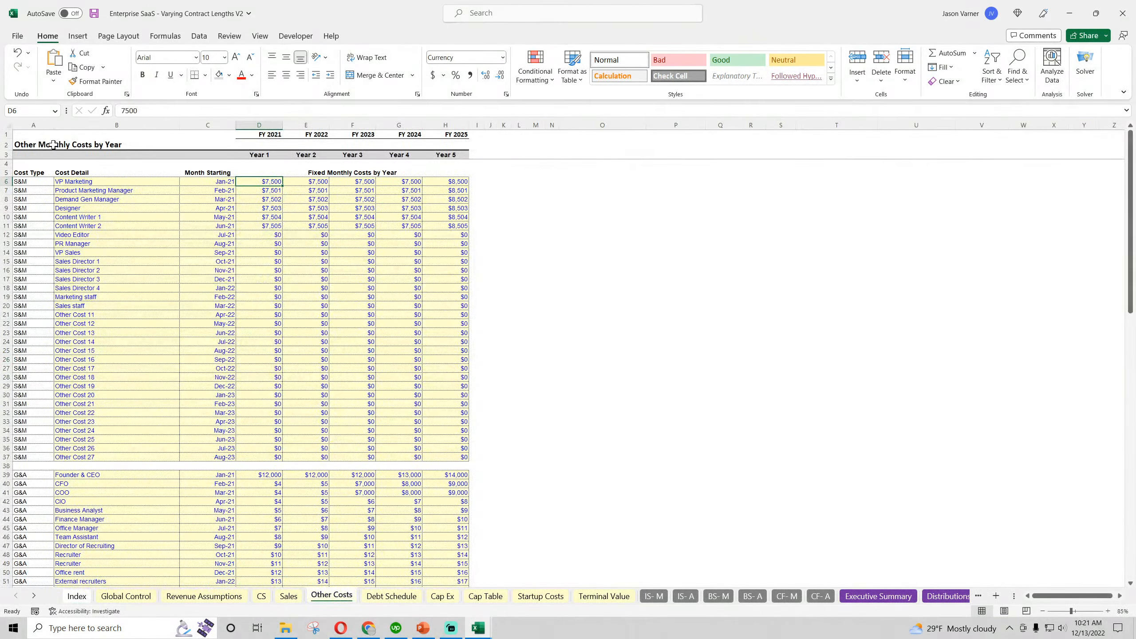
left_click_drag(20, 131, 406, 635)
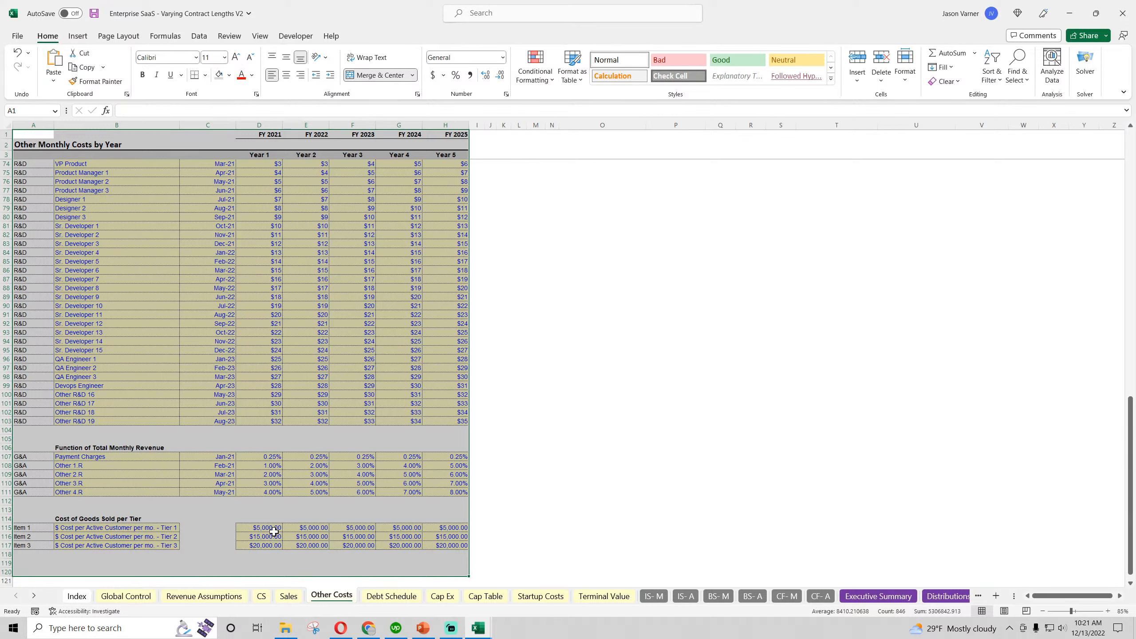
scroll(284, 513, "up", 20)
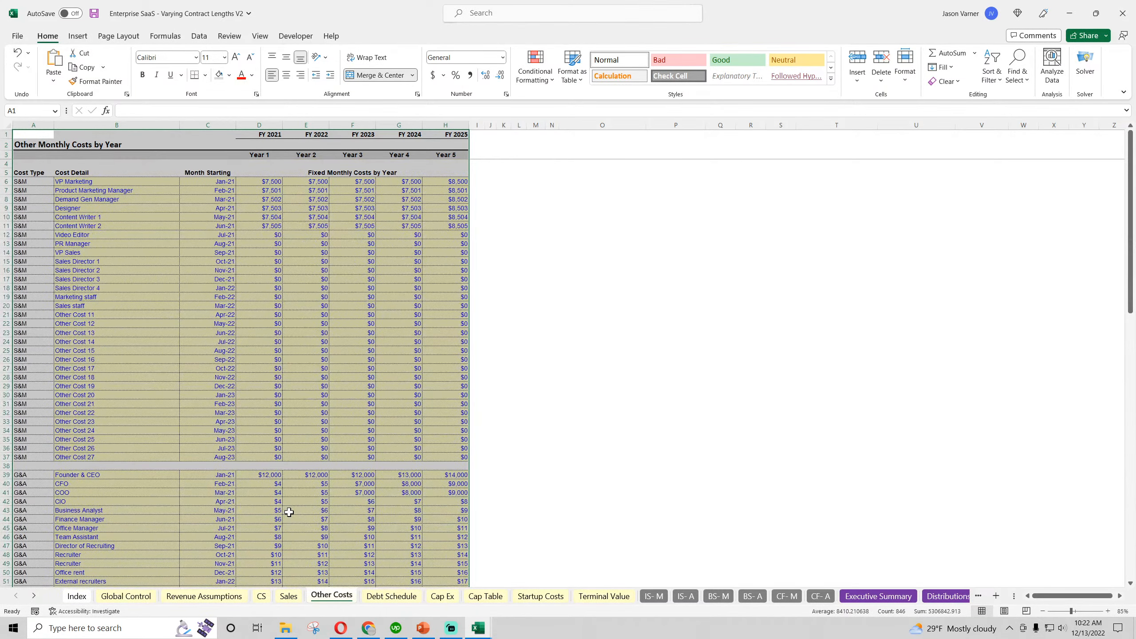
right_click(261, 188)
left_click(300, 233)
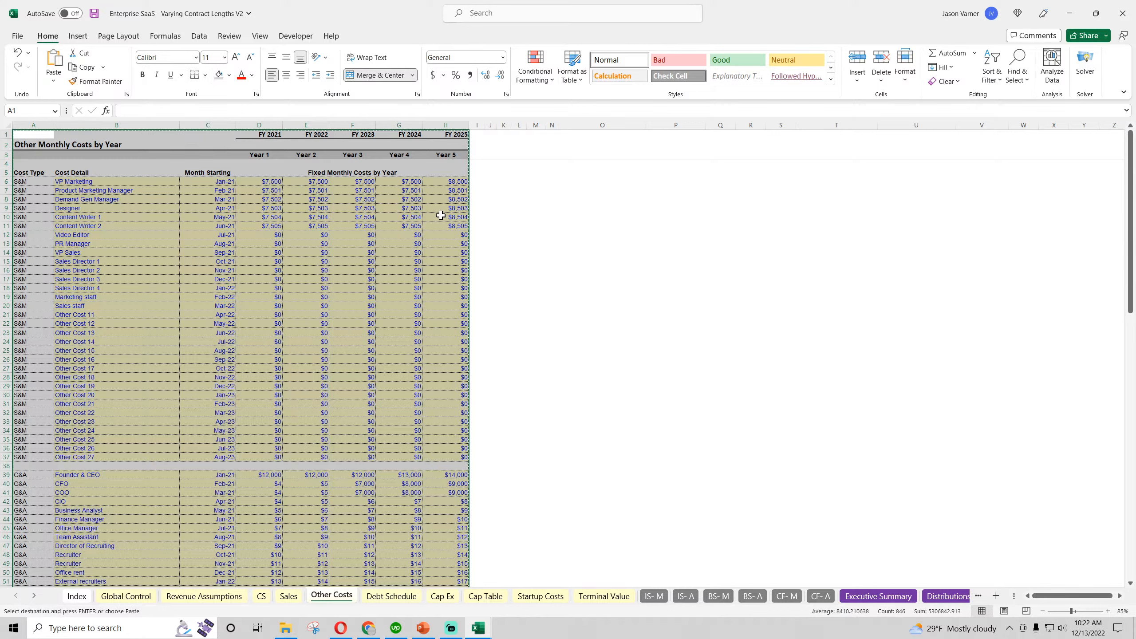
- Paste the copied table at A1 of the Fixed Costs sheet in the Property Management workbook and hide the gridlines
left_click(1069, 15)
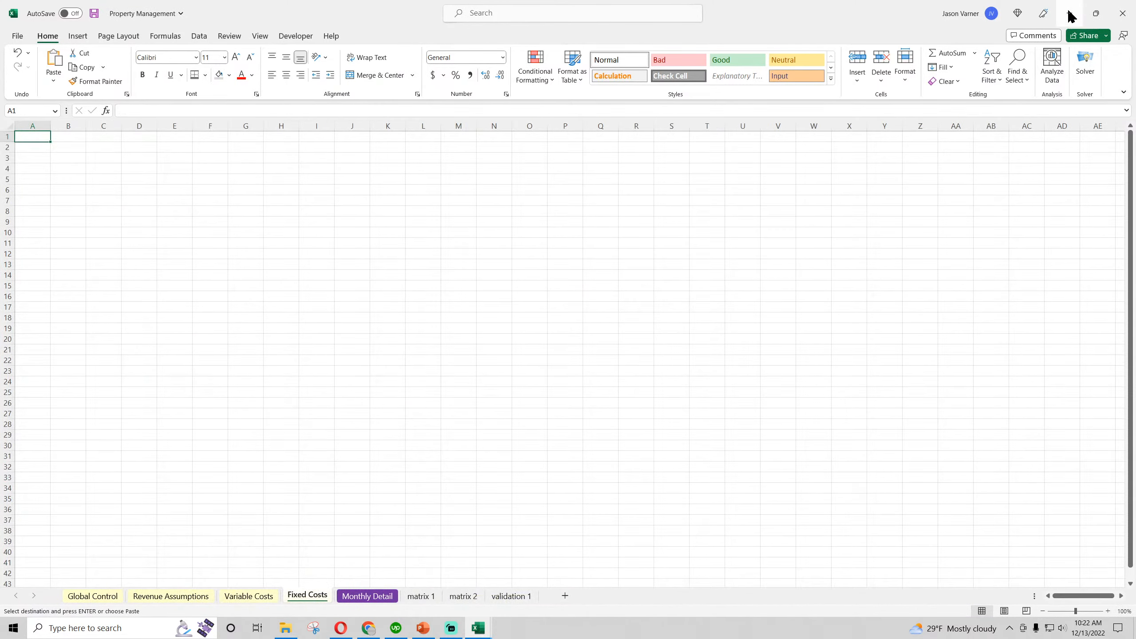
right_click(31, 139)
left_click(56, 217)
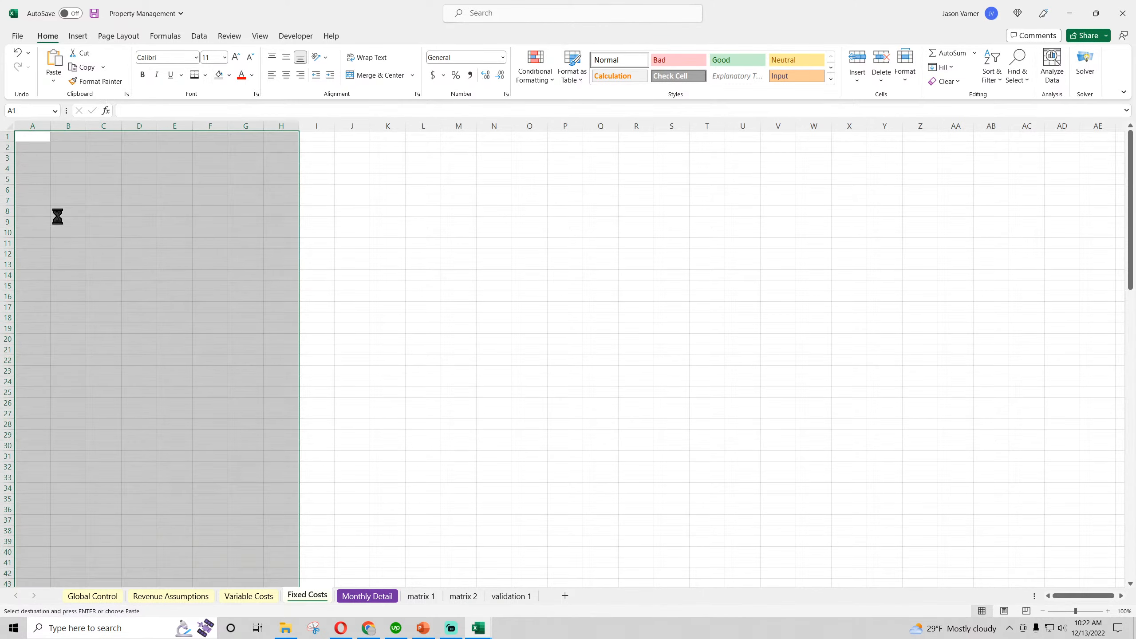
left_click(261, 37)
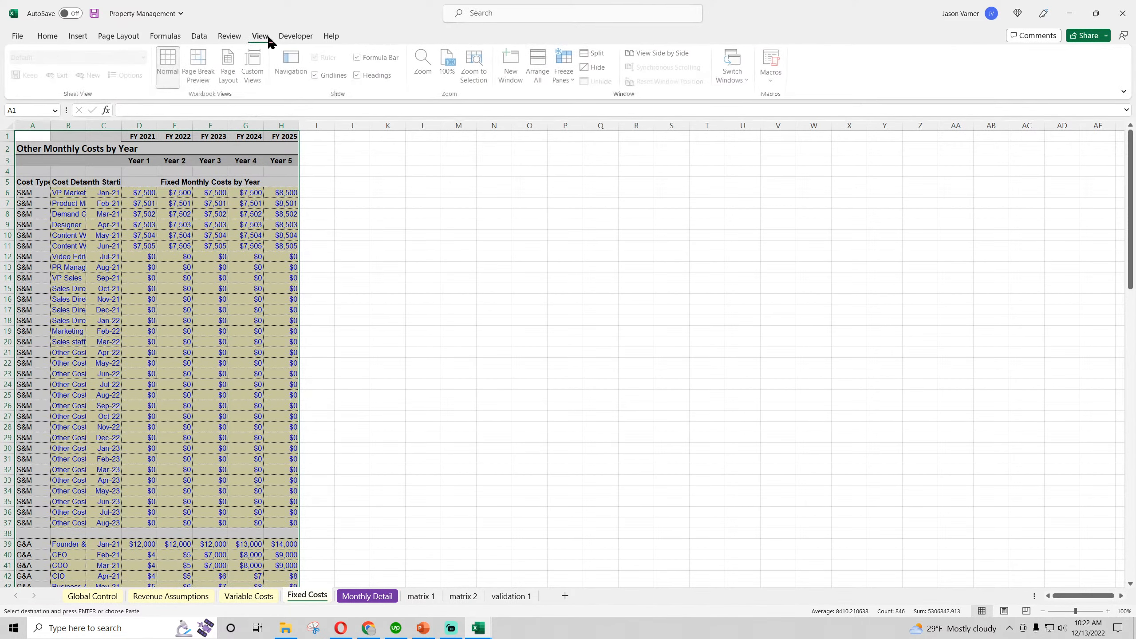
left_click(317, 75)
left_click(353, 224)
- Set the column width of the year columns D to H and of columns B and C to 15
left_click_drag(285, 125, 145, 126)
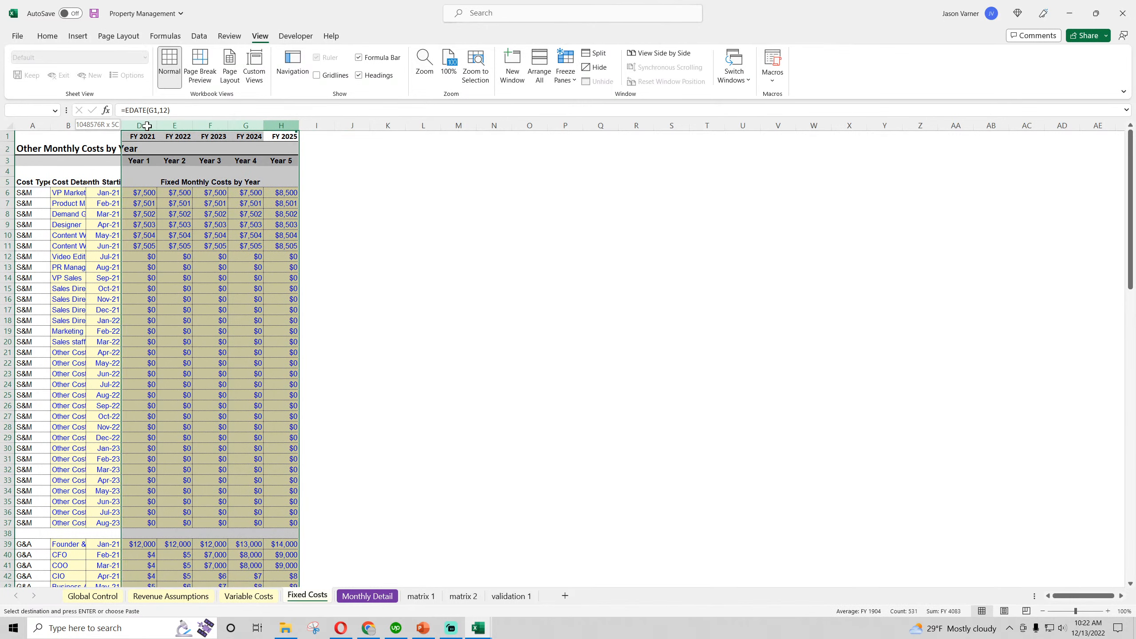
right_click(184, 126)
left_click(228, 306)
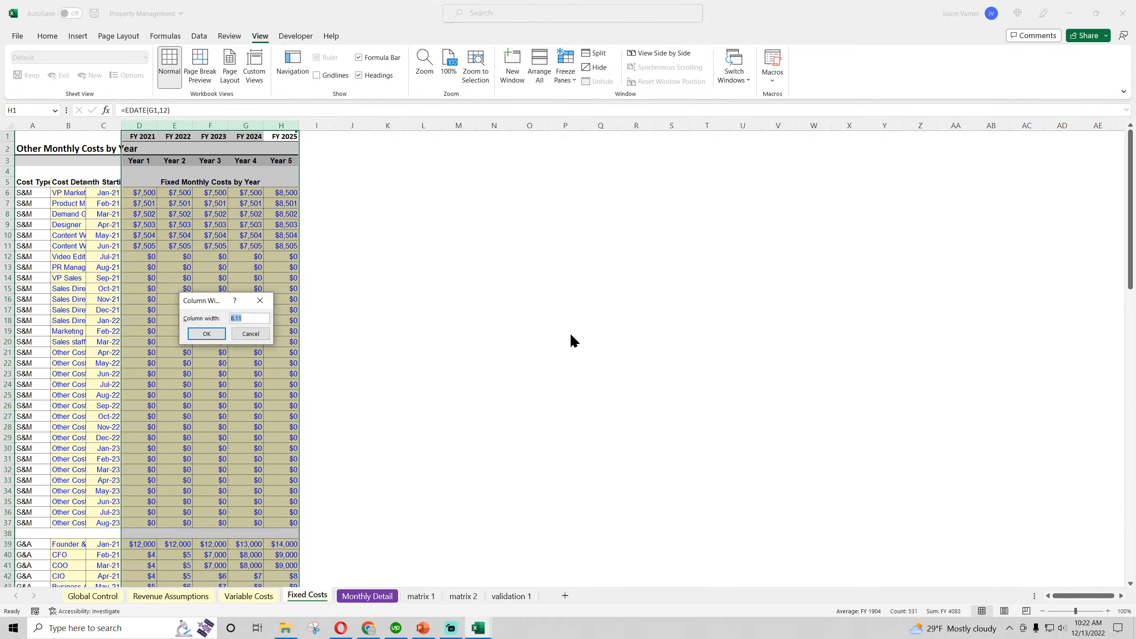
key("Return")
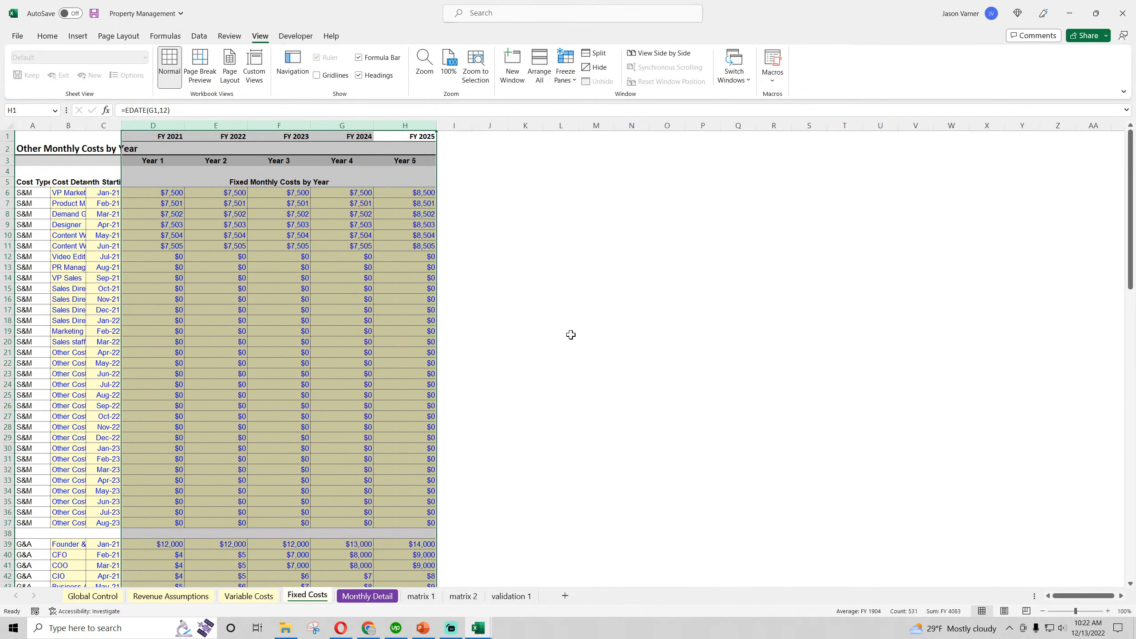
left_click_drag(68, 125, 105, 125)
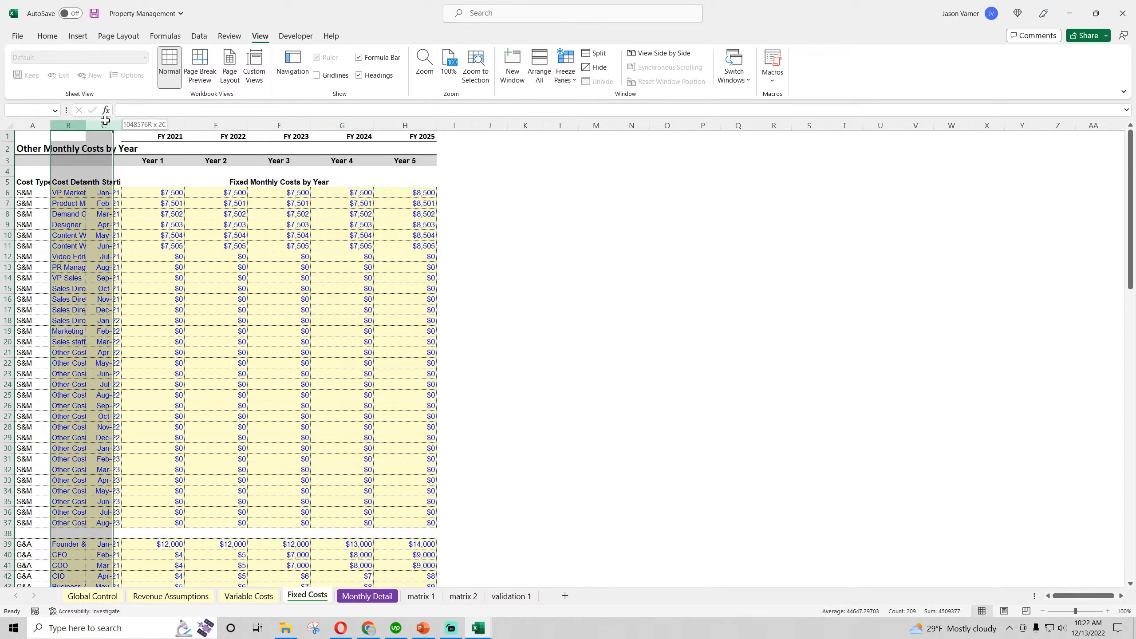
right_click(107, 125)
left_click(153, 299)
type("15")
key("Return")
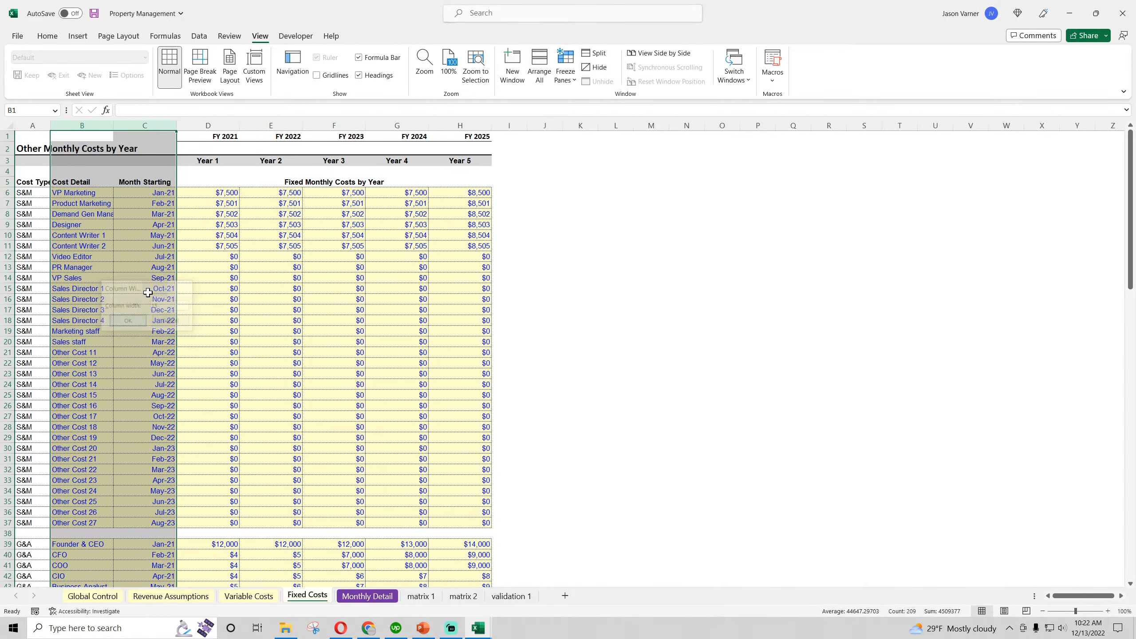
- Widen the Cost Detail column B to about twice its width so the longer names fit
left_click_drag(85, 195, 80, 521)
left_click(92, 372)
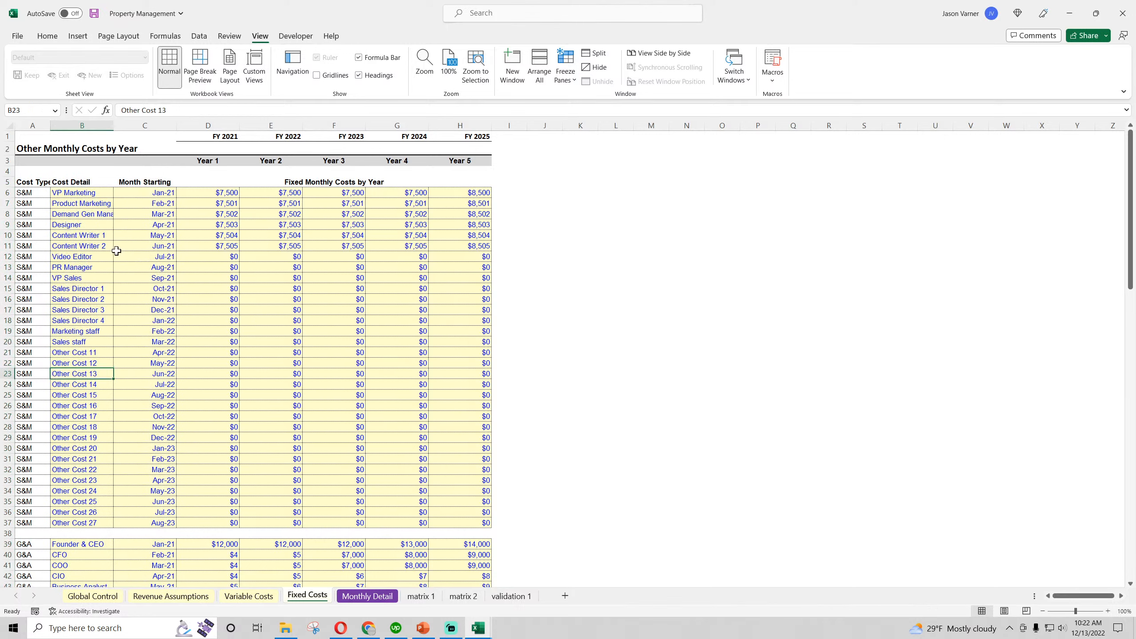
left_click(147, 192)
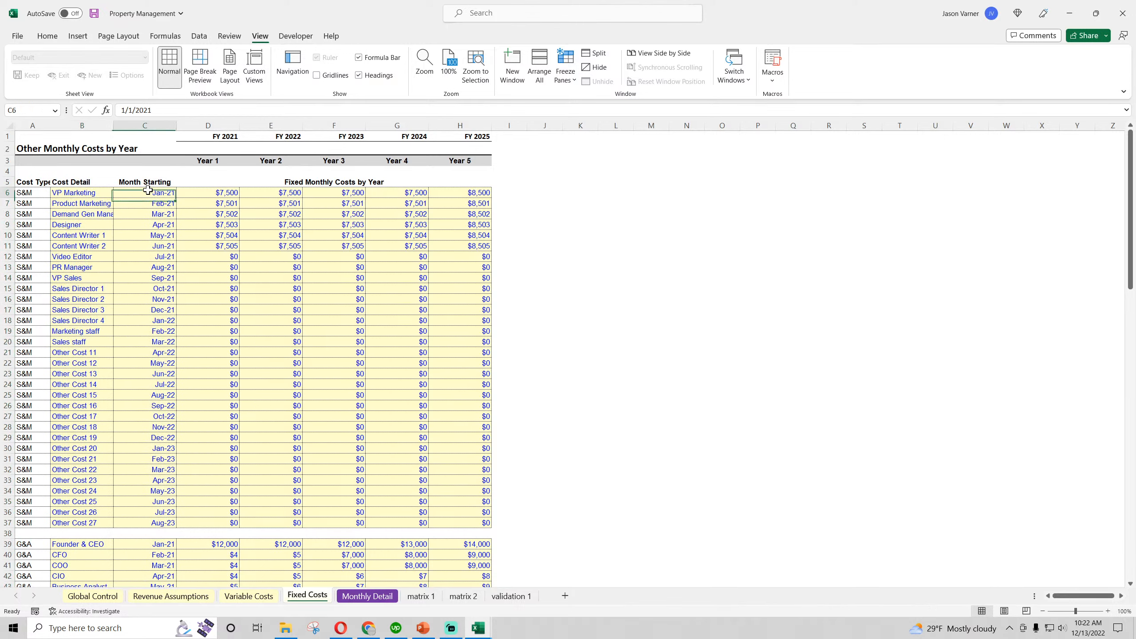
scroll(145, 309, "down", 18)
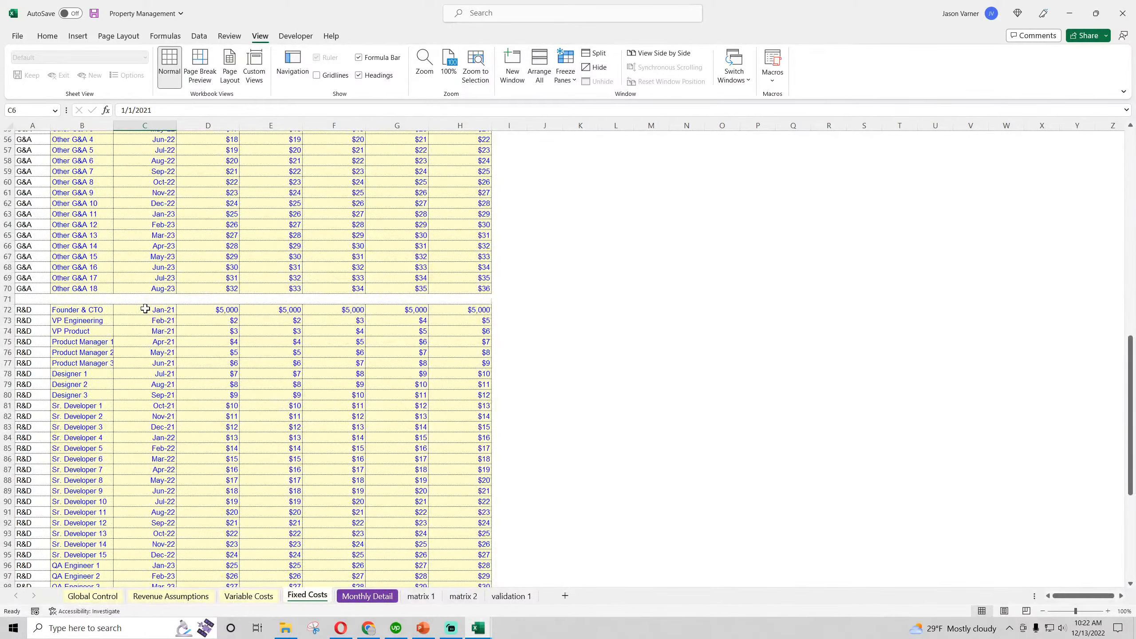
scroll(146, 309, "down", 4)
left_click_drag(113, 125, 177, 126)
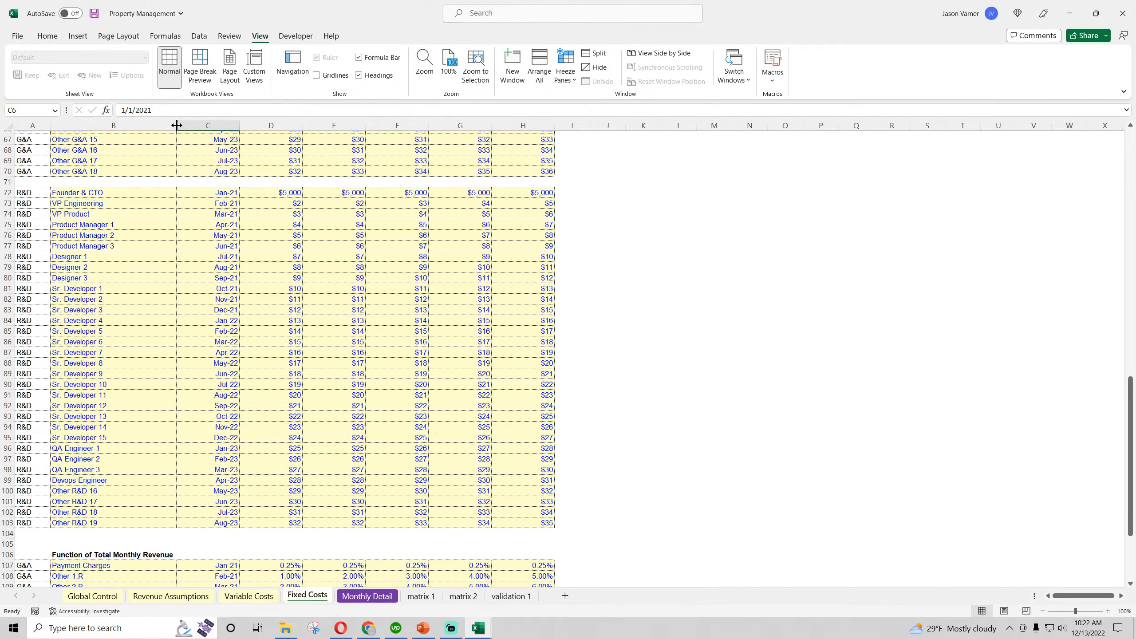
- Review the Cost Detail entries on Fixed Costs, especially the R&D roles and the revenue-based cost and cost-of-goods sections below them
left_click_drag(97, 198, 85, 523)
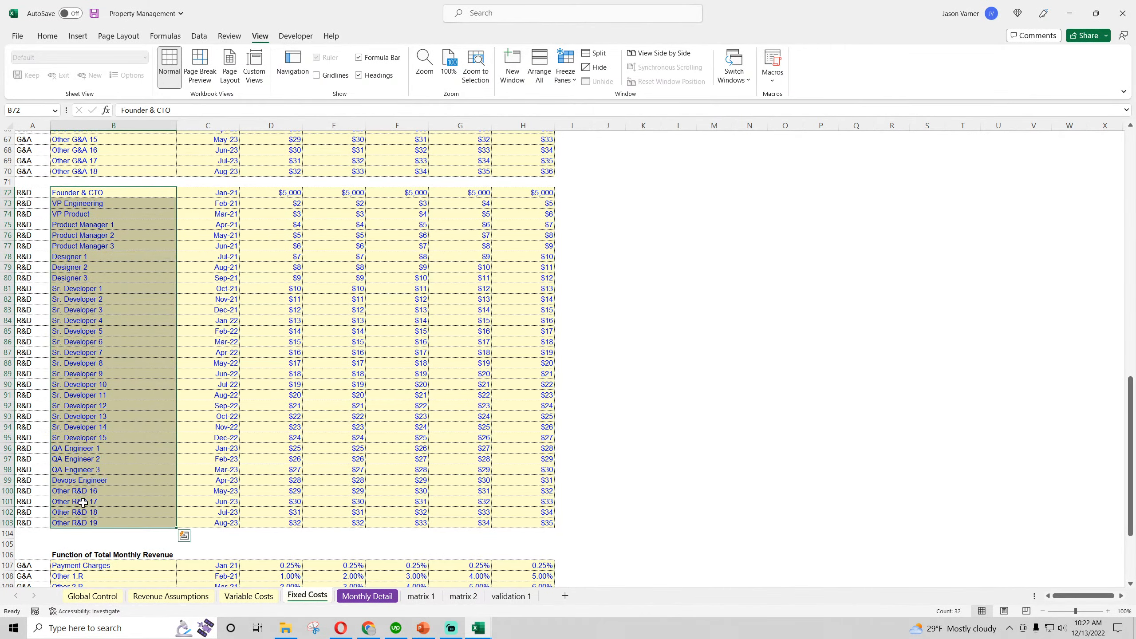
scroll(111, 386, "up", 7)
scroll(111, 385, "down", 10)
scroll(112, 383, "up", 4)
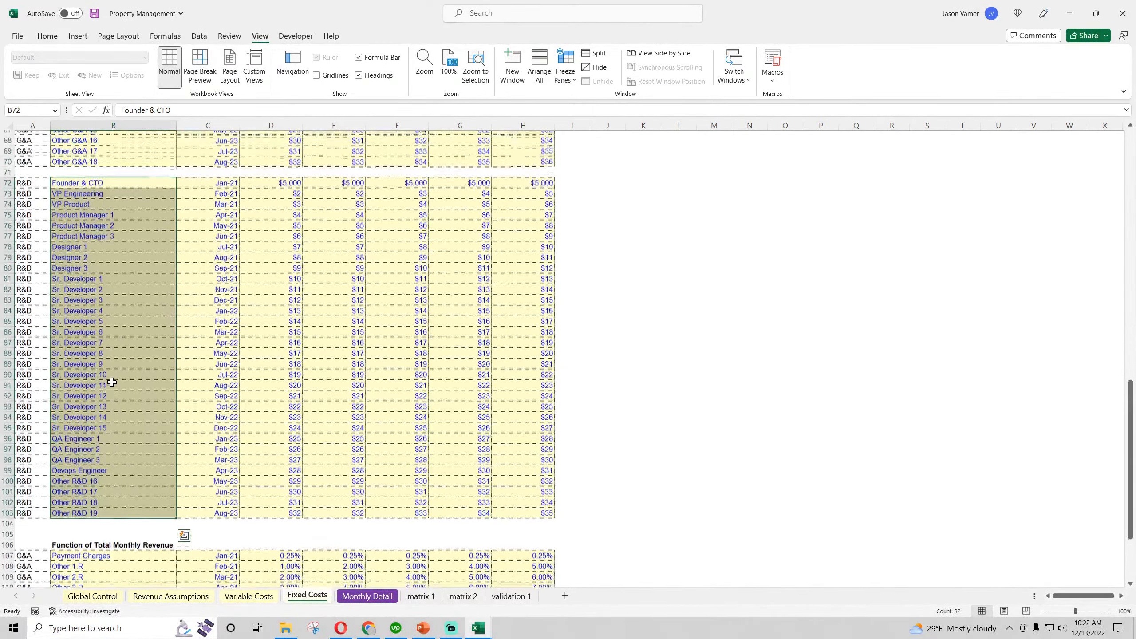
scroll(112, 382, "up", 4)
left_click_drag(115, 310, 106, 409)
left_click(97, 416)
left_click(107, 437)
left_click(139, 375)
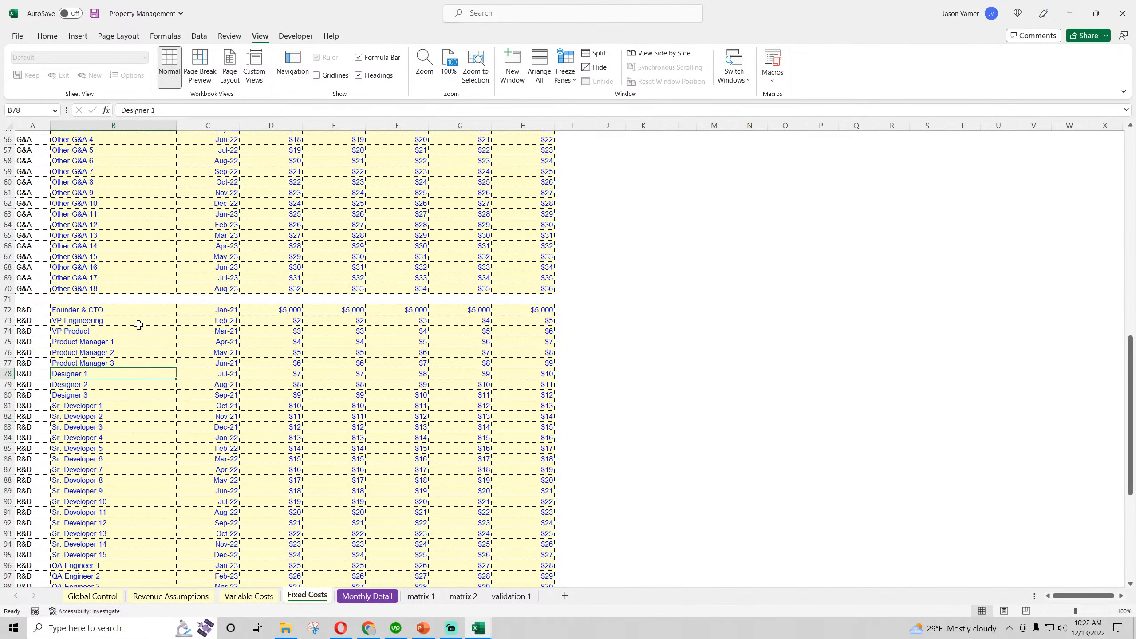
left_click_drag(136, 310, 112, 480)
left_click(106, 407)
scroll(105, 362, "down", 7)
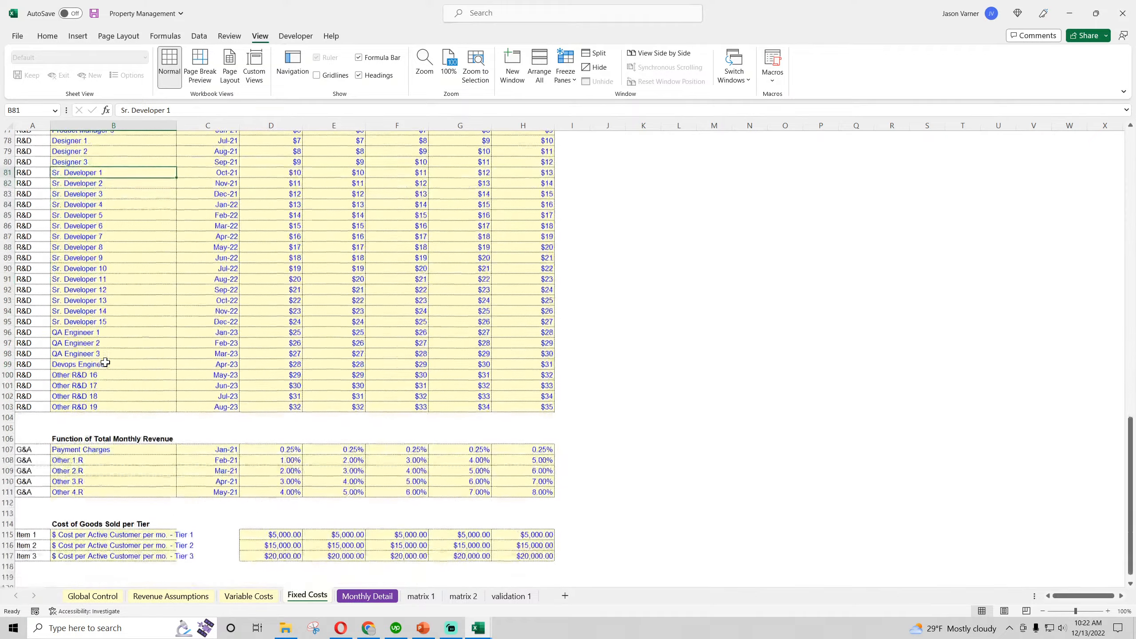
scroll(105, 363, "up", 20)
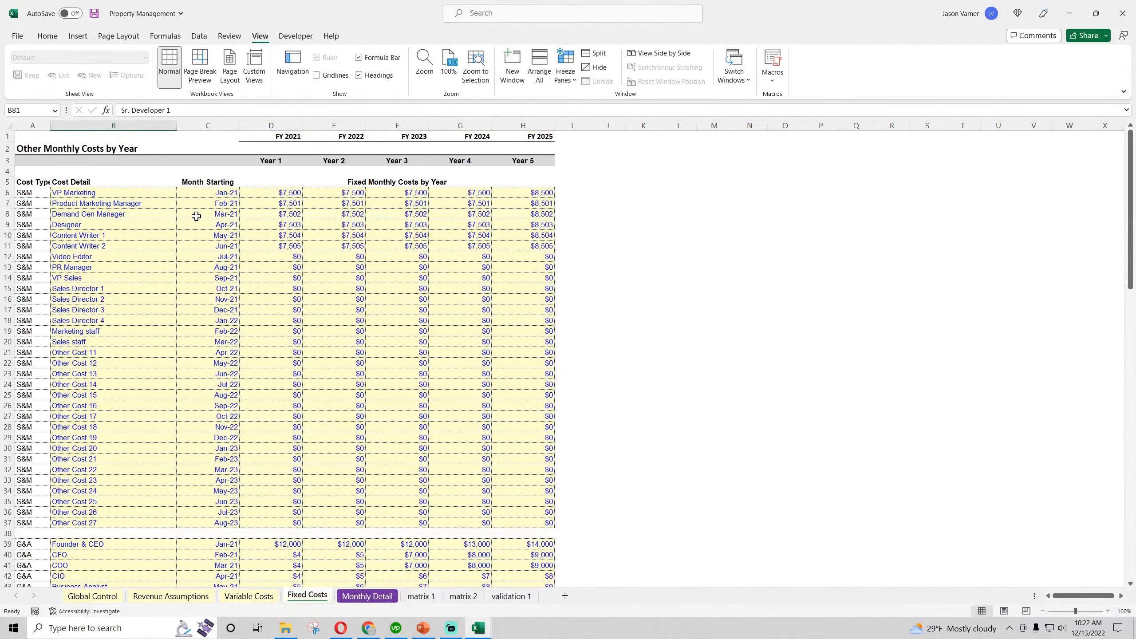
- Apply list validation to the Month Starting dates in C6:C37, C39:C70, C72:C103 and C107:C111, using A1:A60 of the validation 1 sheet as source
left_click(213, 195)
left_click_drag(213, 195, 195, 521)
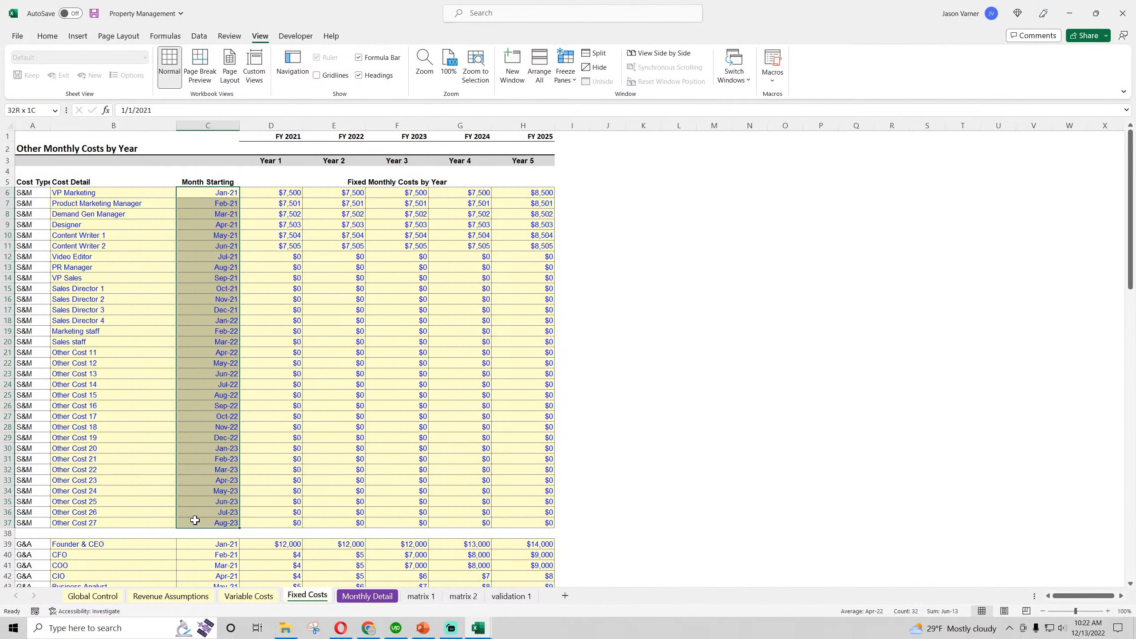
scroll(218, 300, "down", 7)
left_click_drag(217, 308, 208, 485)
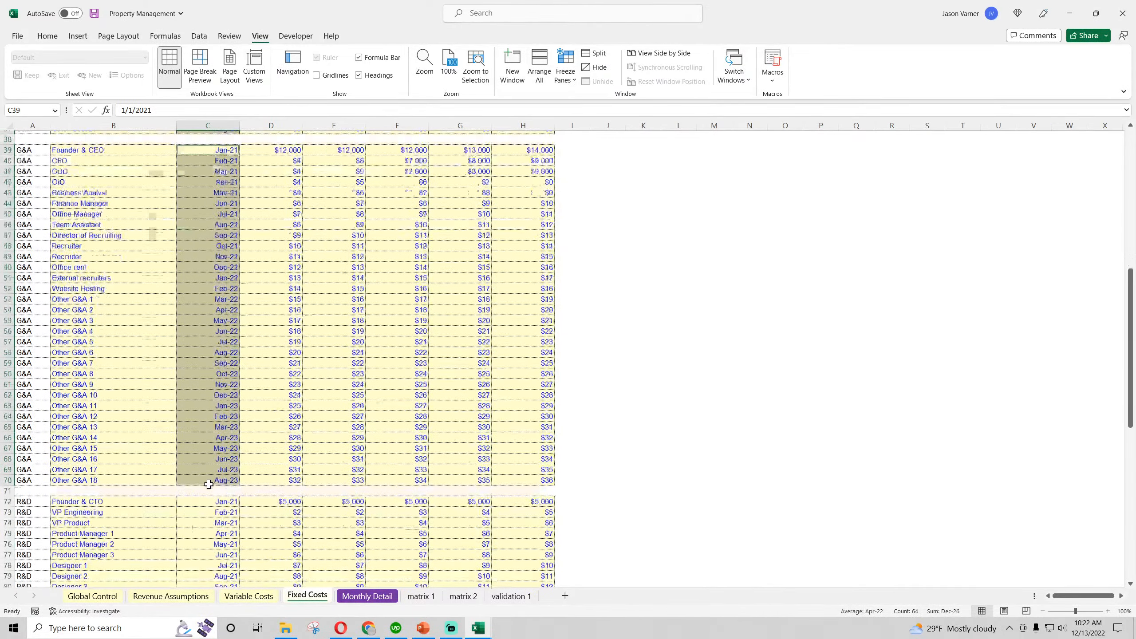
scroll(227, 274, "down", 8)
left_click_drag(221, 234, 218, 560)
scroll(217, 418, "down", 10)
left_click_drag(222, 254, 223, 298)
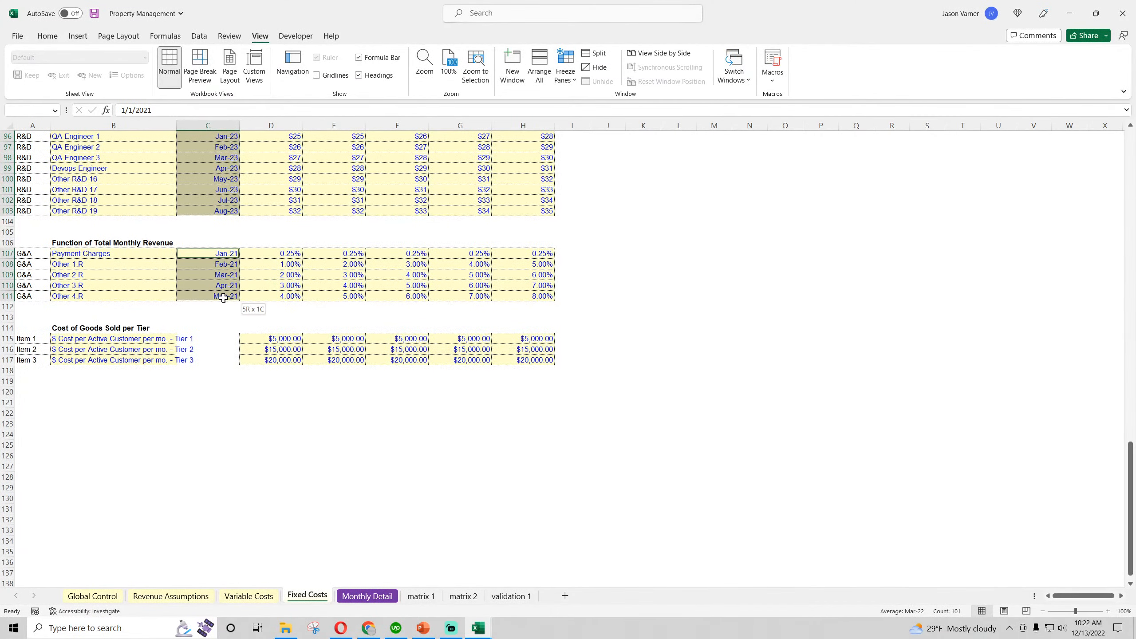
left_click(53, 38)
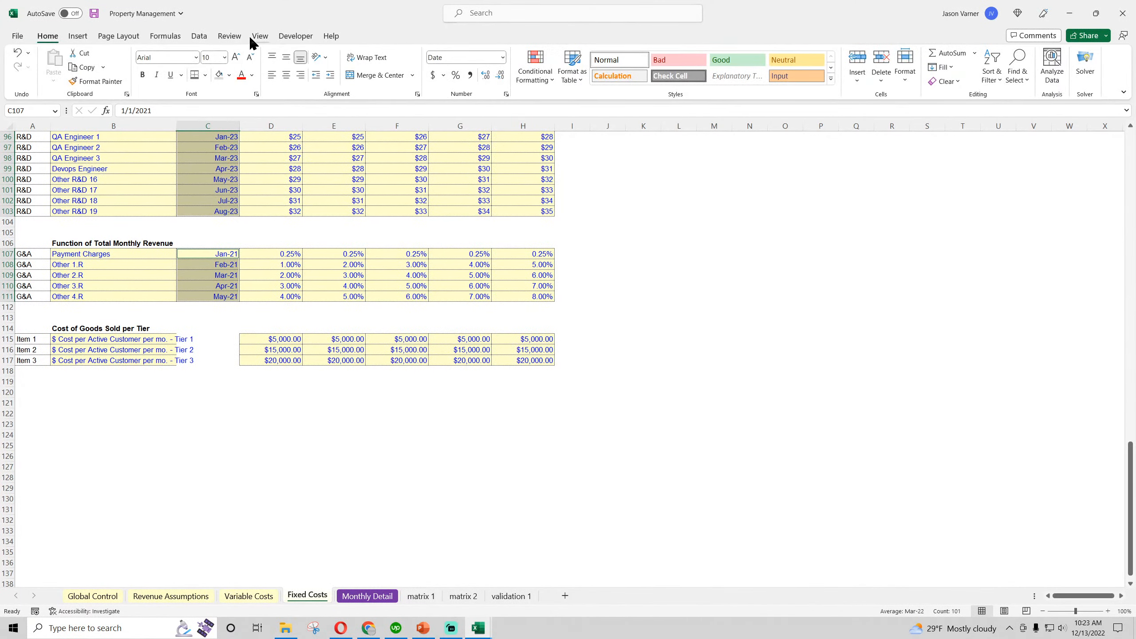
left_click(199, 36)
left_click(783, 75)
left_click(794, 102)
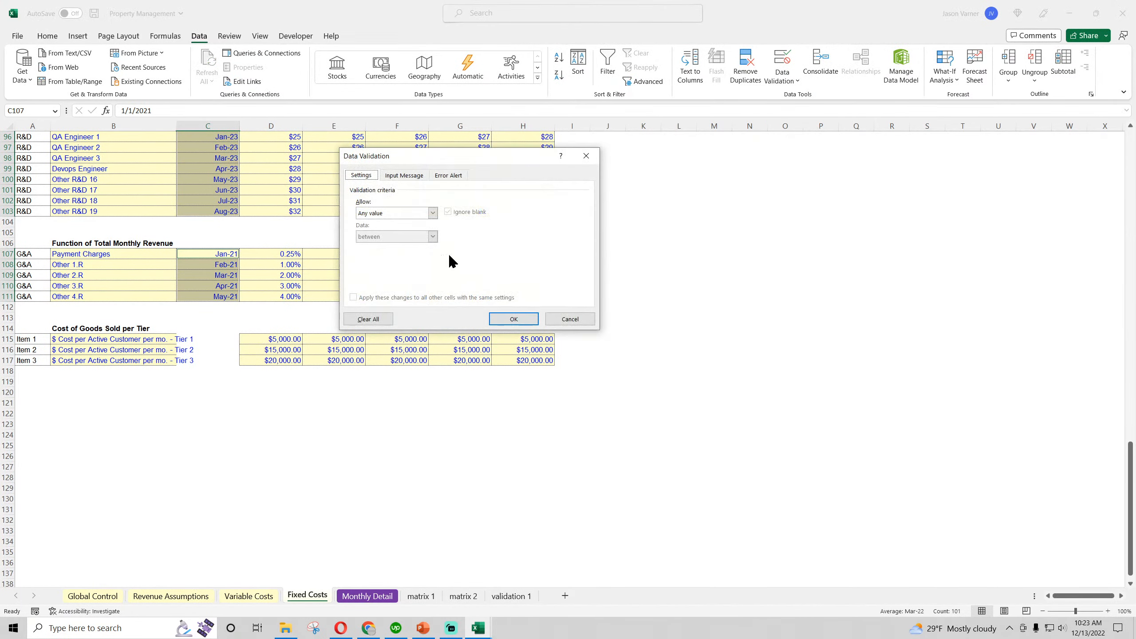
left_click(433, 213)
left_click(386, 247)
left_click(516, 258)
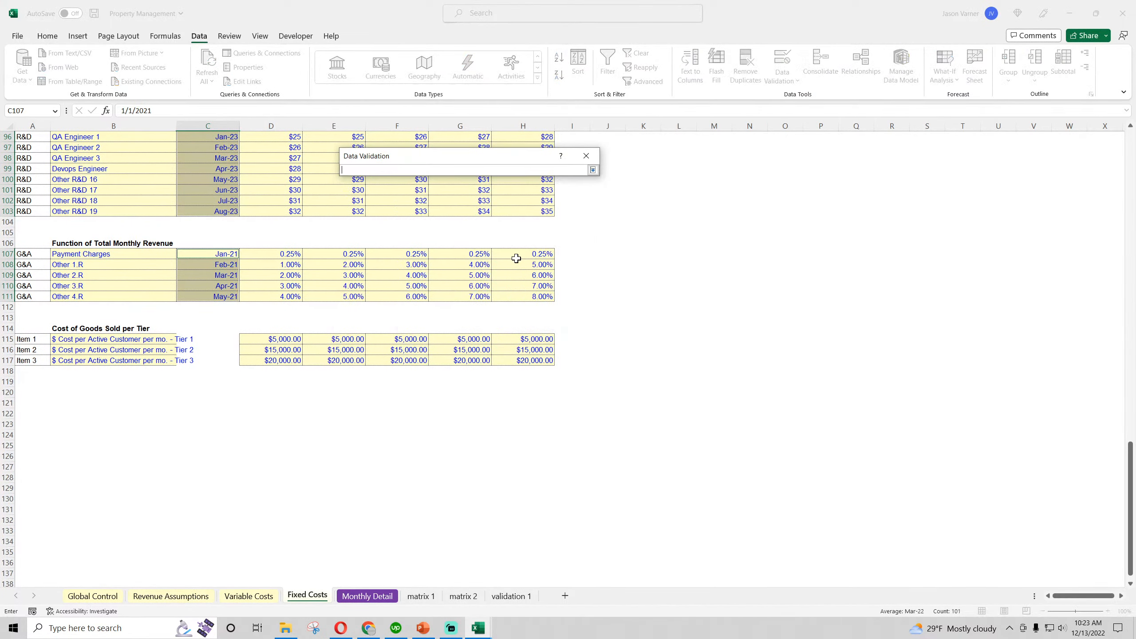
left_click(509, 594)
left_click_drag(20, 133, 53, 555)
left_click(593, 170)
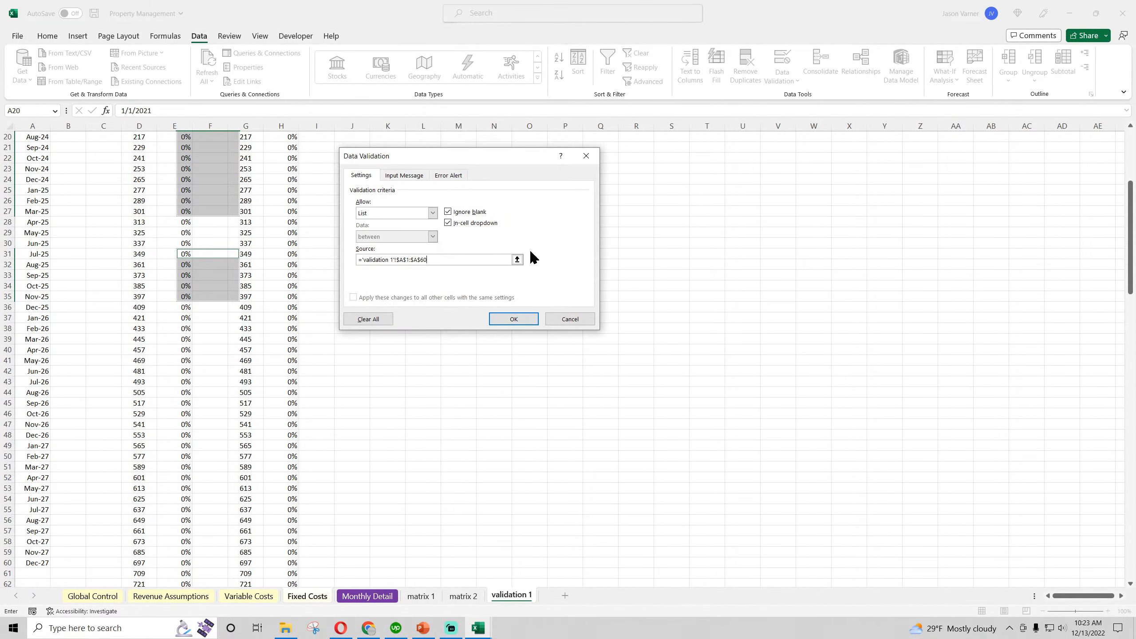
left_click(513, 320)
- Set the Month Starting dates in C107:C111 to Jan-23 through May-23 and widen column B to fit the tier cost labels
left_click(233, 254)
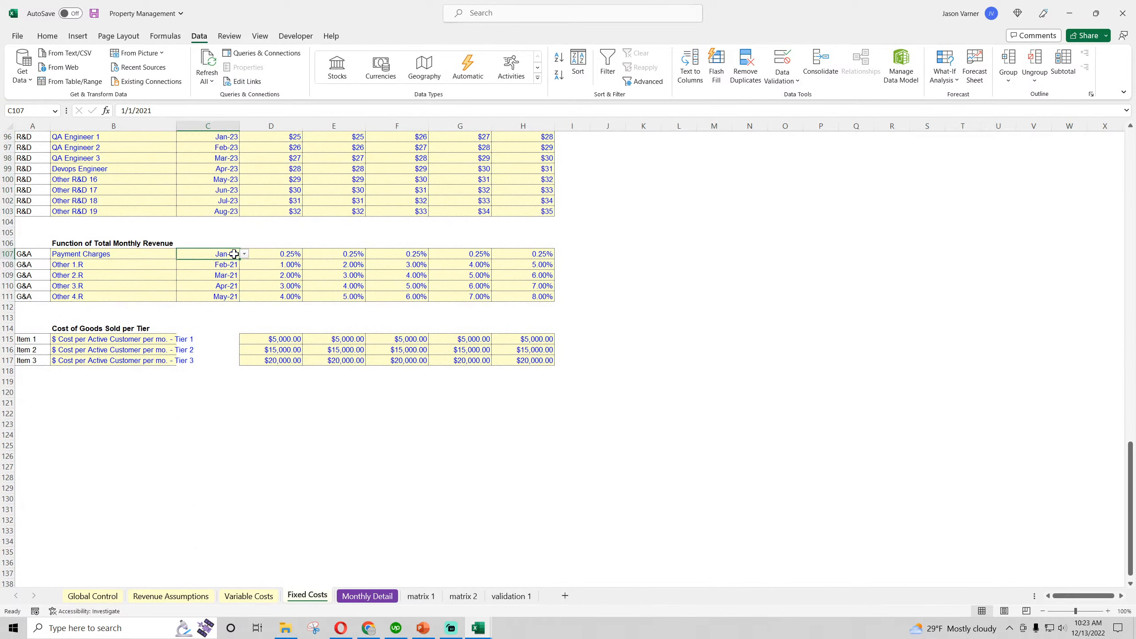
left_click(243, 256)
left_click(230, 261)
left_click(232, 264)
left_click(244, 265)
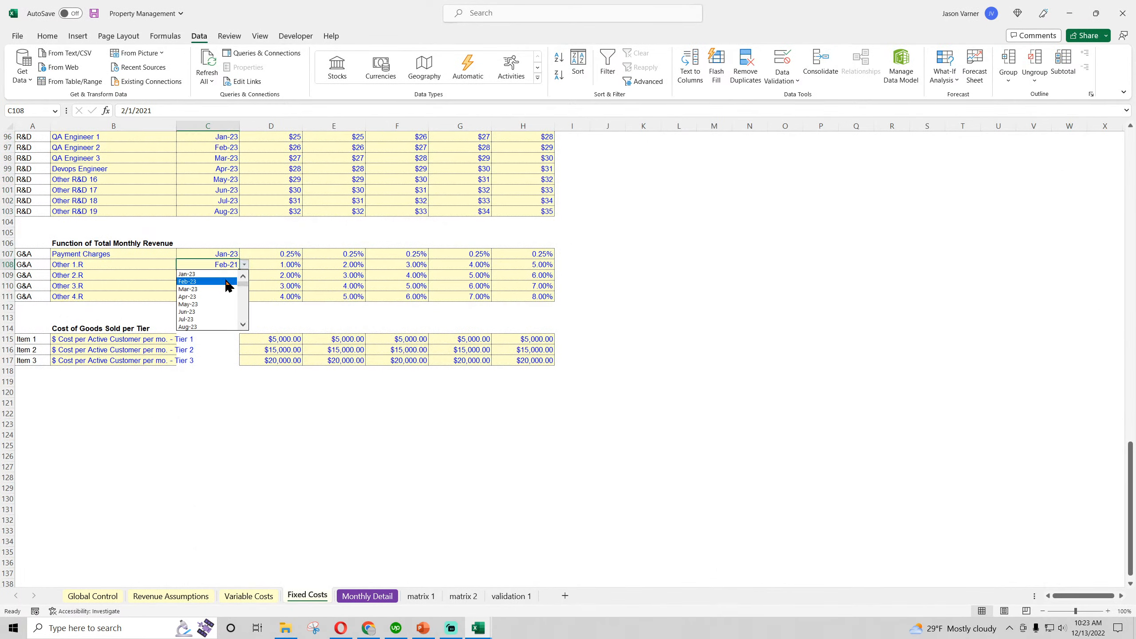
left_click_drag(226, 254, 241, 301)
left_click_drag(177, 129, 199, 128)
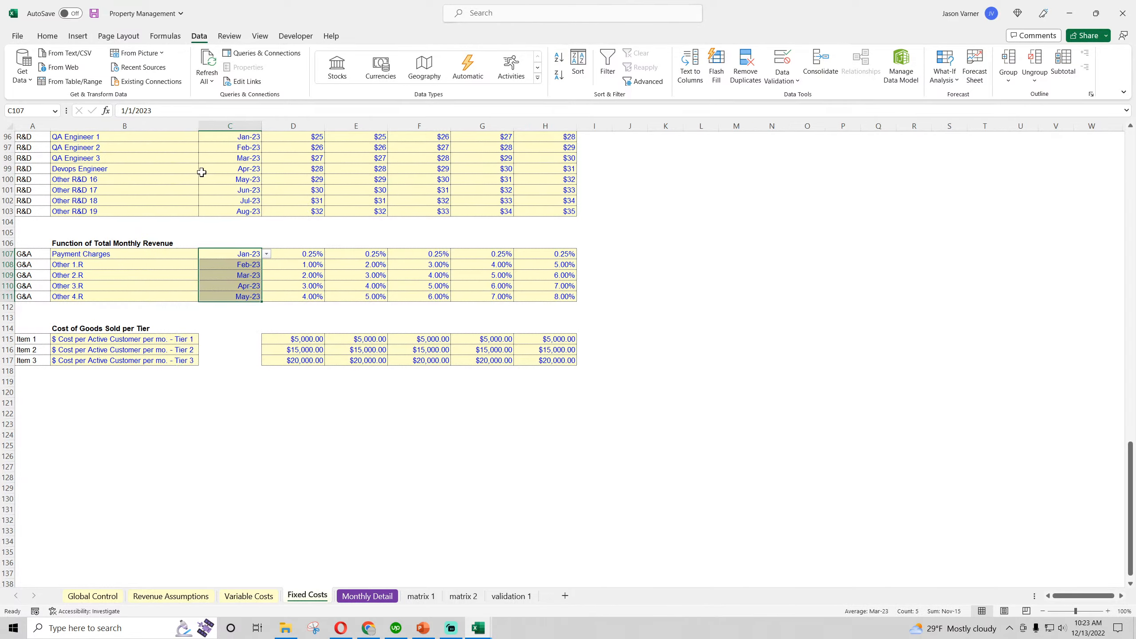
- Set the R&D Month Starting cells C72 and C73 to Jan-23 and Feb-23 and fill the monthly series down to C103
scroll(269, 327, "up", 15)
left_click(260, 341)
left_click(262, 350)
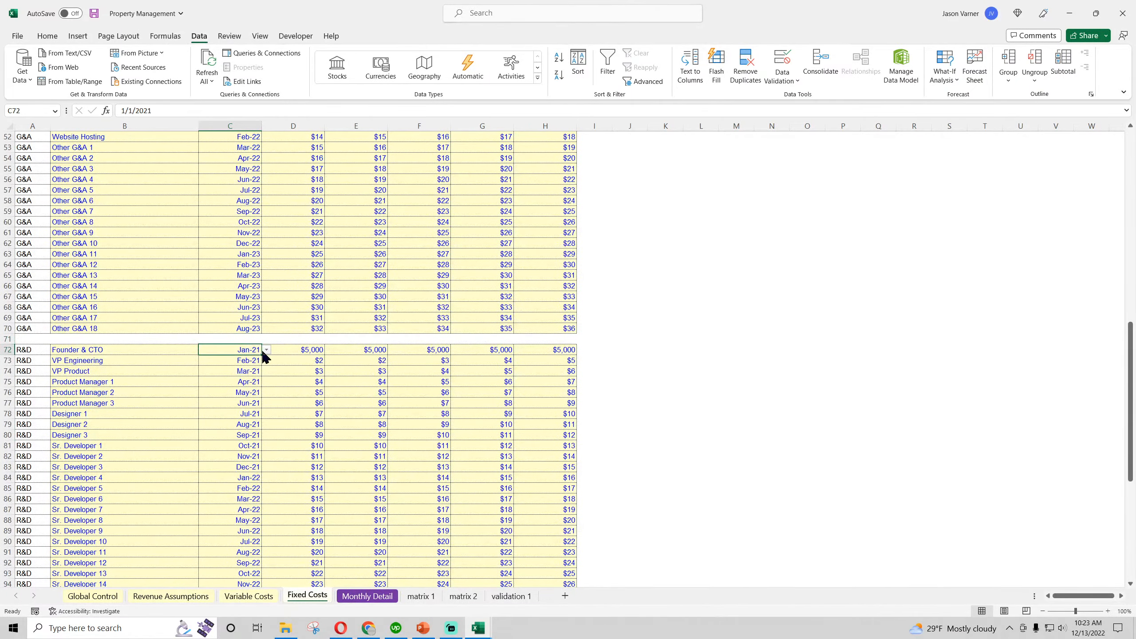
left_click(267, 349)
left_click(248, 359)
left_click(246, 360)
left_click(267, 360)
left_click(253, 375)
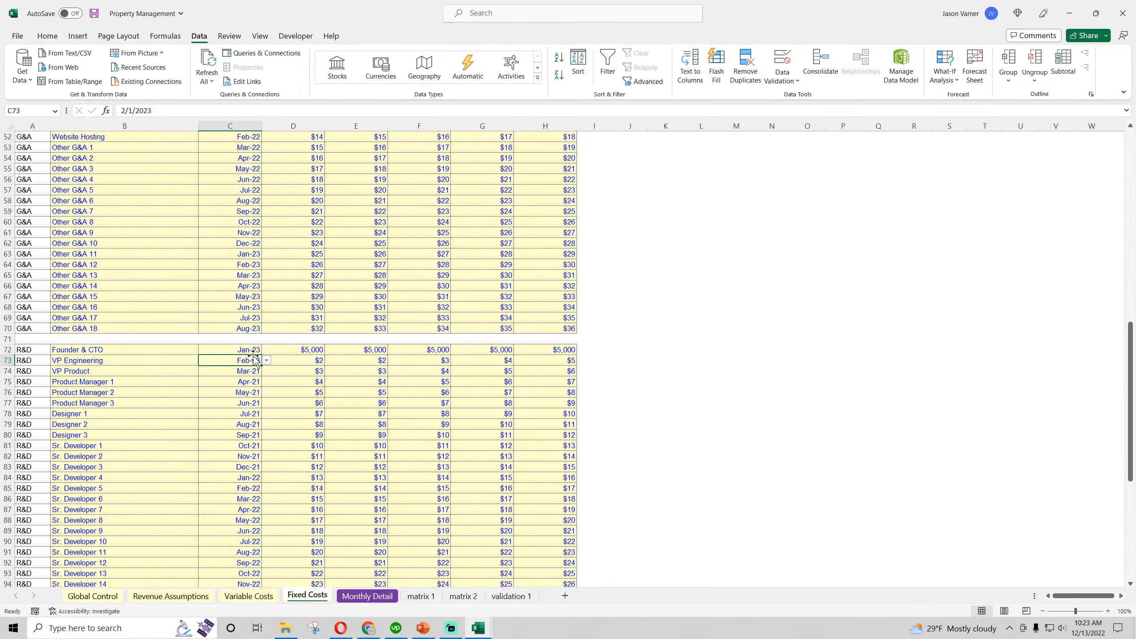
key("ctrl+Down")
scroll(260, 367, "up", 11)
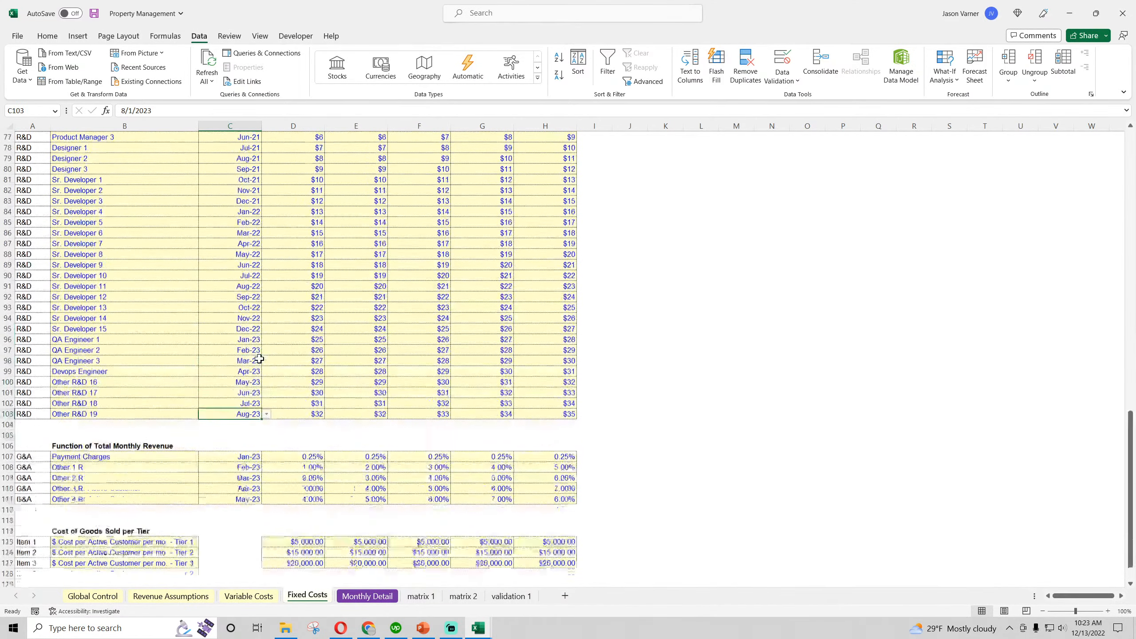
left_click(252, 381)
left_click_drag(262, 387, 264, 396)
double_click(263, 397)
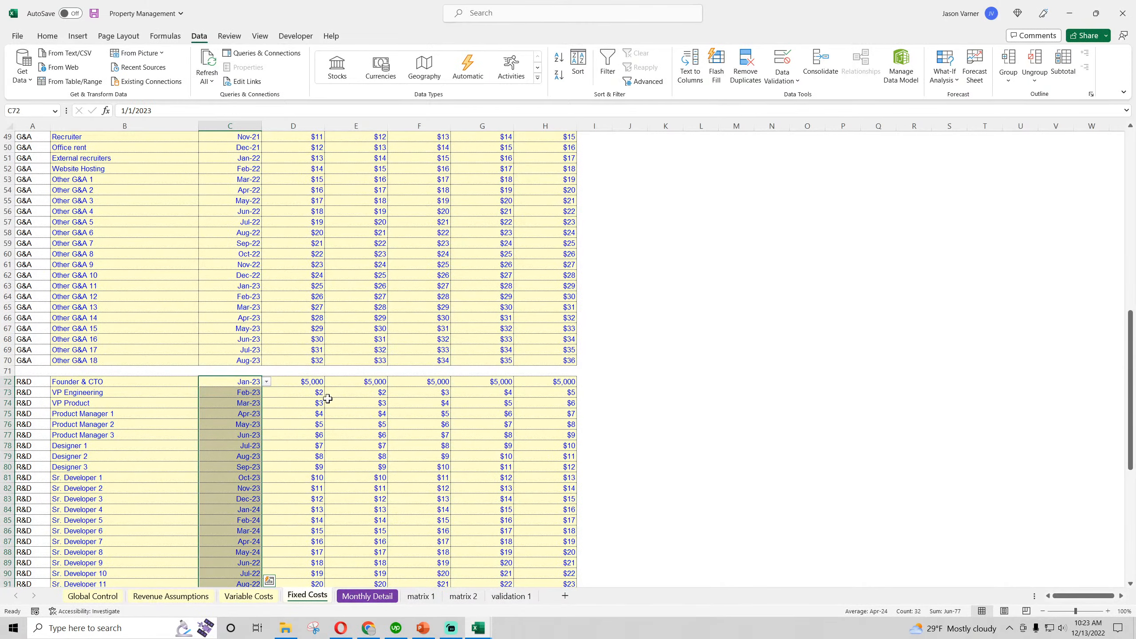
scroll(325, 396, "down", 8)
- Set the G&A Month Starting cells C39 and C40 to Jan-23 and Feb-23 and fill the monthly series through C70
scroll(327, 395, "up", 15)
left_click(255, 264)
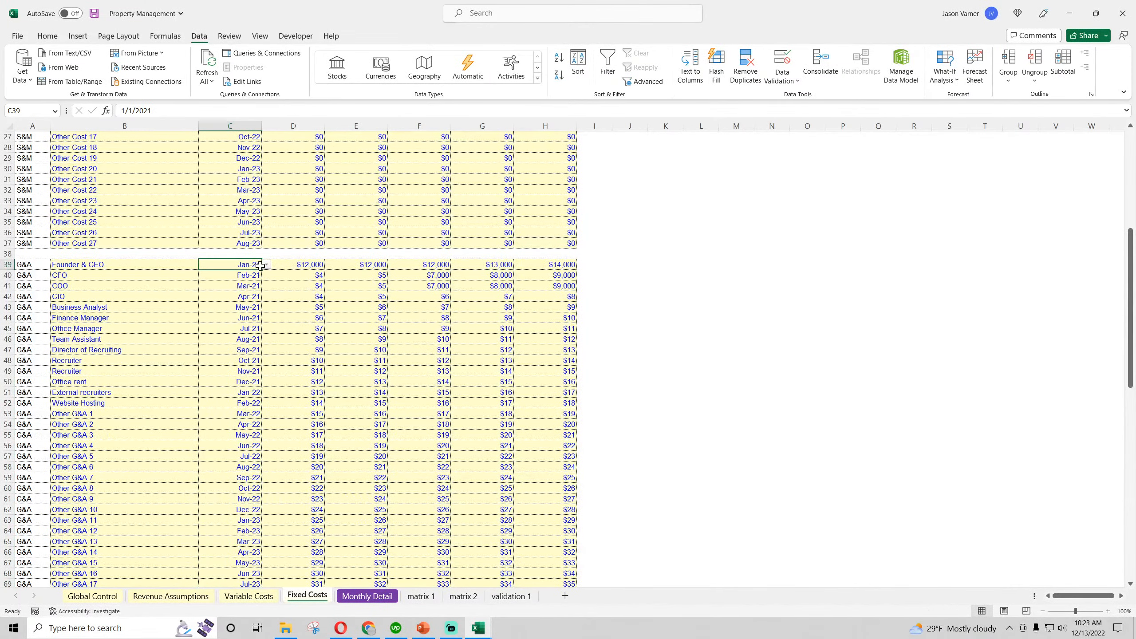
left_click(268, 264)
left_click(252, 274)
left_click(252, 276)
left_click(267, 275)
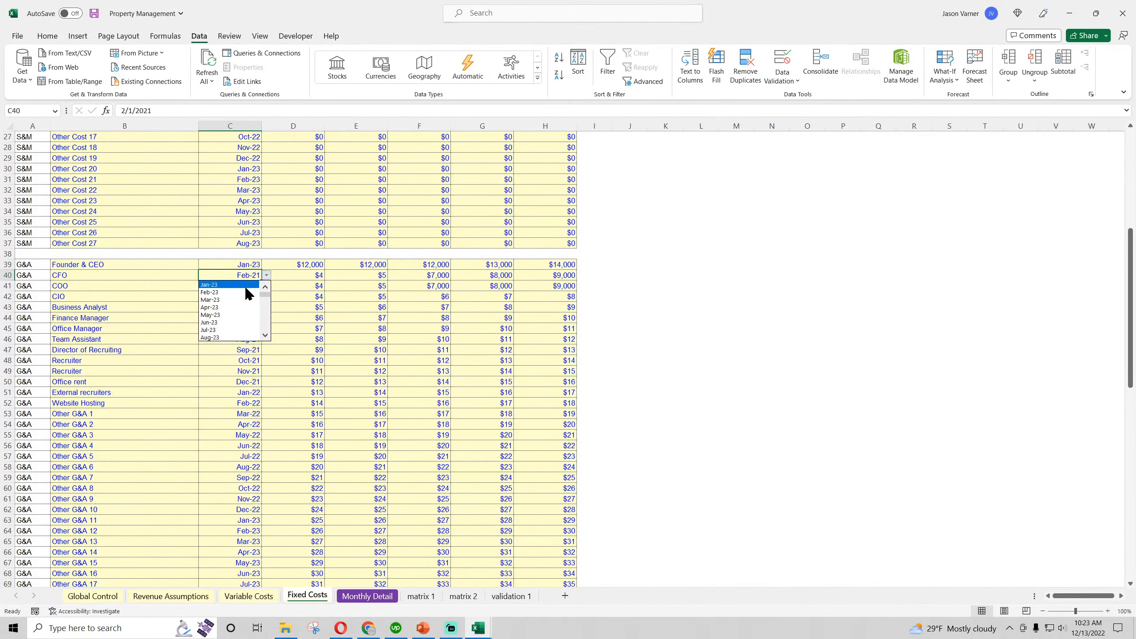
left_click_drag(250, 265, 258, 278)
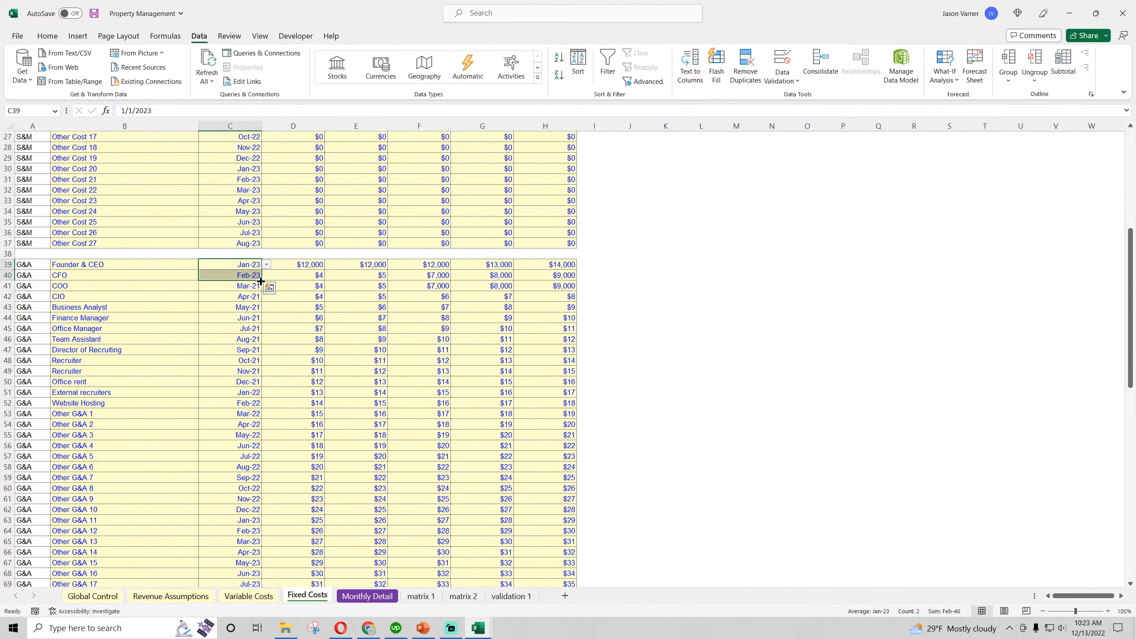
double_click(262, 280)
- Fill the S&M Month Starting cells C6:C37 with consecutive months from Jan-23 to Aug-25, and save the workbook
scroll(320, 309, "up", 9)
left_click(255, 193)
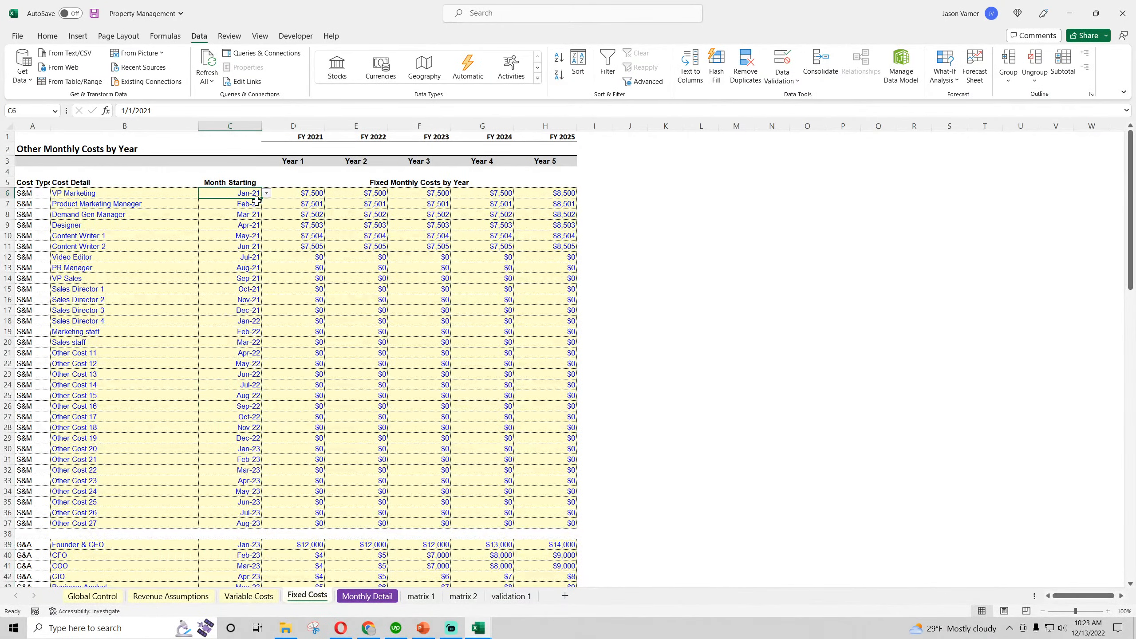
left_click(267, 194)
left_click(248, 202)
left_click(249, 203)
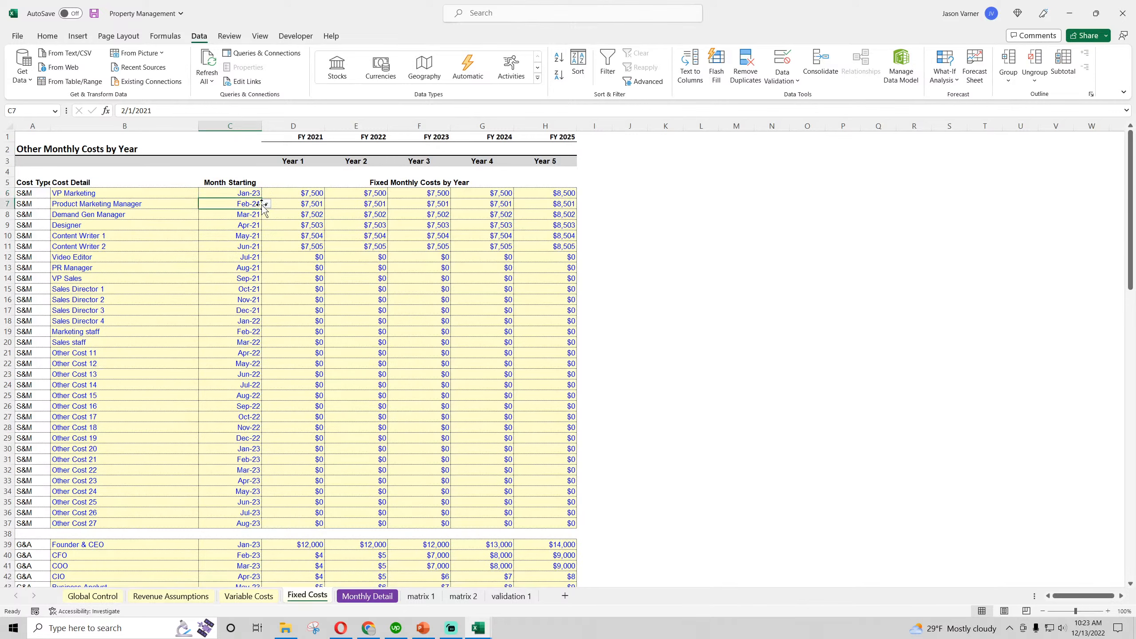
left_click(267, 204)
left_click(246, 221)
left_click(252, 194)
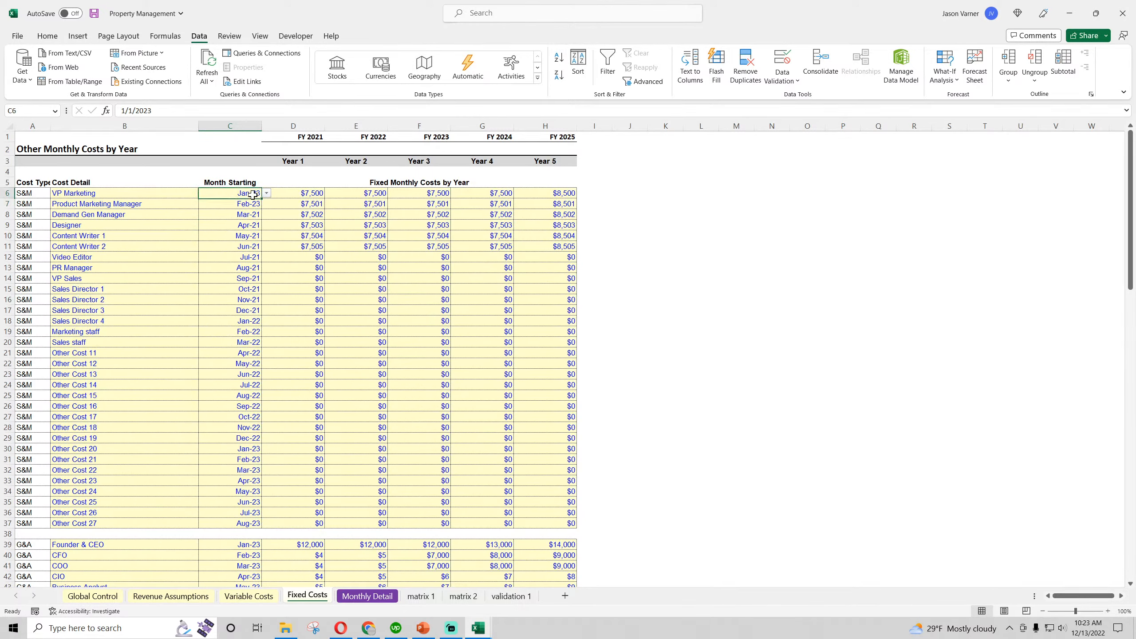
left_click_drag(252, 195, 253, 206)
double_click(262, 209)
left_click(47, 36)
key("ctrl+s")
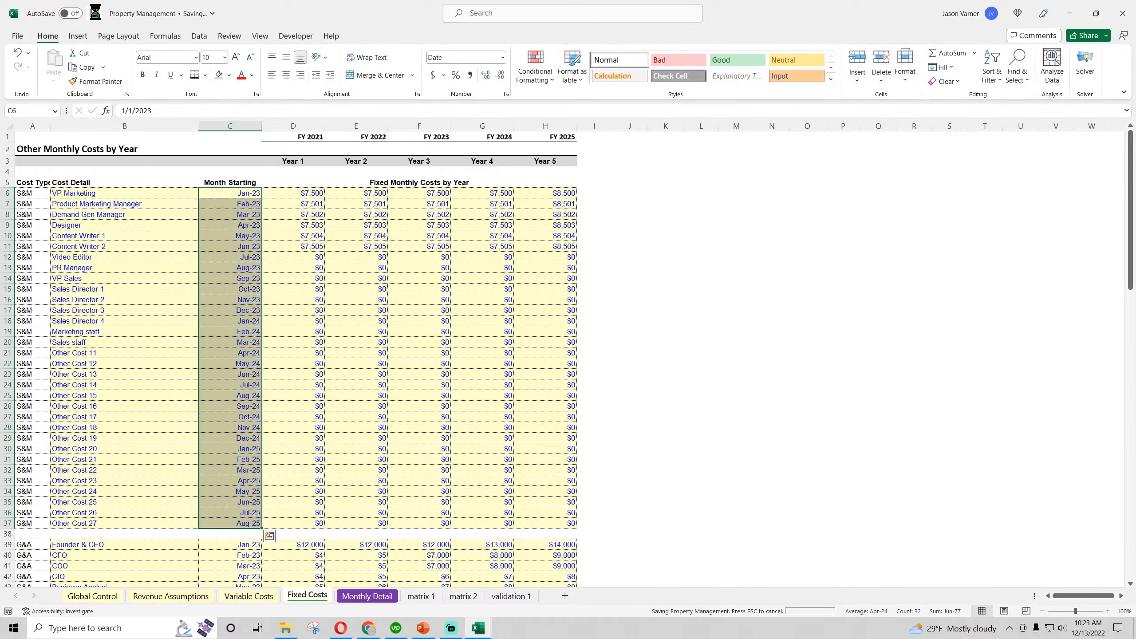
left_click(725, 277)
- Relink the first fiscal-year header in D1 to the 2023 month list on this workbook's validation 1 sheet, and save the workbook
left_click(312, 135)
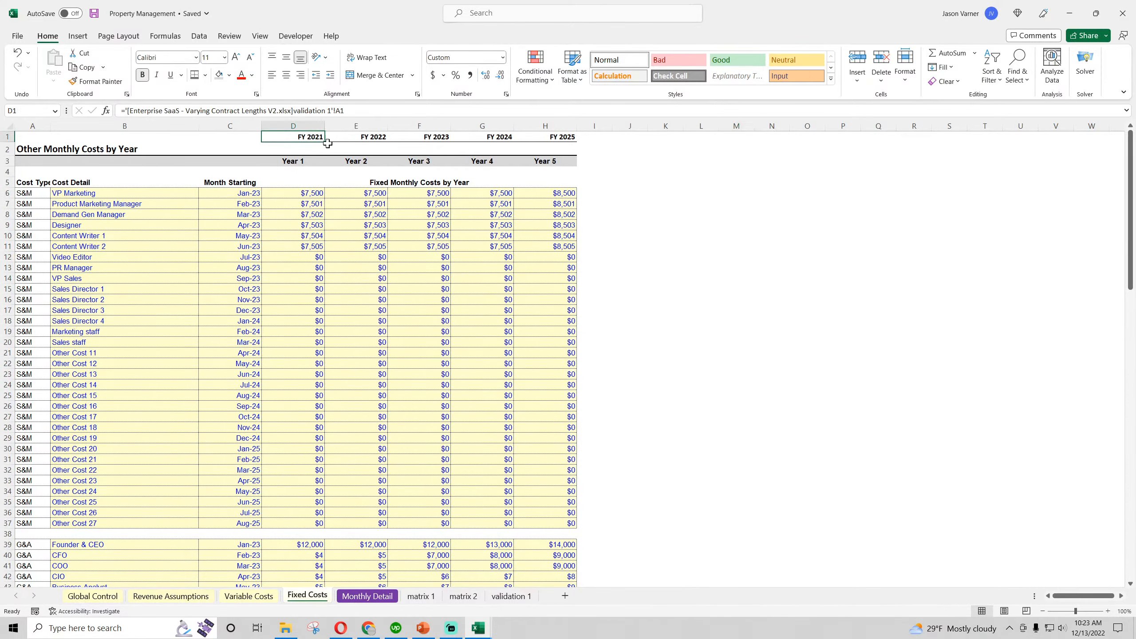
type("=")
left_click(512, 596)
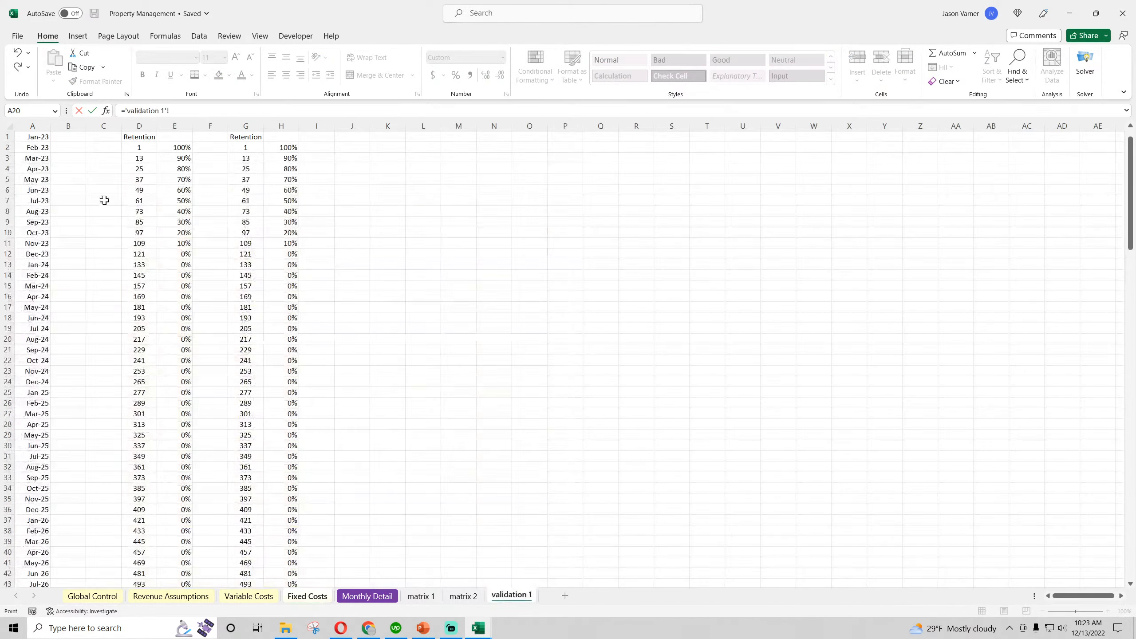
left_click(41, 144)
key("Return")
left_click(394, 134)
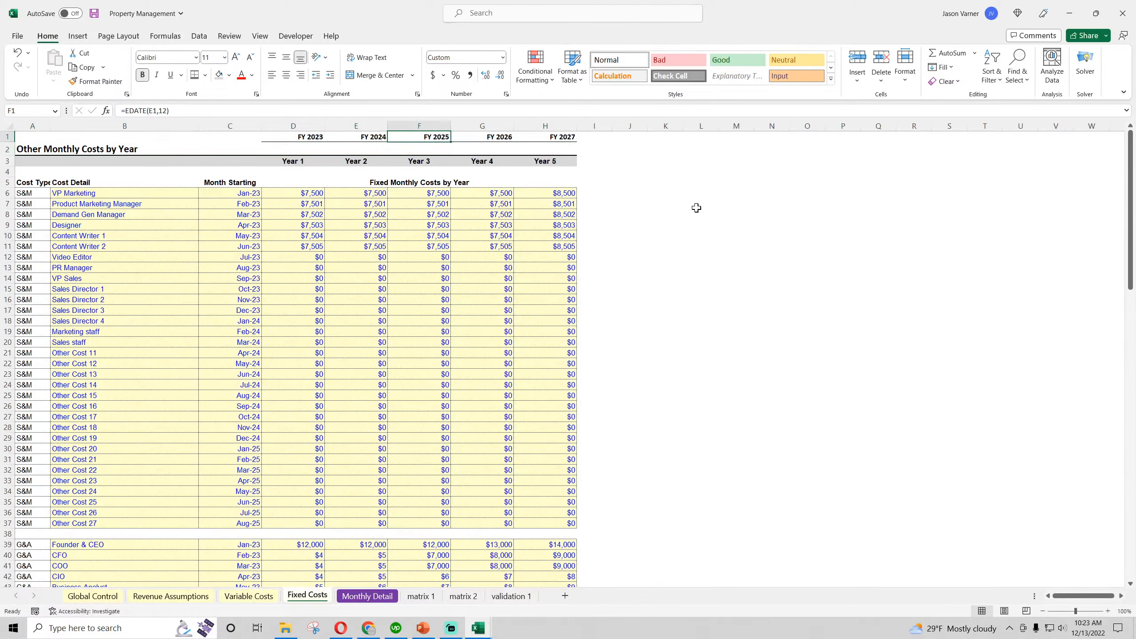
left_click(733, 214)
left_click(94, 13)
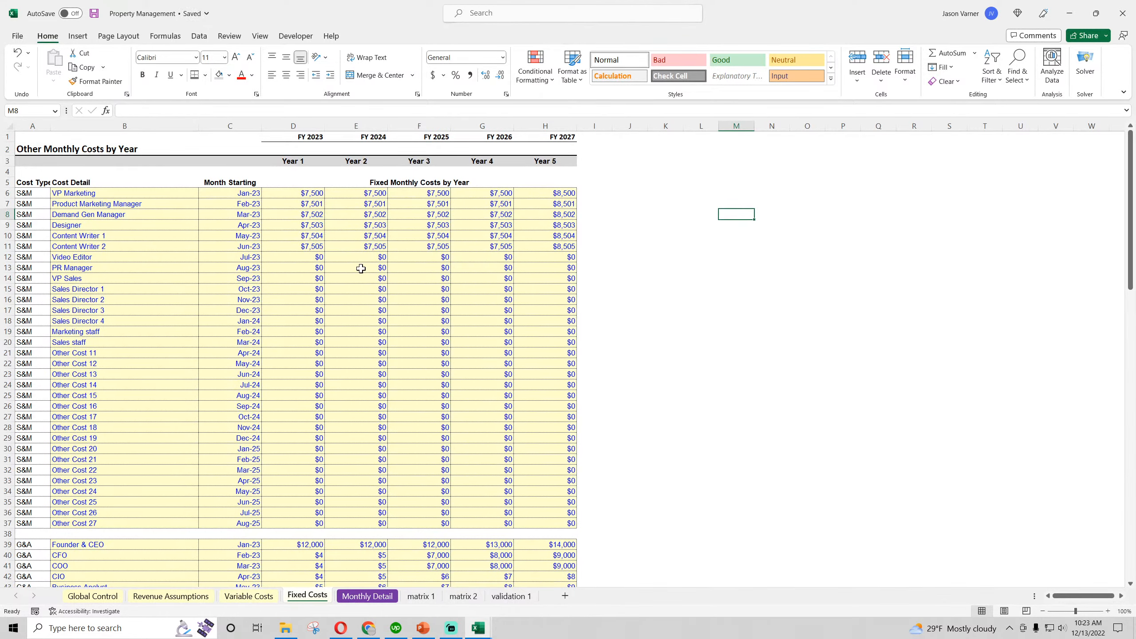
- Freeze the Fixed Costs panes at D4 so the header rows and columns A to C stay in view
left_click(282, 172)
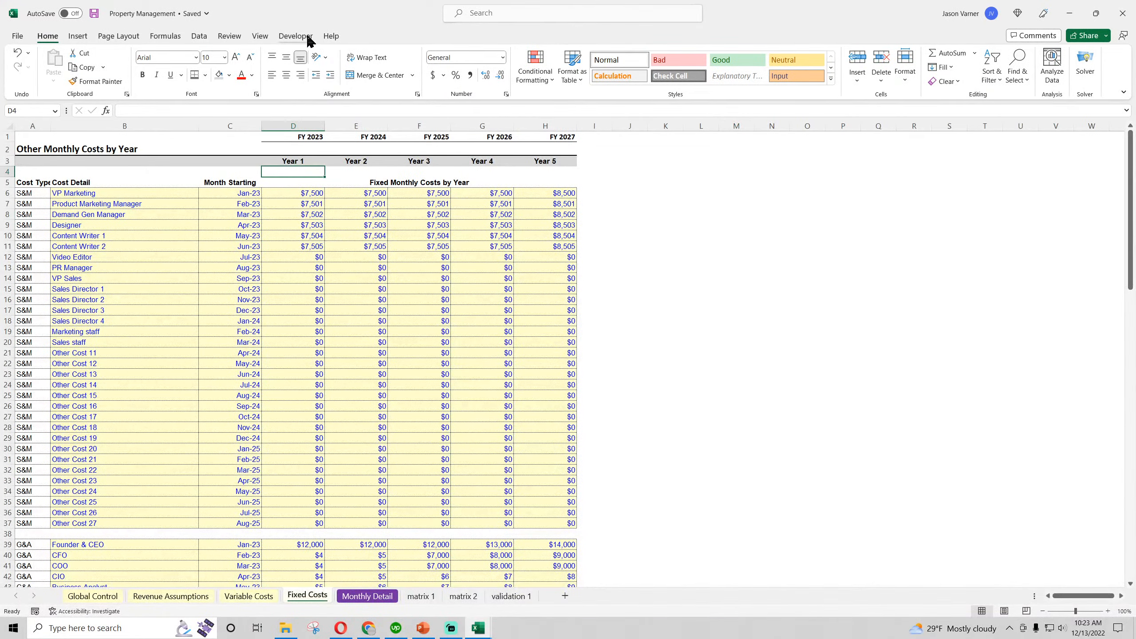
left_click(260, 36)
left_click(565, 67)
left_click(594, 104)
left_click(648, 306)
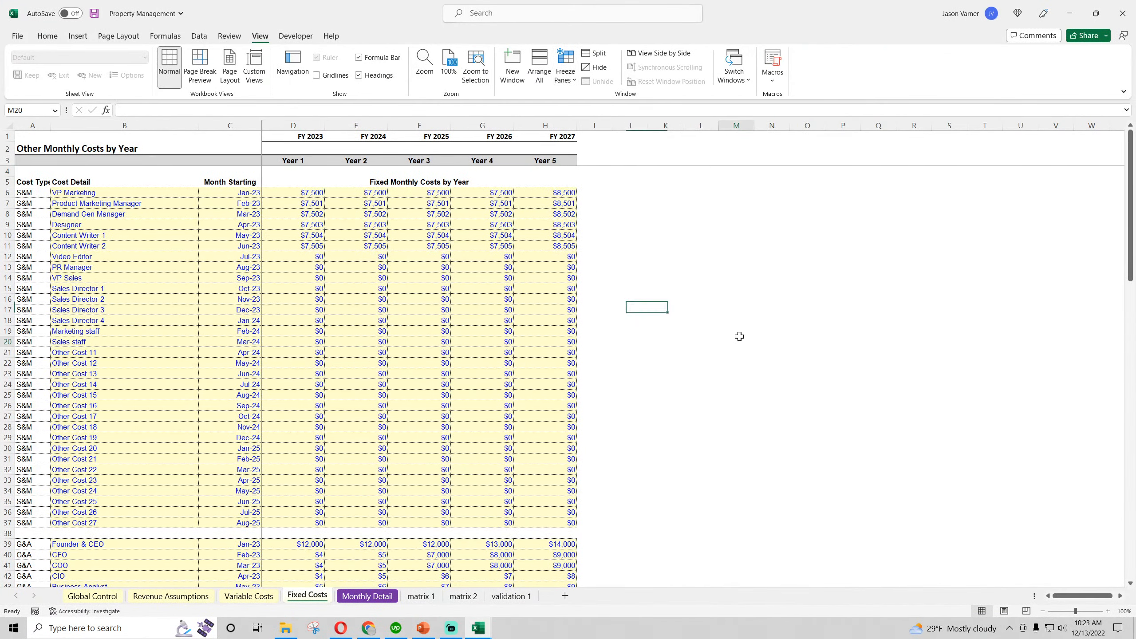
left_click(737, 341)
- Check the Launch Year on Global Control and the start-month choices for VP Marketing on Fixed Costs
left_click(78, 597)
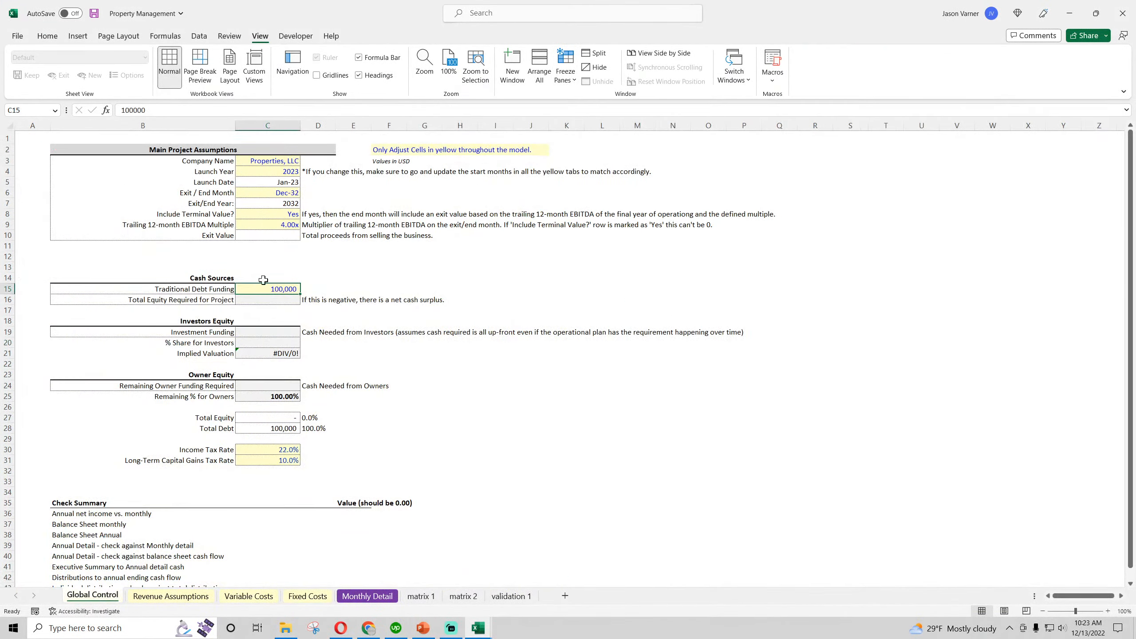
left_click(280, 171)
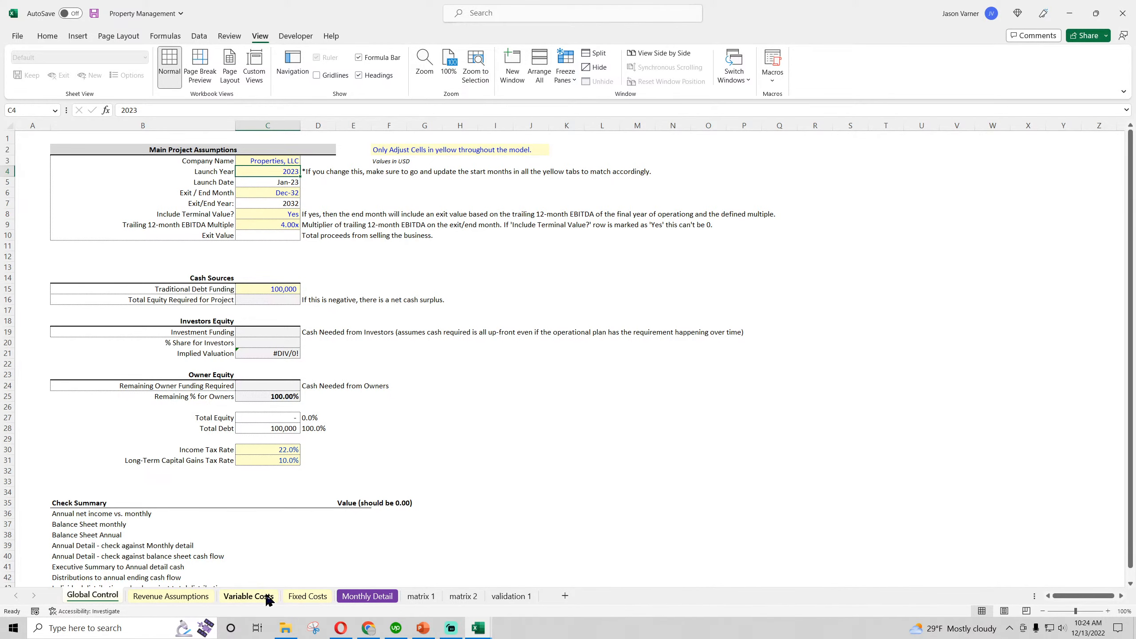
left_click(308, 596)
left_click(259, 193)
left_click(267, 192)
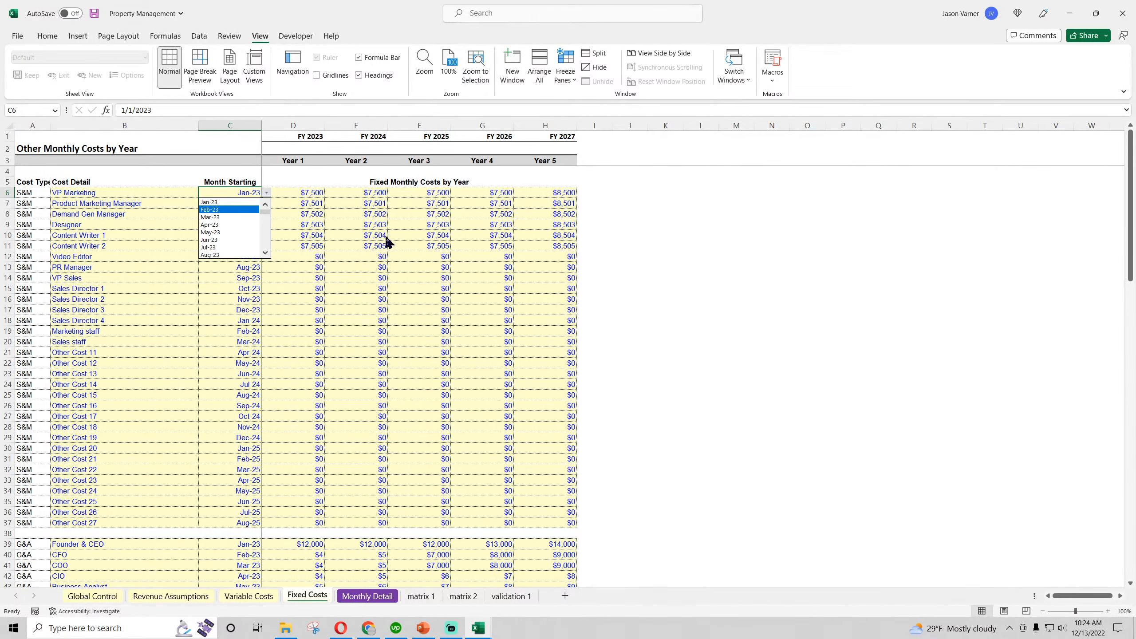
key("Escape")
- Save the Property Management workbook
left_click(47, 36)
left_click(94, 13)
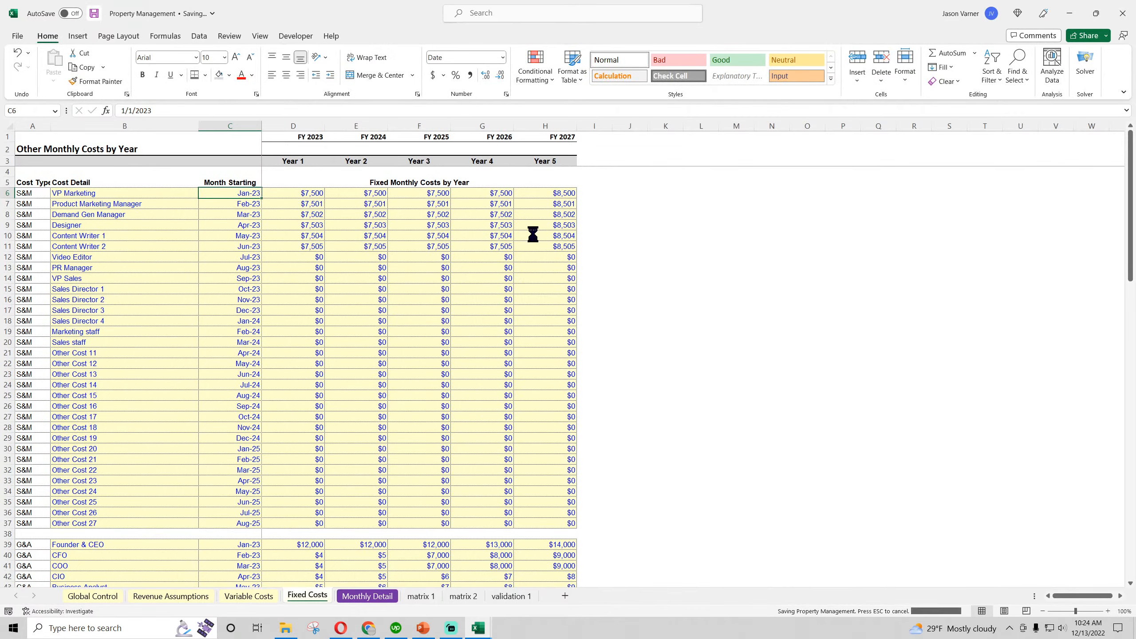
left_click(780, 364)
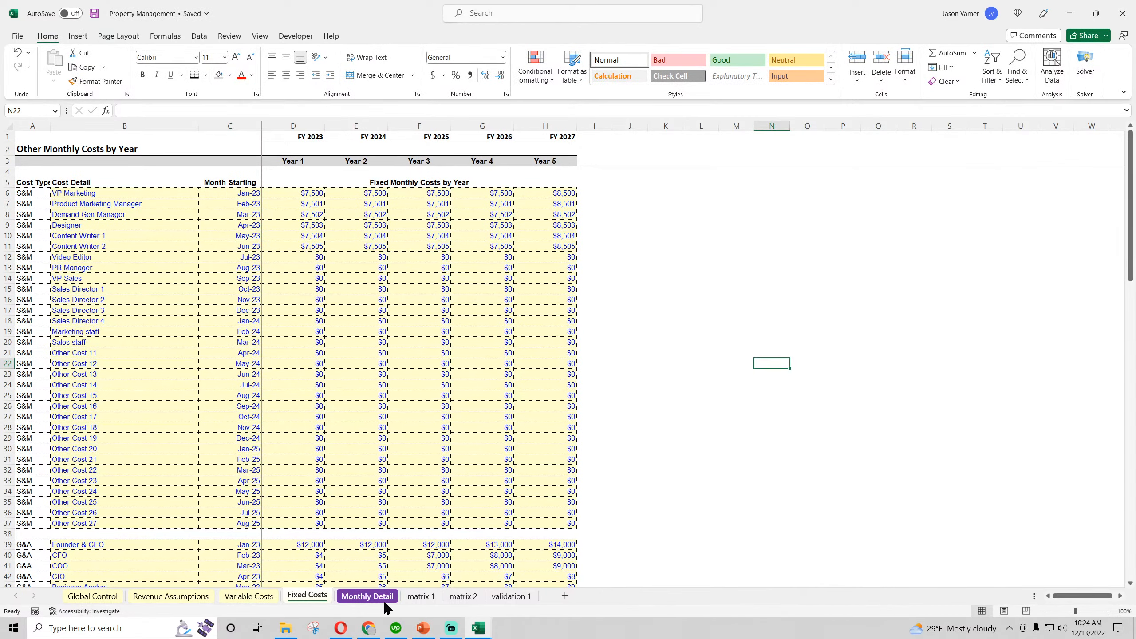
- Copy the black Variable Costs header band on Monthly Detail to C86, below Profit Margin, and retitle it Fixed Costs
left_click(367, 596)
scroll(187, 430, "down", 15)
scroll(186, 429, "up", 4)
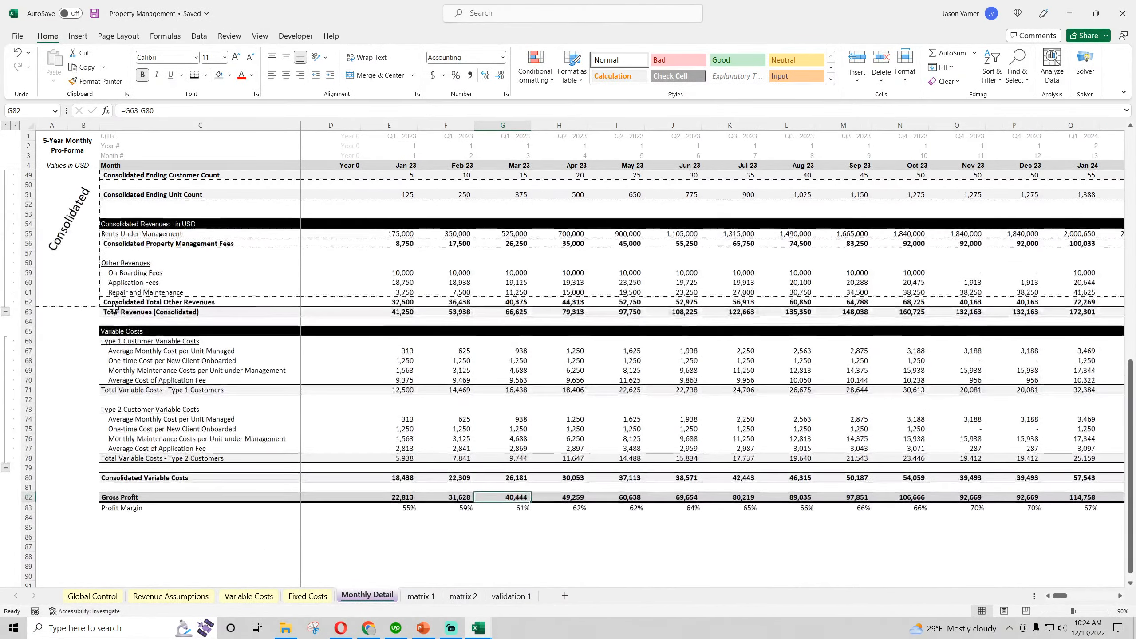
left_click_drag(188, 332, 446, 333)
right_click(447, 335)
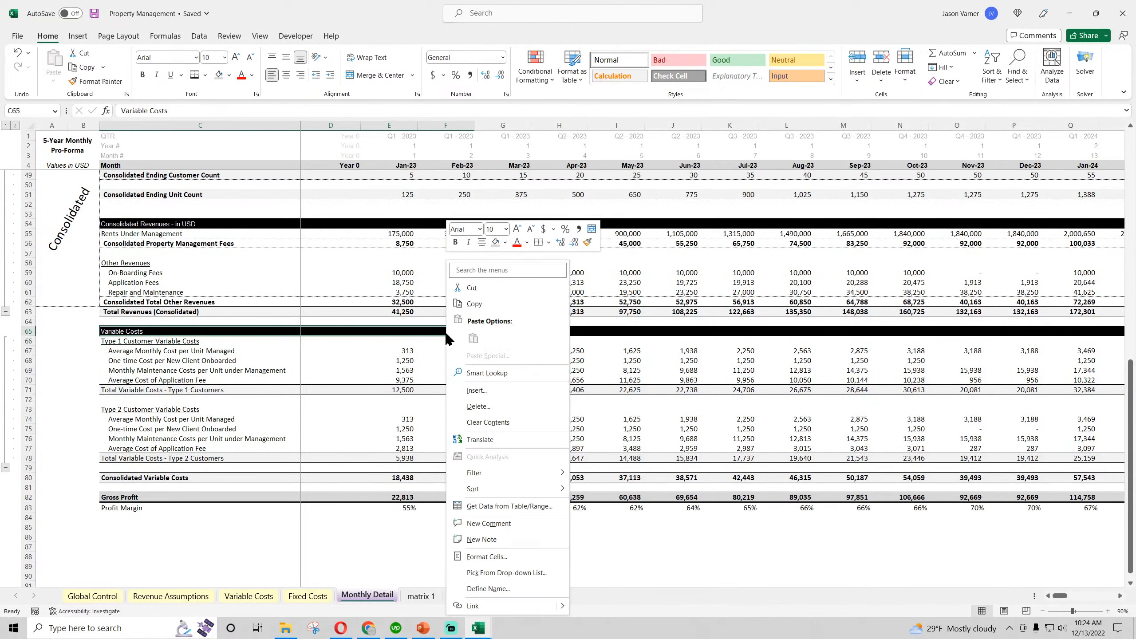
left_click(482, 301)
scroll(109, 329, "down", 7)
left_click(110, 306)
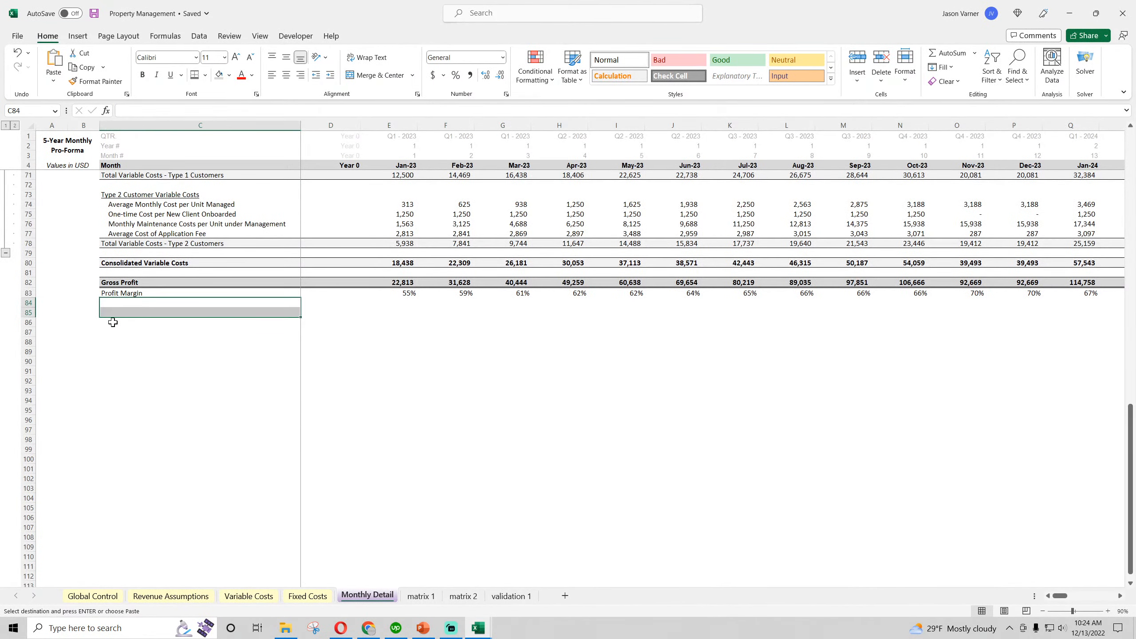
right_click(112, 321)
left_click(142, 349)
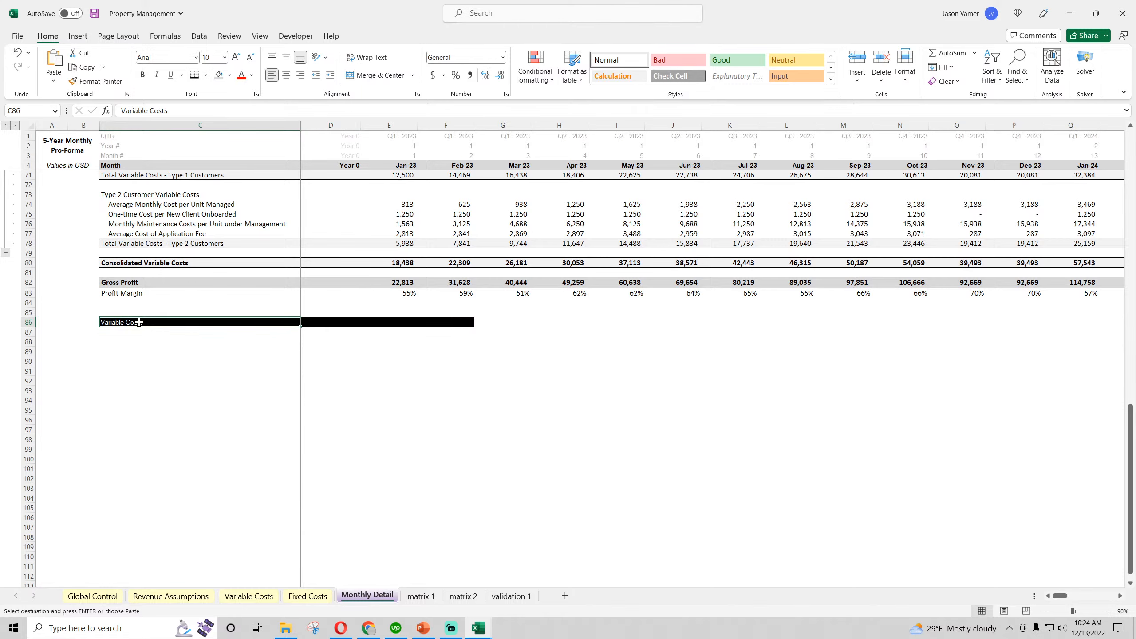
type("Fixed Cos")
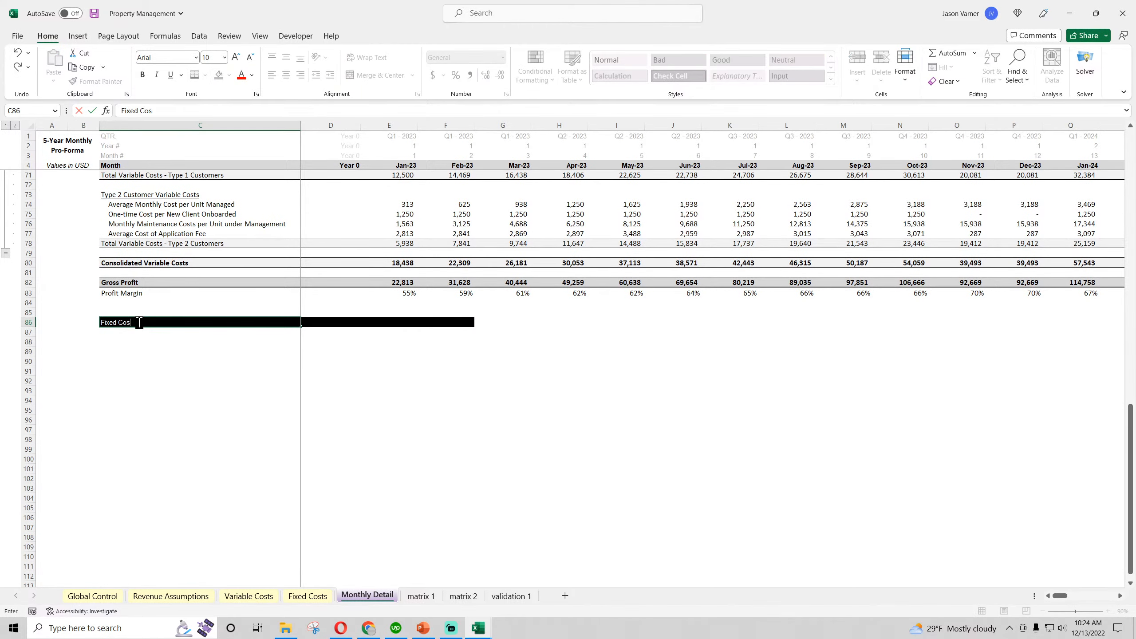
type("ts")
key("Return")
- Link C87 to the VP Marketing name in Fixed Costs B6 and fill the formula down column C past the last tier cost
type("=")
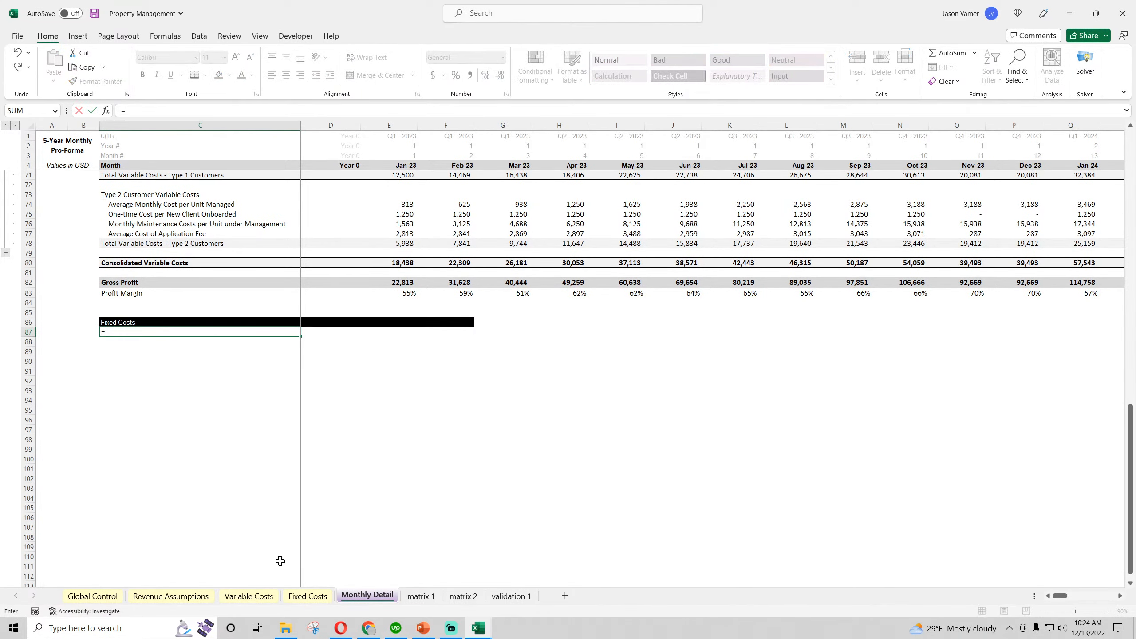
left_click(306, 596)
left_click(85, 195)
key("Return")
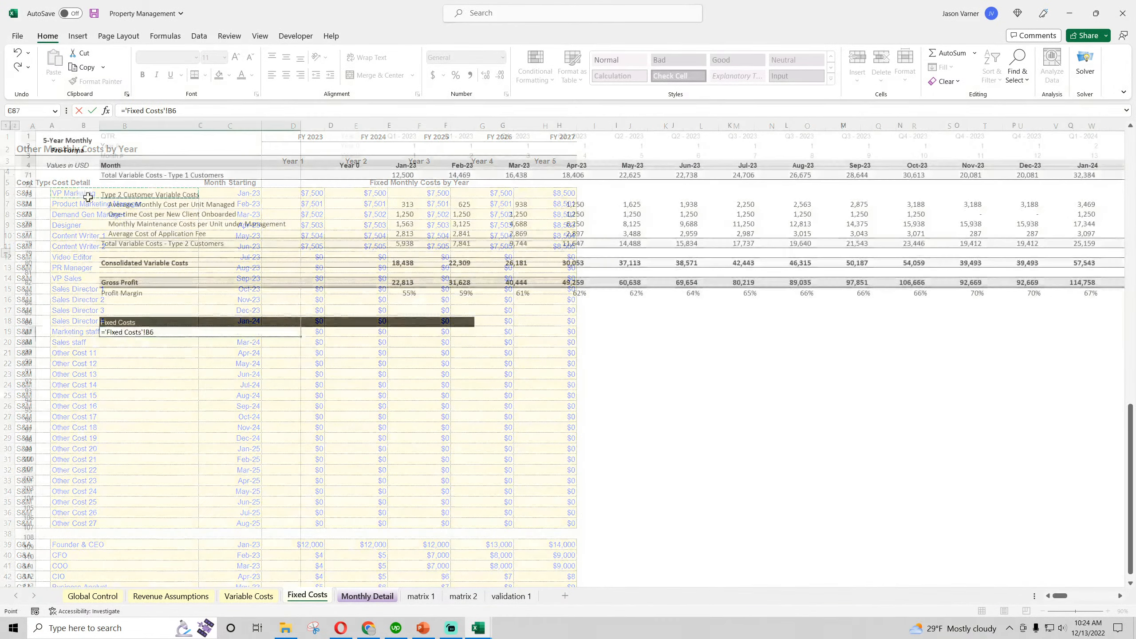
left_click(245, 335)
left_click_drag(300, 337, 231, 421)
scroll(230, 418, "up", 15)
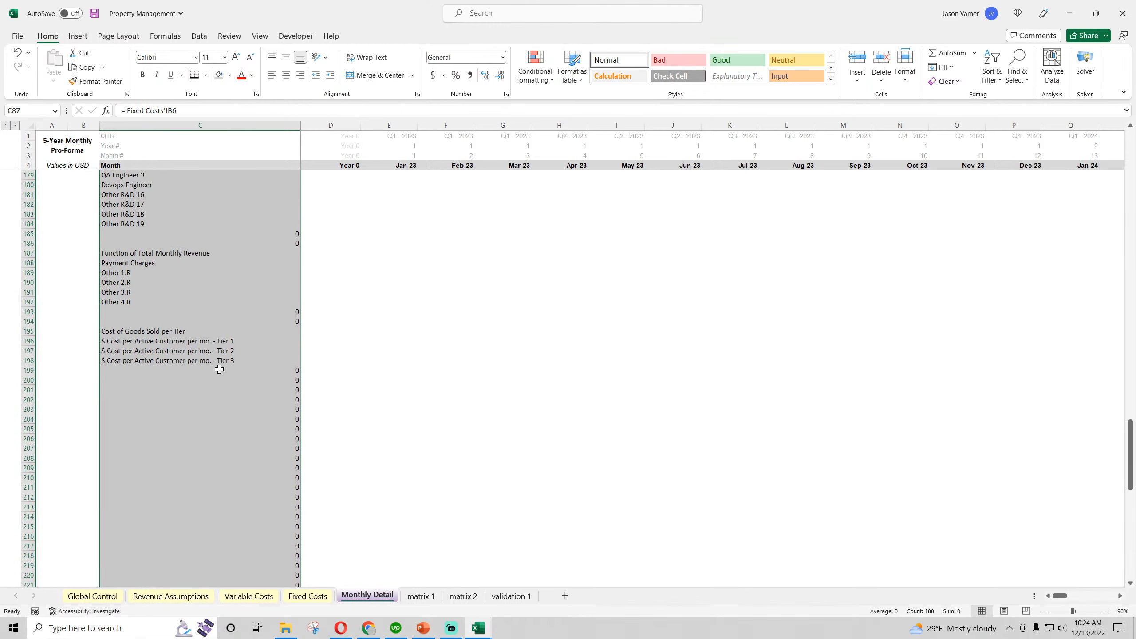
- Clear the surplus linked cells in column C from C199 downward, below the Tier 3 cost
left_click_drag(223, 369, 203, 634)
left_click(944, 81)
left_click(962, 127)
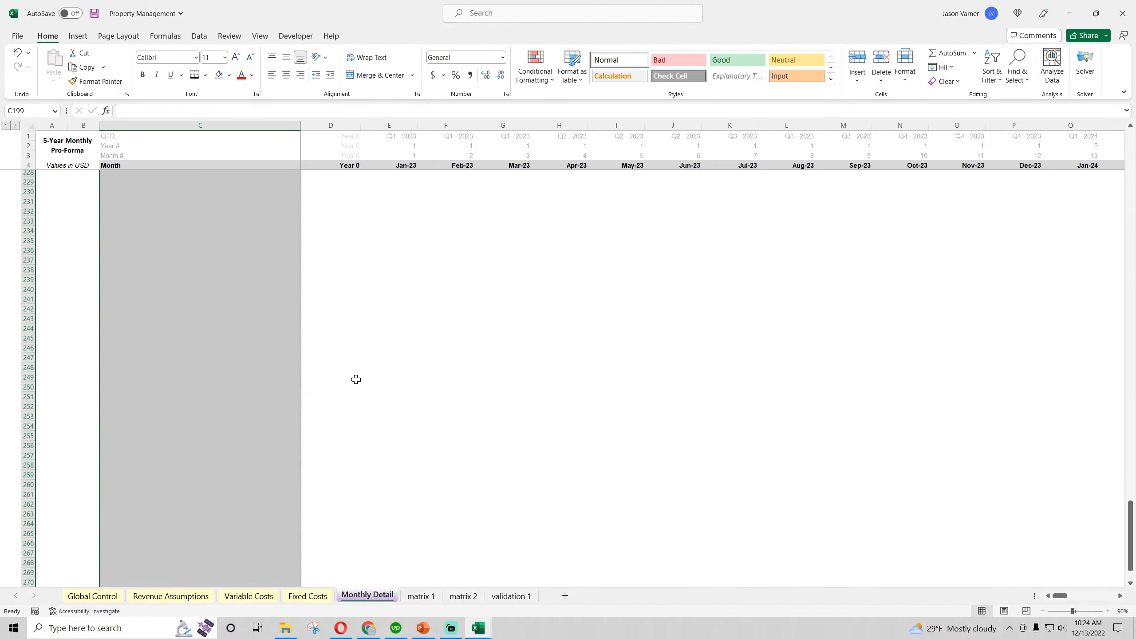
- Clear the zero-value links in C193, C194, C185 and C186 around the Function of Total Monthly Revenue block
scroll(355, 380, "up", 20)
left_click(150, 421)
key("BackSpace")
key("Return")
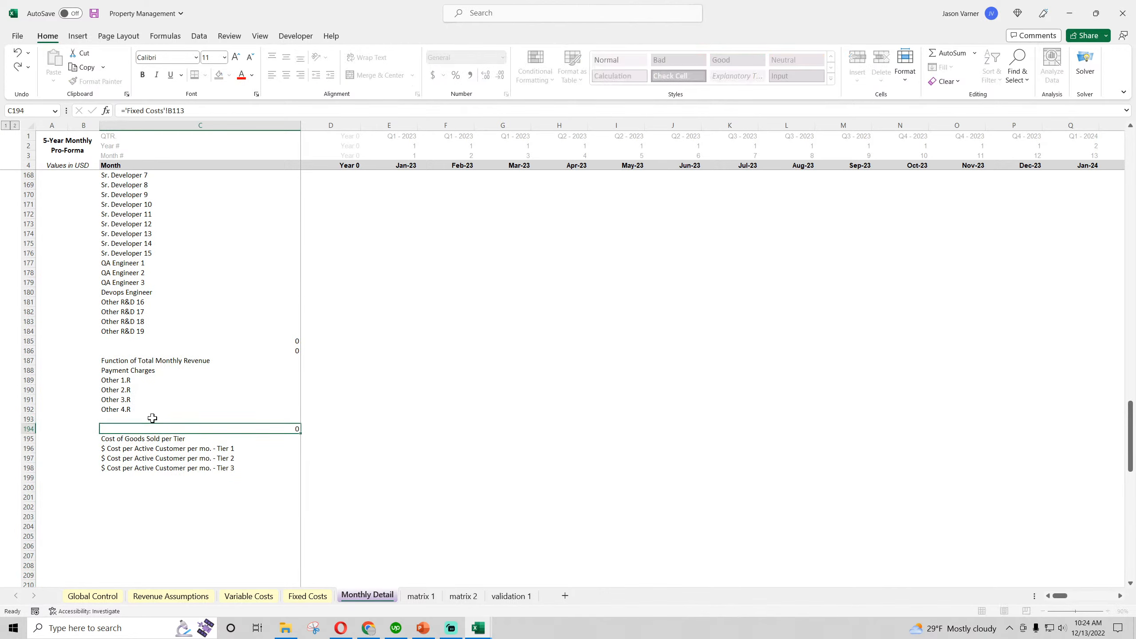
key("BackSpace")
key("Return")
left_click(183, 342)
key("BackSpace")
key("Return")
key("BackSpace")
key("Return")
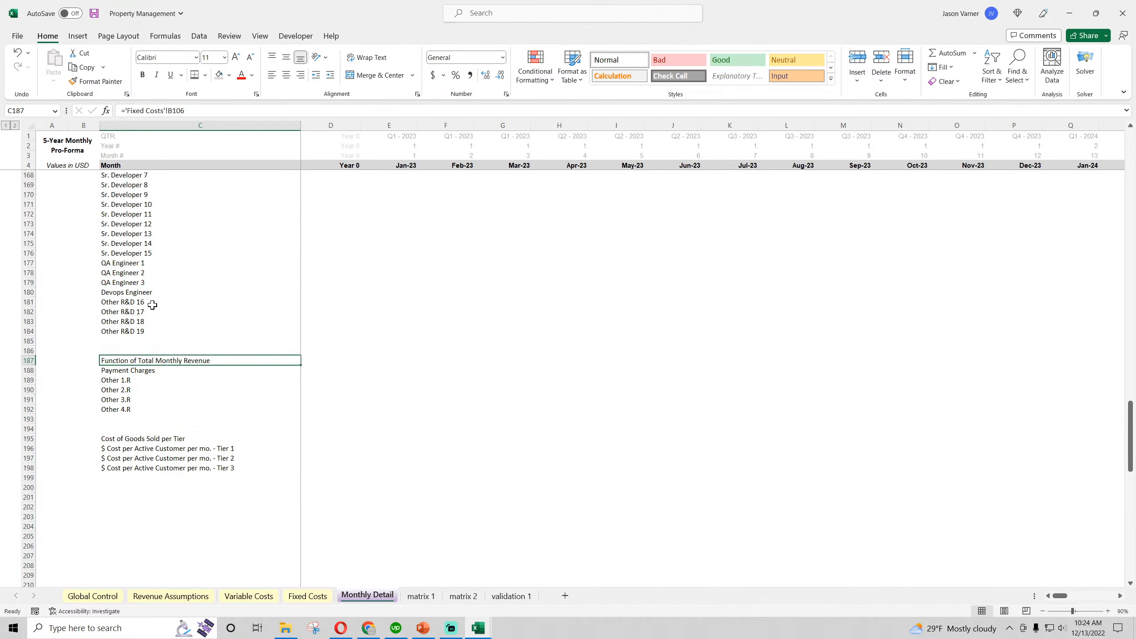
- Clear the zero-value links in the spacer cells C152 and C119 between the R&D, G&A and S&M cost names
scroll(153, 313, "up", 11)
left_click(139, 340)
key("BackSpace")
key("Return")
scroll(139, 340, "up", 11)
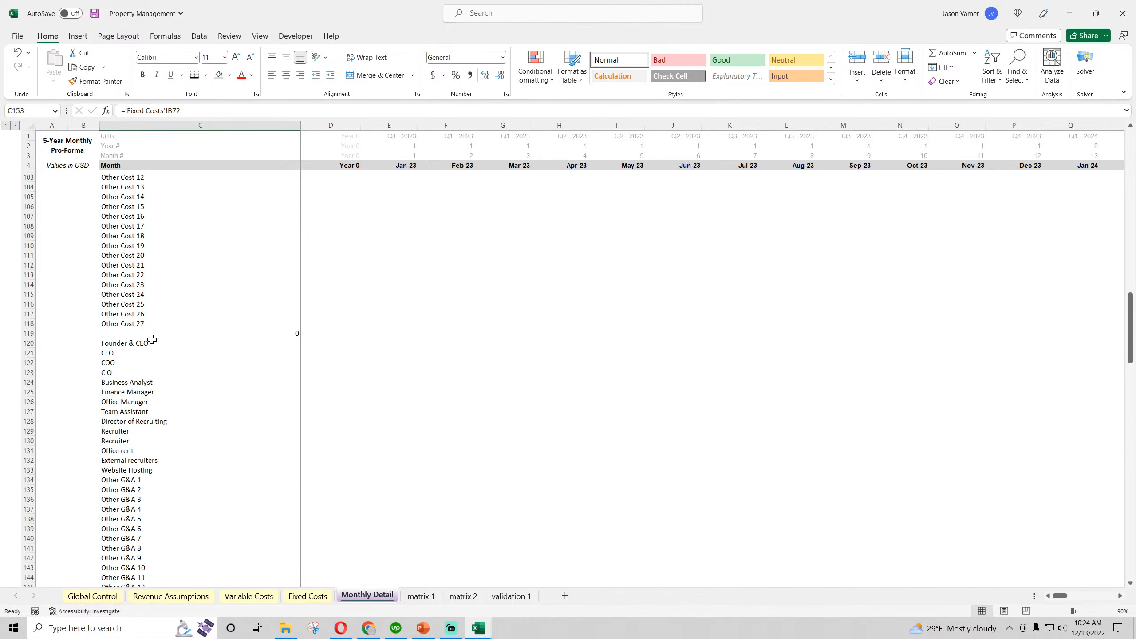
left_click(143, 339)
key("BackSpace")
key("Return")
scroll(146, 305, "up", 7)
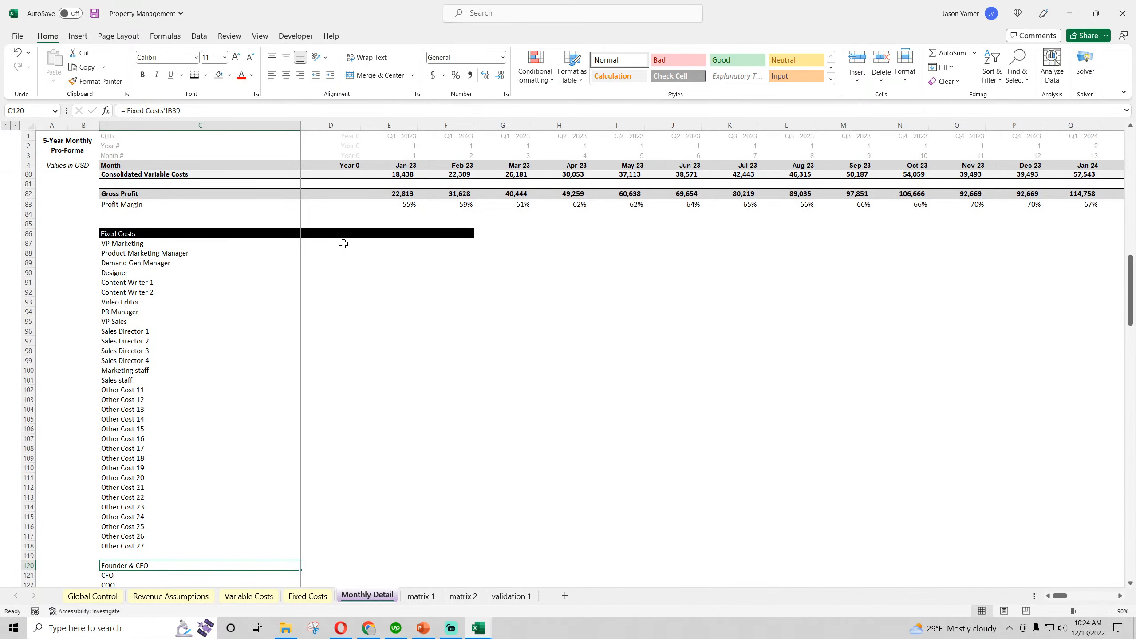
- Save the Property Management workbook
left_click(394, 243)
scroll(269, 534, "up", 20)
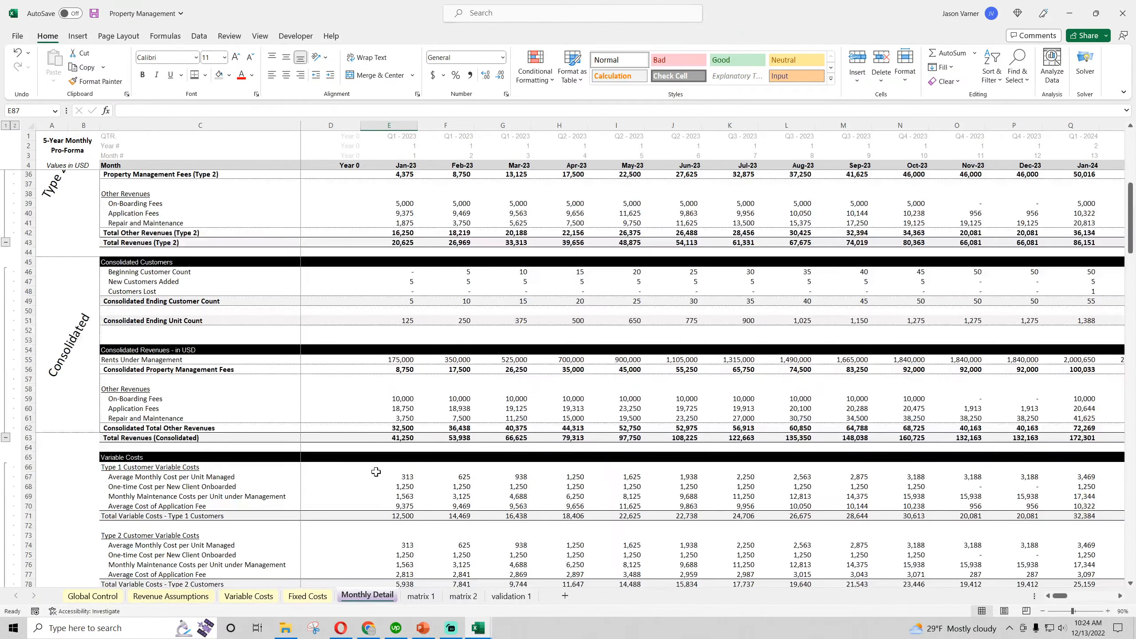
left_click(94, 13)
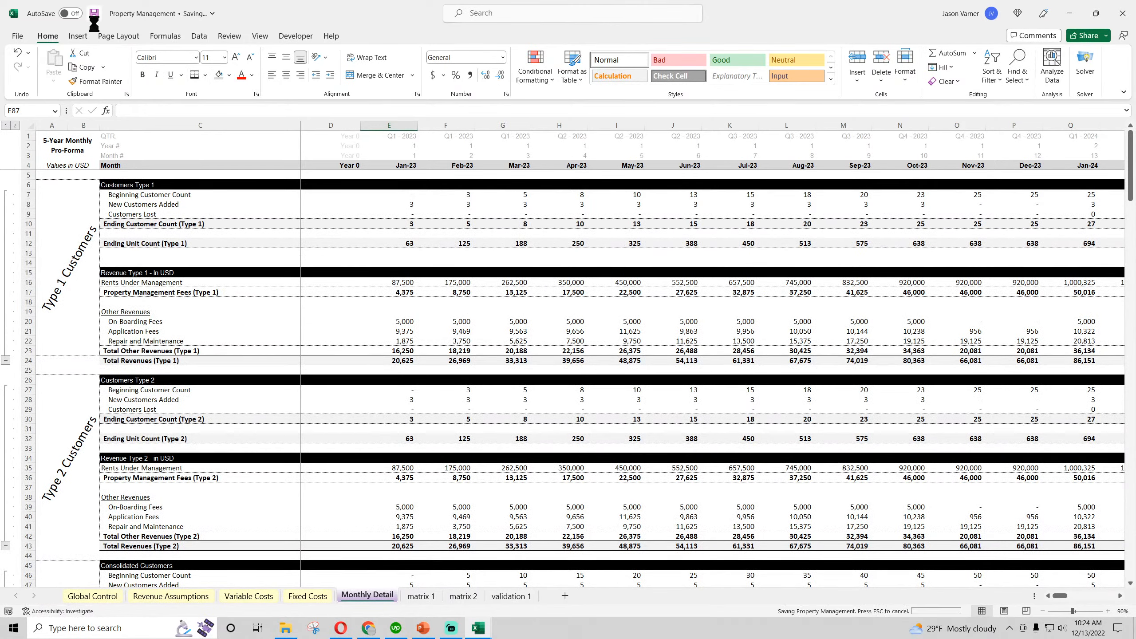
- Begin an IF formula in Monthly Detail E87 that returns 0 when month E4 is later than the exit month in Global Control C6
scroll(344, 421, "down", 20)
type("=if(")
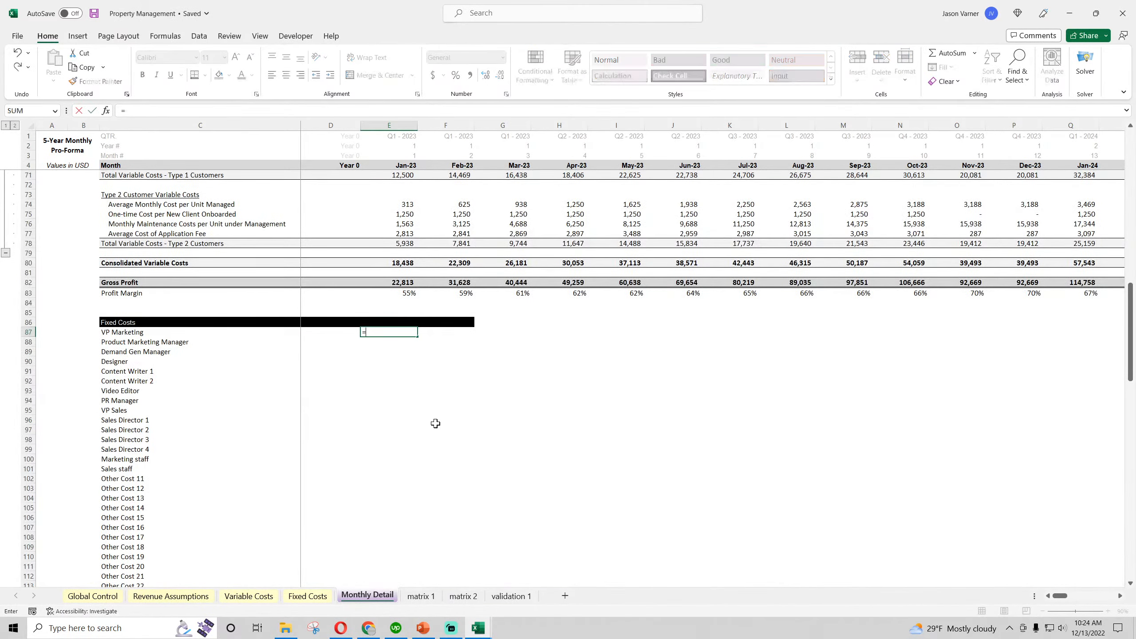
left_click(399, 166)
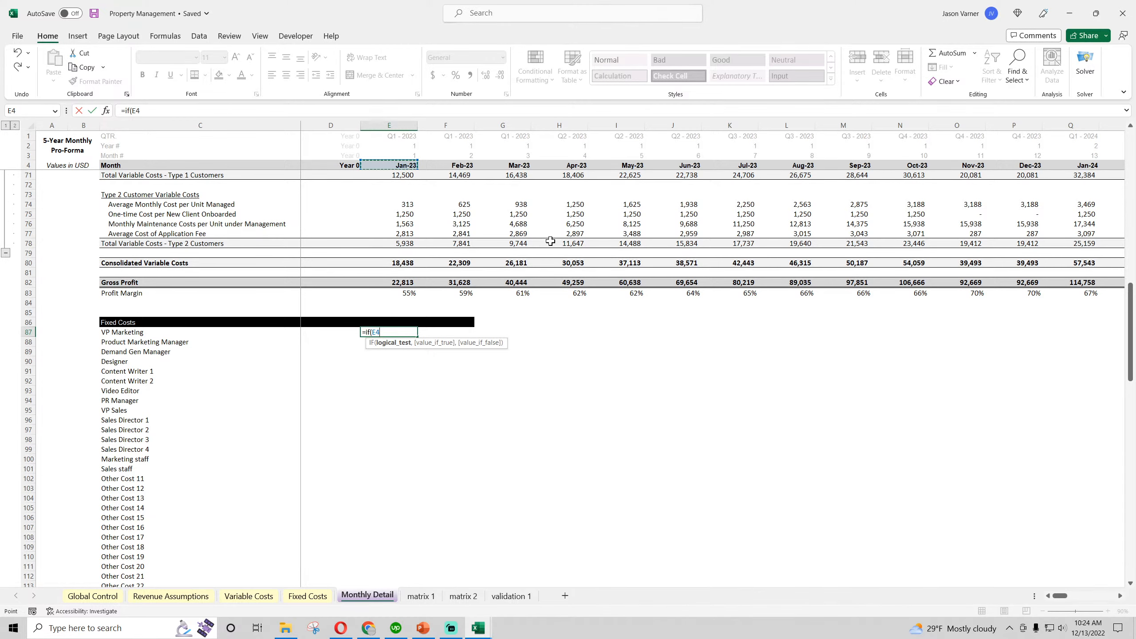
type(">")
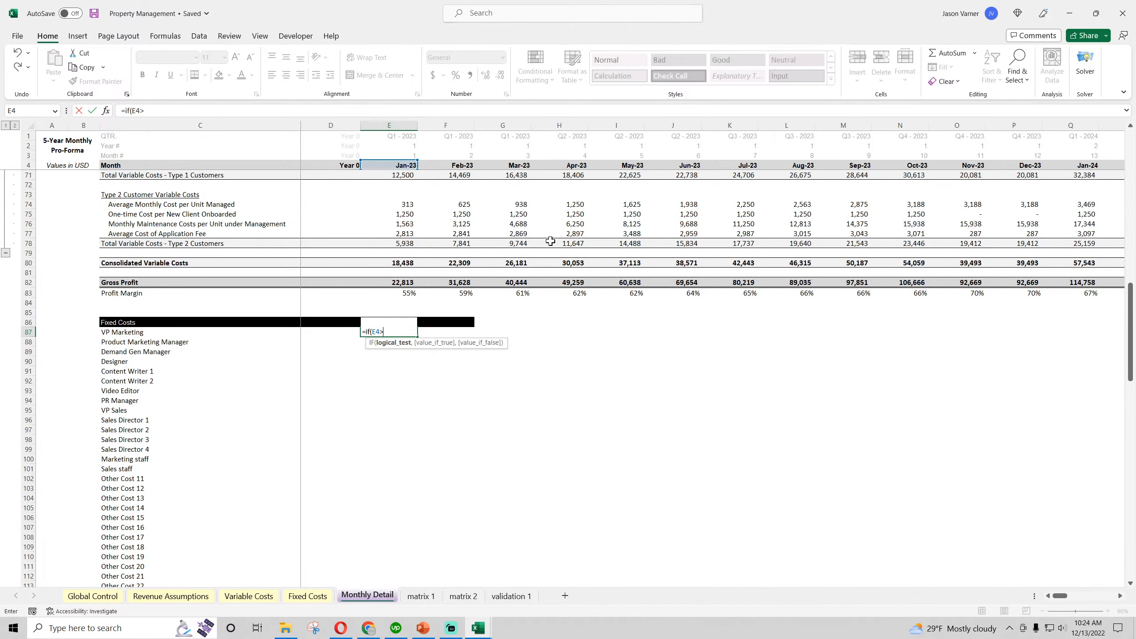
left_click(93, 595)
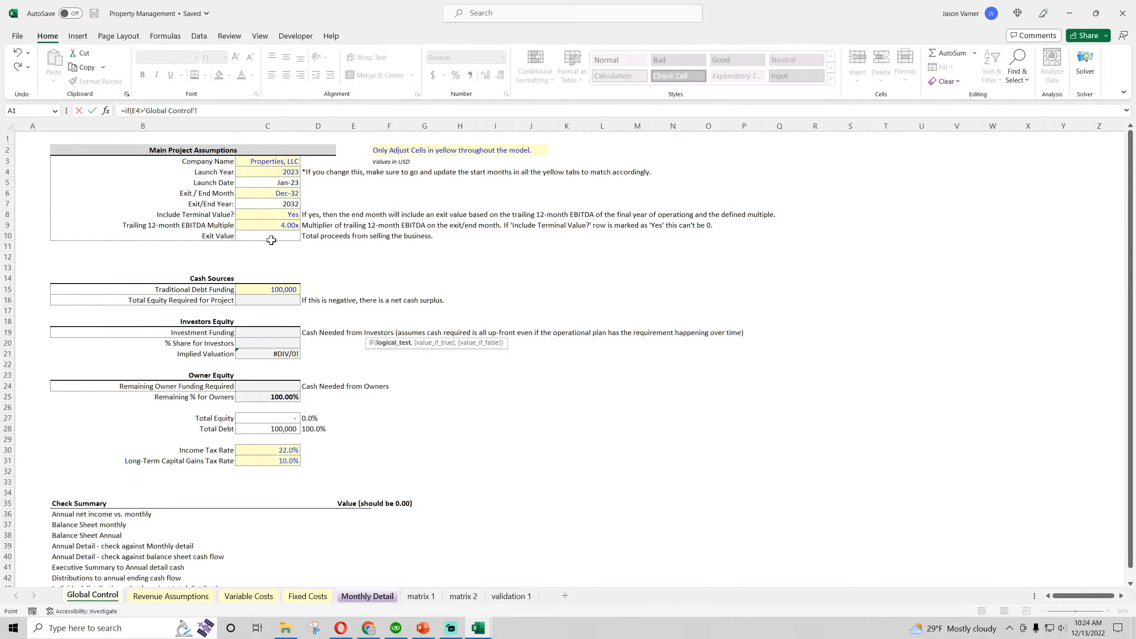
left_click(285, 193)
type(",")
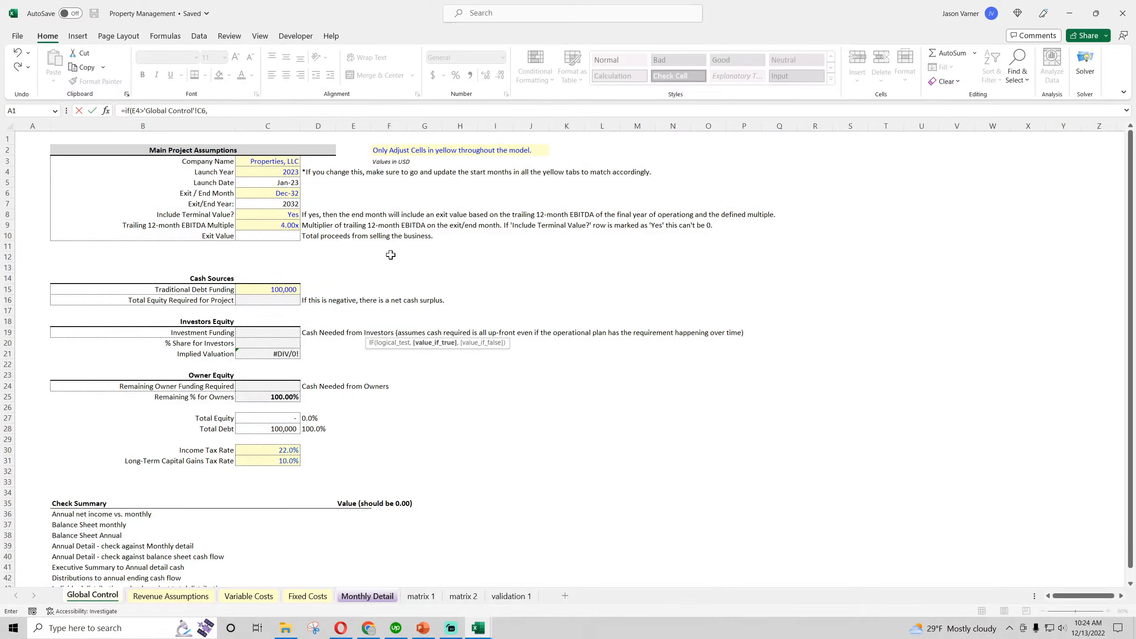
type("0,if(")
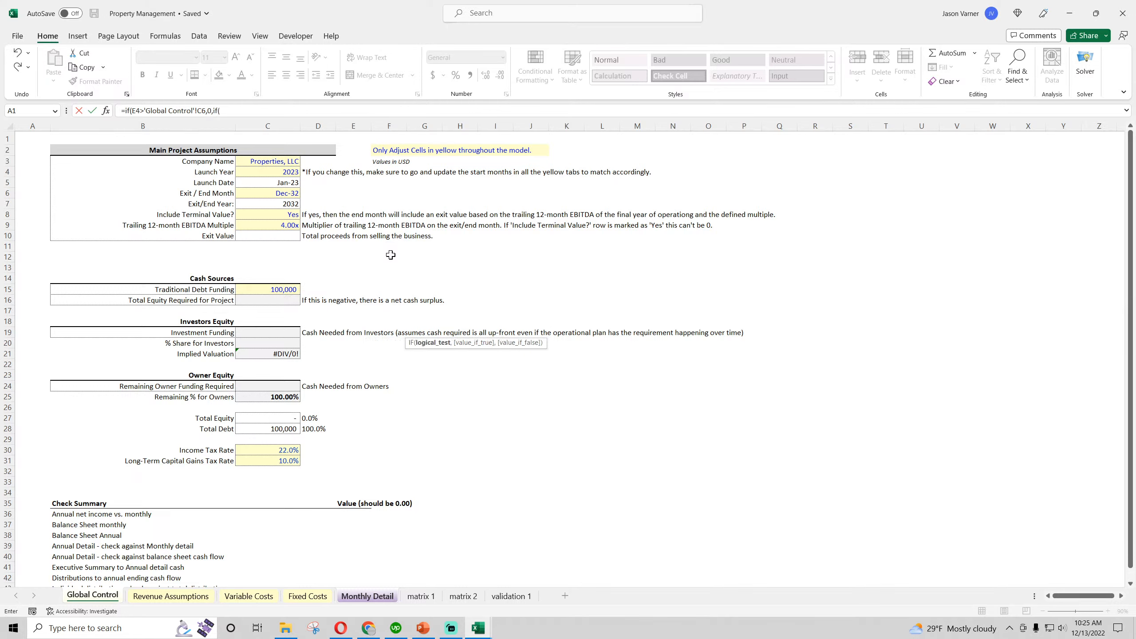
- Make the nested IF return 0 when E4 is earlier than the VP Marketing starting month in Fixed Costs C6
type("e4<")
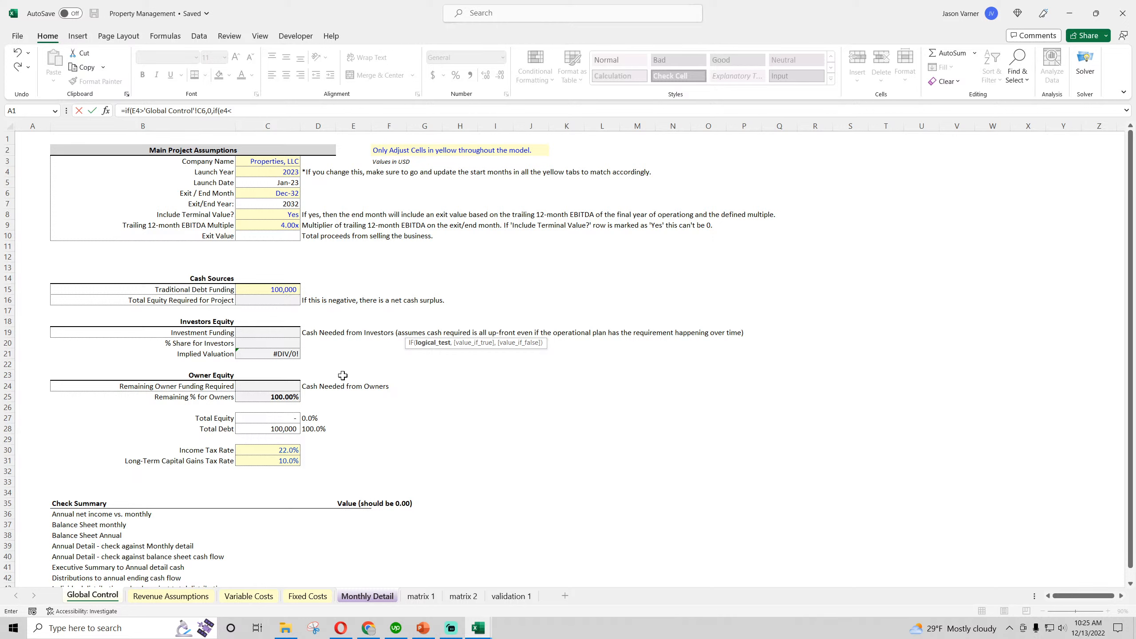
type("<")
left_click(307, 596)
left_click(245, 194)
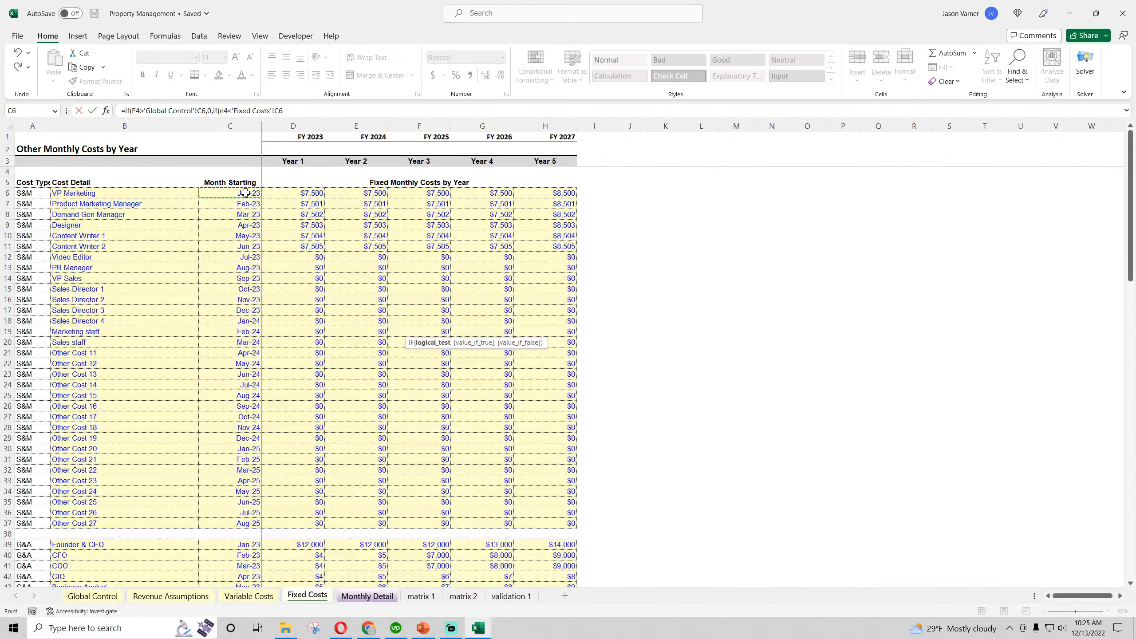
type(",0")
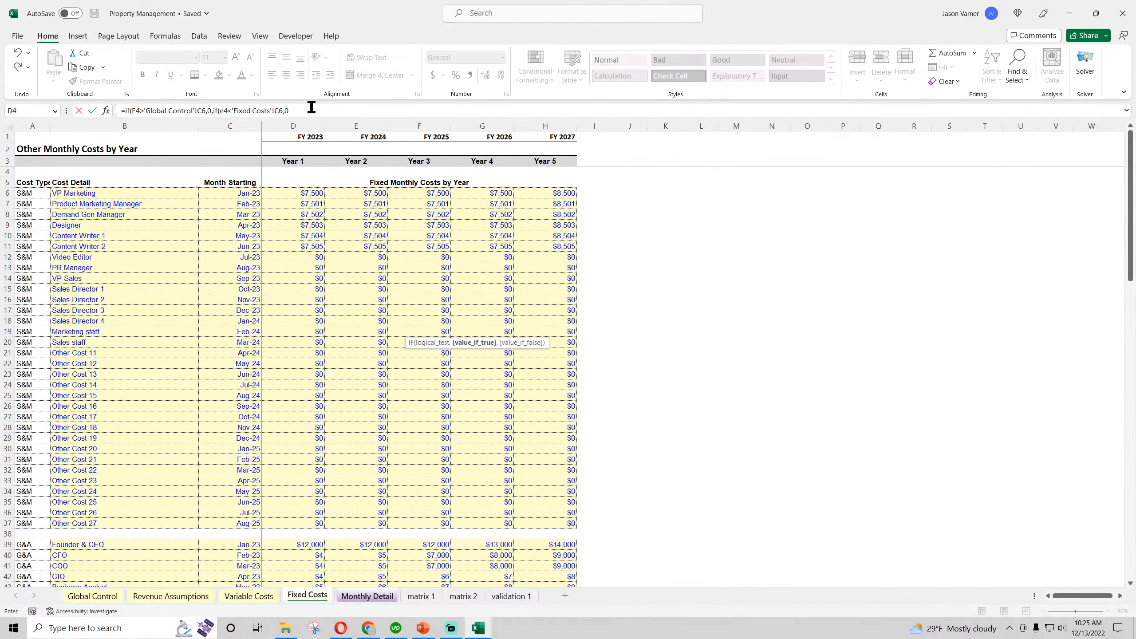
- Finish the E87 formula with an INDEX of Fixed Costs row 6, exact-matching E3 against Fixed Costs row 3
type(",index(")
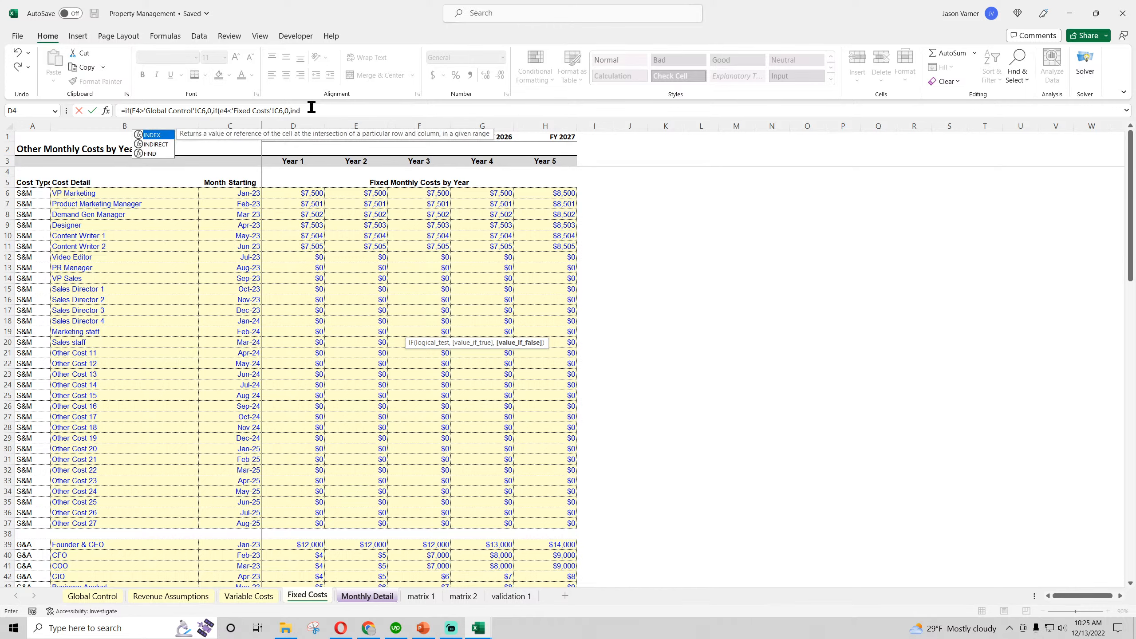
left_click(8, 193)
type(",,match(e")
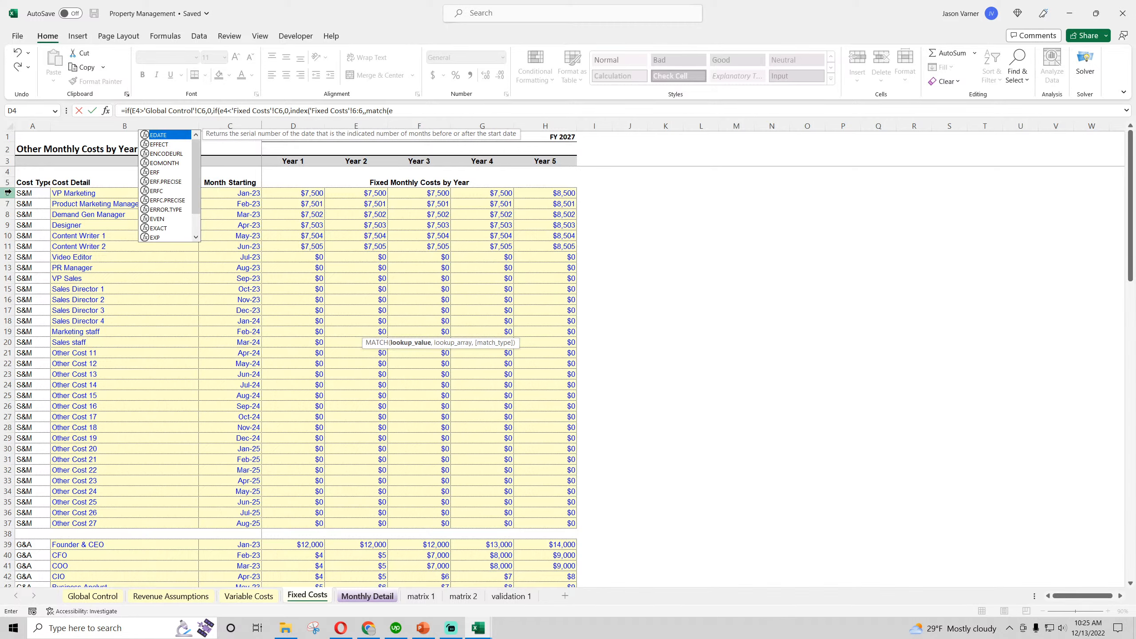
type("3,")
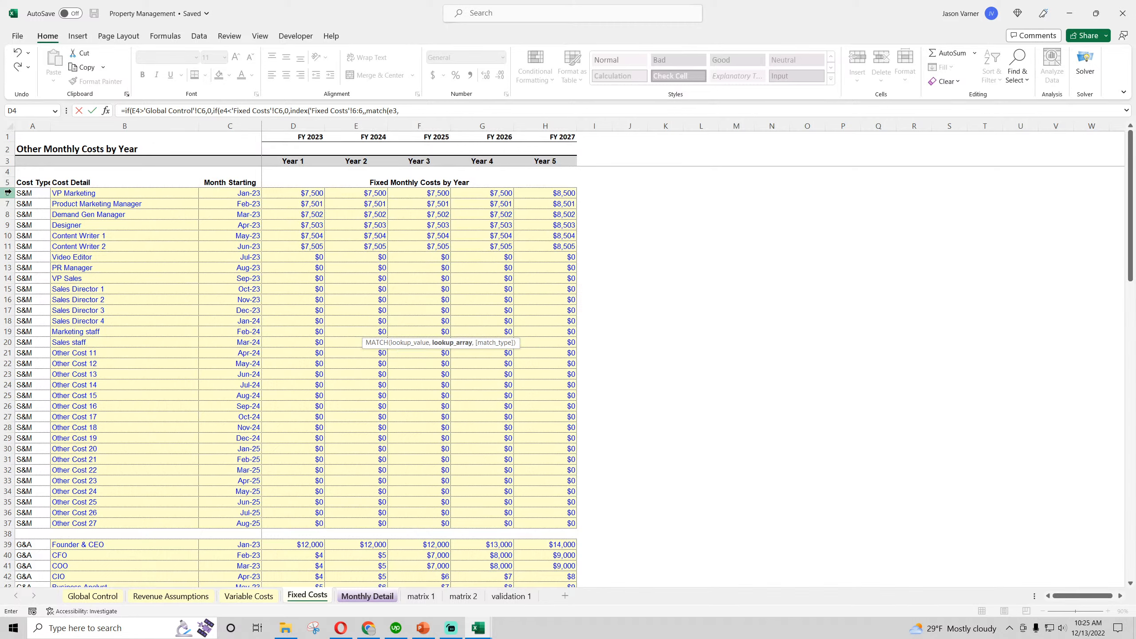
left_click(4, 160)
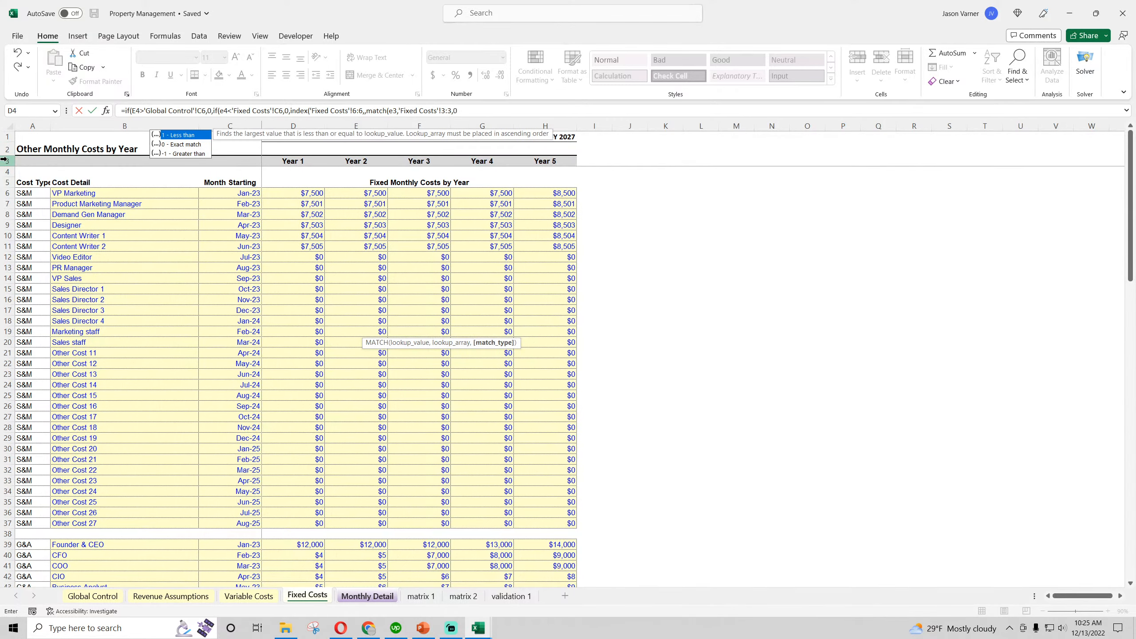
key("Return")
- Change the MATCH lookup value in E87 to E$2 and lock its Fixed Costs lookup row as $3:$3
double_click(406, 333)
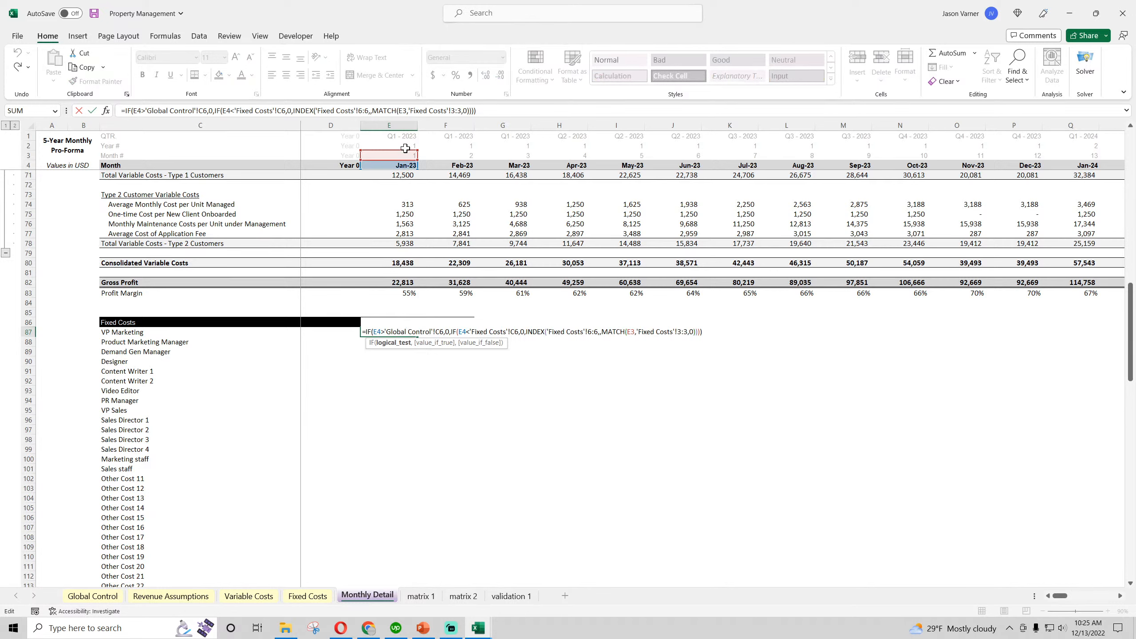
left_click(403, 110)
key("BackSpace")
type("2")
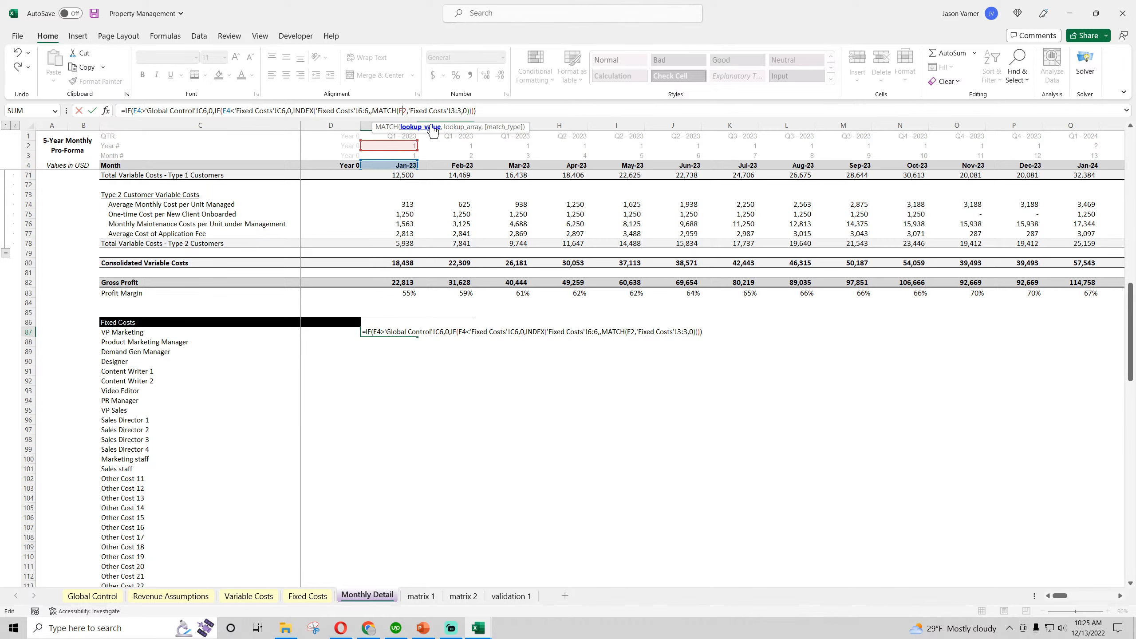
type("$")
key("Right")
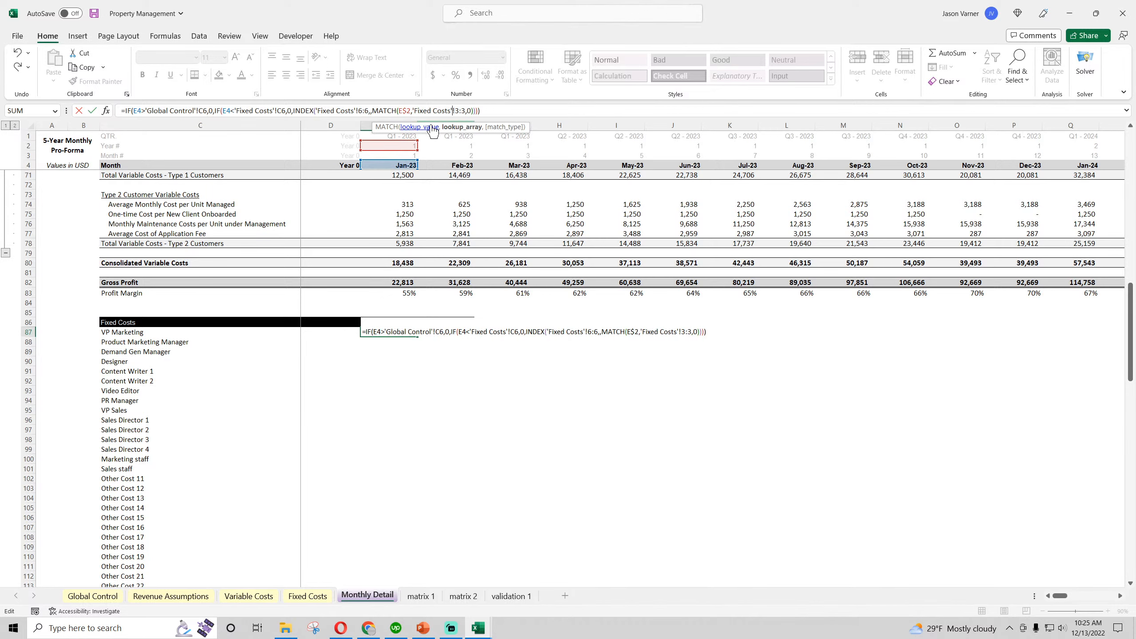
type("$3:$")
- Anchor the nested IF references in E87 as E$4 and Fixed Costs $C6
key("Left")
key("Left")
key("Left")
key("Left")
key("Left")
key("Left")
key("Left")
key("Left")
key("Left")
key("Left")
key("Left")
key("Left")
key("Left")
key("Left")
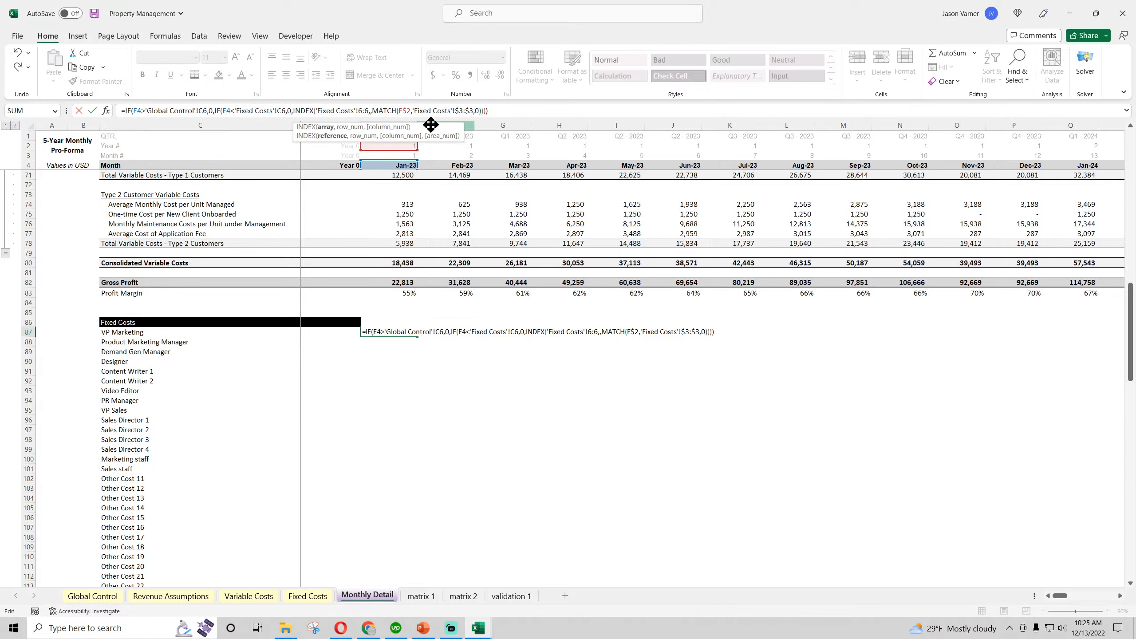
key("Left")
key("Left")
key("Left")
key("Left")
key("Left")
key("Left")
key("Left")
key("Left")
key("Left")
key("Left")
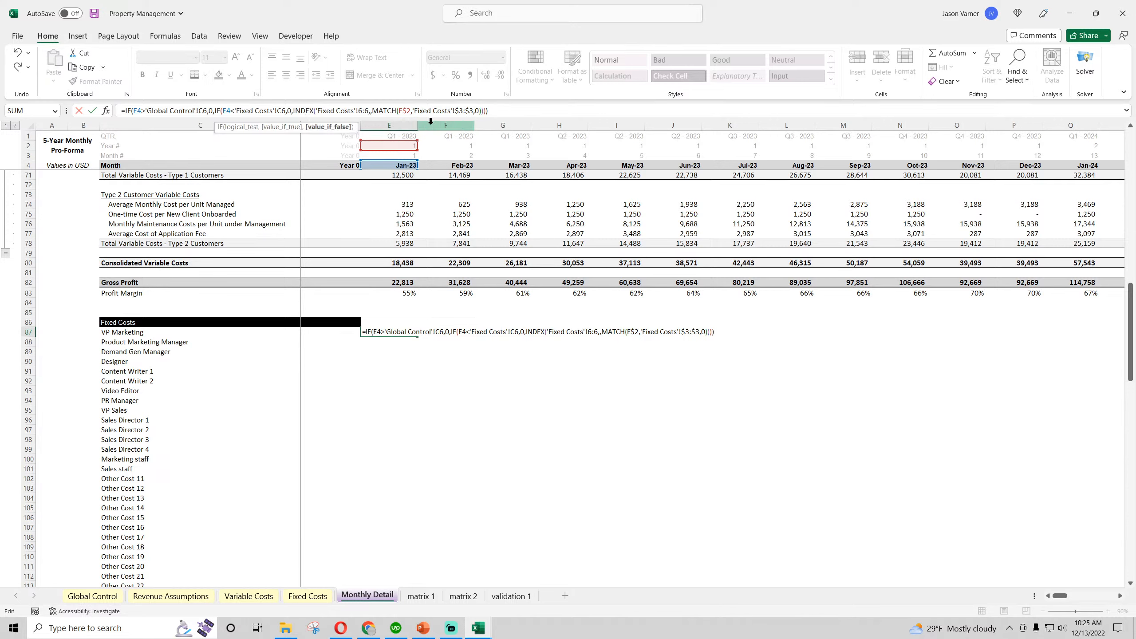
key("Left")
key("Left")
key("Left")
type("$3:")
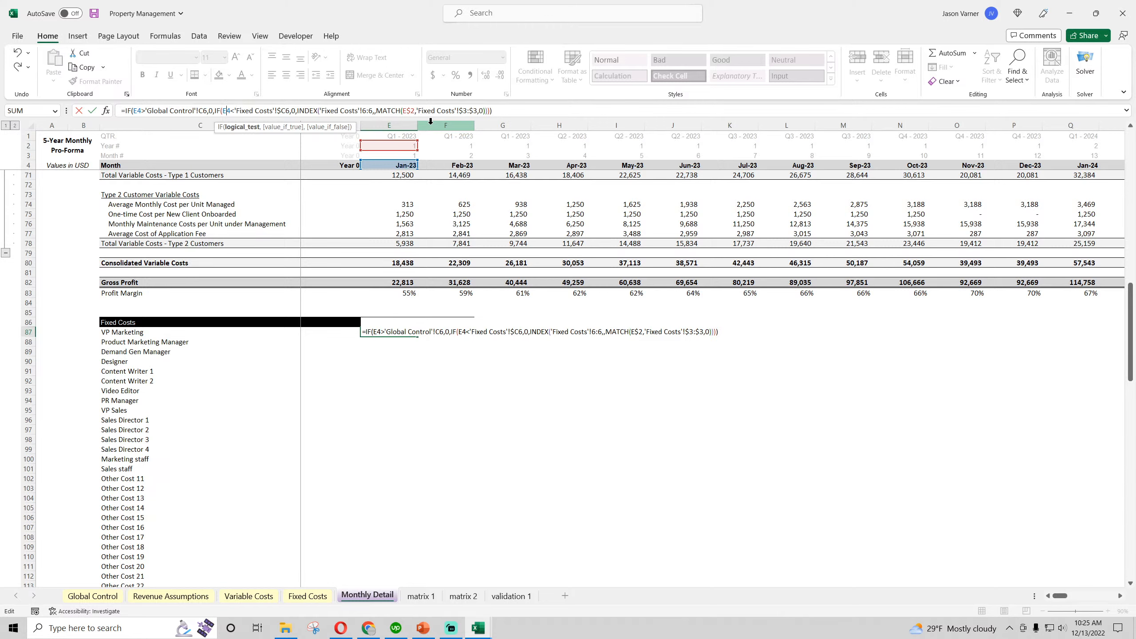
type("$")
- Anchor the first IF test in E87 as E$4 against Global Control $C$6 and commit the formula
key("Left")
key("Left")
key("Left")
key("Left")
key("Left")
key("Left")
key("Left")
key("Left")
key("Left")
type("$")
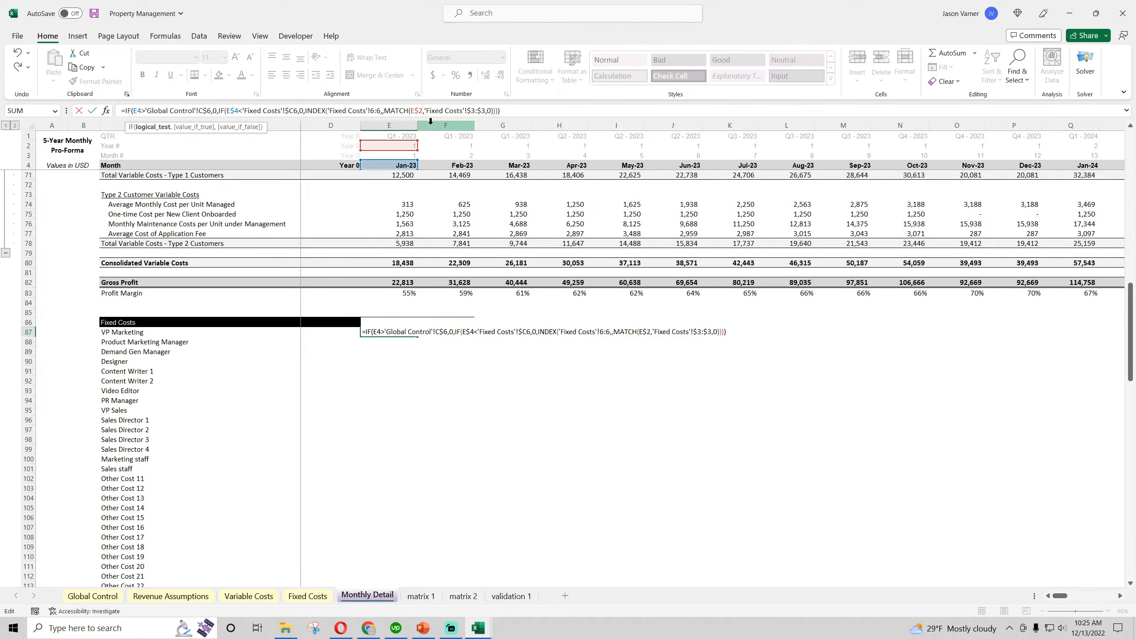
type("$")
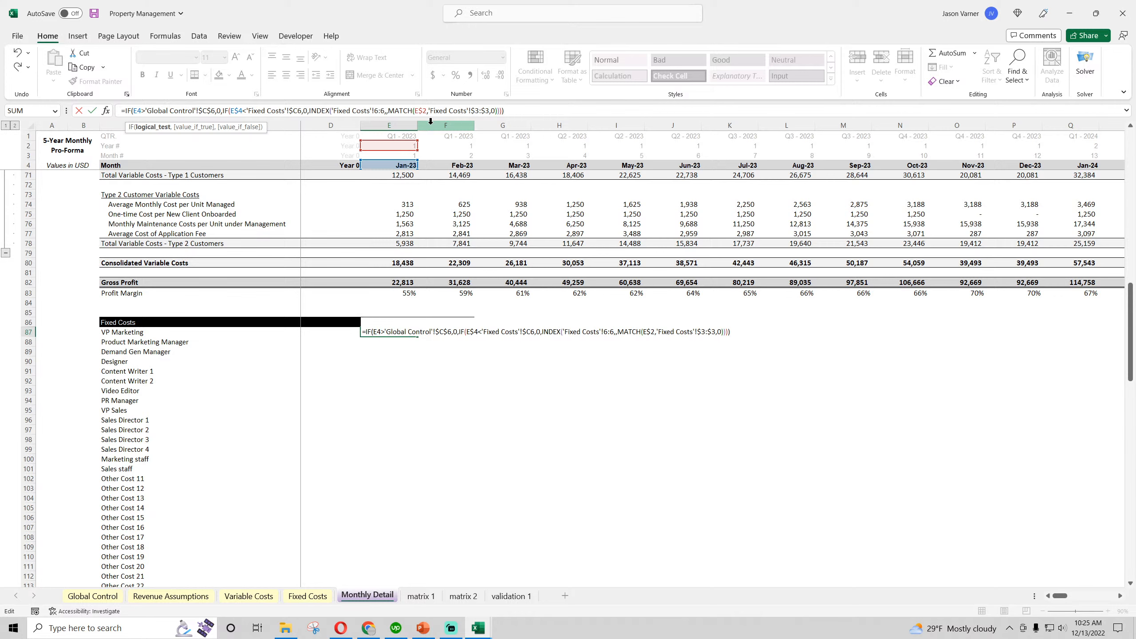
type("$")
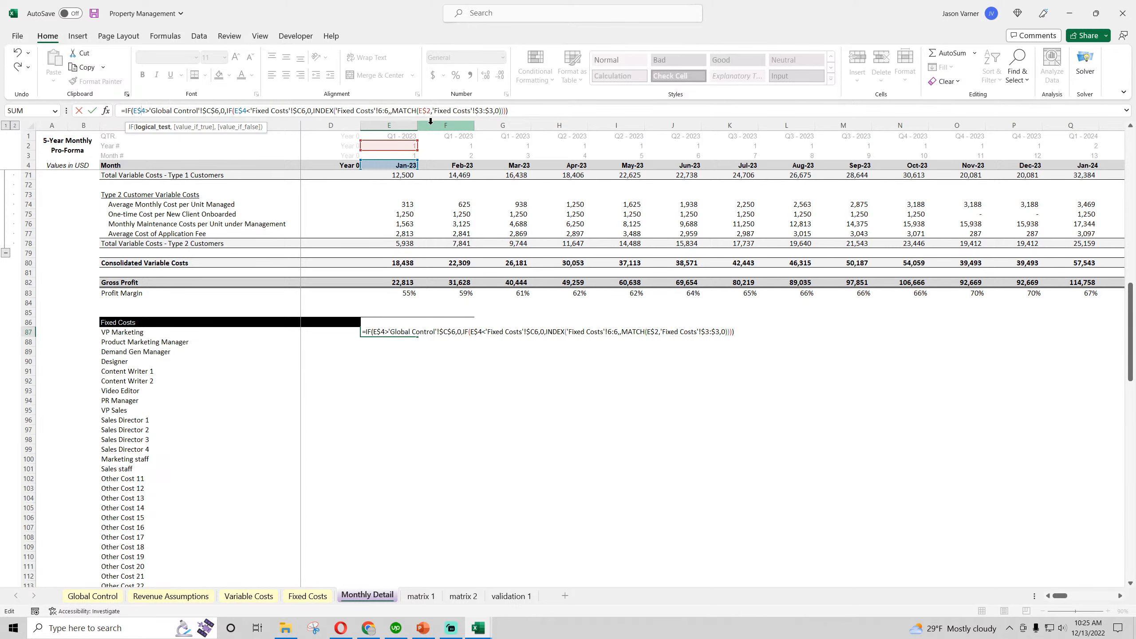
key("Return")
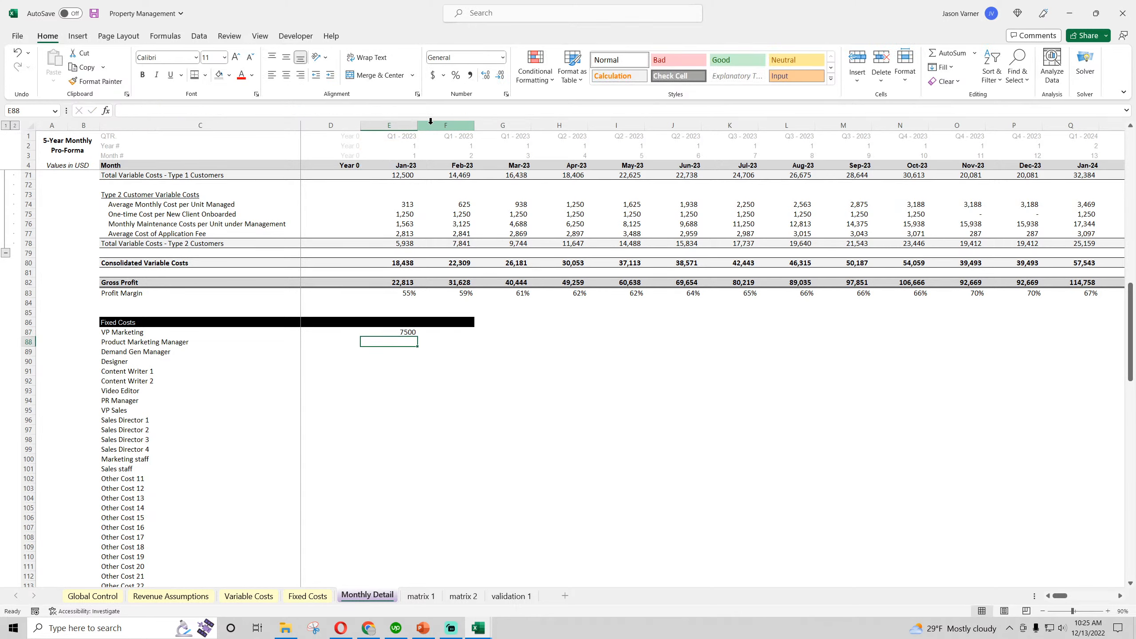
- Fill the E87 cost formula across to column J and down to the Sales Director 4 row 99
left_click(415, 334)
left_click_drag(415, 335, 702, 451)
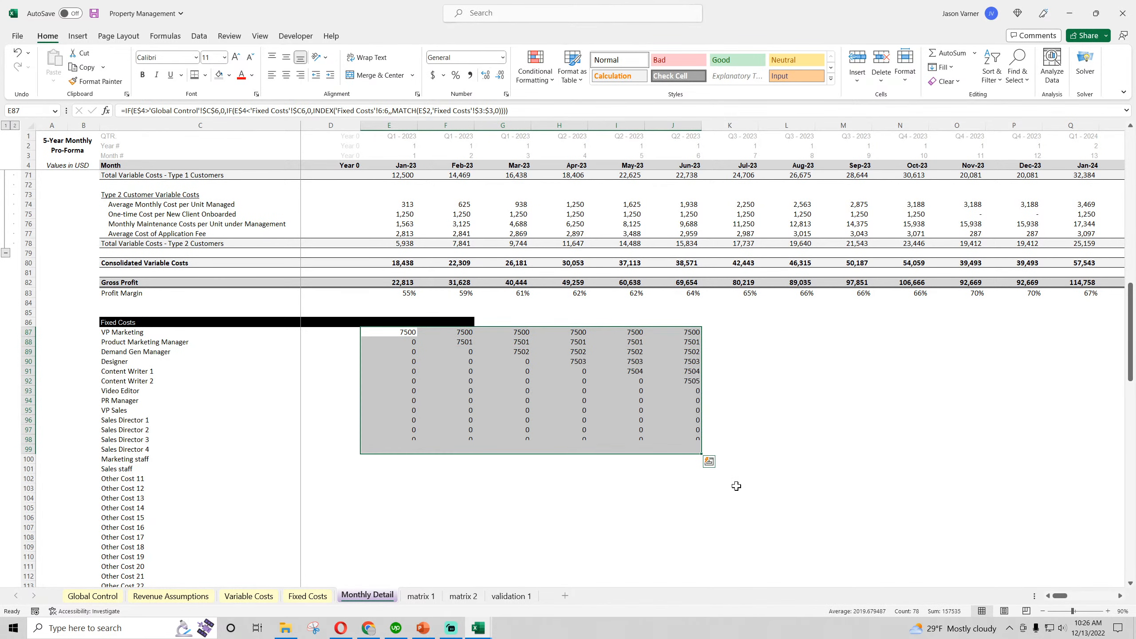
left_click(402, 332)
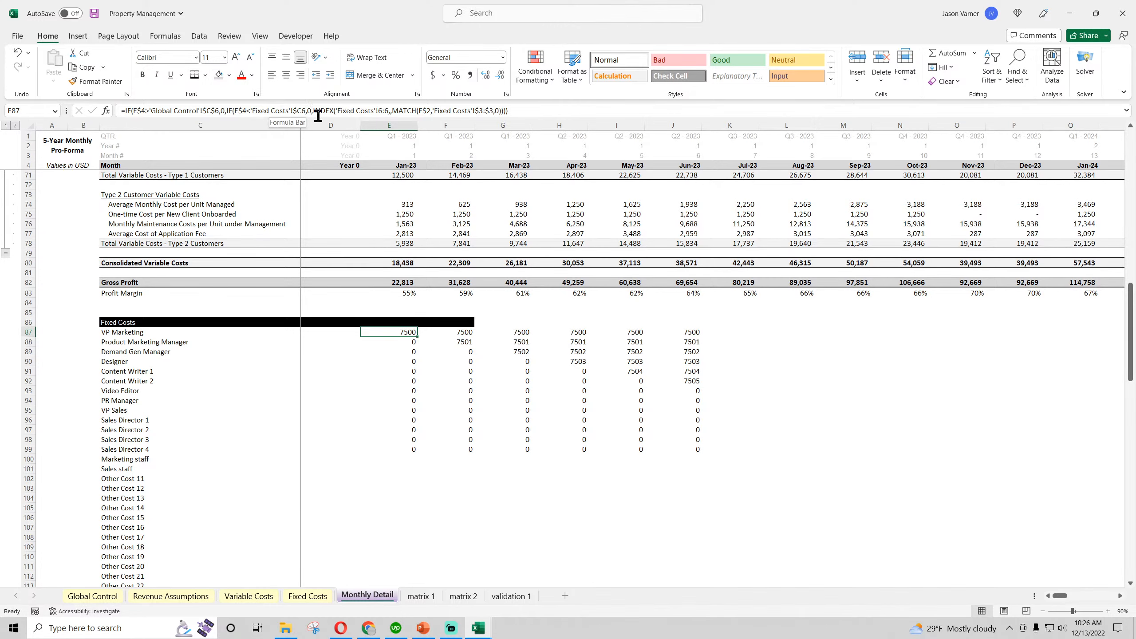
- Extend the black Fixed Costs header band in row 86 from column F through column N
left_click(465, 322)
left_click_drag(475, 325, 957, 369)
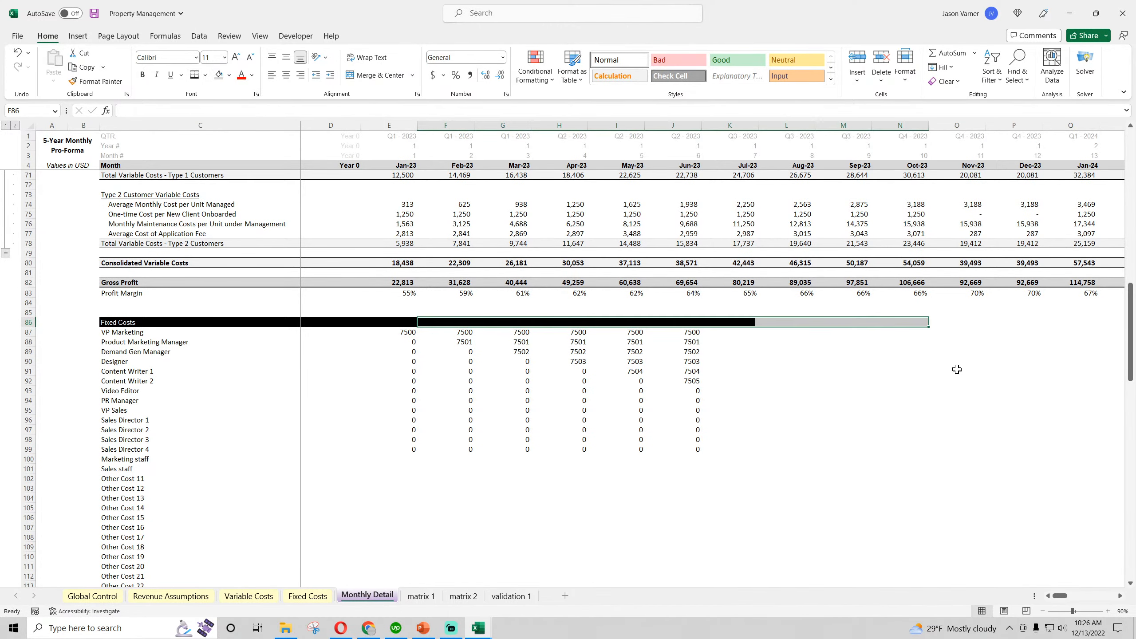
- Review the VP Marketing yearly amounts and the Month Starting dates of the S&M costs on the Fixed Costs sheet
left_click(308, 596)
left_click(304, 192)
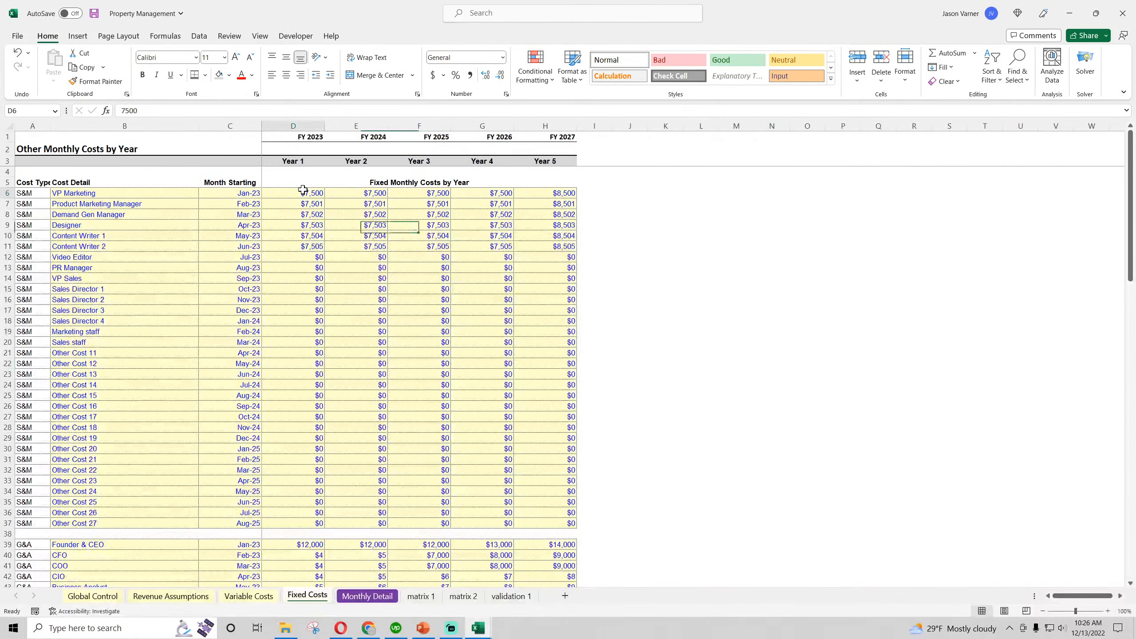
left_click(374, 193)
left_click(399, 194)
left_click(485, 193)
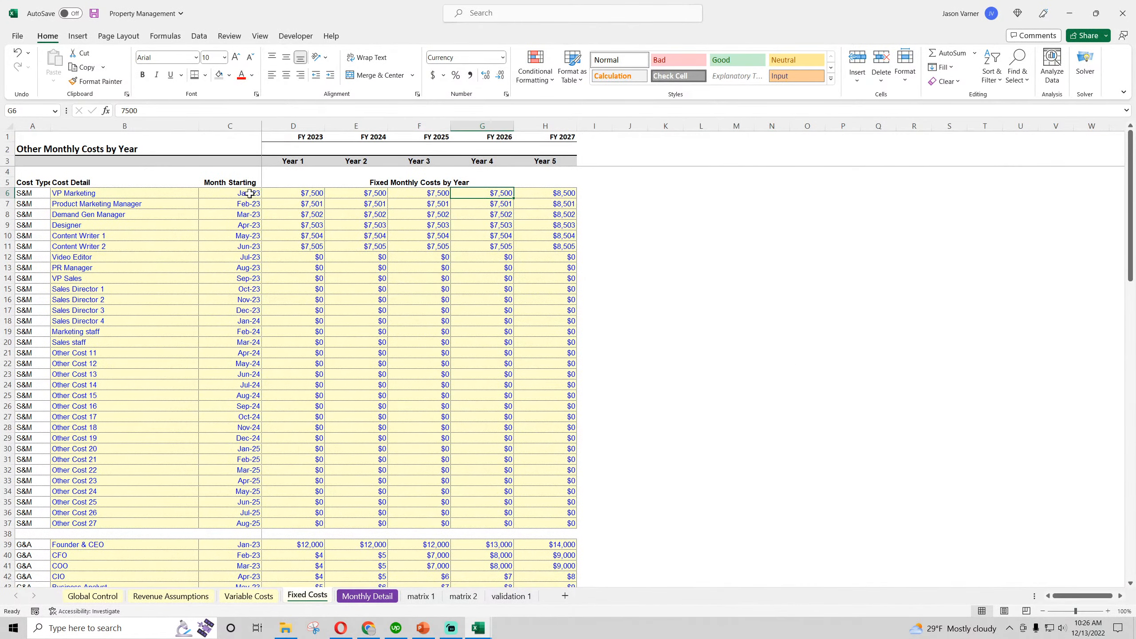
left_click(249, 194)
left_click(248, 215)
left_click(246, 246)
left_click(244, 278)
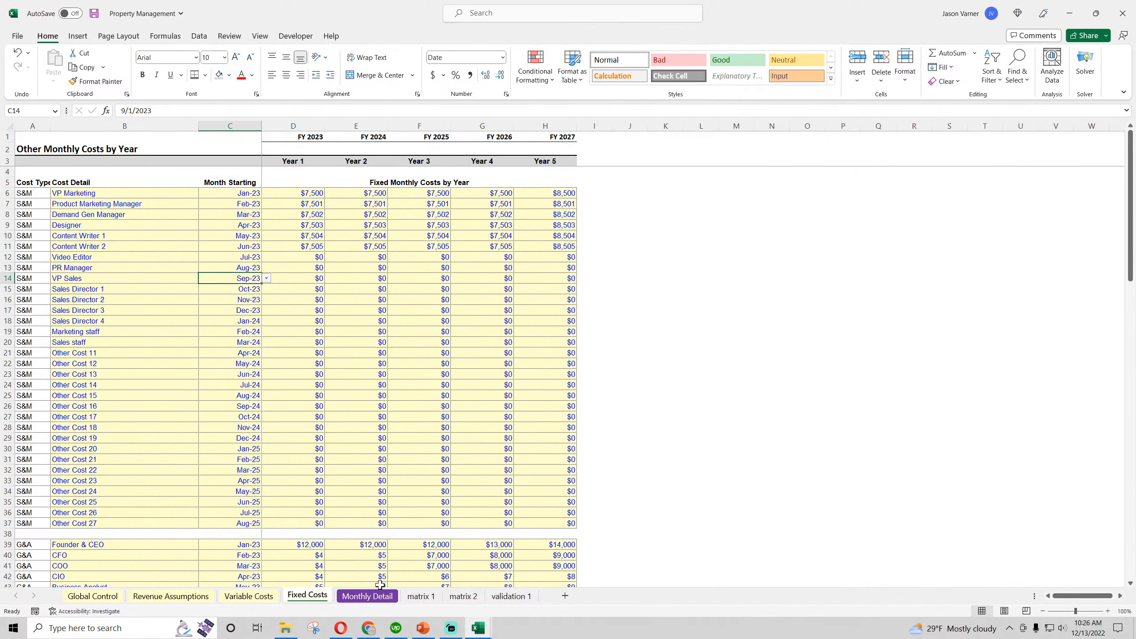
- Fill the Monthly Detail E87 formula down column E through the Tier 3 cost in row 198
left_click(371, 595)
left_click(405, 332)
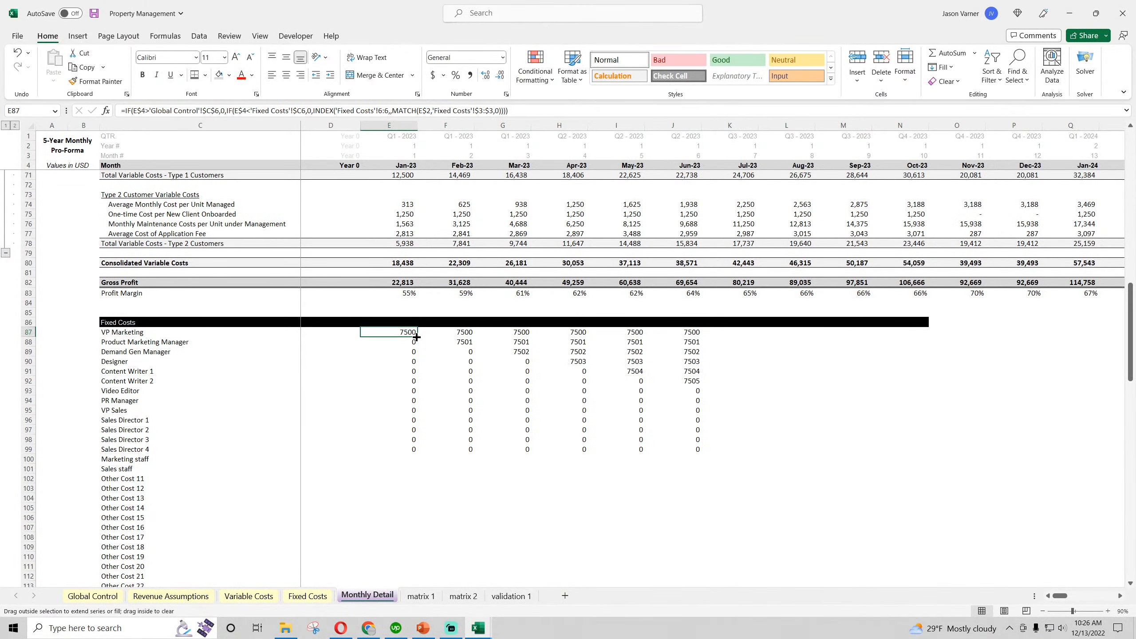
left_click_drag(416, 337, 411, 576)
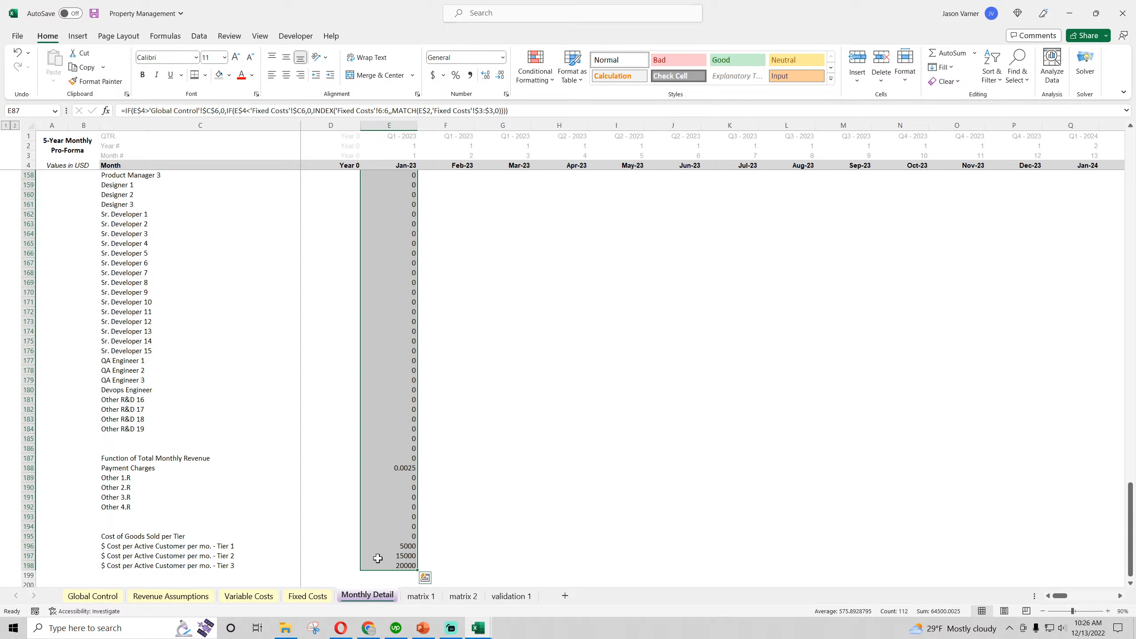
left_click(127, 459)
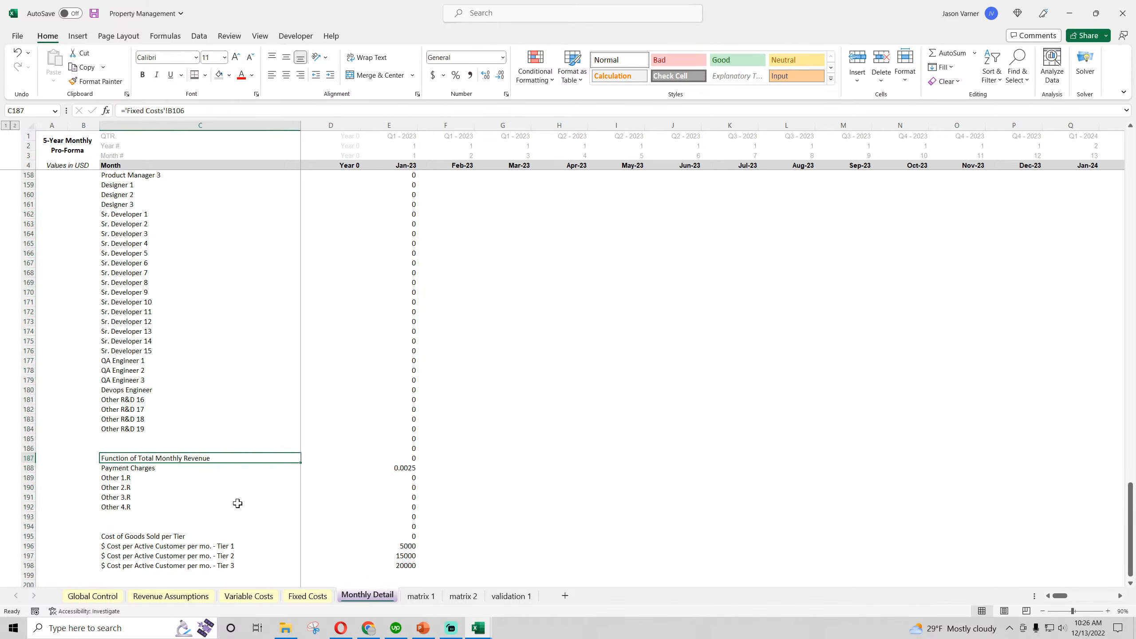
left_click(138, 535)
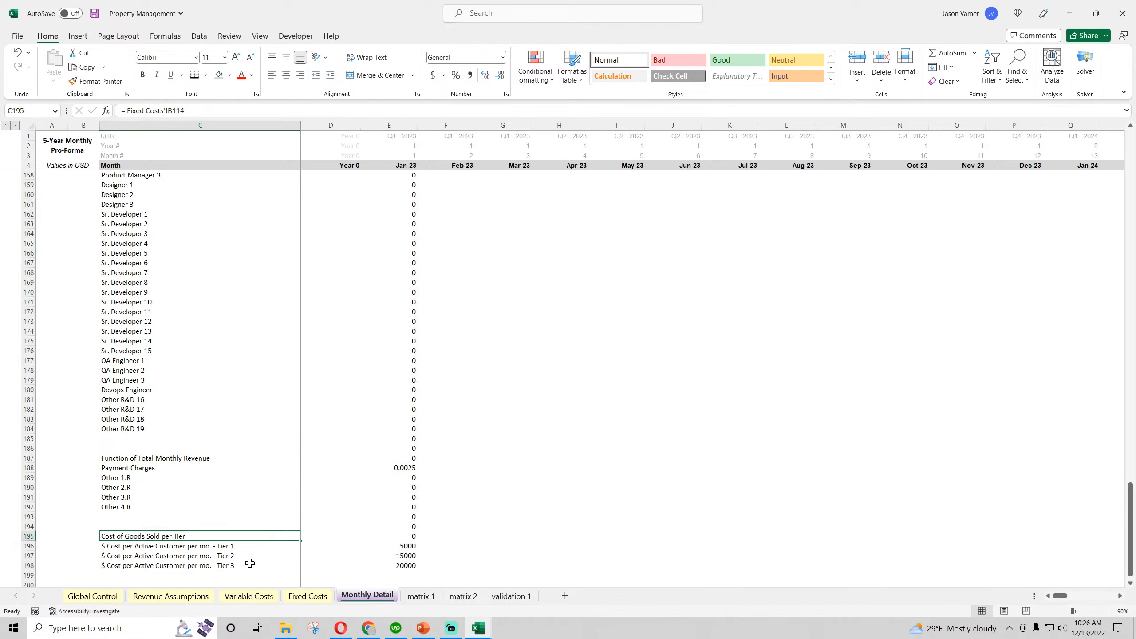
- Replace the Cost of Goods Sold per Tier heading in C195 with "Other Fixed Costs"
type("Other F")
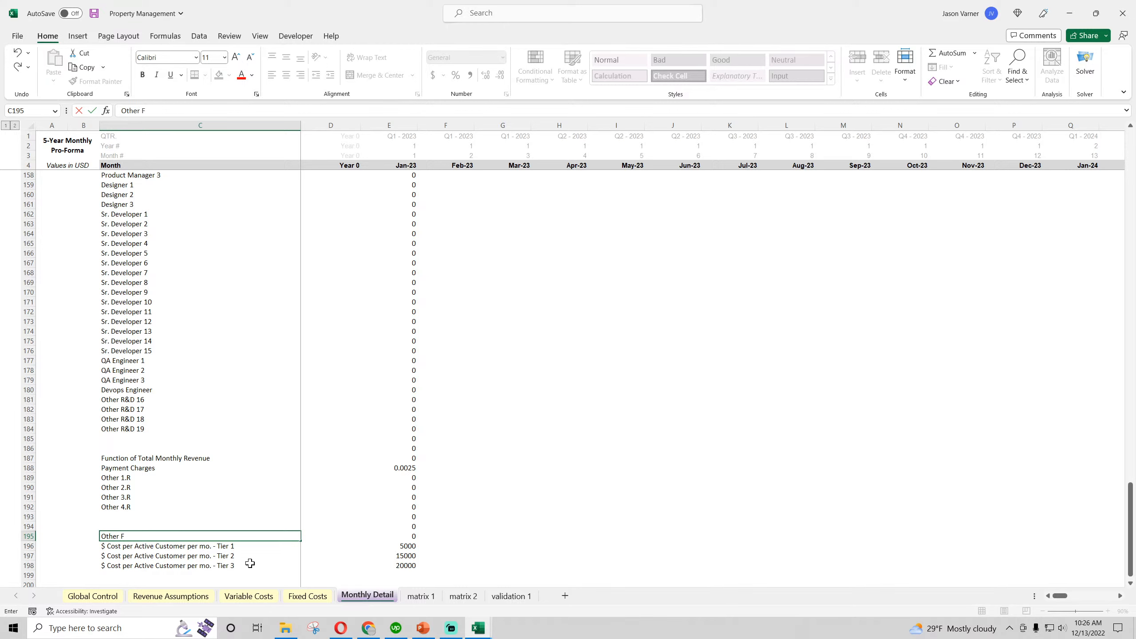
type("ixed Costs")
key("Return")
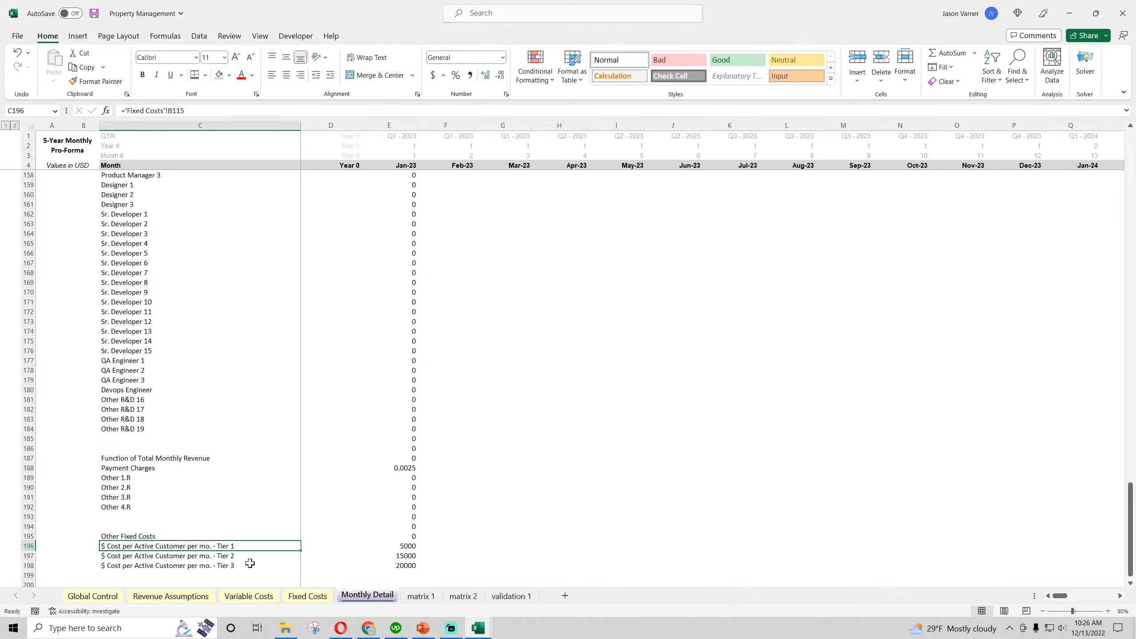
- Underline the Function of Total Monthly Revenue heading in C187, then apply Accounting format and an indent to its items in C188:C192
left_click(145, 459)
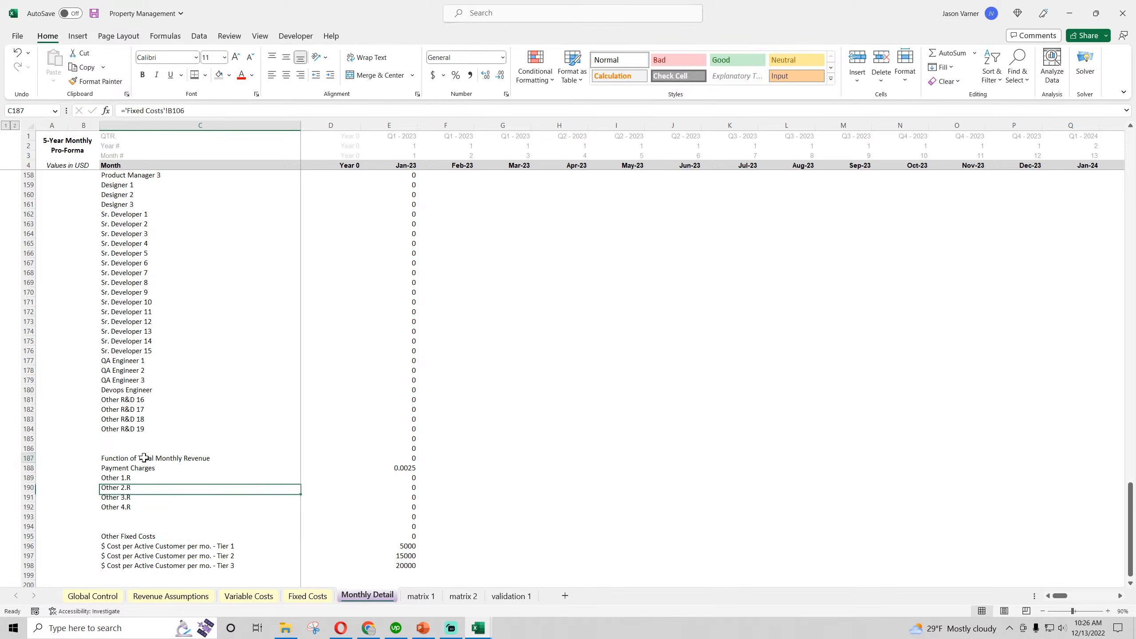
left_click(171, 76)
left_click_drag(138, 470, 134, 507)
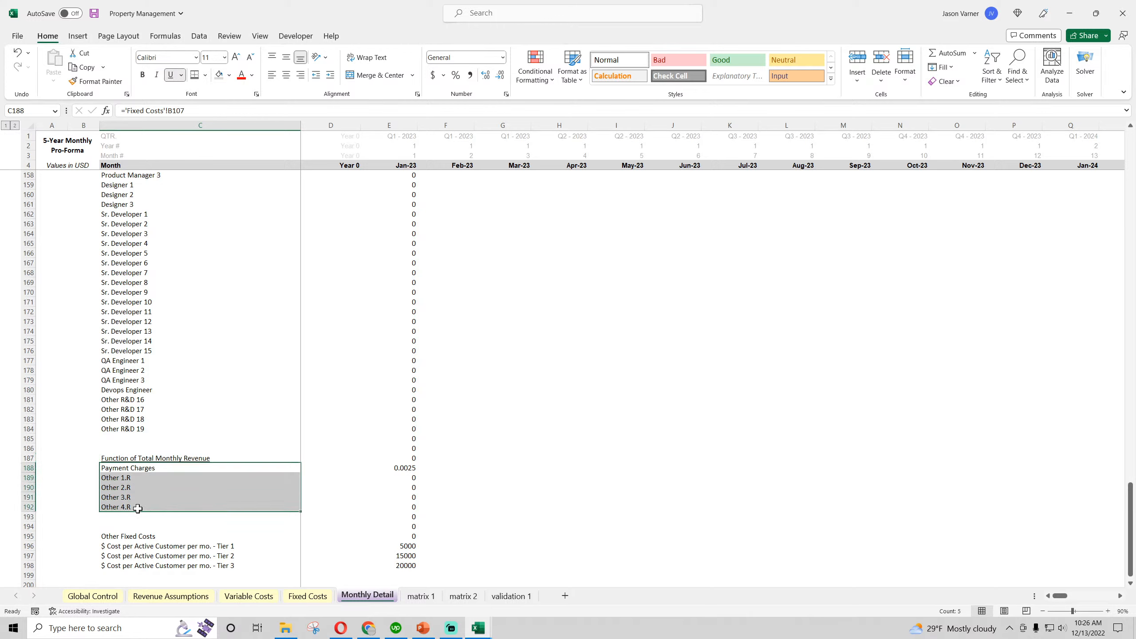
left_click(502, 57)
left_click(488, 166)
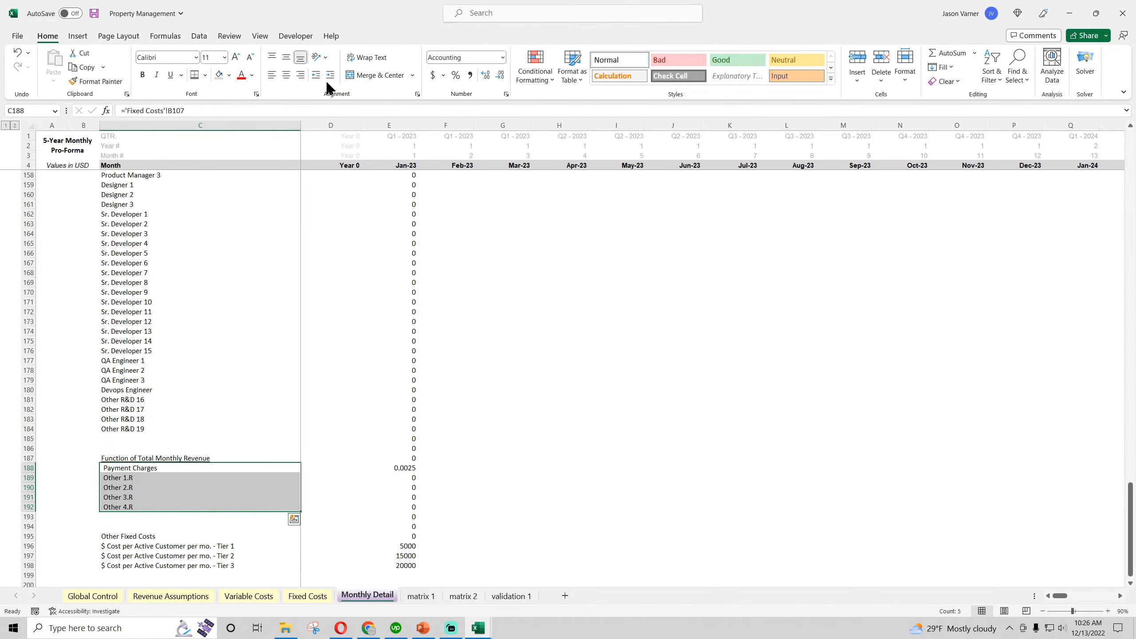
- Underline the Other Fixed Costs heading, then apply Accounting format and an indent to the three tier cost labels in C196:C198
left_click(152, 537)
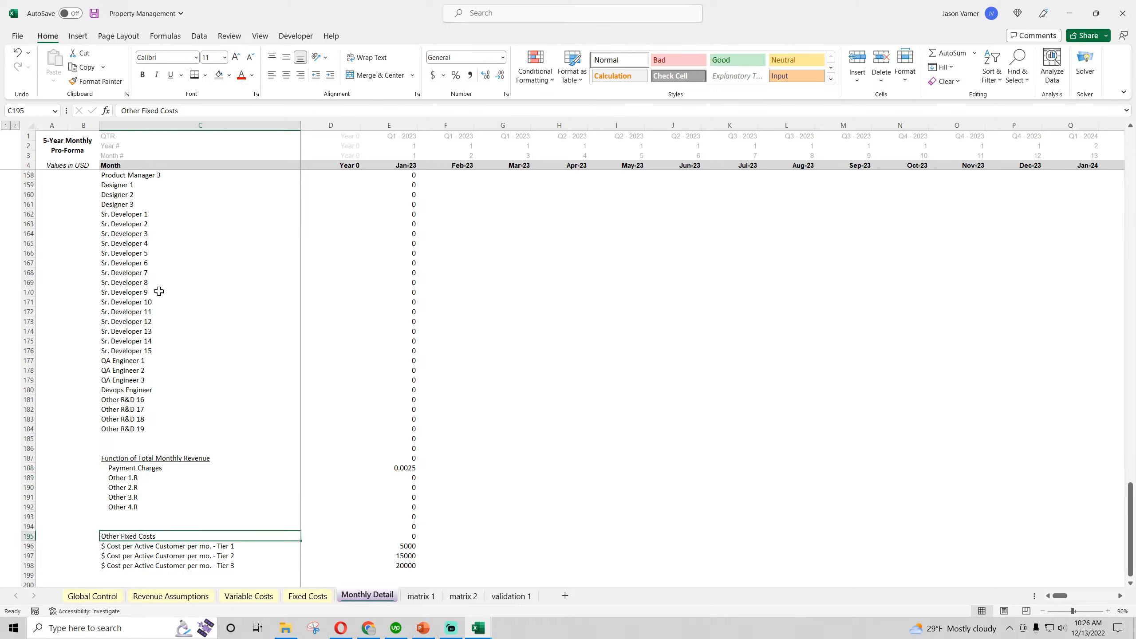
left_click(171, 76)
left_click(174, 545)
left_click_drag(174, 545, 174, 566)
left_click(503, 57)
left_click(492, 157)
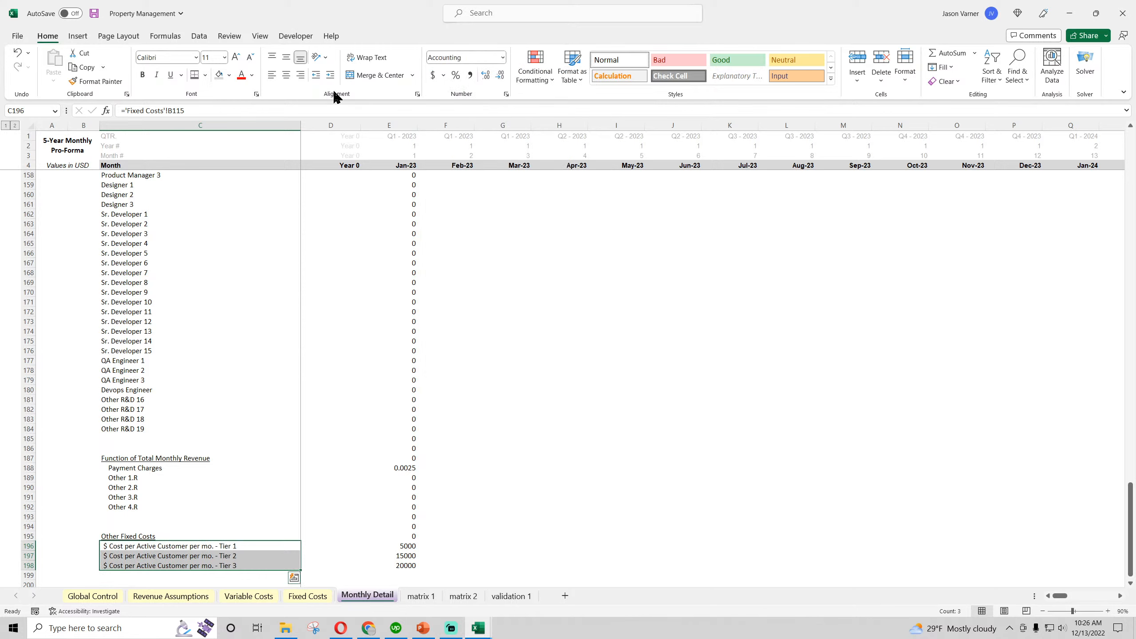
left_click(330, 76)
- Apply Accounting format and an indent to the R&D labels from Founder & CTO through Other R&D 19 in C153:C184
left_click_drag(146, 428, 178, 270)
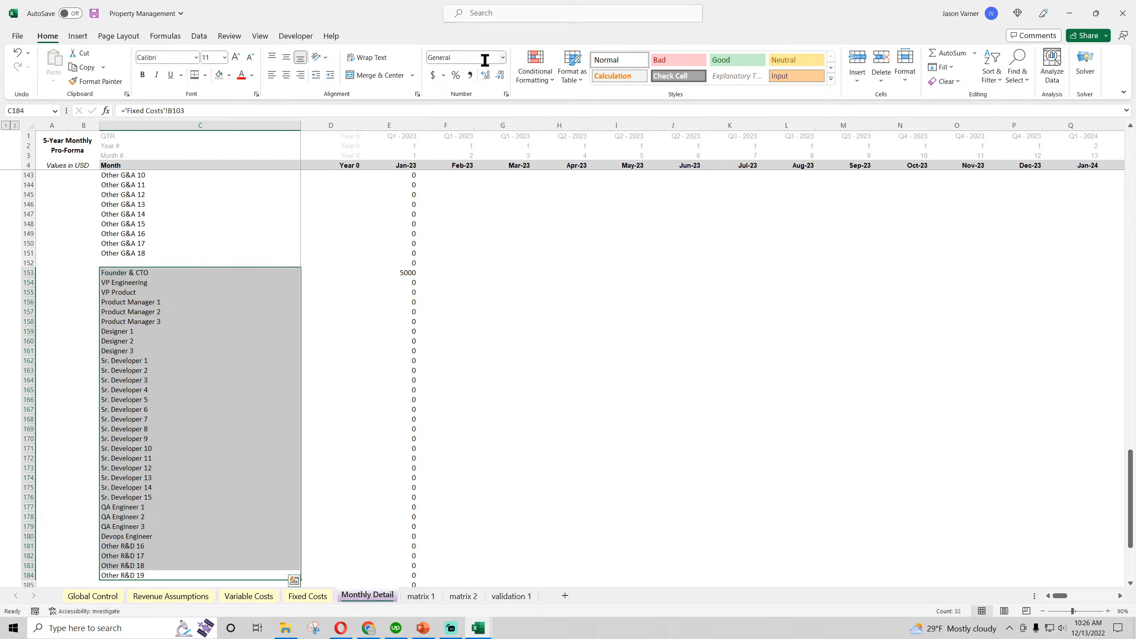
left_click(502, 58)
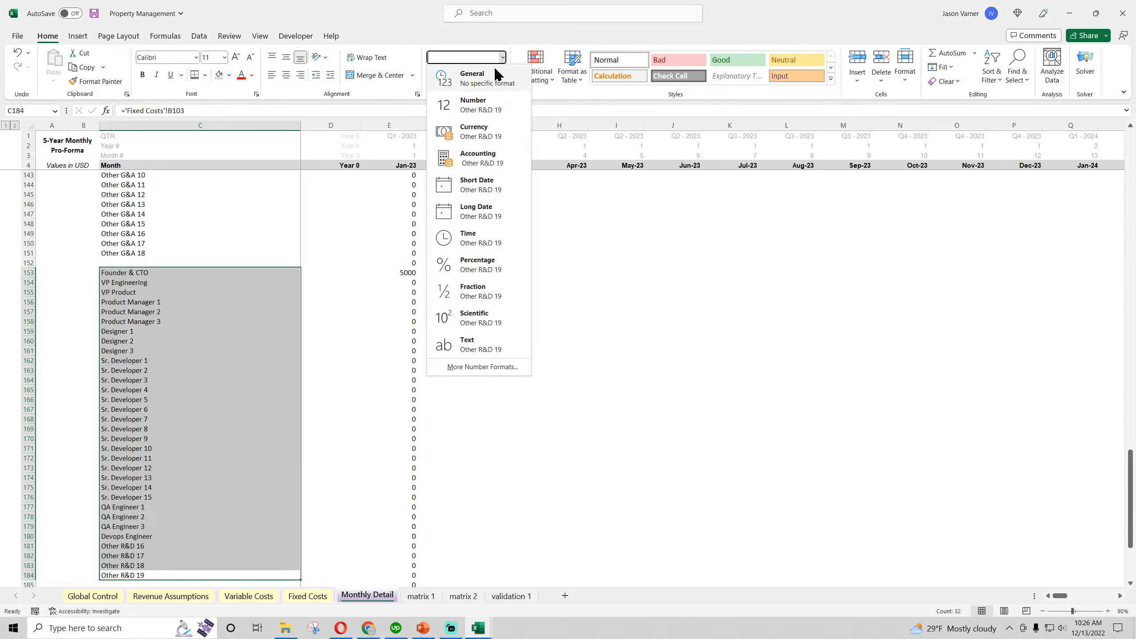
left_click(478, 160)
left_click(330, 78)
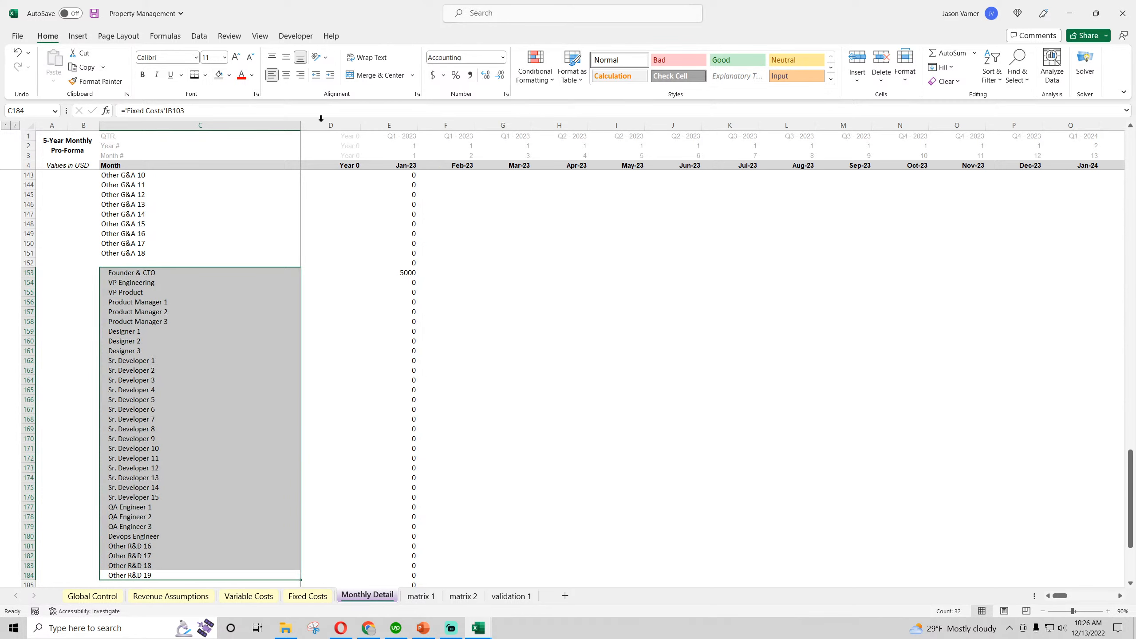
- Apply Accounting format and an indent to the G&A labels from Founder & CEO through Other G&A 18 in C120:C151
scroll(291, 281, "up", 7)
left_click_drag(159, 469, 193, 205)
left_click(503, 58)
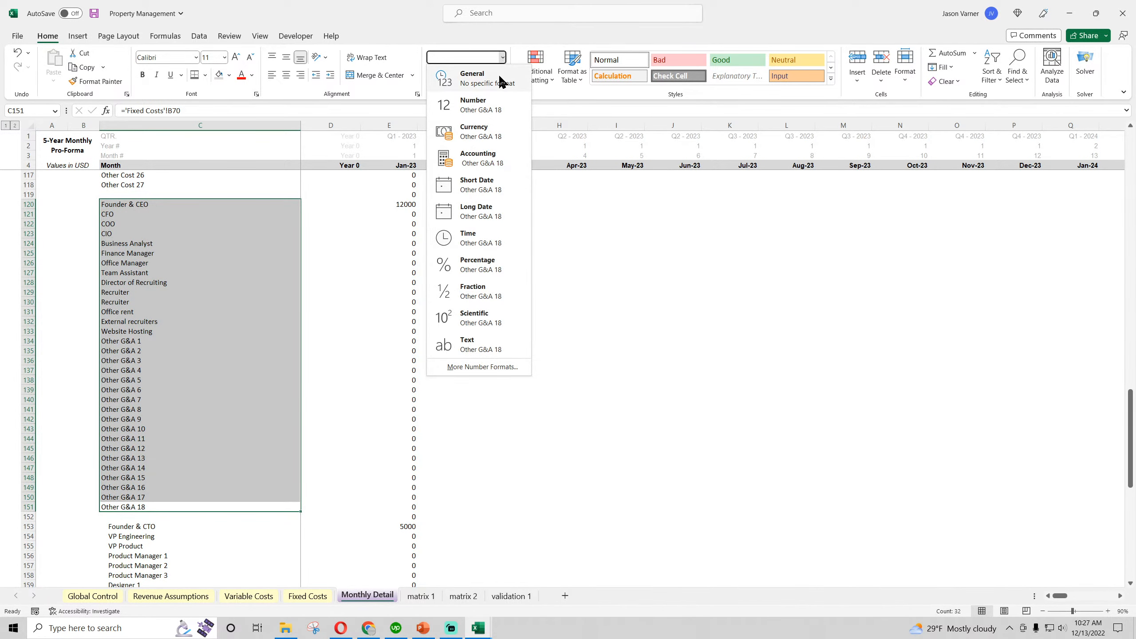
left_click(478, 158)
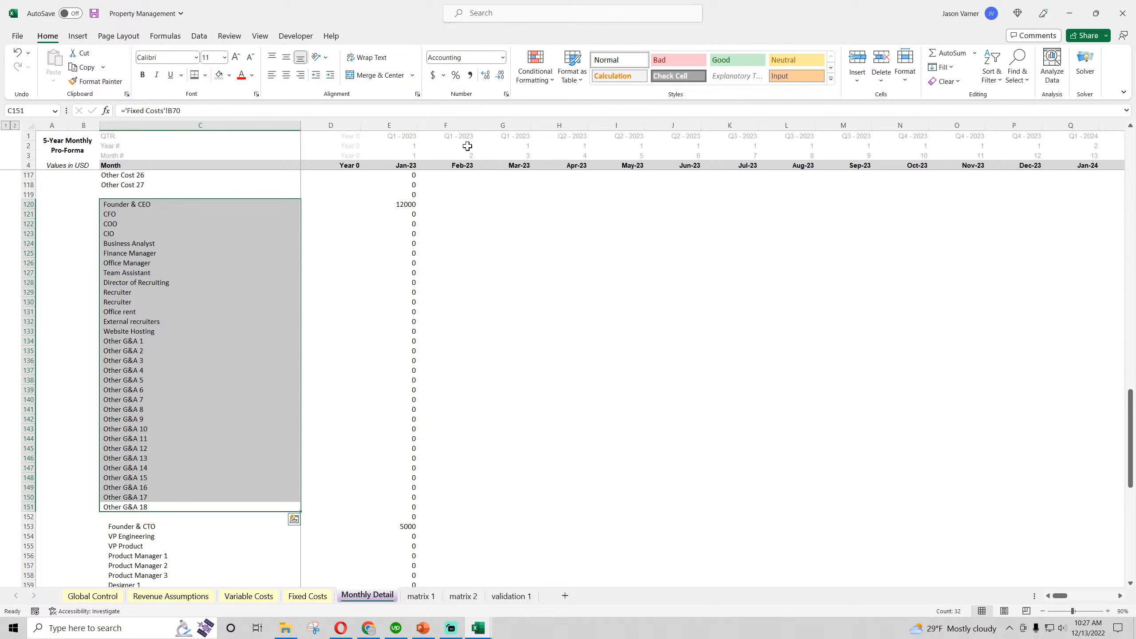
left_click(331, 75)
- Apply Accounting format and an indent to the labels from VP Marketing through Other Cost 27 in C87:C118
scroll(278, 334, "up", 11)
left_click_drag(147, 204, 142, 504)
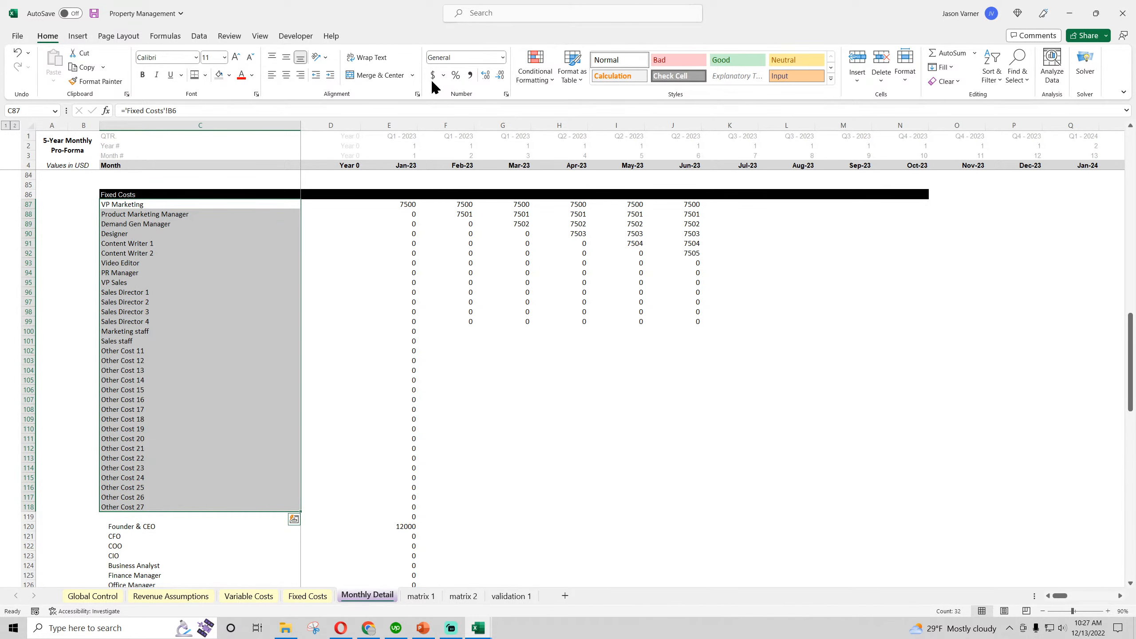
left_click(503, 57)
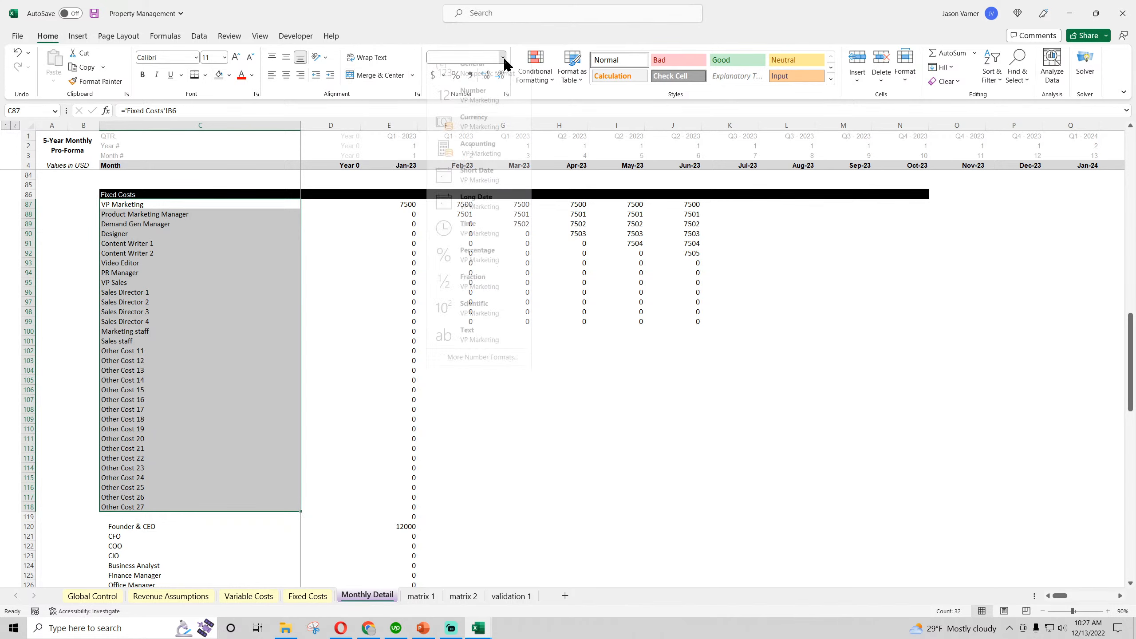
left_click(486, 156)
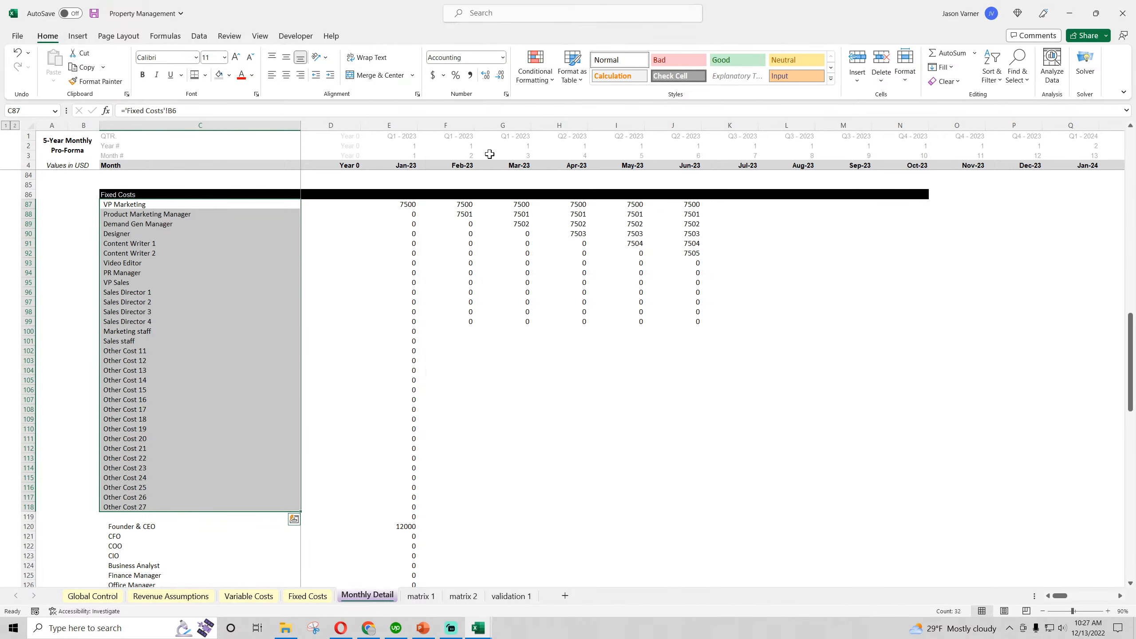
left_click(330, 75)
left_click(196, 263)
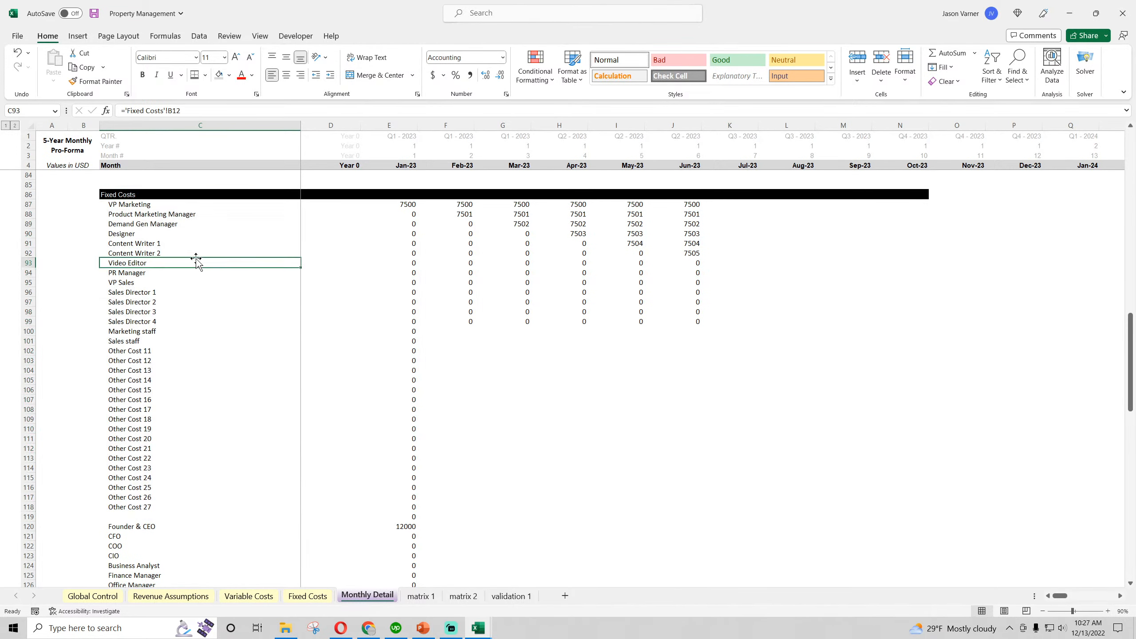
- Give E87 the custom number format _(* #,##0_);_(* (#,##0);_(* "-"_);_(@_)
left_click(409, 203)
left_click(506, 94)
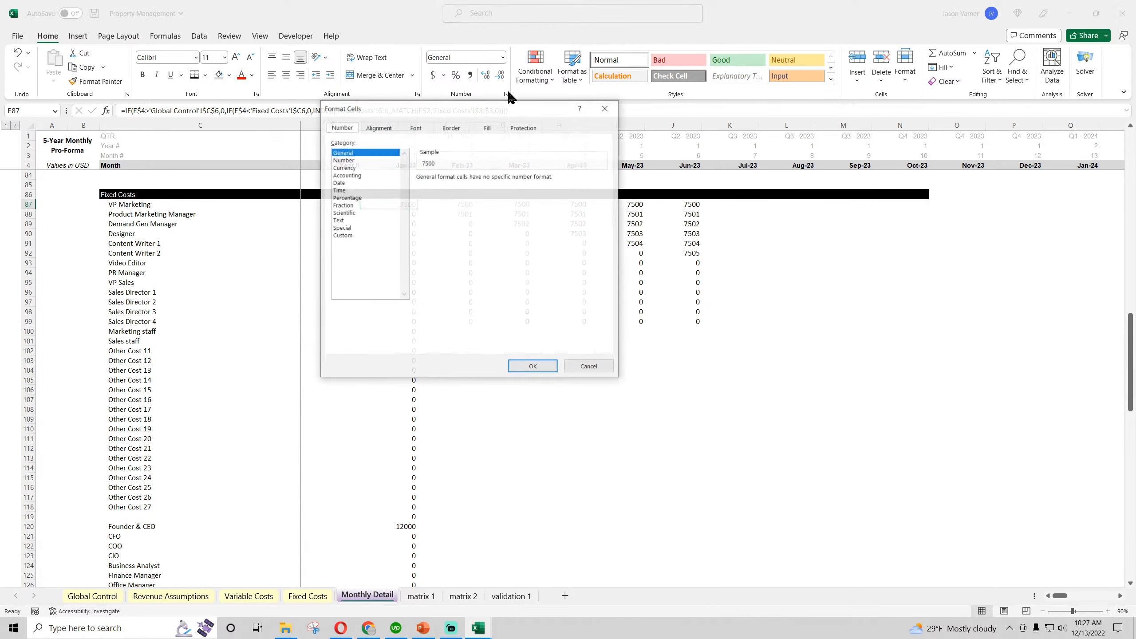
left_click(347, 235)
left_click(586, 221)
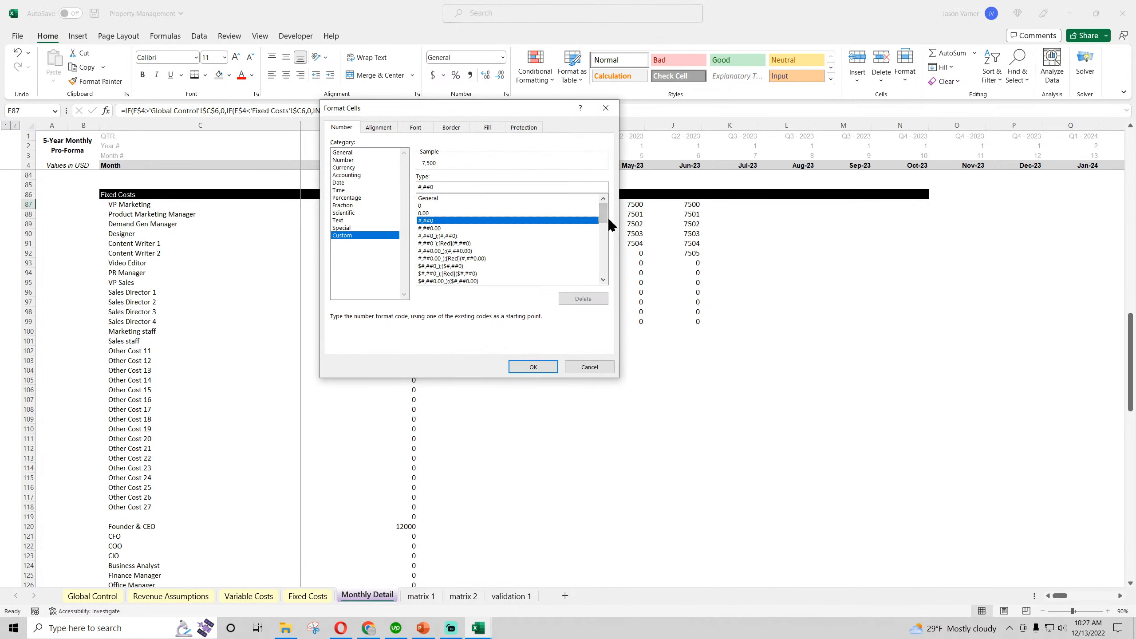
left_click_drag(603, 217, 604, 258)
left_click(548, 252)
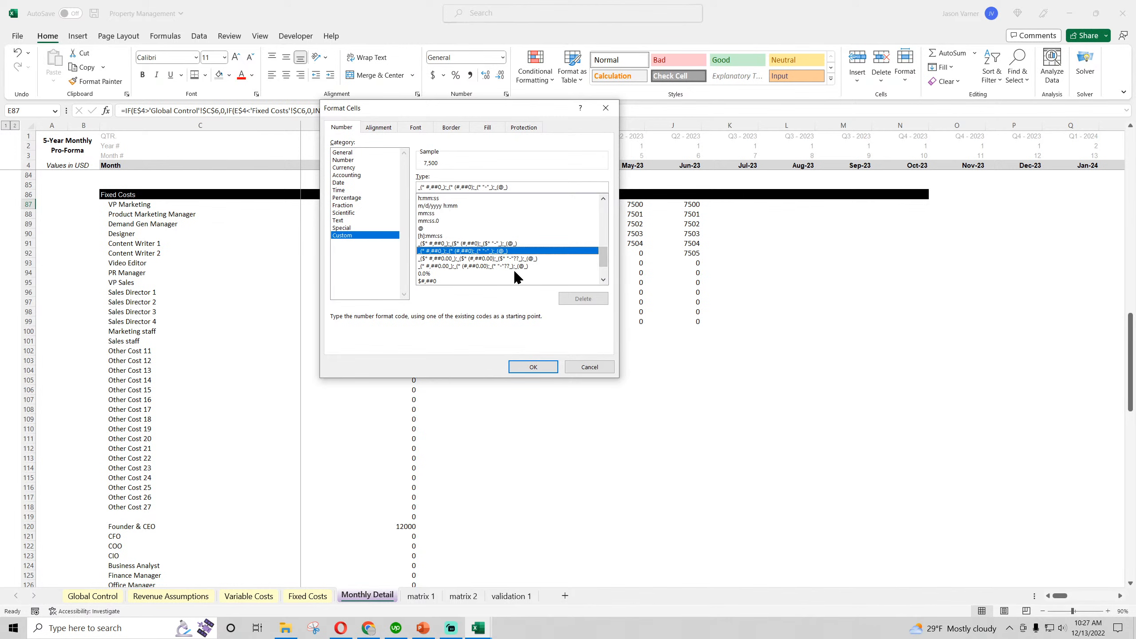
left_click(532, 366)
- Fill the E87 formula and its format down to the Tier 3 cost in row 198 and across to column N
left_click_drag(417, 210, 968, 451)
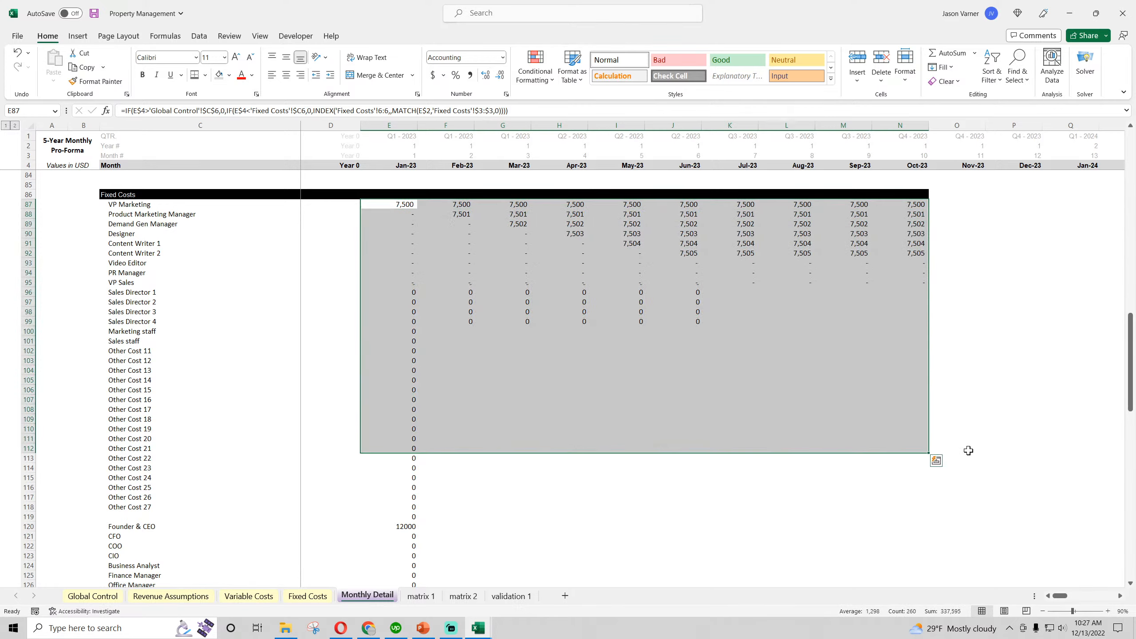
left_click(400, 205)
left_click_drag(417, 210, 418, 580)
scroll(448, 533, "down", 4)
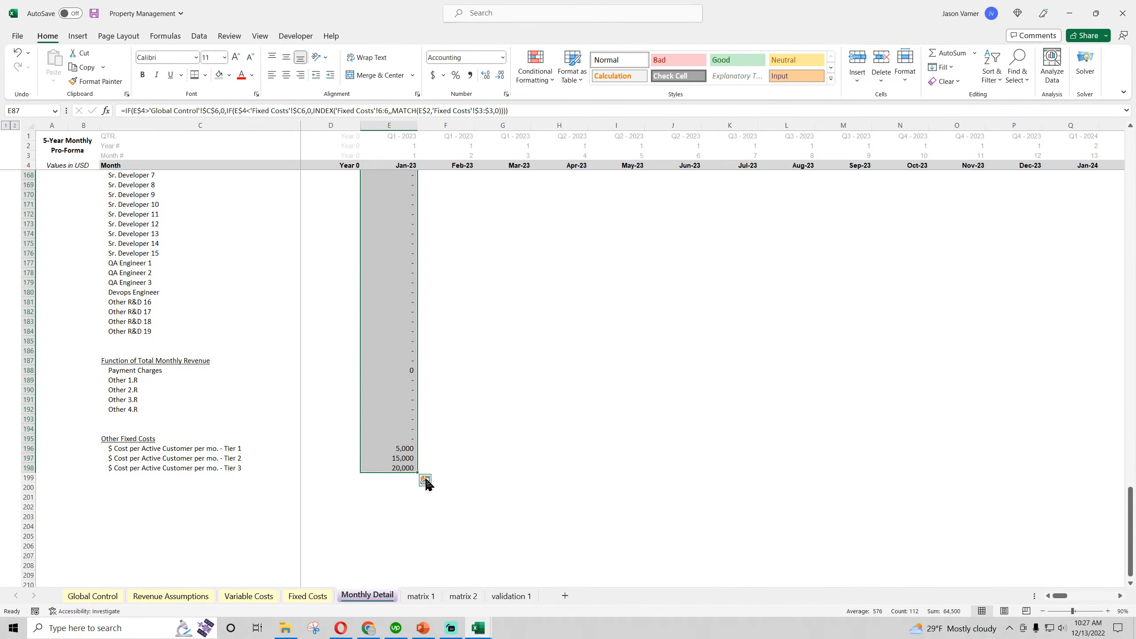
left_click_drag(418, 472, 928, 471)
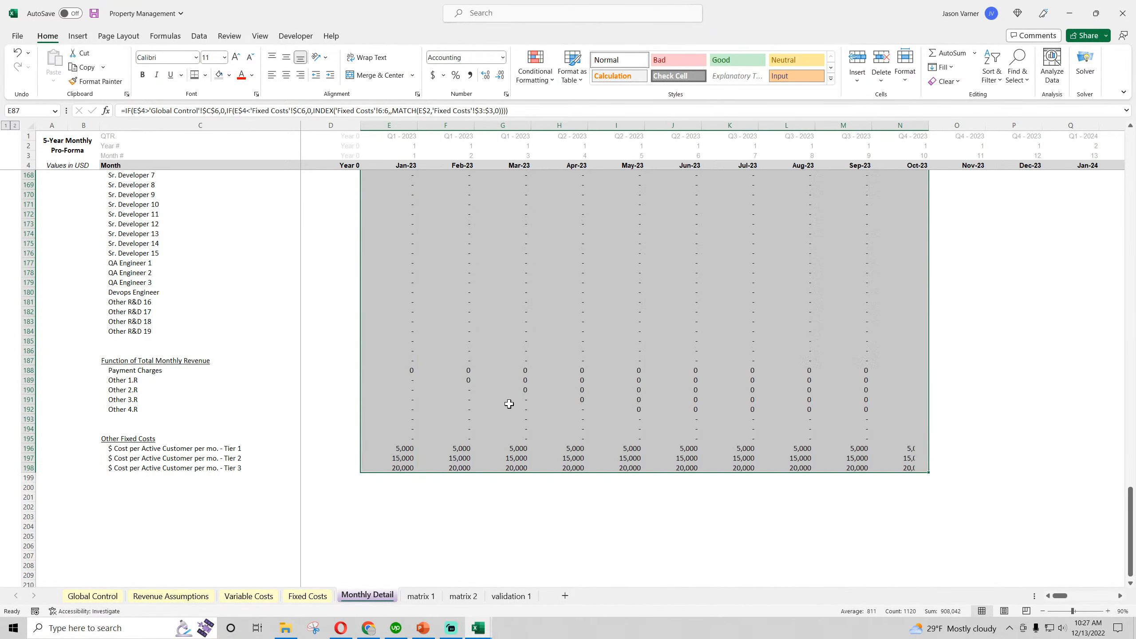
- Clear the contents of blank rows 193 and 194 and the filled formulas beside the Other Fixed Costs heading in E195:N195
left_click_drag(27, 420, 28, 428)
right_click(27, 427)
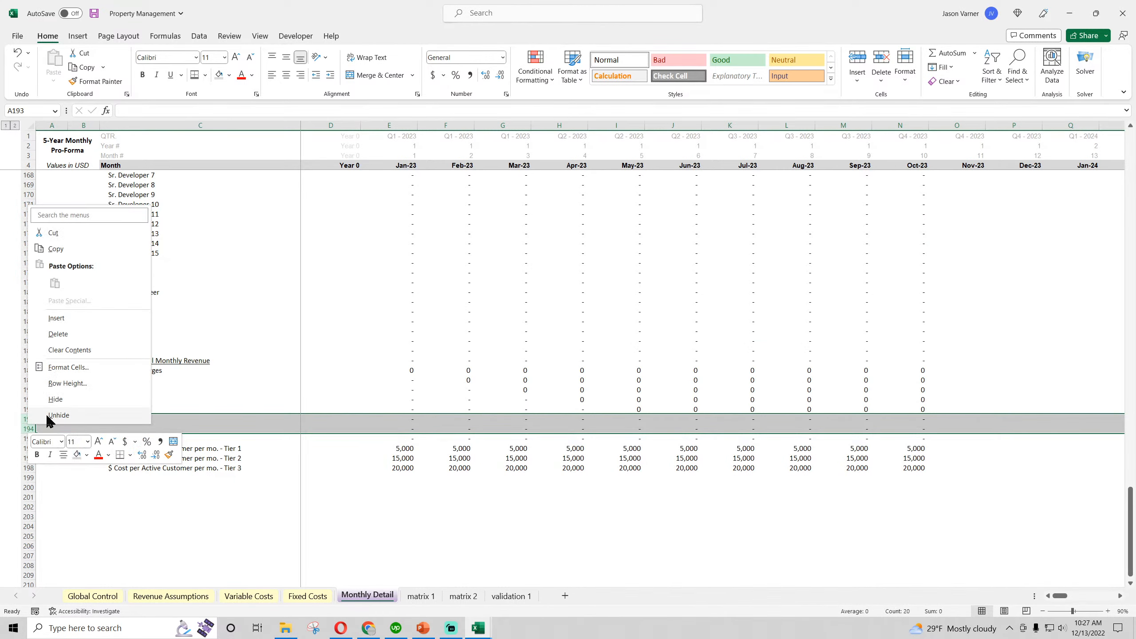
left_click(81, 351)
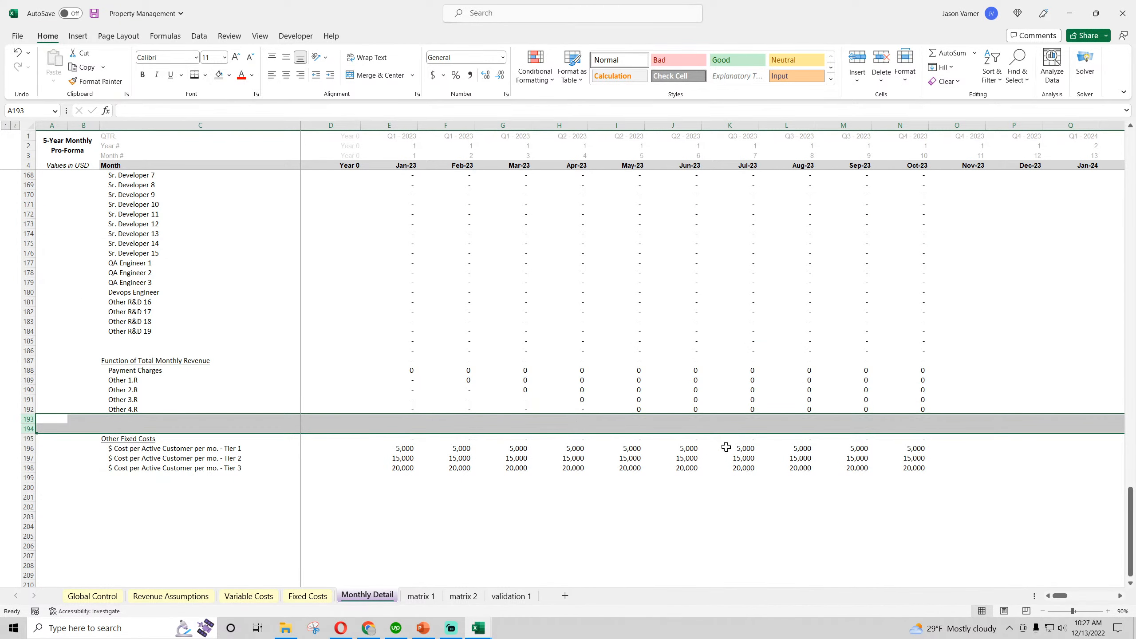
left_click(956, 443)
left_click_drag(985, 444, 364, 438)
- Clear the contents of rows 185 and 186 and the filled formulas beside the Function of Total Monthly Revenue heading in row 187
left_click(122, 344)
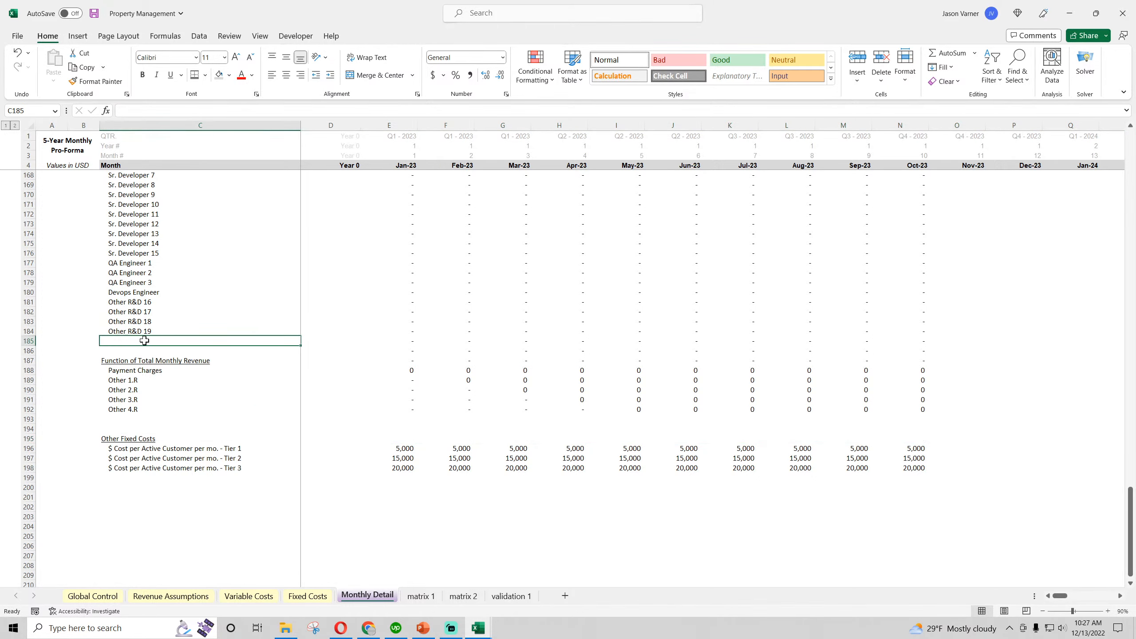
left_click(26, 343)
left_click_drag(25, 344, 26, 352)
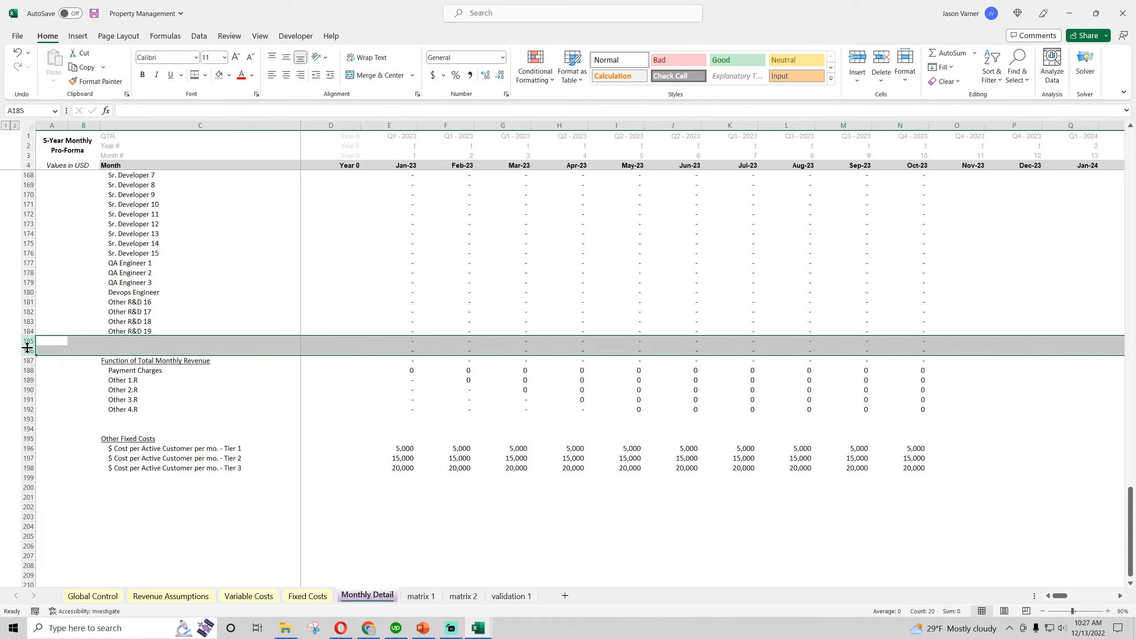
right_click(26, 352)
left_click(85, 498)
left_click(973, 363)
left_click_drag(986, 365, 375, 374)
- Multiply the Payment Charges formula in E188 by the consolidated total revenues, referenced as E$63
left_click(409, 370)
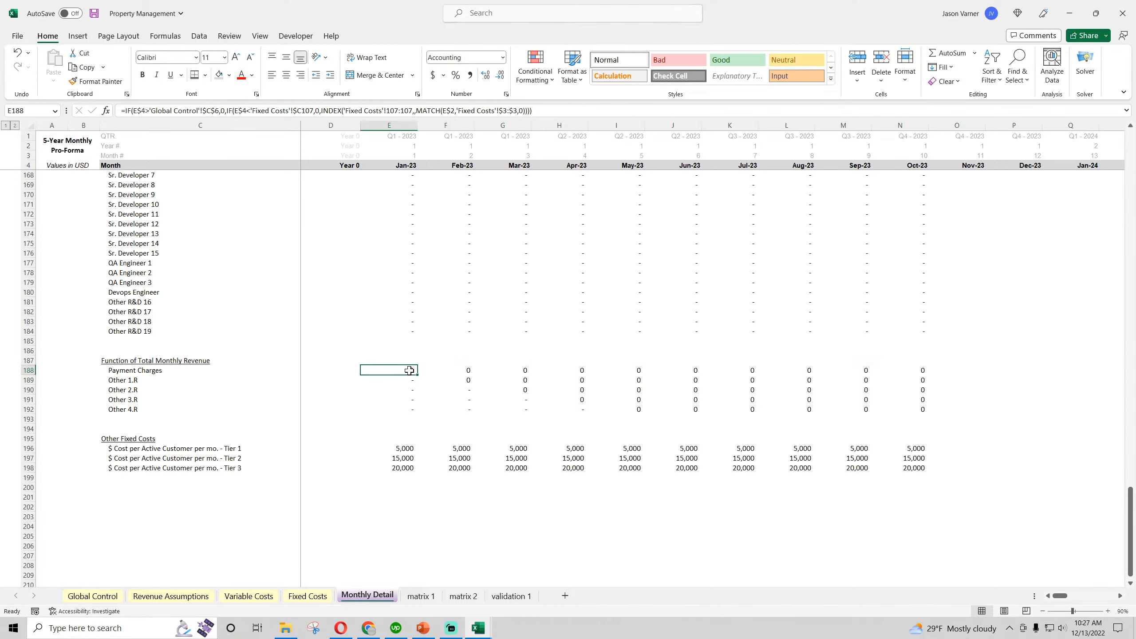
left_click(549, 110)
scroll(447, 423, "up", 20)
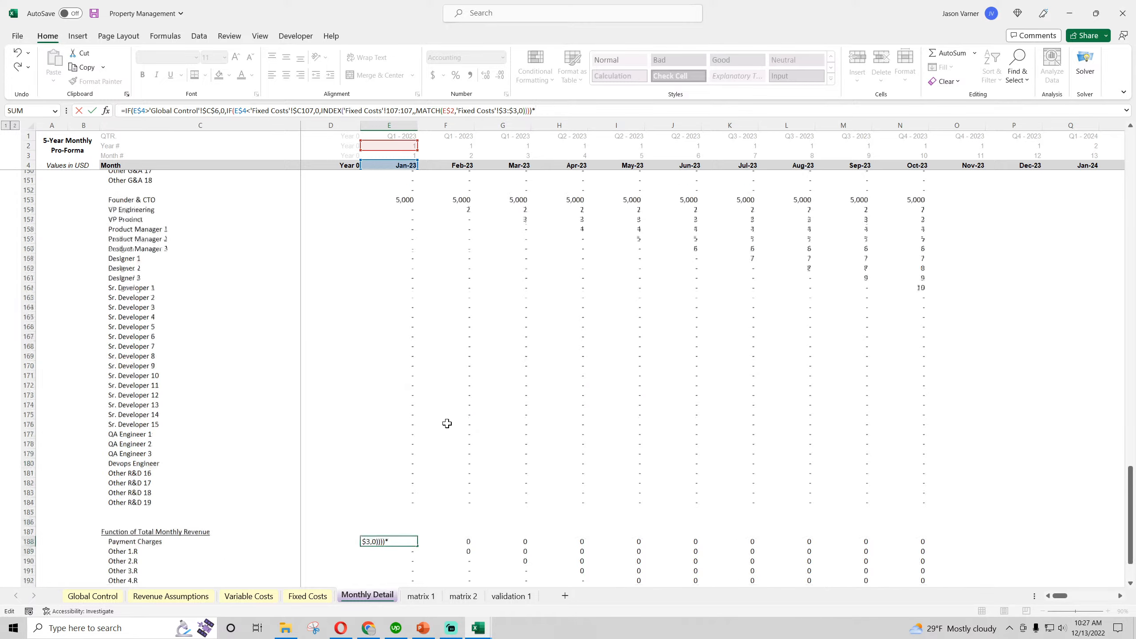
scroll(447, 424, "up", 7)
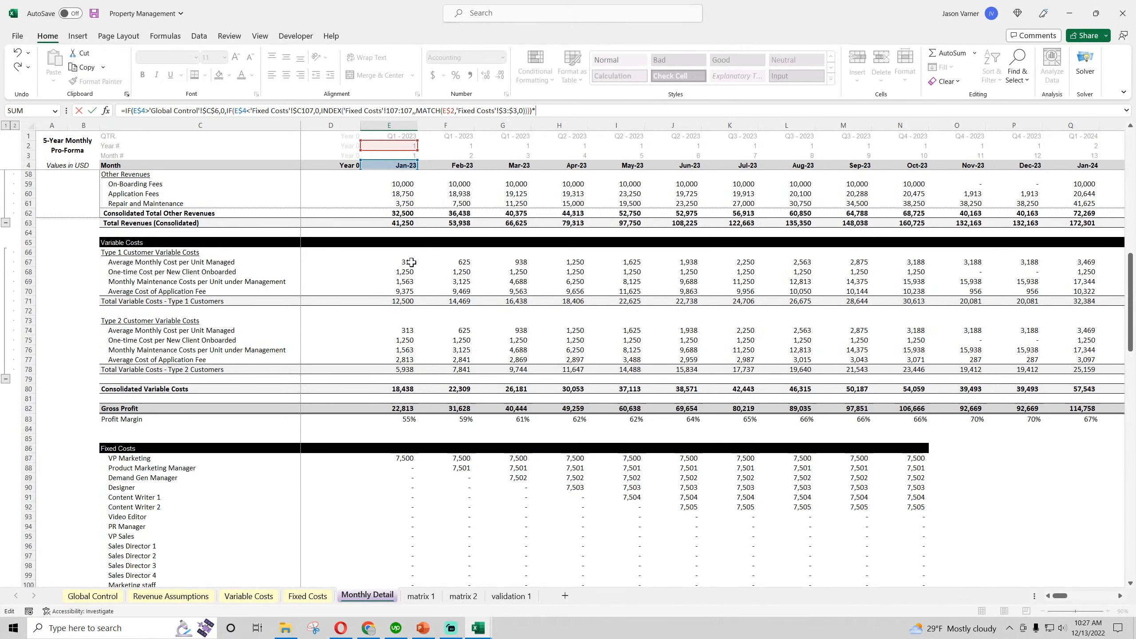
left_click(394, 223)
key("F4")
key("F4")
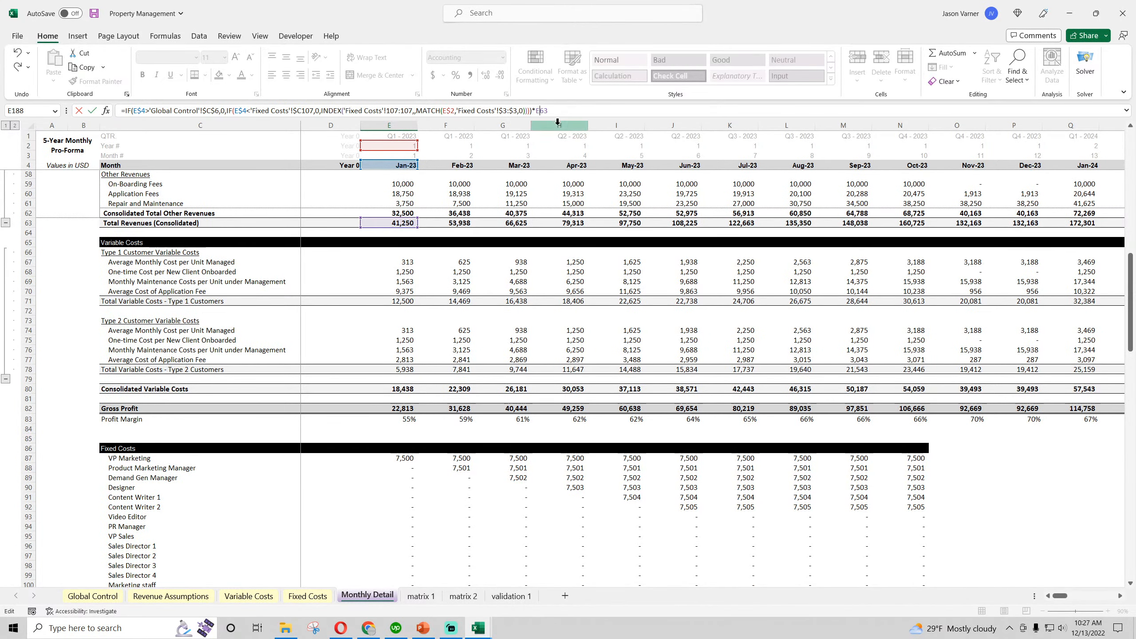
key("Return")
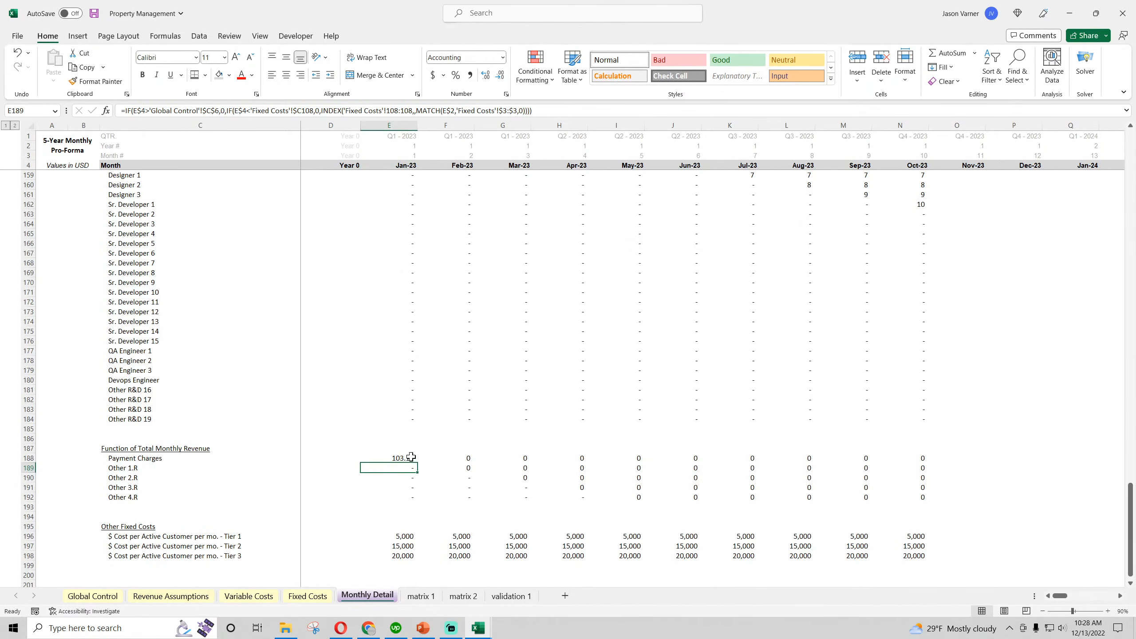
- Format E188 with a custom number format without decimals, then fill it across to column Q and down to Other 4.R in row 192
left_click(410, 460)
left_click(506, 94)
left_click(345, 235)
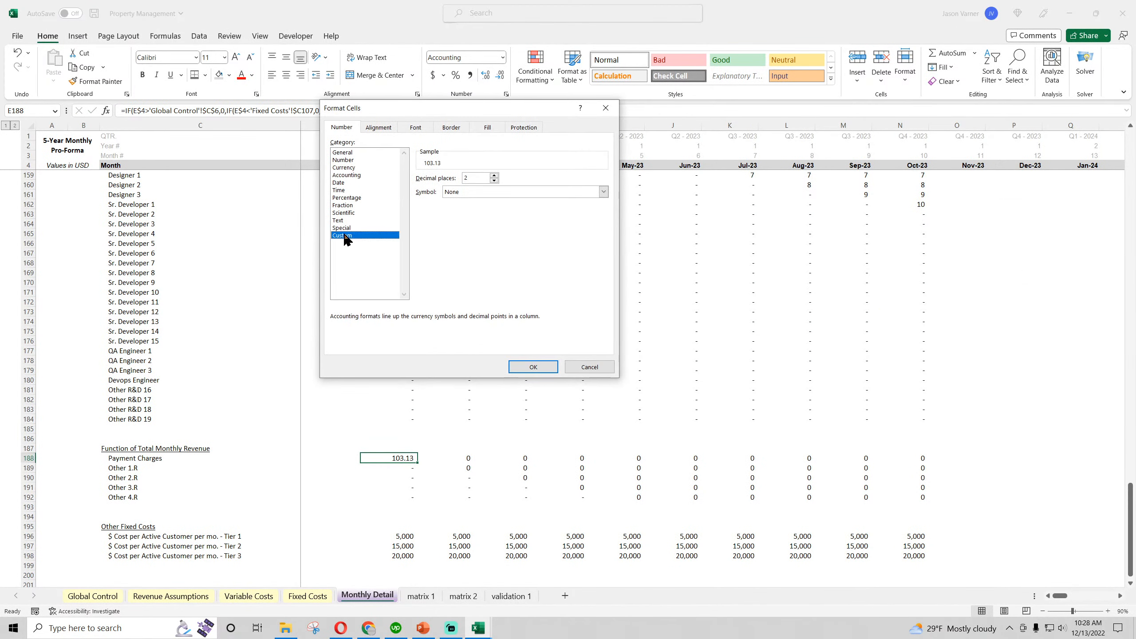
left_click(563, 227)
left_click(533, 366)
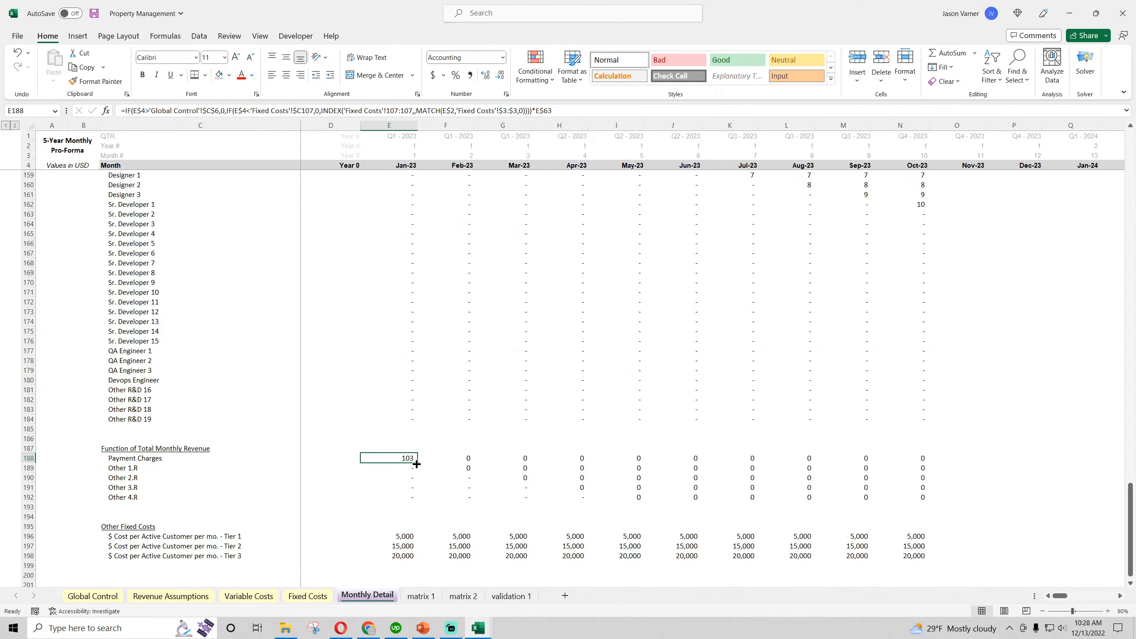
left_click_drag(416, 463, 1105, 503)
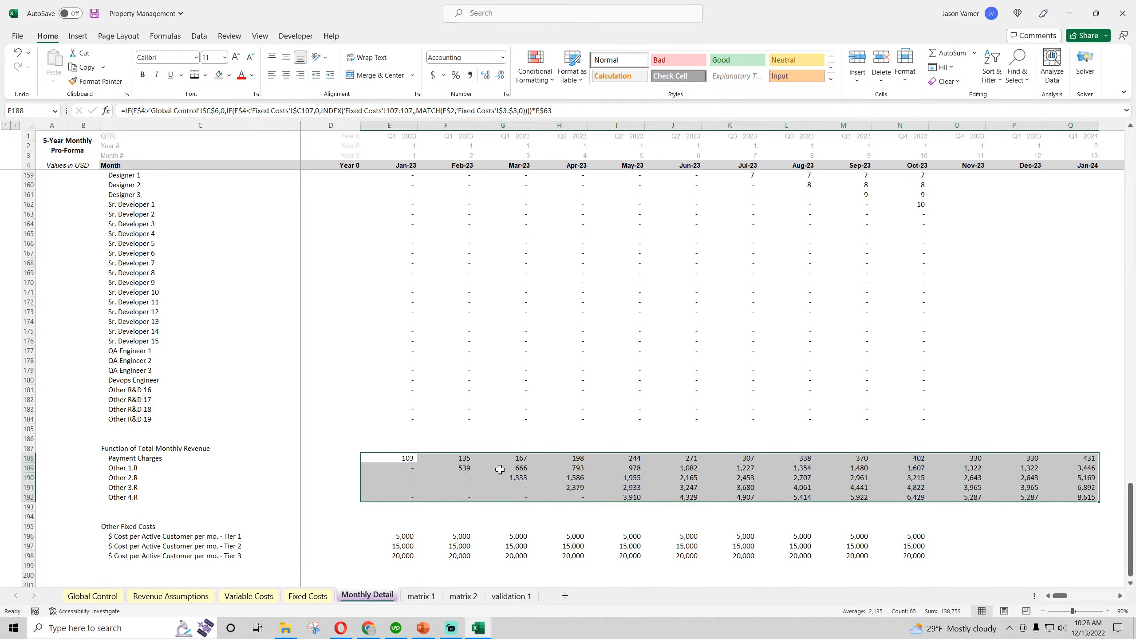
- Examine the per-tier customer cost formulas in E196:E198 of Monthly Detail against the Cost of Goods Sold per Tier inputs on Fixed Costs
scroll(481, 470, "down", 4)
left_click(404, 429)
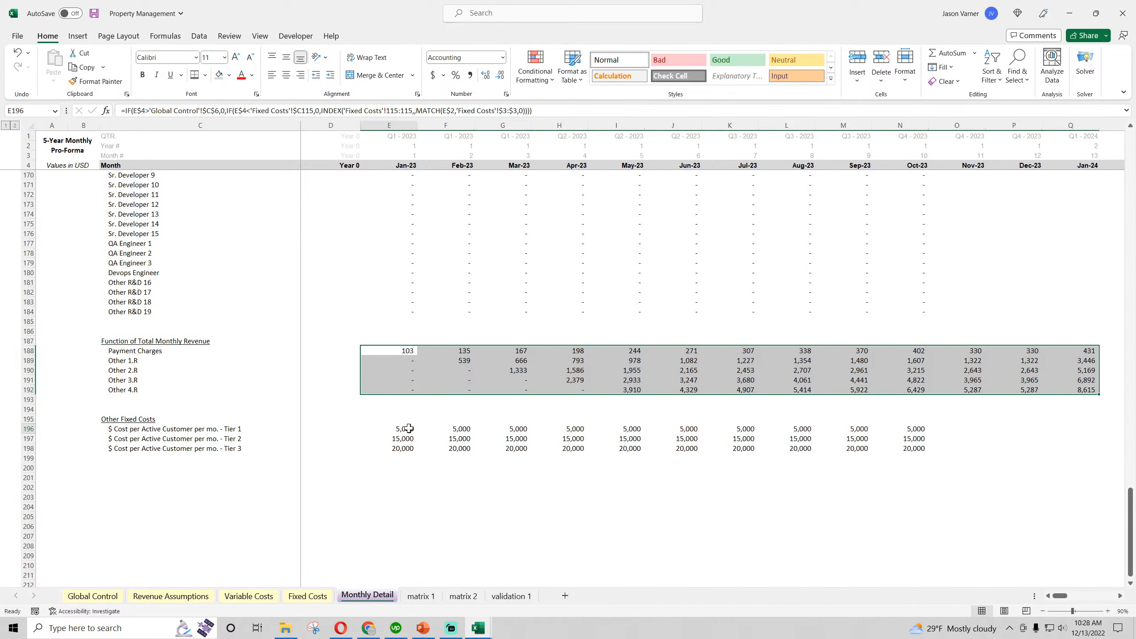
left_click(406, 438)
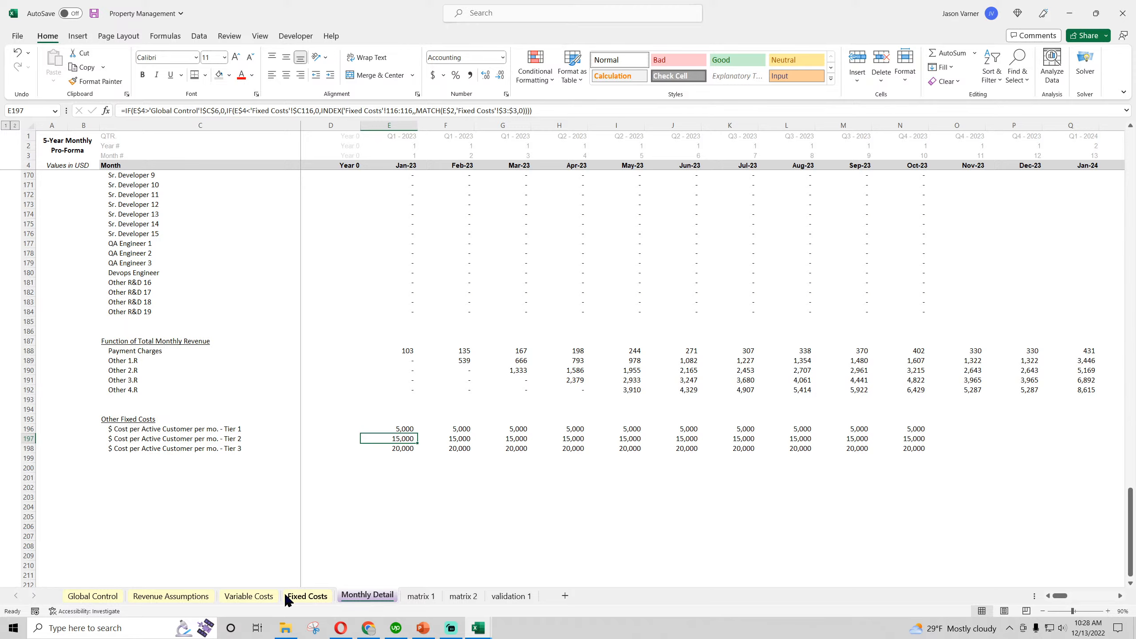
left_click(307, 595)
scroll(263, 525, "down", 15)
scroll(263, 525, "down", 7)
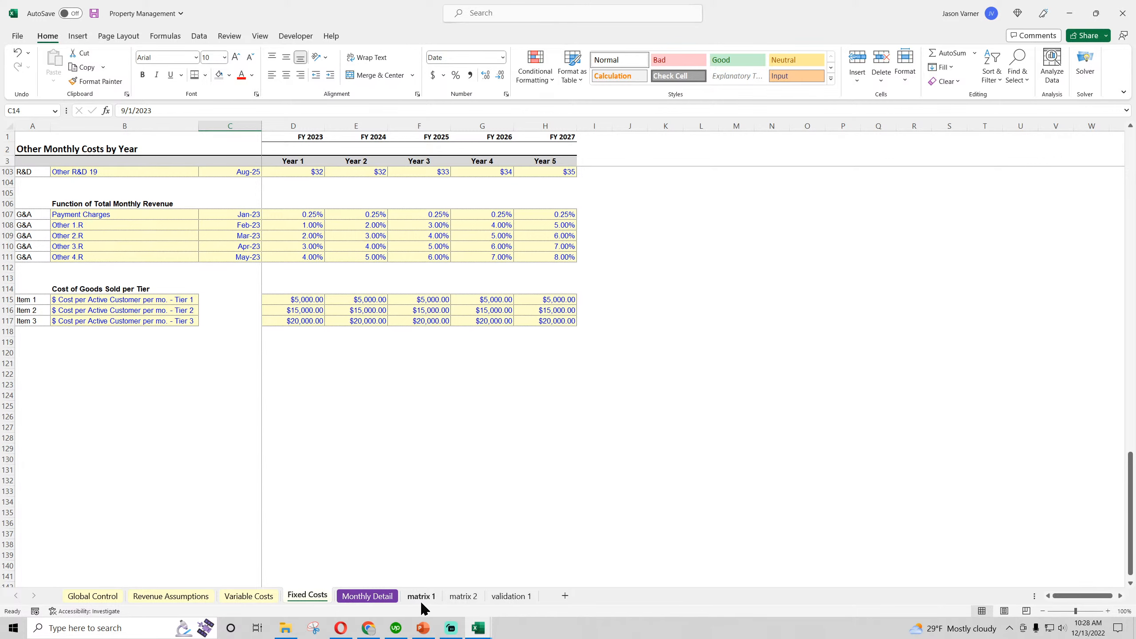
left_click(367, 596)
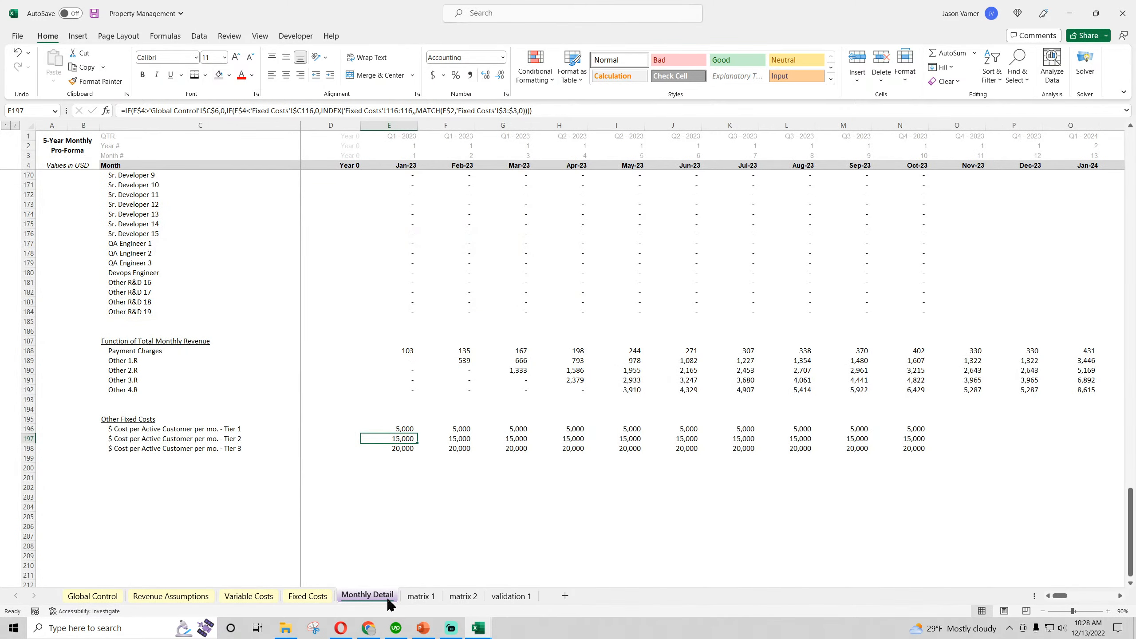
left_click(407, 428)
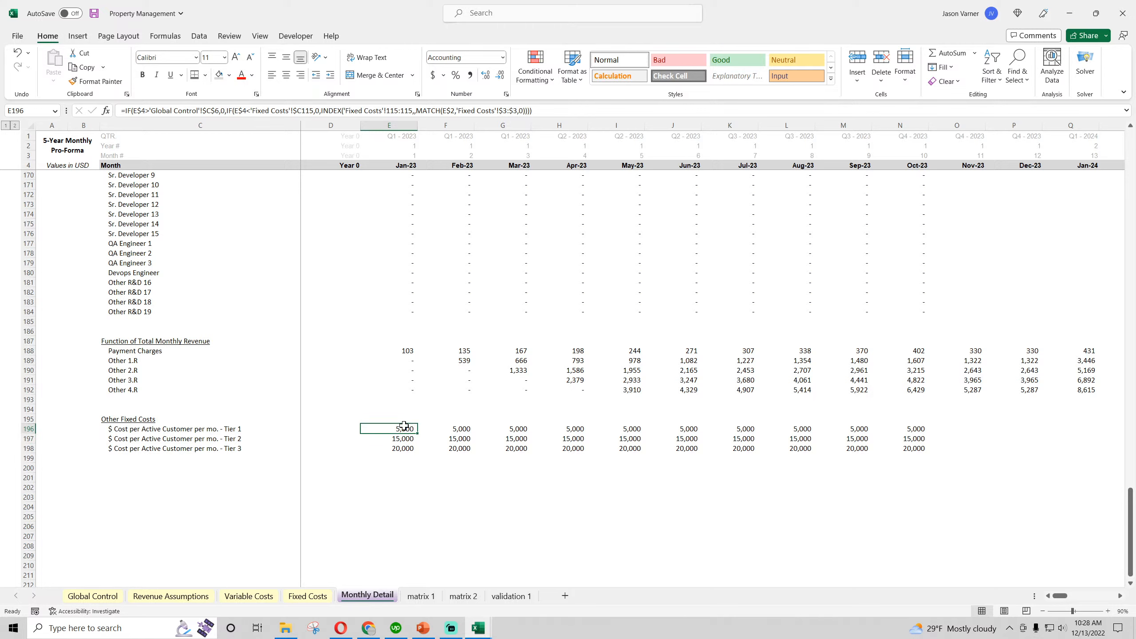
key("Down")
key("Down")
key("Up")
key("Up")
key("Down")
key("Down")
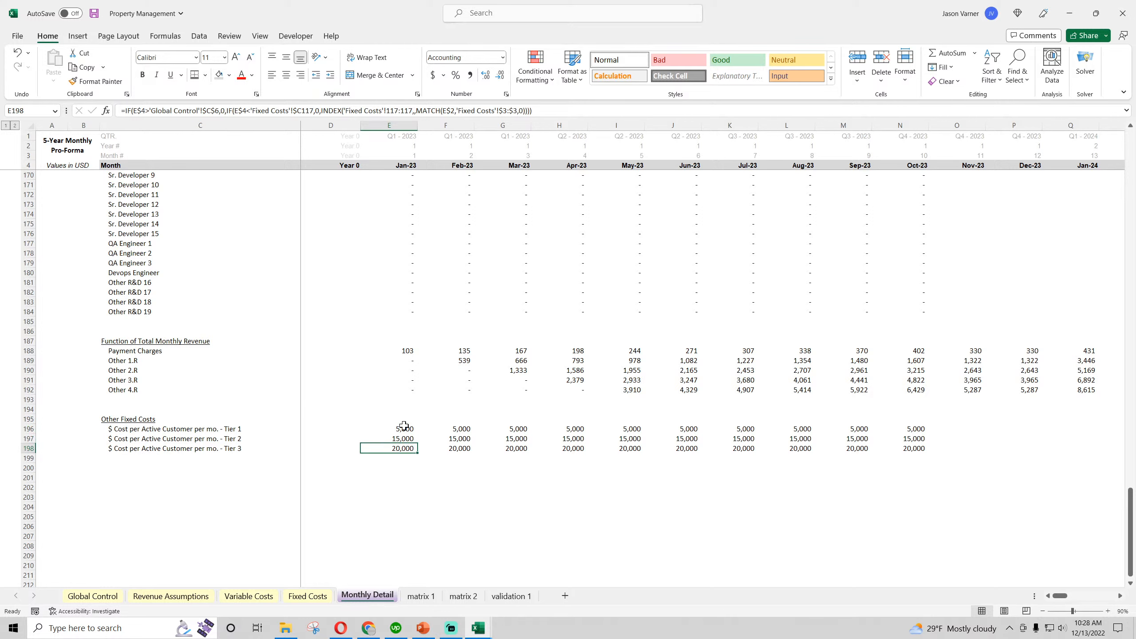
- On Fixed Costs, copy the start dates Jan-23 to Mar-23 from C107:C109 into C115:C117 beside the three tier cost items
left_click(304, 596)
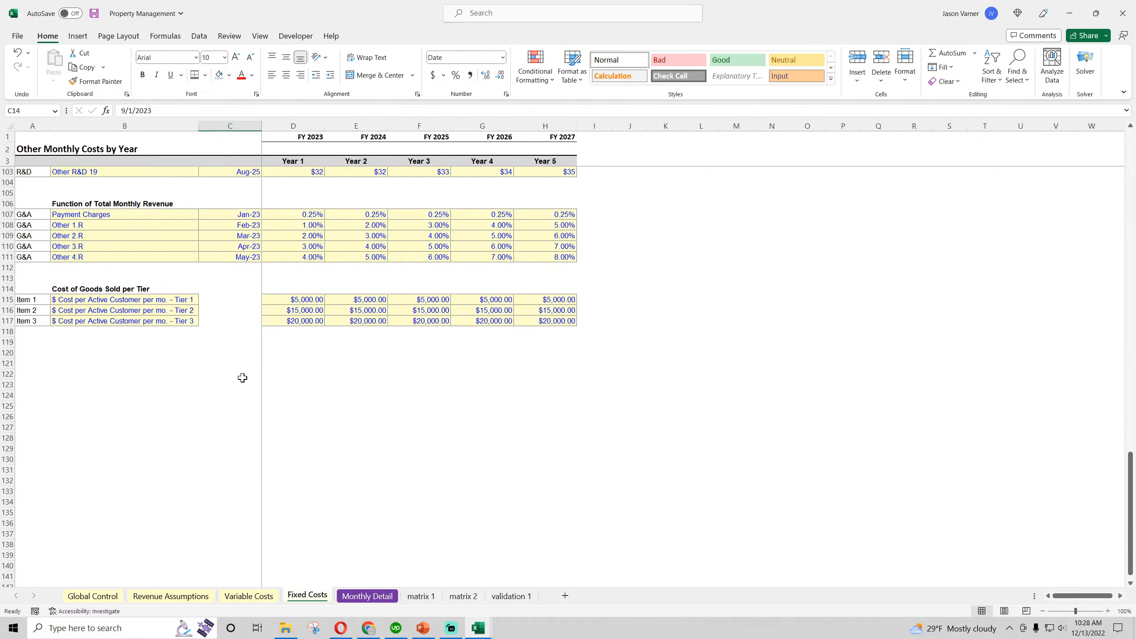
scroll(247, 406, "up", 4)
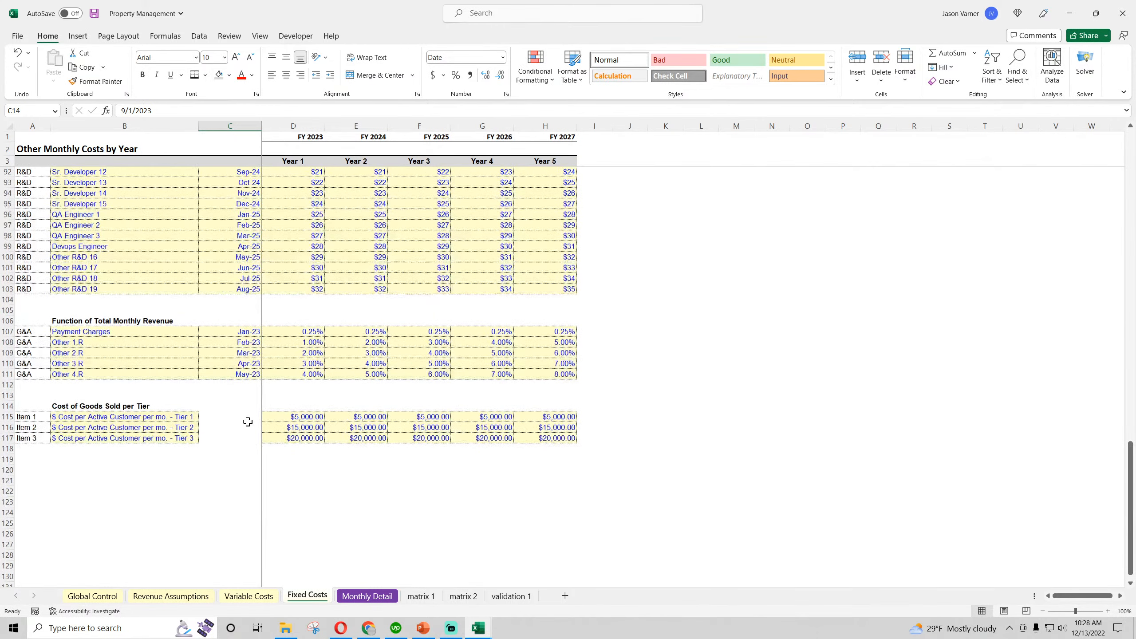
left_click(297, 416)
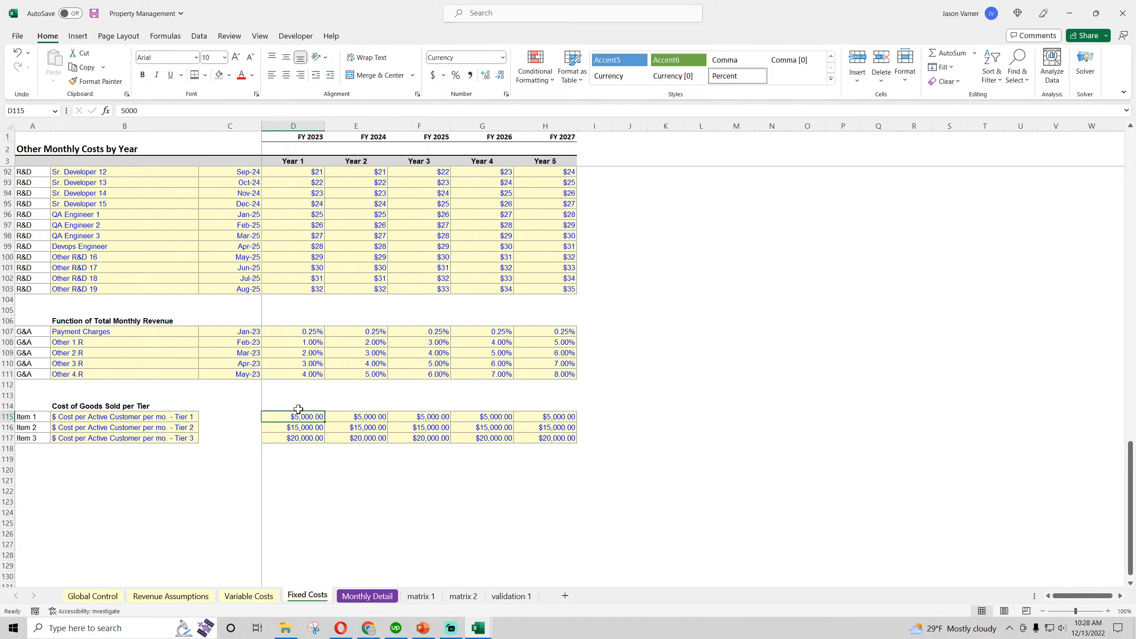
left_click_drag(252, 342, 254, 353)
left_click(254, 332)
right_click(253, 353)
left_click(309, 48)
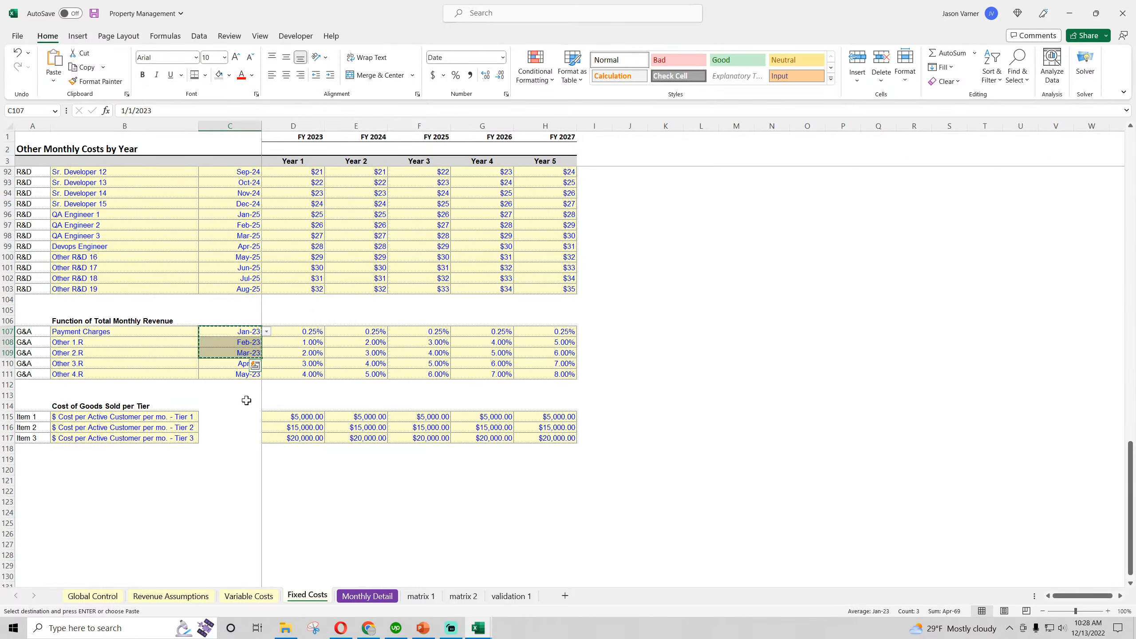
right_click(247, 416)
left_click(274, 152)
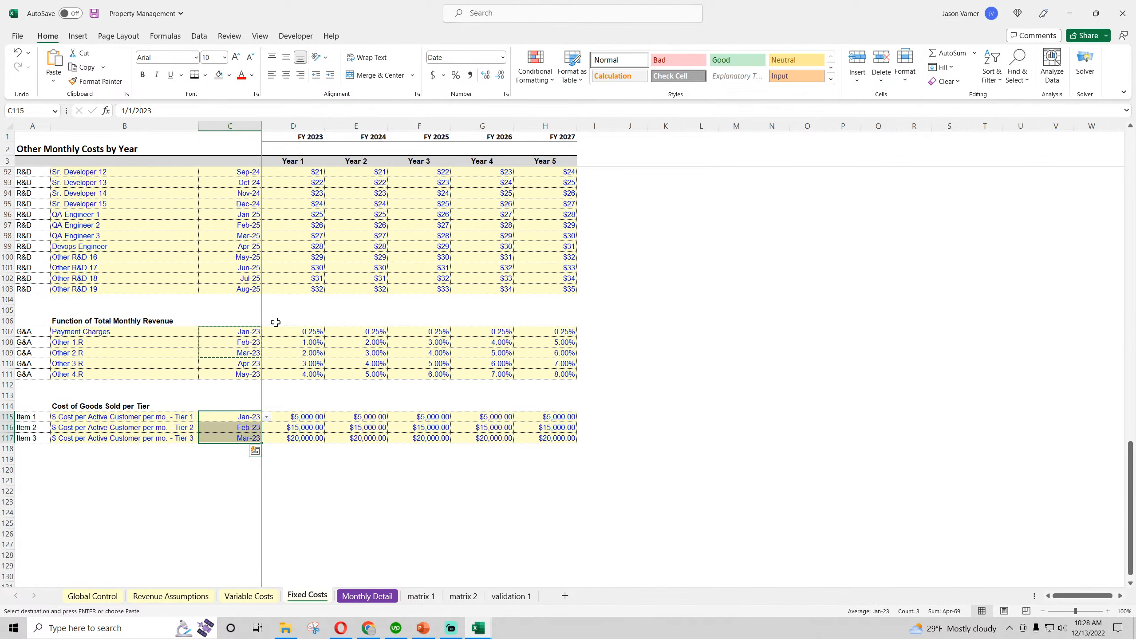
- Check the tier cost rows on Monthly Detail, then close the Enterprise SaaS workbook and save the Property Management workbook
left_click(385, 597)
left_click(399, 430)
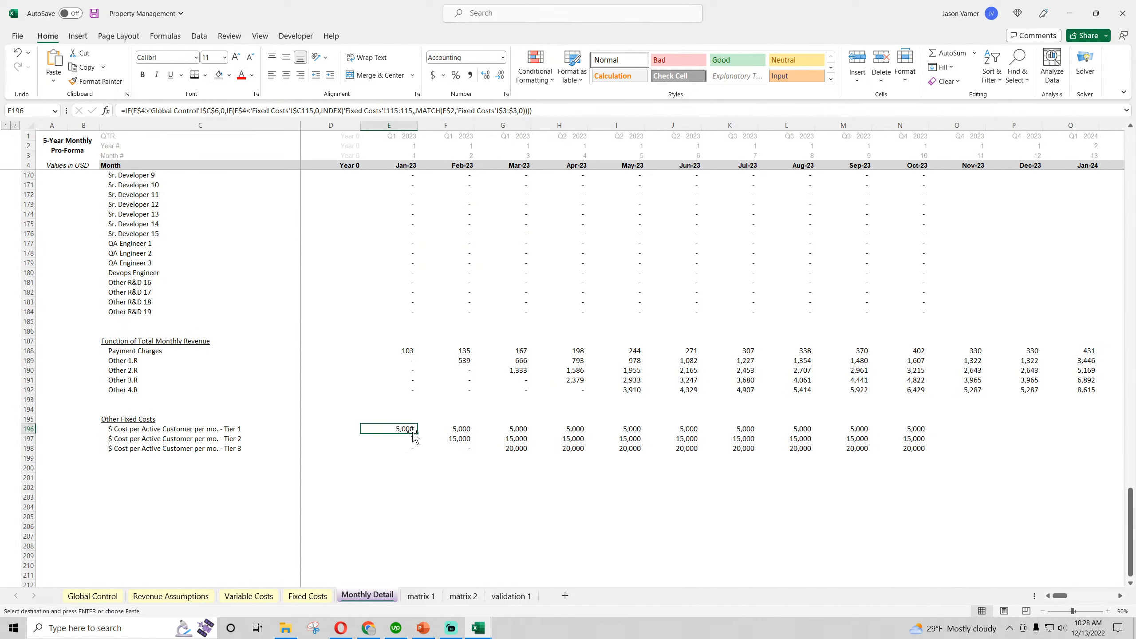
left_click(423, 448)
left_click(479, 629)
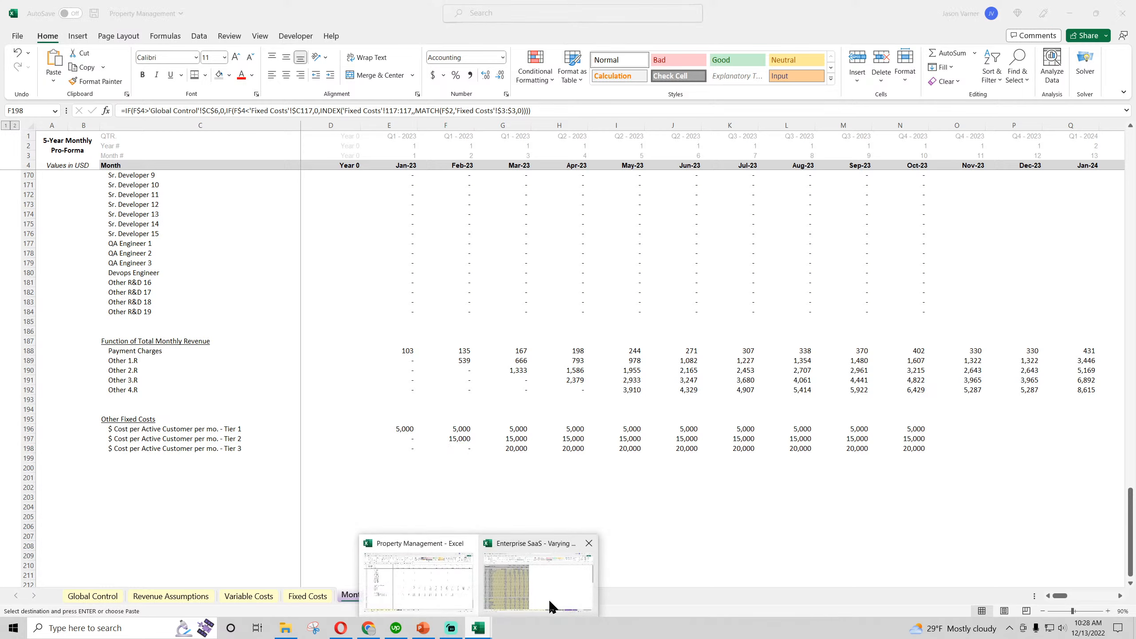
left_click(589, 544)
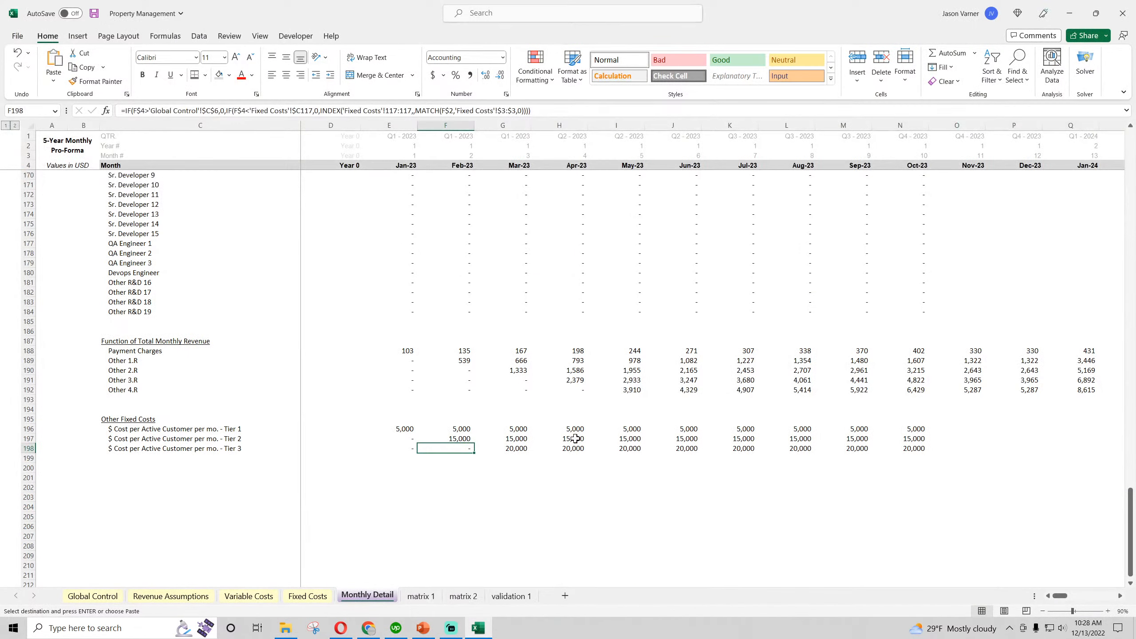
left_click(94, 13)
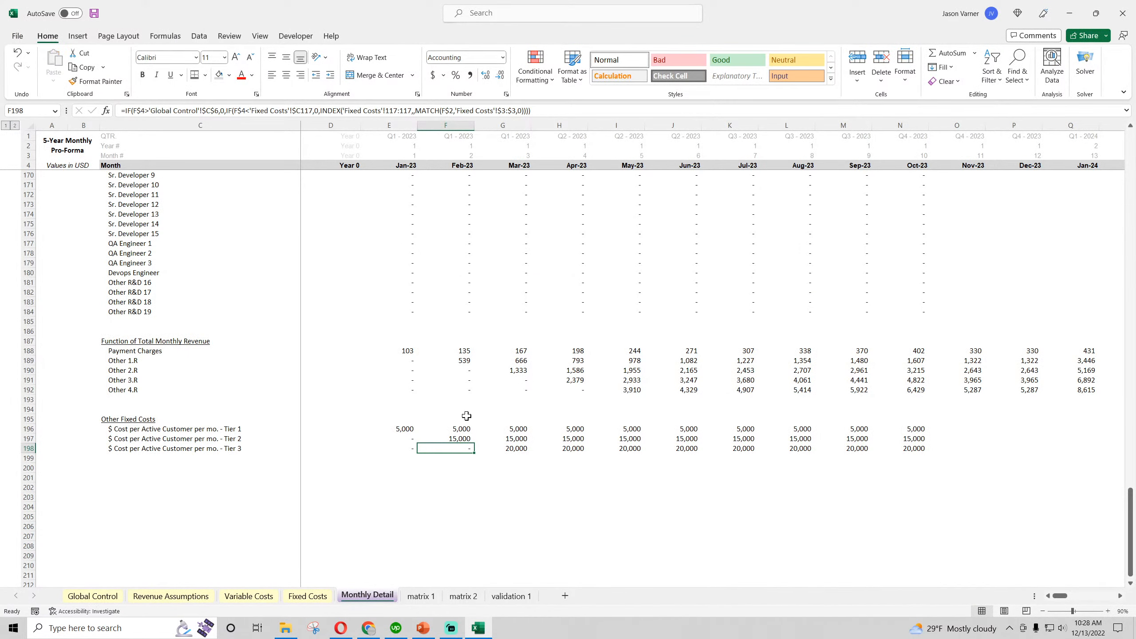
- Search the formulas of the entire workbook for ".xls" to find links to external files
left_click(1022, 74)
left_click(1029, 113)
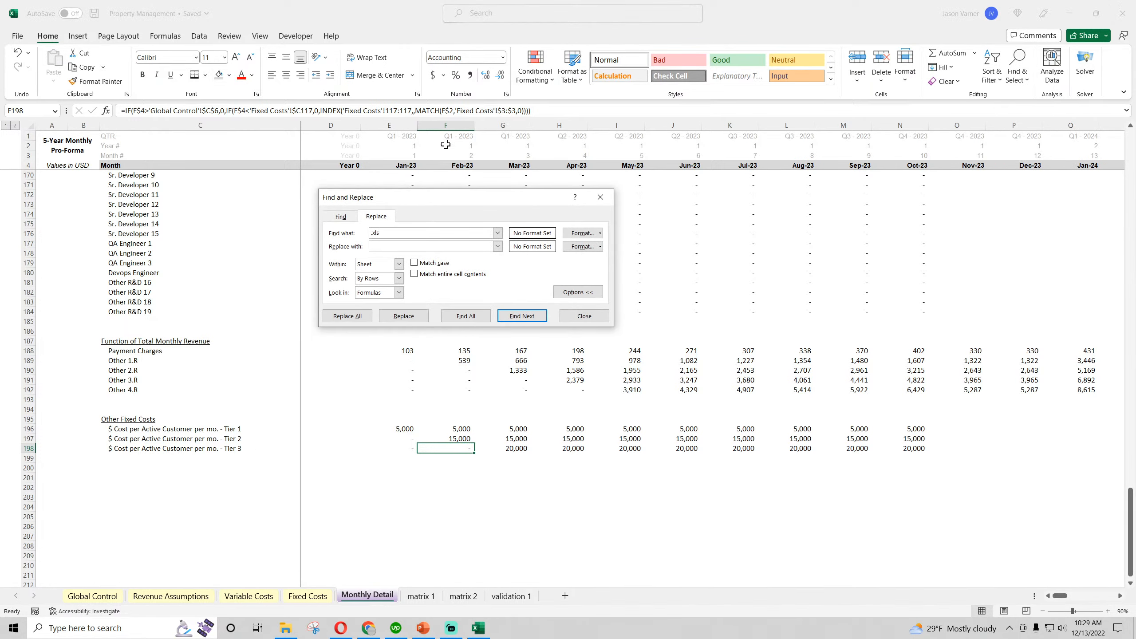
left_click(376, 282)
left_click(516, 319)
left_click(574, 340)
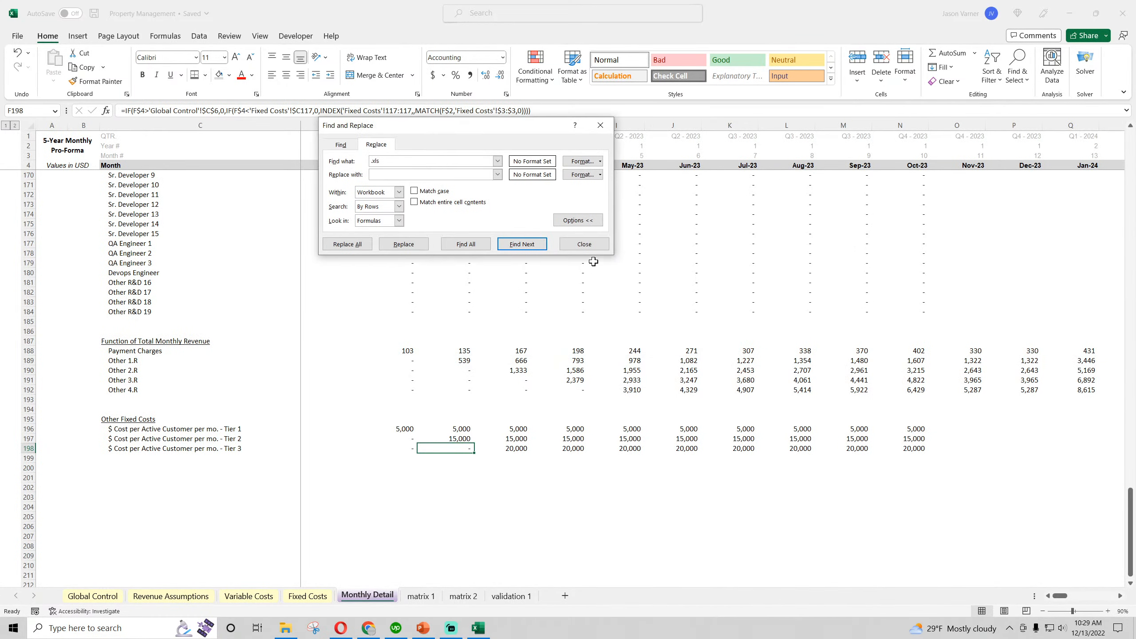
left_click(583, 244)
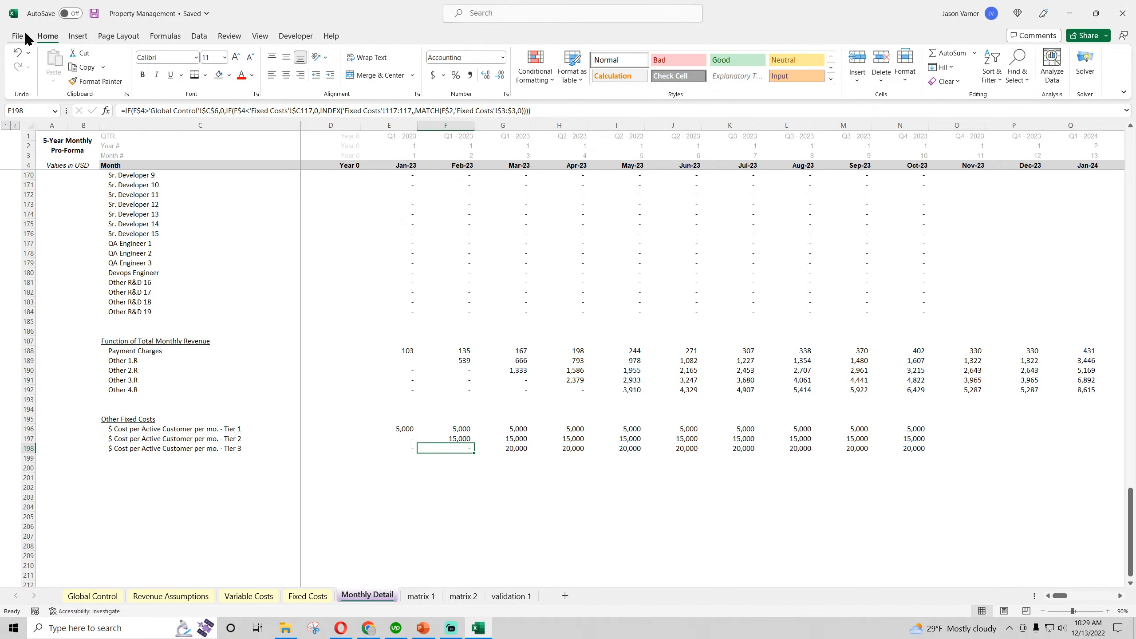
- Check the Tier 1 and Tier 2 cost formulas in E196 and F197 and save the workbook
left_click(95, 14)
left_click(400, 431)
left_click(450, 439)
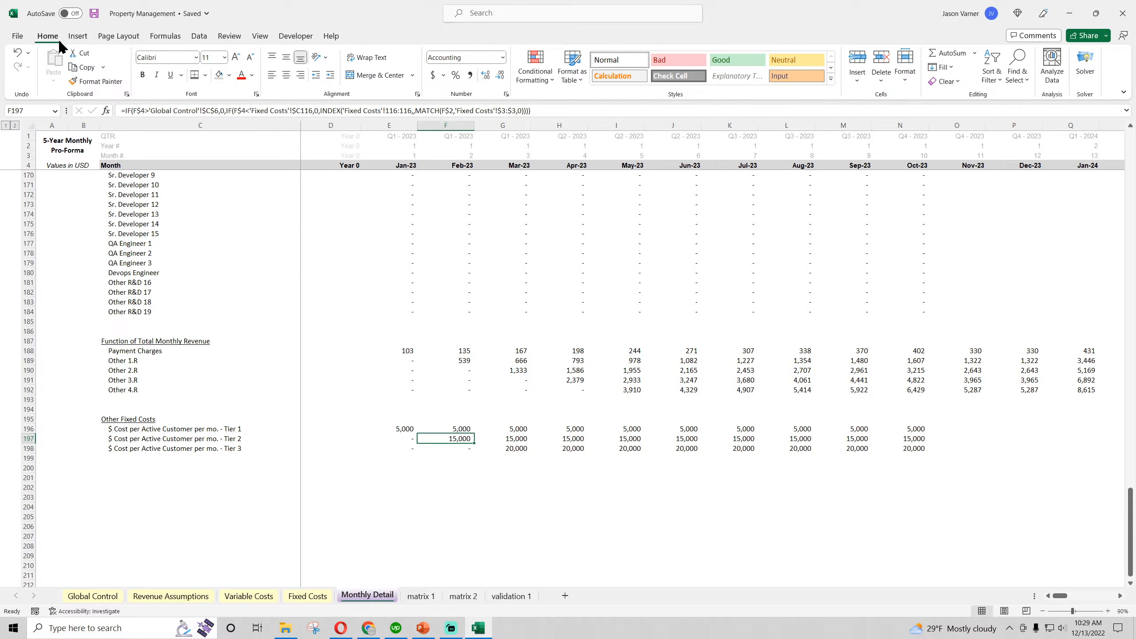
left_click(94, 13)
- Insert a row above VP Marketing in the Fixed Costs section and clear the black header formatting it inherited
scroll(257, 403, "up", 18)
scroll(422, 389, "up", 15)
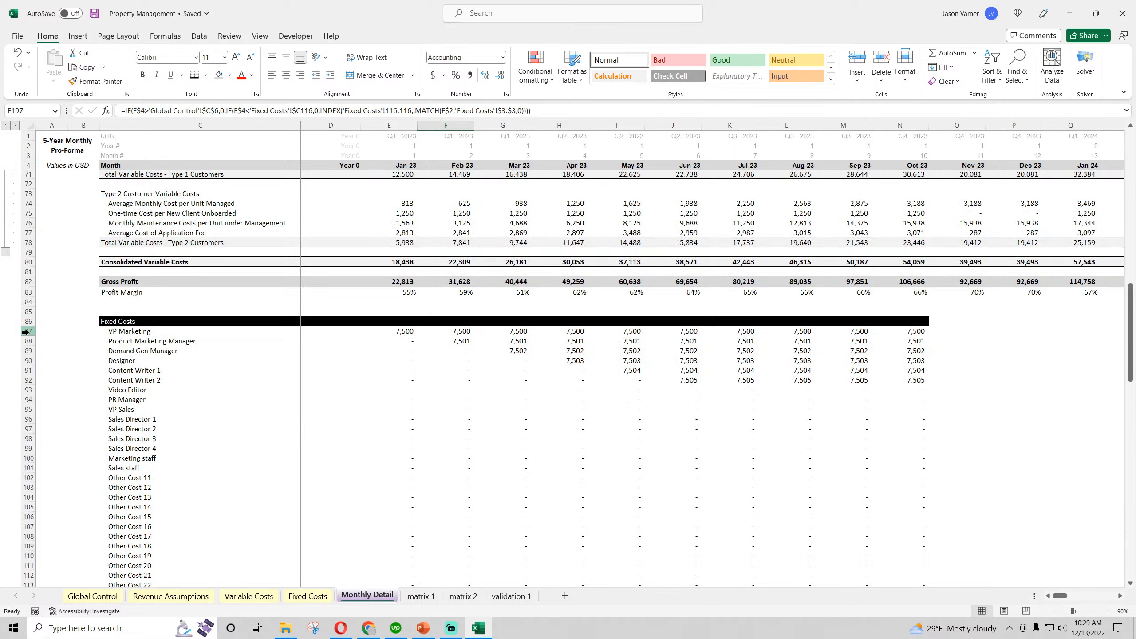
right_click(31, 331)
left_click(69, 446)
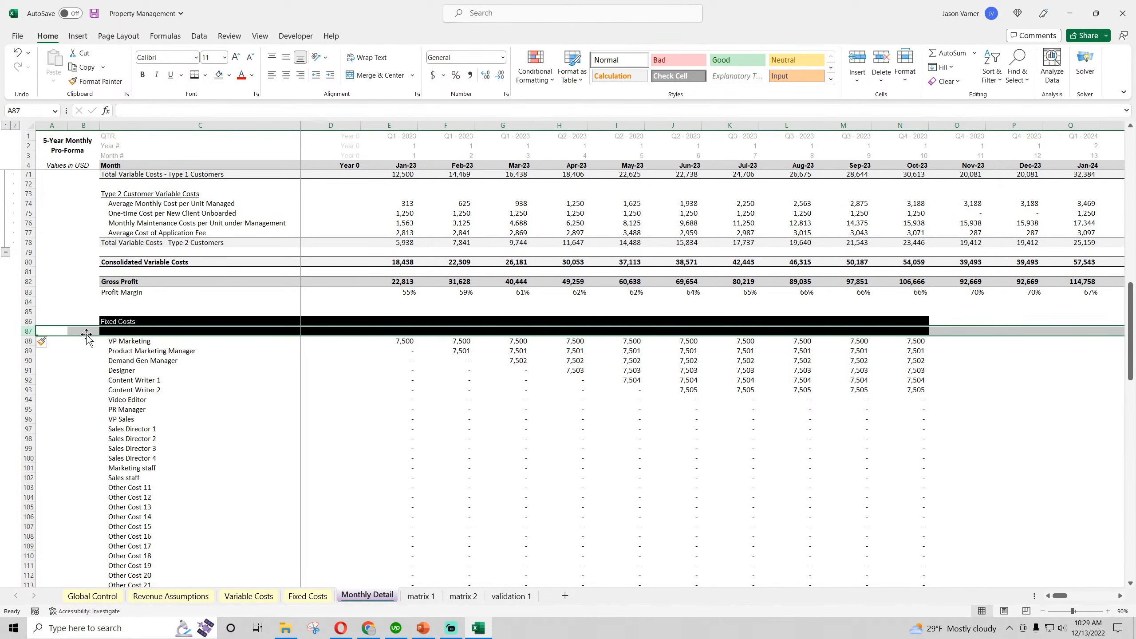
left_click(945, 81)
left_click(944, 96)
- Enter the heading "Sales and Marketing" in C87 and underline it
left_click(126, 330)
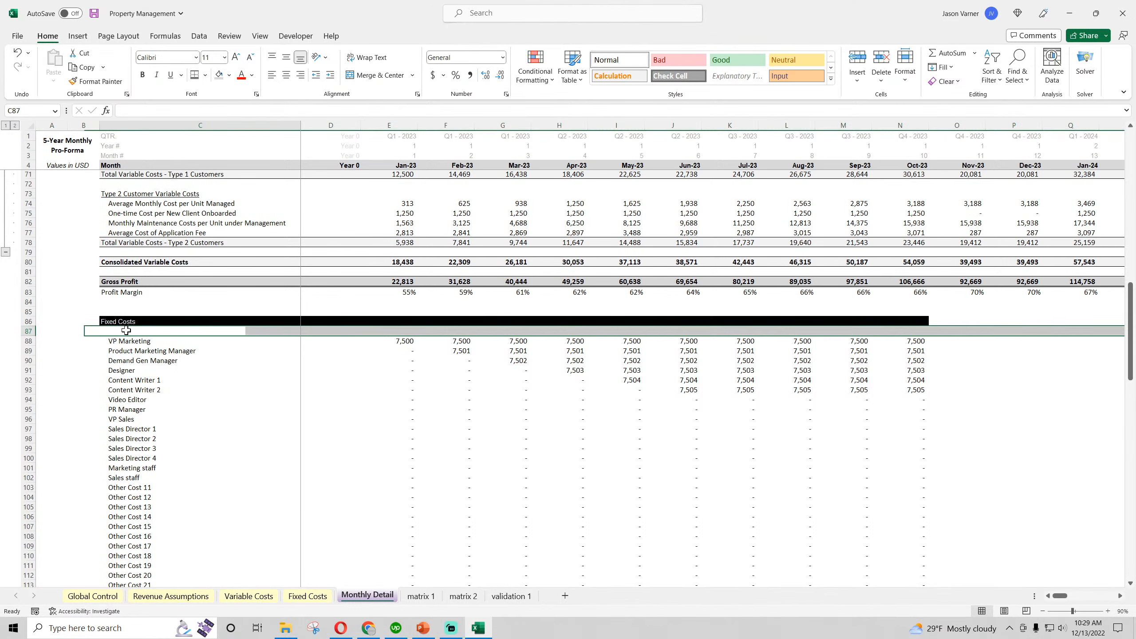
type("Sales and")
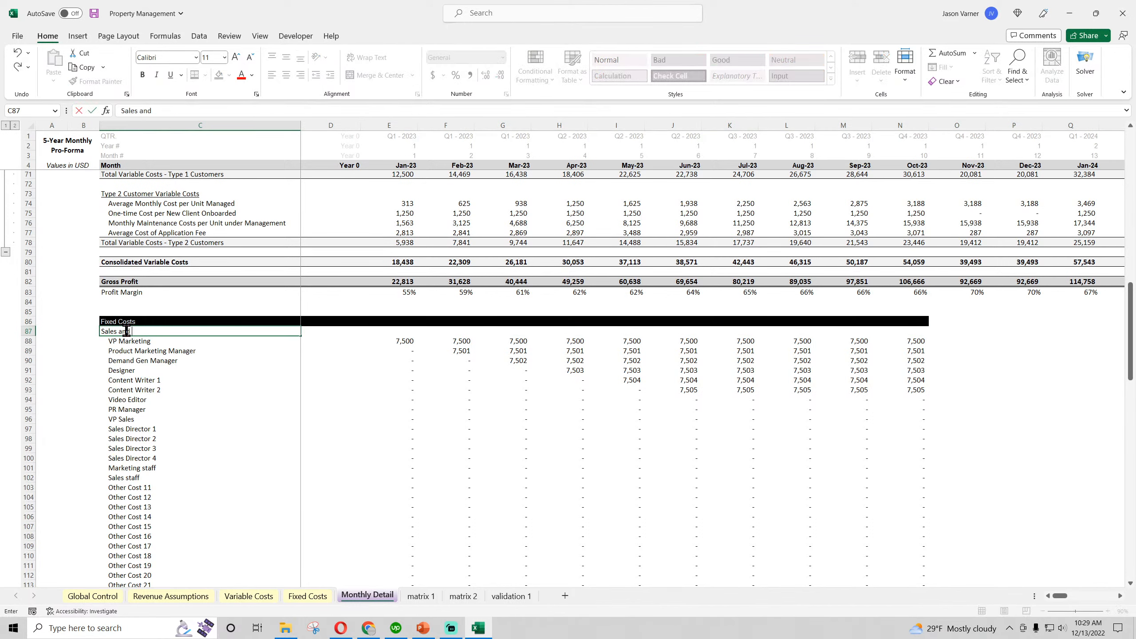
type(" Marketing")
key("ctrl+Return")
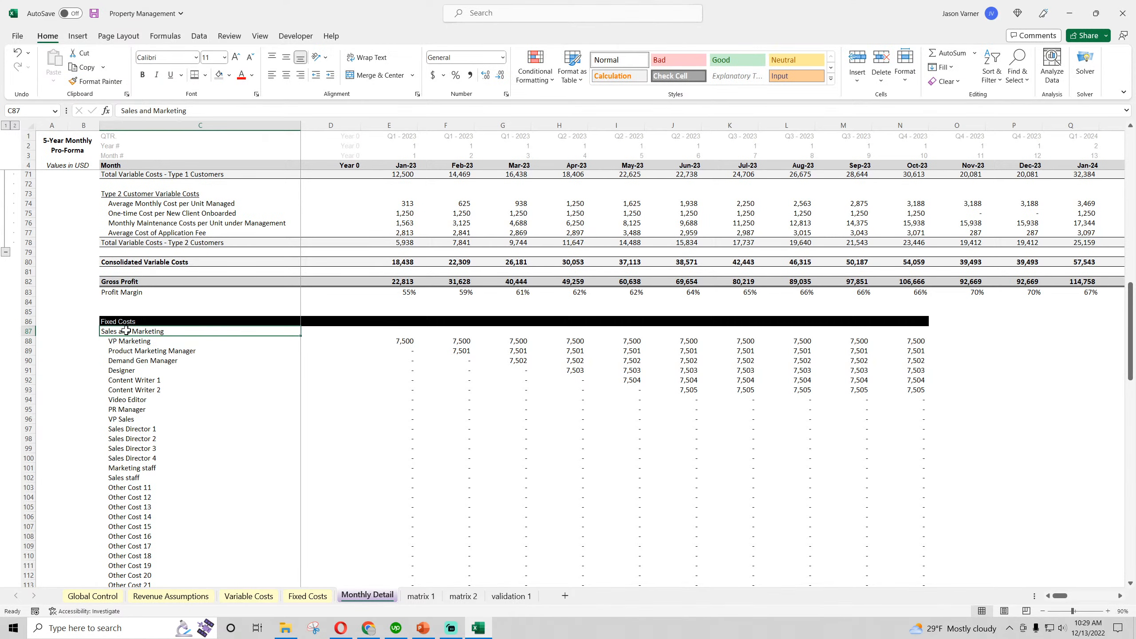
left_click(171, 75)
- Copy the Sales and Marketing heading to C120 above Founder & CEO and retitle it "General and Administrative"
key("ctrl+c")
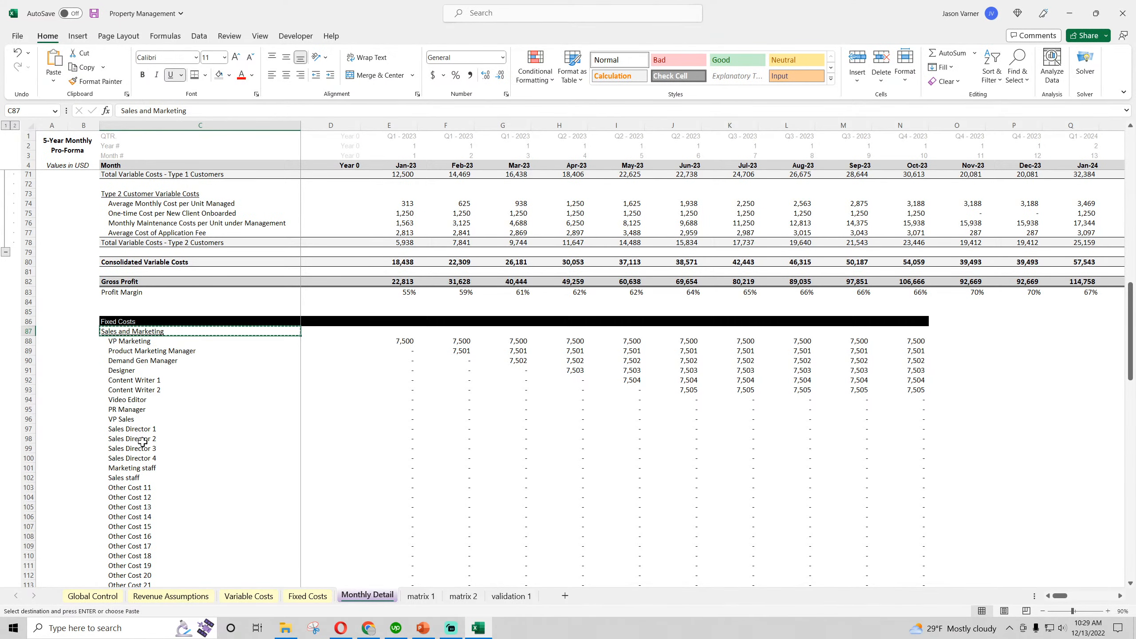
scroll(127, 333, "down", 11)
key("ctrl+u")
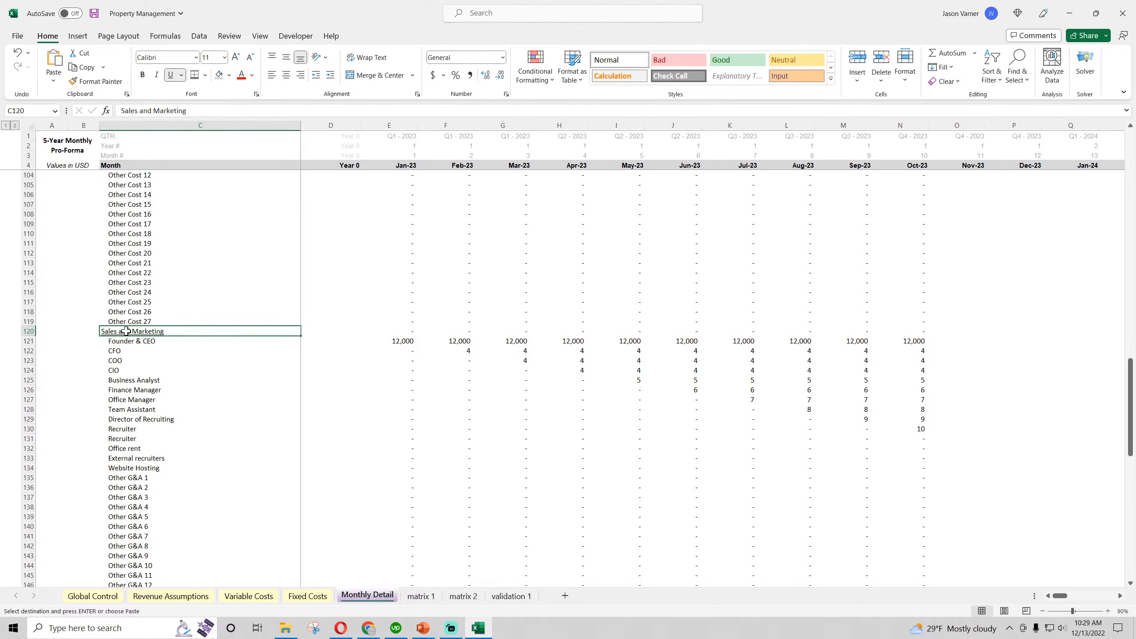
type("Gener")
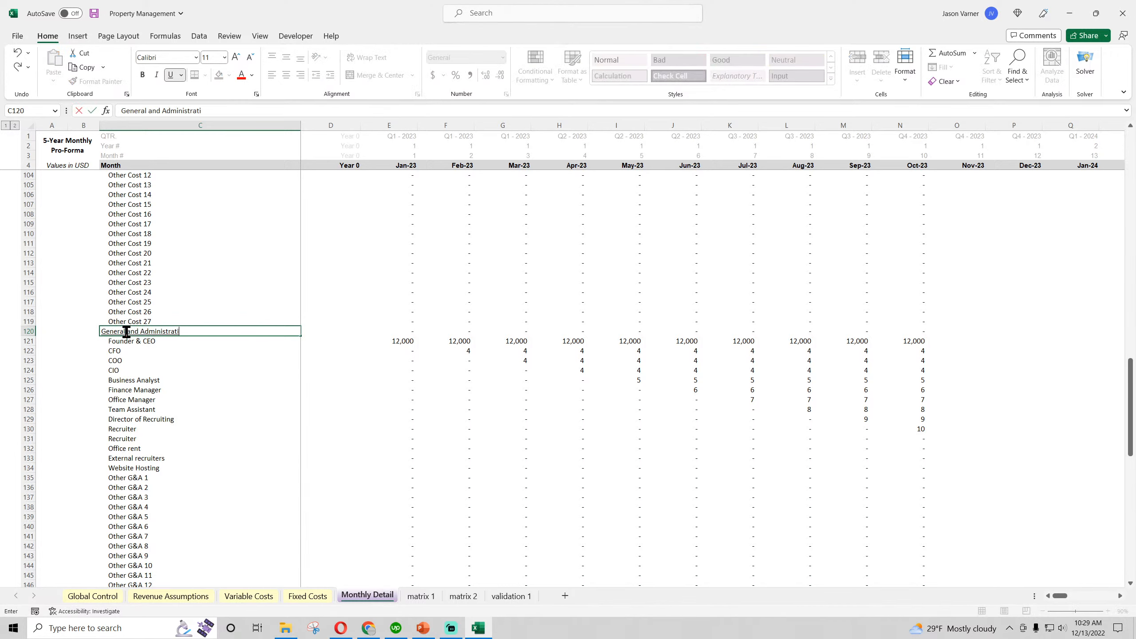
key("Return")
- Copy the General and Administrative heading to C153 above Founder & CTO and retitle it "Research and Development"
scroll(218, 406, "down", 7)
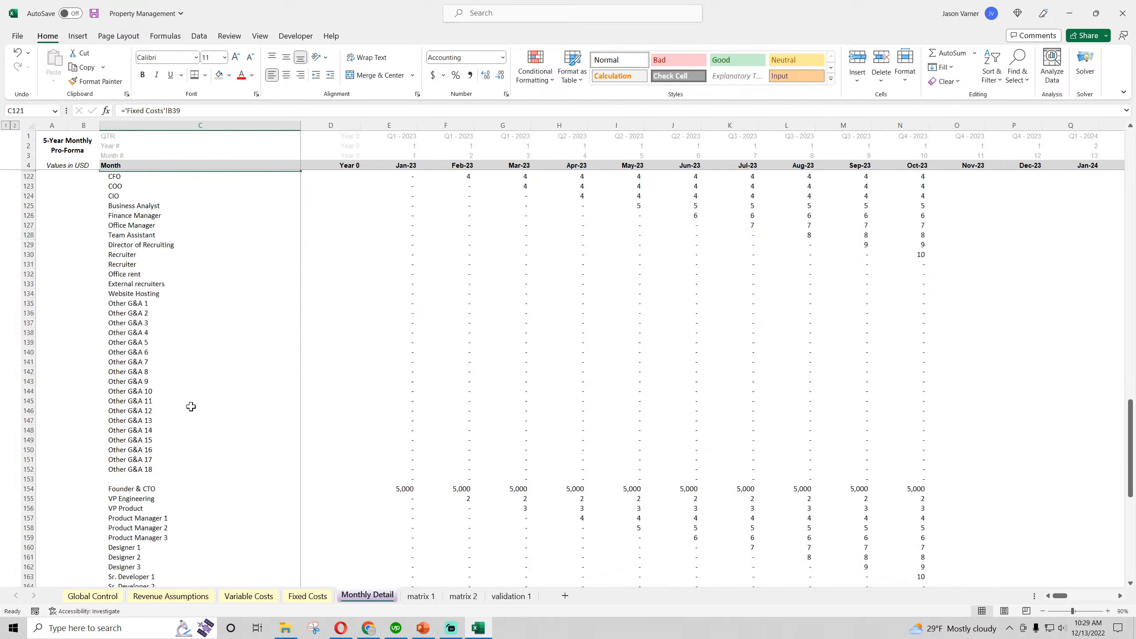
scroll(149, 211, "up", 4)
left_click(148, 222)
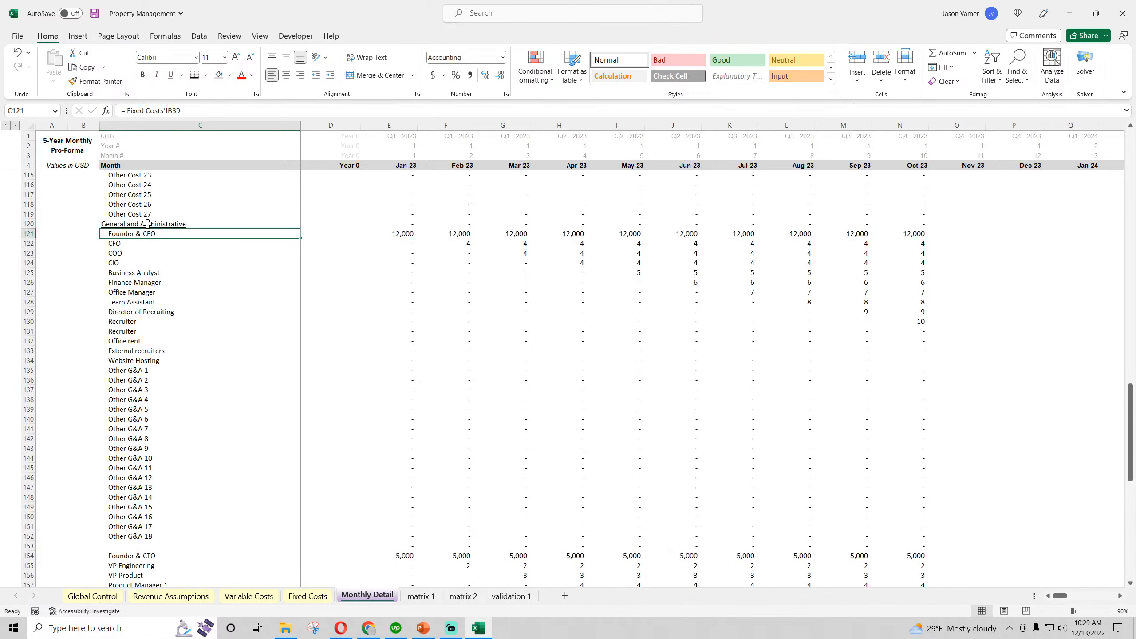
key("ctrl+c")
scroll(148, 354, "down", 7)
left_click(137, 331)
key("ctrl+v")
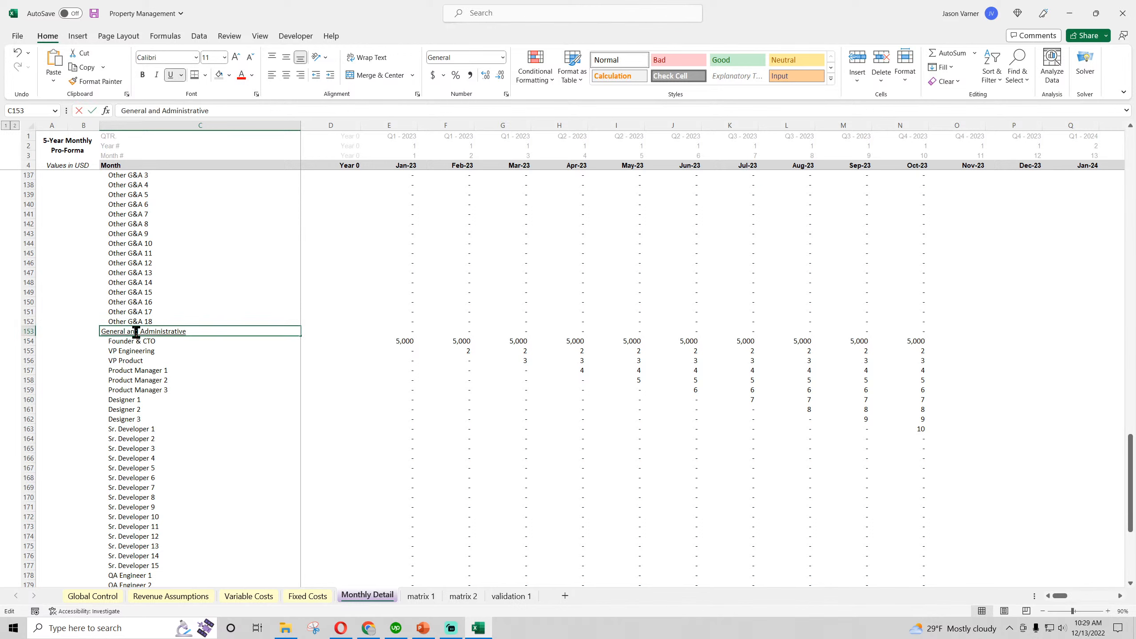
double_click(136, 331)
type("Re")
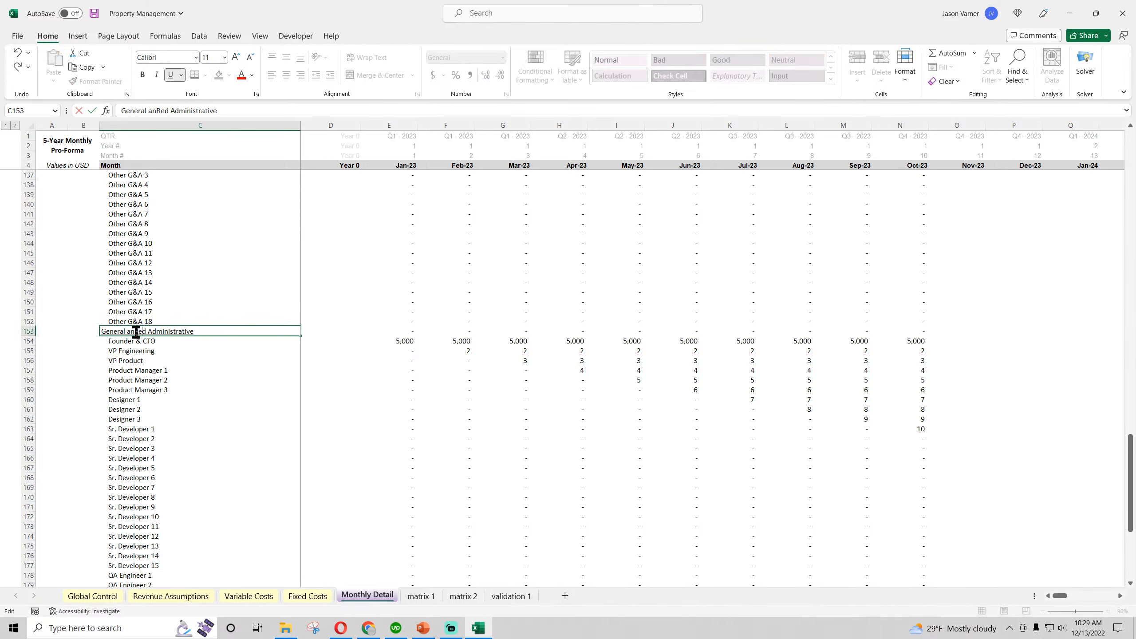
key("Escape")
type("Research and Development")
key("Return")
- Insert a row above the General and Administrative heading and enter "Total Sales and Marketing Costs" in C120
scroll(163, 332, "up", 19)
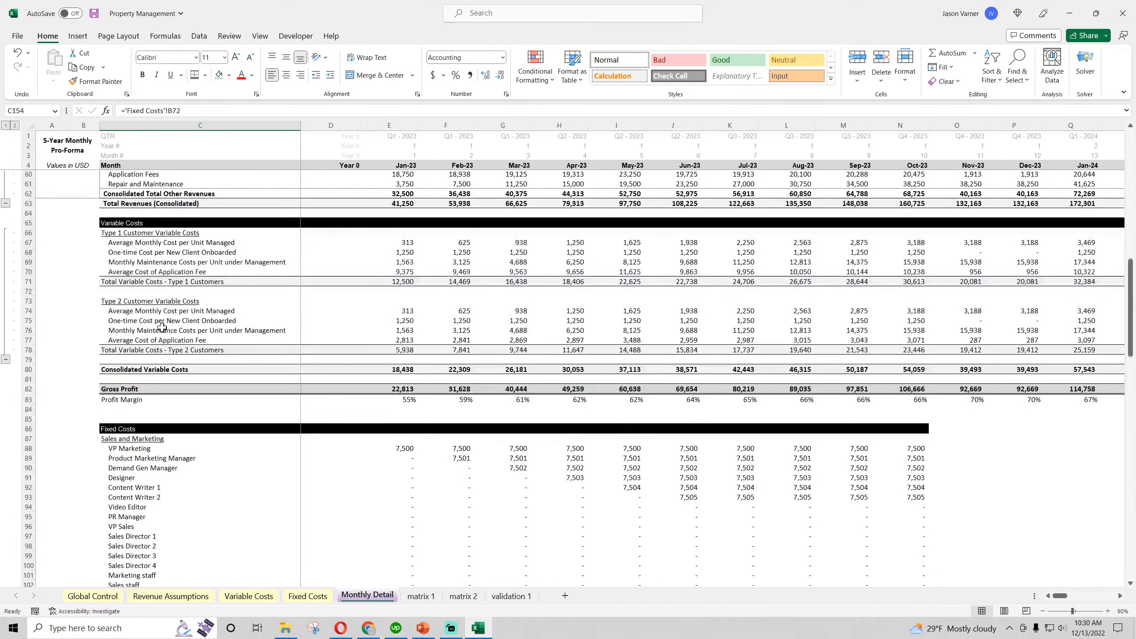
scroll(162, 332, "down", 8)
left_click(26, 331)
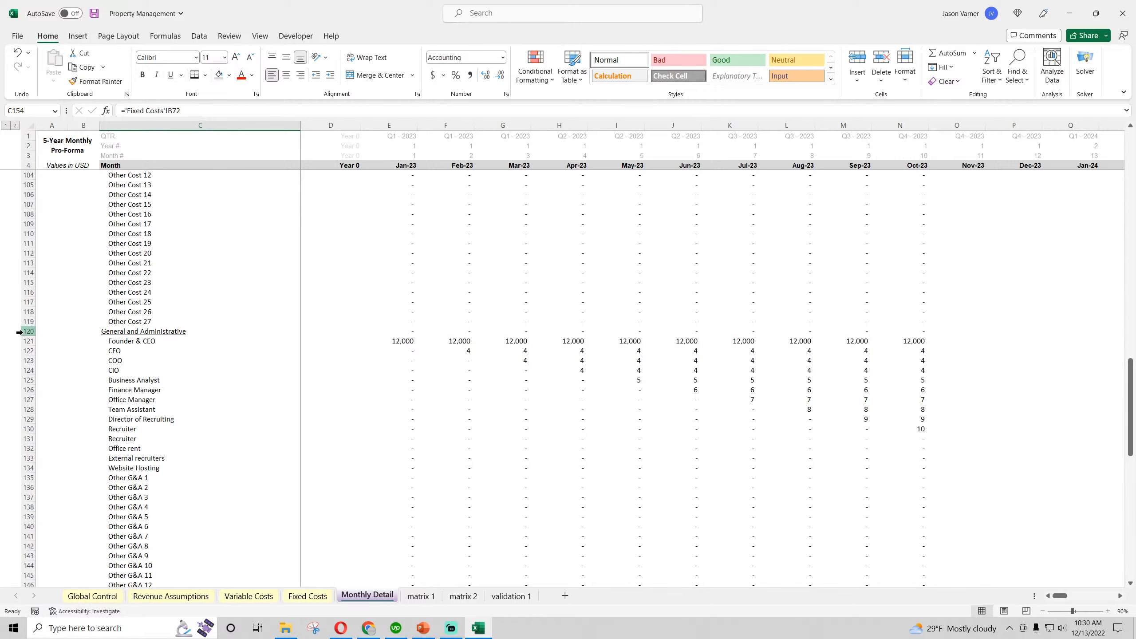
right_click(25, 332)
left_click(52, 446)
left_click(163, 333)
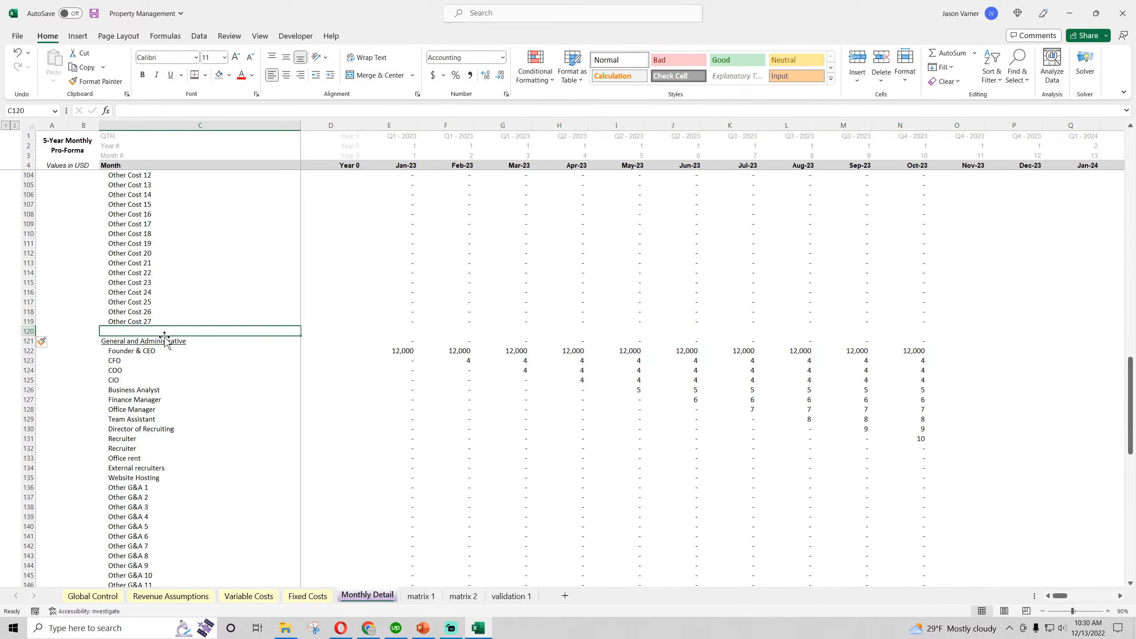
type("Total Sales and Market")
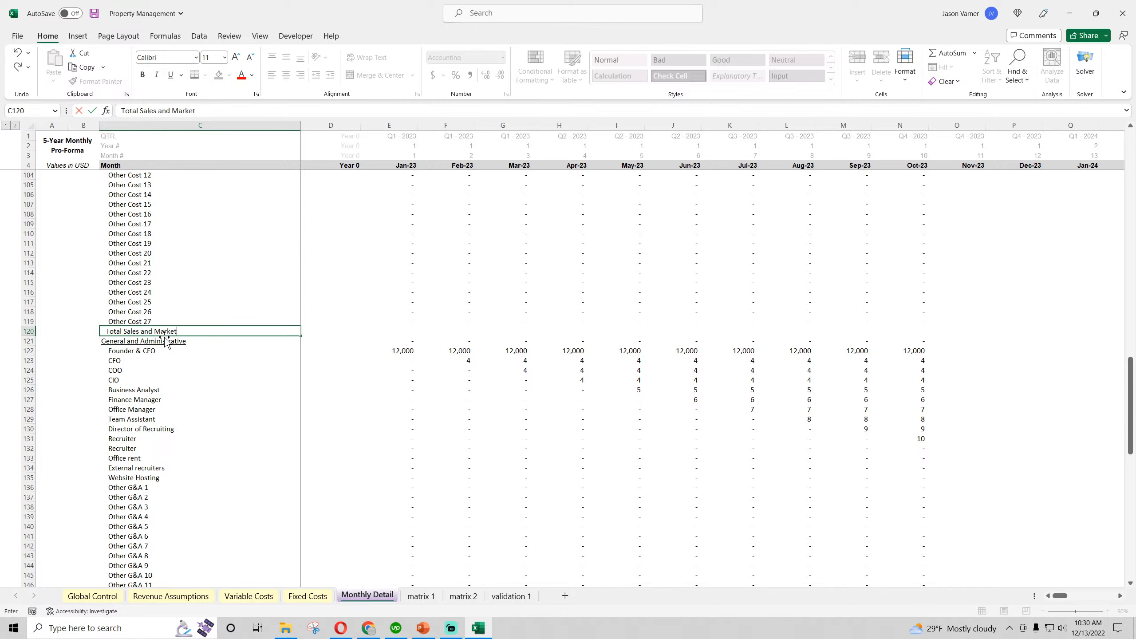
type("ing Costs")
key("Return")
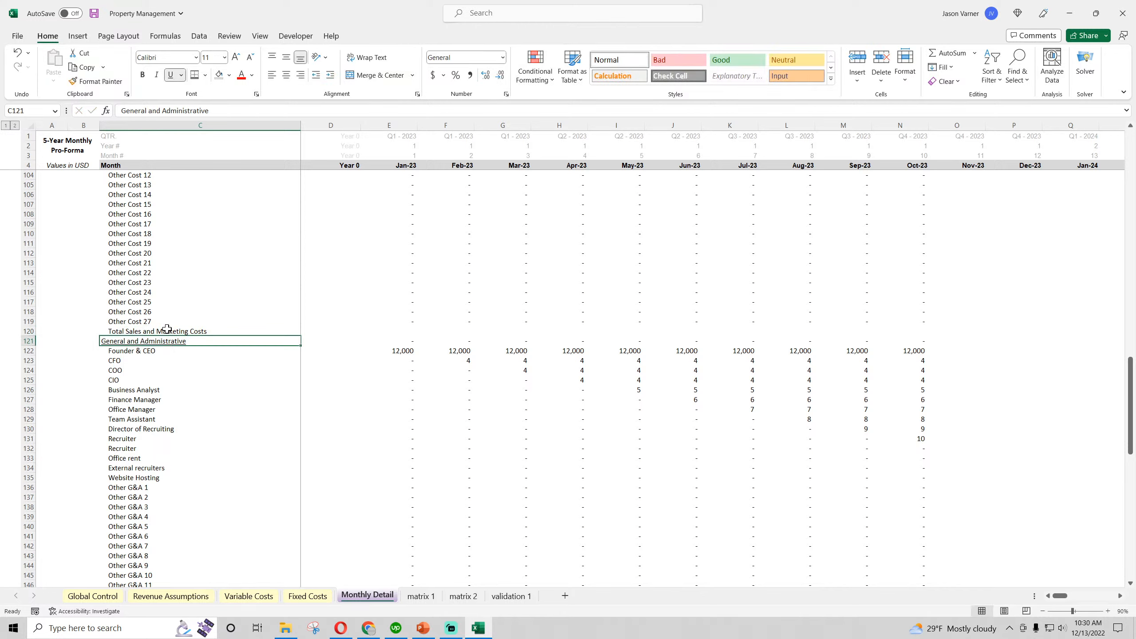
- Format C120:J120 in bold with a light gray fill and top and bottom borders
left_click(167, 329)
left_click_drag(167, 328, 685, 332)
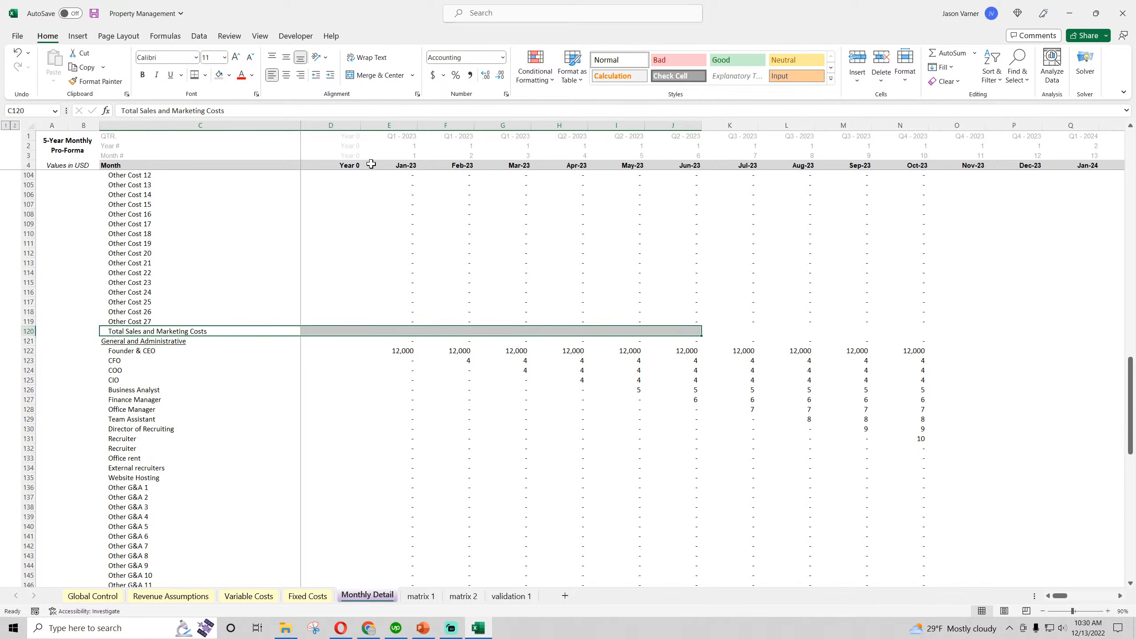
left_click(229, 74)
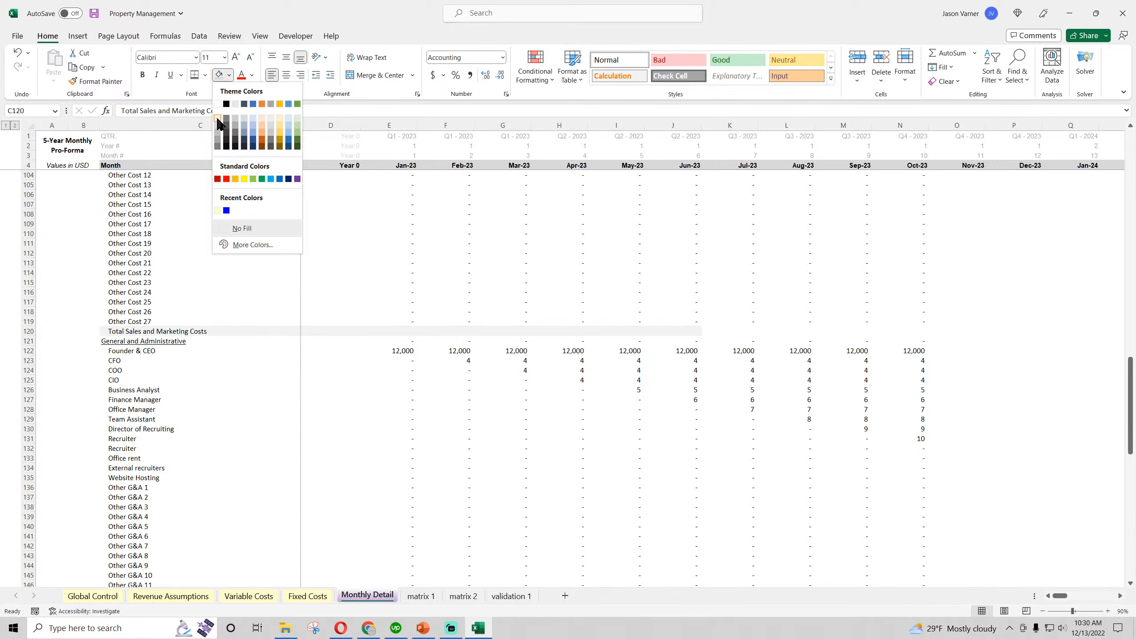
left_click(206, 75)
left_click(206, 75)
left_click(231, 251)
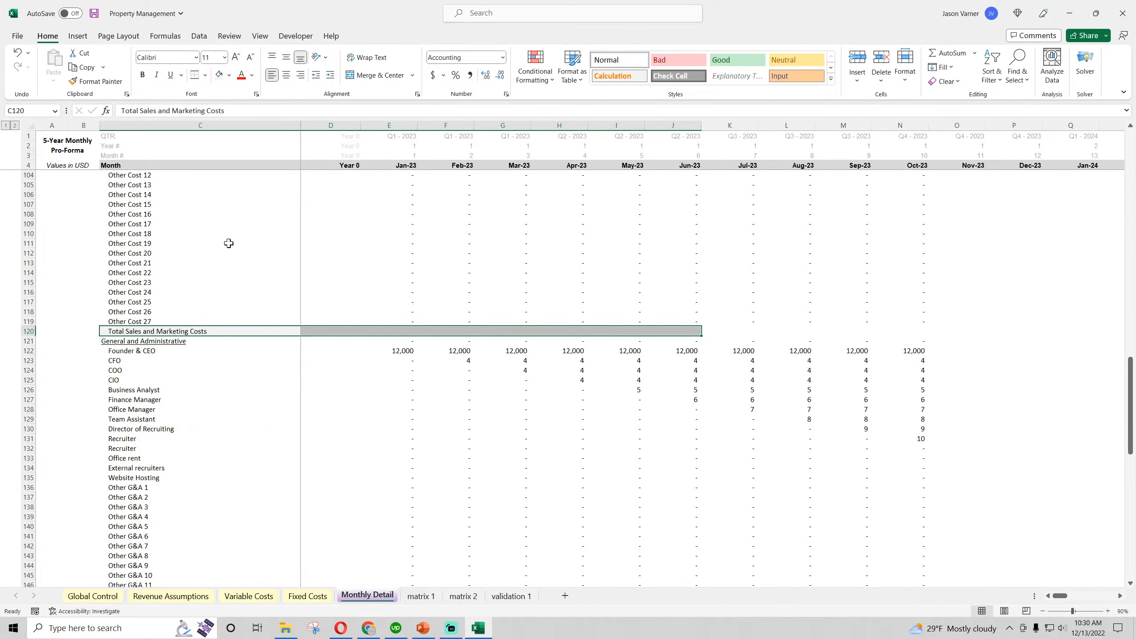
left_click(144, 75)
left_click(176, 250)
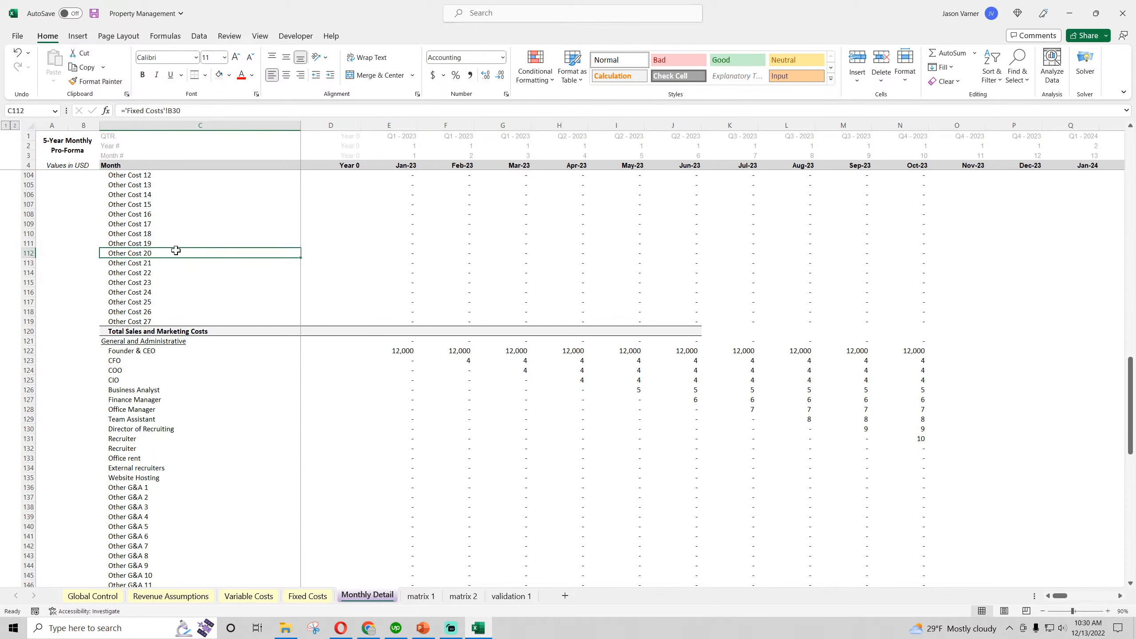
- Set the number format of the Total Sales and Marketing Costs label in C120 to General and save the workbook
left_click(127, 330)
left_click(503, 57)
left_click(492, 80)
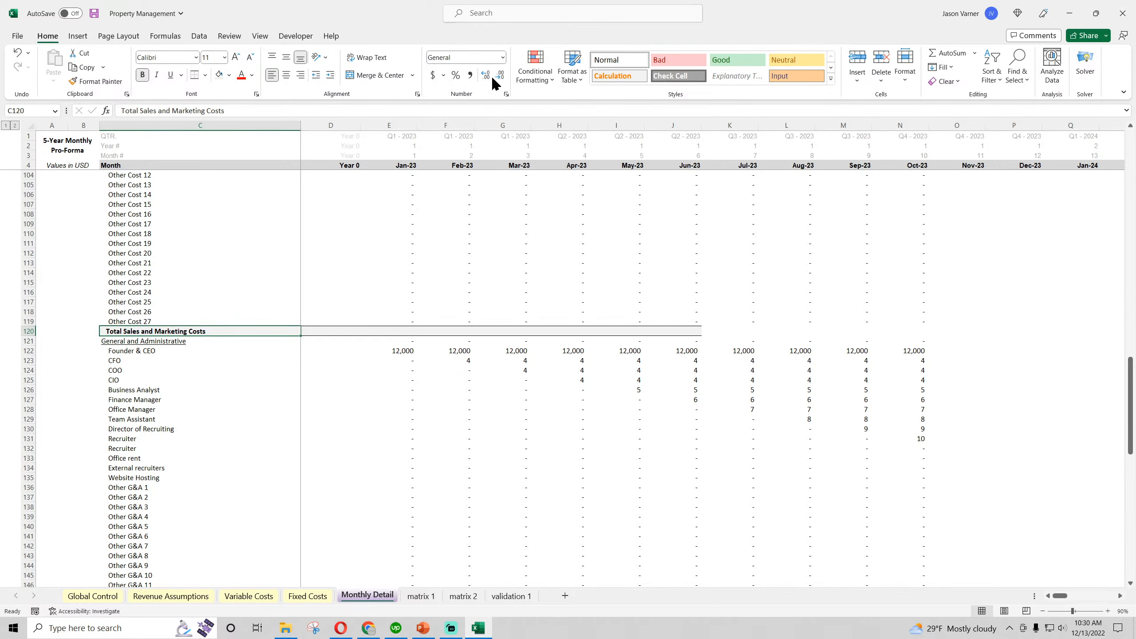
left_click(245, 272)
left_click_drag(183, 331, 606, 323)
scroll(148, 293, "down", 4)
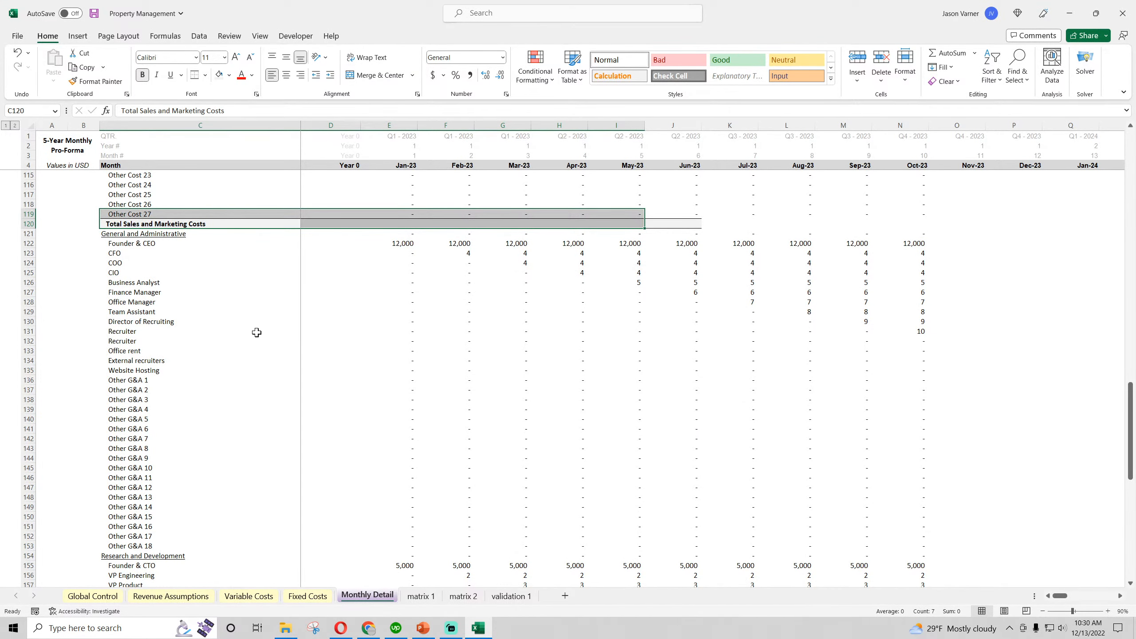
scroll(256, 332, "up", 4)
left_click(94, 13)
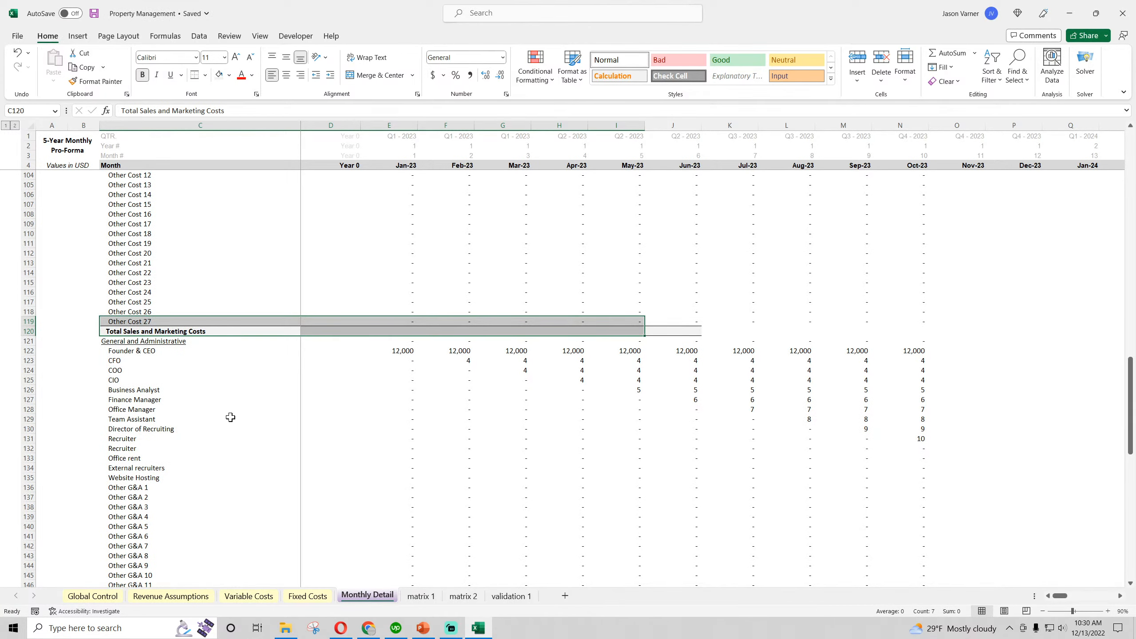
- Remove the indent from the Total Sales and Marketing Costs label in C120 and save the workbook
scroll(231, 417, "up", 11)
left_click(140, 342)
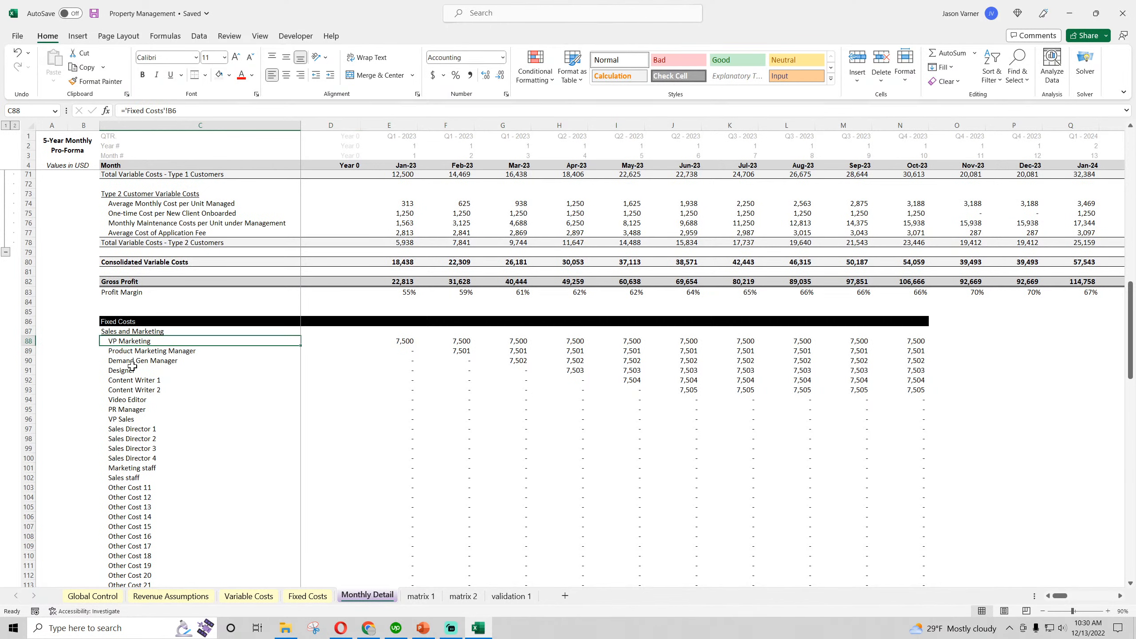
scroll(136, 362, "down", 7)
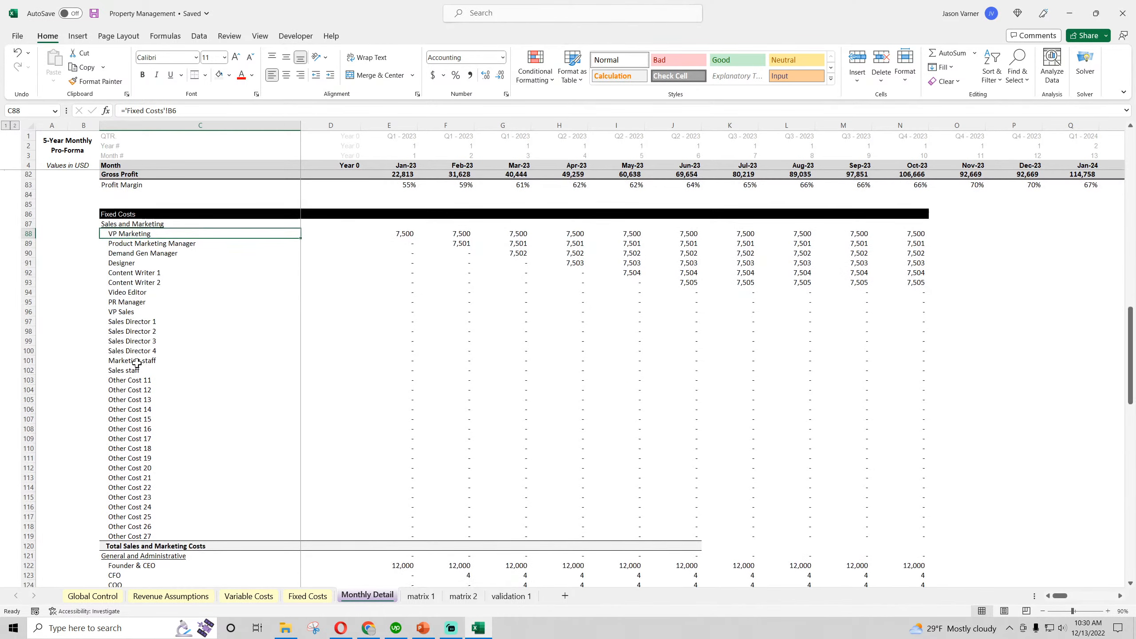
left_click(153, 439)
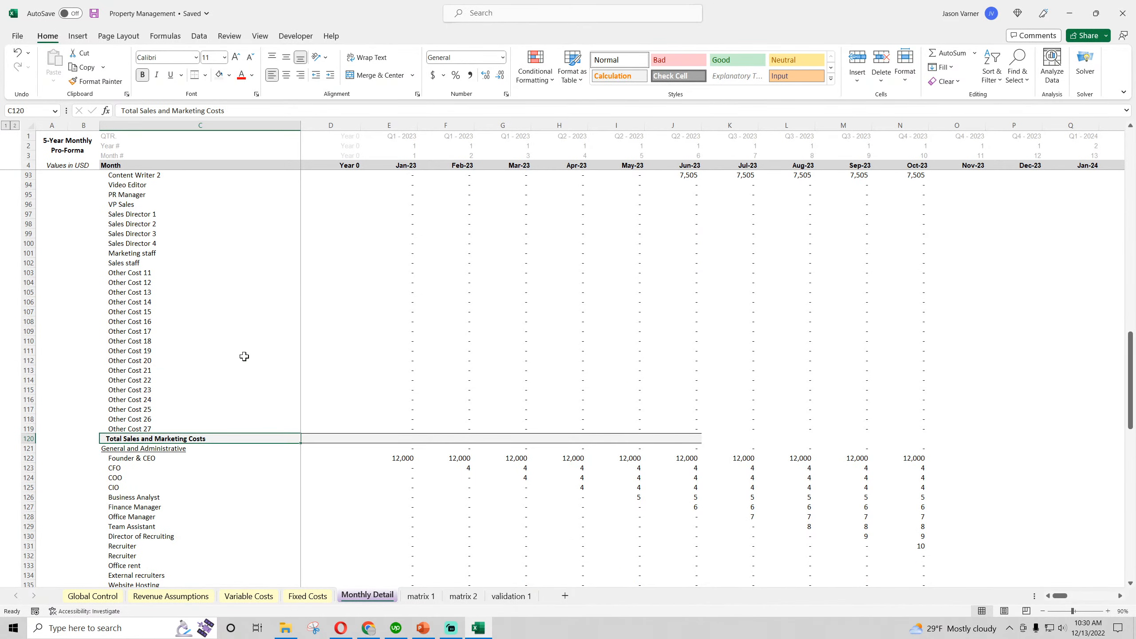
left_click(316, 75)
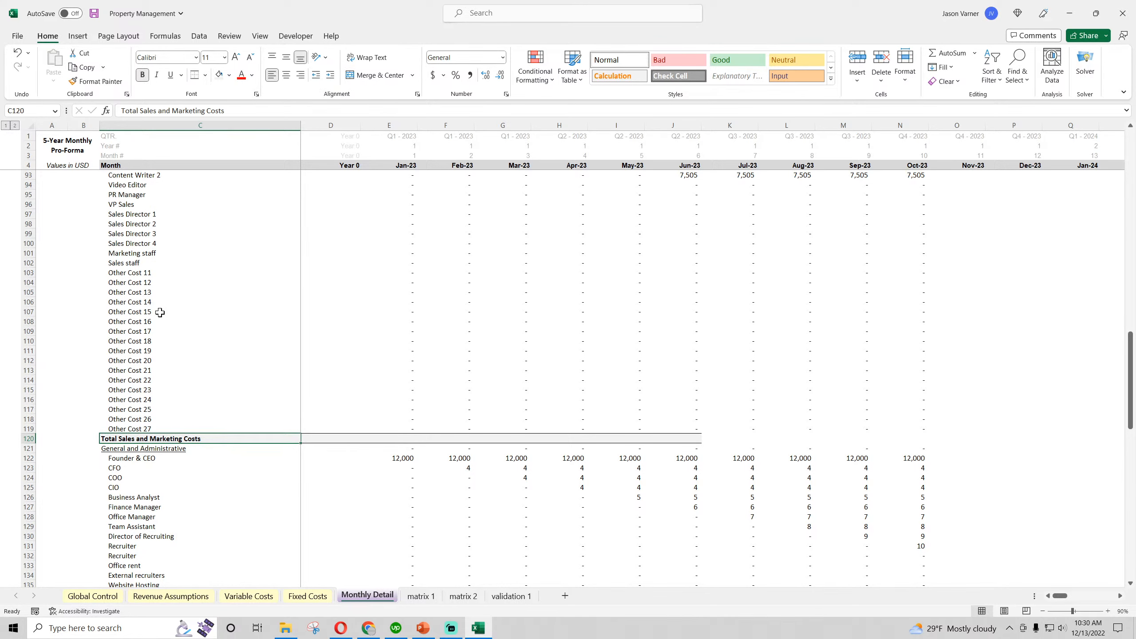
scroll(159, 313, "up", 4)
scroll(160, 313, "down", 7)
left_click(71, 313)
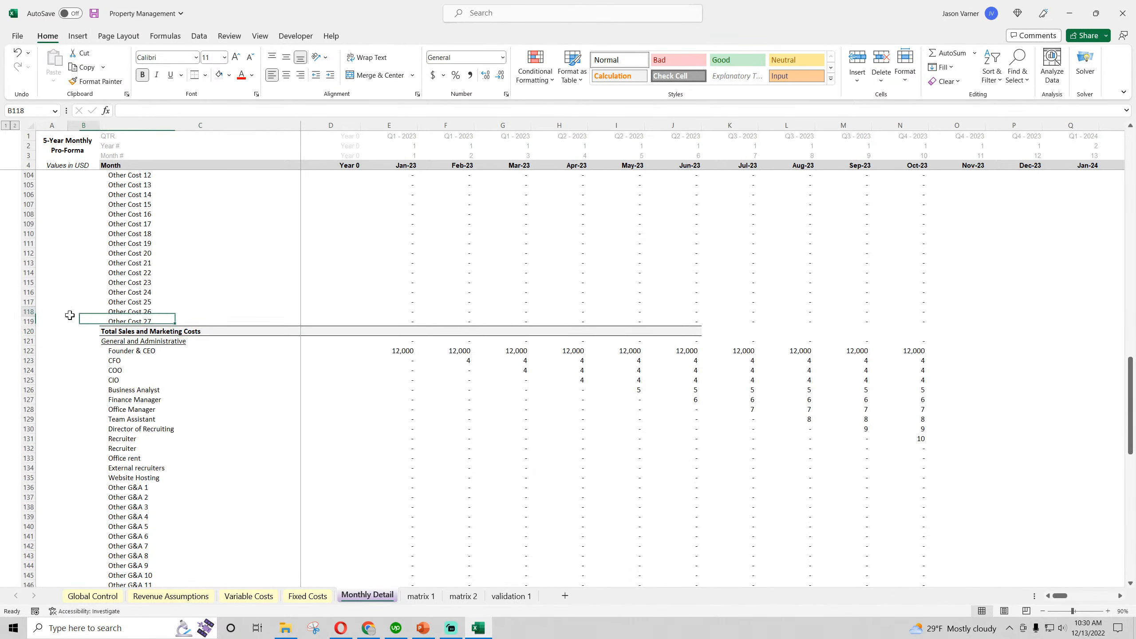
left_click(92, 17)
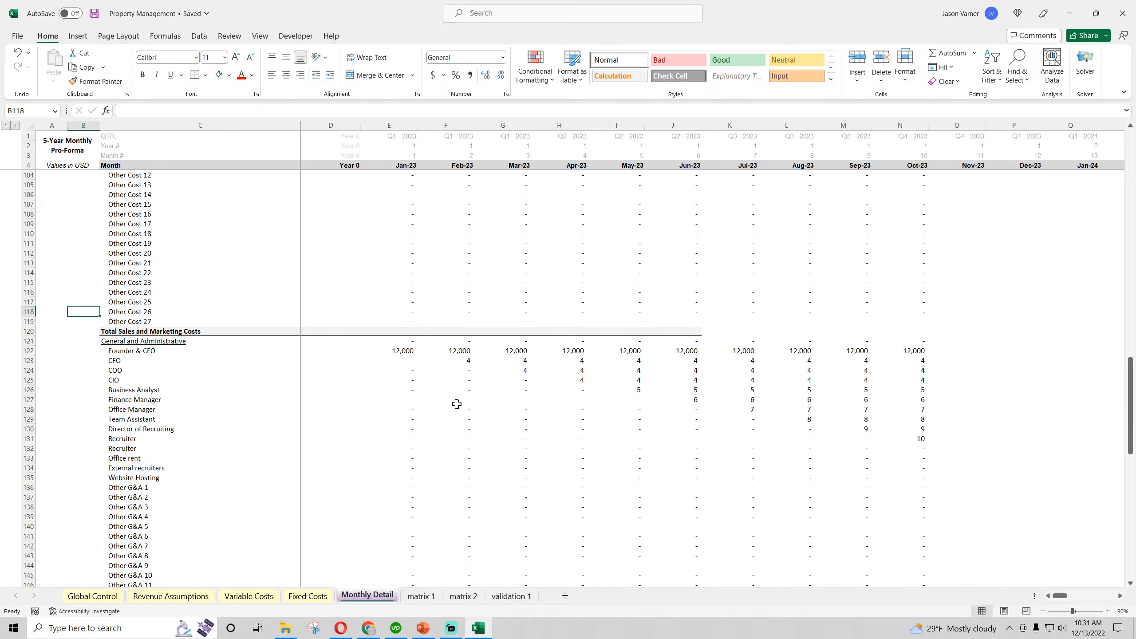
- Sum E88:E119 in E120, fill the formula across to N120 and save the workbook
left_click(400, 332)
left_click(947, 53)
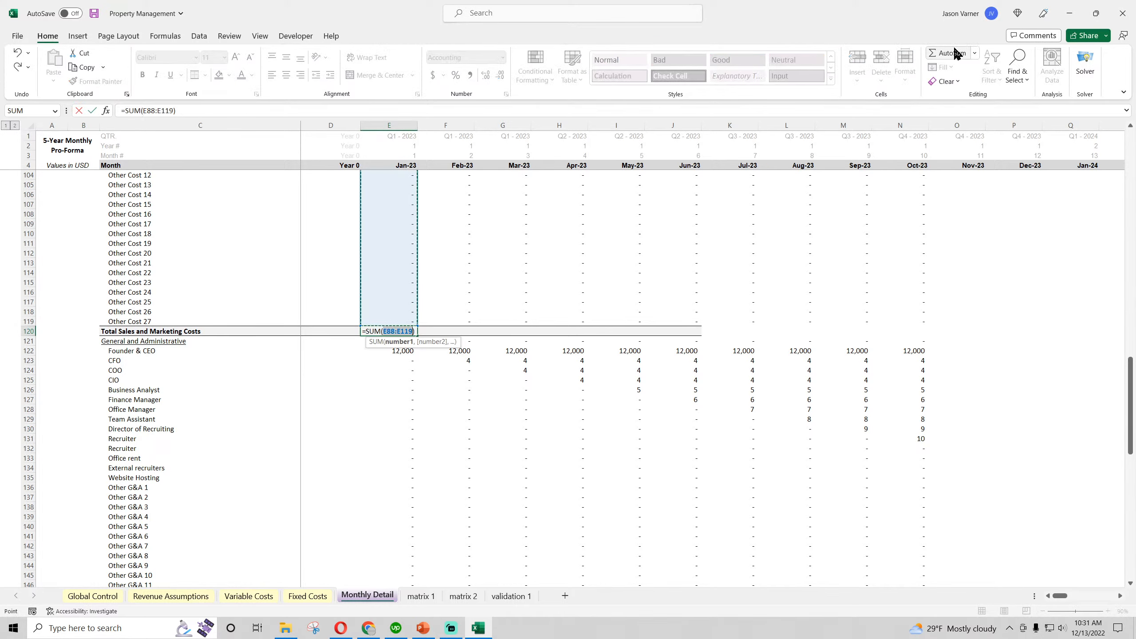
scroll(500, 301, "up", 7)
key("Return")
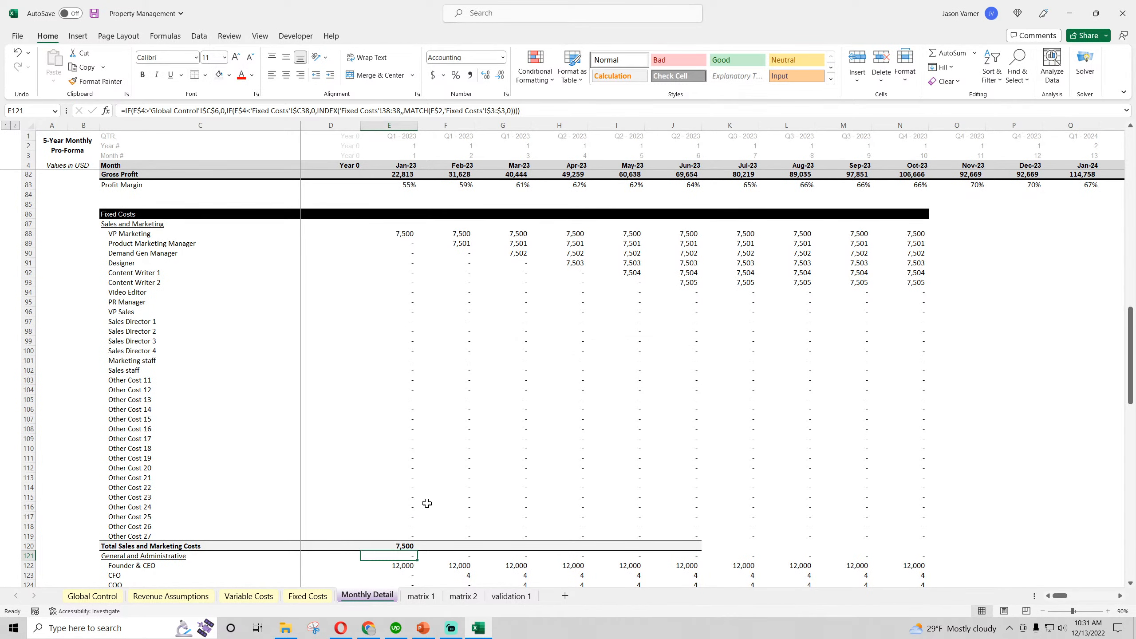
left_click(403, 547)
left_click_drag(416, 550, 908, 547)
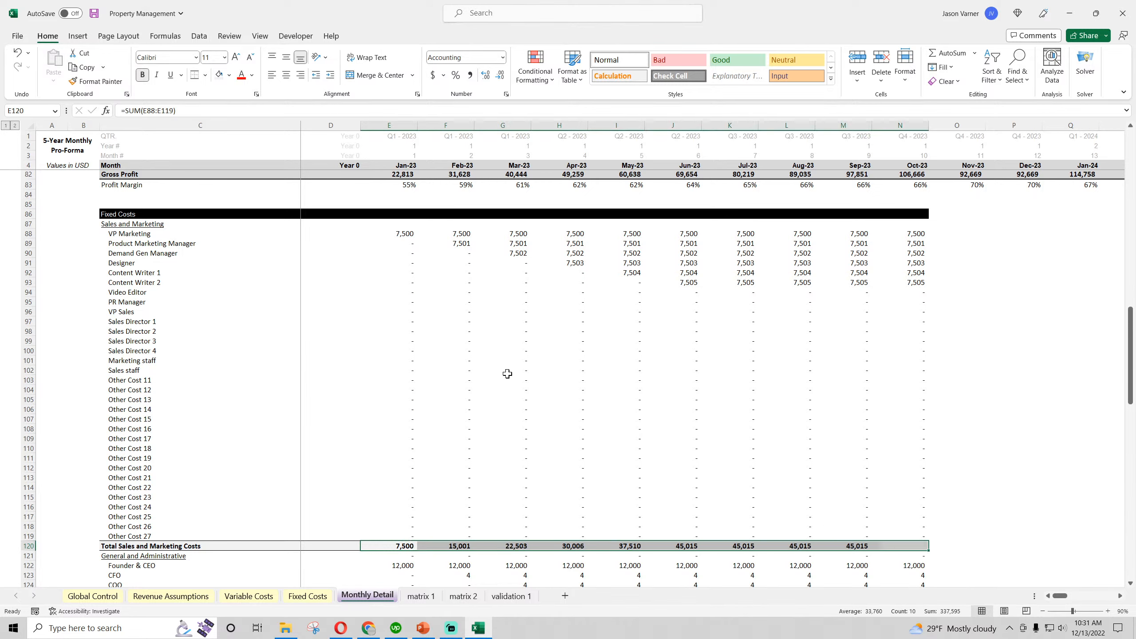
left_click(403, 231)
left_click(402, 284)
left_click(449, 343)
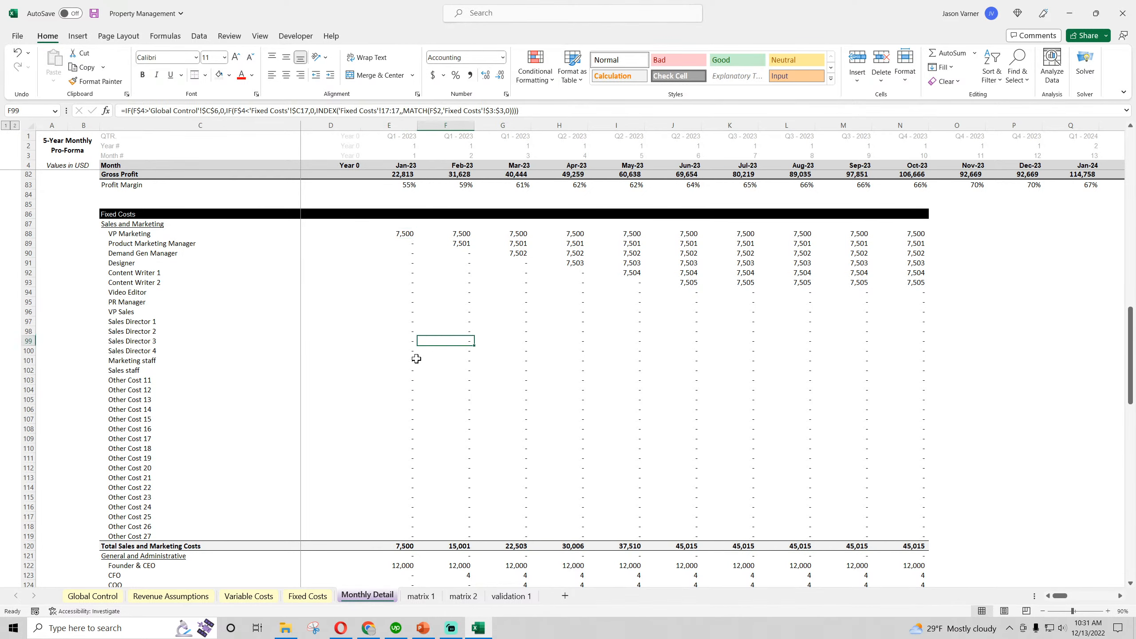
left_click(451, 399)
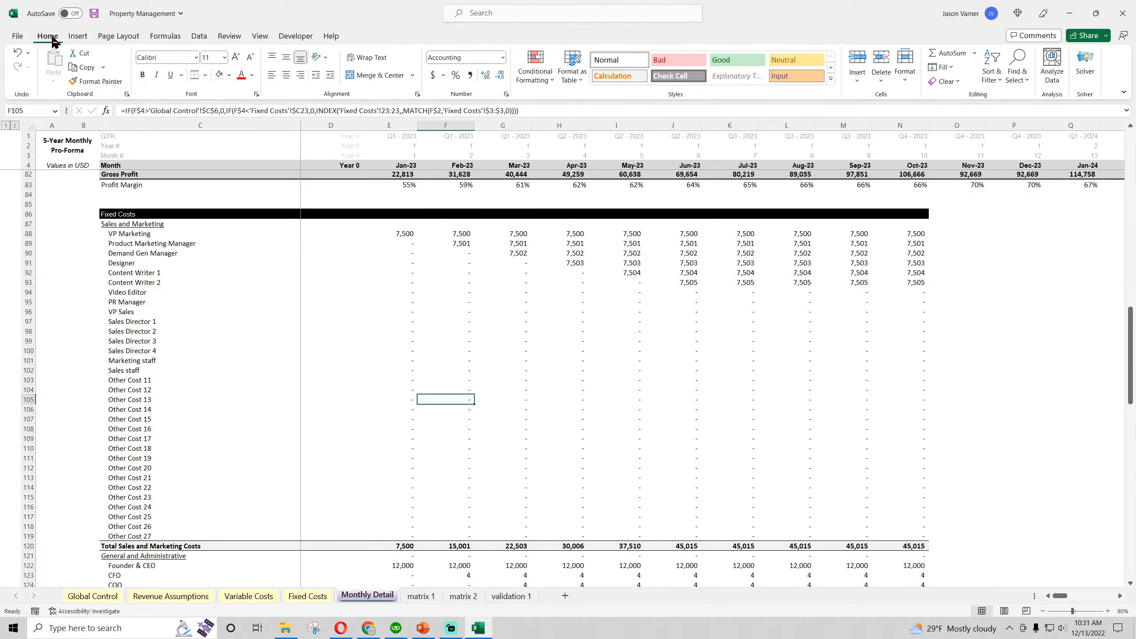
left_click(94, 14)
- Clear the leftover formulas in E121:O121 beside the General and Administrative heading
scroll(399, 300, "down", 7)
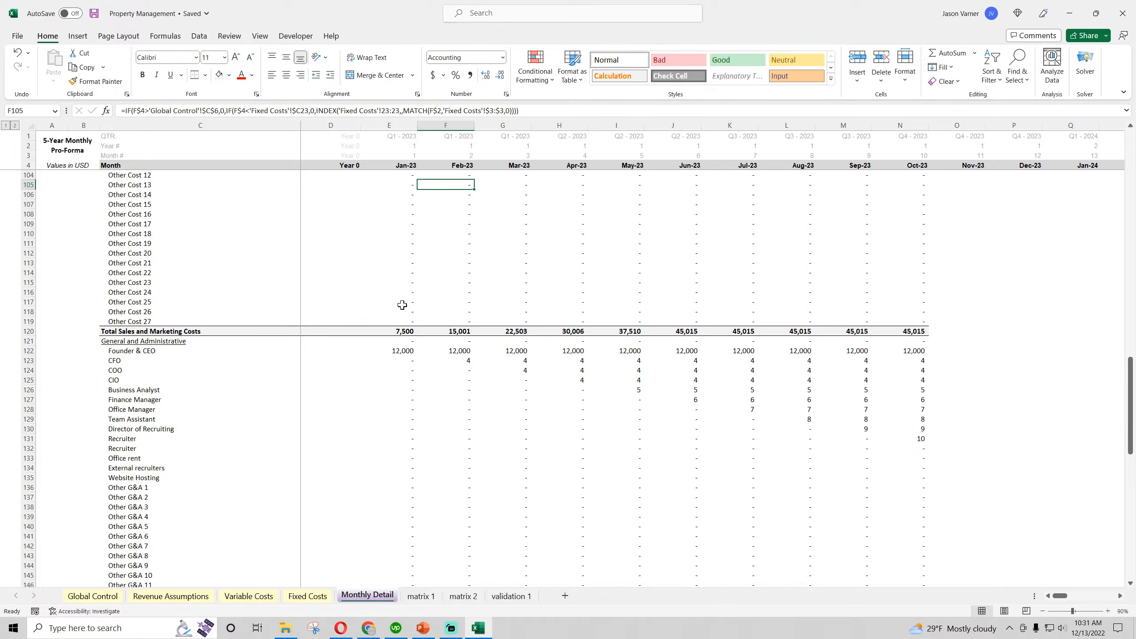
scroll(403, 305, "down", 4)
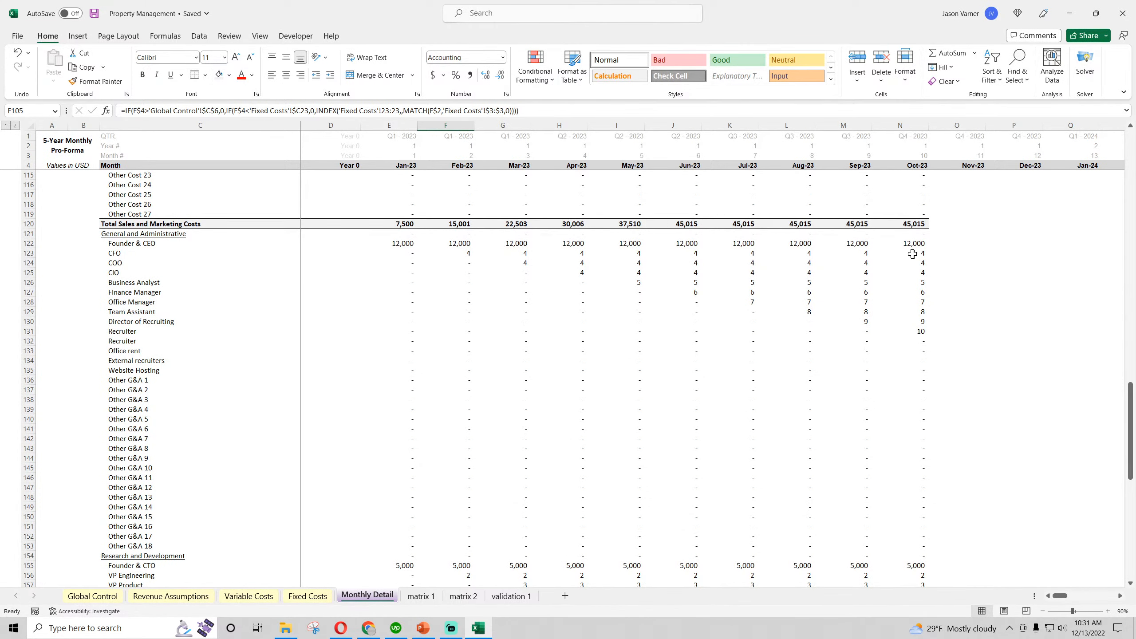
left_click(908, 225)
left_click(957, 233)
left_click_drag(984, 237, 388, 228)
scroll(437, 342, "up", 11)
scroll(425, 354, "down", 11)
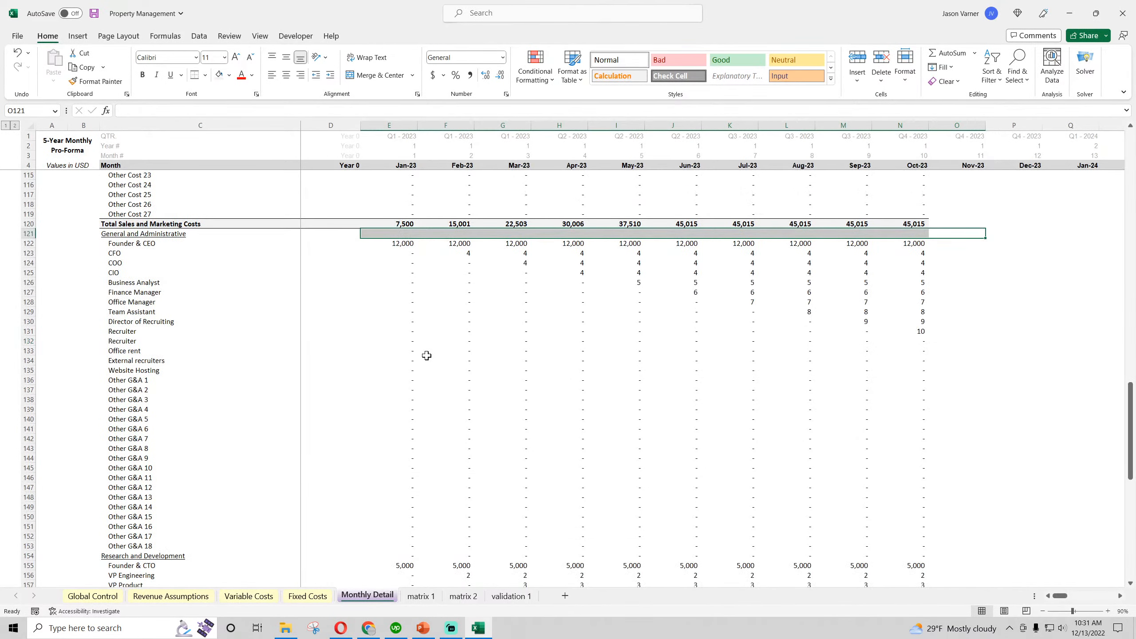
- Insert a blank row at row 154 above the Research and Development heading
scroll(427, 355, "down", 4)
right_click(28, 459)
key("Escape")
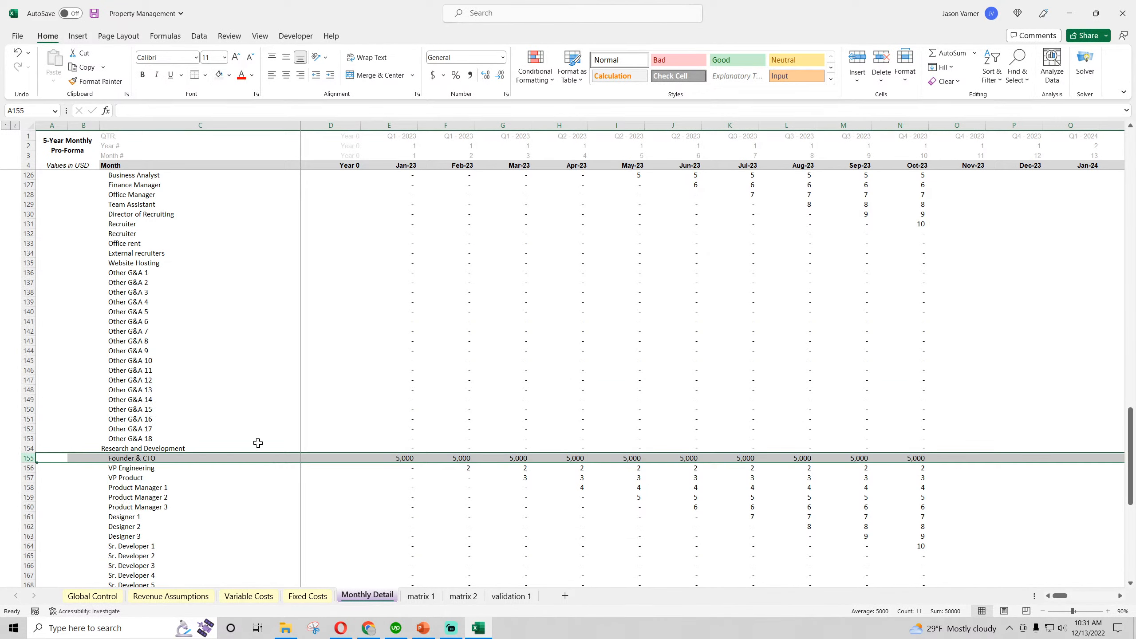
right_click(28, 448)
left_click(68, 346)
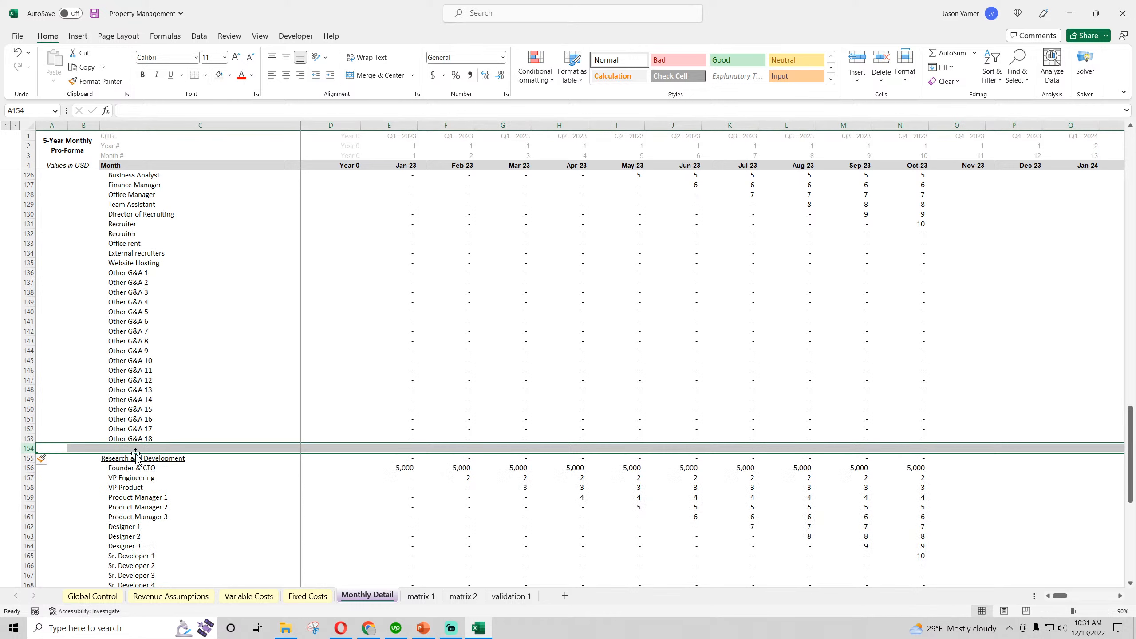
- Copy the Sales and Marketing total in C120:F120 to C154 and retitle it "Total General and Administrative Costs"
scroll(136, 421, "up", 4)
left_click_drag(128, 224, 472, 222)
key("ctrl+c")
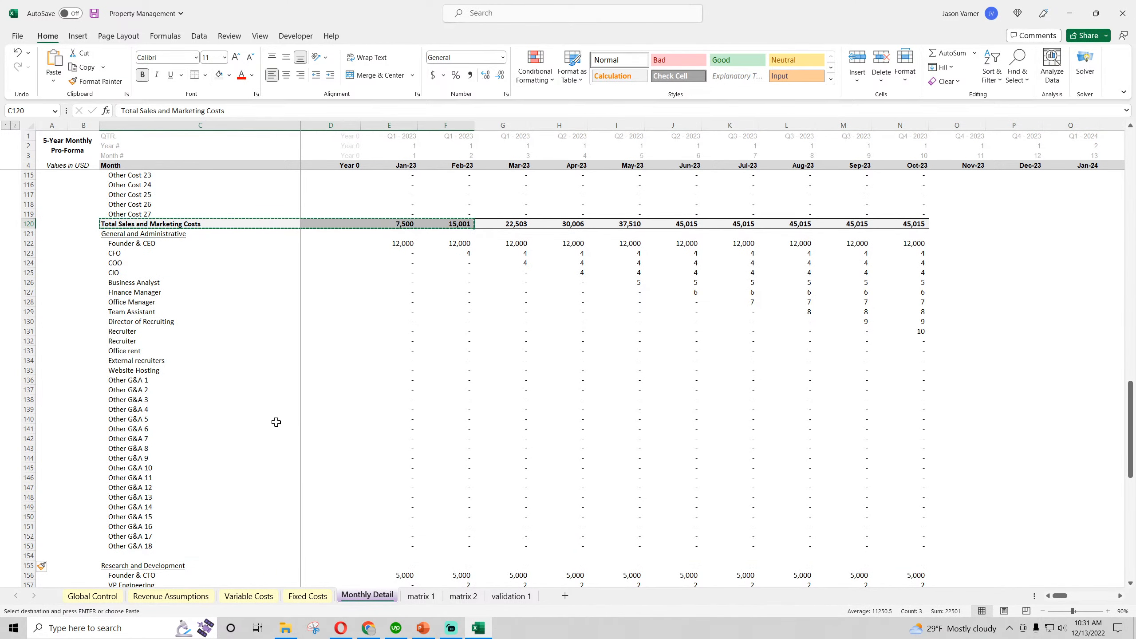
left_click(130, 555)
key("ctrl+v")
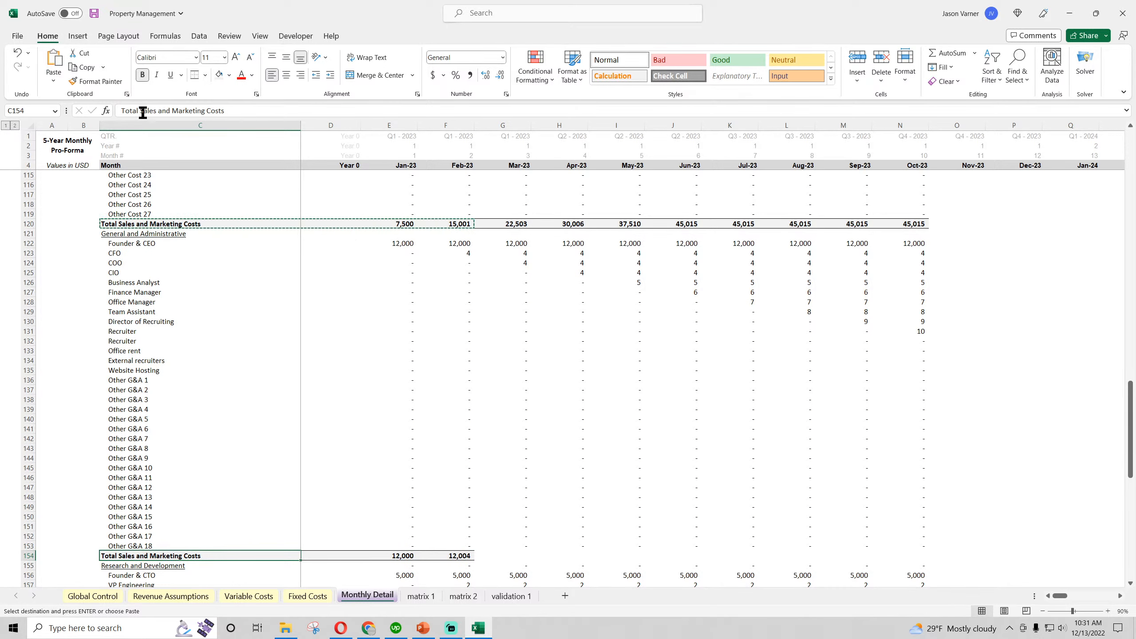
left_click_drag(144, 110, 357, 121)
key("BackSpace")
key("BackSpace")
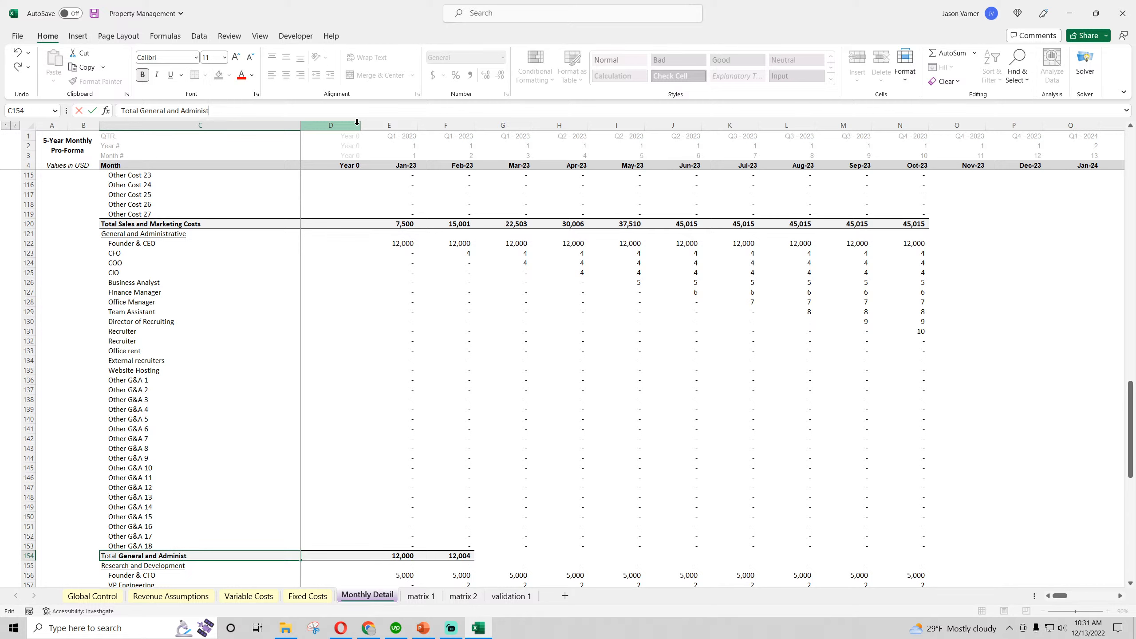
key("Return")
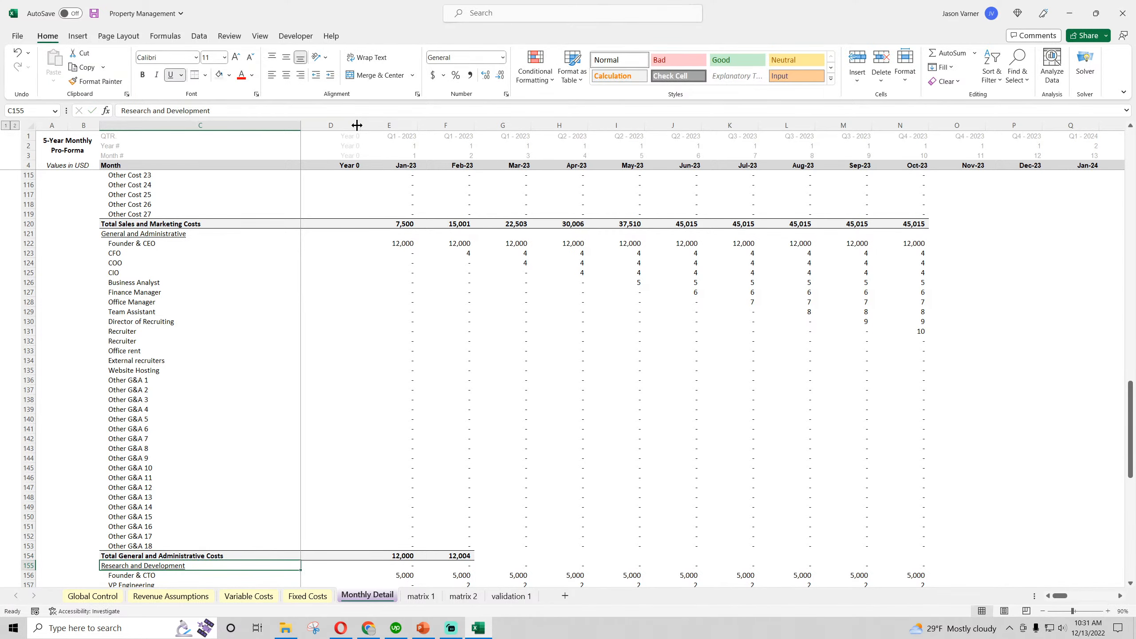
- Make heading rows 121 and 155 slightly taller and clear the leftover formulas in E155:O155
left_click_drag(26, 237, 25, 240)
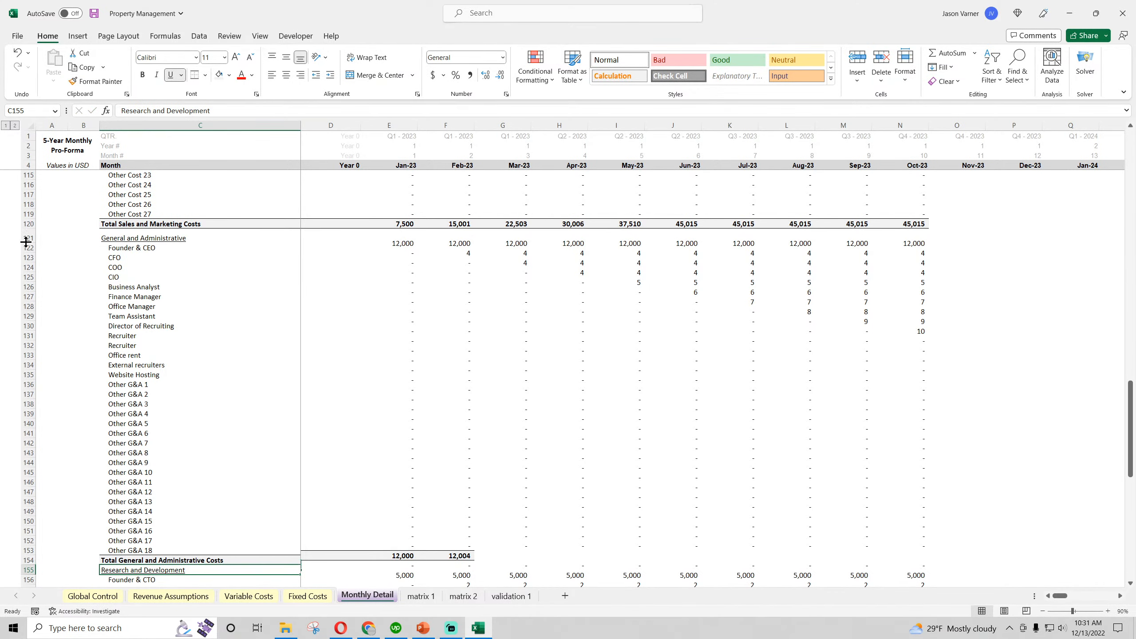
scroll(73, 396, "down", 3)
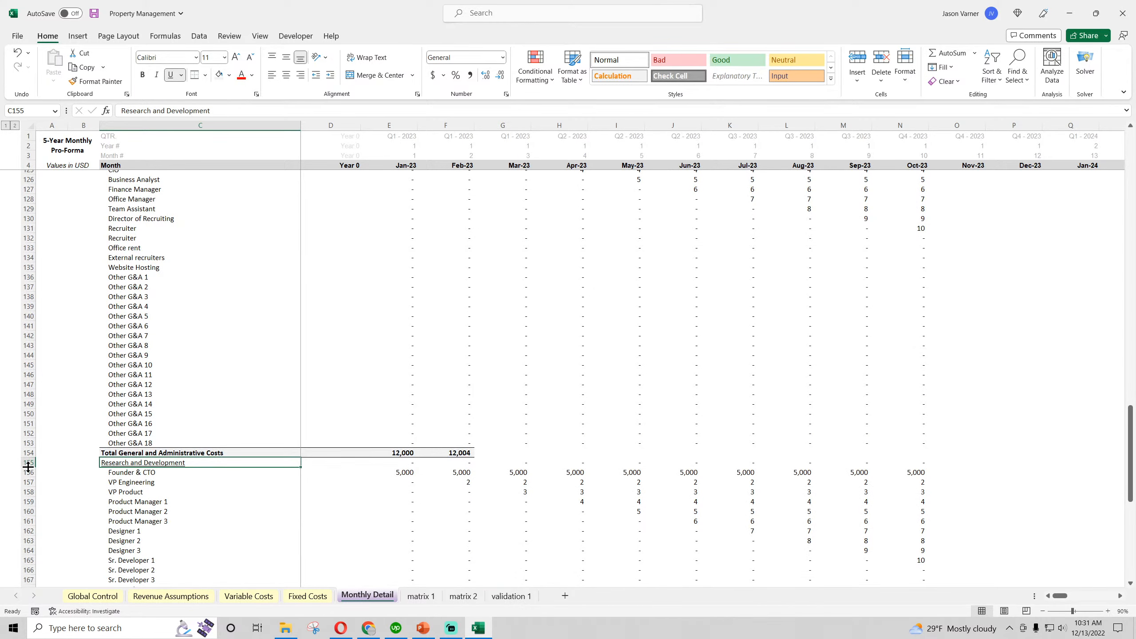
left_click_drag(28, 467, 29, 472)
left_click_drag(952, 460, 382, 468)
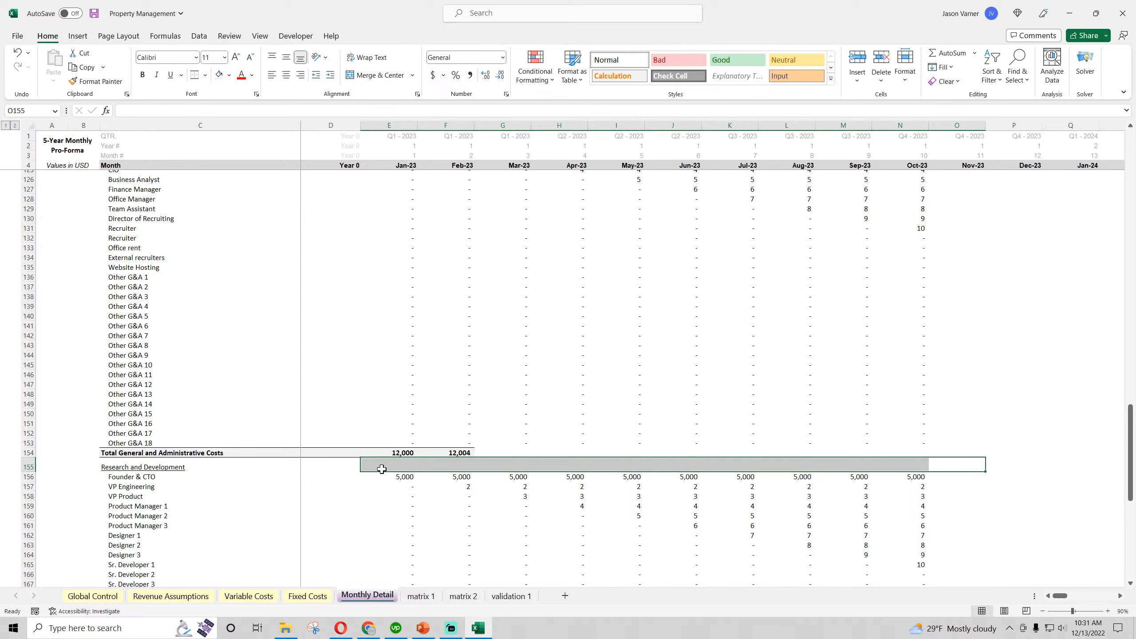
- Fill the General and Administrative total in E154 across the months through O154
left_click(409, 454)
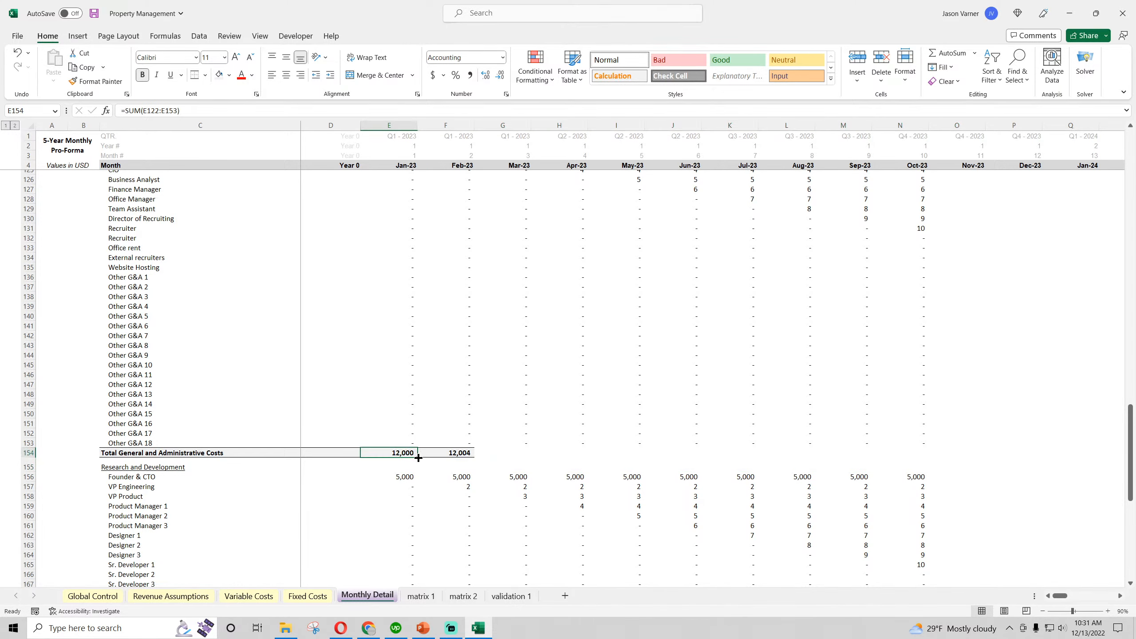
left_click_drag(419, 458, 979, 455)
scroll(482, 378, "up", 4)
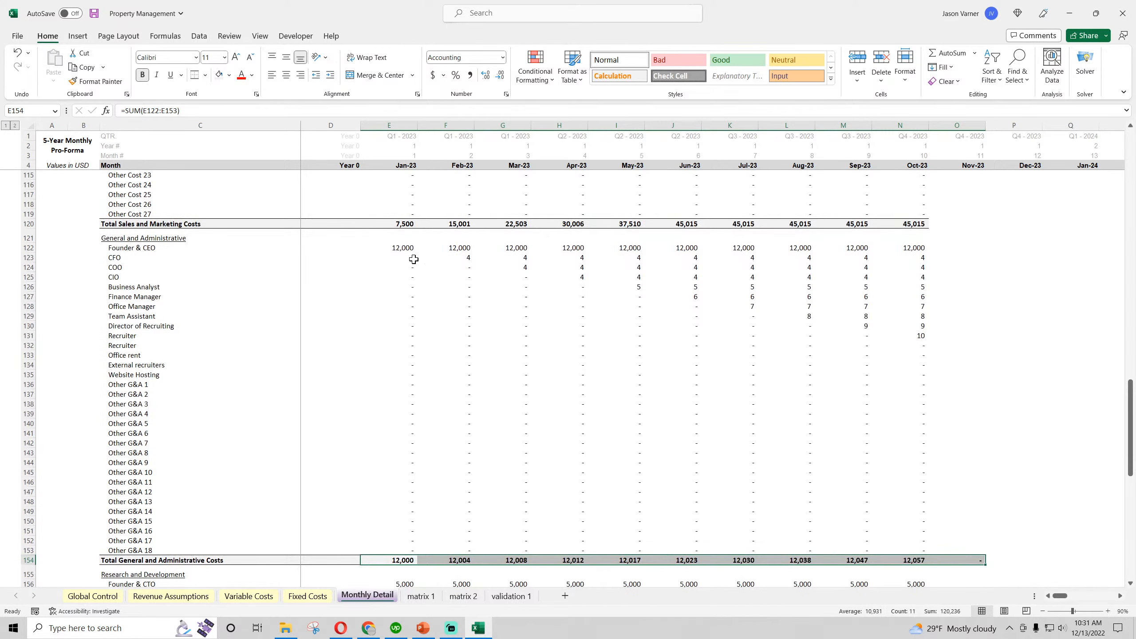
scroll(381, 307, "down", 11)
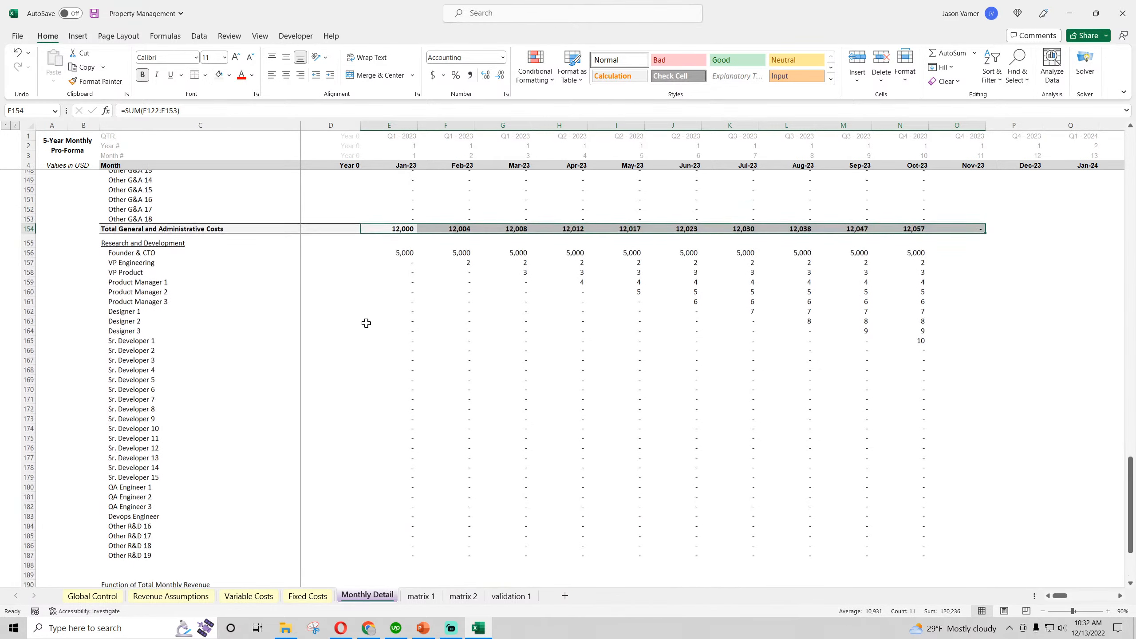
- Copy the General and Administrative total in C154:F154 to C188 and retitle it "Total Research and Development Costs"
scroll(367, 323, "up", 1)
left_click_drag(148, 237, 460, 238)
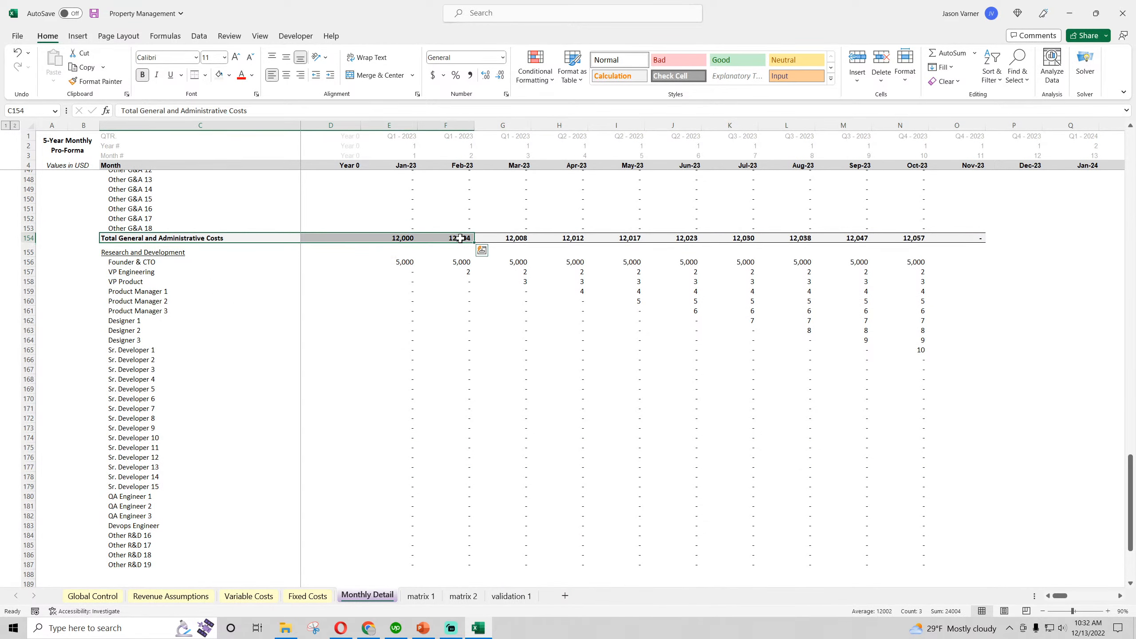
key("ctrl+c")
scroll(178, 418, "down", 4)
left_click(130, 466)
key("ctrl+v")
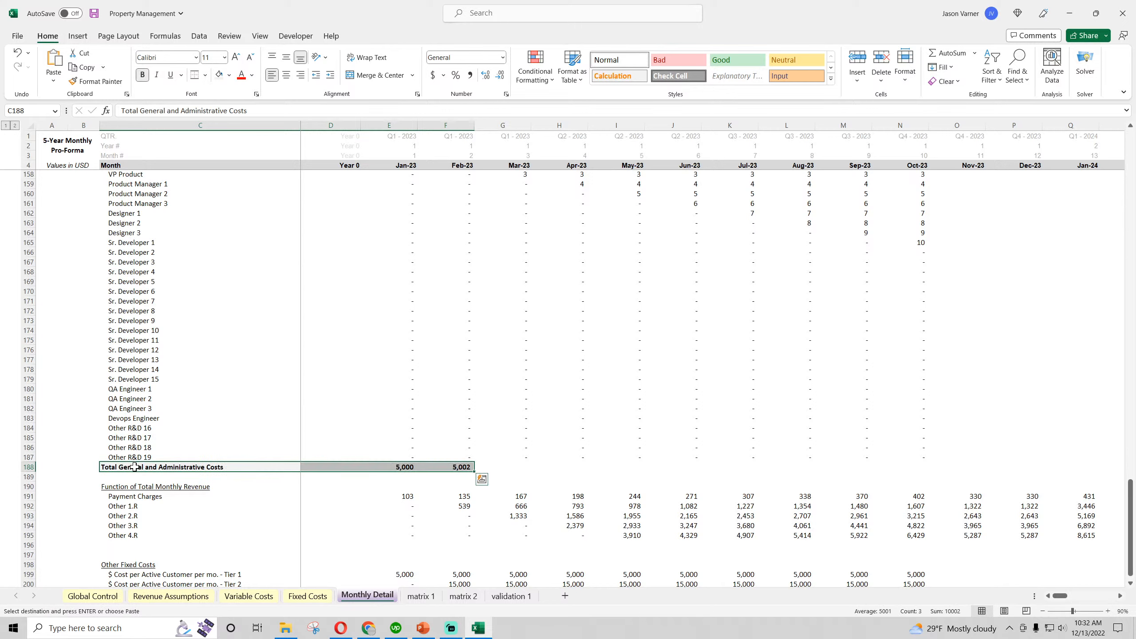
left_click(134, 467)
type("Total Research and Developm")
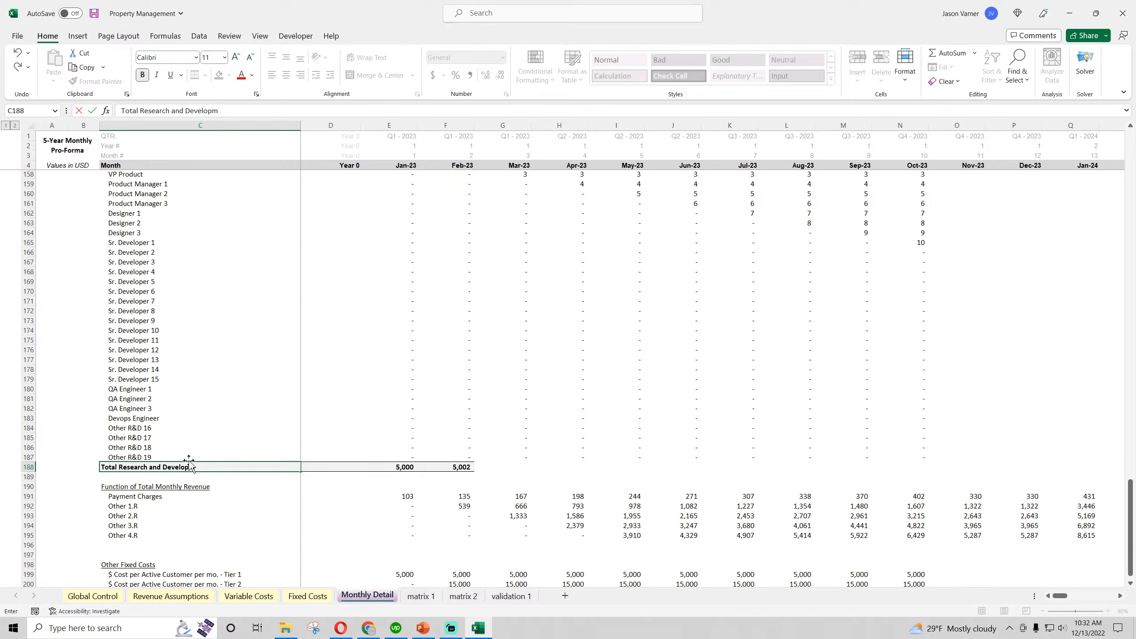
type("ent Costs")
key("Return")
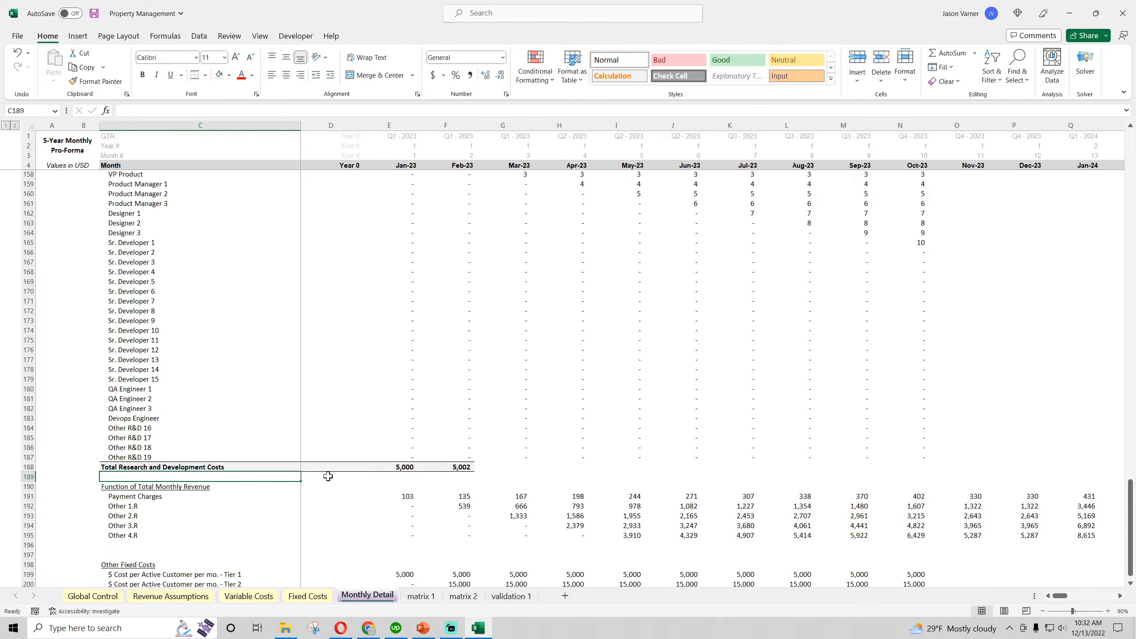
- Check that E188 sums E156:E187, then fill the Research and Development total across through M188
double_click(404, 466)
scroll(457, 381, "up", 4)
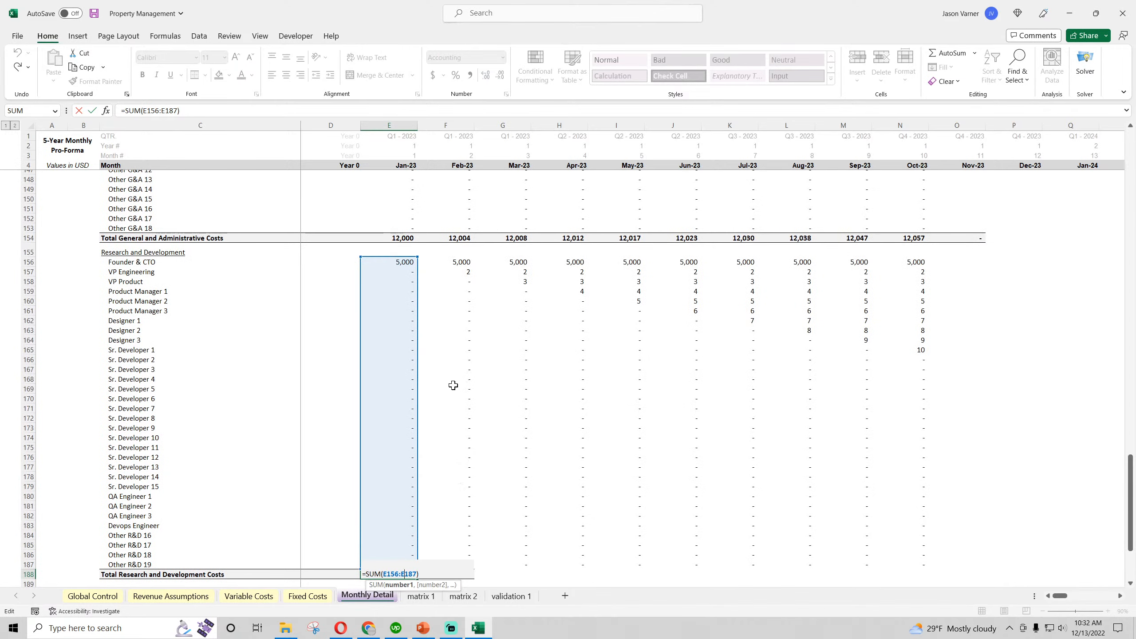
key("Return")
left_click(412, 571)
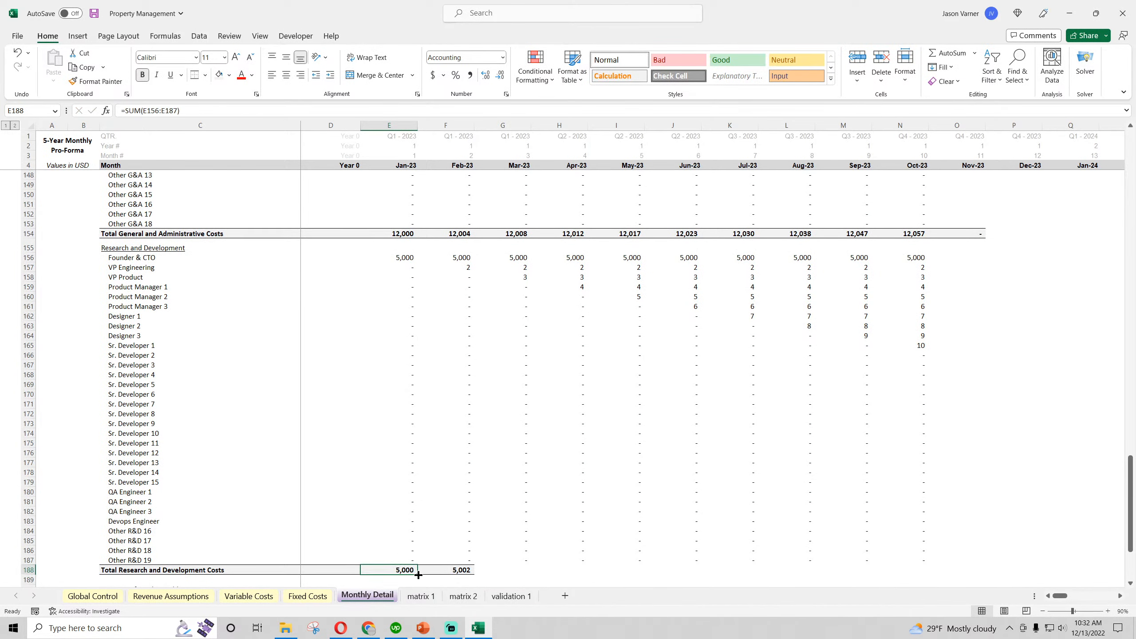
left_click_drag(418, 575, 870, 578)
- Group the Research and Development detail rows 156 to 187 and the General and Administrative detail rows 122 to 153
left_click_drag(28, 258, 40, 560)
key("shift+alt+Right")
left_click(199, 36)
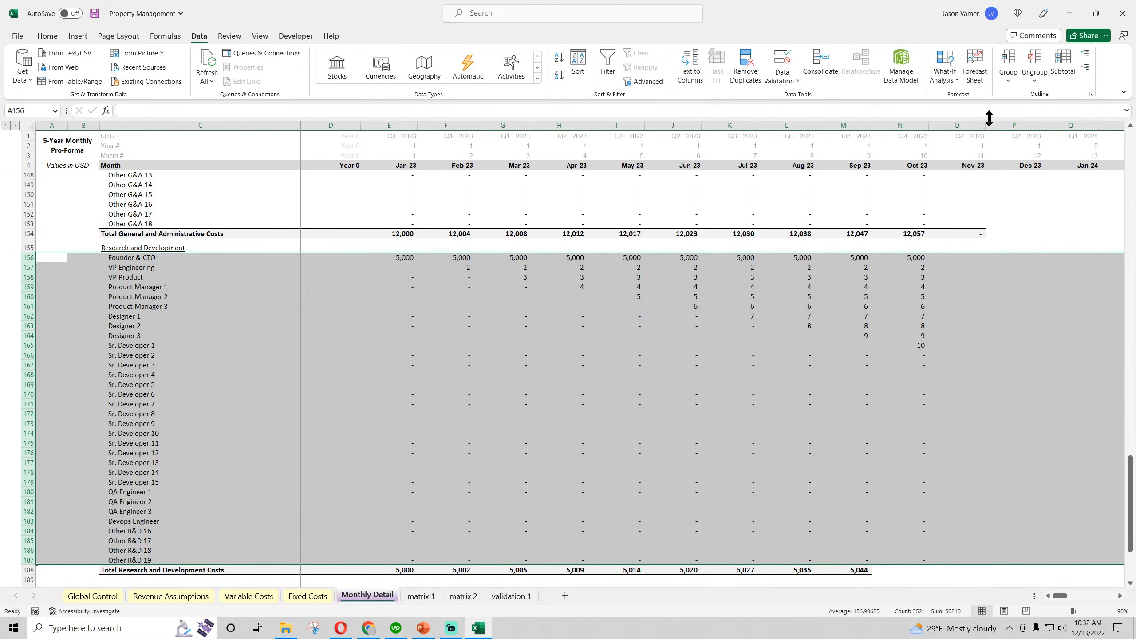
scroll(84, 295, "up", 12)
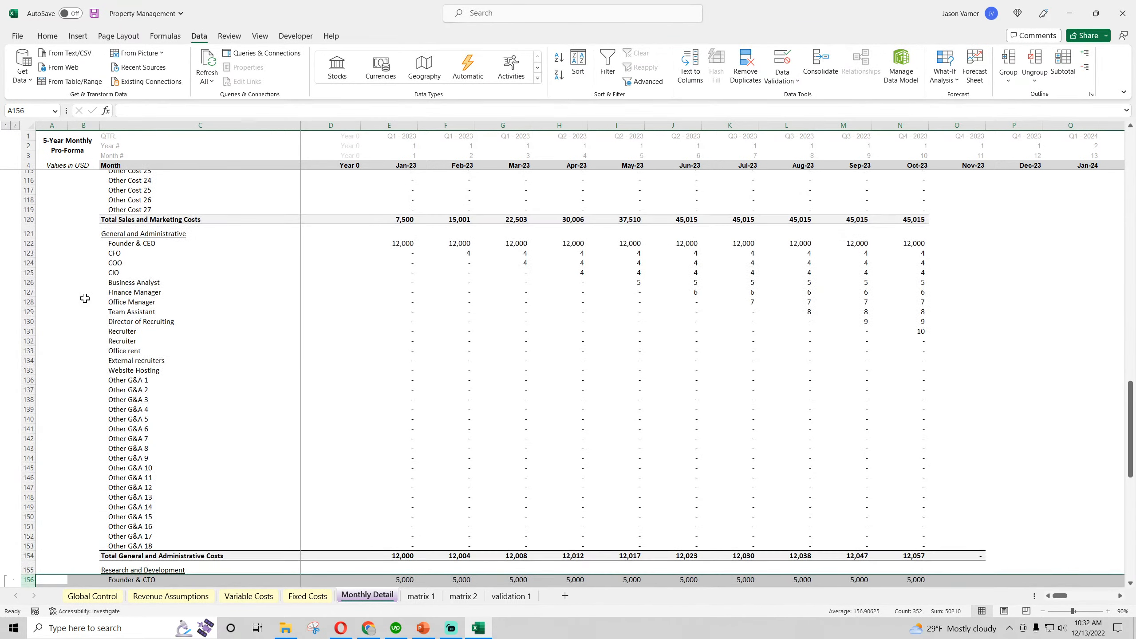
left_click_drag(28, 243, 27, 545)
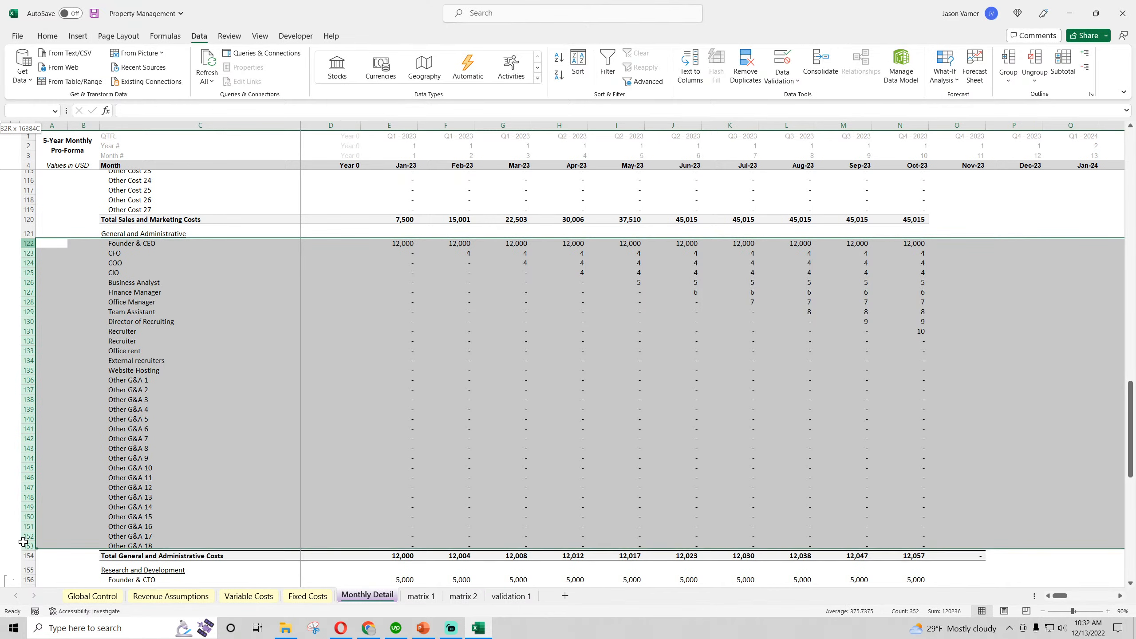
left_click(1008, 63)
- Group the Sales and Marketing detail rows 88 to 119 and save the workbook
scroll(99, 292, "up", 7)
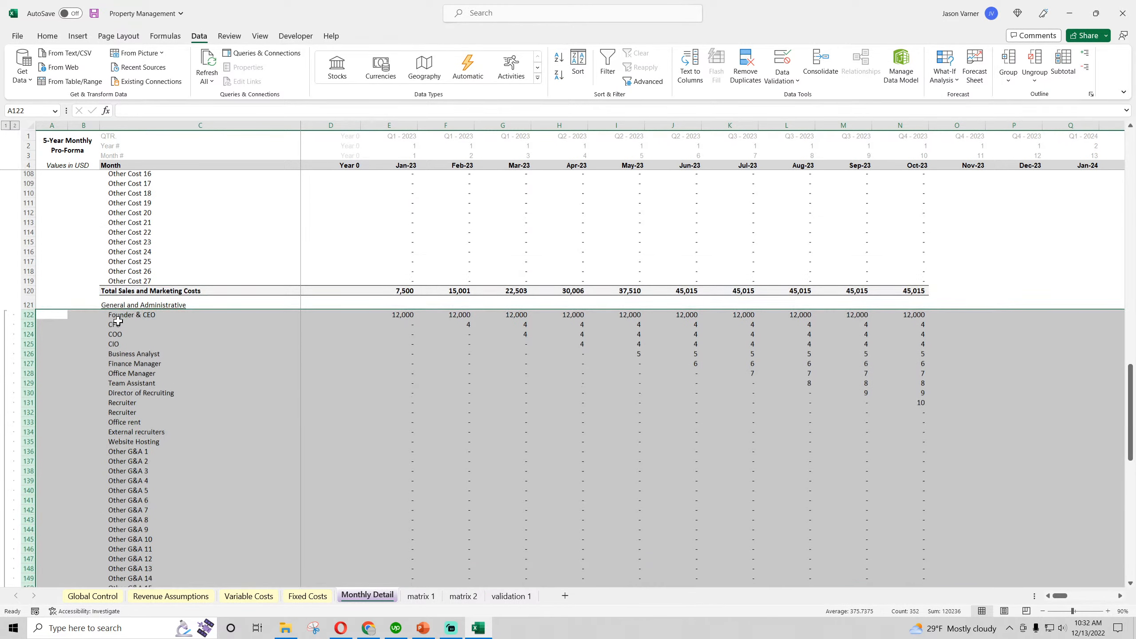
scroll(94, 268, "up", 4)
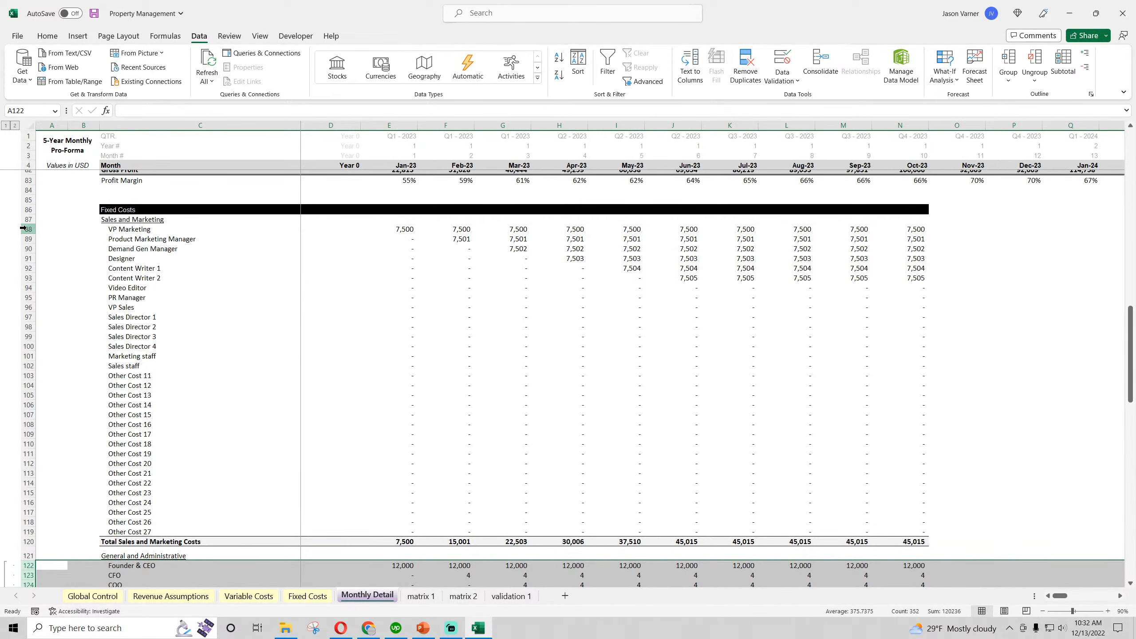
left_click_drag(28, 229, 3, 535)
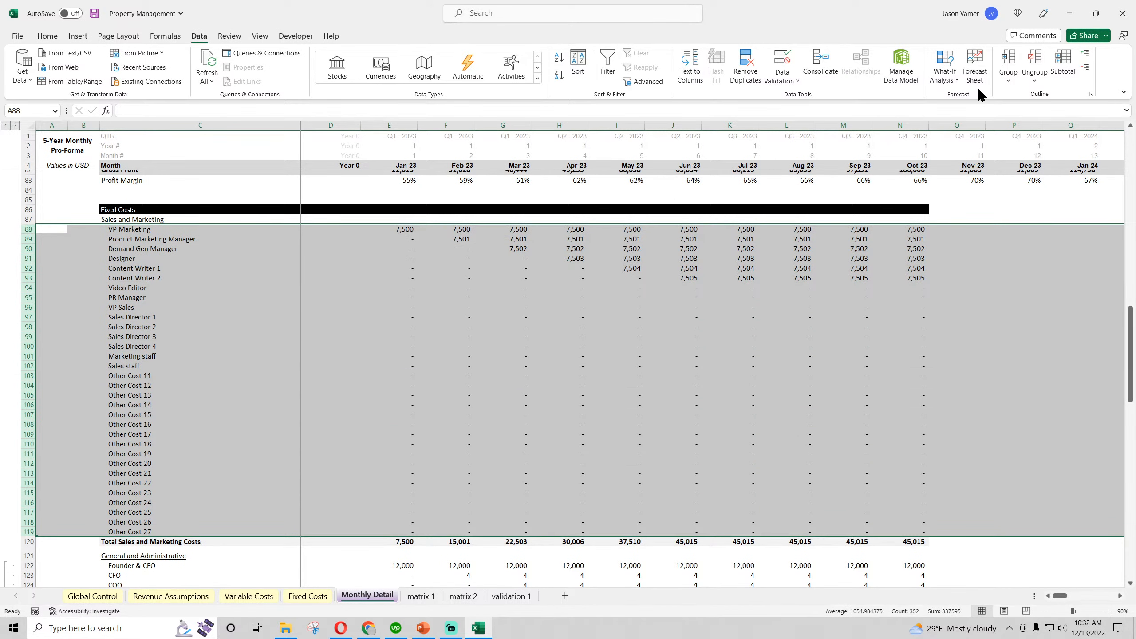
left_click(1009, 63)
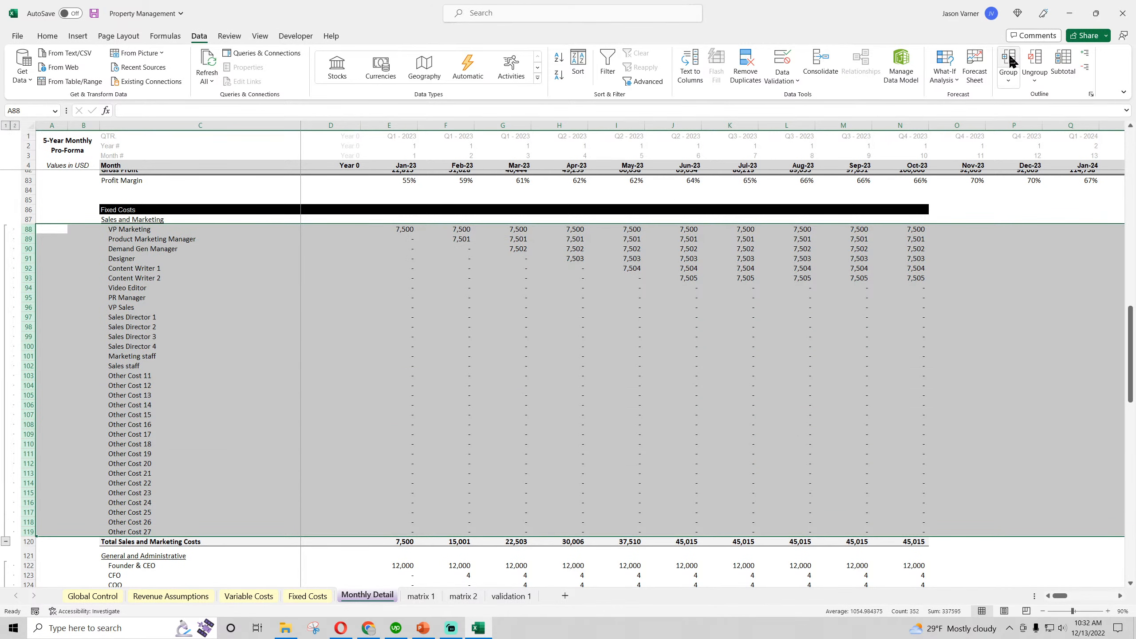
left_click(47, 36)
left_click(96, 13)
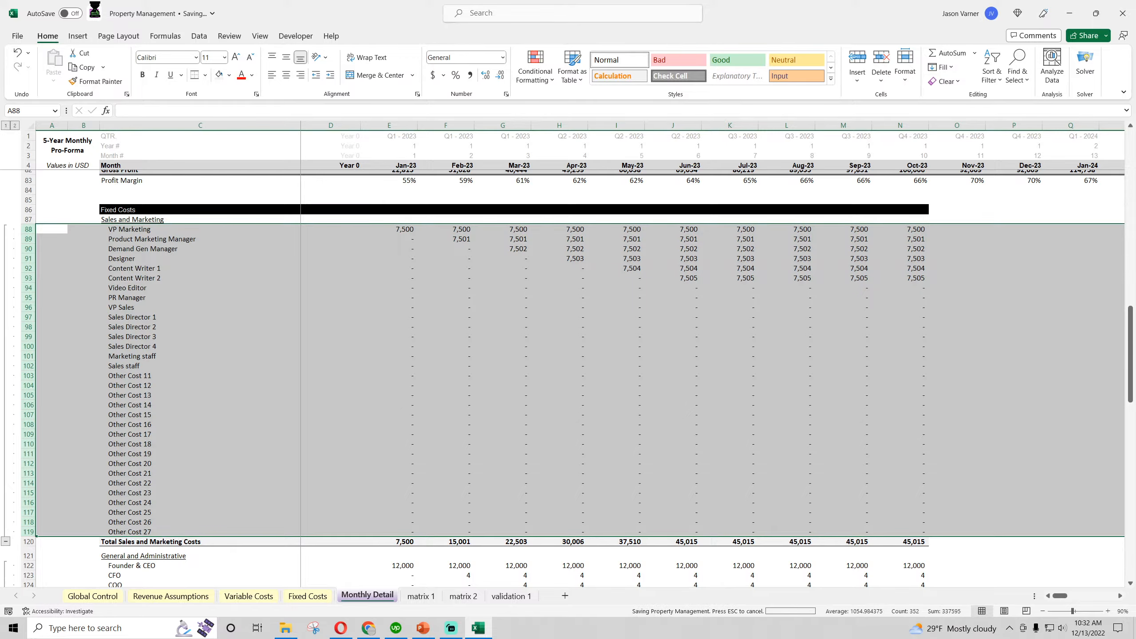
scroll(125, 287, "up", 10)
scroll(126, 286, "down", 10)
left_click(134, 340)
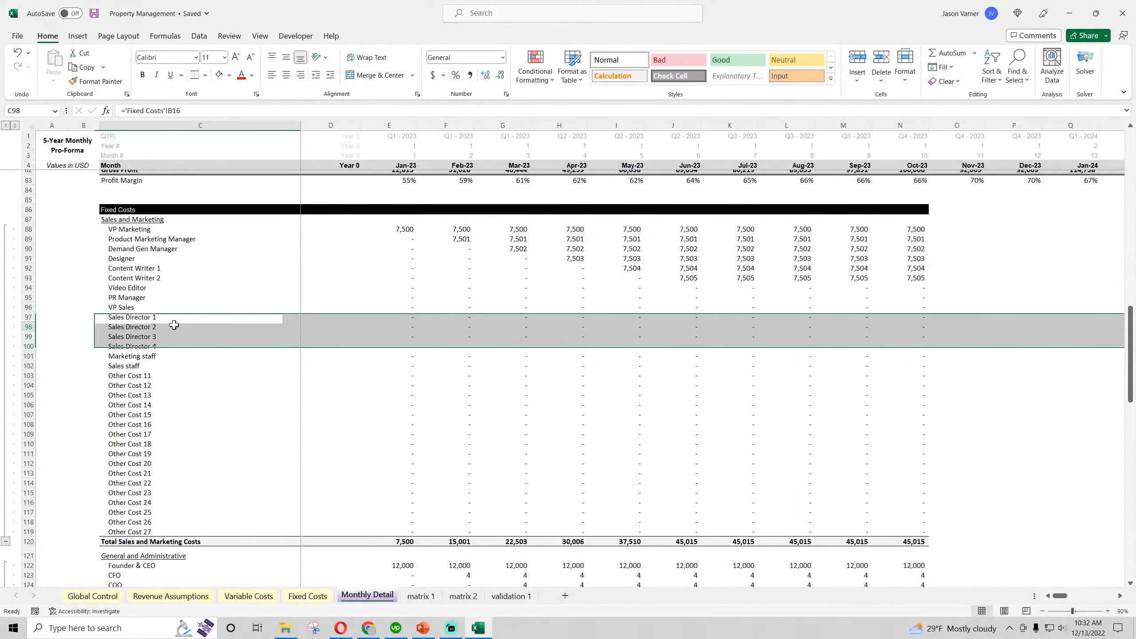
- Copy the Research and Development total in C188:F188 to C196 and C202, below the two remaining cost blocks
scroll(163, 285, "down", 8)
scroll(175, 341, "down", 20)
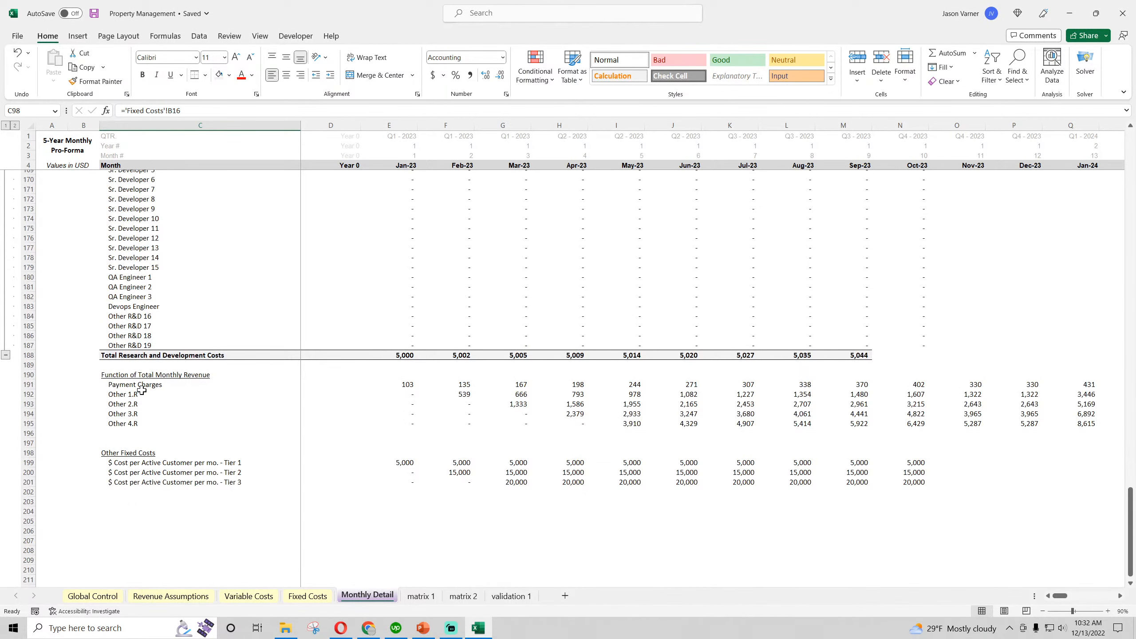
left_click_drag(28, 384, 28, 423)
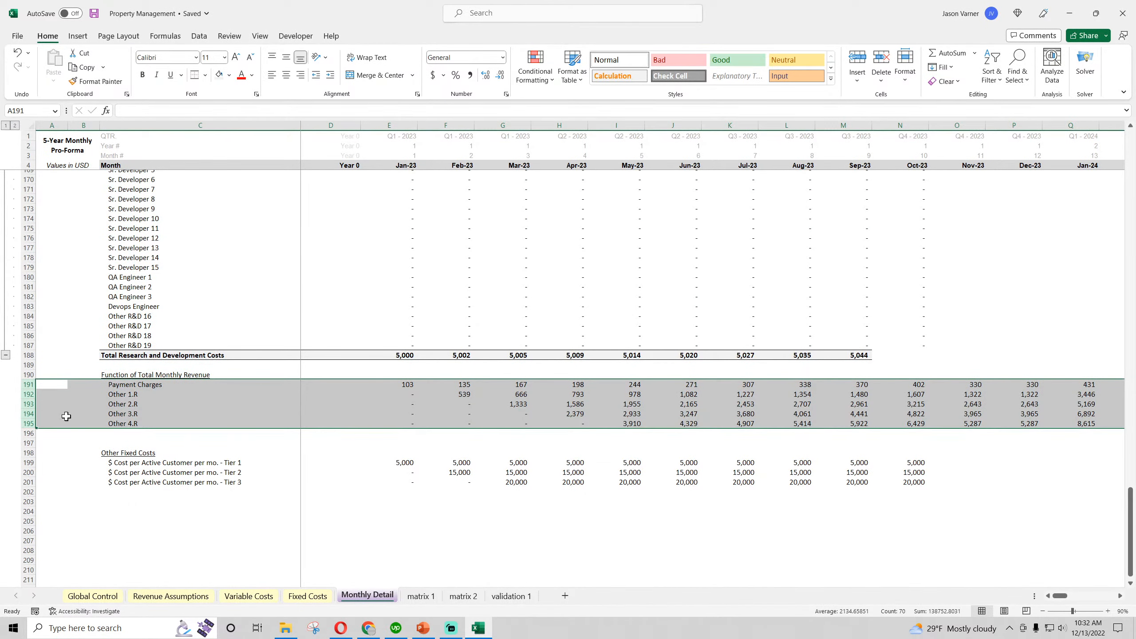
left_click(160, 389)
left_click_drag(130, 356, 437, 354)
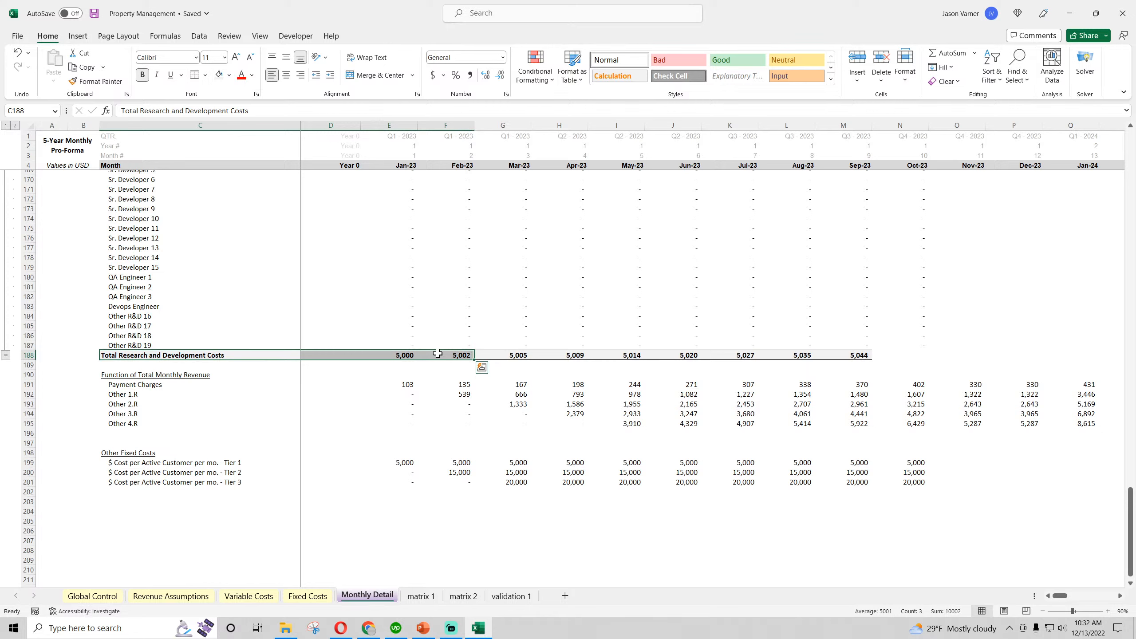
key("ctrl+c")
left_click(127, 433)
key("ctrl+v")
left_click(127, 492)
key("ctrl+v")
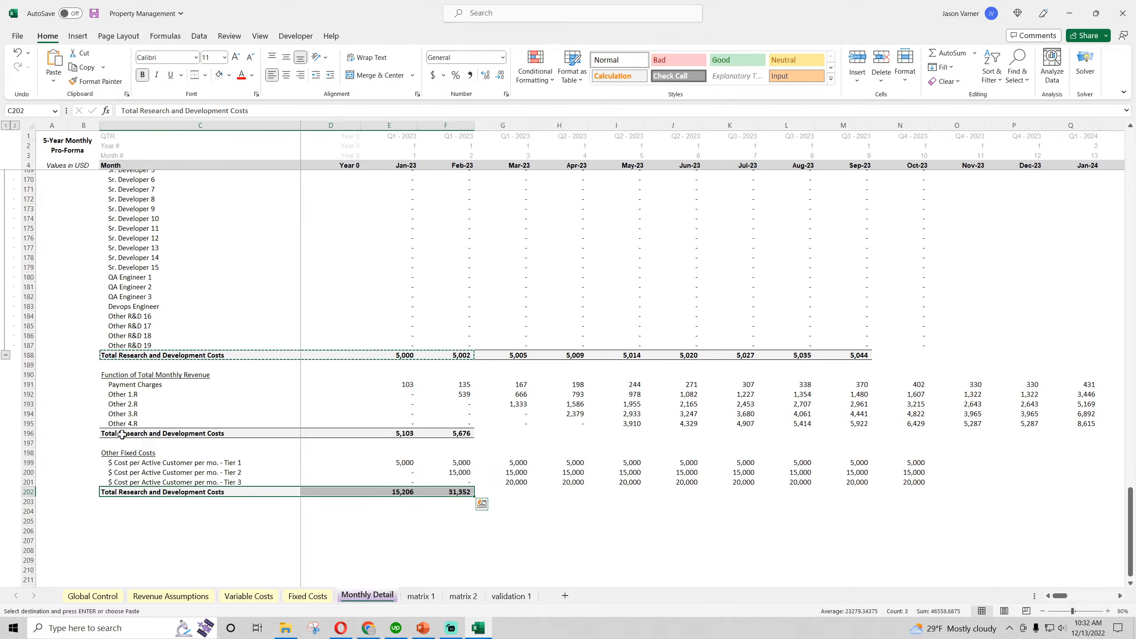
- Retitle C196 "Total Other Costs as a % of Revenues" and C202 "Total Other Fixed Costs"
left_click(122, 434)
type("Total Other Costs as a % of Revenues")
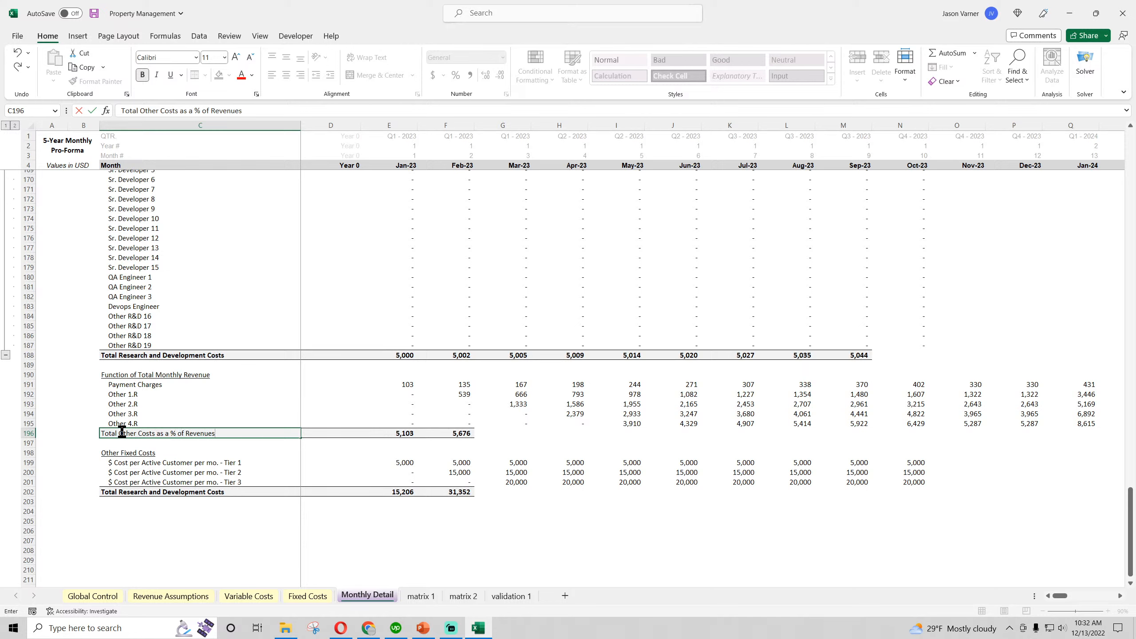
key("Return")
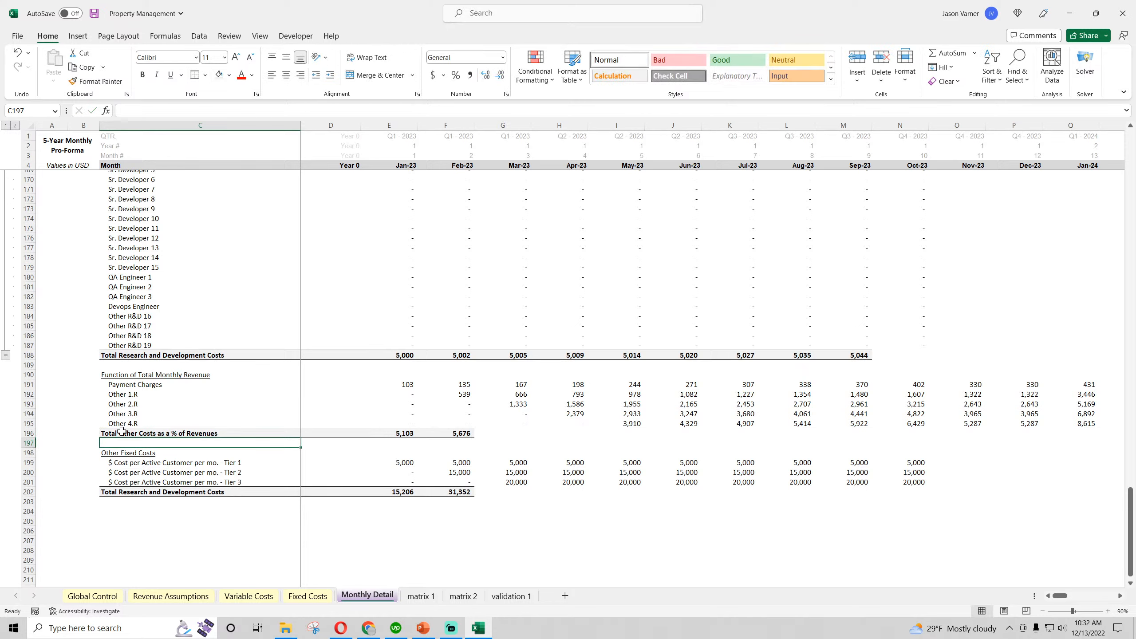
left_click(139, 491)
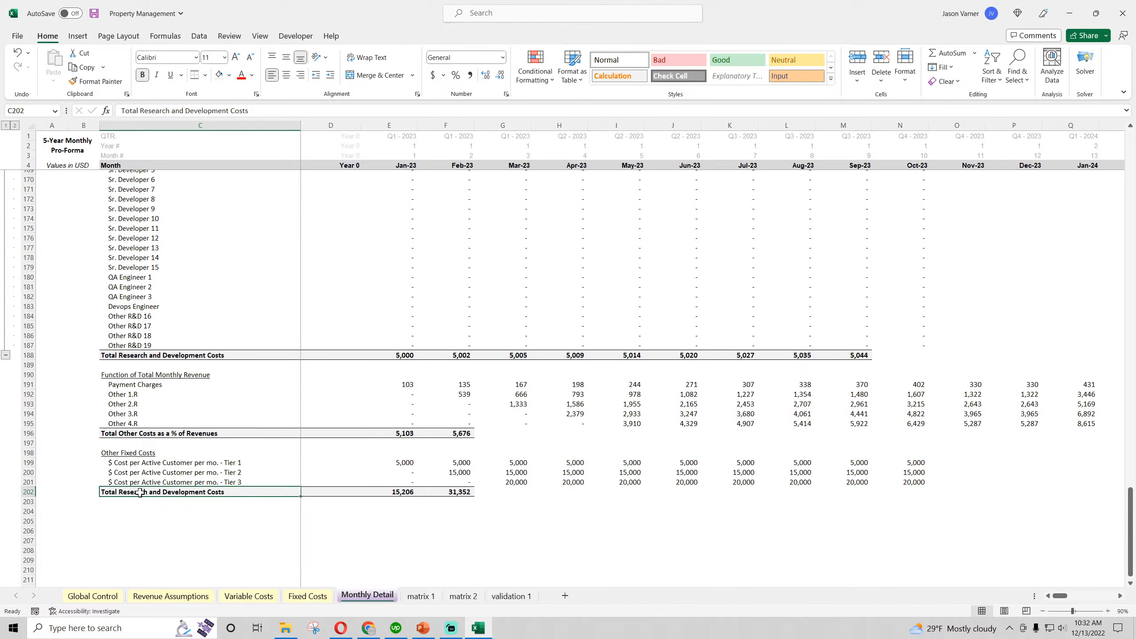
type("Total Other")
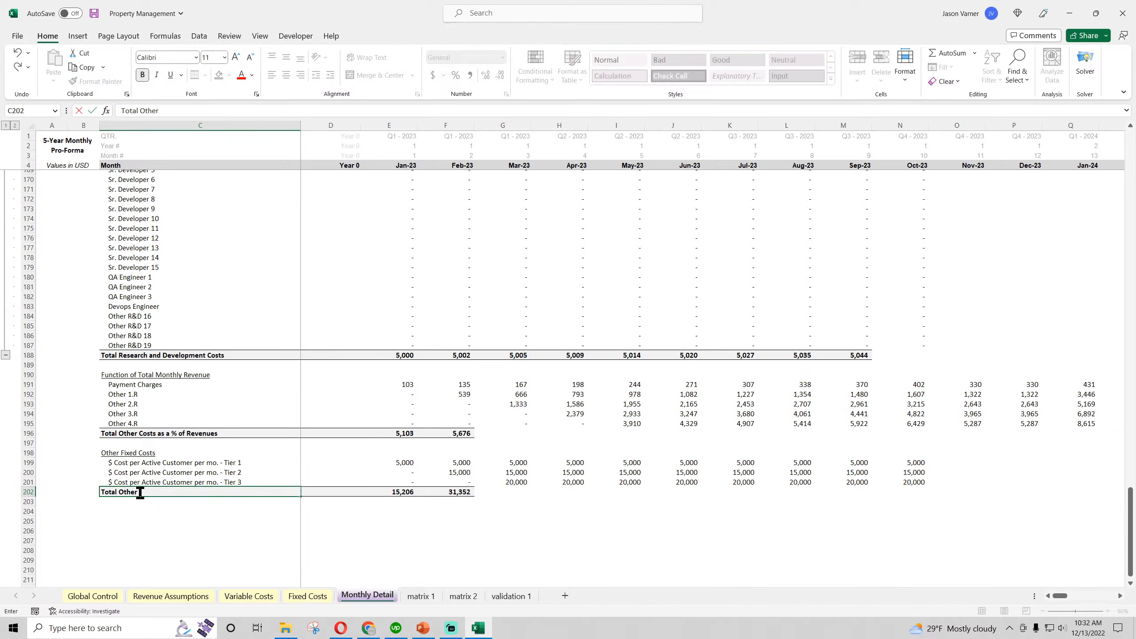
type(" Fixed Costs")
key("Return")
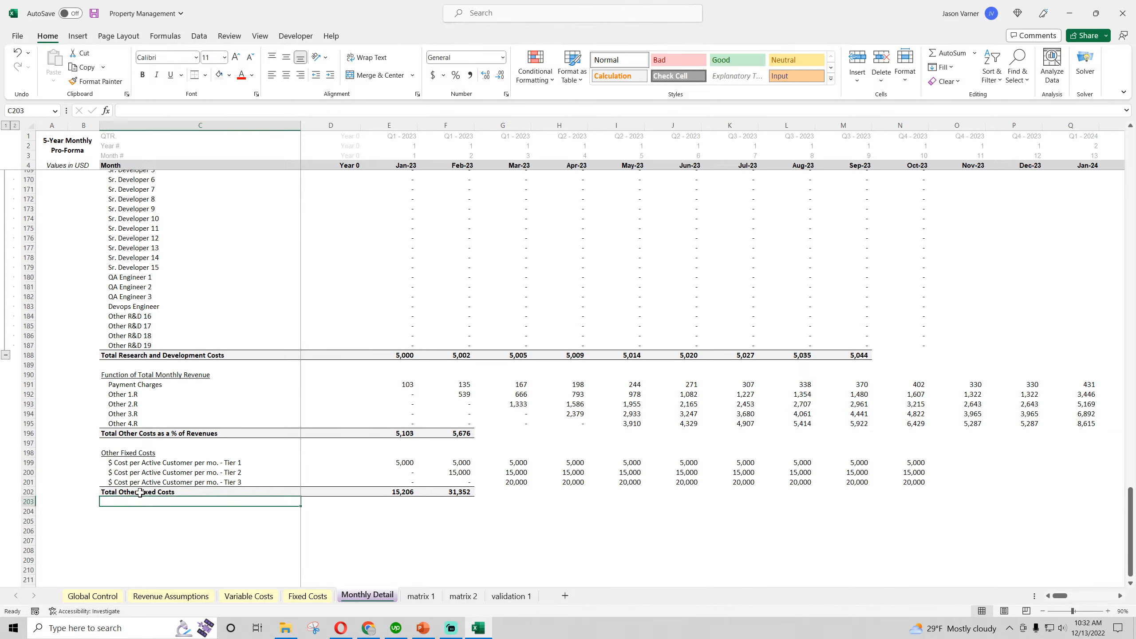
- Replace the formula in E202 with an AutoSum of the three tier costs above and fill it across through O202
left_click(402, 492)
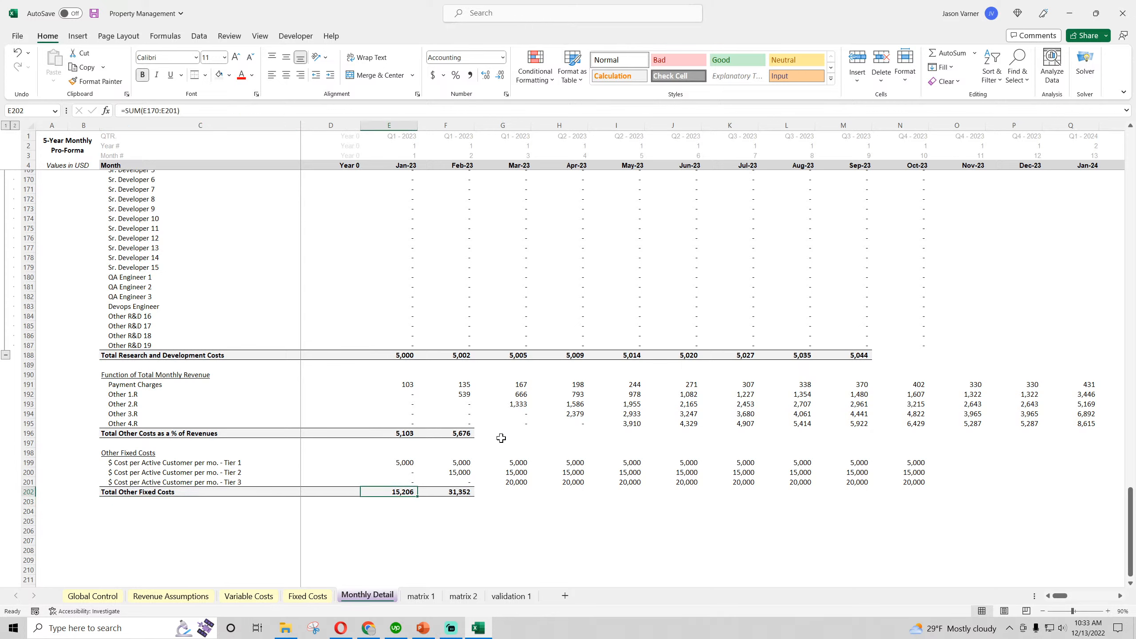
left_click(944, 57)
key("Return")
left_click(409, 492)
left_click_drag(417, 497, 979, 494)
- Replace the formula in E196 with an AutoSum of E191:E195 and fill it across through O196
left_click(400, 434)
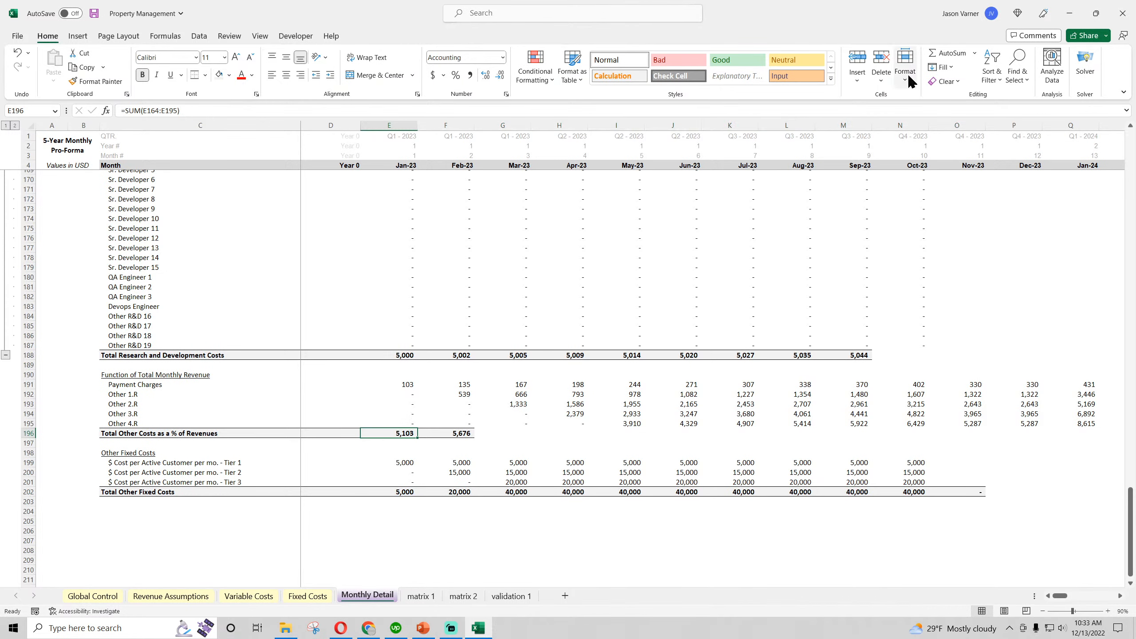
left_click(948, 54)
key("Return")
left_click(407, 430)
left_click_drag(417, 438, 986, 441)
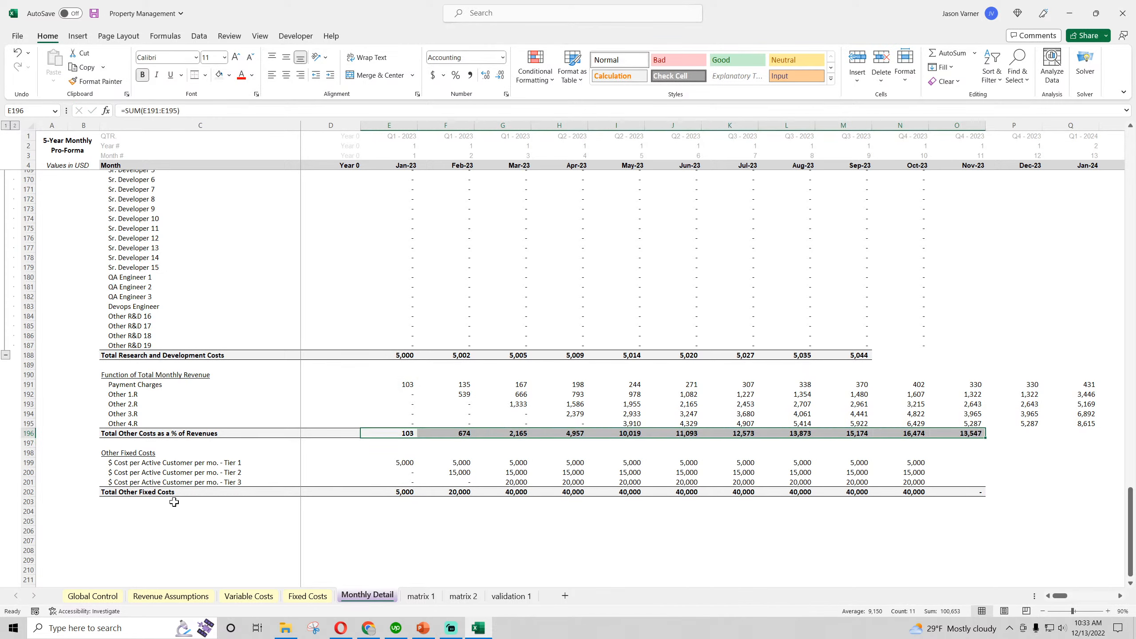
- Label C204 "Total Operating Expenses" below the Other Fixed Costs total
left_click(125, 511)
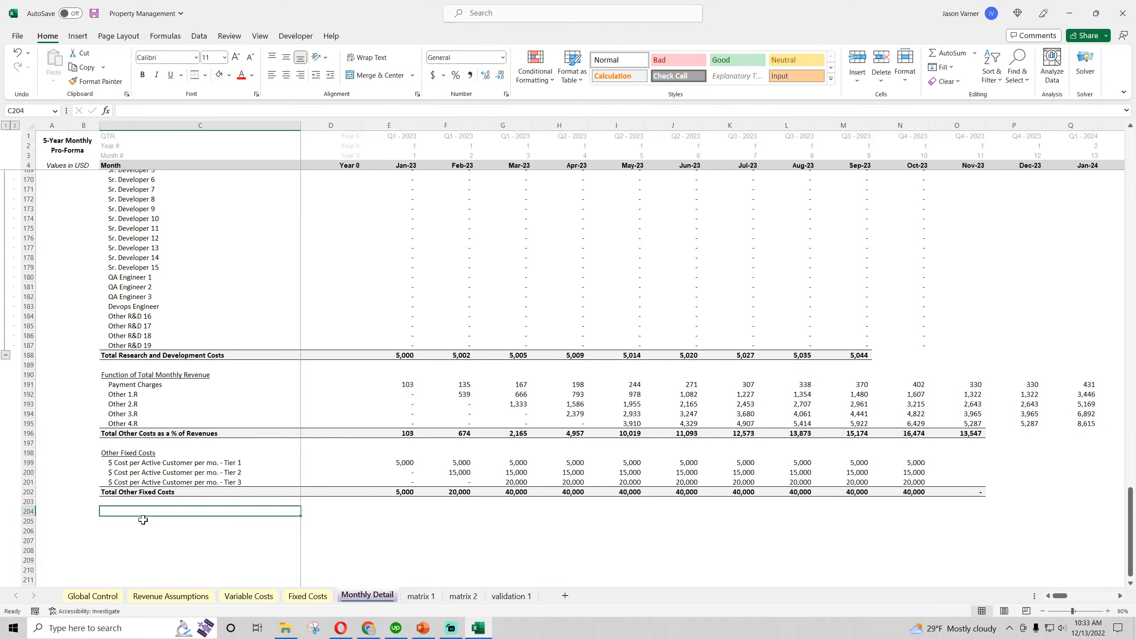
type("Total Operating E")
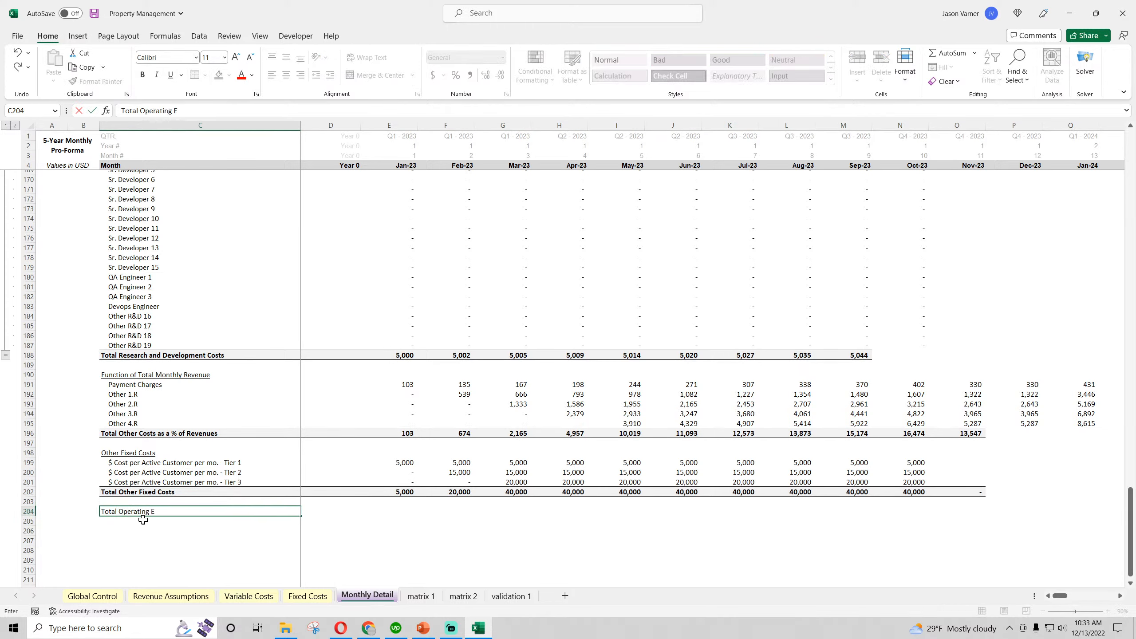
type("xpenses")
key("Tab")
key("Tab")
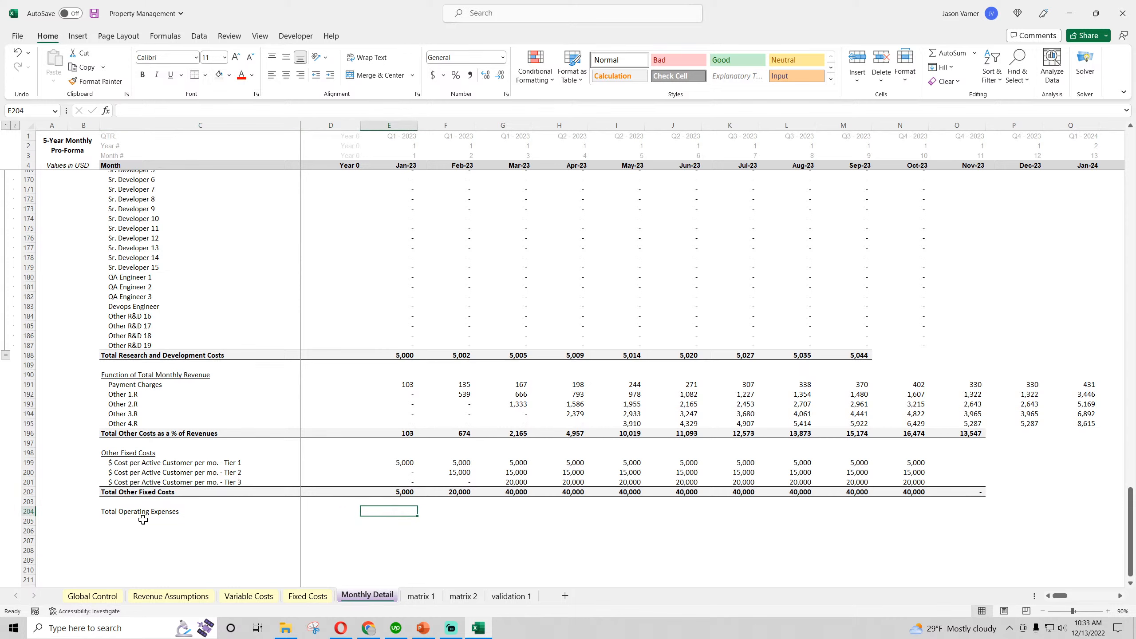
- Enter =E202+E196+E188+E154+E120 in E204 for Total Operating Expenses and fill it across through L204
type("=")
left_click(401, 495)
type("+")
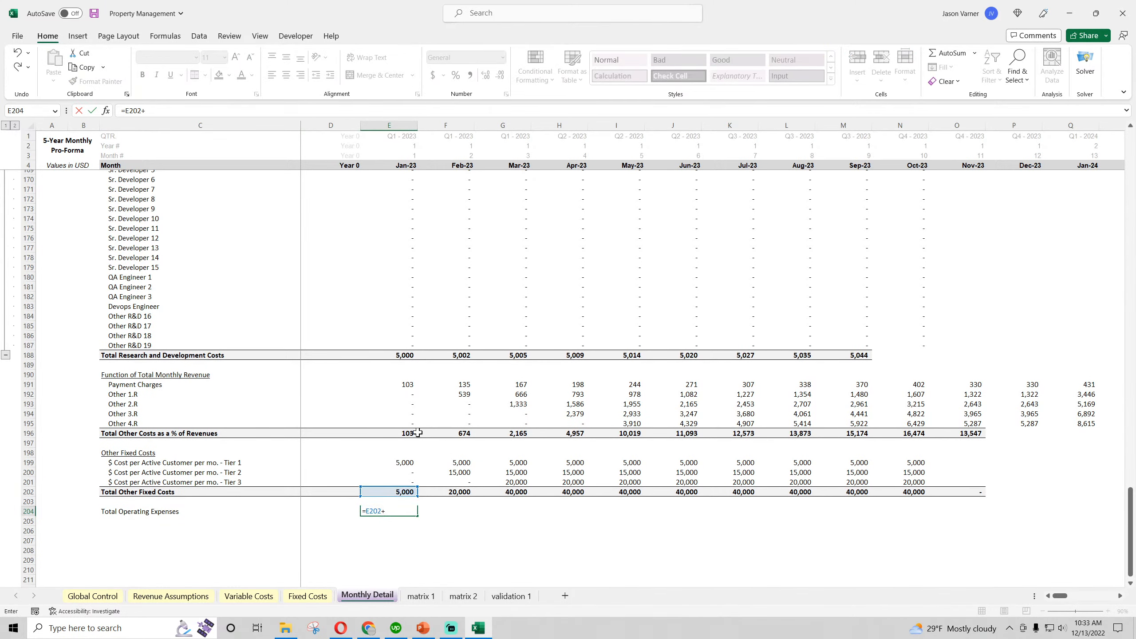
left_click(402, 433)
type("+")
left_click(403, 356)
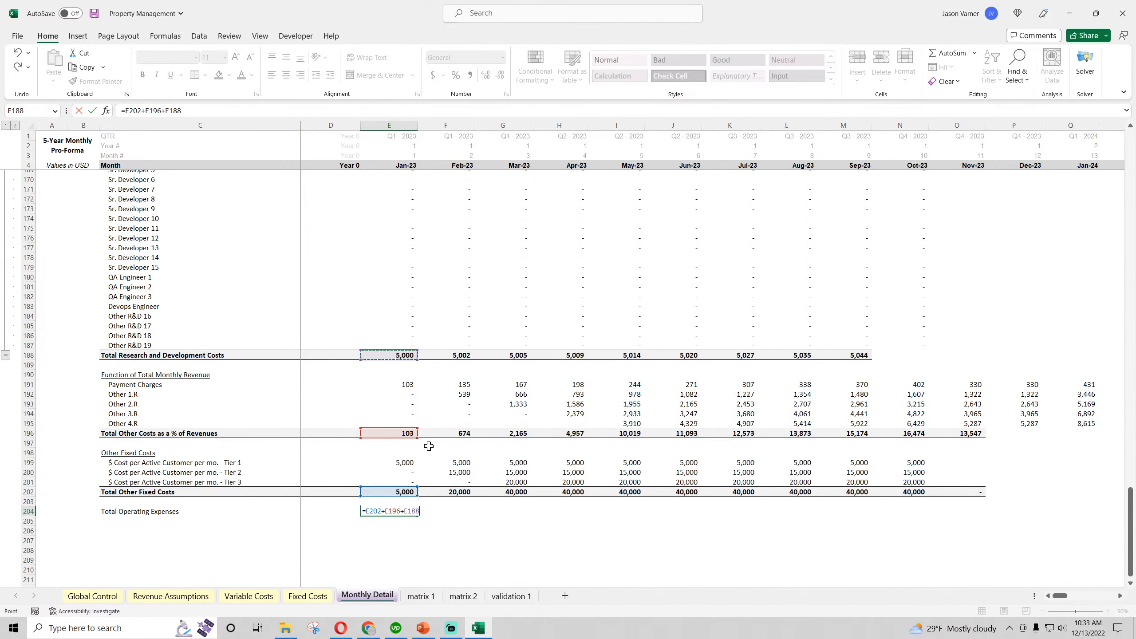
scroll(449, 484, "up", 11)
type("+")
left_click(404, 342)
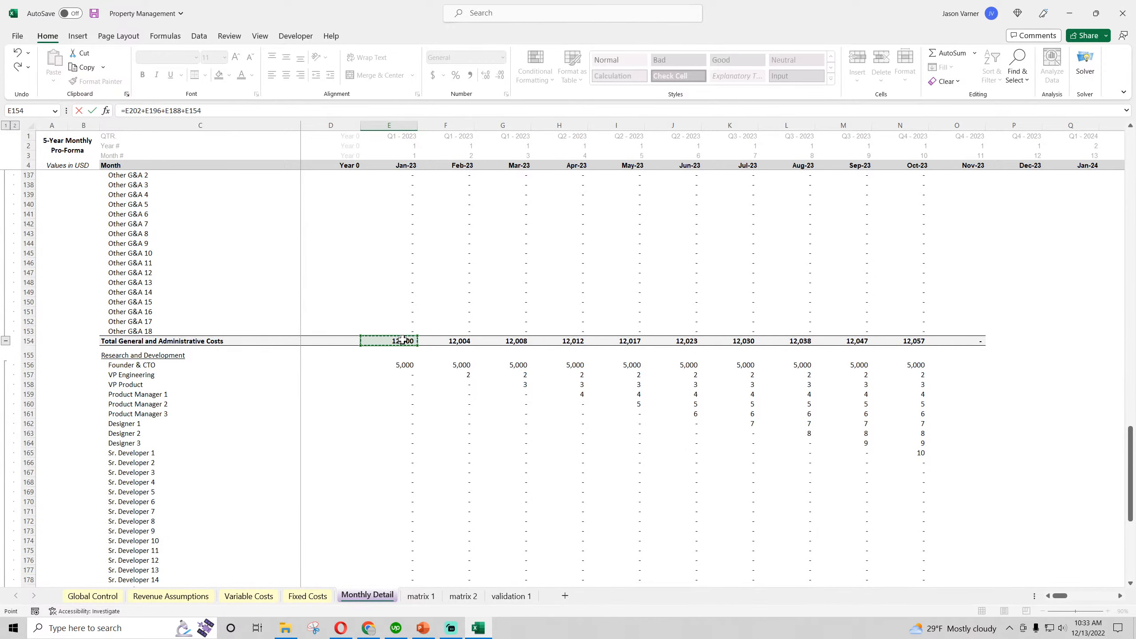
scroll(453, 442, "up", 9)
scroll(453, 443, "up", 2)
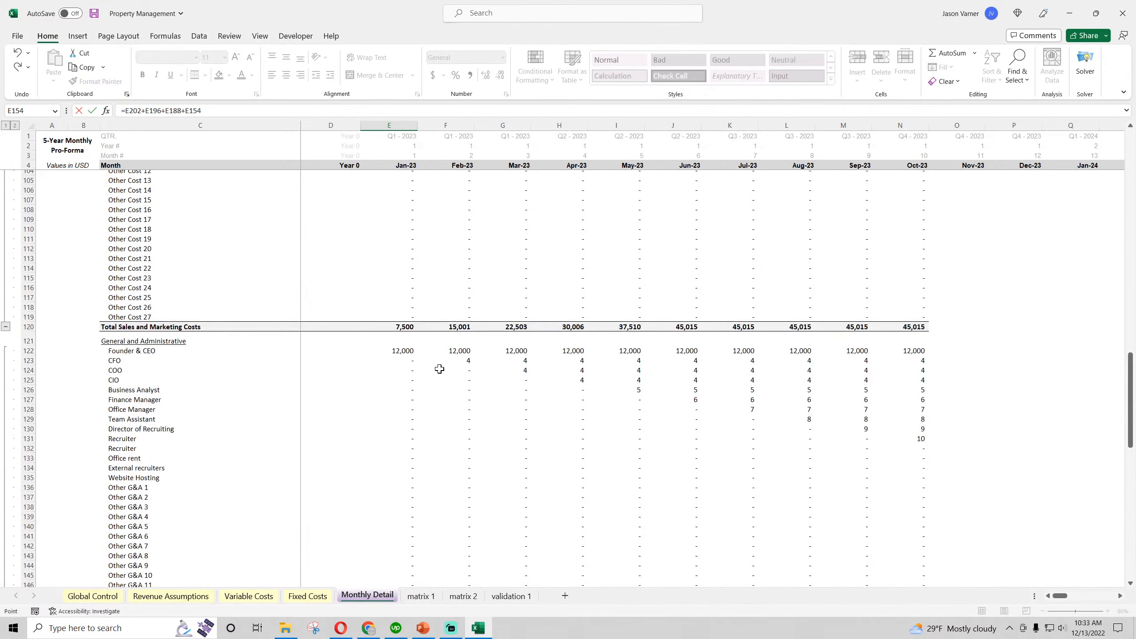
left_click(404, 327)
scroll(487, 482, "up", 8)
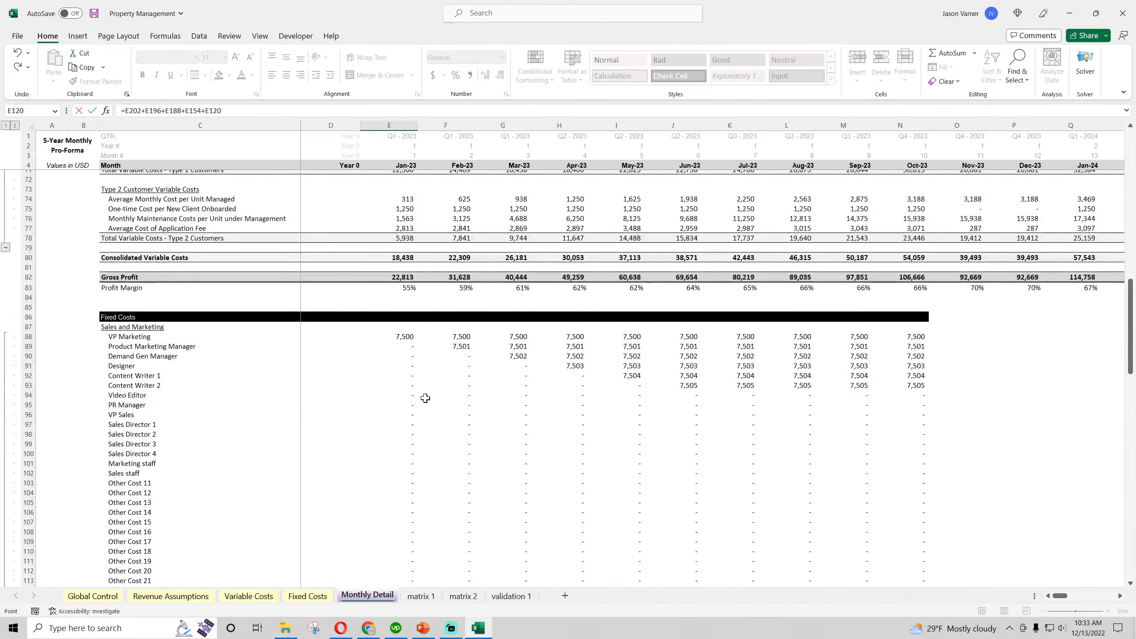
scroll(424, 397, "down", 2)
scroll(443, 411, "down", 5)
key("Return")
scroll(448, 446, "down", 10)
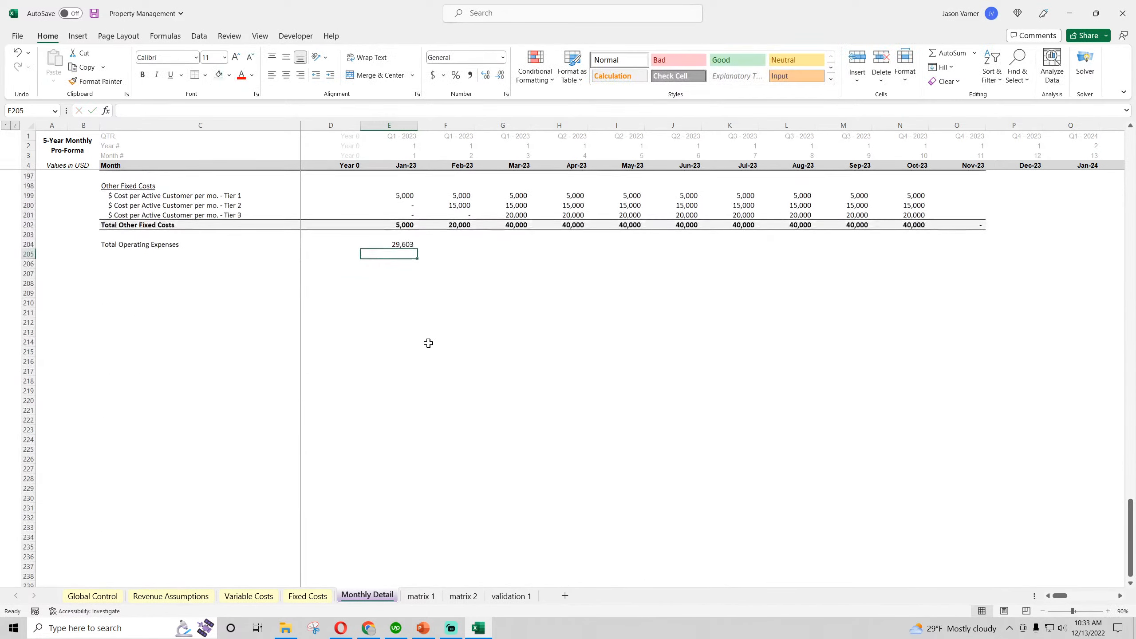
left_click(407, 245)
left_click_drag(417, 248, 800, 247)
- Label C206 "EBITDA" below the Total Operating Expenses row
left_click(134, 249)
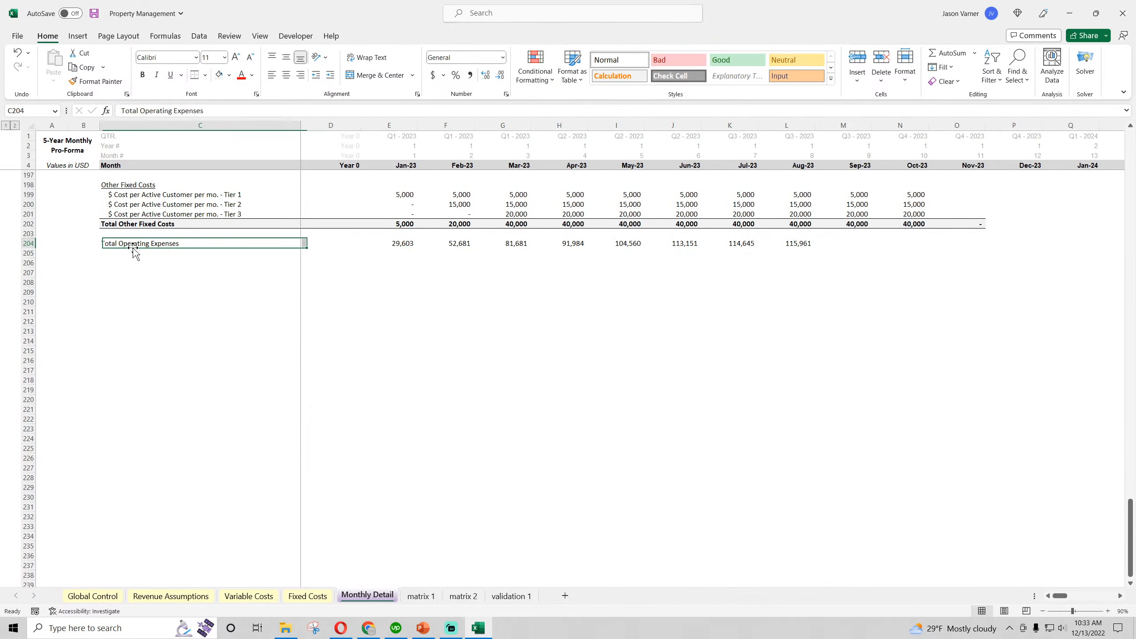
left_click(130, 263)
type("Net")
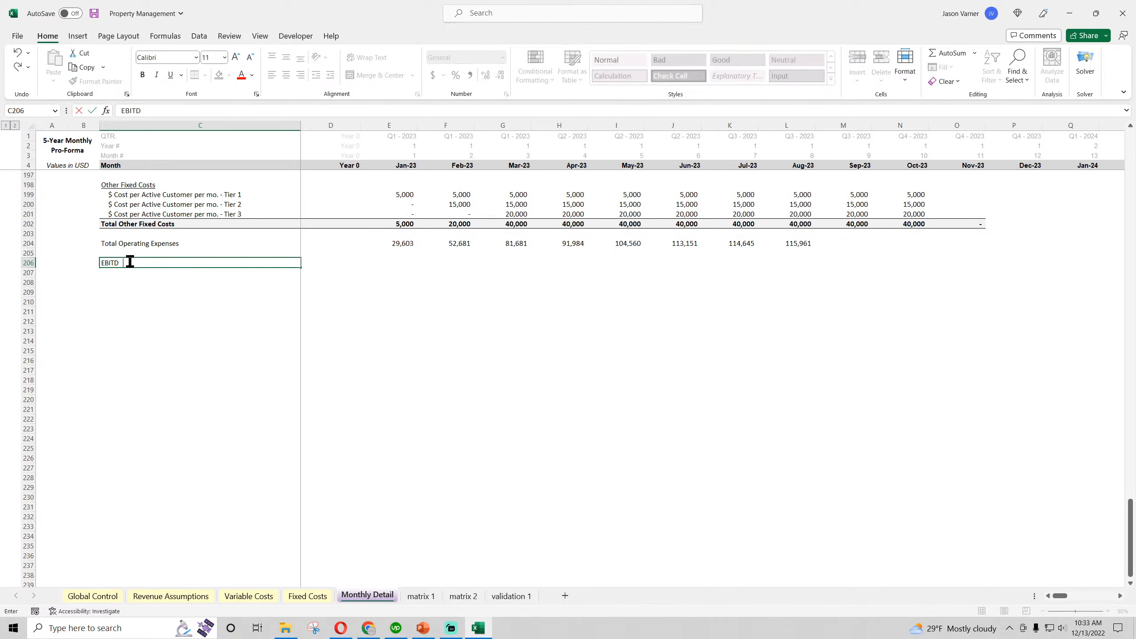
type("A")
key("ctrl+Return")
- Format C206:I206 in the EBITDA row with top and bottom borders, bold text and a gray fill
left_click_drag(129, 263, 637, 264)
left_click(205, 75)
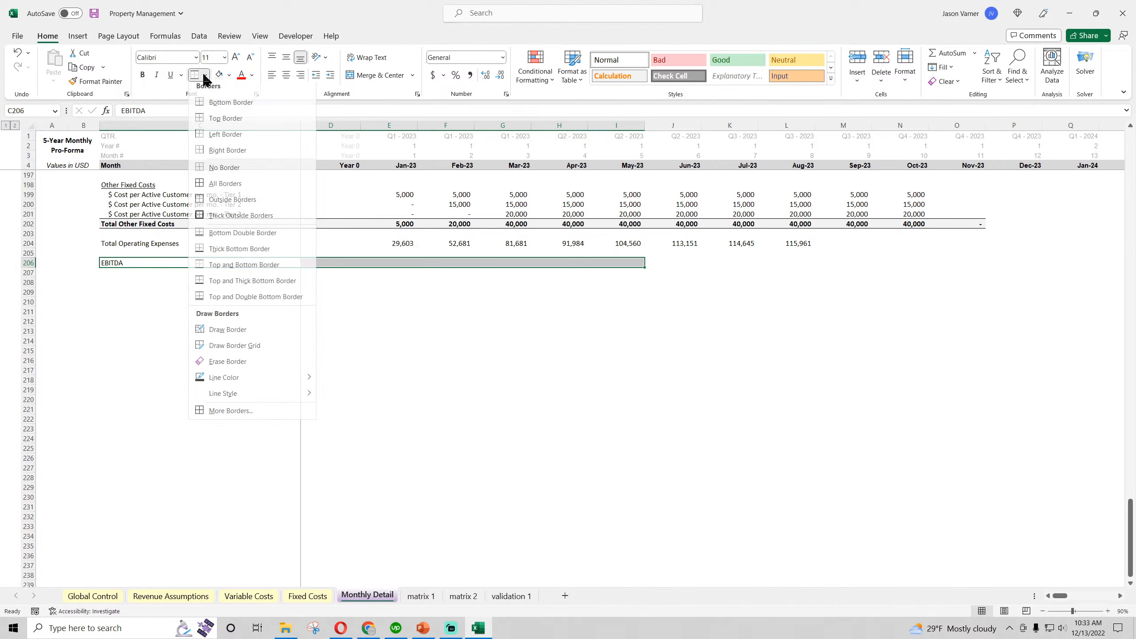
left_click(223, 273)
left_click(143, 76)
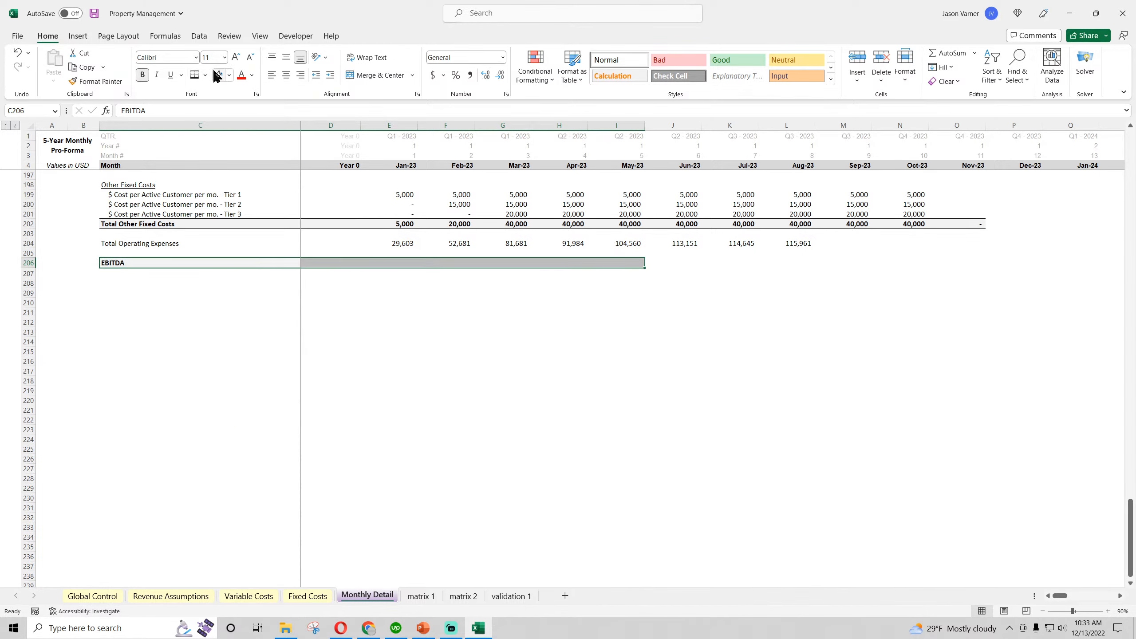
left_click(229, 75)
left_click(221, 125)
- Format C204:H204 in the Total Operating Expenses row with top and bottom borders, bold text and a light gray fill
scroll(198, 353, "up", 4)
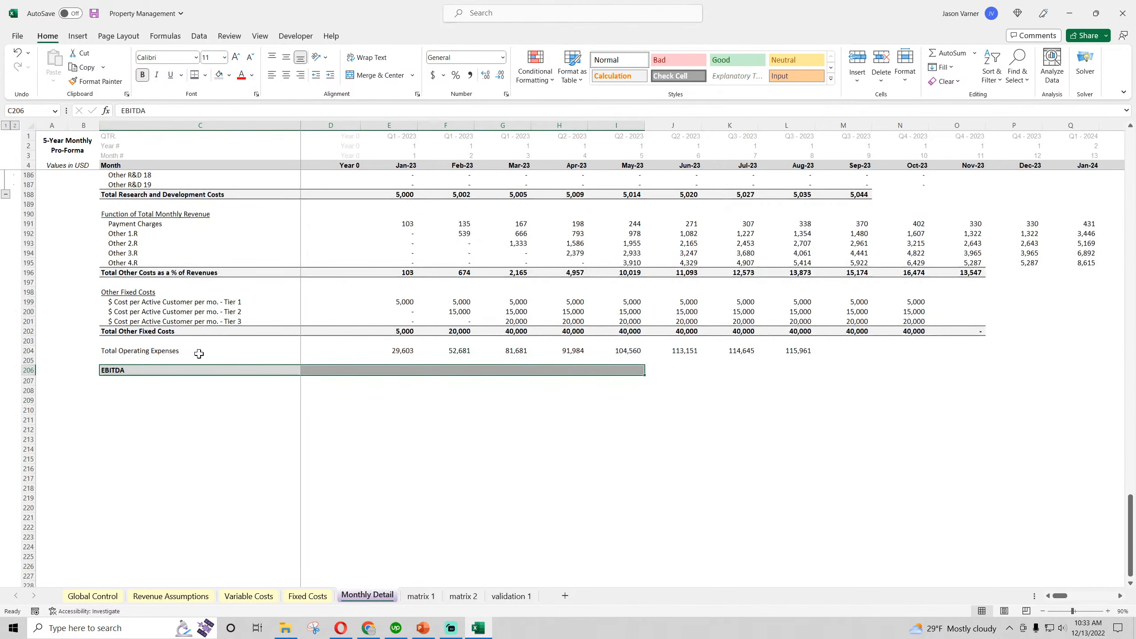
left_click_drag(197, 351, 577, 351)
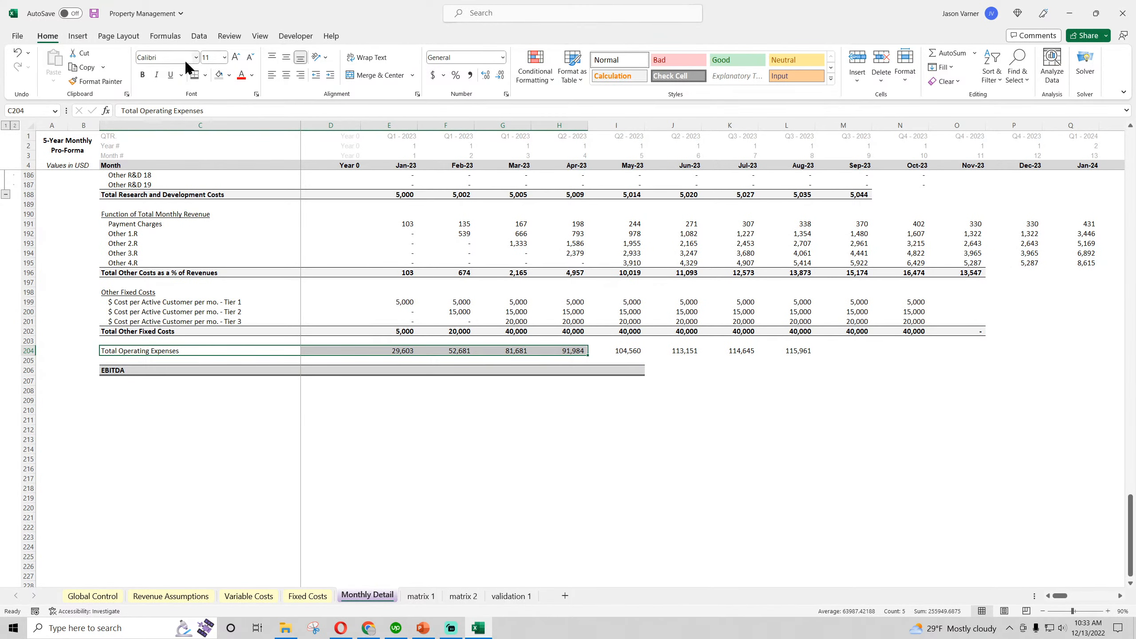
left_click(205, 75)
left_click(243, 269)
left_click(218, 74)
left_click(142, 75)
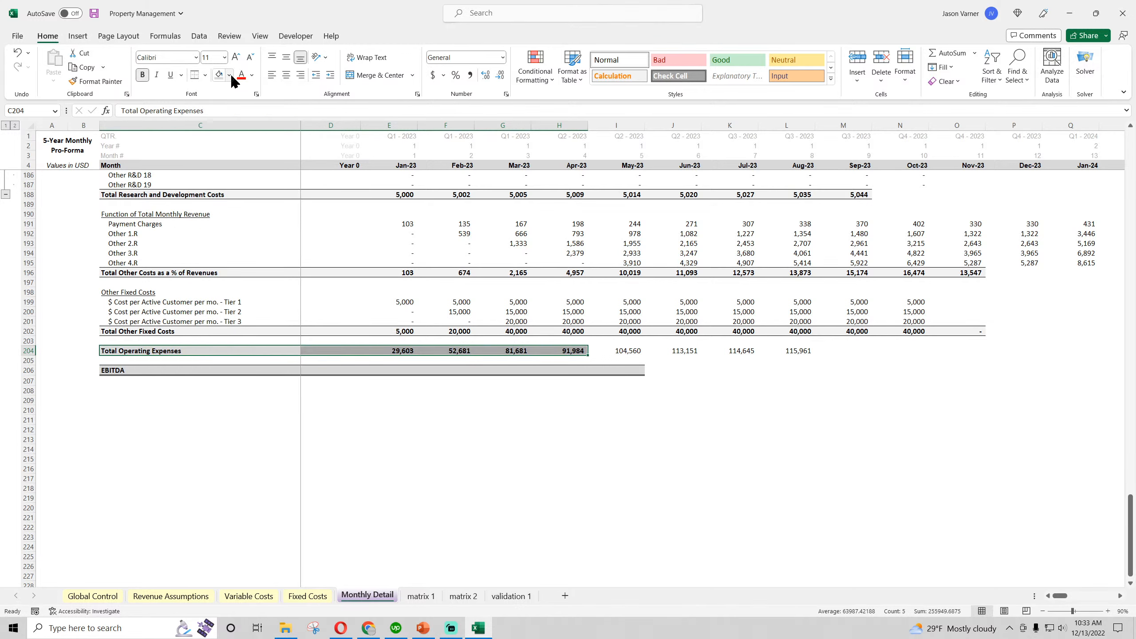
left_click(230, 76)
left_click(219, 117)
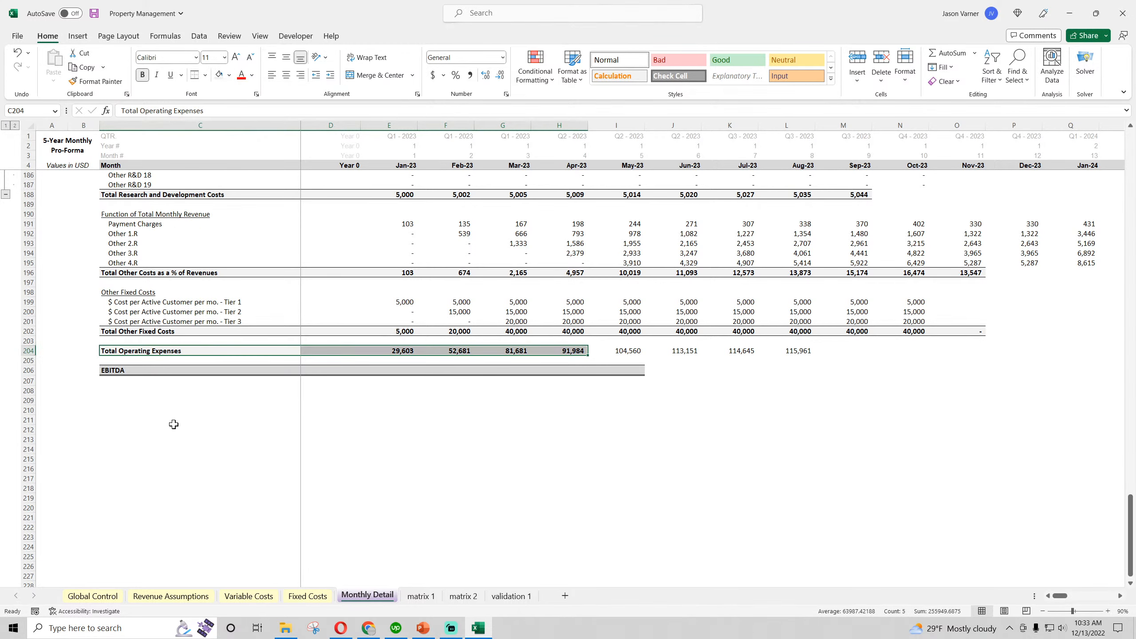
left_click(202, 419)
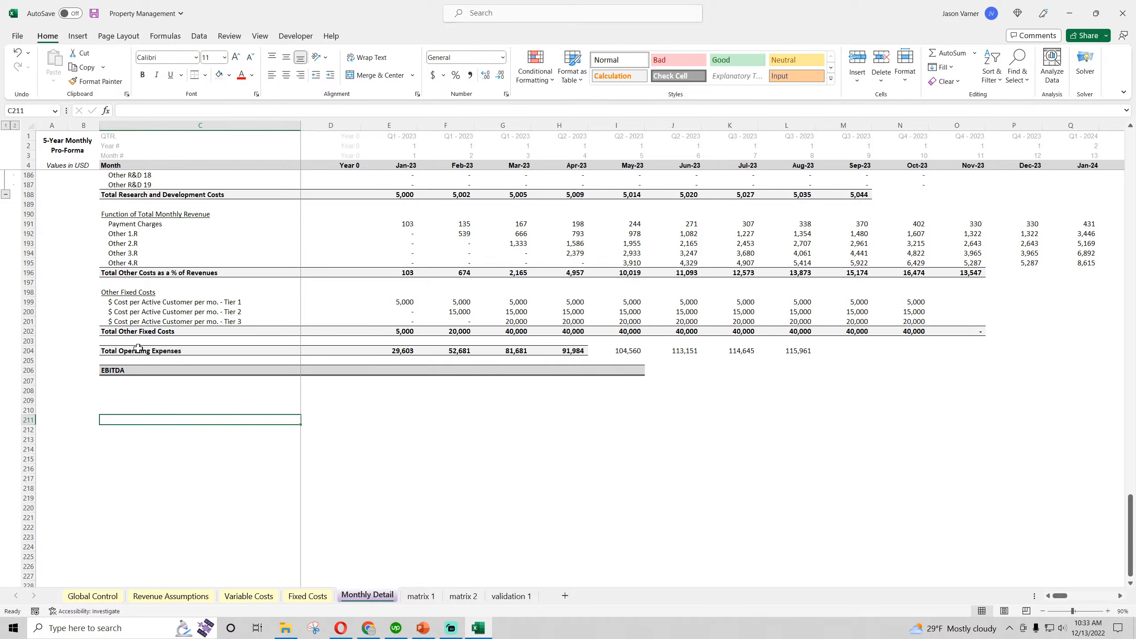
- Apply a darker gray fill to C204:G204 in the Total Operating Expenses row
left_click_drag(138, 349, 523, 352)
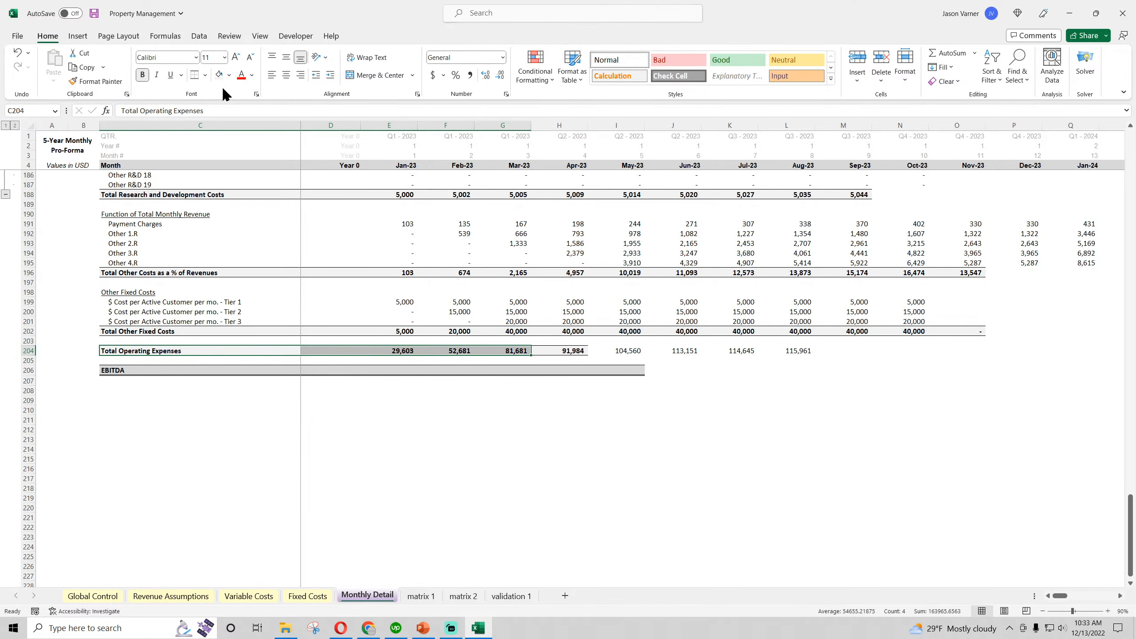
left_click(229, 75)
left_click(218, 132)
left_click(367, 508)
scroll(368, 508, "up", 11)
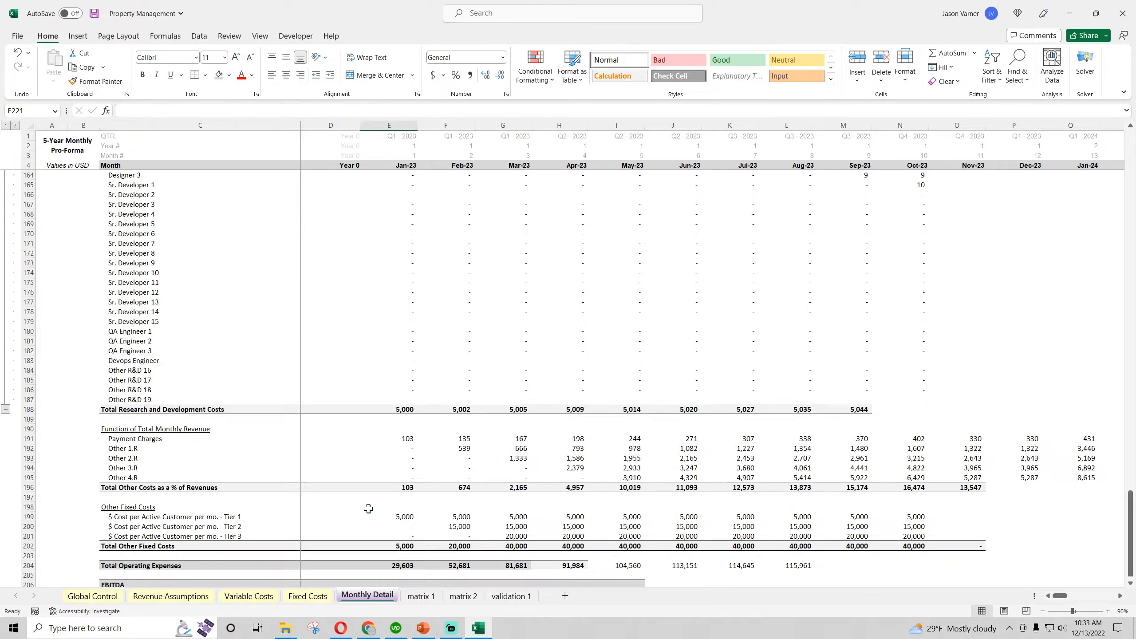
scroll(368, 509, "up", 20)
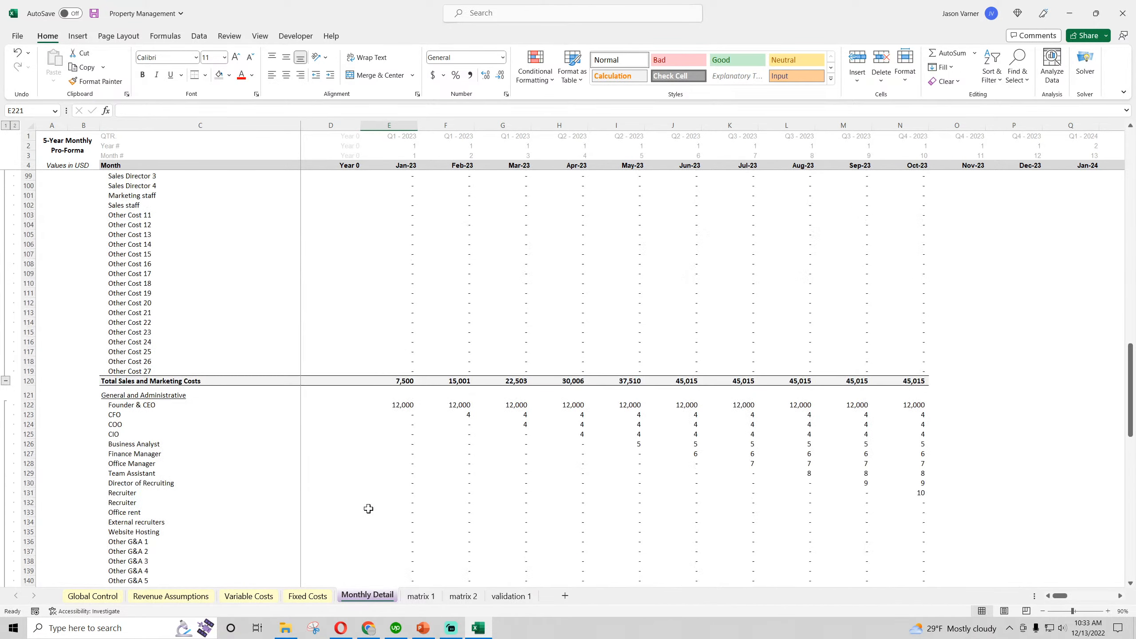
scroll(368, 508, "up", 3)
scroll(368, 509, "down", 20)
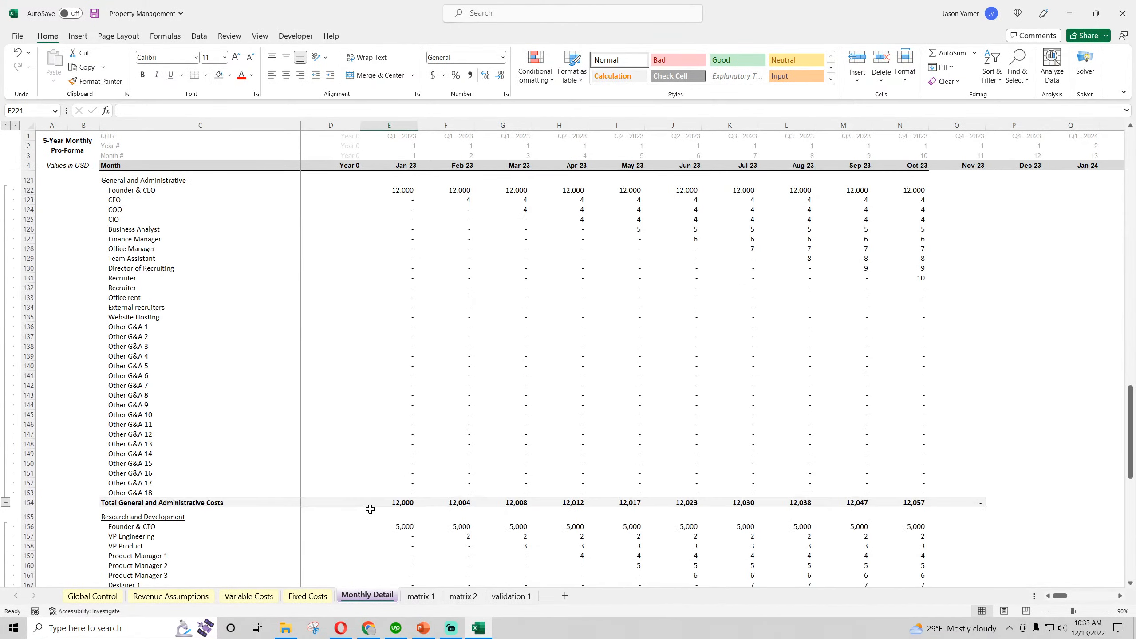
scroll(371, 510, "down", 7)
left_click(404, 352)
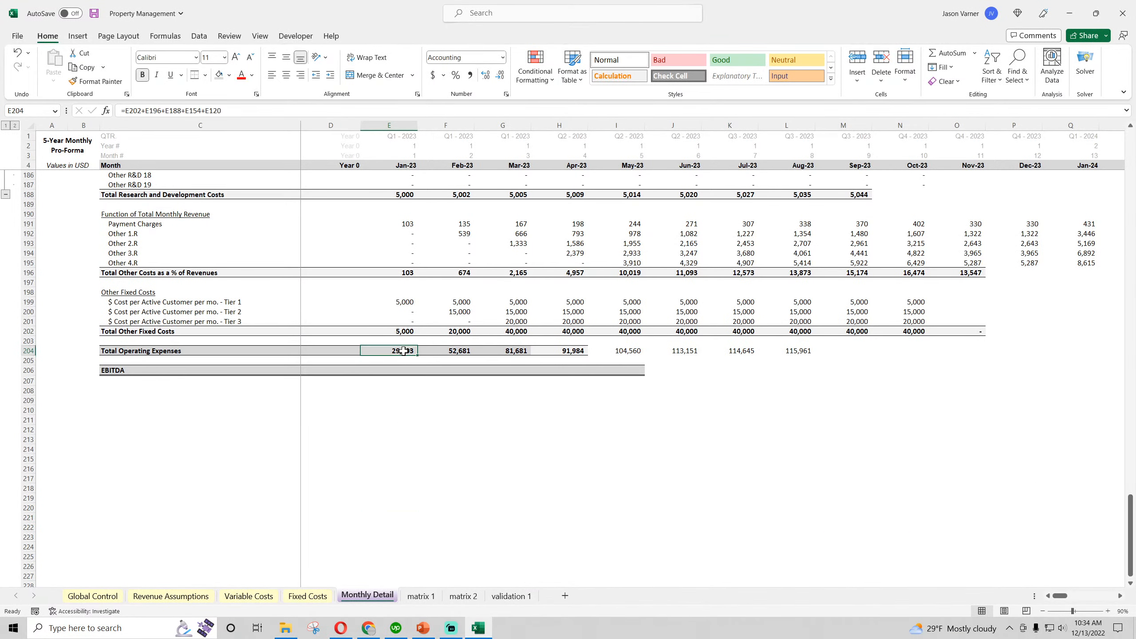
- Label C207 "Profit Margin" directly below the EBITDA row
left_click(120, 384)
type("Profit")
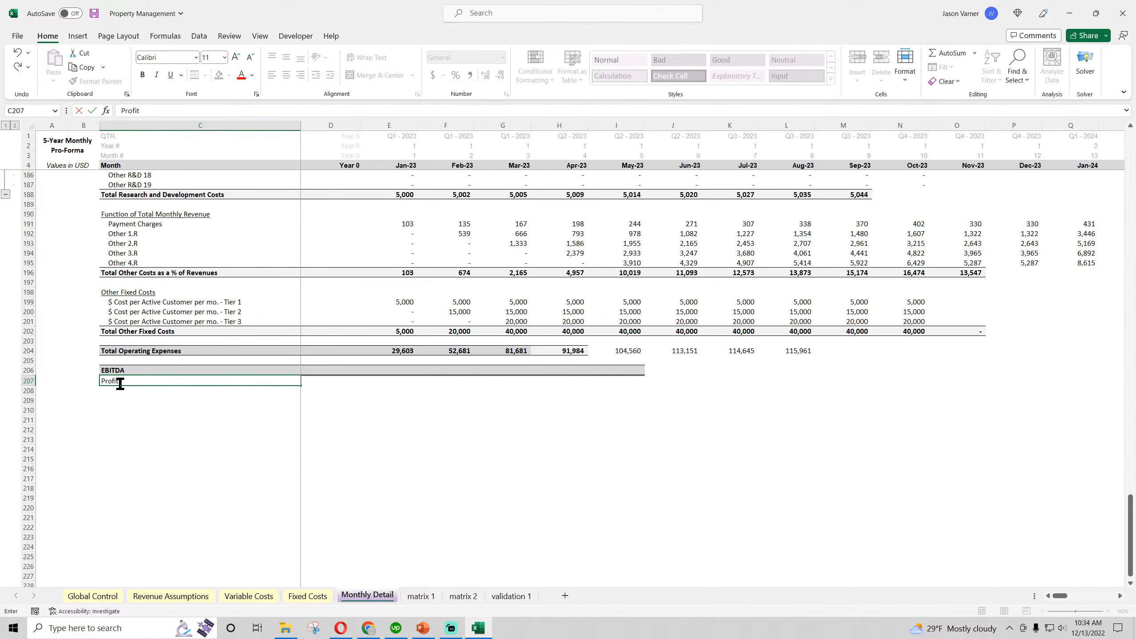
type(" Margin")
key("Tab")
key("Tab")
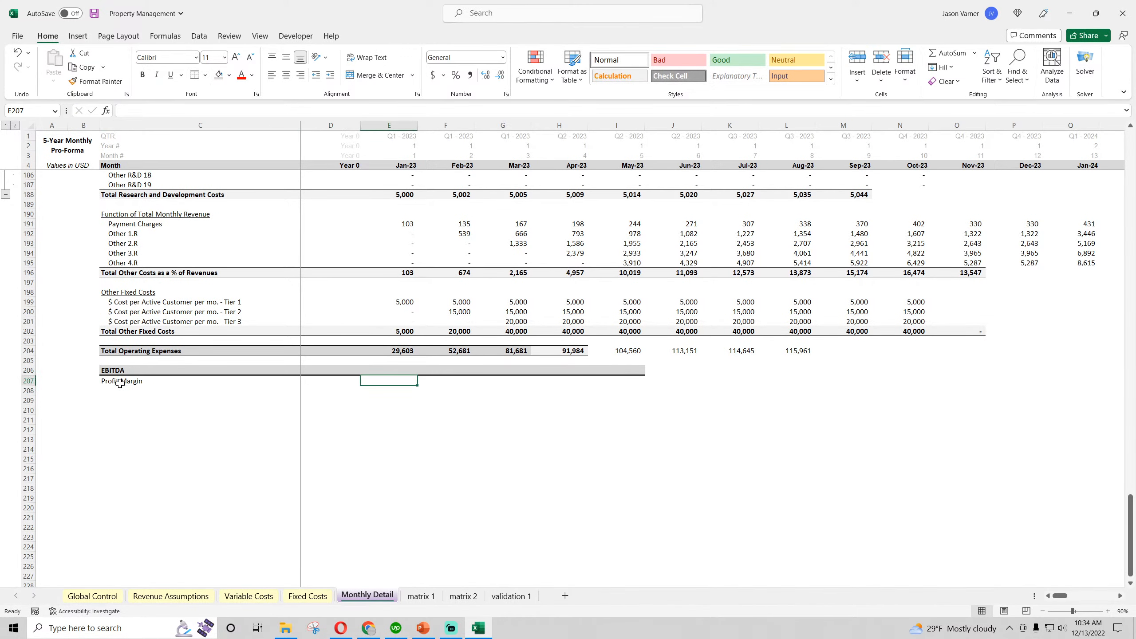
- Copy the gross profit margin formula from E83 into E207
scroll(338, 430, "up", 20)
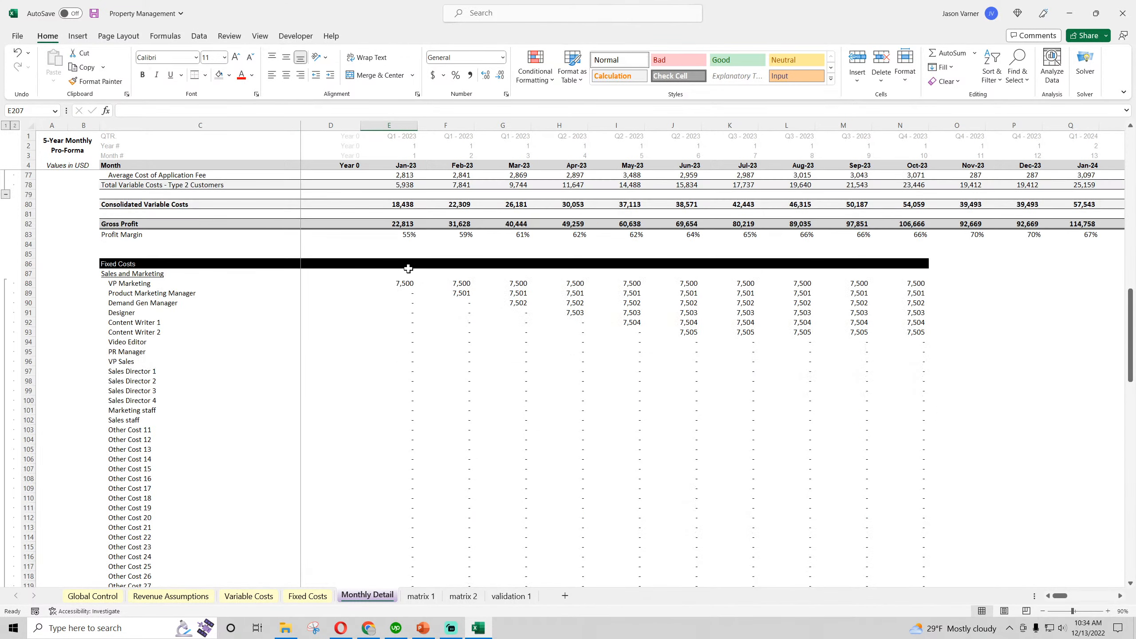
left_click(404, 234)
key("ctrl+c")
scroll(398, 447, "down", 20)
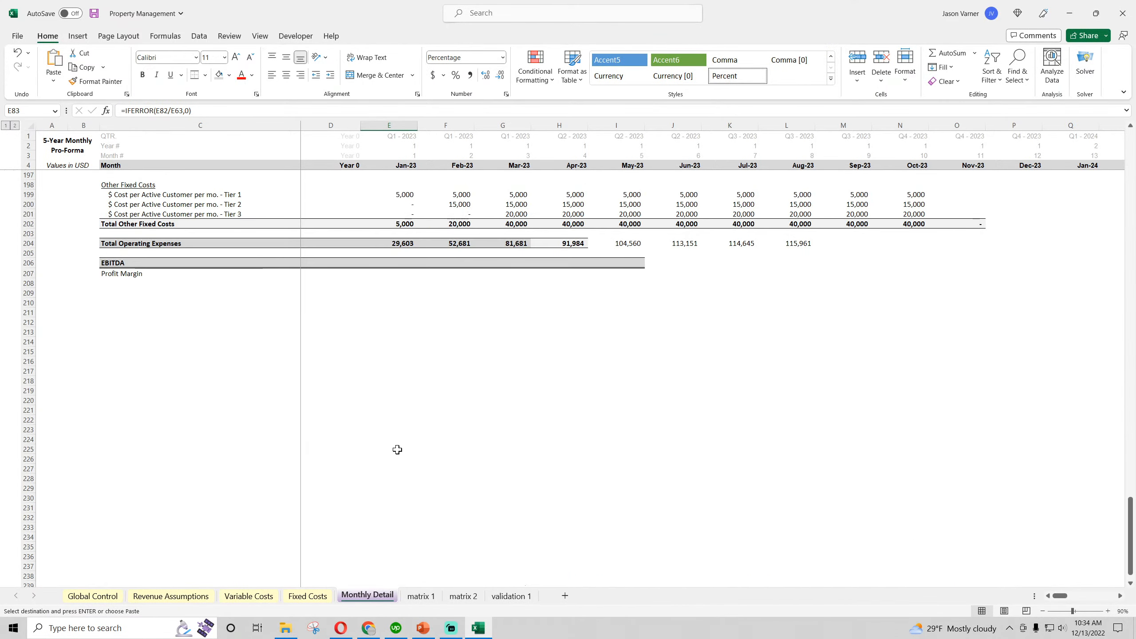
left_click(407, 272)
key("ctrl+v")
- Change the E207 formula to =IFERROR(E206/E63,0) so it divides by Total Revenues (Consolidated), and fill it across through K207
double_click(407, 271)
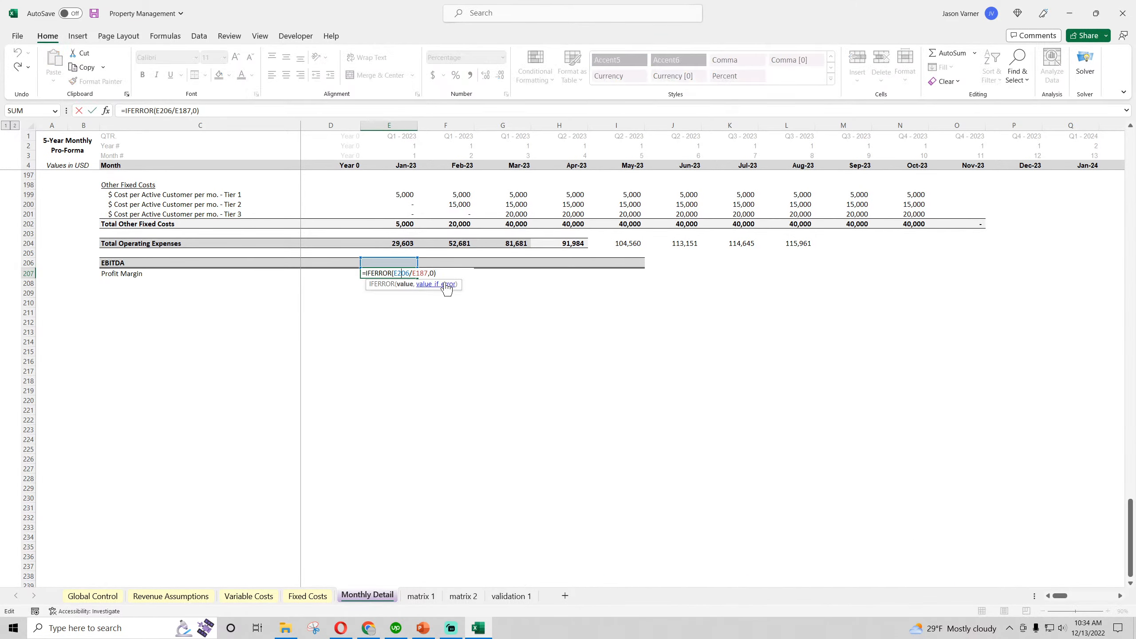
scroll(451, 274, "up", 18)
scroll(451, 274, "up", 20)
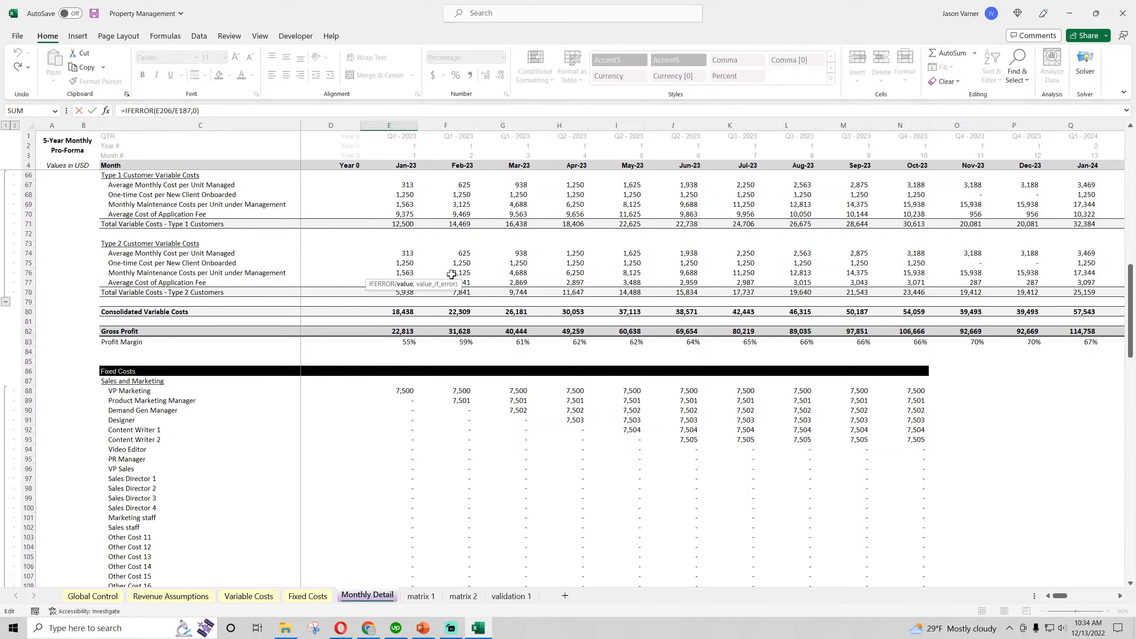
scroll(452, 274, "up", 20)
scroll(454, 282, "down", 18)
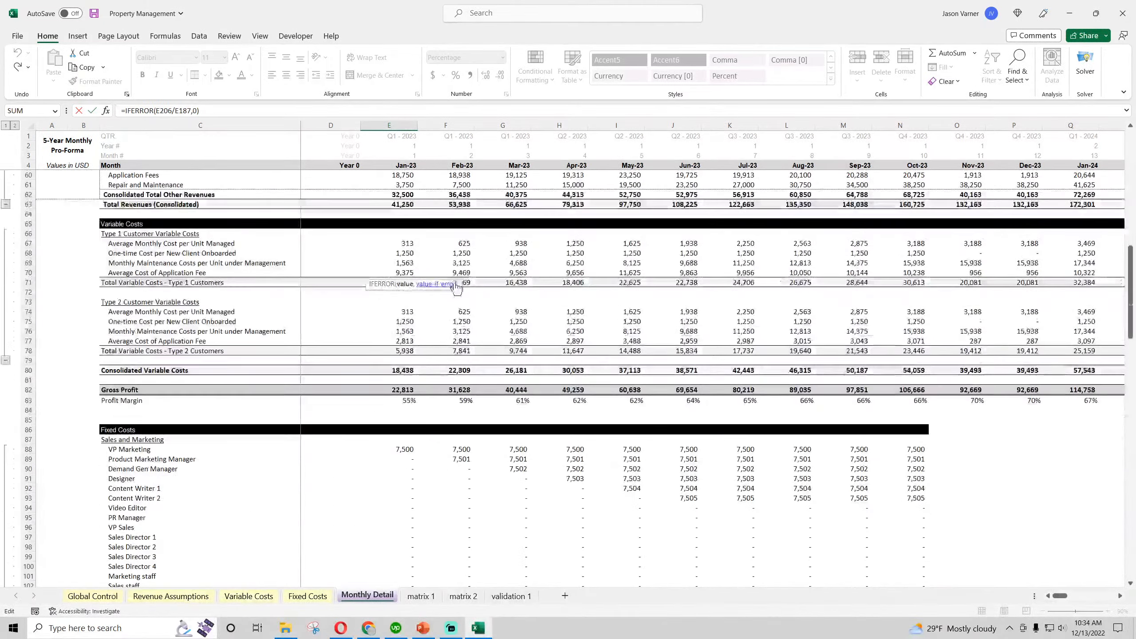
scroll(456, 287, "down", 20)
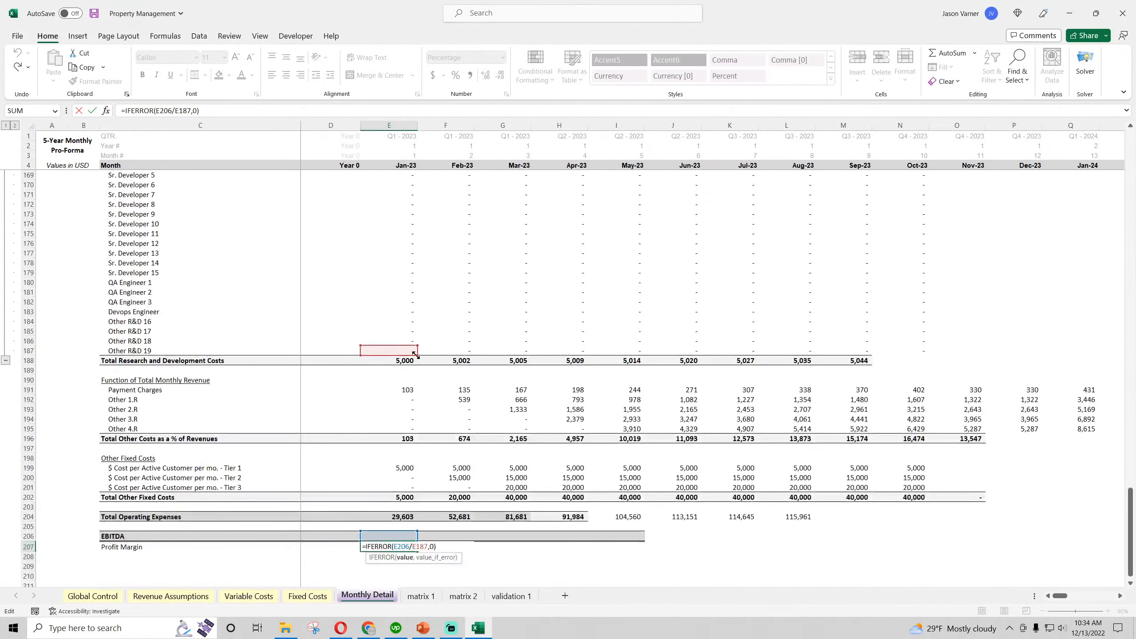
left_click_drag(414, 353, 412, 136)
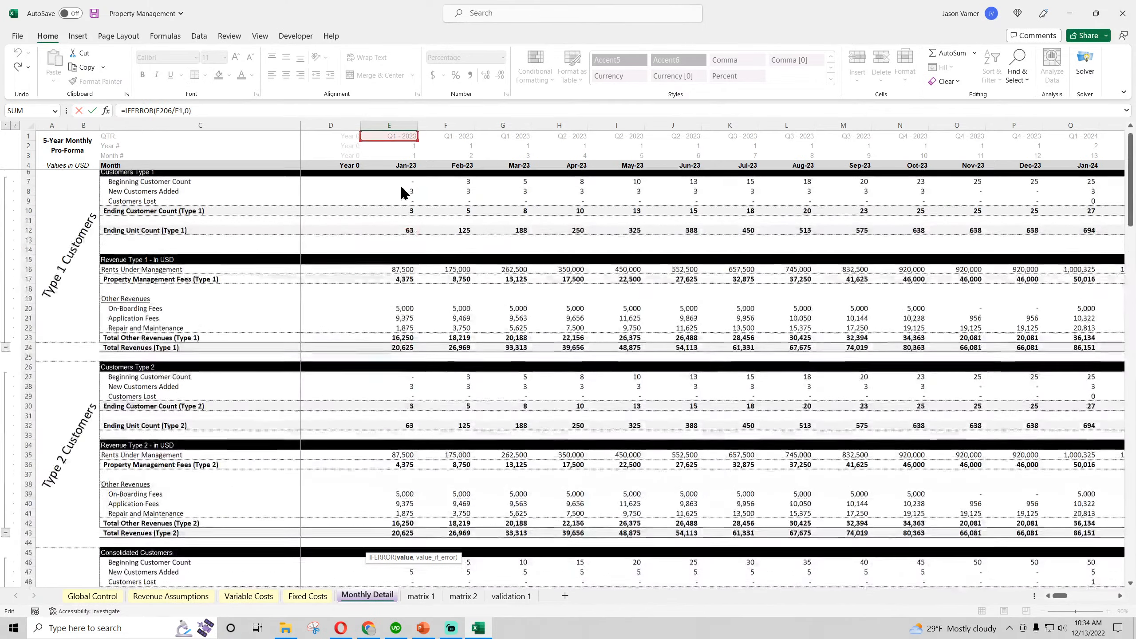
left_click_drag(404, 193, 405, 512)
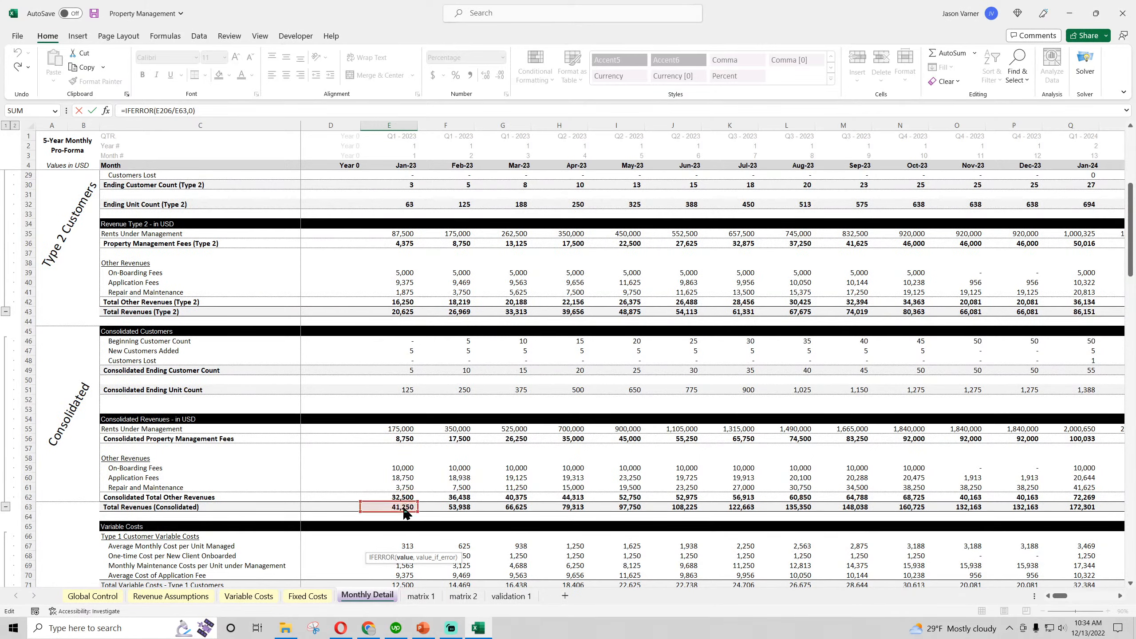
key("Return")
left_click(412, 566)
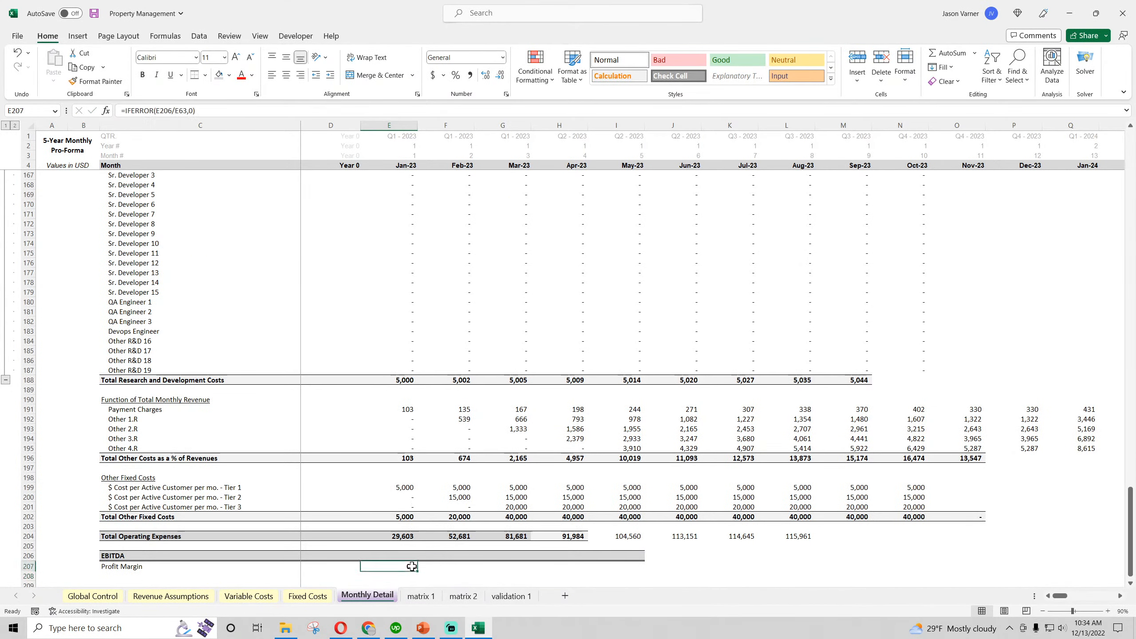
left_click_drag(417, 572, 756, 573)
- Calculate EBITDA in E206 as Gross Profit minus Total Operating Expenses with =E82-E204, and fill it across through O206
left_click(398, 555)
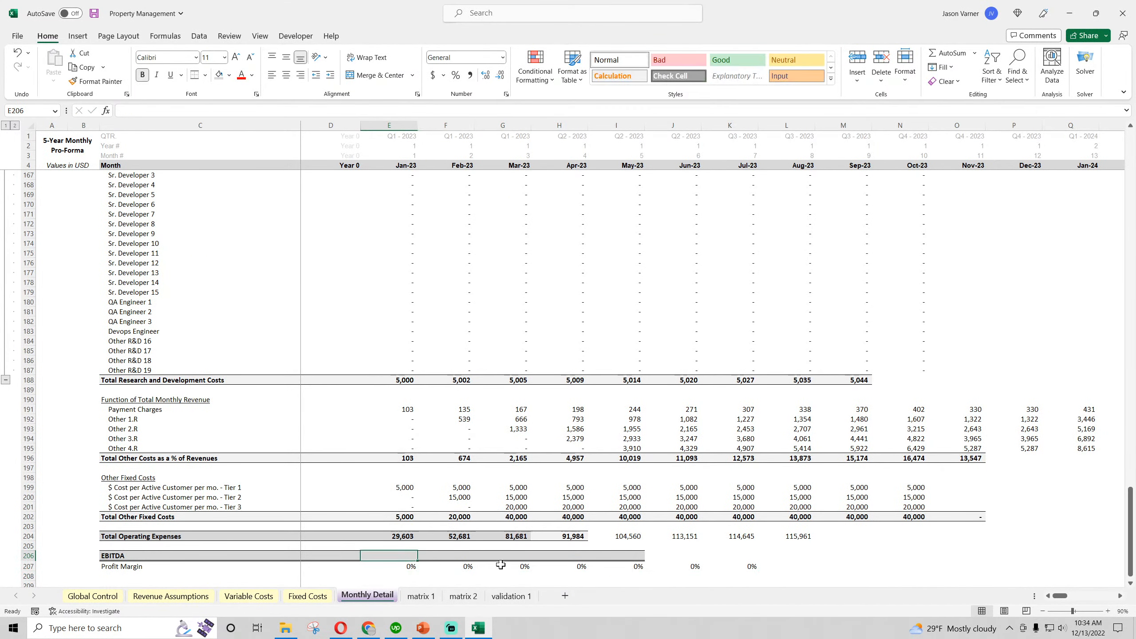
type("=")
scroll(430, 533, "up", 20)
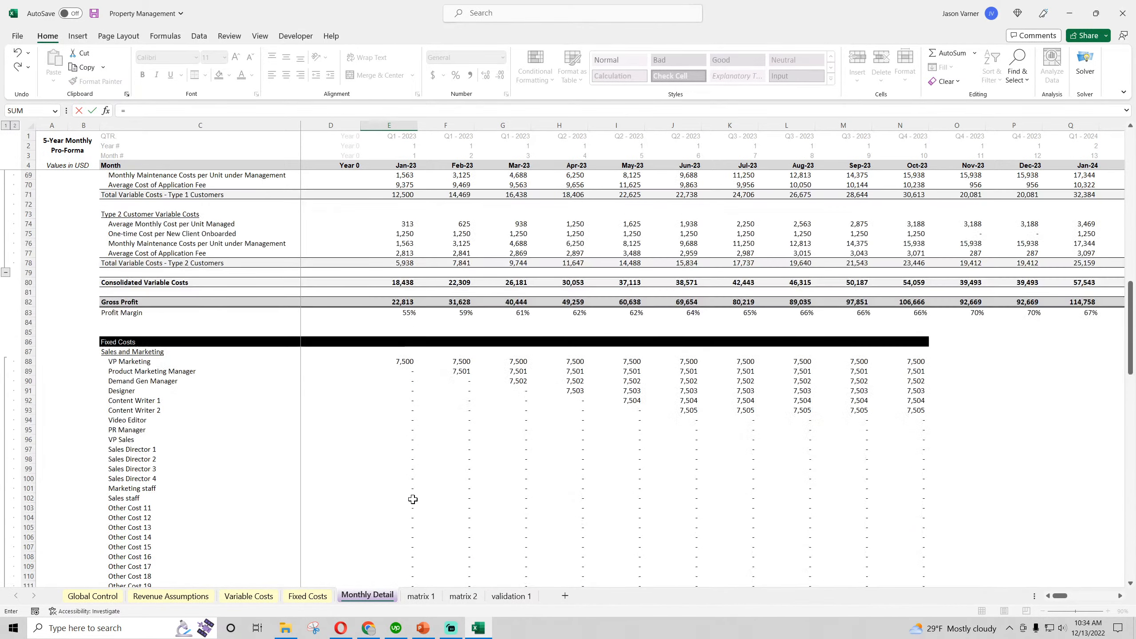
left_click(400, 409)
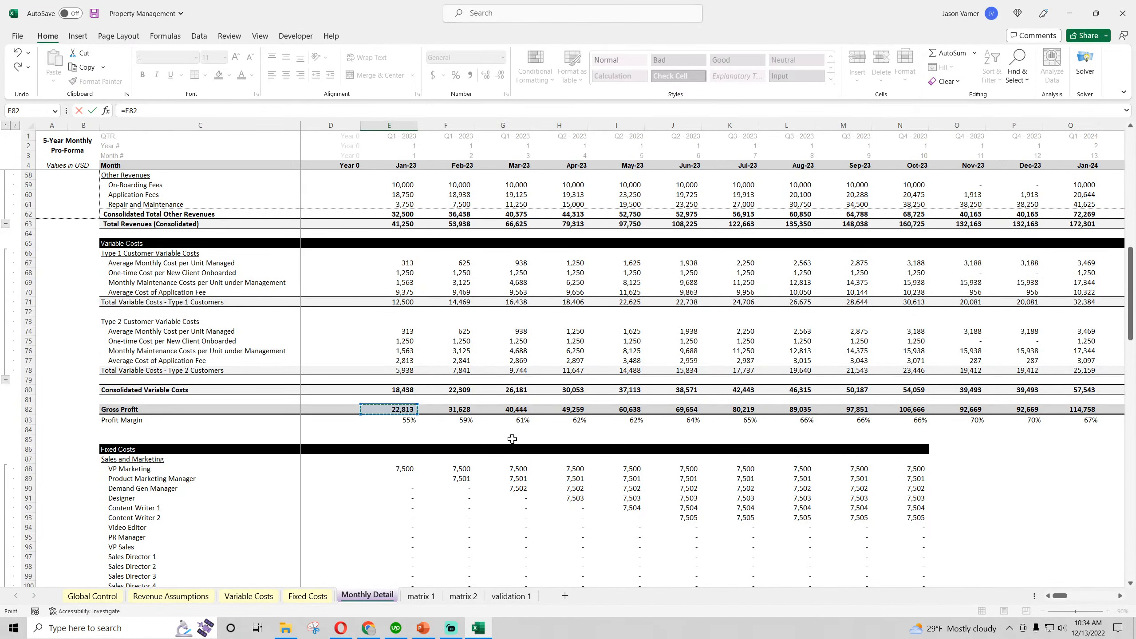
scroll(514, 488, "down", 20)
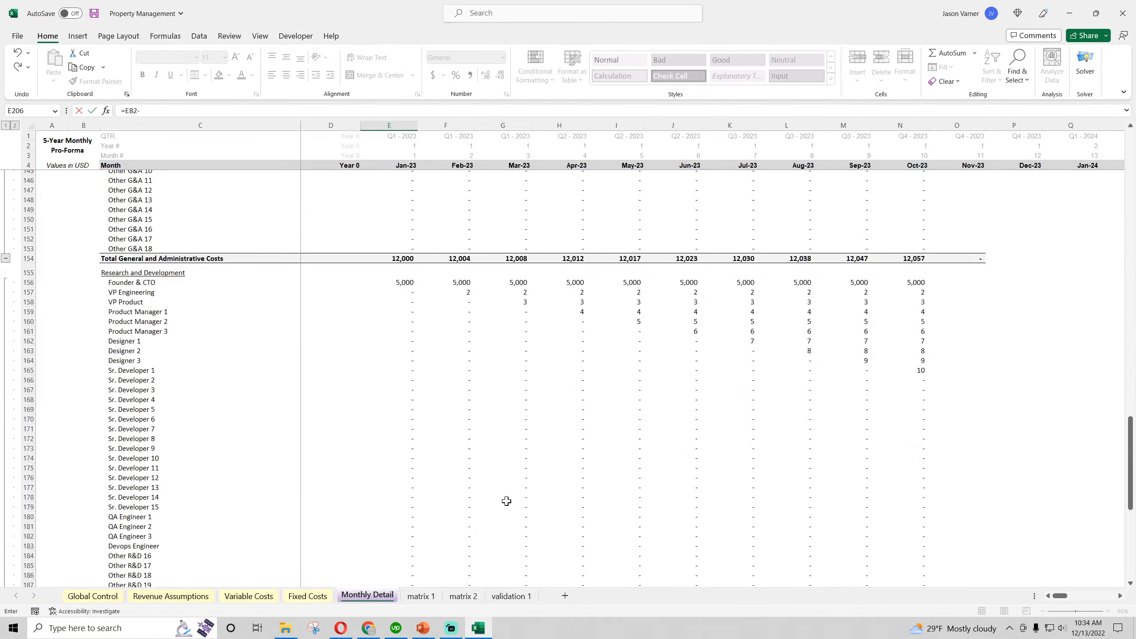
left_click(403, 425)
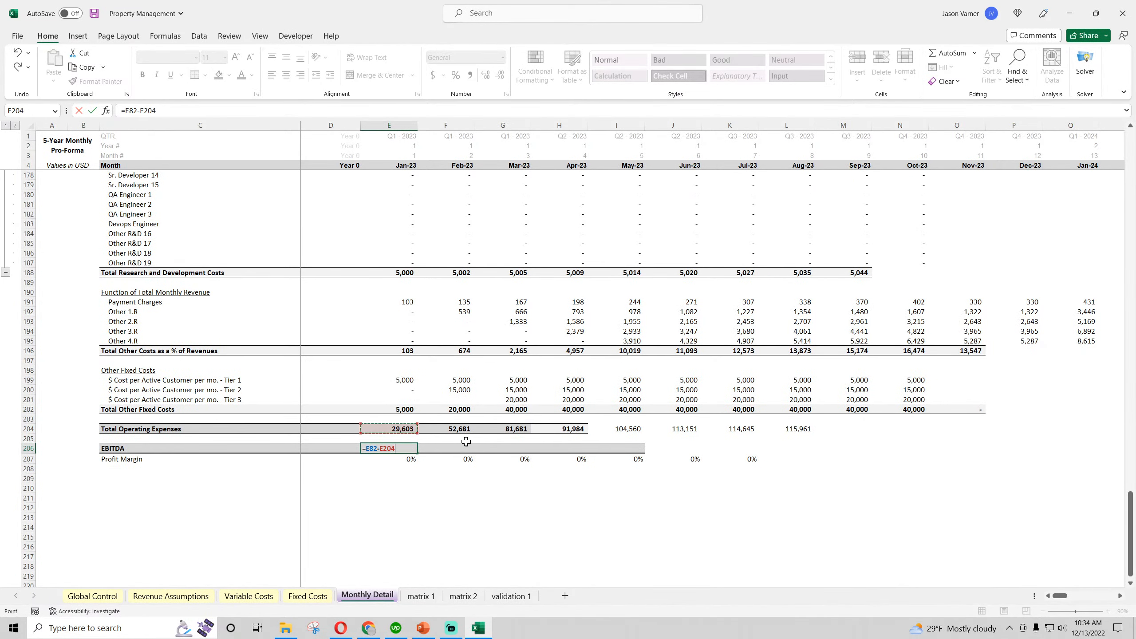
key("Return")
left_click(408, 446)
left_click_drag(416, 453, 986, 461)
- Extend the fixed cost totals, Total Operating Expenses, EBITDA and Profit Margin rows across through Dec-27, and save the workbook
scroll(511, 418, "up", 20)
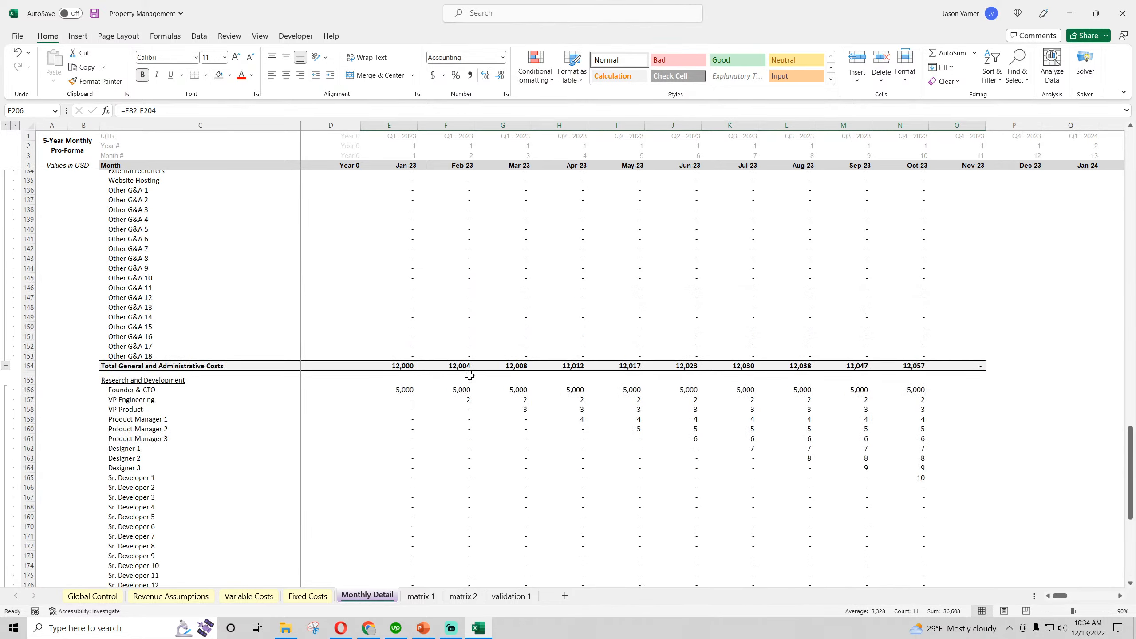
left_click_drag(463, 249, 1029, 529)
left_click(845, 396)
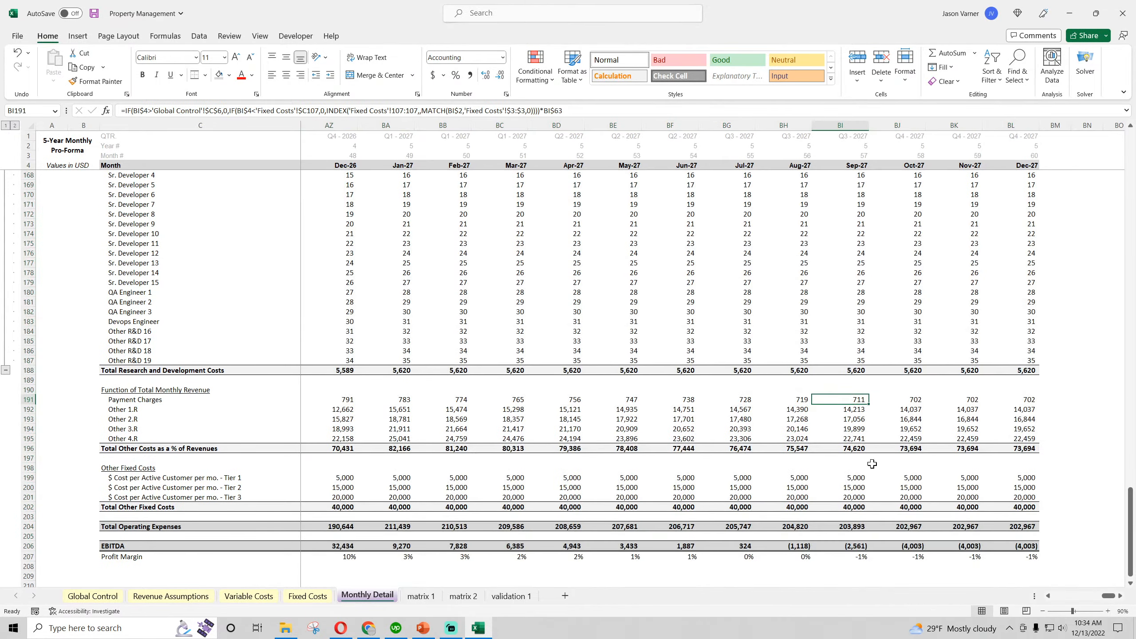
left_click_drag(1108, 595, 1059, 604)
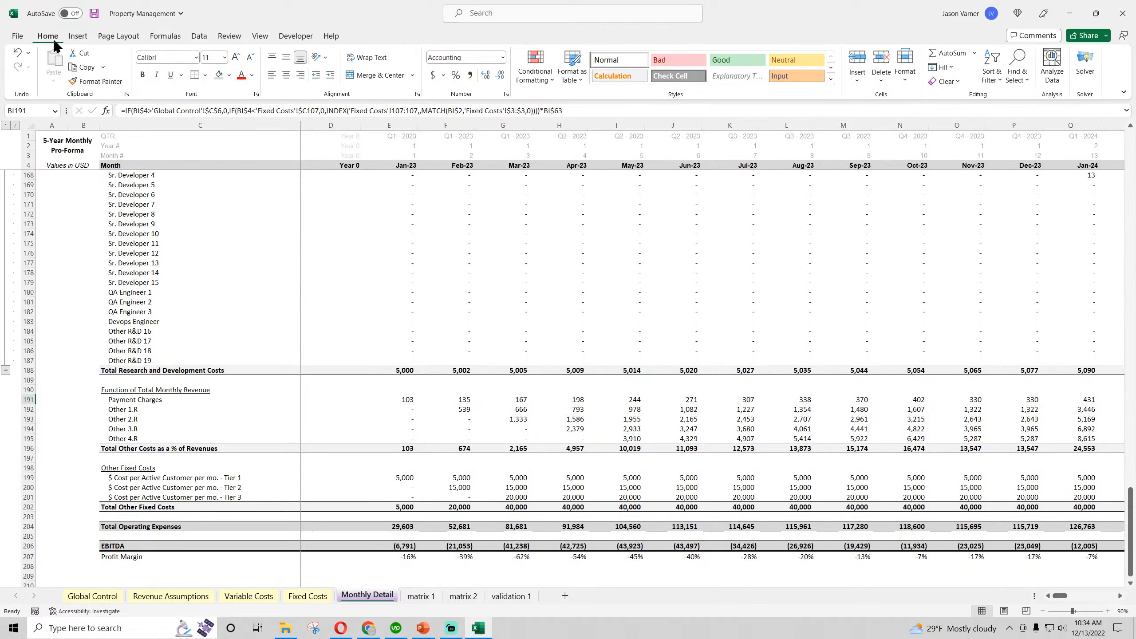
left_click(94, 15)
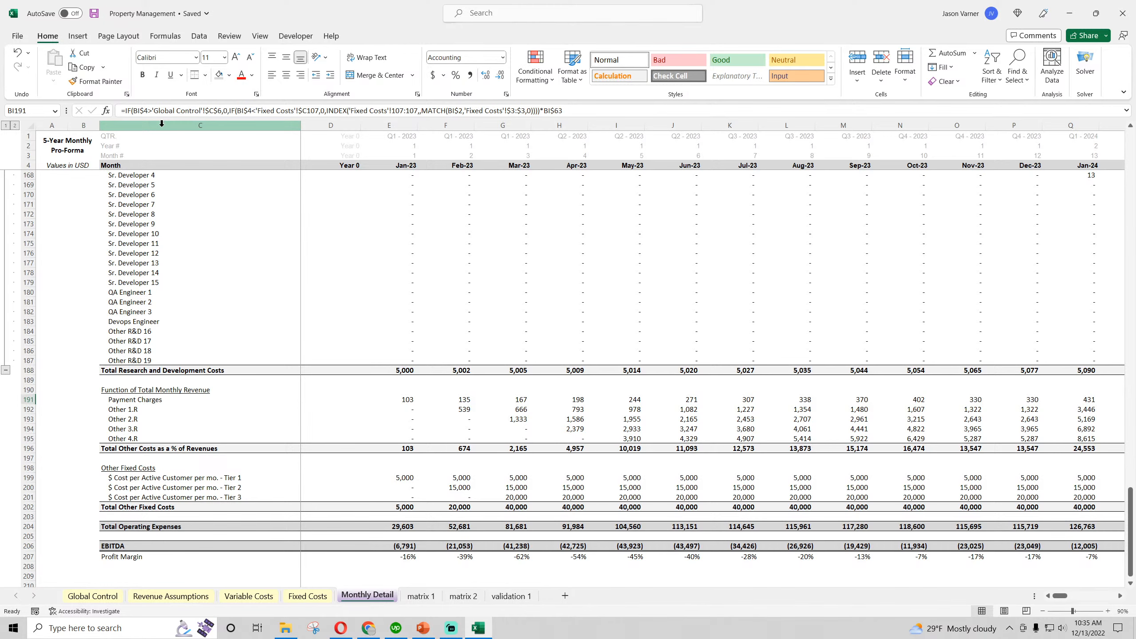
left_click(94, 13)
- Collapse the existing row groups, group and collapse rows 191:195, and group rows 199:201 under Other Fixed Costs
left_click(5, 125)
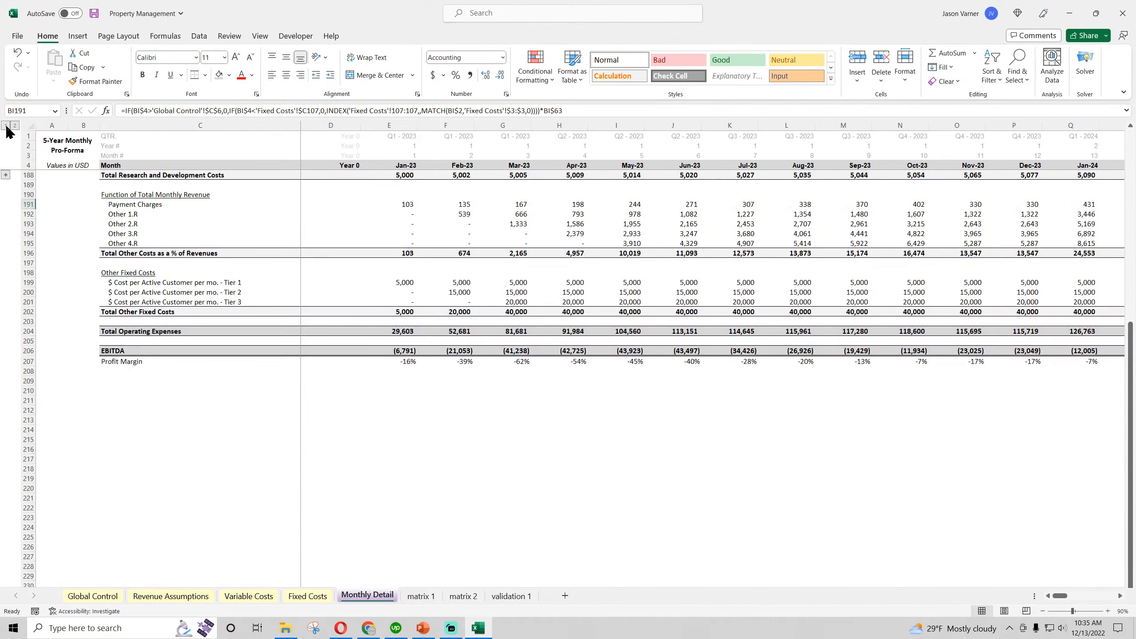
scroll(120, 336, "down", 4)
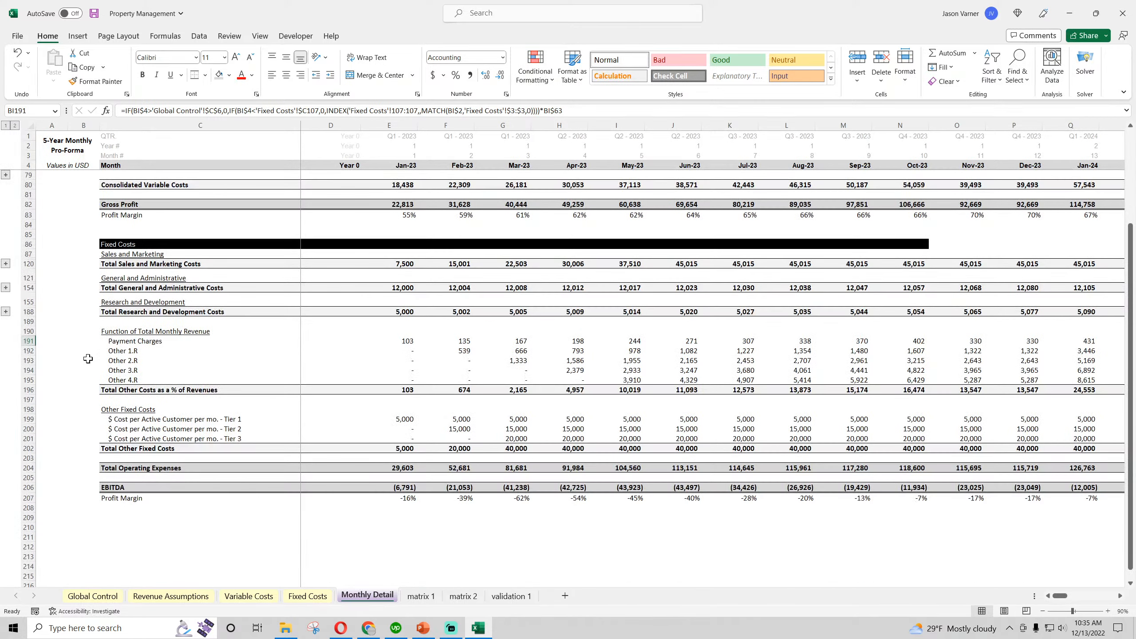
left_click(25, 341)
left_click_drag(26, 340, 26, 380)
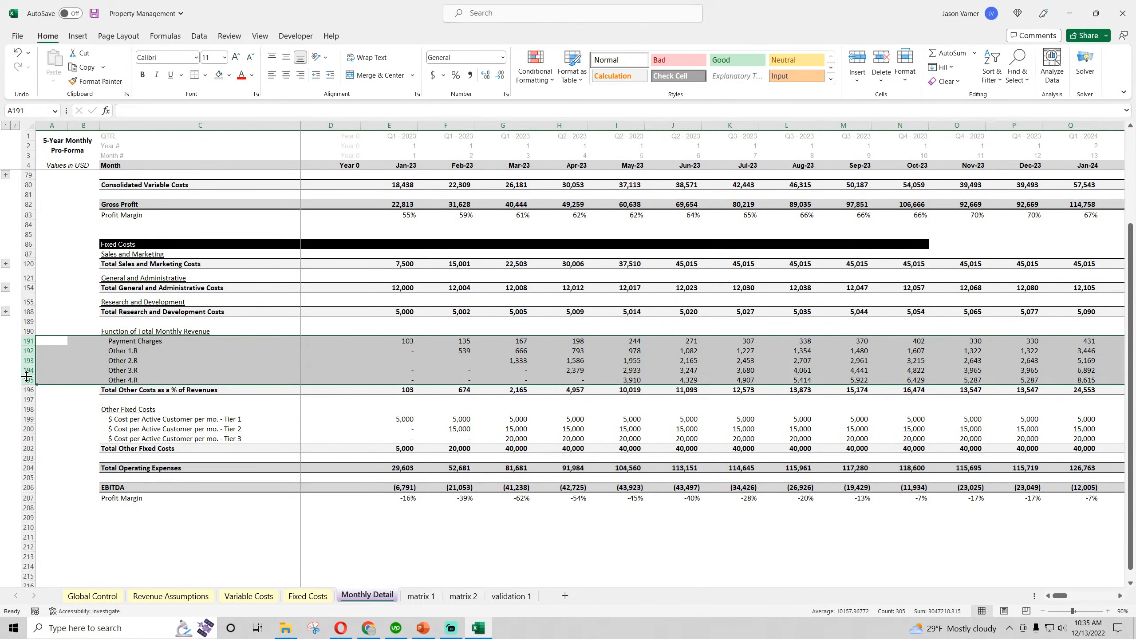
left_click(200, 39)
left_click(1008, 65)
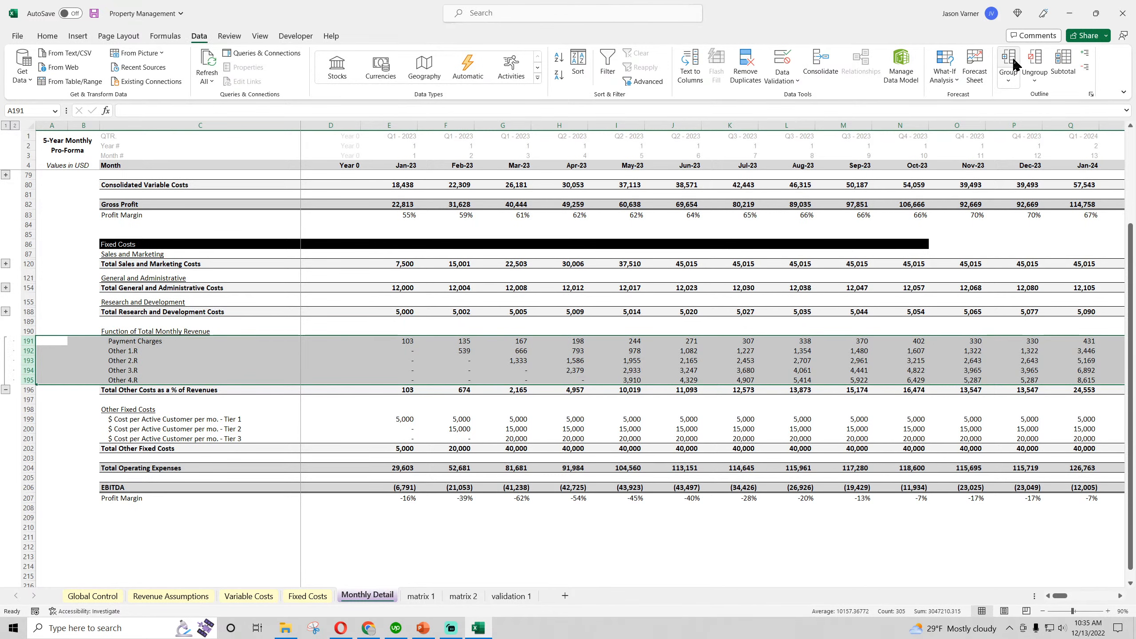
left_click(5, 389)
left_click_drag(27, 370, 27, 388)
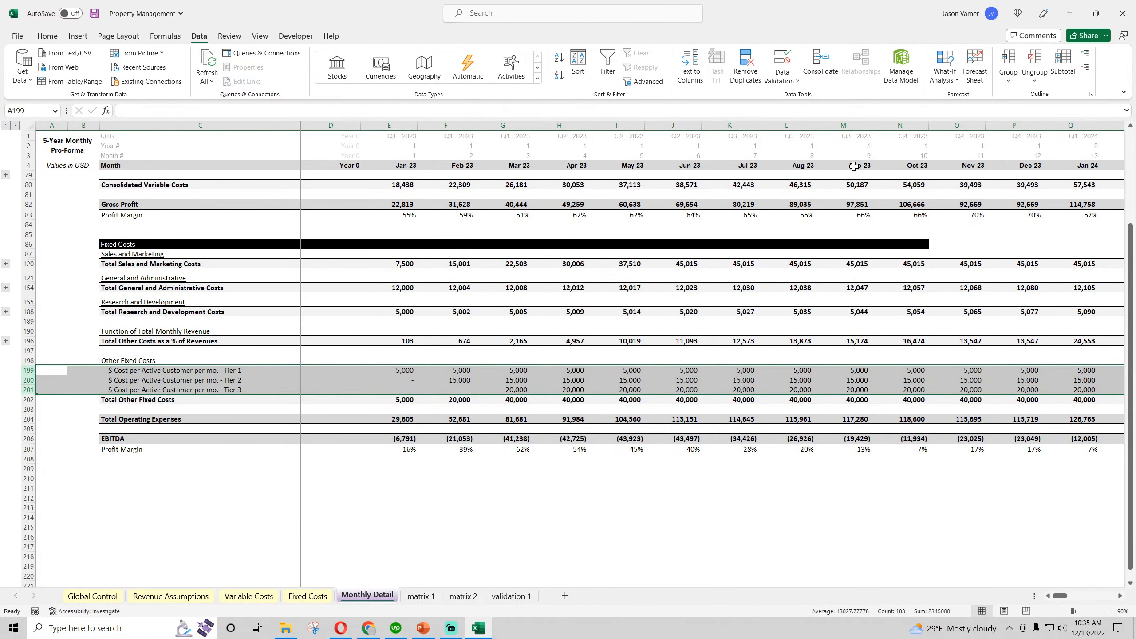
left_click(1008, 65)
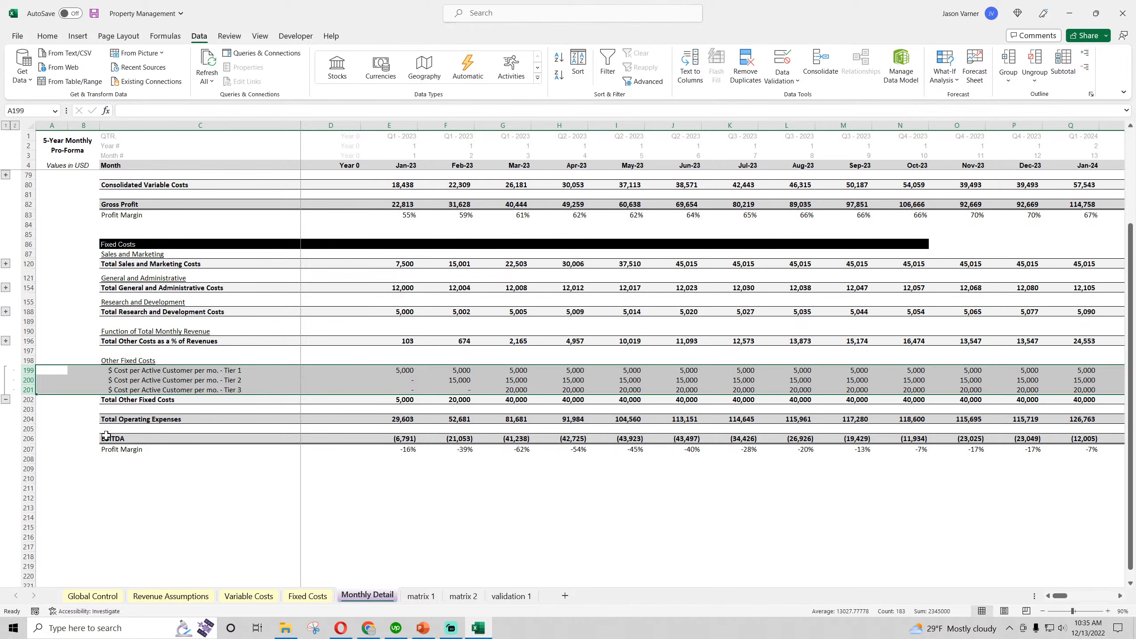
- Rename the B114 heading on the Fixed Costs sheet "Other Costs per Active Customer" and save the workbook
left_click(310, 600)
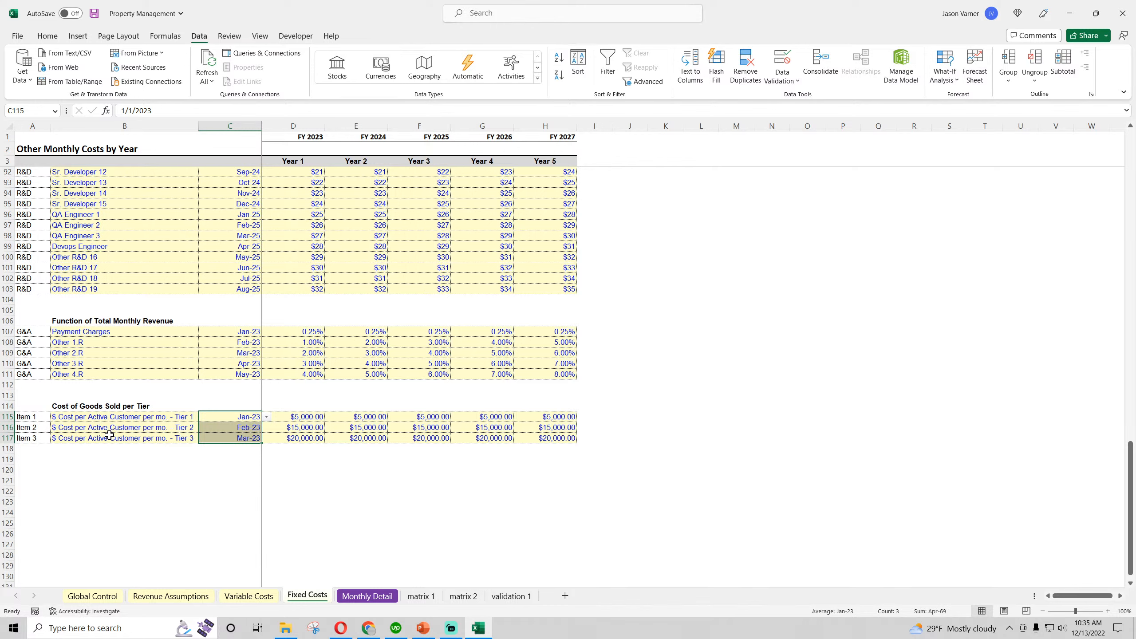
left_click(112, 419)
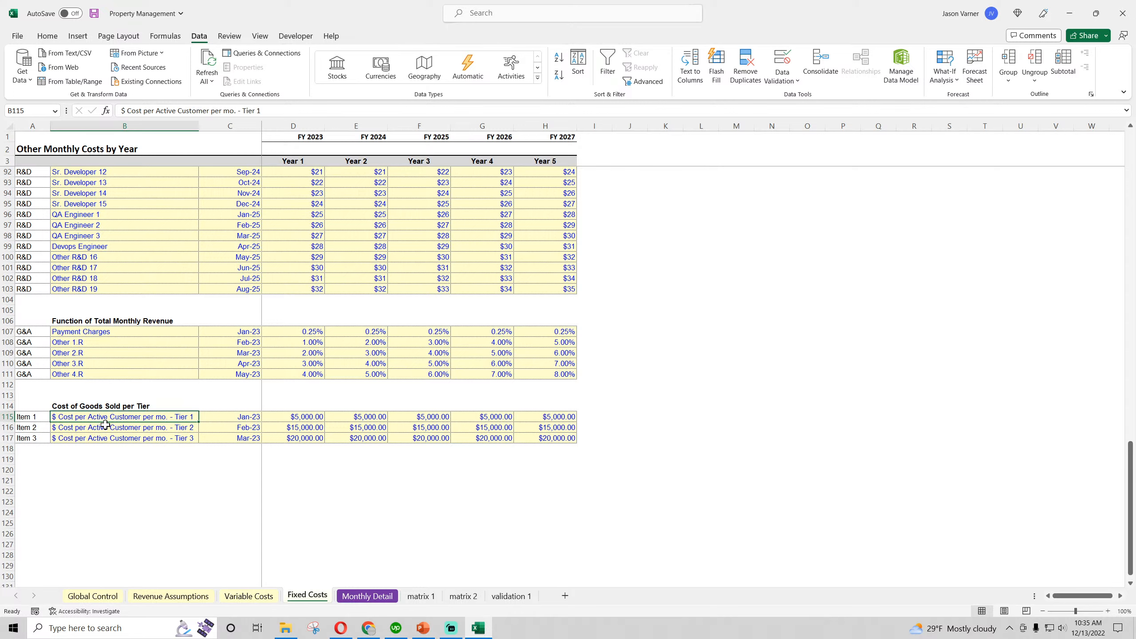
left_click(91, 407)
type("Ot")
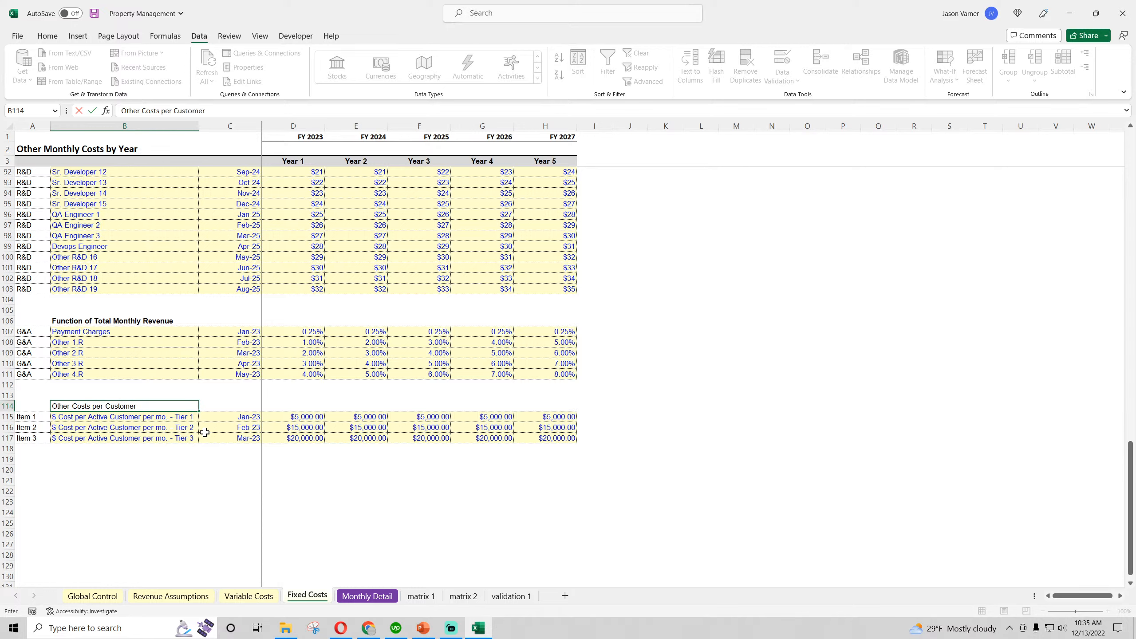
type("her Costs per Customer")
key("Return")
left_click(123, 406)
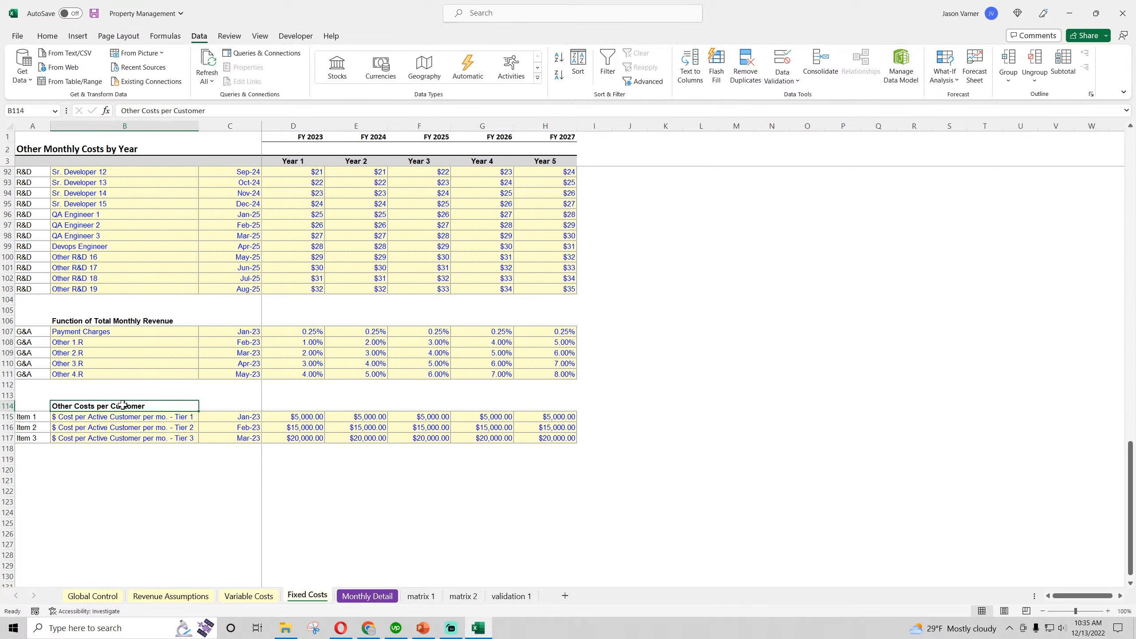
double_click(123, 406)
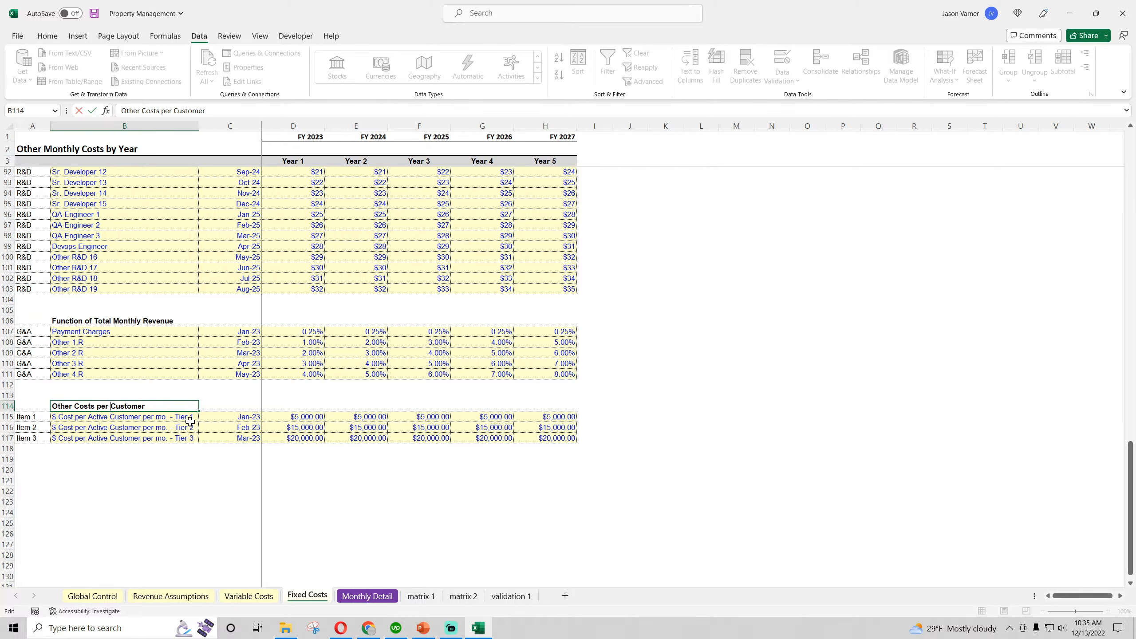
type("Active")
key("Return")
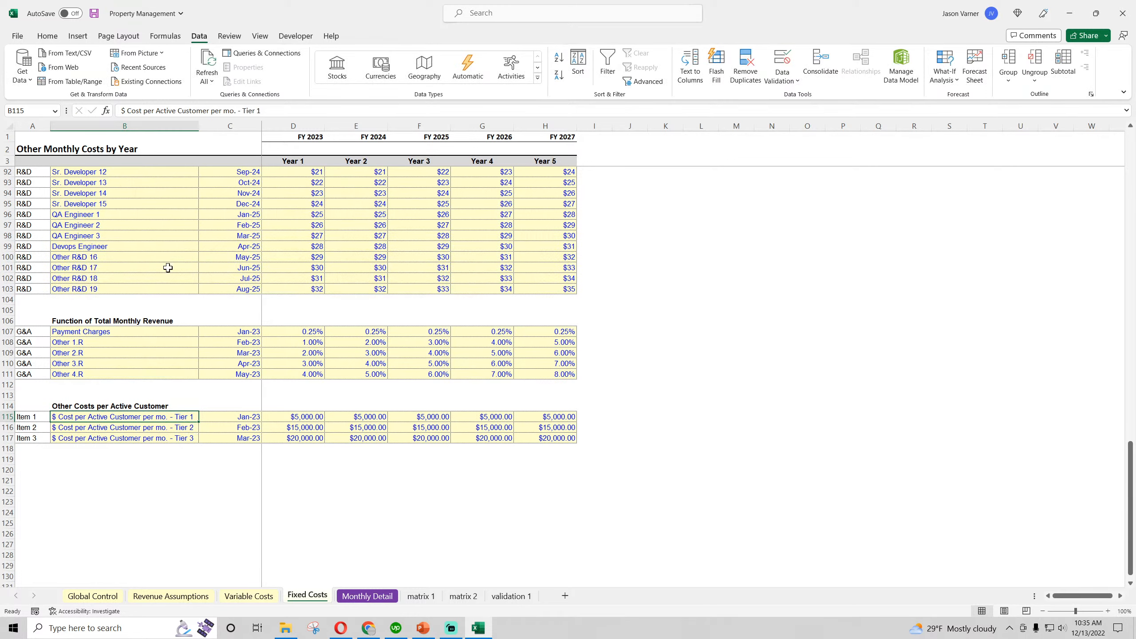
left_click(47, 36)
left_click(94, 13)
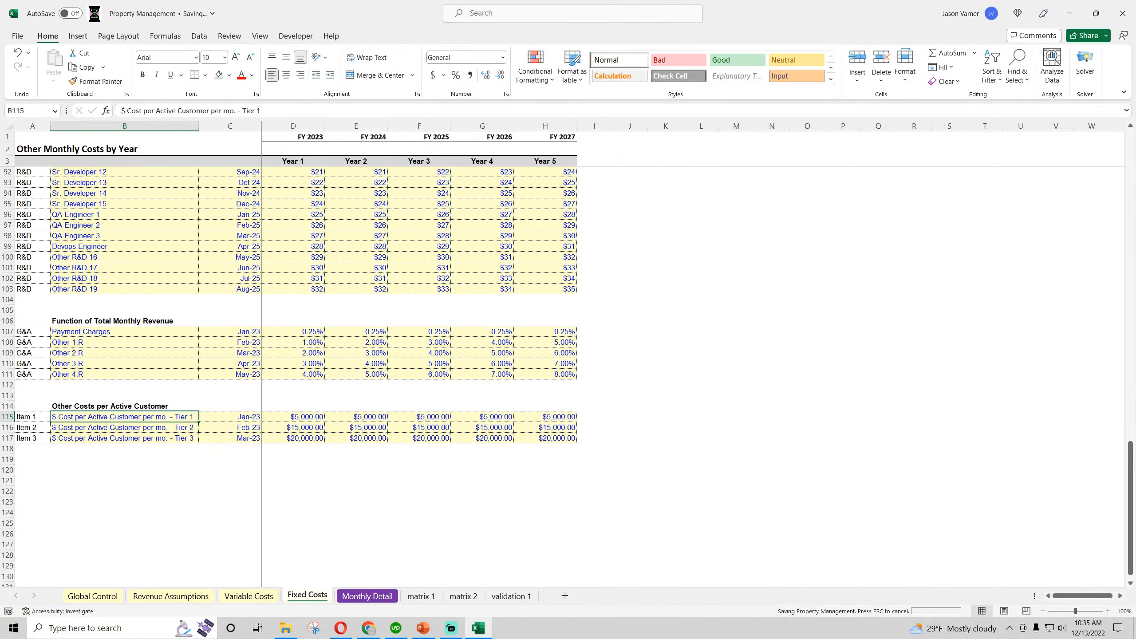
- Set the Tier 1, 2 and 3 costs per active customer to $5, $4 and $3 for Years 1–5, and return to Monthly Detail
left_click(317, 419)
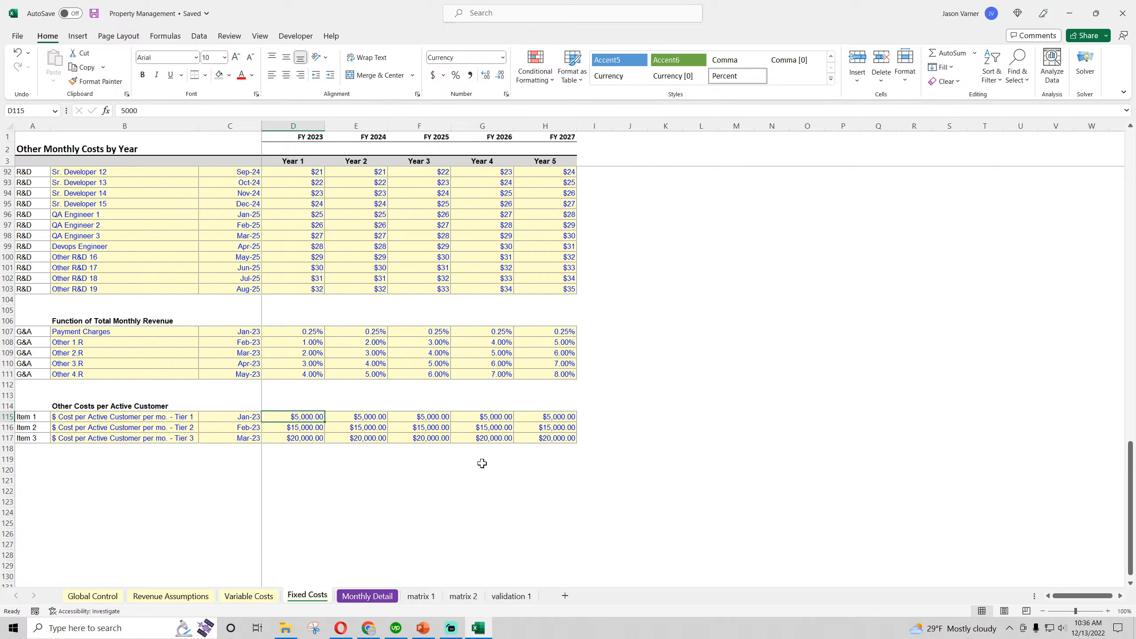
type("5")
key("Return")
type("4")
key("Return")
type("3")
key("Return")
key("Up")
key("Right")
key("Right")
key("Up")
key("Up")
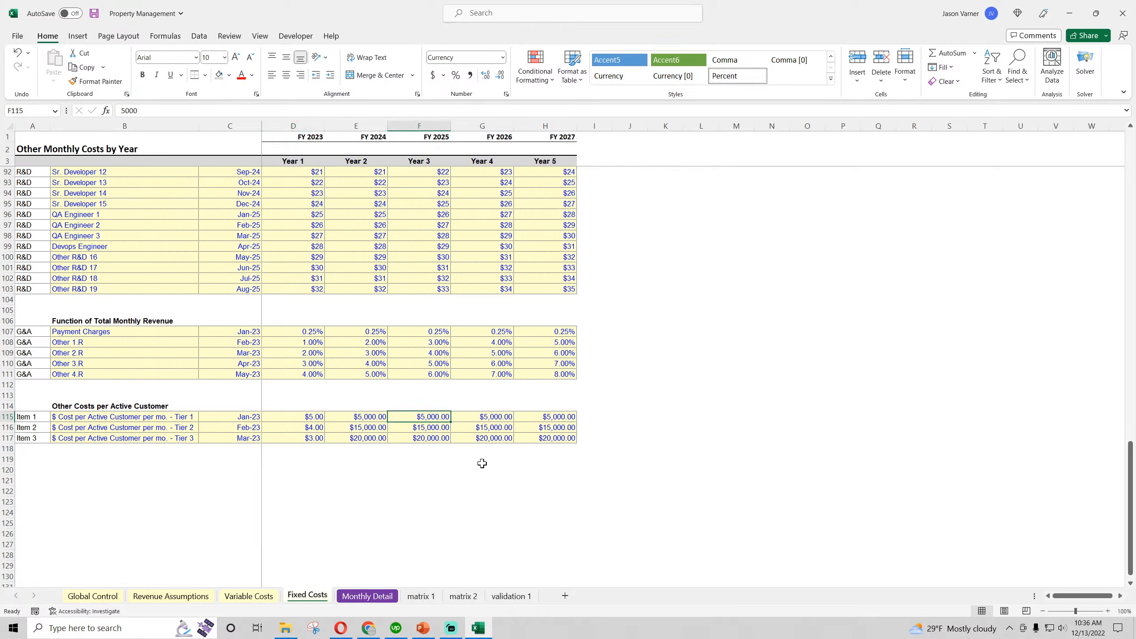
key("Left")
left_click_drag(314, 419, 581, 441)
left_click(559, 505)
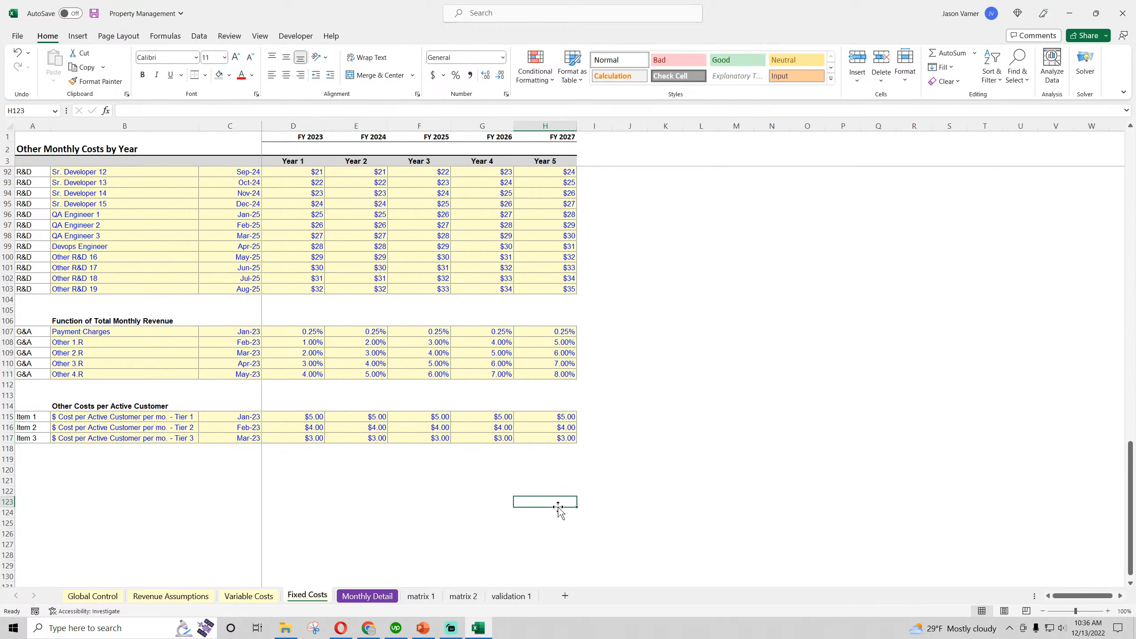
left_click(367, 596)
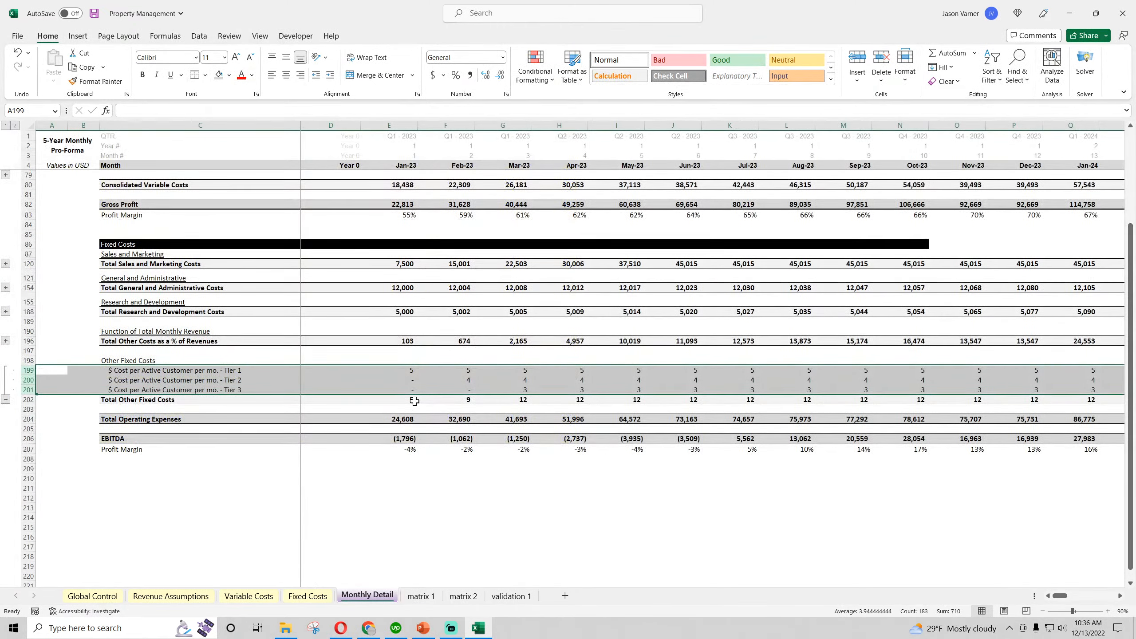
left_click(405, 371)
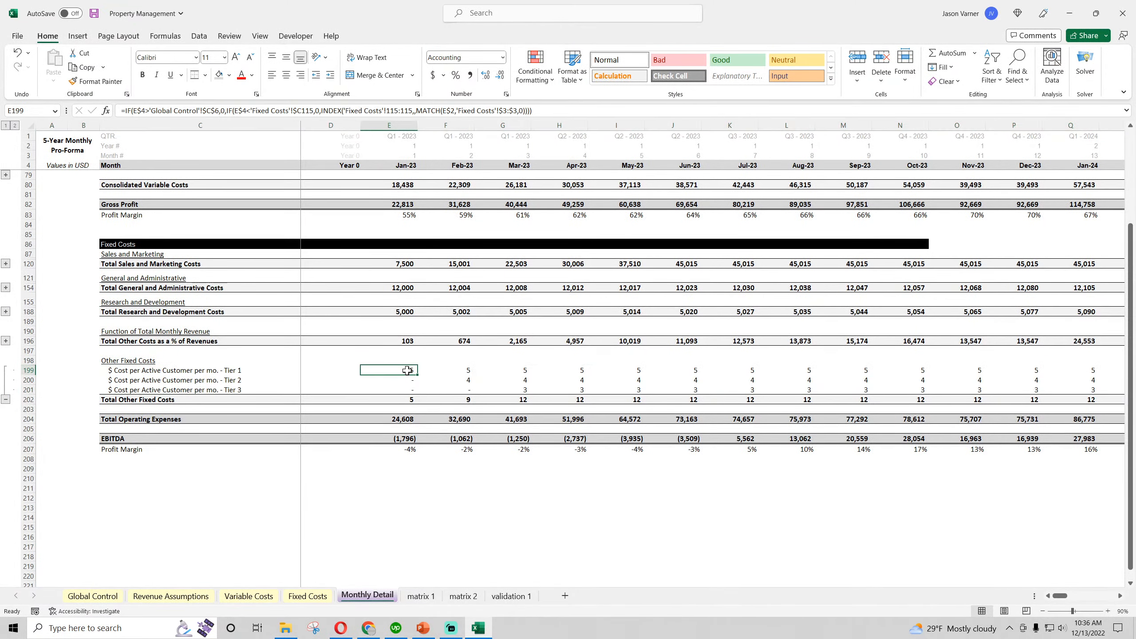
left_click(545, 113)
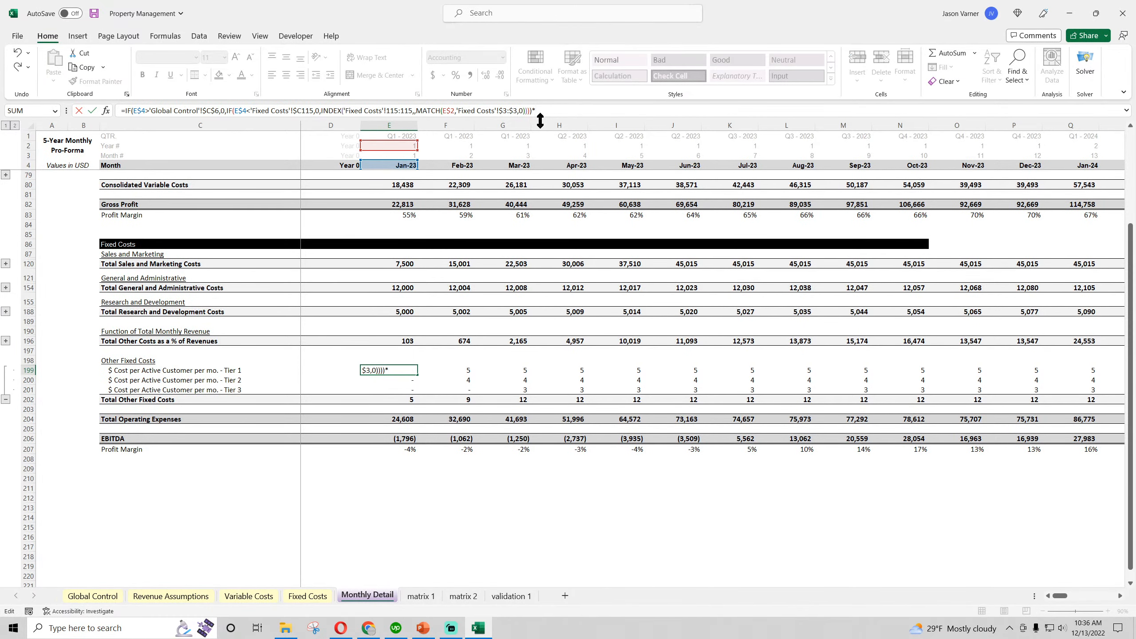
scroll(455, 357, "up", 4)
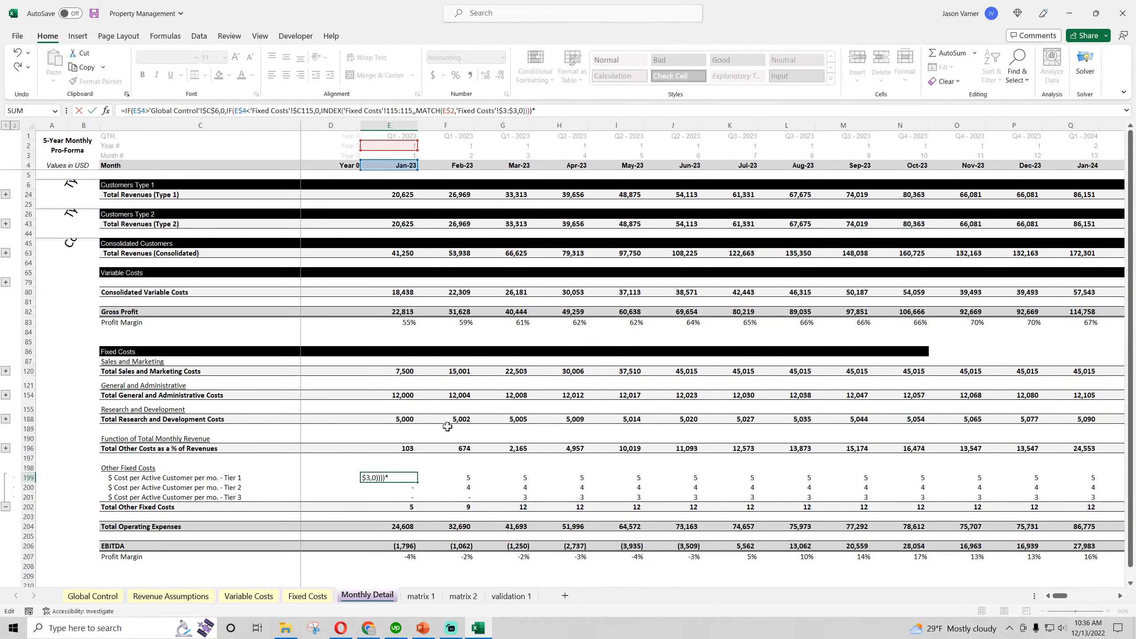
key("Return")
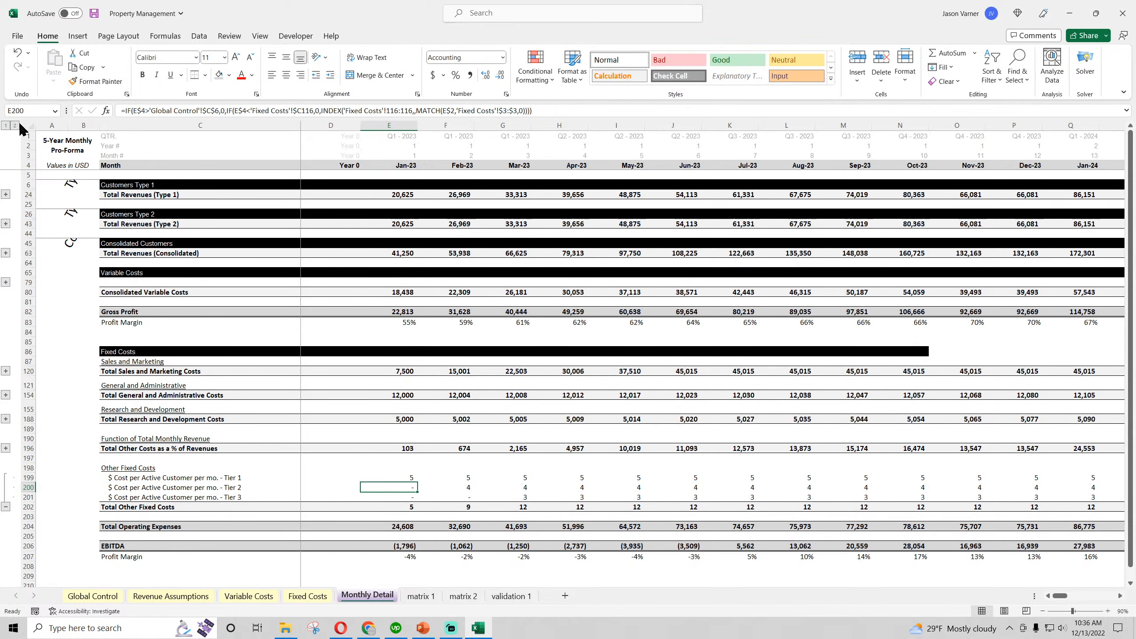
- Expand all row groups and multiply the Jan-23 Tier 1 cost formula in E199 by the Consolidated Ending Customer Count, E$49
left_click(15, 126)
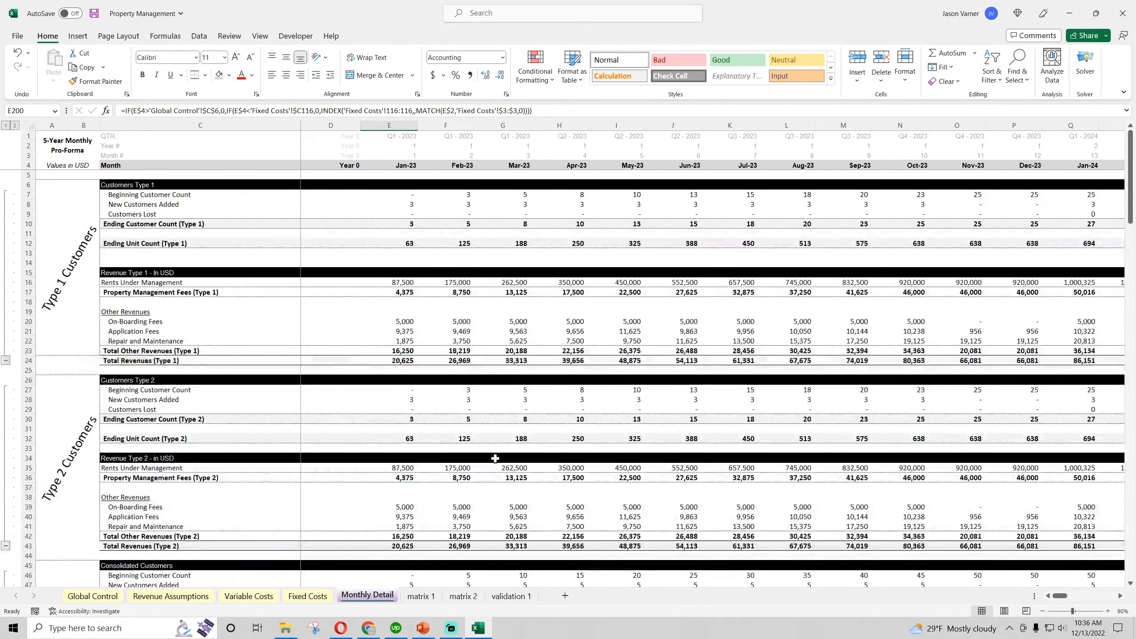
scroll(493, 467, "down", 20)
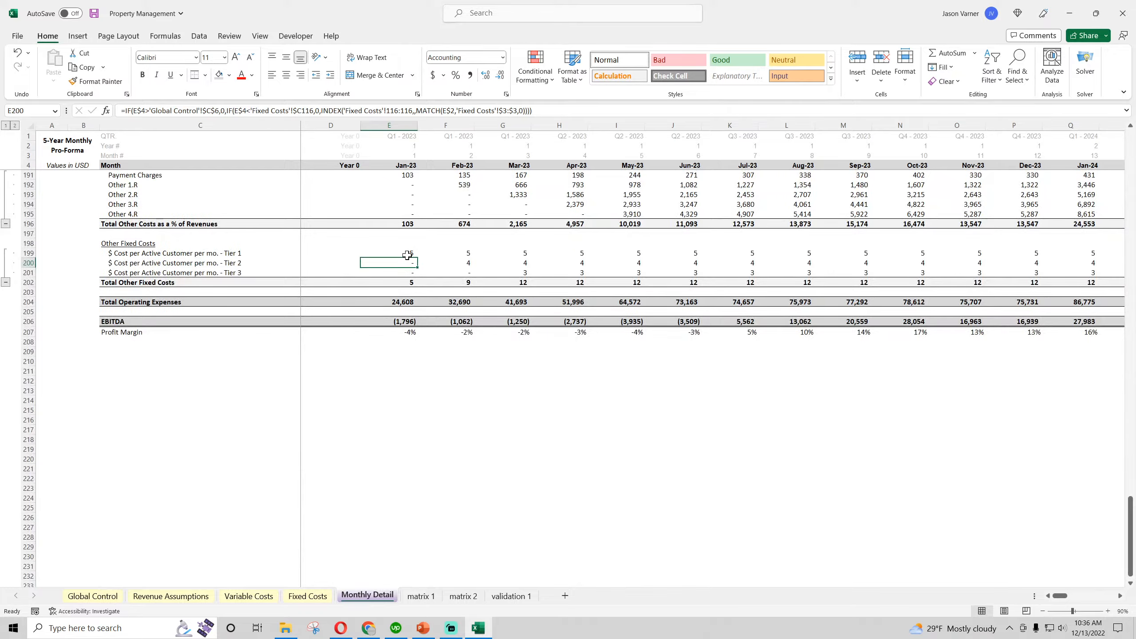
left_click(403, 253)
left_click(572, 110)
type("*")
scroll(486, 367, "up", 20)
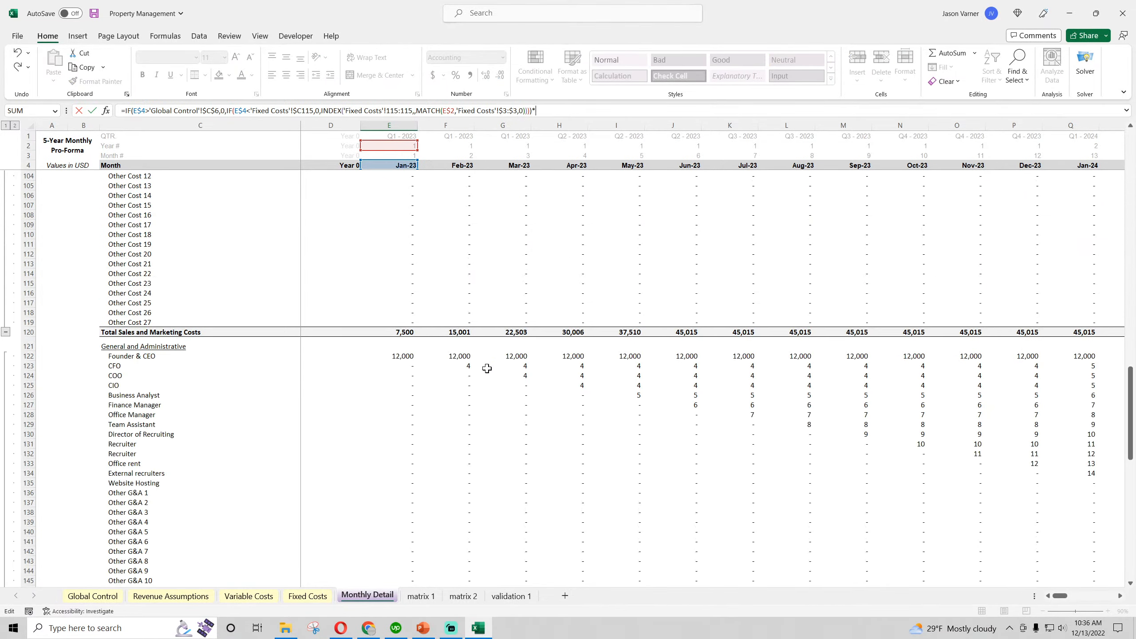
scroll(487, 368, "down", 4)
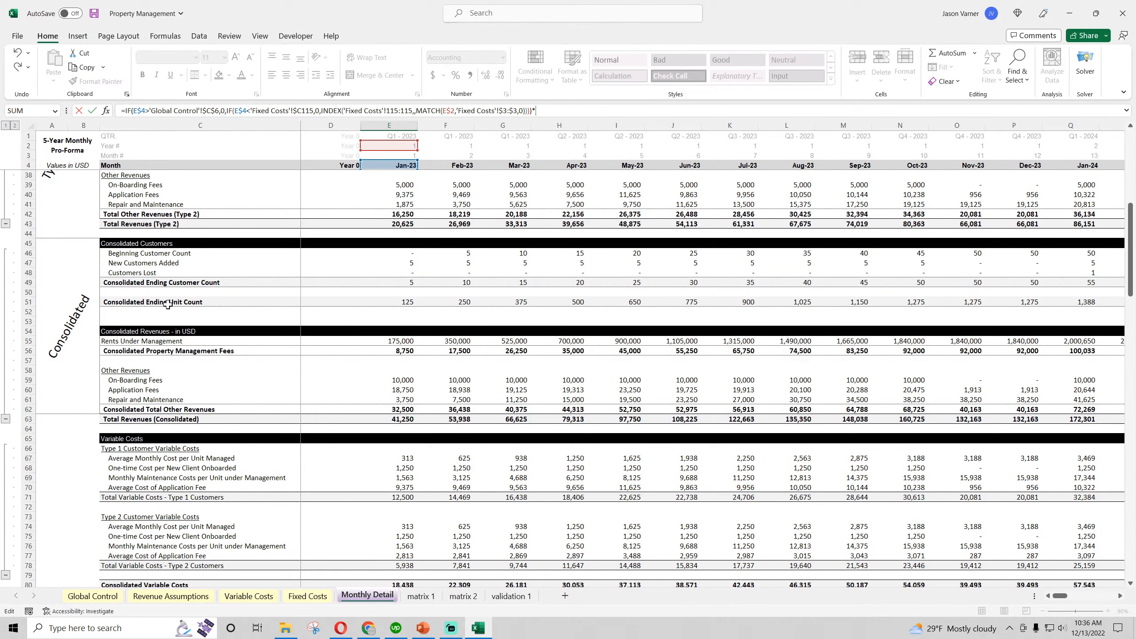
left_click(408, 282)
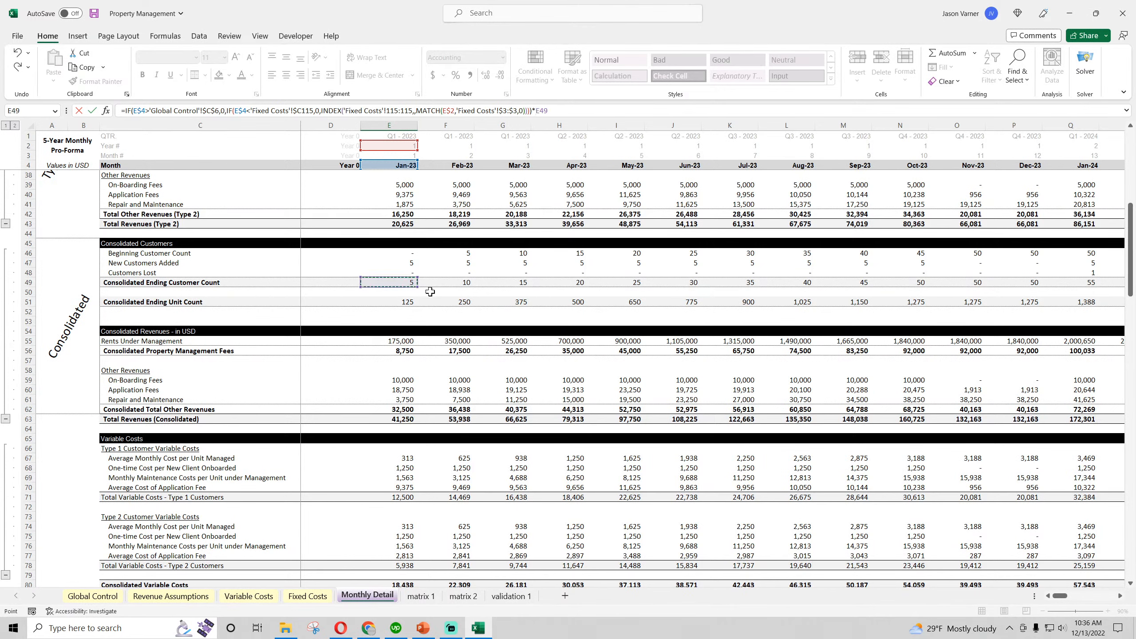
left_click(541, 111)
key("ctrl+Return")
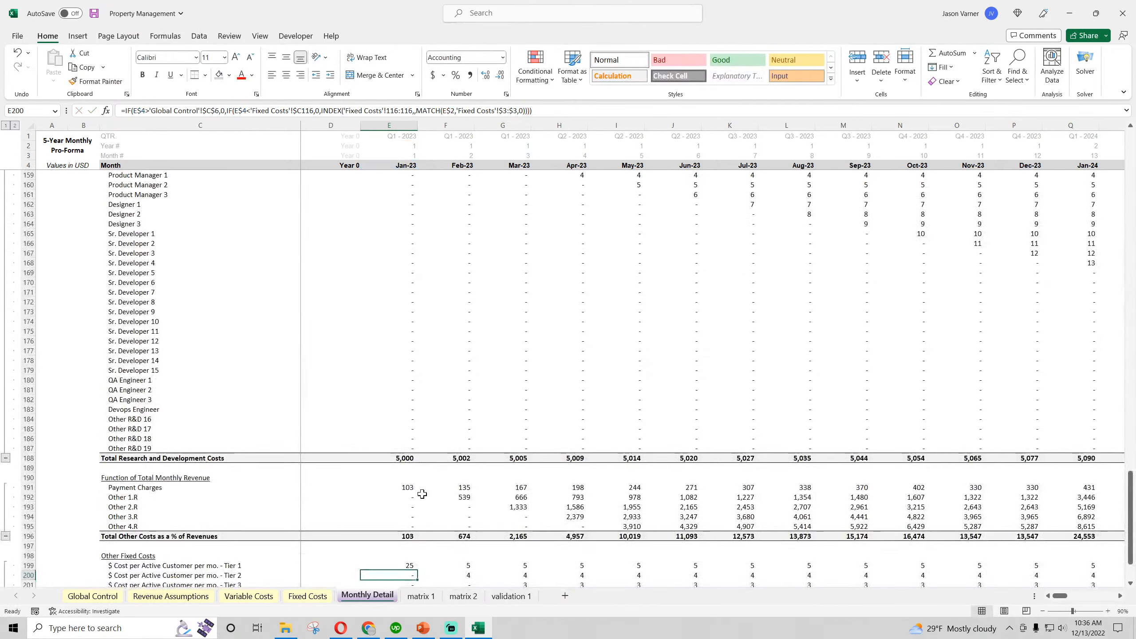
- Fill the E199 formula down through the Tier 3 row and across through Jun-23
left_click_drag(418, 463, 710, 479)
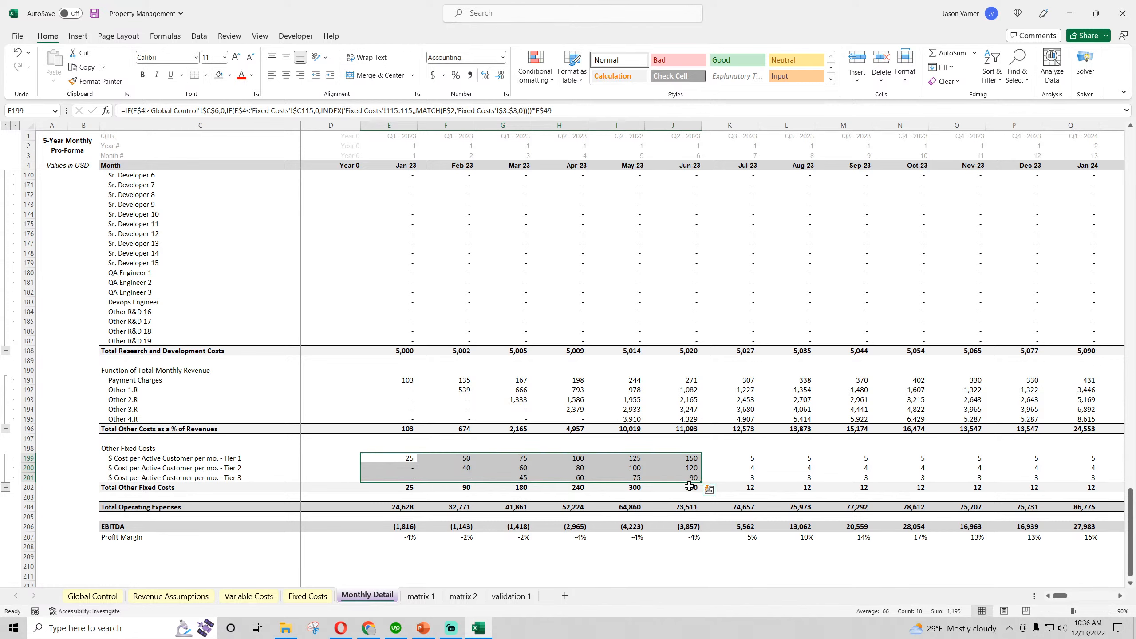
scroll(693, 476, "up", 20)
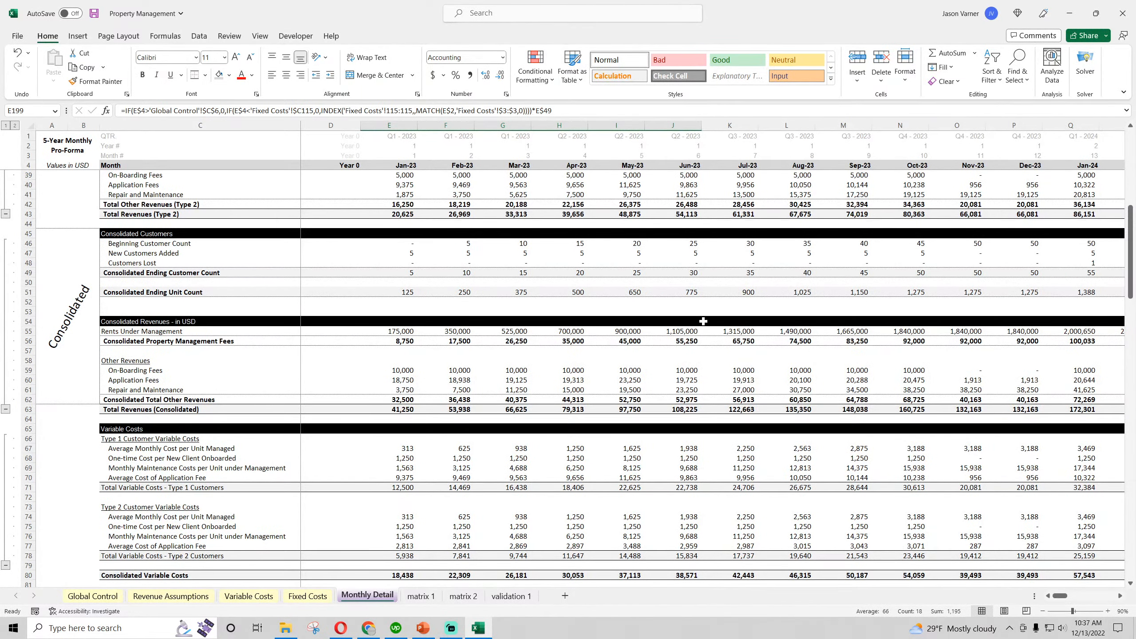
scroll(683, 533, "down", 20)
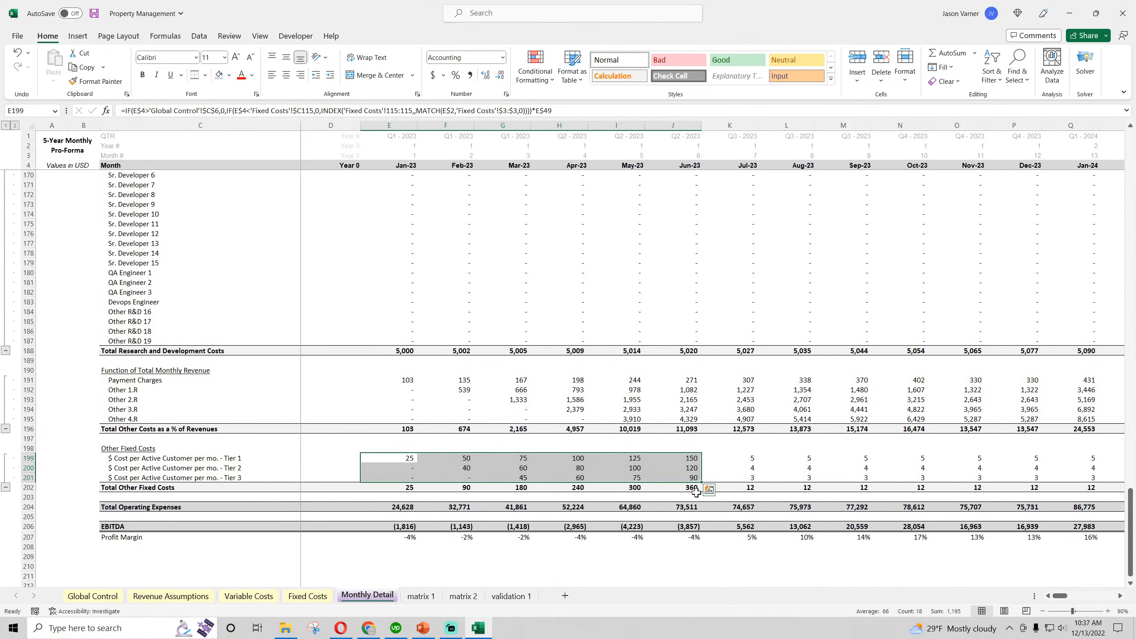
left_click(17, 55)
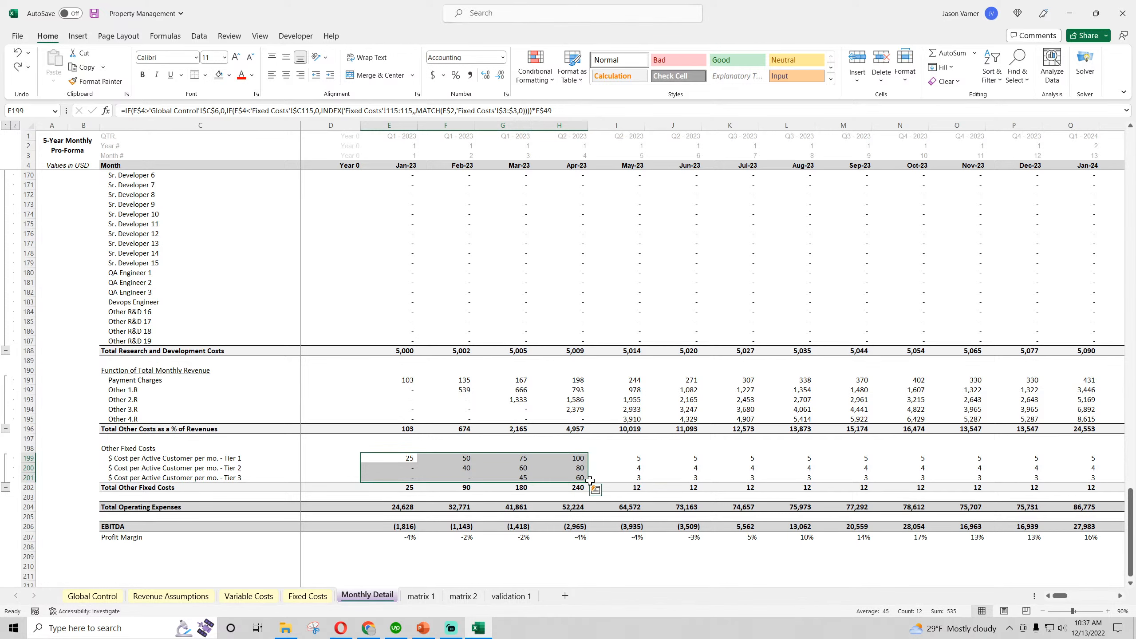
left_click_drag(589, 482, 698, 482)
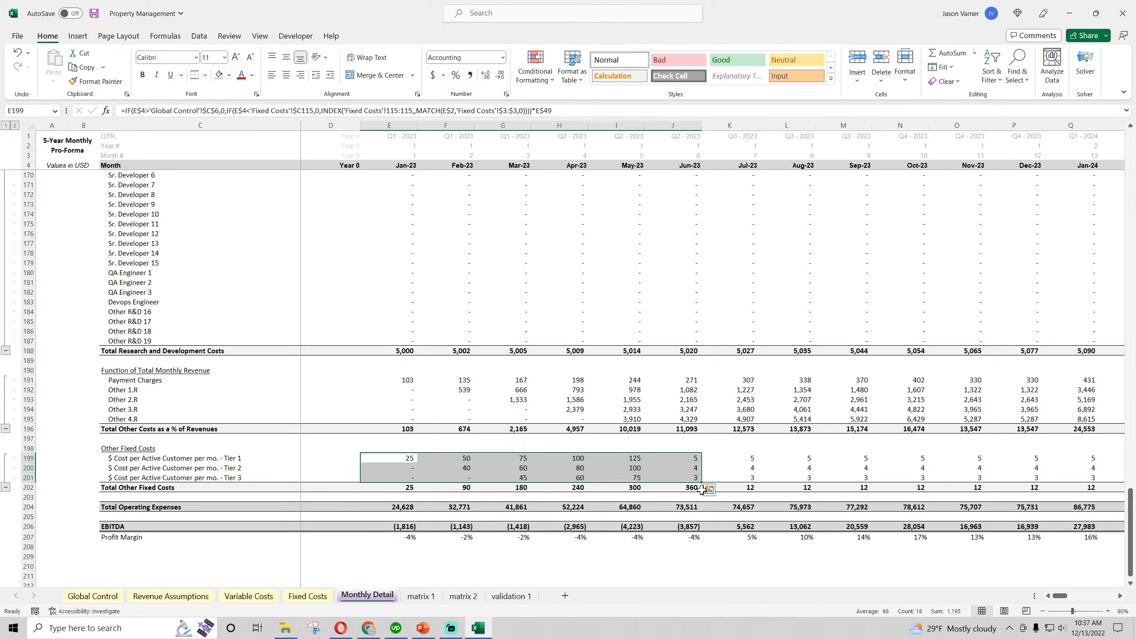
left_click(17, 52)
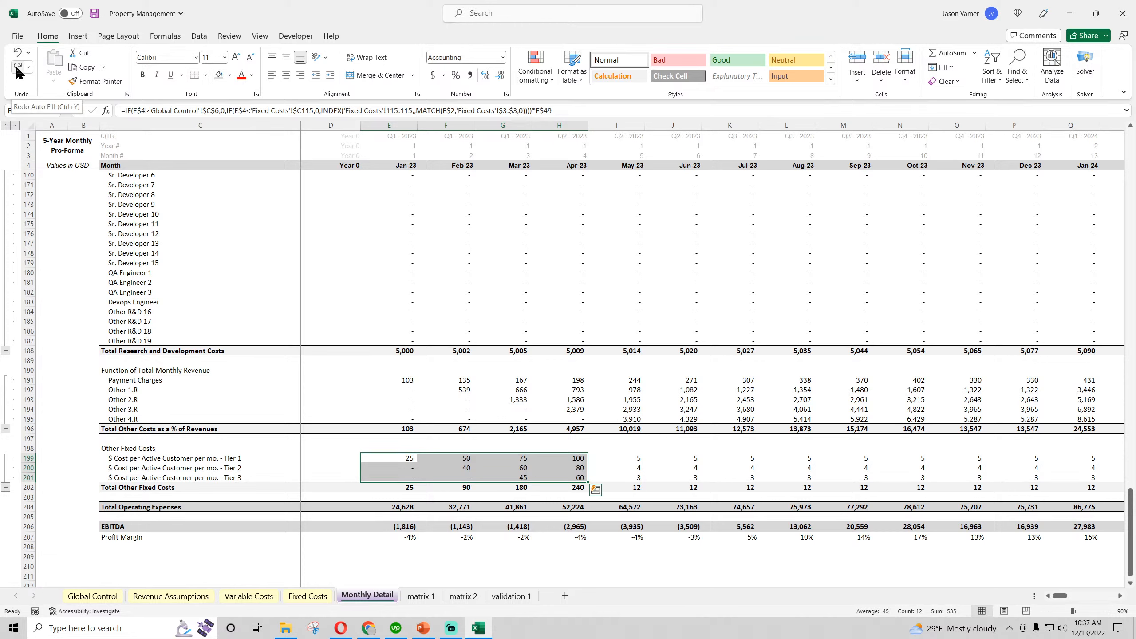
left_click(18, 67)
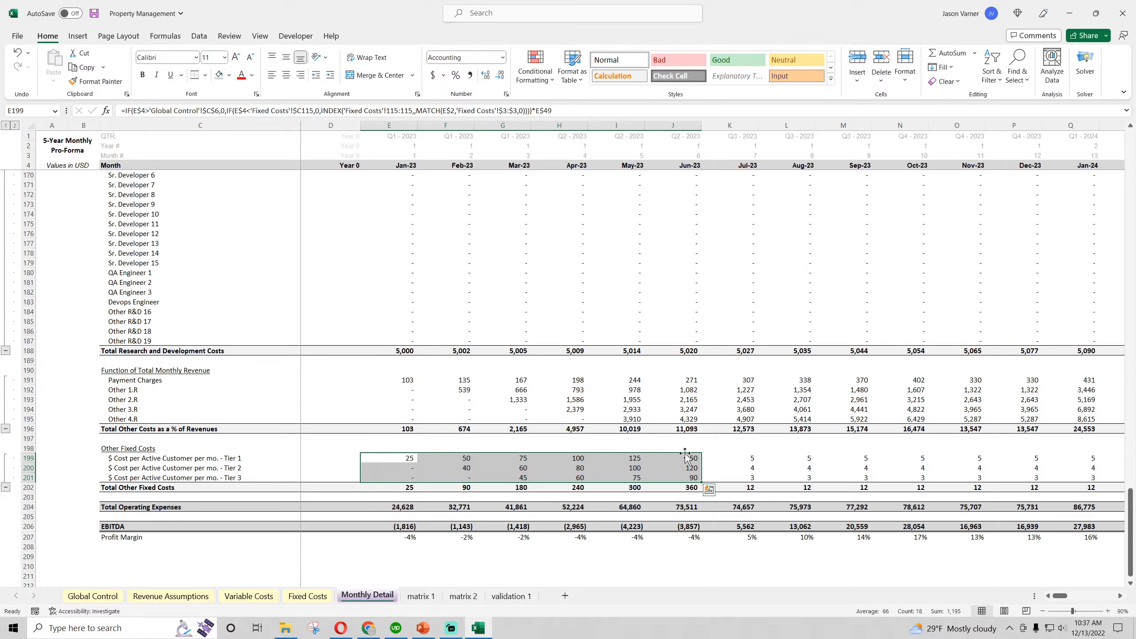
- Extend the three cost per active customer rows across from Jun-23 through Dec-27 and save the workbook
left_click(695, 460)
mouse_move(695, 460)
left_mouse_down()
mouse_move(705, 483)
mouse_move(1114, 483)
mouse_move(1034, 483)
left_mouse_up()
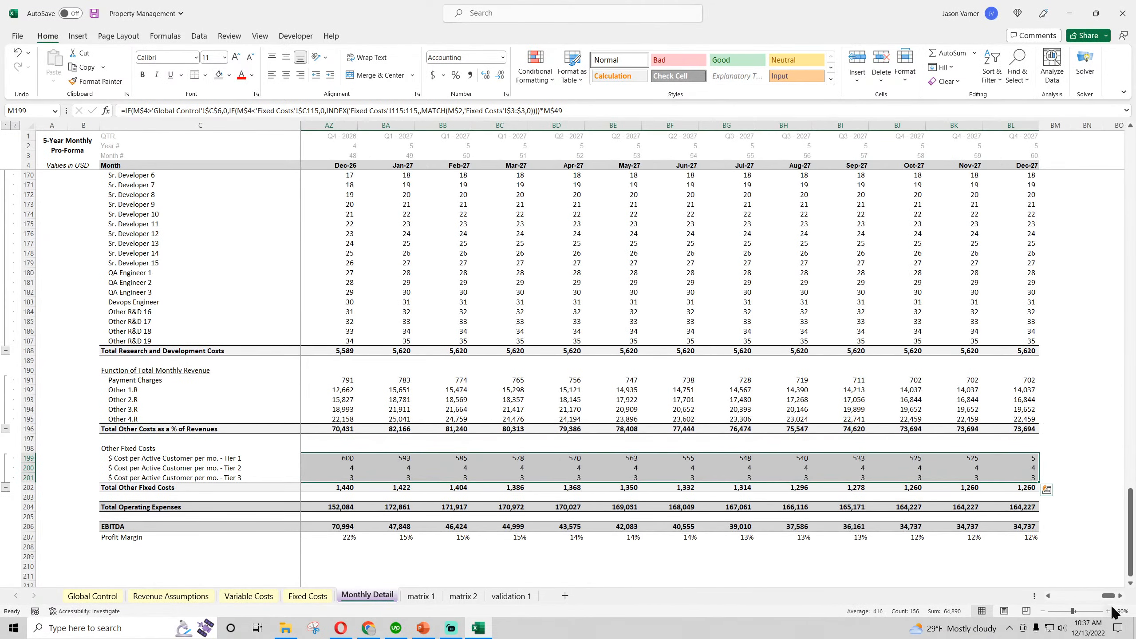
left_click_drag(1109, 597, 1056, 599)
left_click(403, 212)
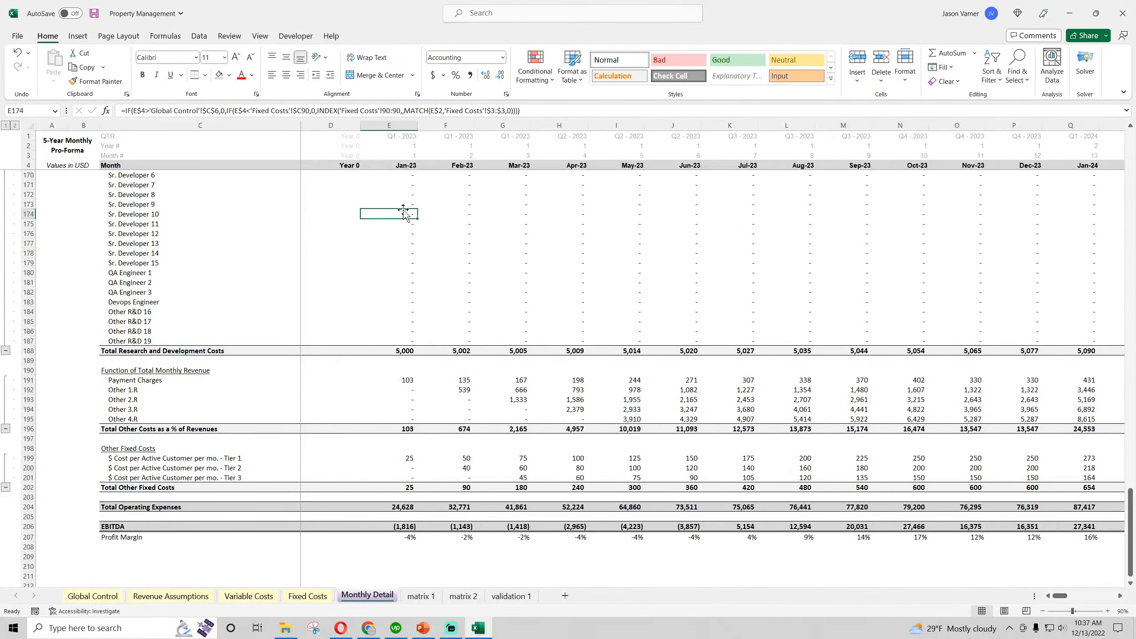
left_click(94, 14)
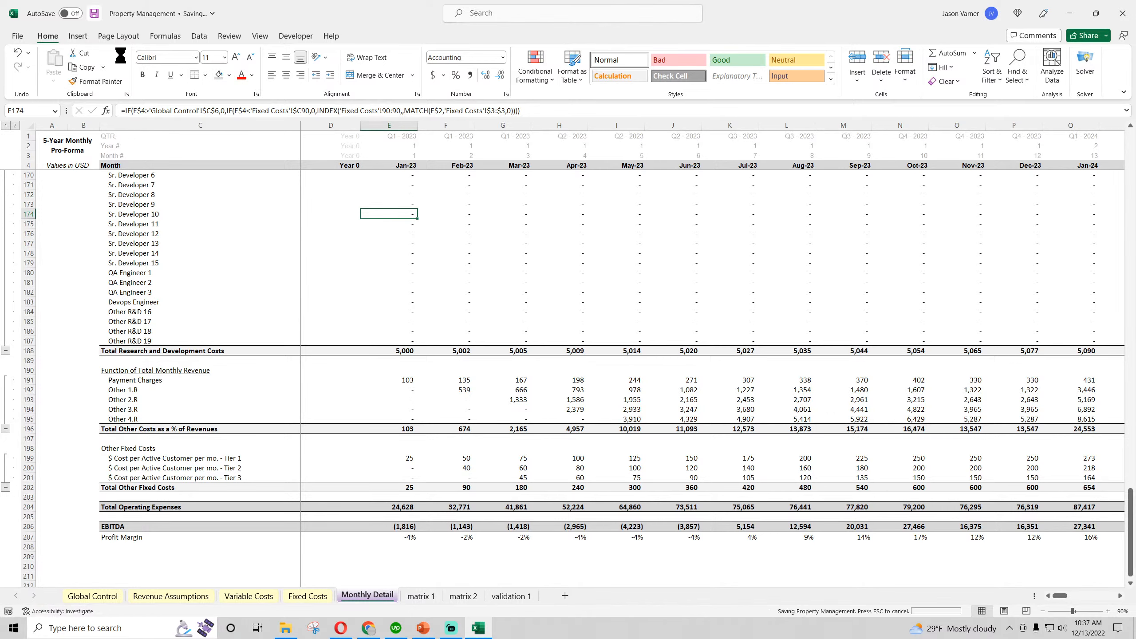
- Rename the "Other Fixed Costs" heading in C198 as "Other Costs per Active Customers"
left_click(176, 370)
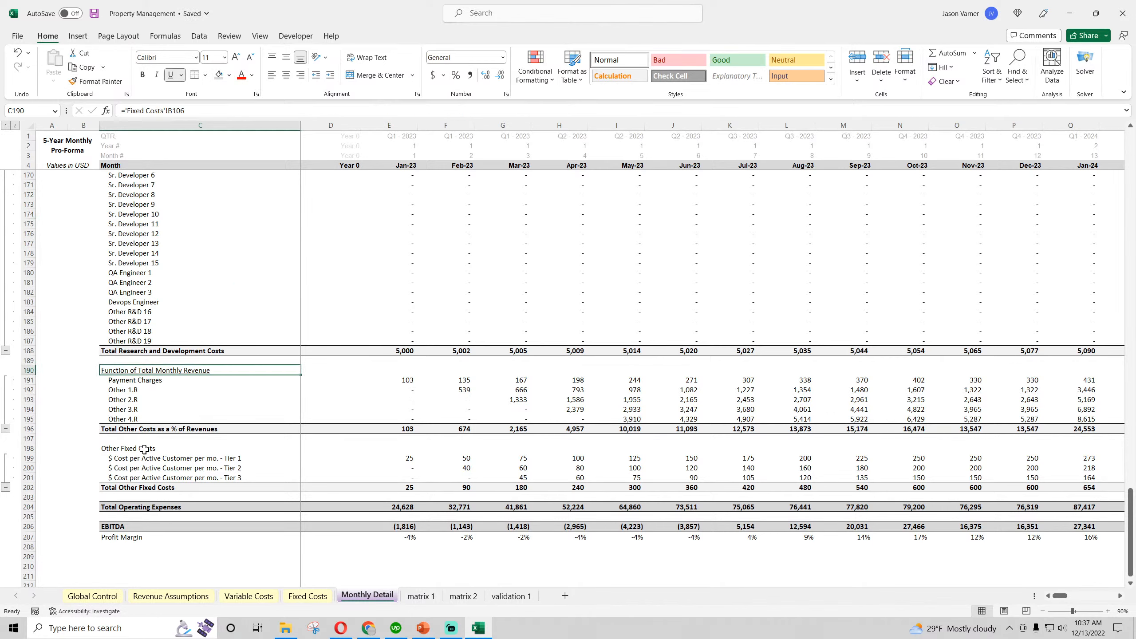
left_click(144, 449)
left_click(229, 111)
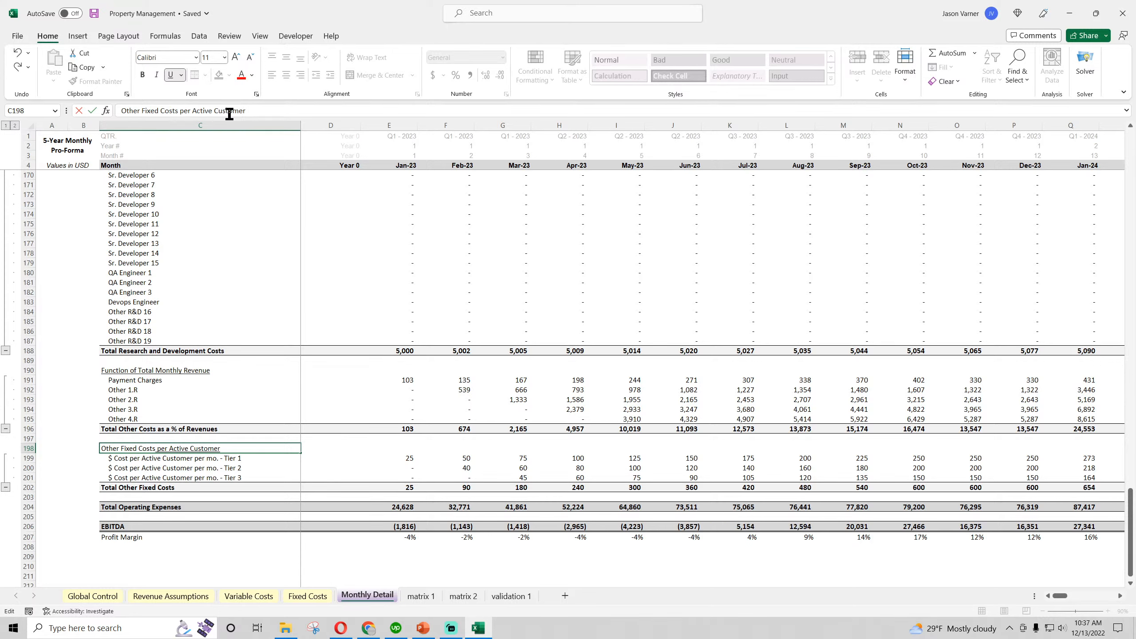
key("Return")
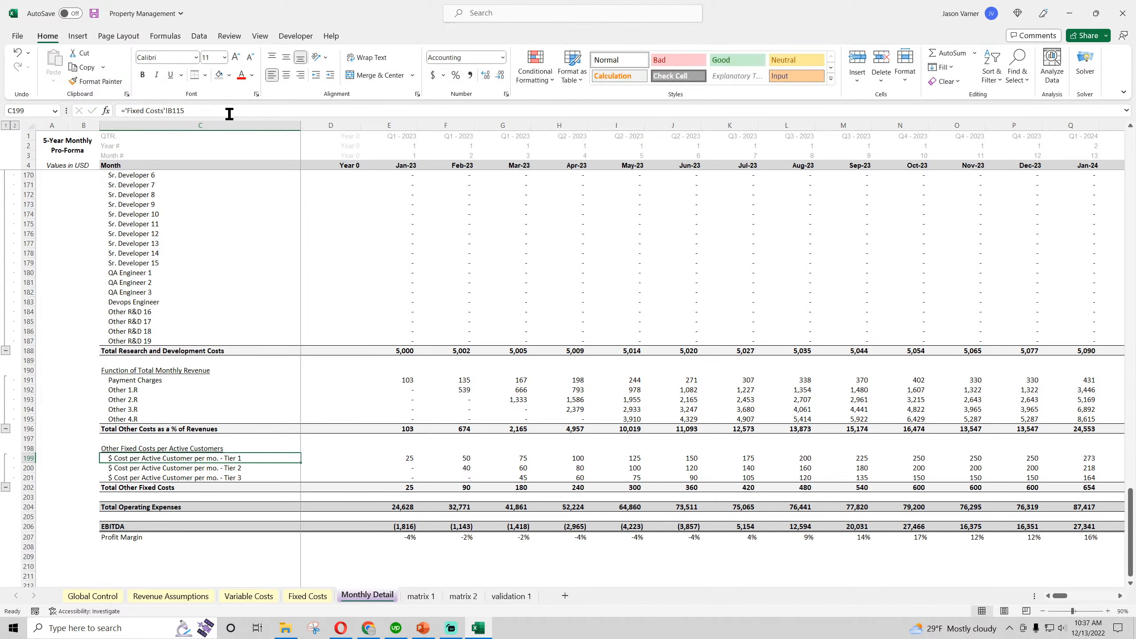
left_click(119, 449)
left_click(161, 113)
key("BackSpace")
key("BackSpace")
key("BackSpace")
key("BackSpace")
key("BackSpace")
key("BackSpace")
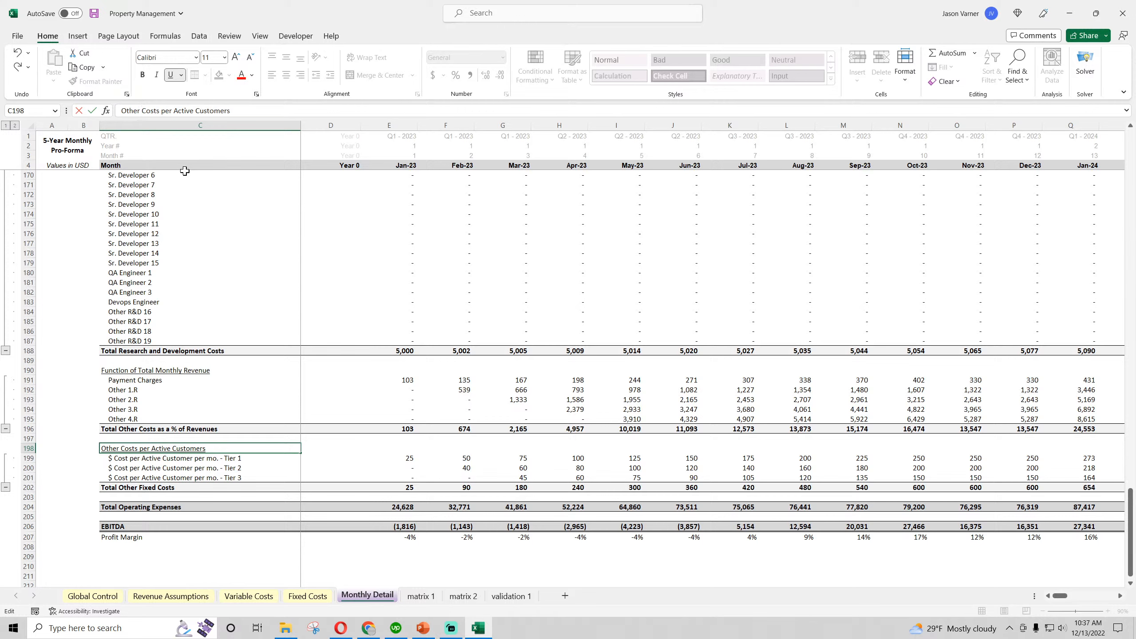
key("Return")
- Rename the total row label in C202 as "Total Other Costs per Active Customer"
double_click(174, 487)
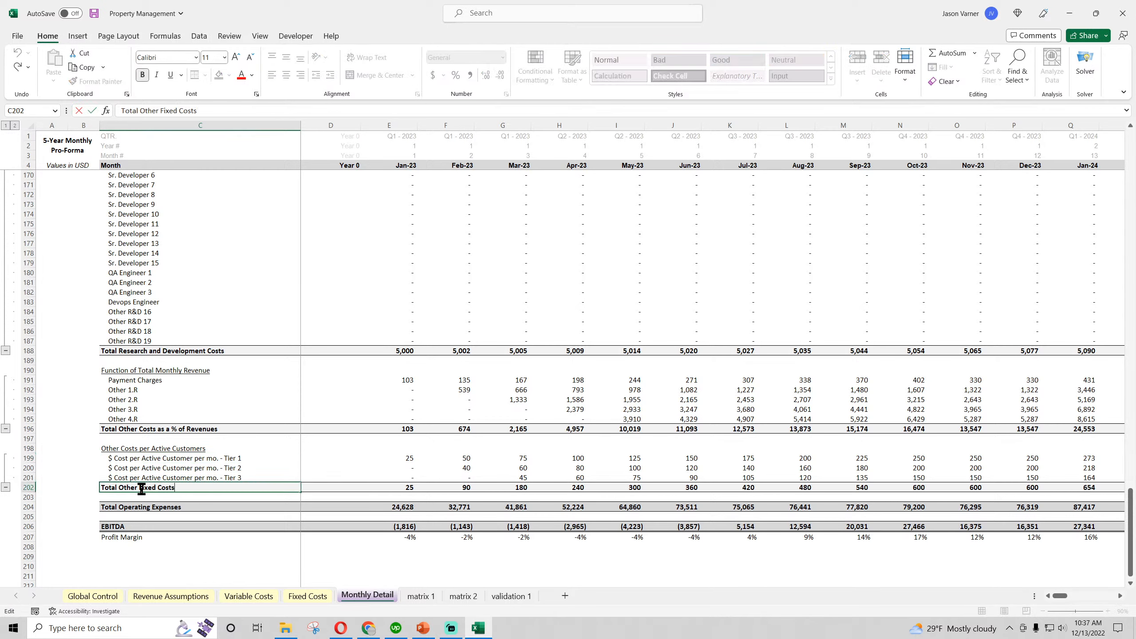
left_click_drag(138, 487, 248, 488)
key("BackSpace")
type("Costs per Active Customers")
key("Return")
- Switch to the Fixed Costs sheet, check the Year 1 Tier 1 and Tier 2 costs, and save the workbook
left_click(308, 596)
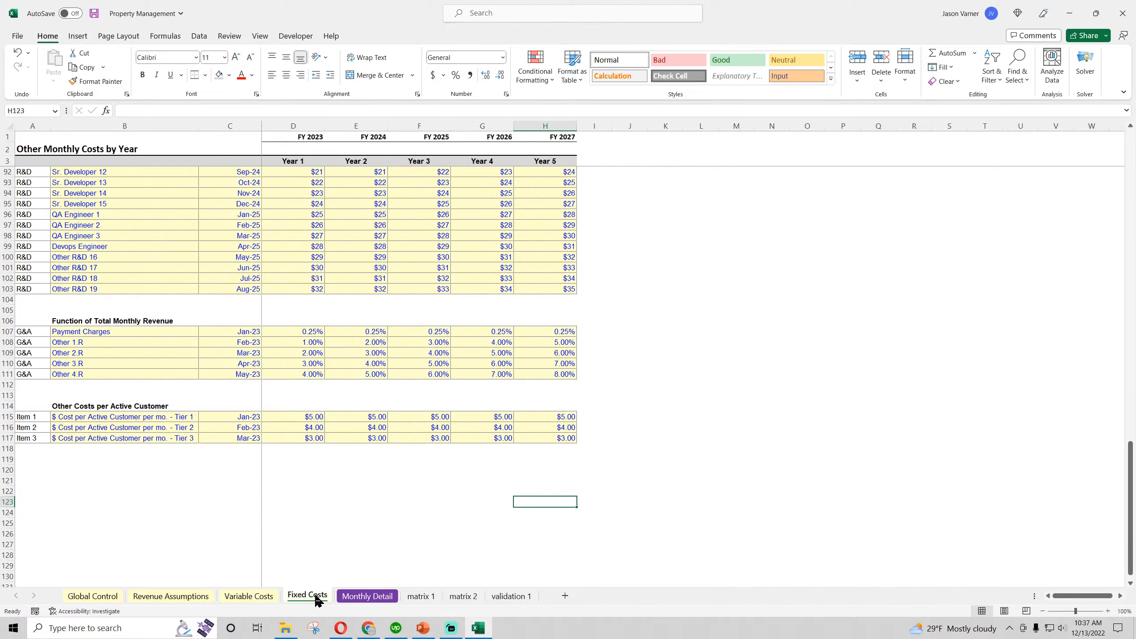
left_click(94, 13)
left_click(306, 418)
left_click(314, 429)
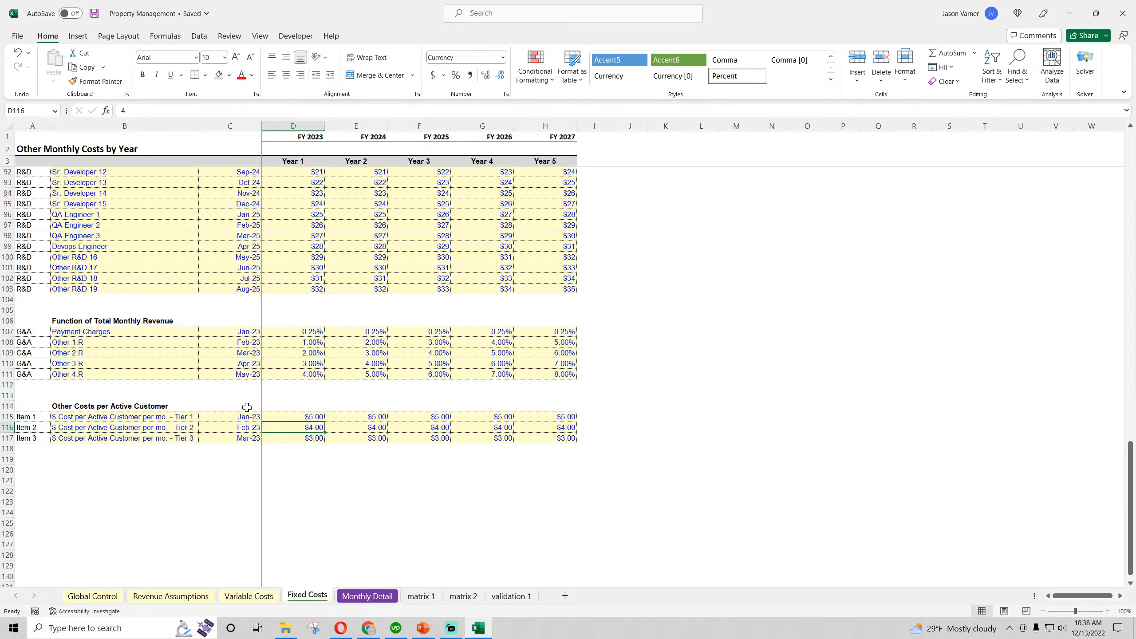
left_click(95, 13)
- Try clearing the Tier 1–3 start dates by filling blank C114 down over them, and check the tier costs on Monthly Detail
left_click(259, 408)
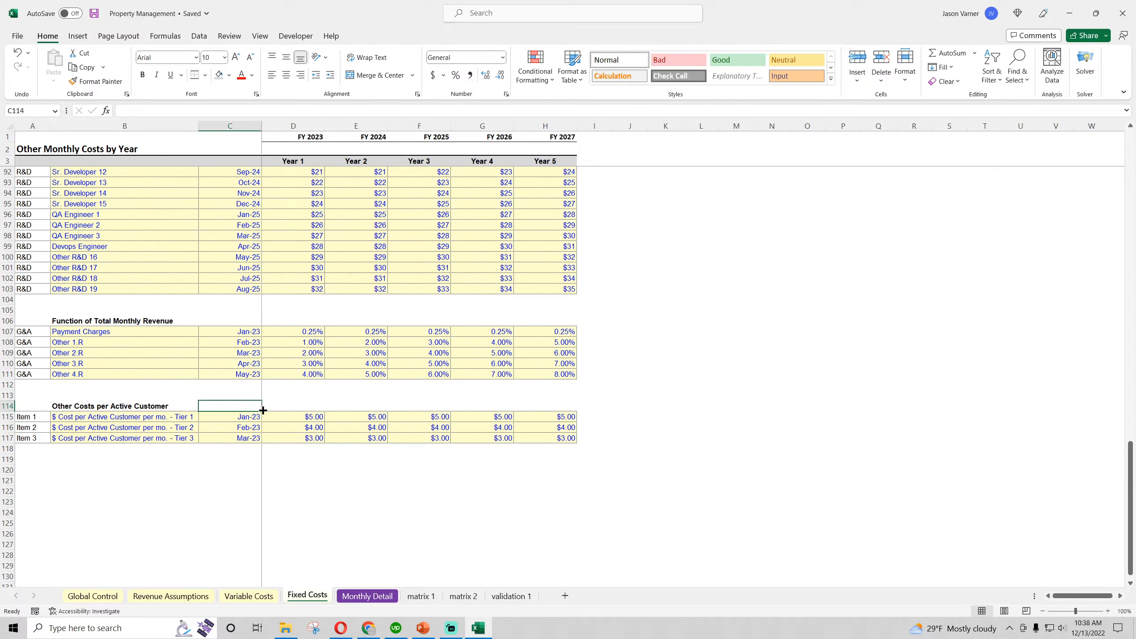
left_click_drag(263, 411, 254, 490)
left_click(380, 599)
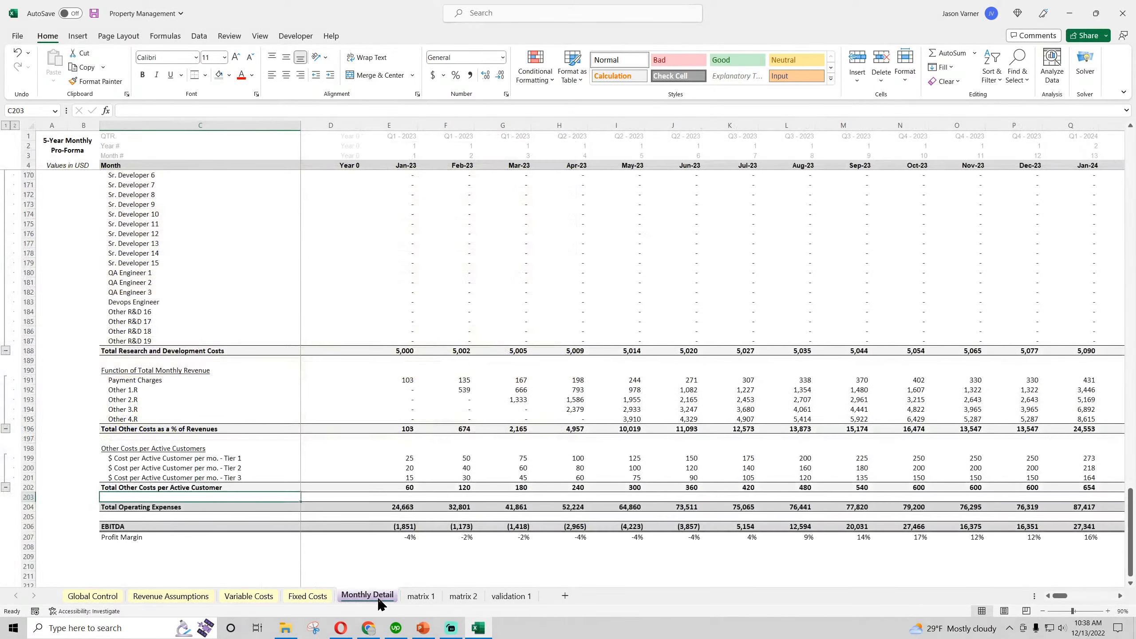
left_click(410, 461)
key("Down")
key("Down")
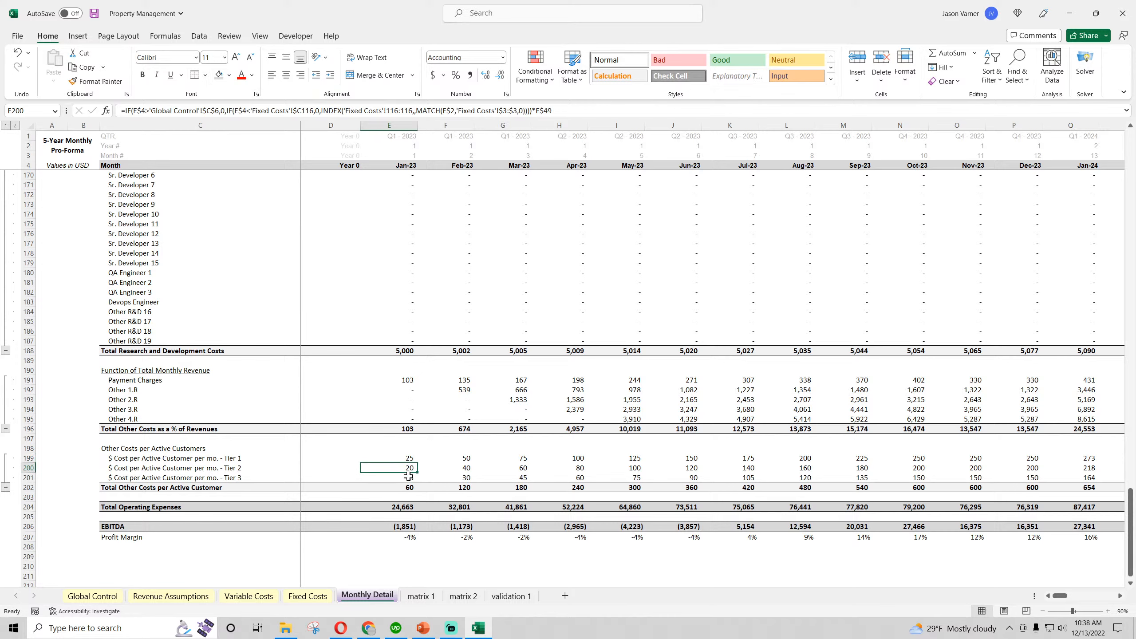
key("Right")
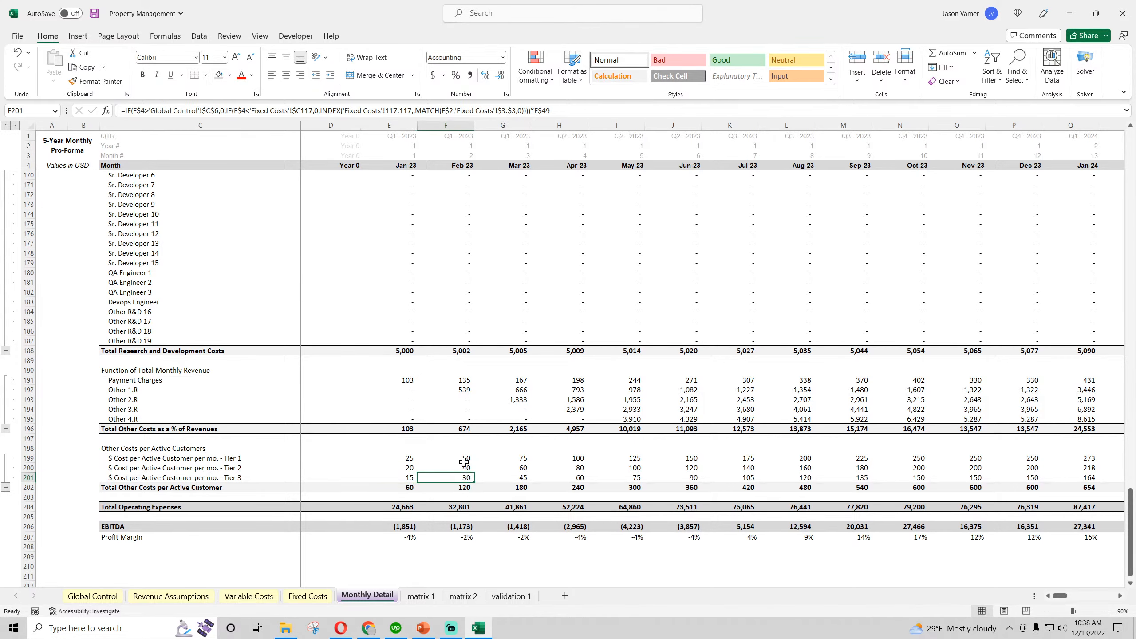
left_click(94, 13)
- Undo the clearing of the Tier 1–3 start dates on the Fixed Costs sheet
key("ctrl+Page_Up")
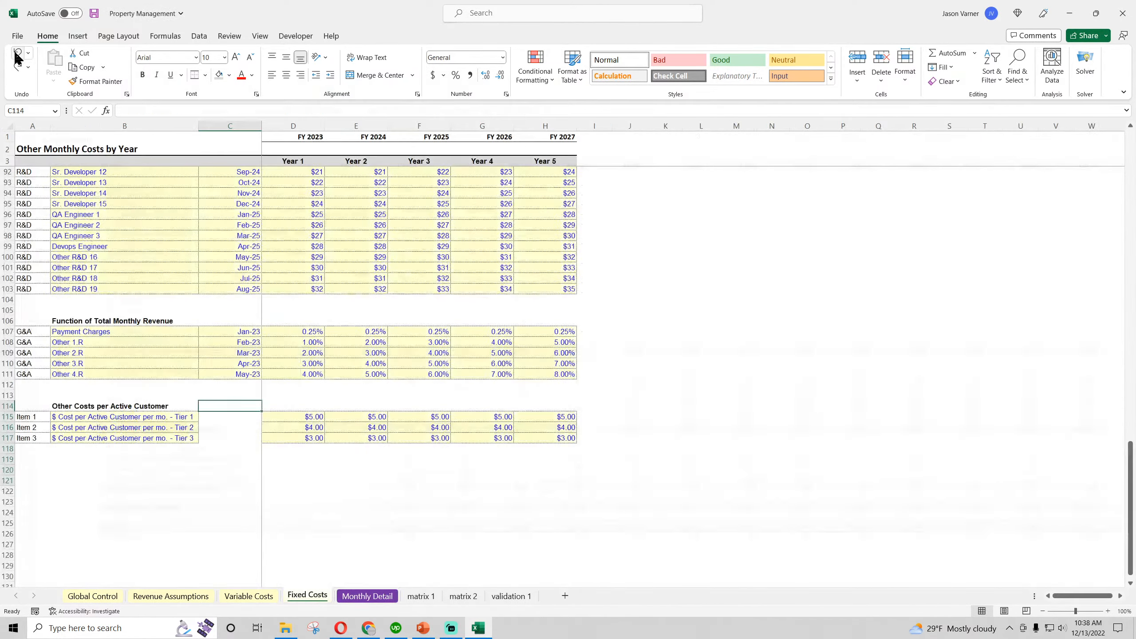
key("ctrl+Page_Down")
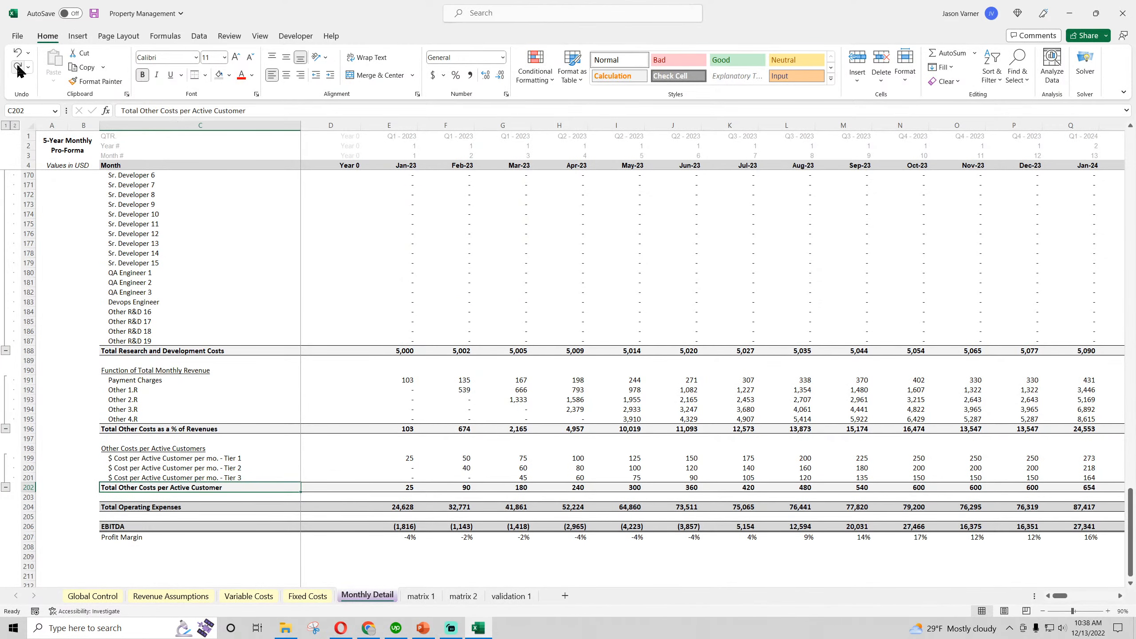
key("ctrl+Page_Up")
left_click(19, 54)
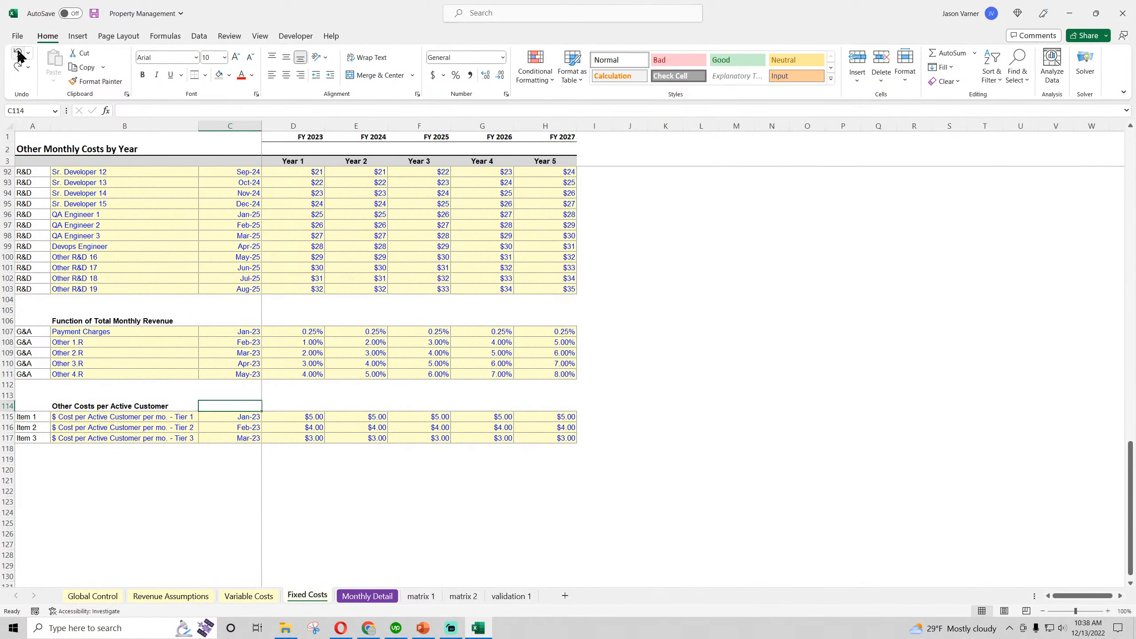
- Save the workbook and review the start dates of Tiers 1–3 and the Tier 1 yearly costs under Other Costs per Active Customer
left_click(94, 14)
left_click(253, 418)
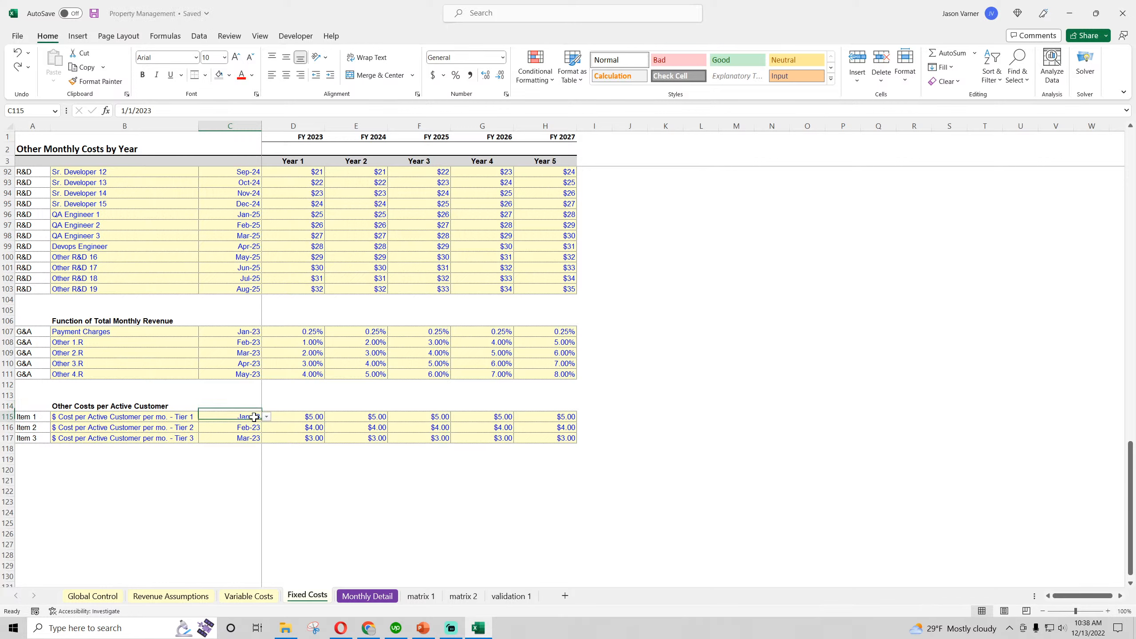
left_click(312, 419)
left_click(358, 418)
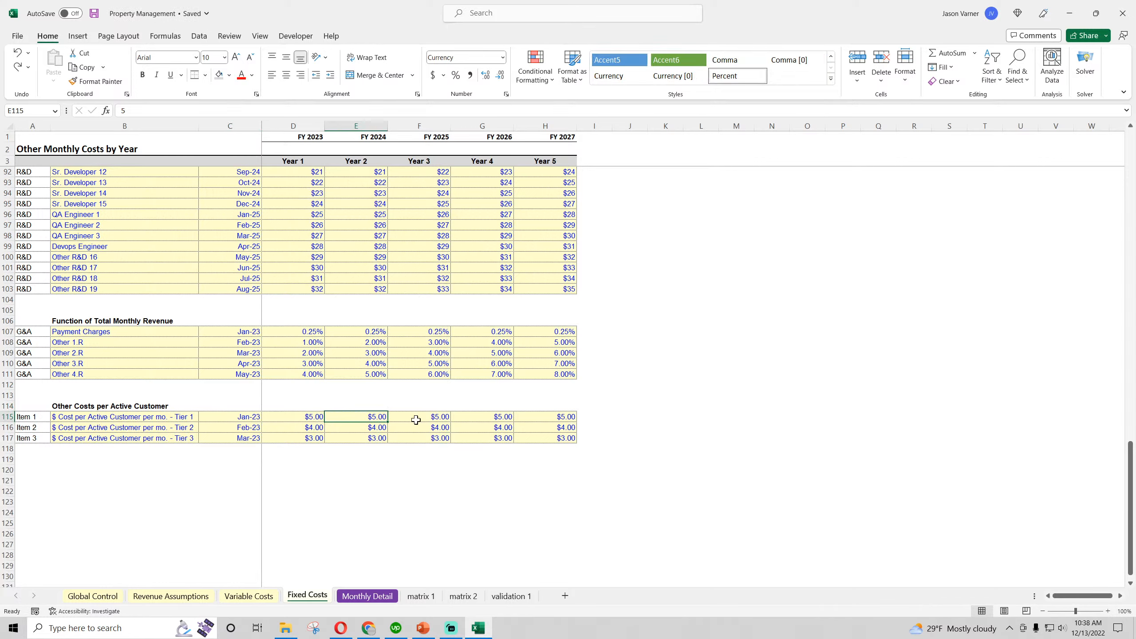
left_click(314, 417)
left_click(254, 421)
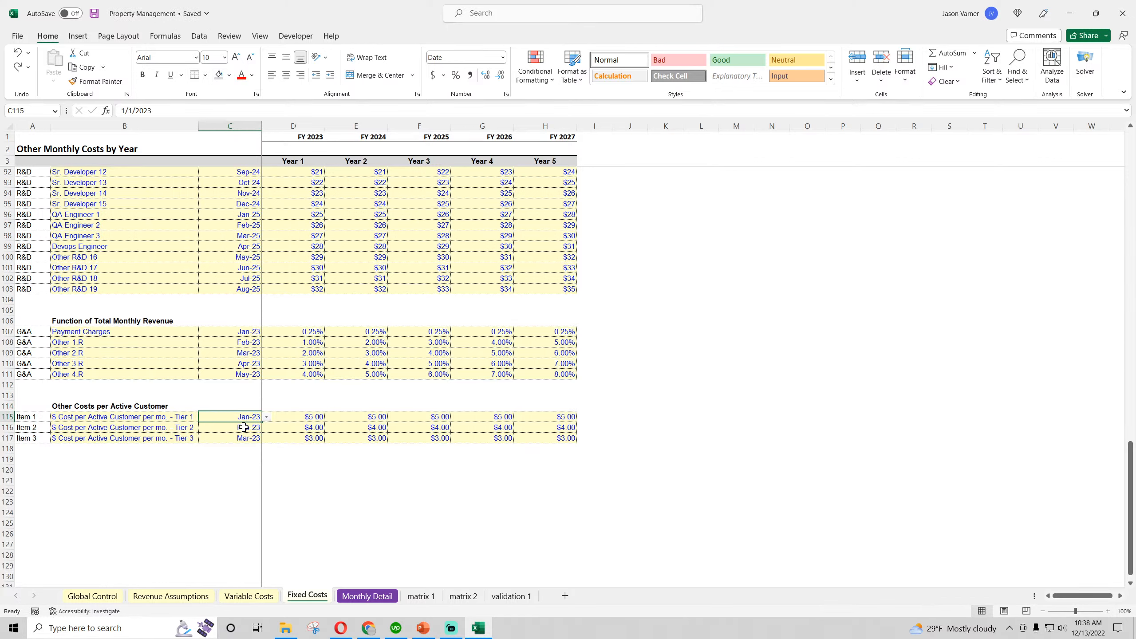
left_click(94, 14)
left_click(249, 430)
left_click(246, 438)
left_click(245, 417)
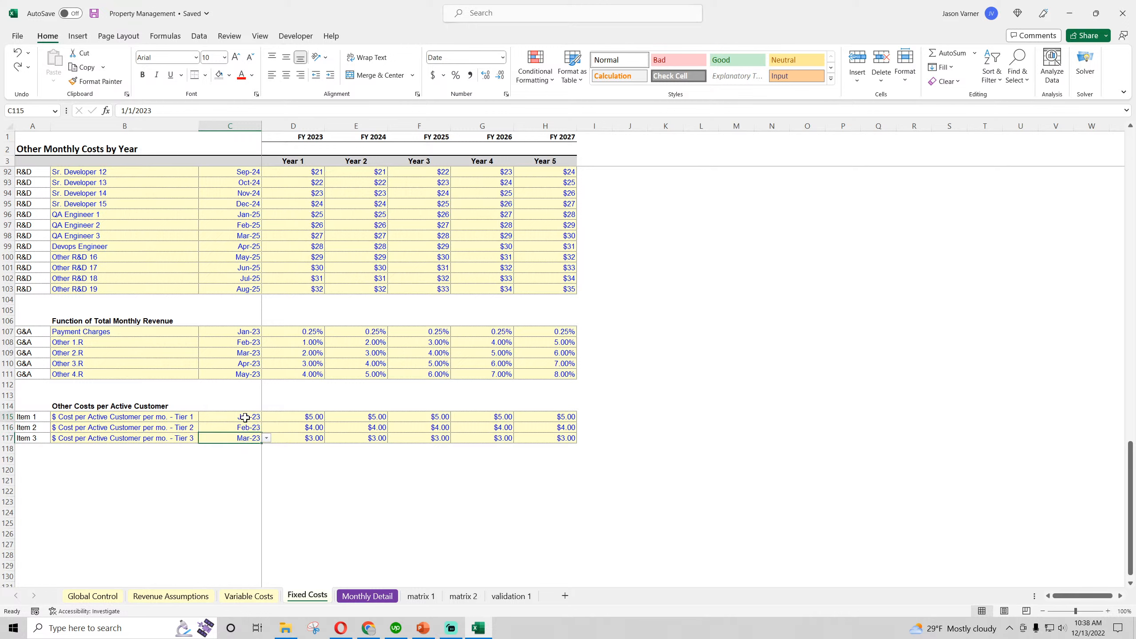
left_click(245, 428)
left_click(245, 438)
left_click(246, 419)
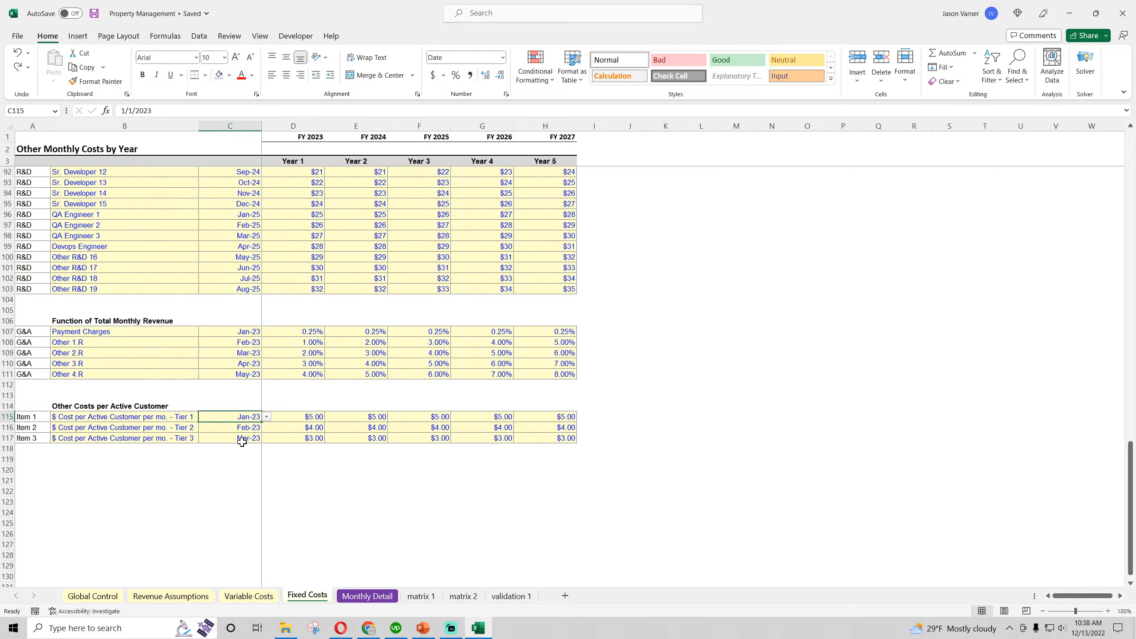
- Rename the three tier labels under Other Costs per Active Customer on Fixed Costs as Item 1, Item 2 and Item 3
left_click(125, 418)
left_click(125, 428)
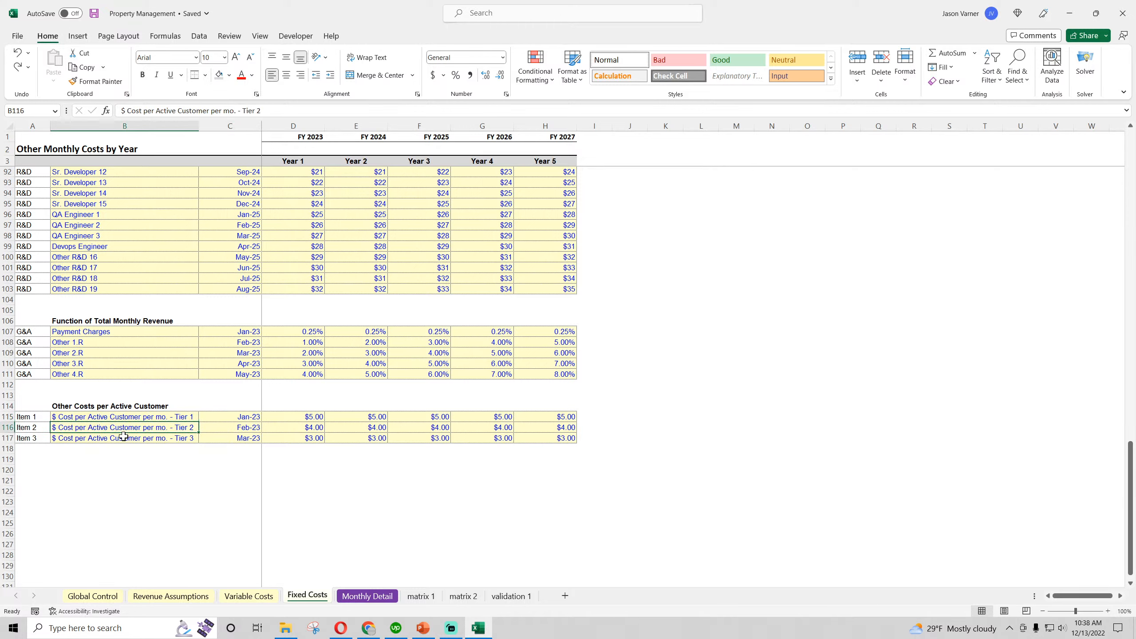
left_click(126, 437)
left_click(125, 417)
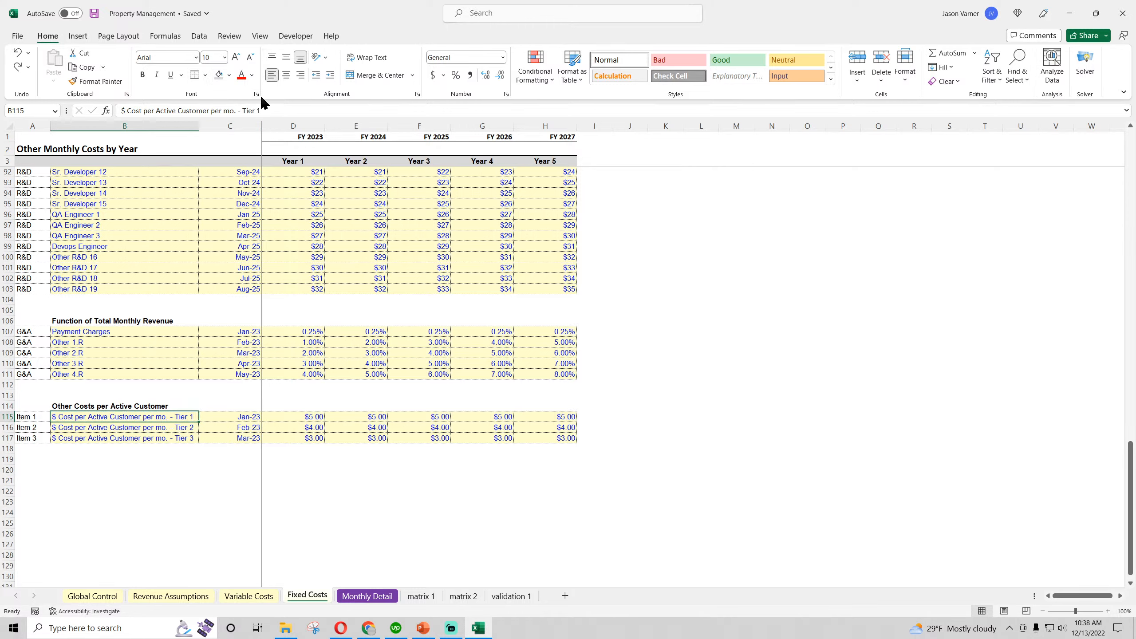
left_click_drag(275, 111, 91, 110)
type("Item 1")
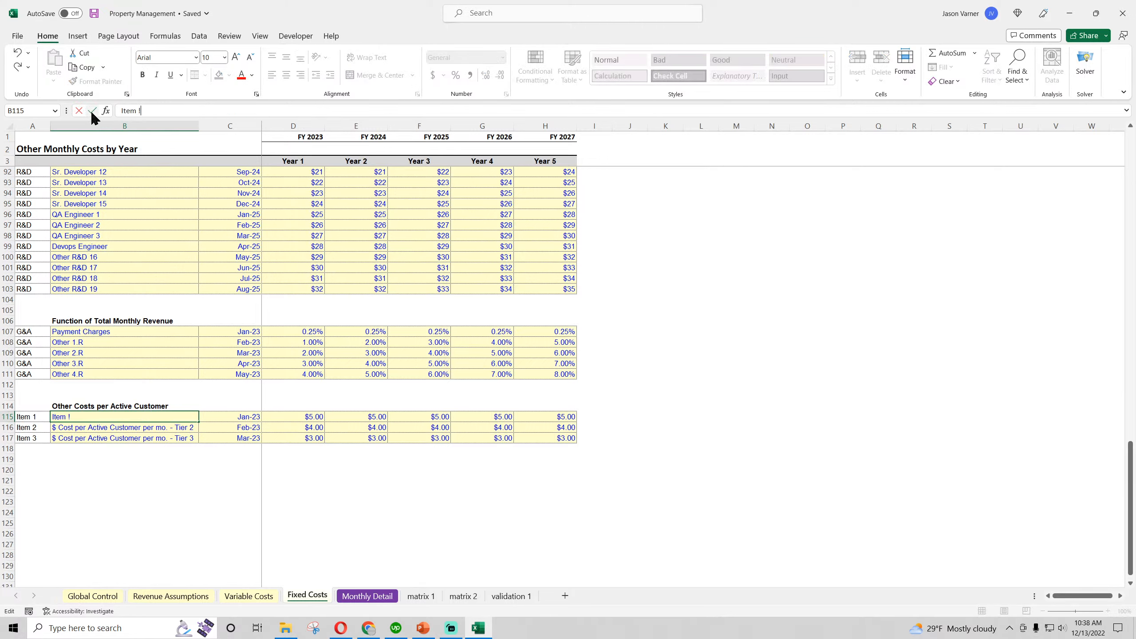
key("Return")
left_click(192, 412)
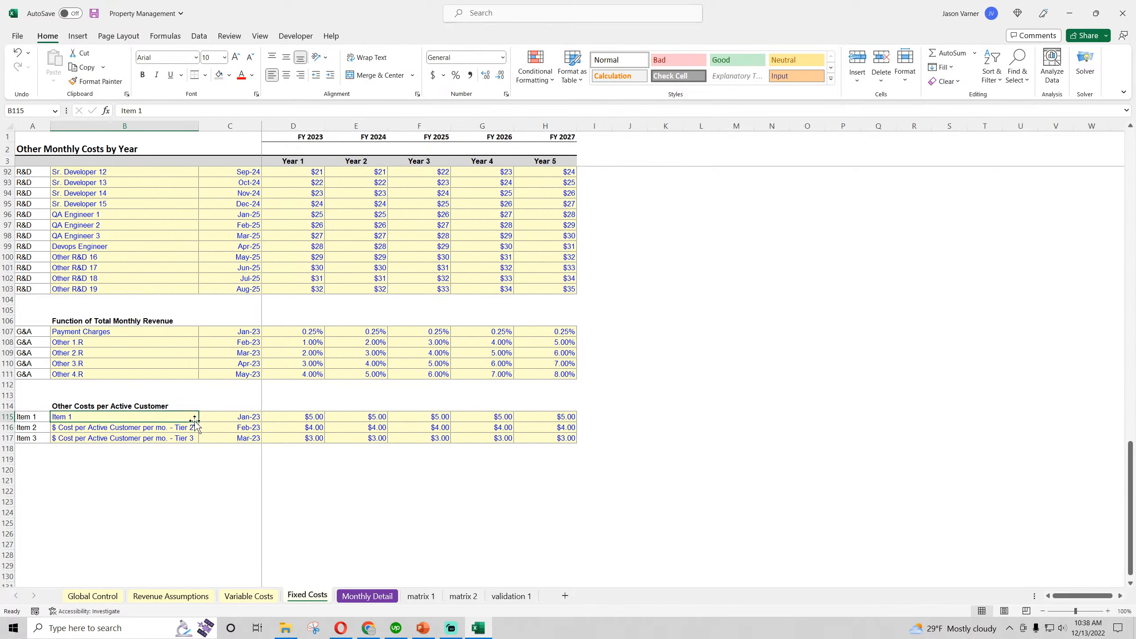
left_click_drag(198, 422, 198, 443)
left_click(160, 520)
- Check the Item 1–3 labels and monthly costs through Dec-27 on the Monthly Detail sheet, and save the workbook
left_click(389, 596)
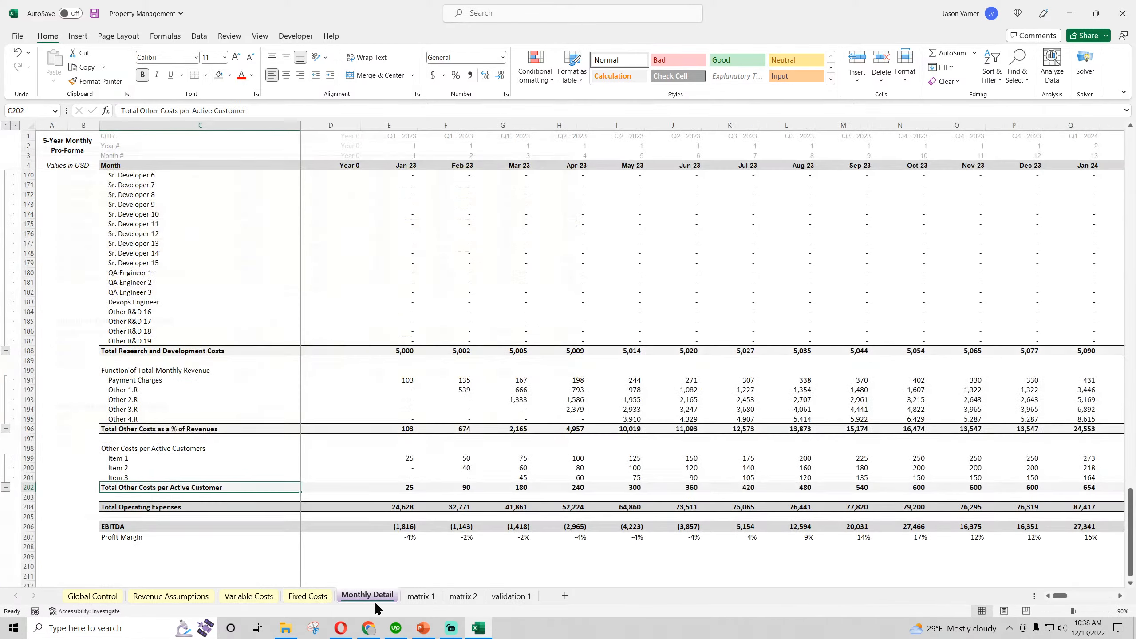
left_click(143, 461)
left_click(143, 468)
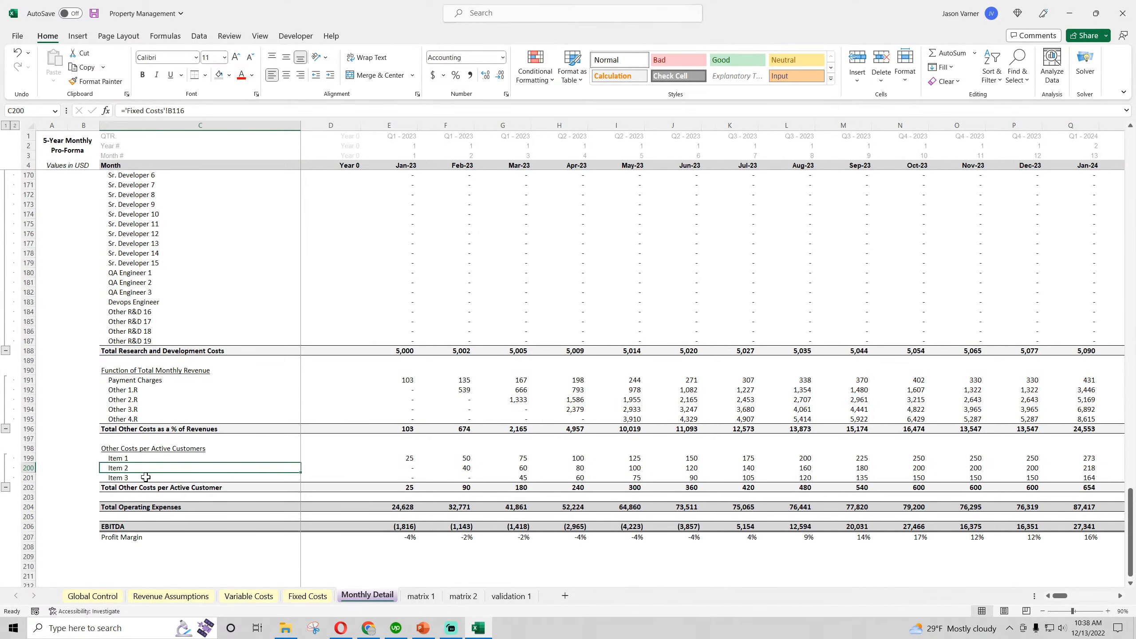
left_click(145, 477)
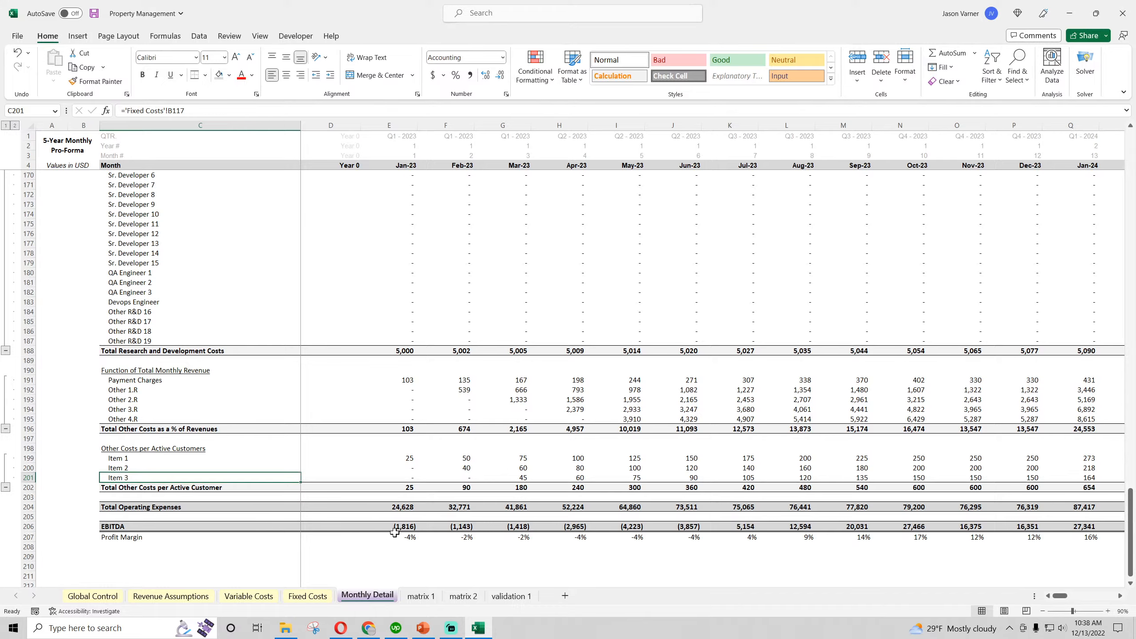
left_click_drag(1060, 596, 1133, 608)
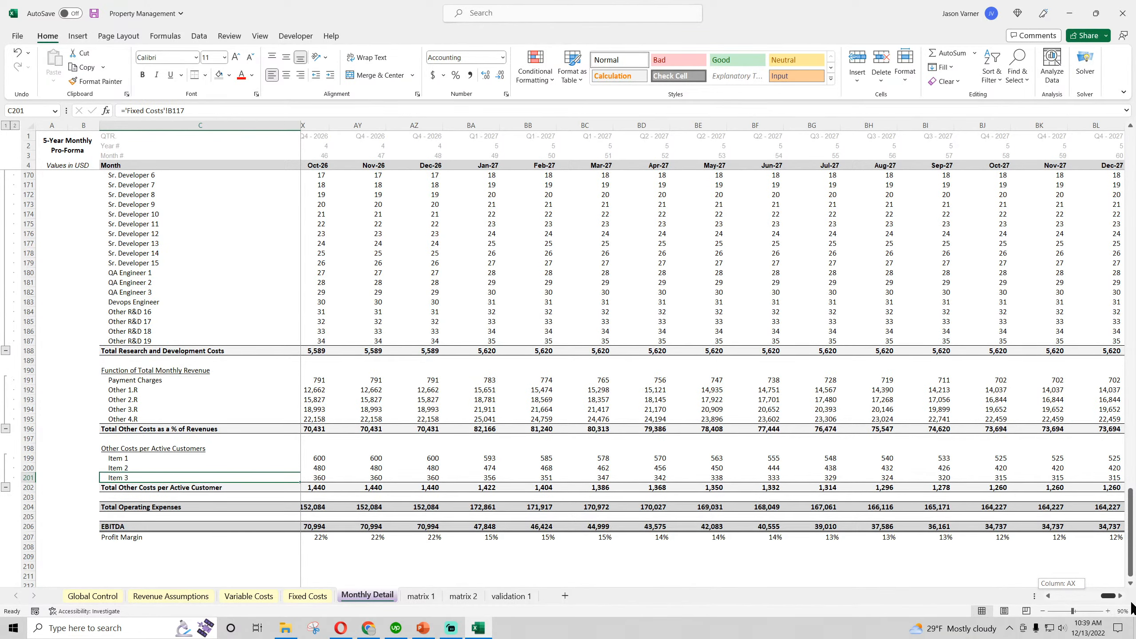
left_click_drag(1133, 609, 1054, 608)
left_click(94, 13)
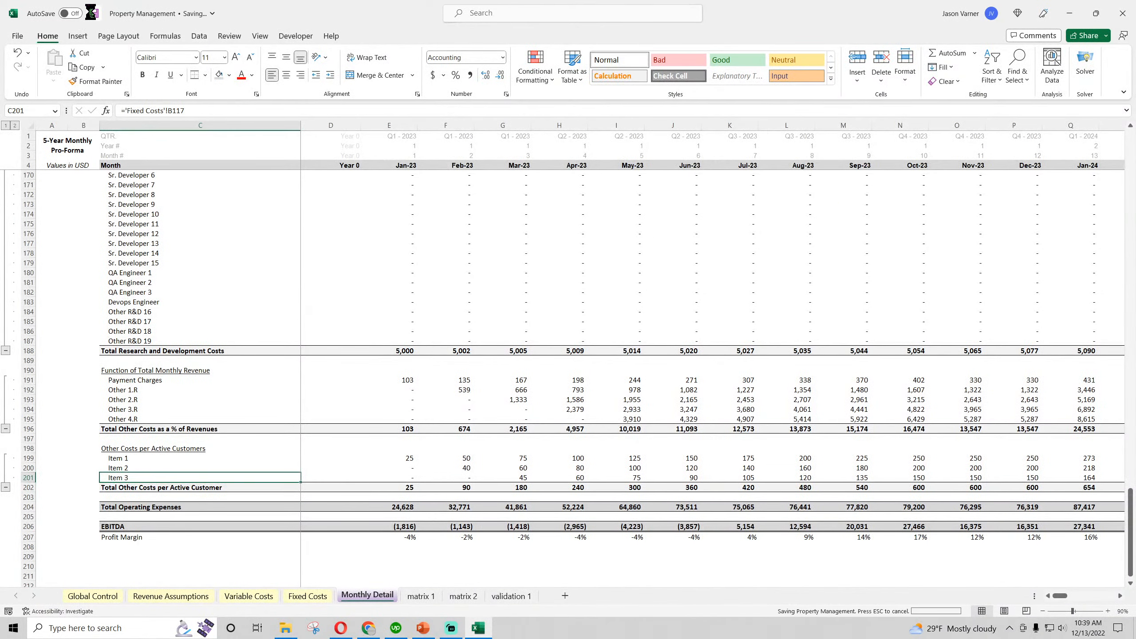
- Collapse all row groups on Monthly Detail and review the Variable Costs, Fixed Costs and EBITDA summary rows
left_click(6, 126)
scroll(139, 348, "up", 8)
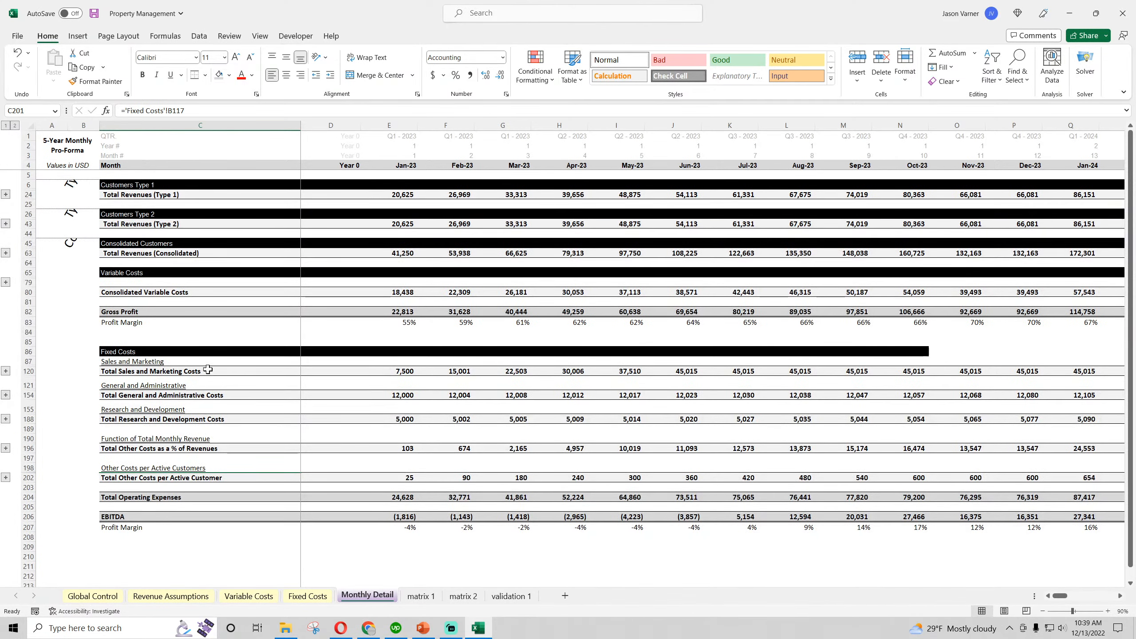
left_click(120, 276)
left_click_drag(119, 275, 577, 323)
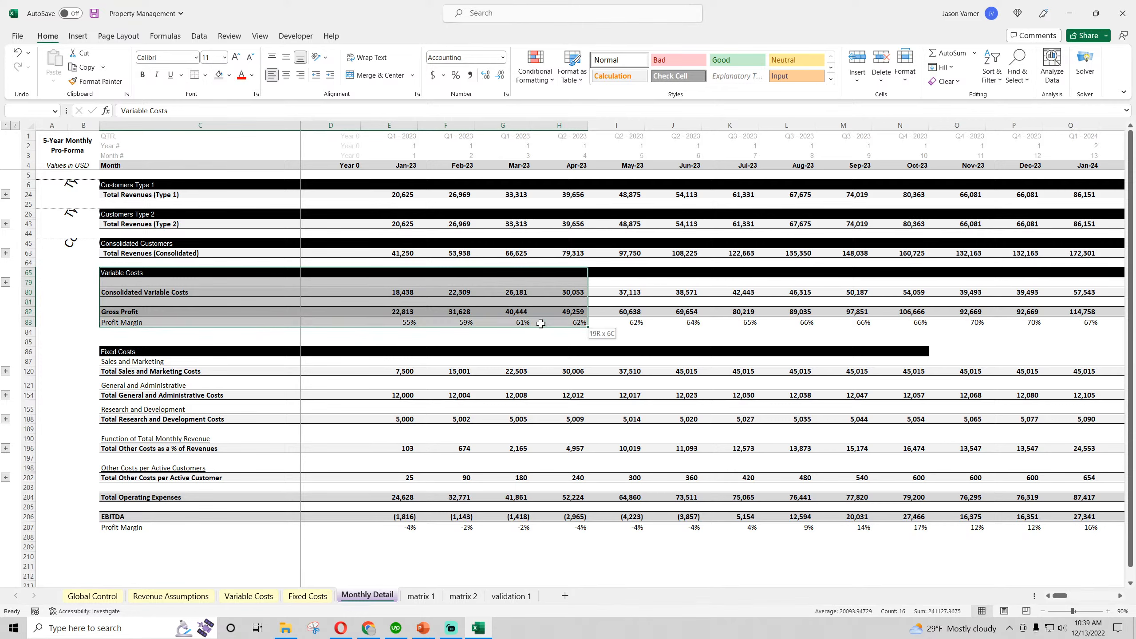
left_click_drag(115, 353, 568, 496)
left_click(123, 517)
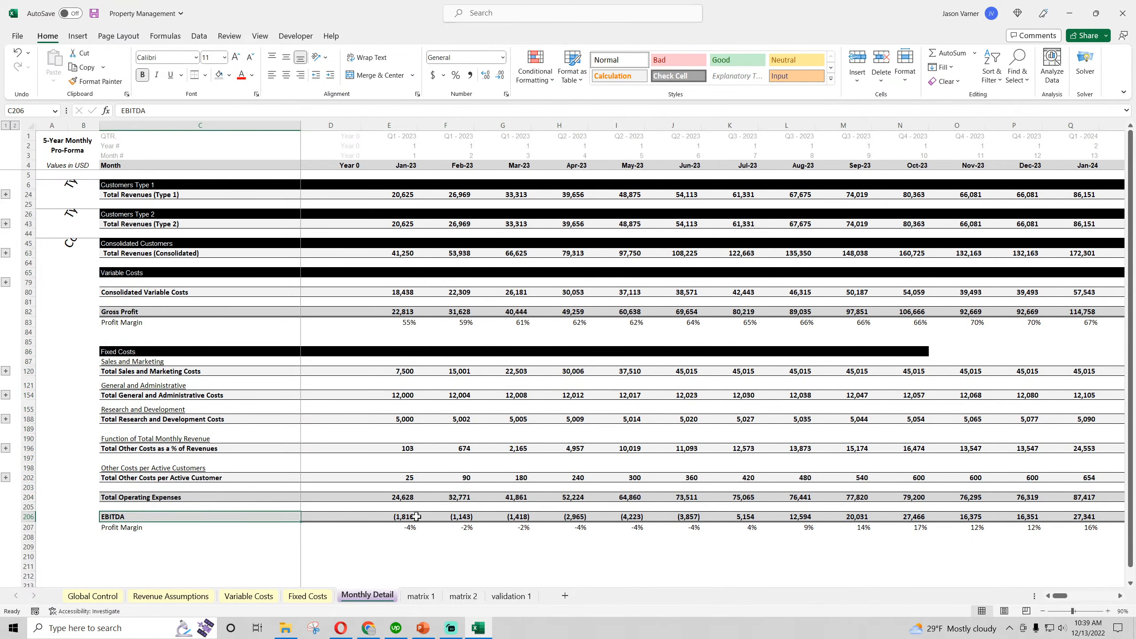
left_click(410, 518)
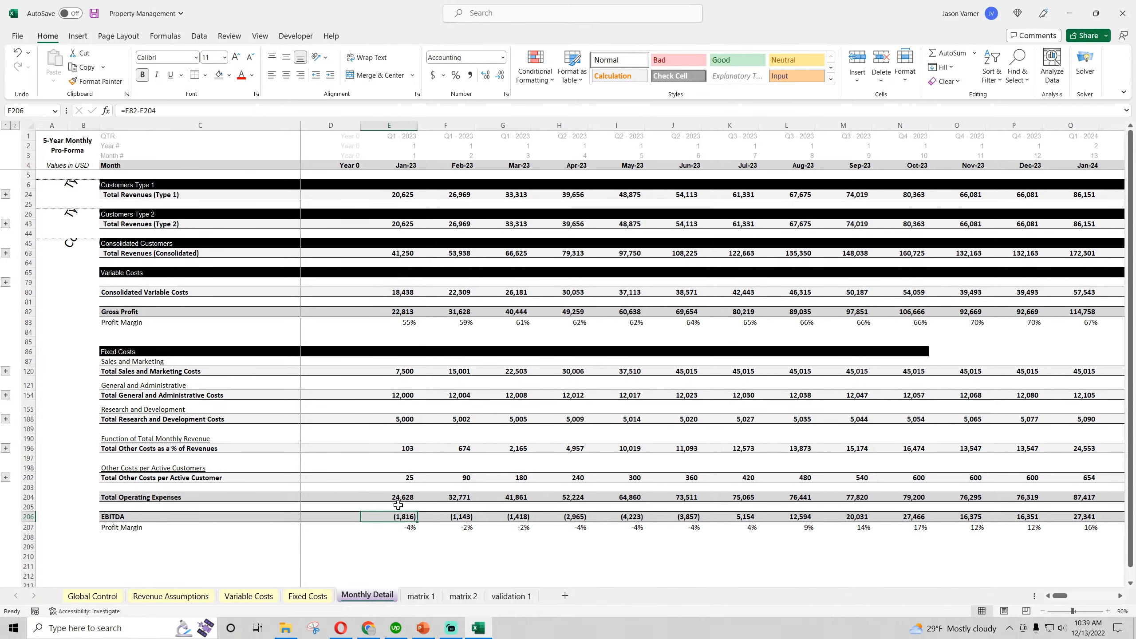
- Expand all row groups on Monthly Detail again and save the workbook
left_click(15, 125)
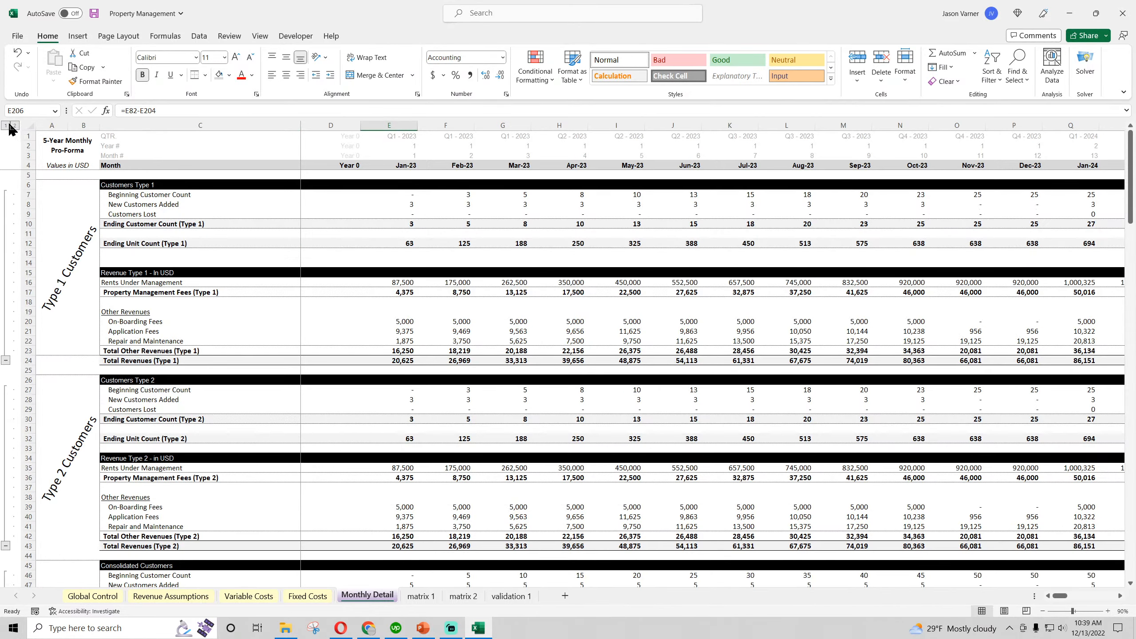
scroll(238, 455, "down", 20)
scroll(238, 455, "down", 20)
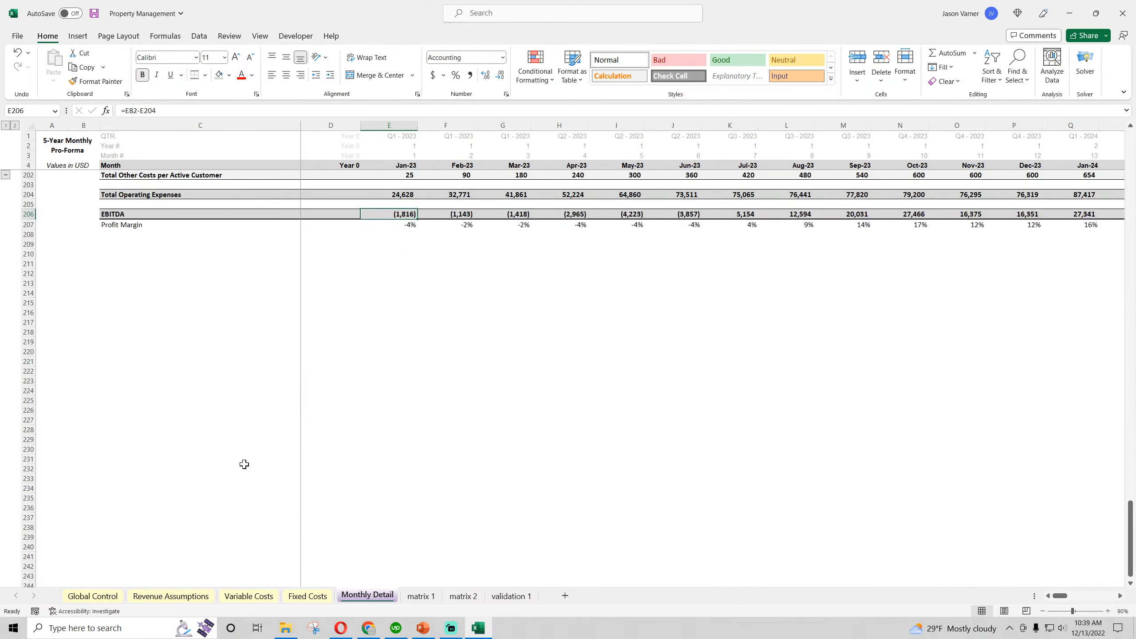
left_click(93, 14)
- Review the Variable Costs, Fixed Costs and Global Control sheets, saving the workbook along the way
left_click(259, 599)
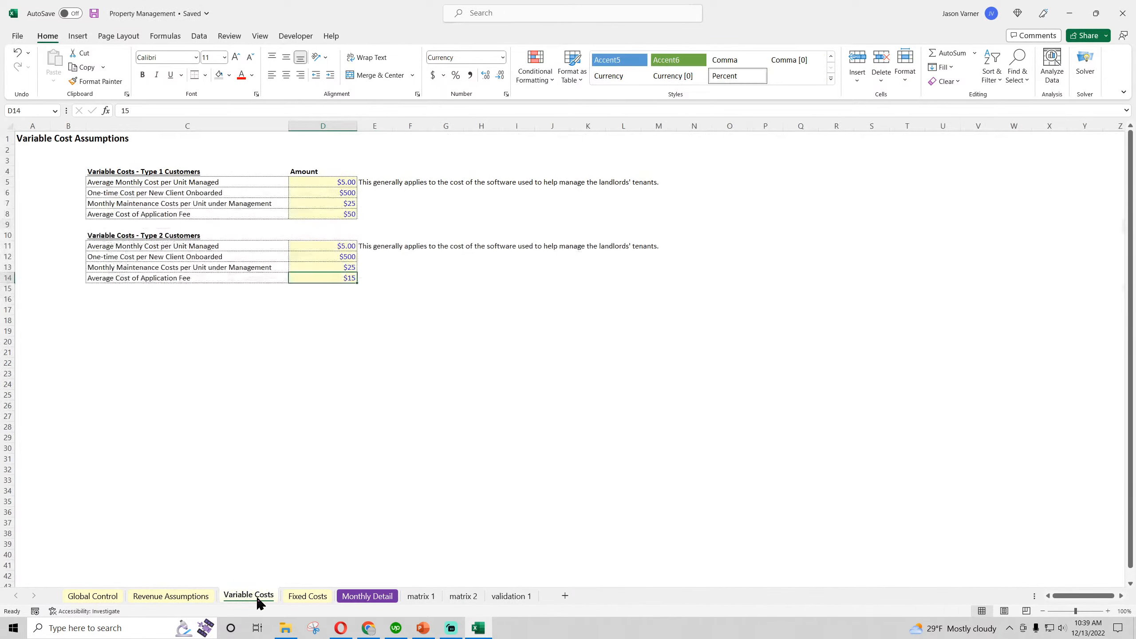
left_click(300, 598)
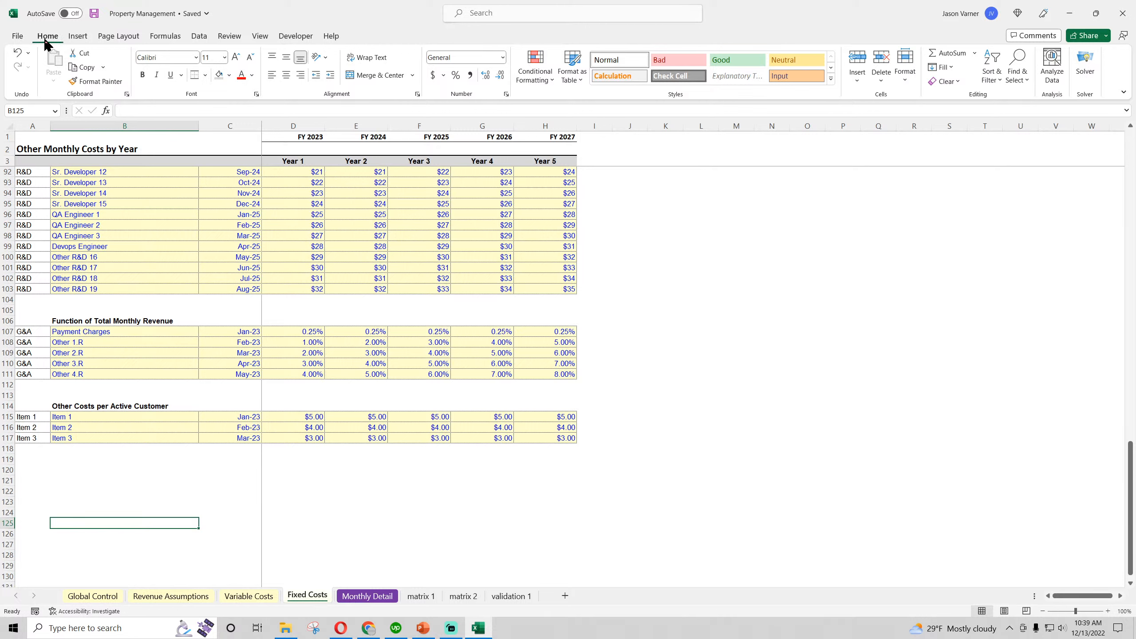
left_click(94, 14)
left_click(91, 596)
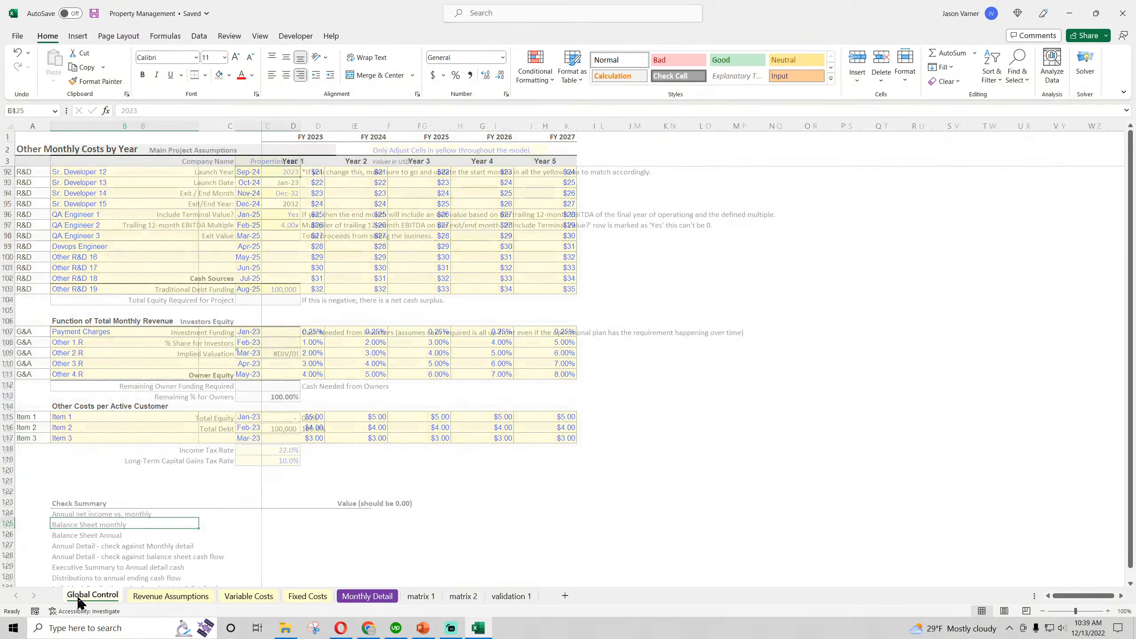
left_click(94, 14)
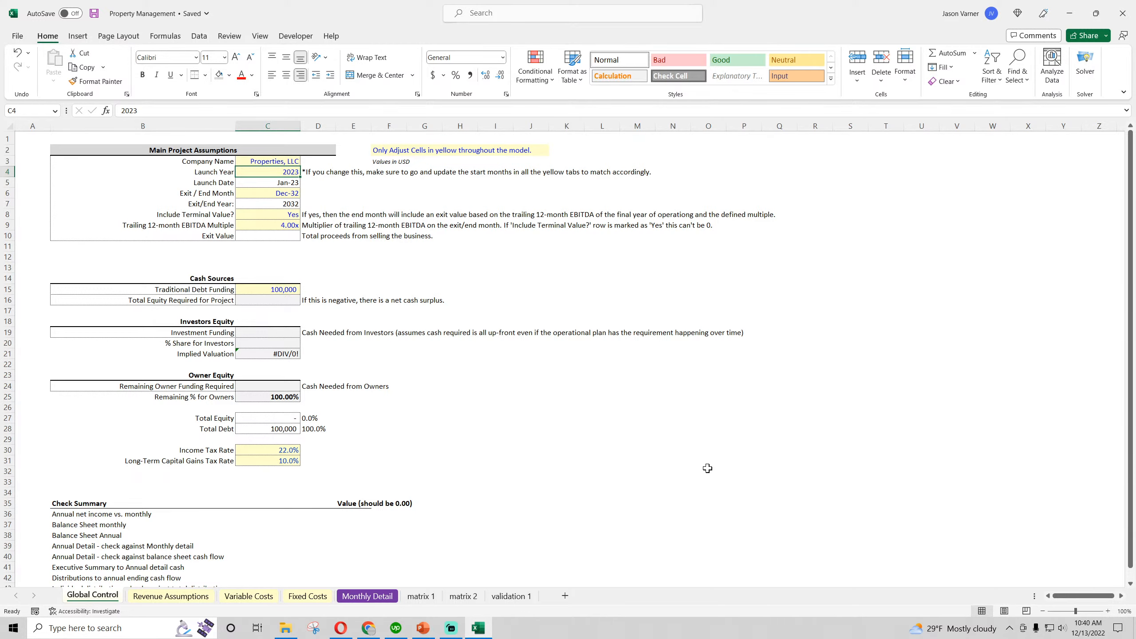
- Switch to Chrome and examine the all-spreadsheets offer and the SaaS bundle on the SmartHelping Financial Models page
left_click(368, 632)
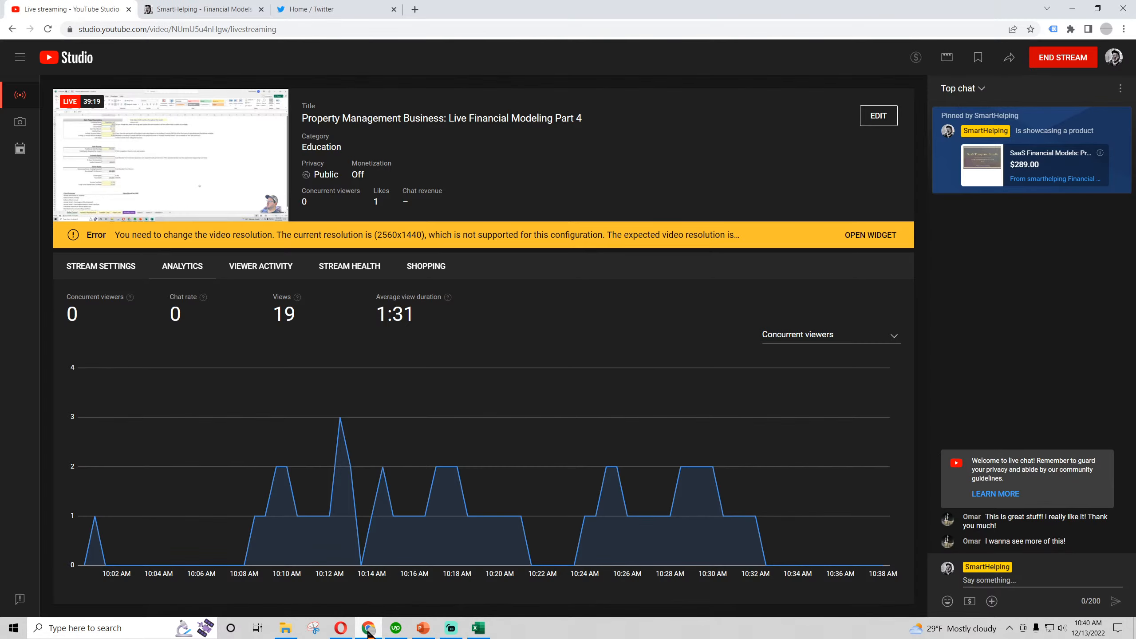
left_click(196, 13)
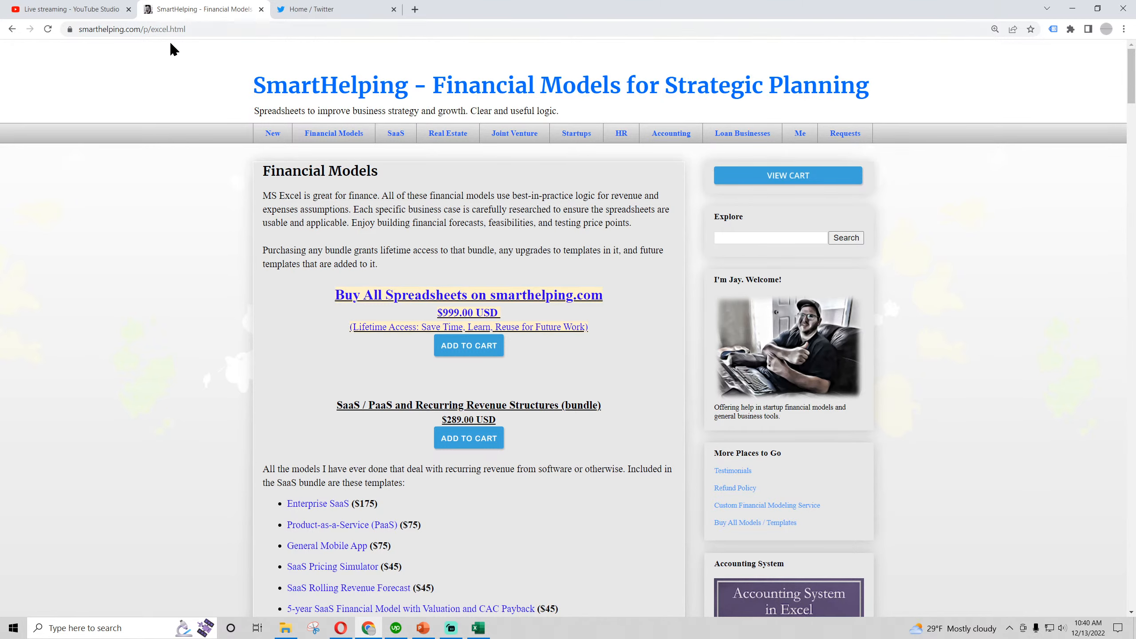
left_click_drag(335, 294, 572, 314)
left_click(465, 315)
scroll(322, 386, "down", 4)
scroll(342, 349, "down", 4)
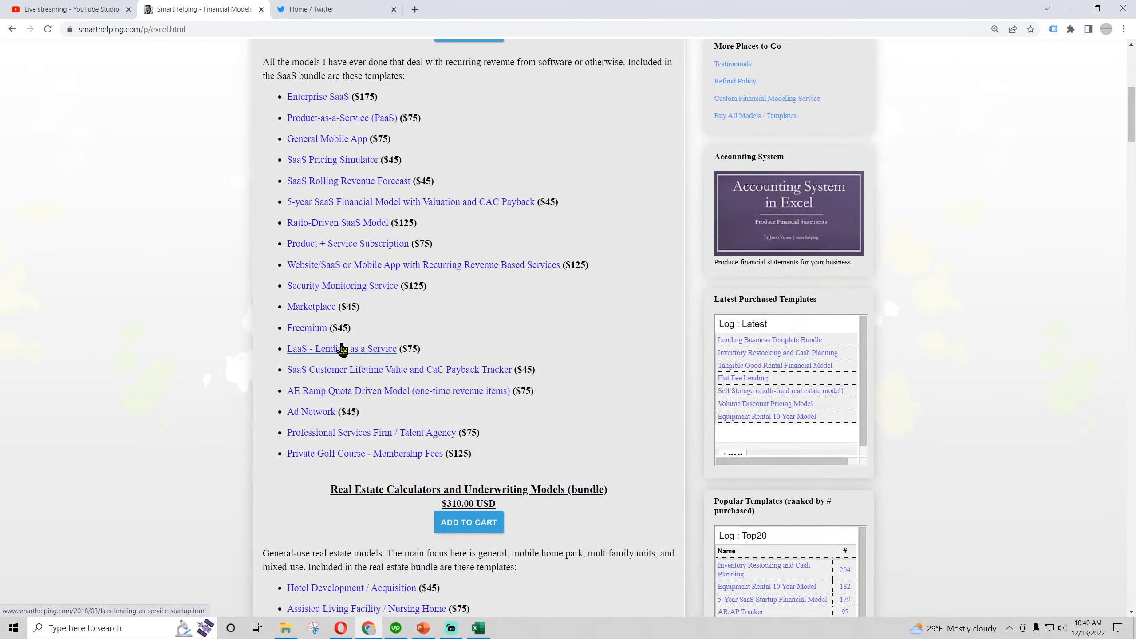
scroll(340, 351, "up", 4)
scroll(322, 407, "down", 4)
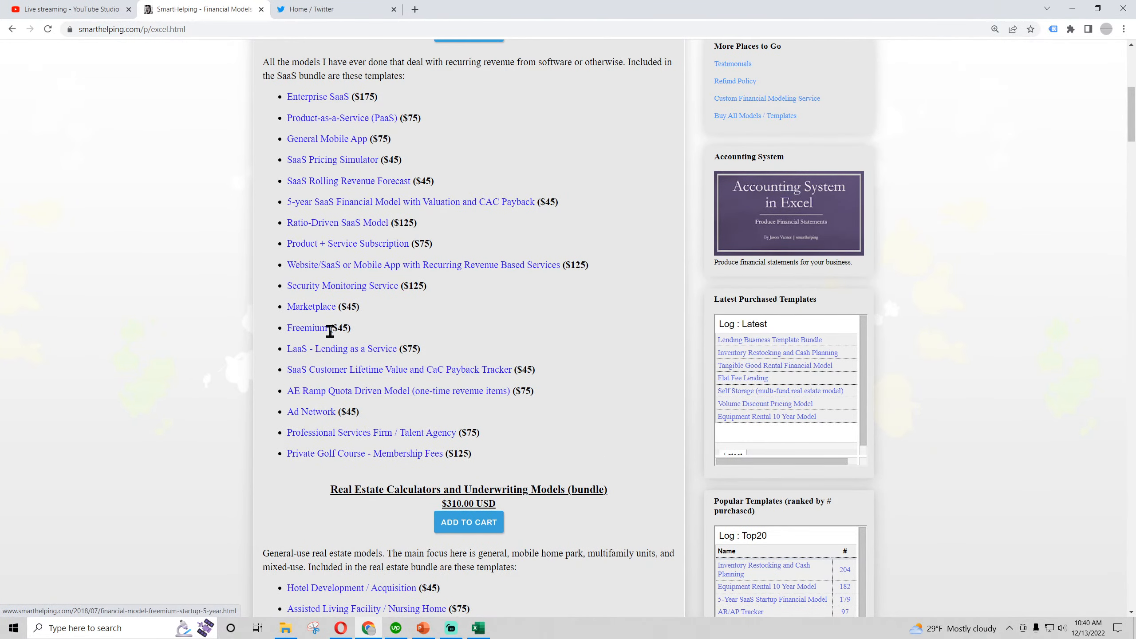
- Examine the Real Estate, Industry-Specific and Joint Venture Distribution Waterfalls bundles on the Financial Models page
scroll(330, 330, "down", 8)
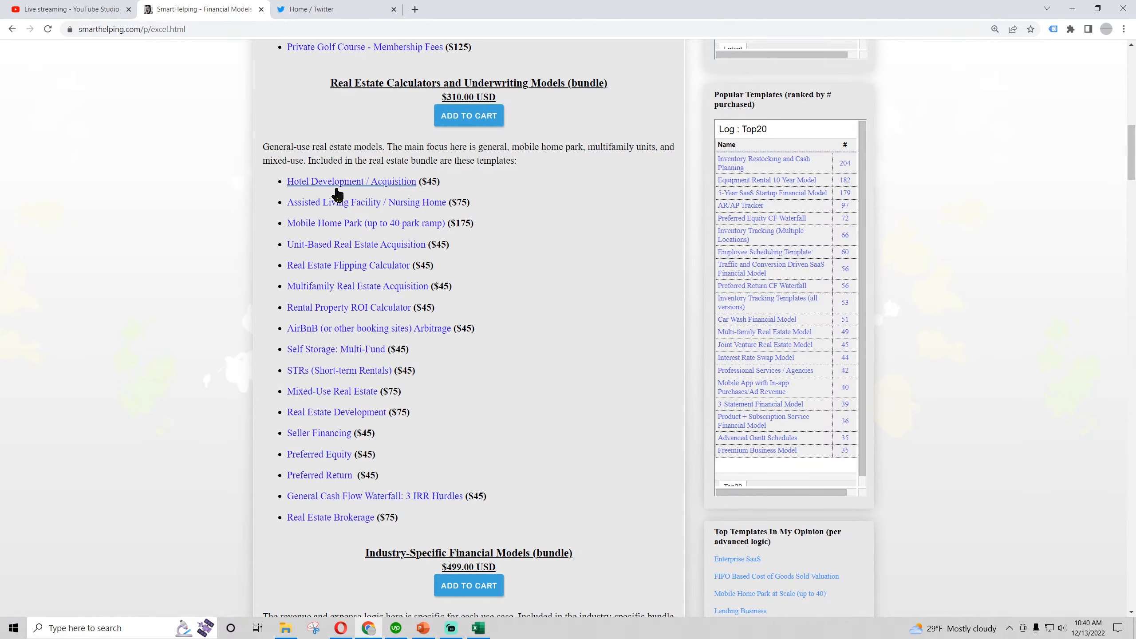
scroll(406, 411, "down", 7)
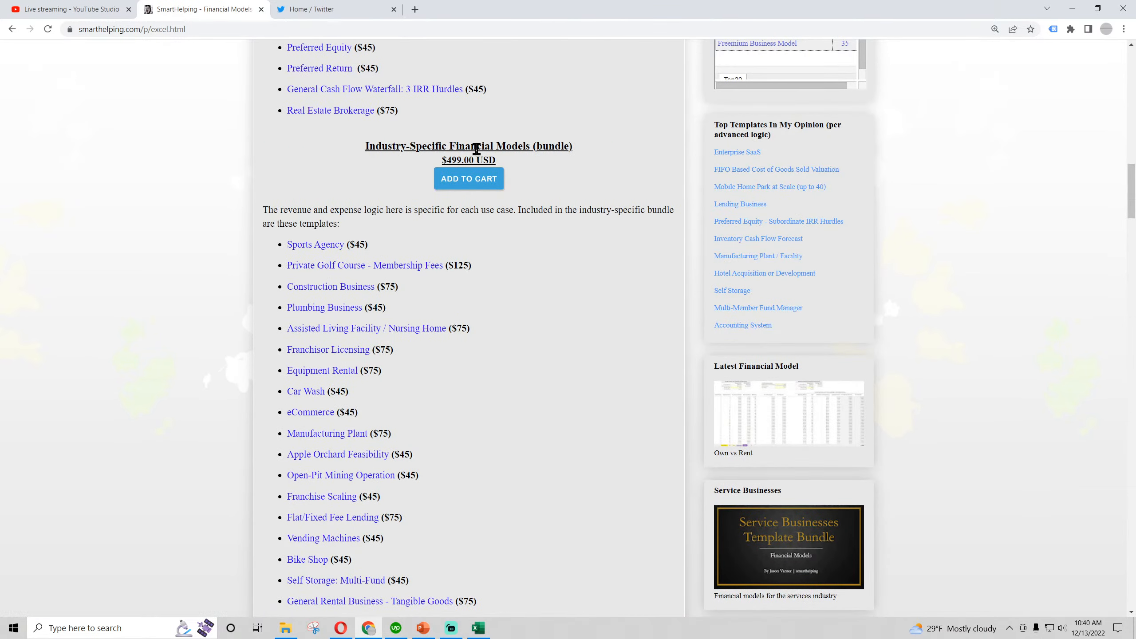
scroll(315, 256, "down", 3)
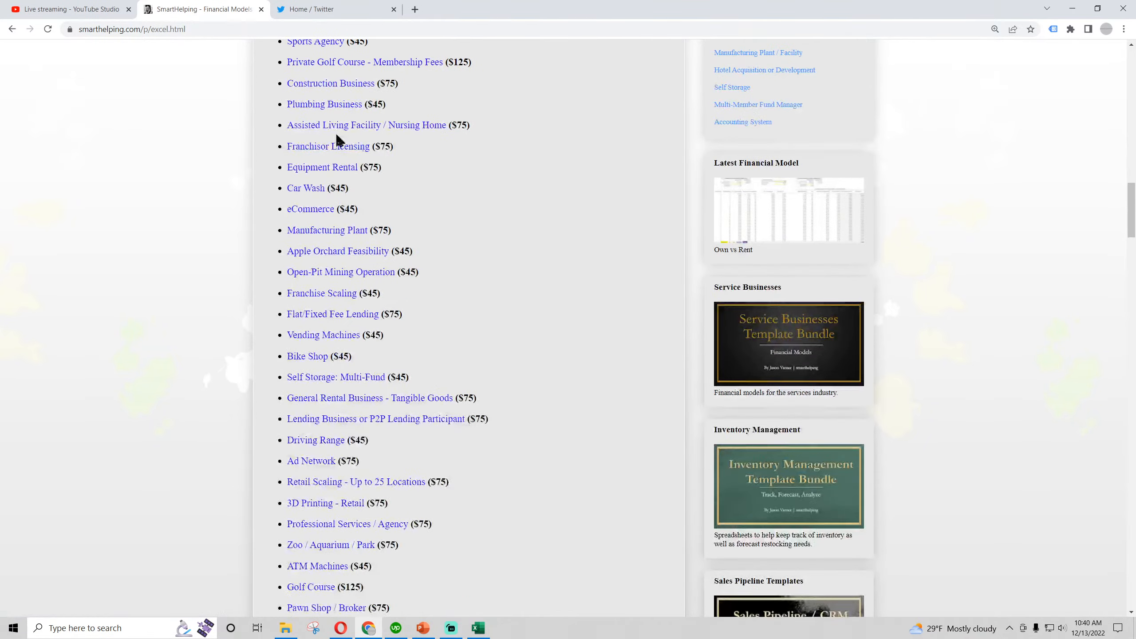
scroll(315, 256, "down", 10)
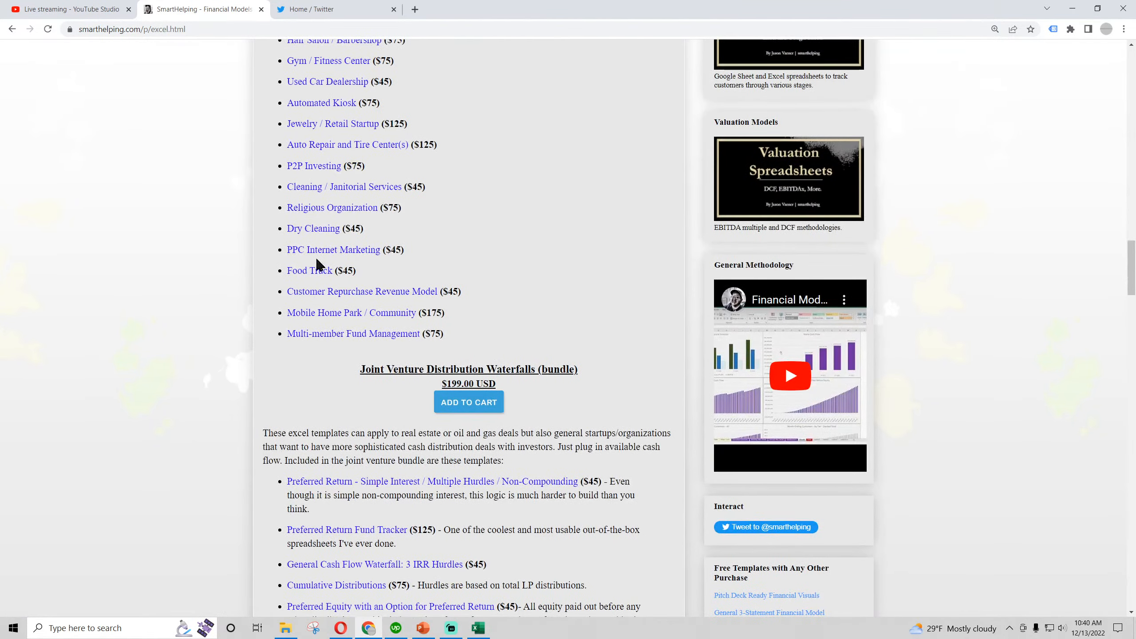
scroll(318, 286, "down", 3)
scroll(317, 272, "down", 3)
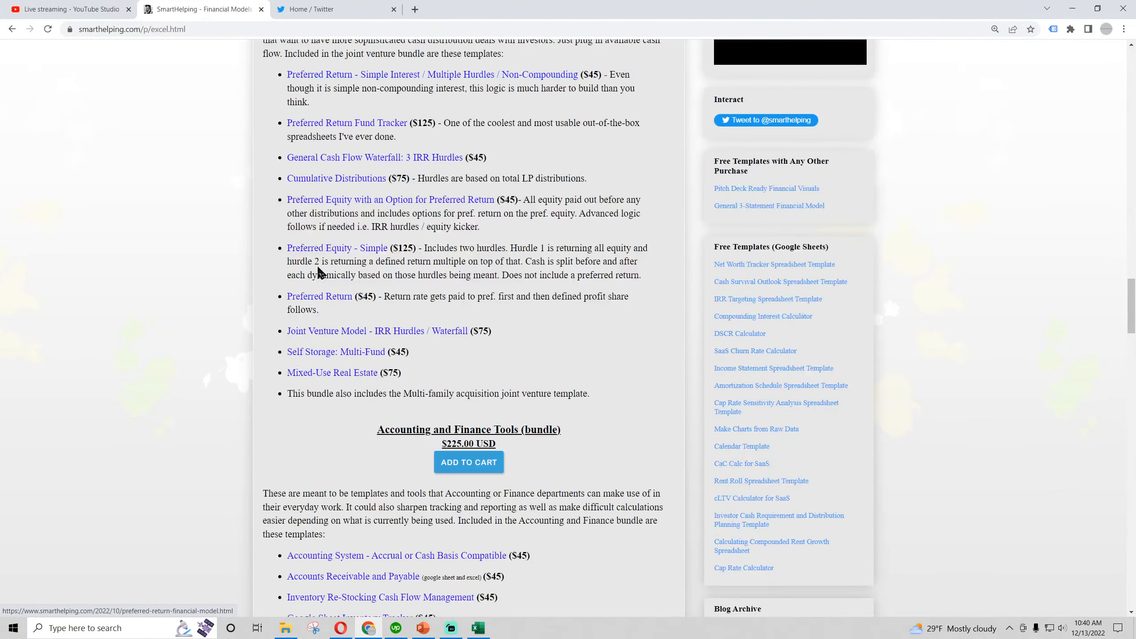
scroll(322, 272, "up", 3)
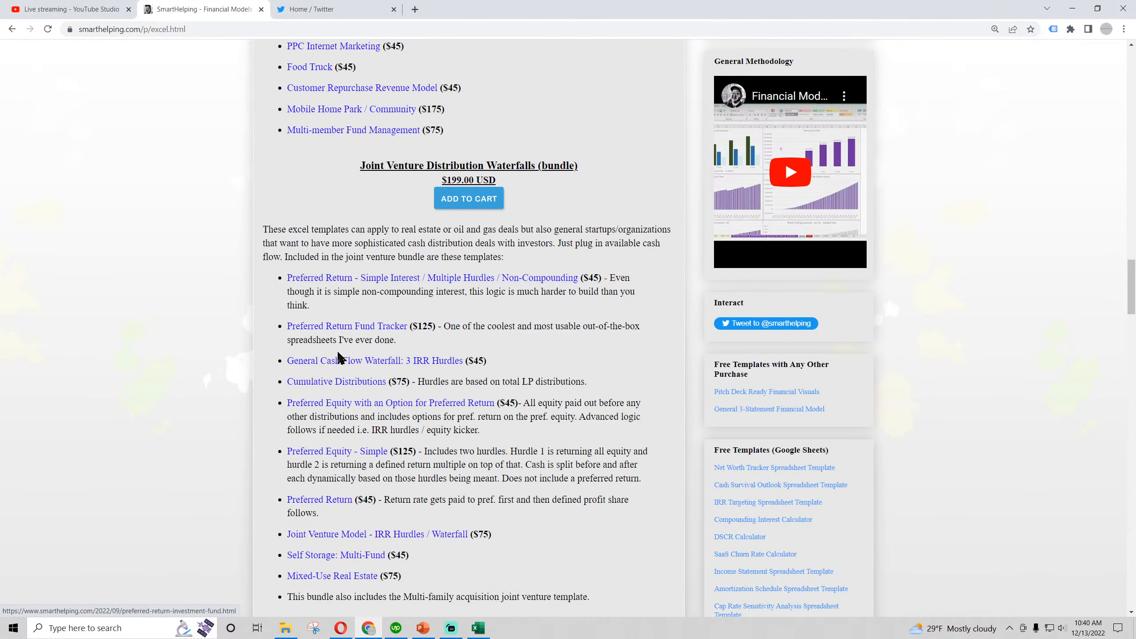
- Examine the Accounting and Finance Tools bundle, highlighting the Accounting System - Accrual or Cash Basis Compatible template
scroll(342, 291, "down", 10)
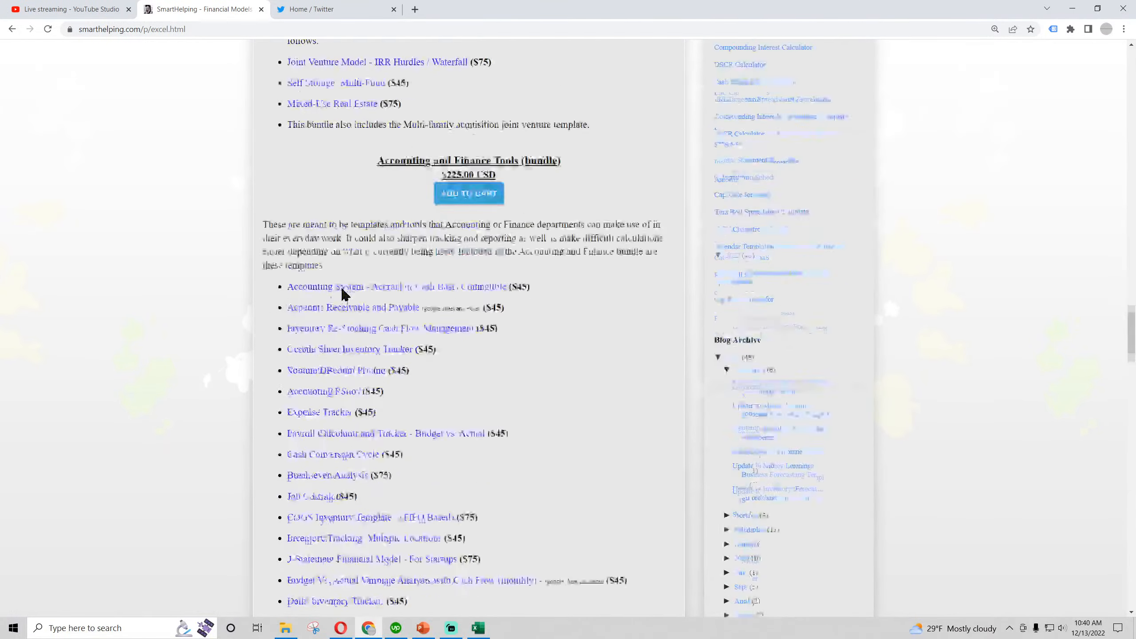
scroll(441, 156, "up", 4)
scroll(362, 313, "down", 4)
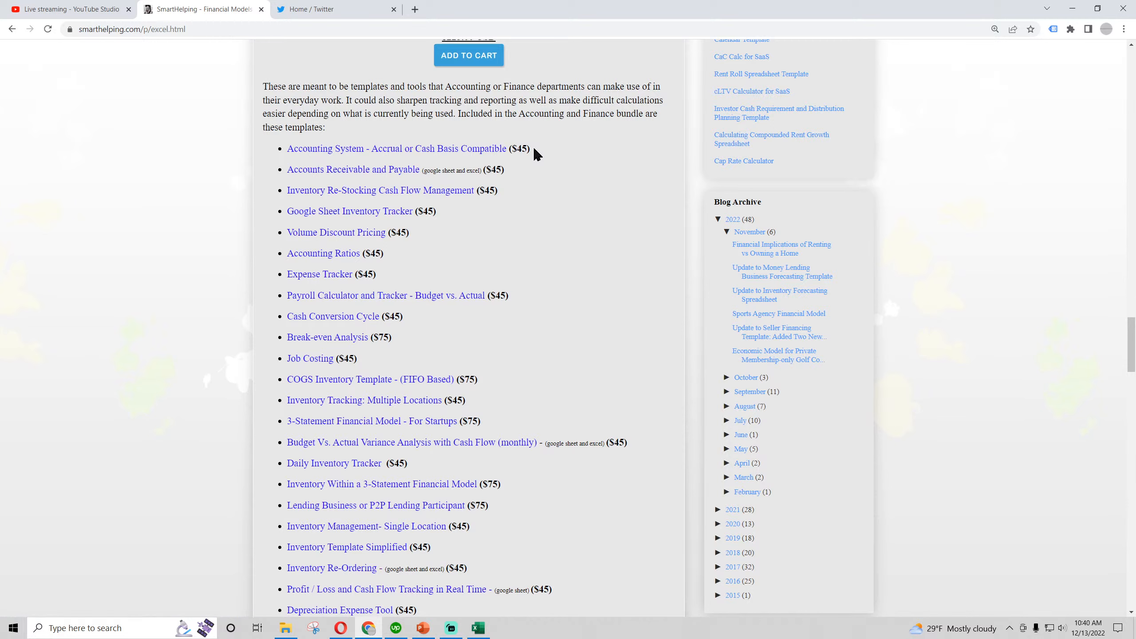
left_click_drag(532, 146, 307, 149)
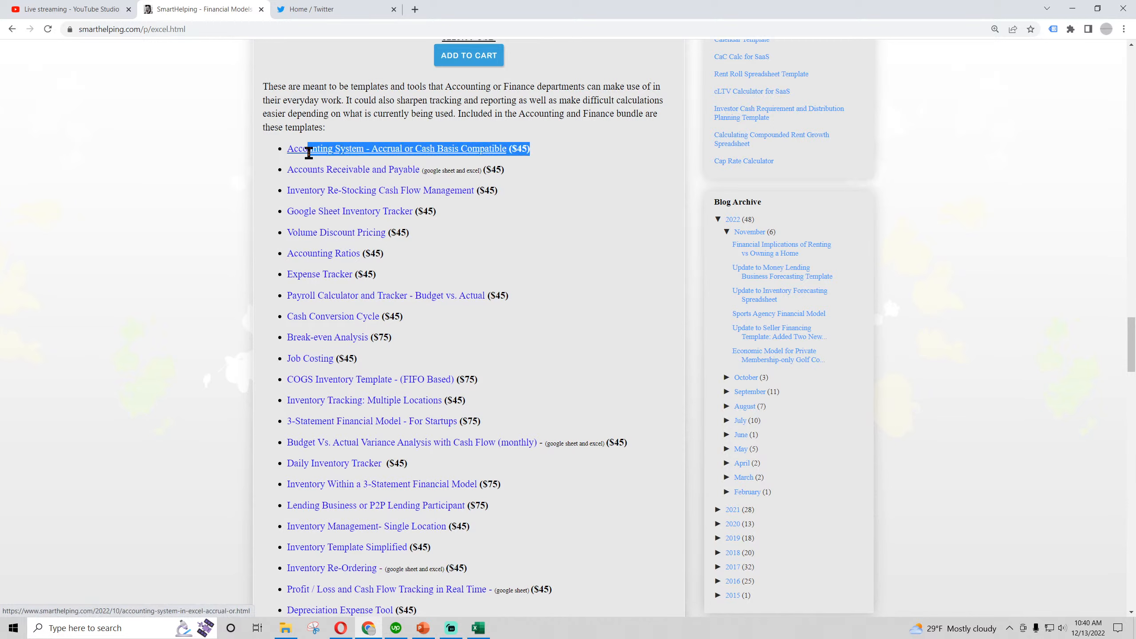
left_click(517, 155)
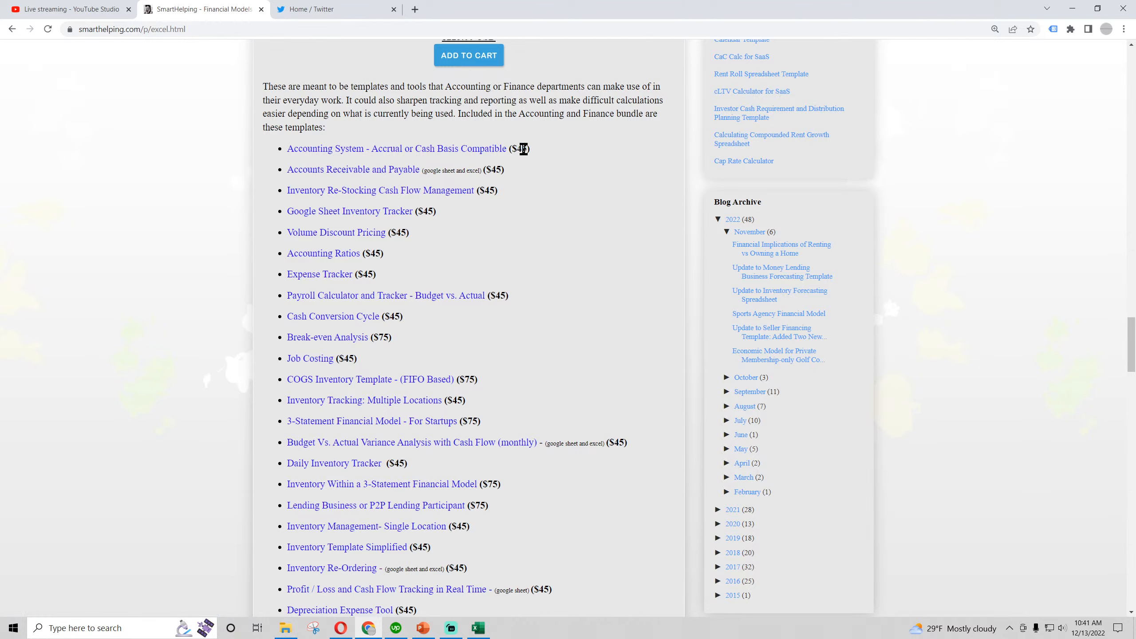
left_click_drag(522, 147, 308, 149)
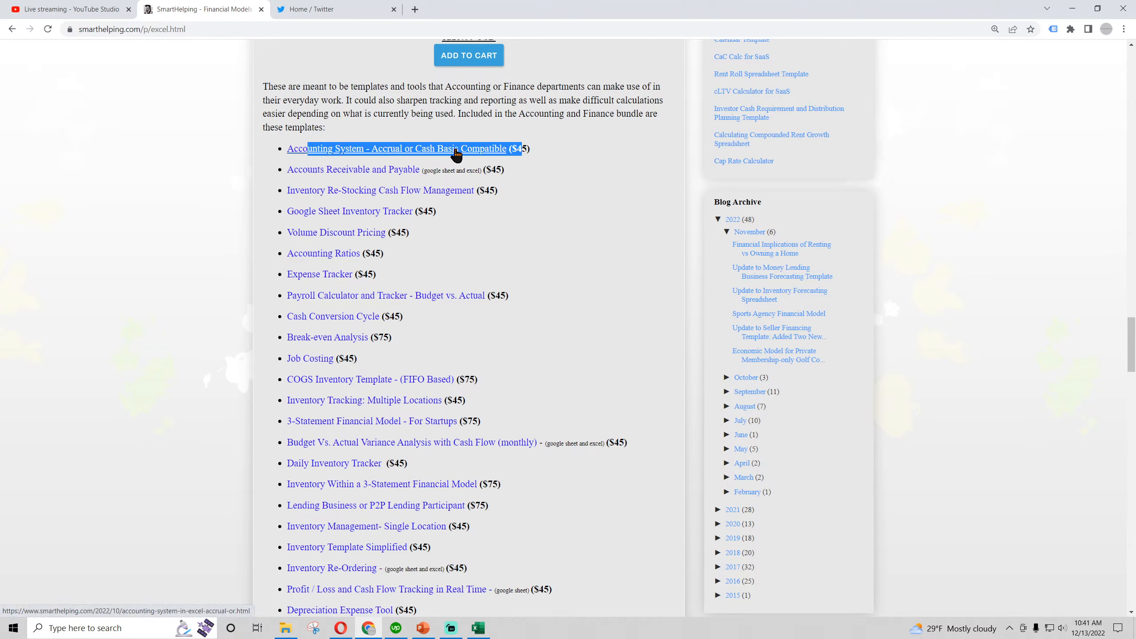
left_click(519, 146)
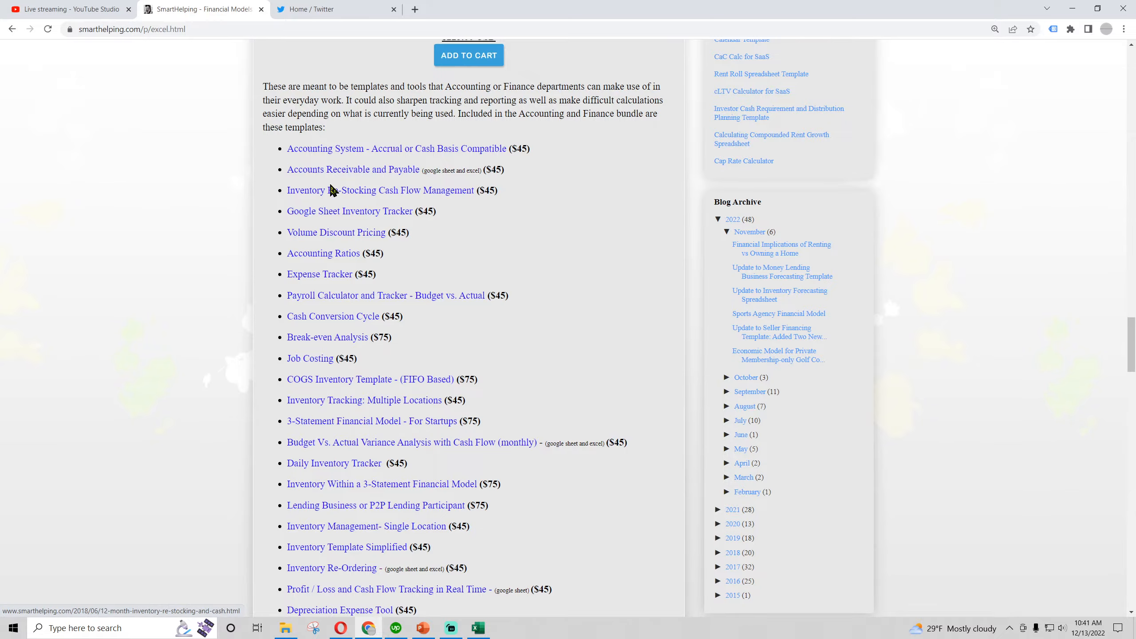
- Look through the HR, Personal Finance and Google Sheets bundles, and return to the start of the Financial Models page
scroll(225, 299, "down", 9)
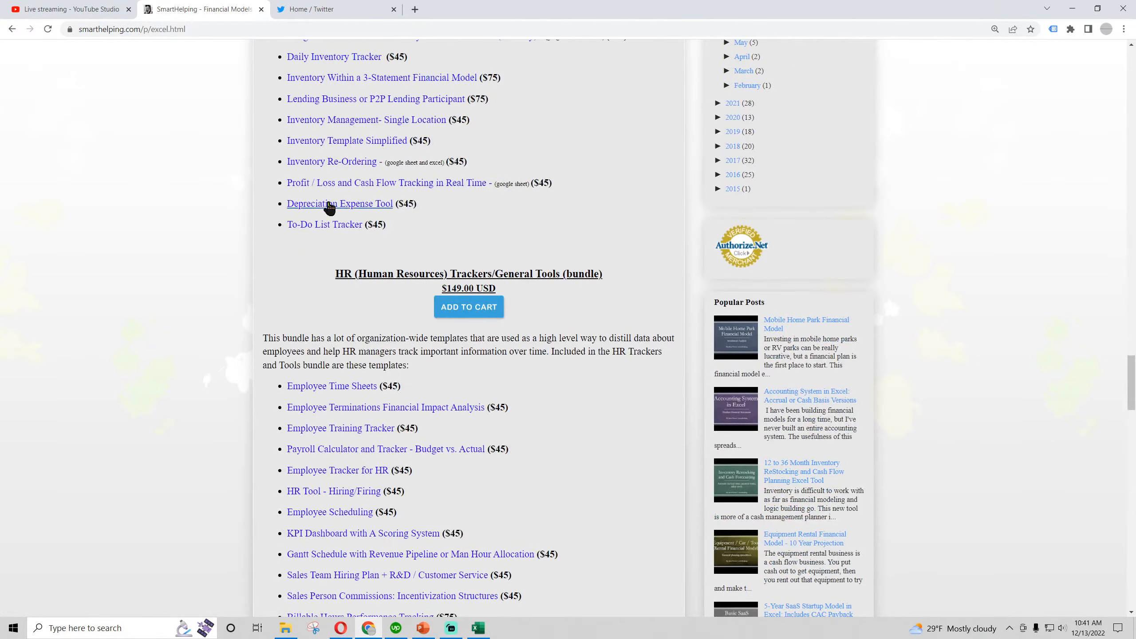
scroll(331, 140, "down", 20)
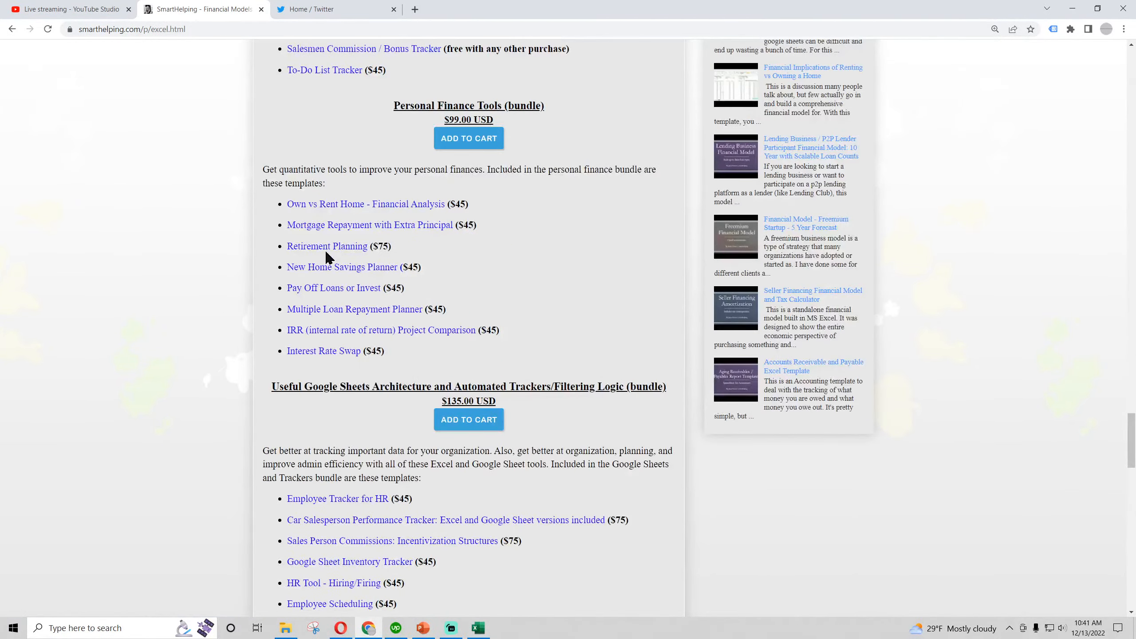
scroll(326, 255, "down", 20)
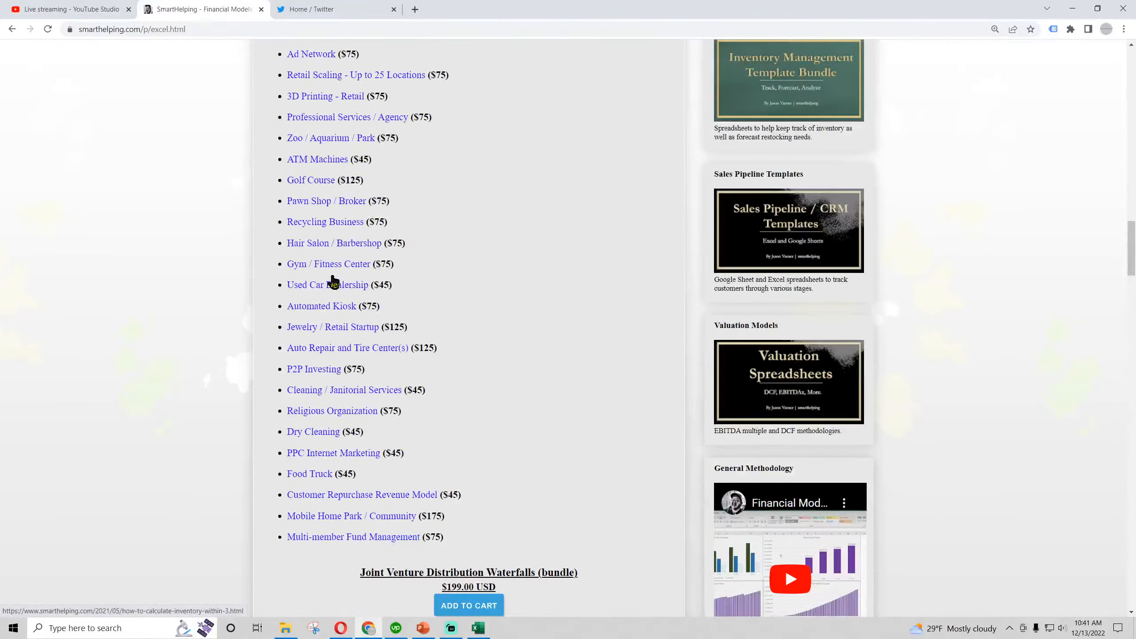
scroll(332, 273, "up", 20)
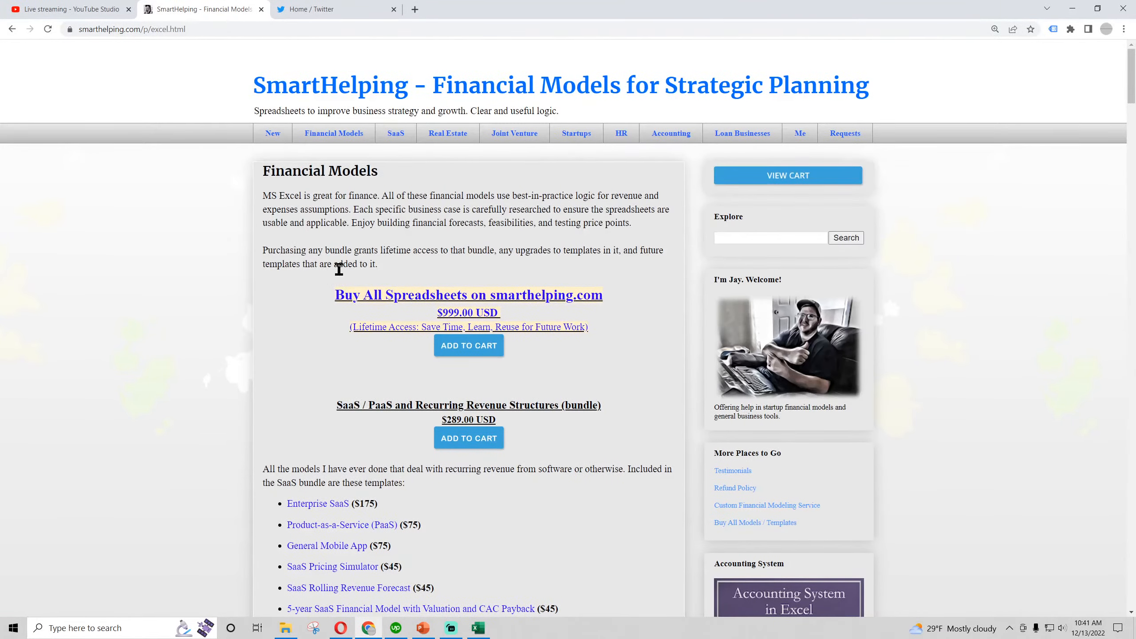